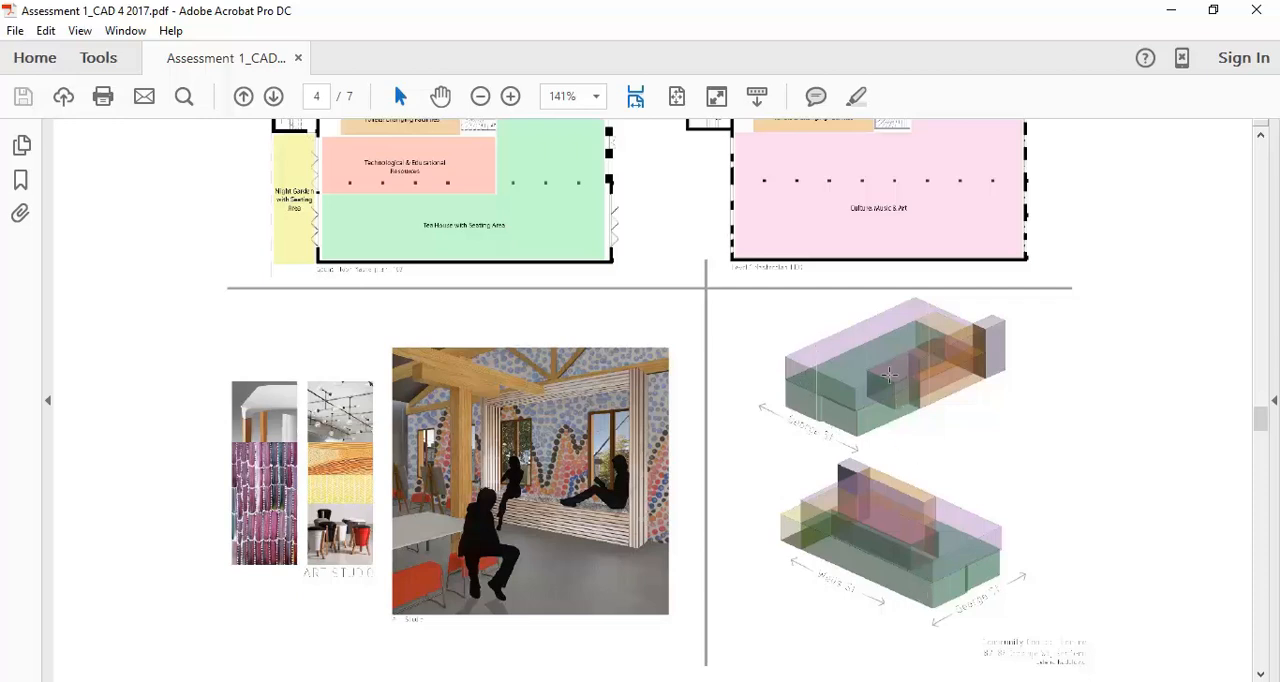
Examine the zoned floor plans, interior perspective and coloured massing diagrams on page 4 of the assessment PDF.
scroll(893, 401, up, 3)
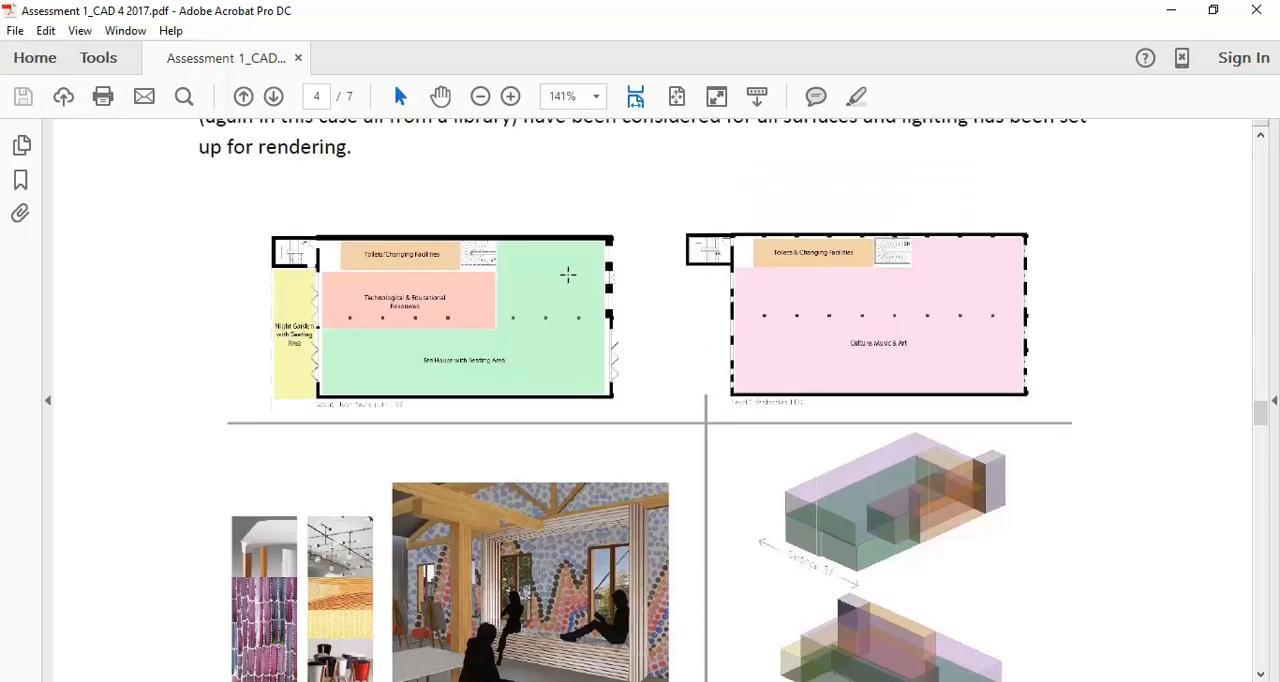
scroll(508, 331, down, 3)
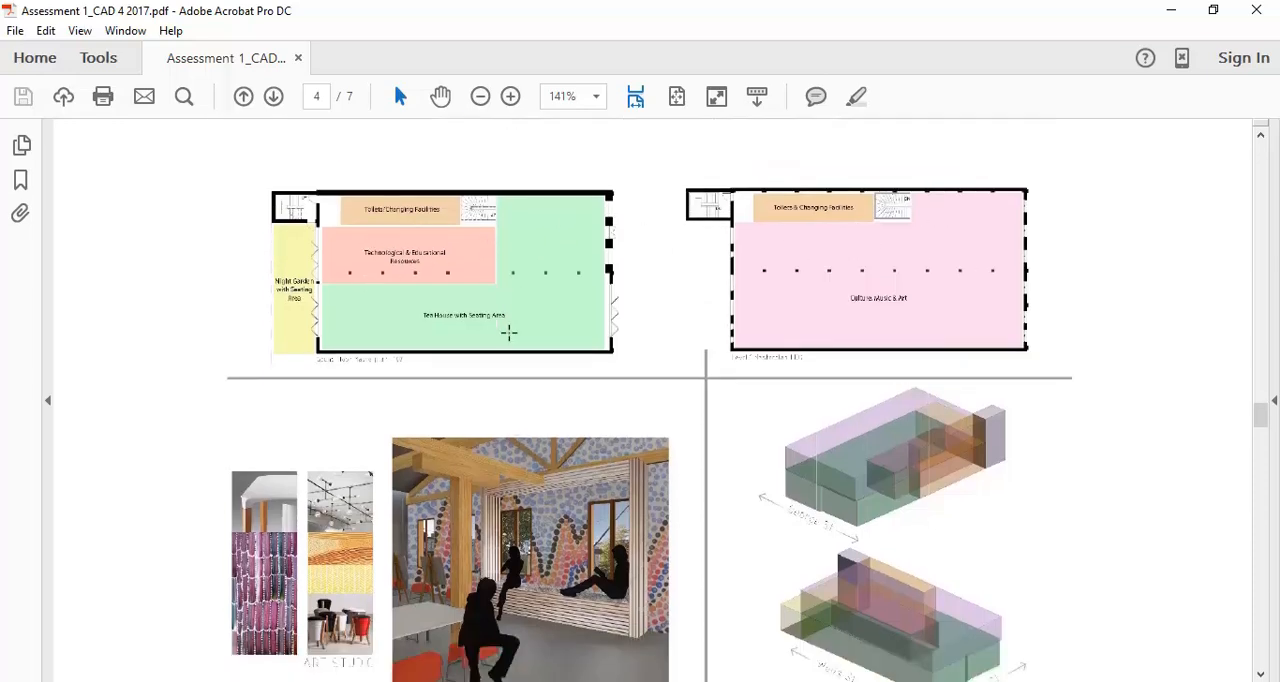
scroll(737, 258, down, 1)
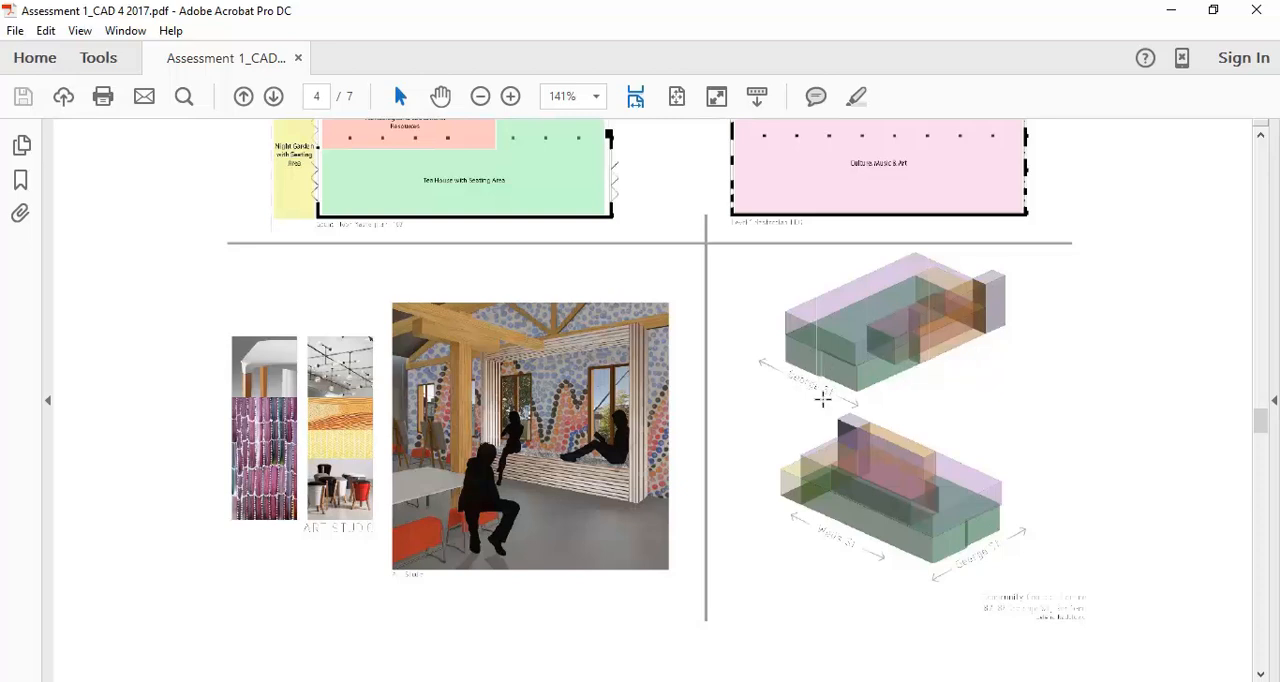
scroll(760, 190, up, 3)
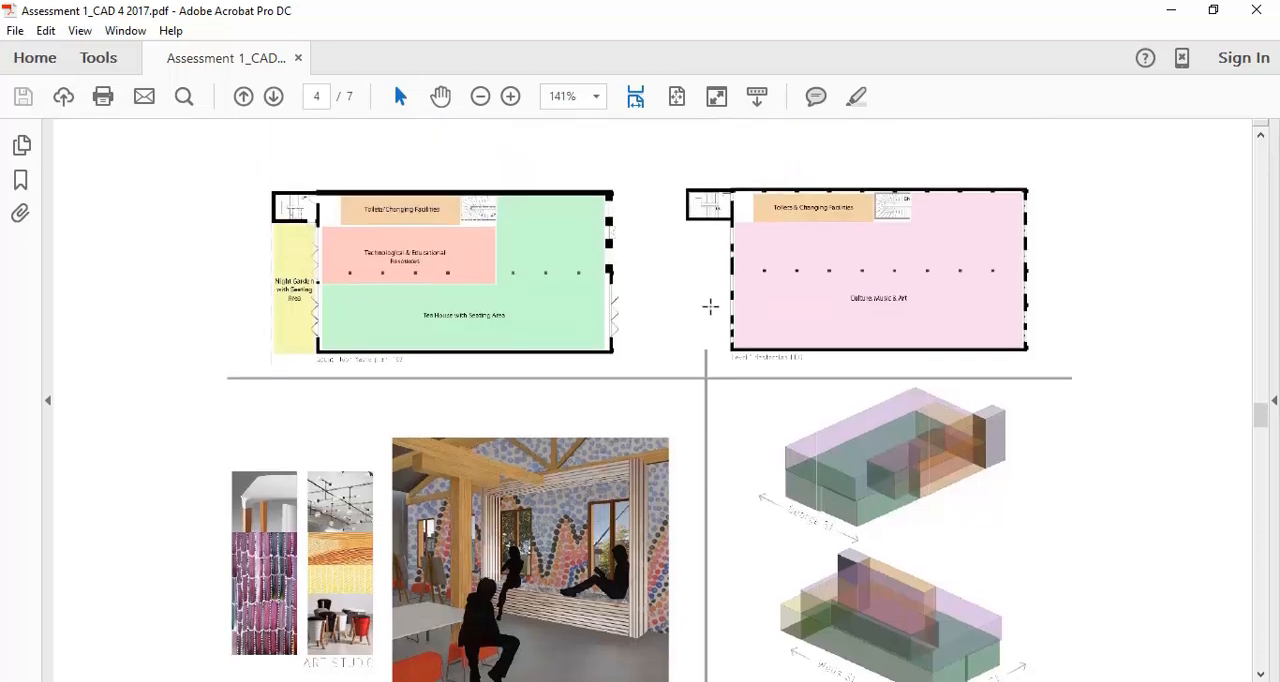
scroll(720, 360, down, 3)
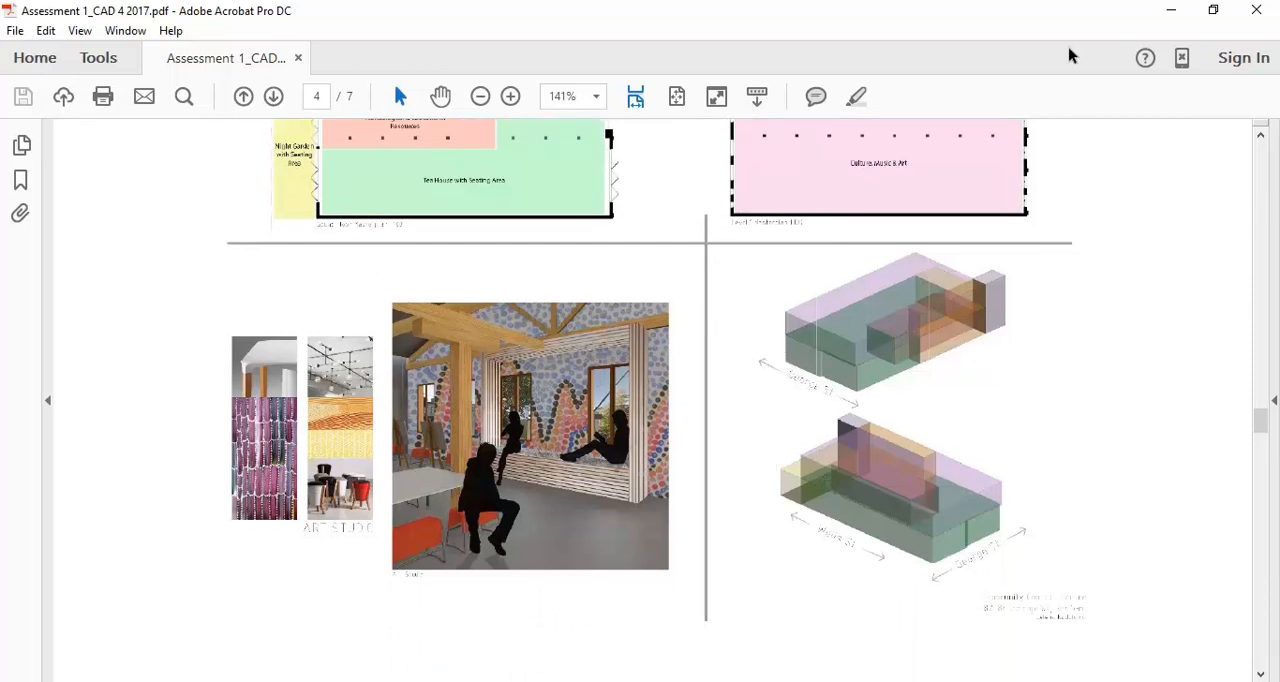
click(1171, 10)
middle_drag(476, 311, 509, 251)
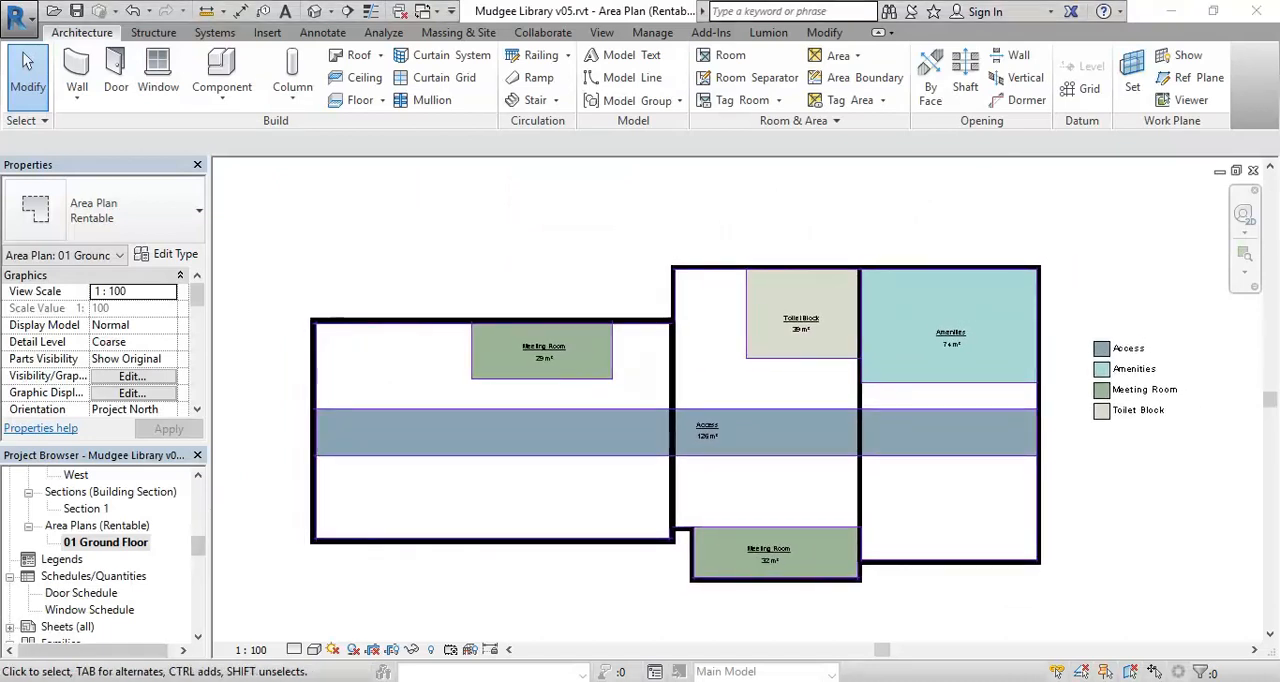
Switch to the web browser and look through the Google image results for revit massing.
mouse_move(165, 668)
mouse_move(322, 625)
click(360, 622)
scroll(508, 362, up, 3)
scroll(510, 360, up, 5)
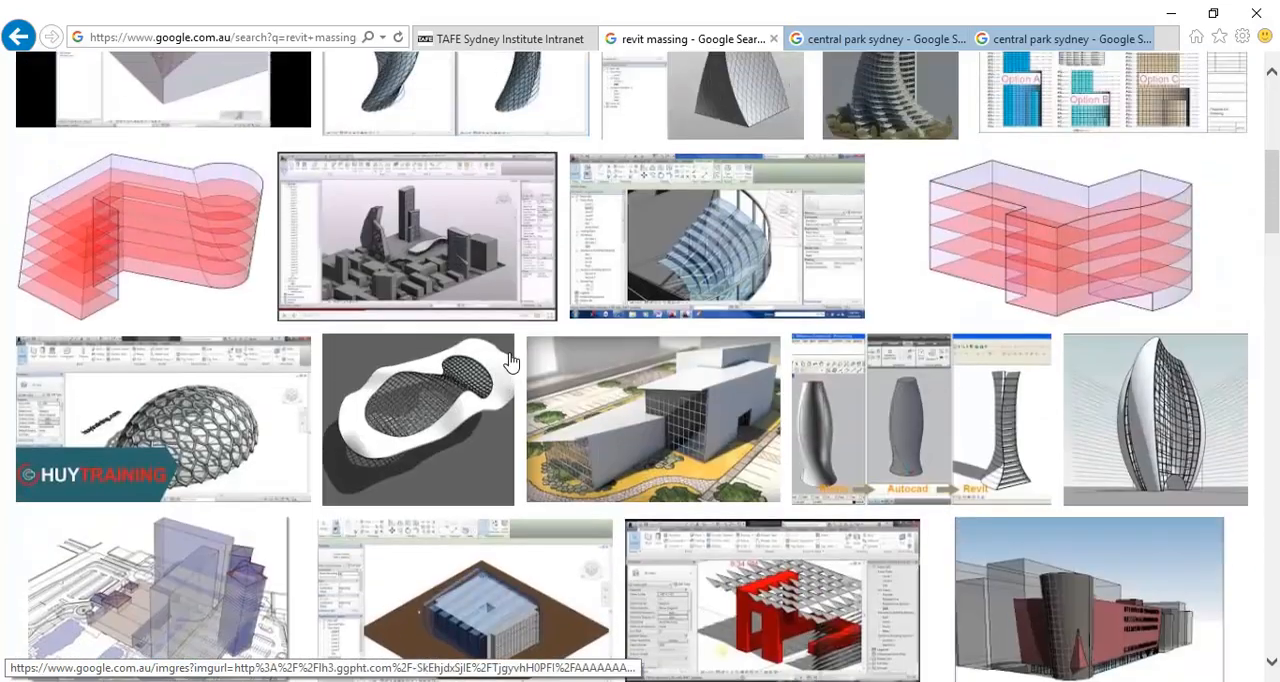
scroll(510, 360, up, 2)
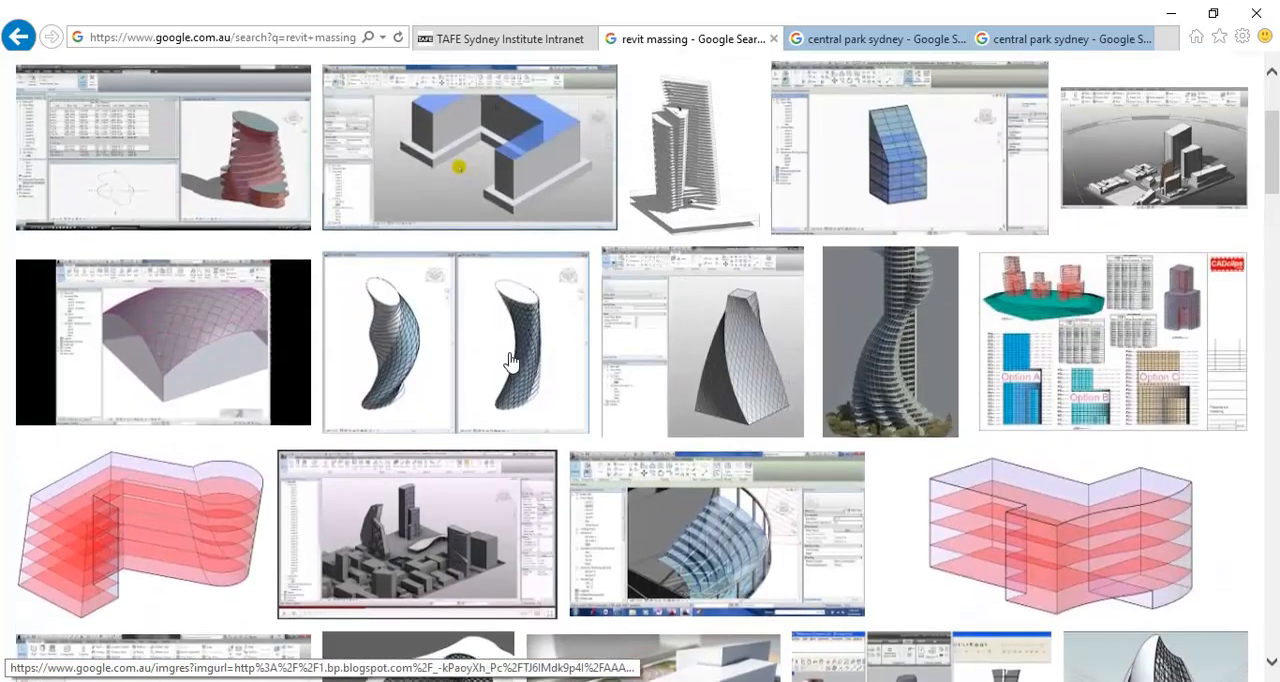
scroll(510, 360, down, 1)
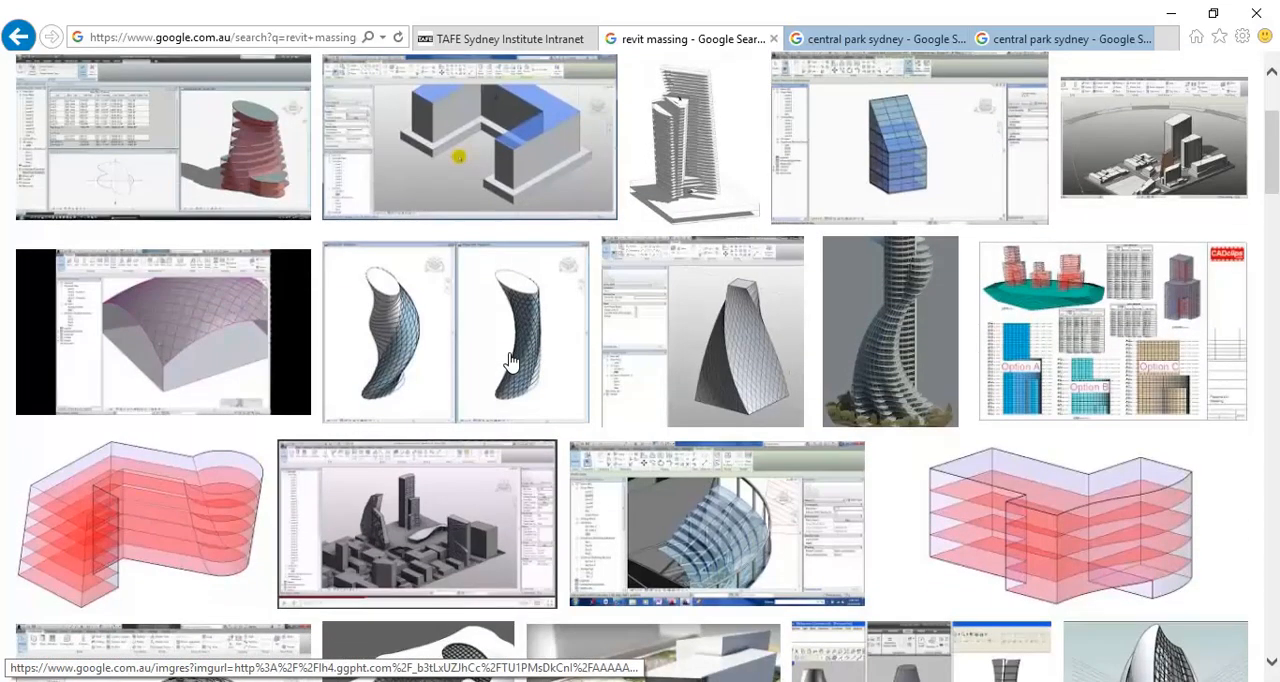
scroll(708, 332, down, 4)
scroll(708, 332, down, 4)
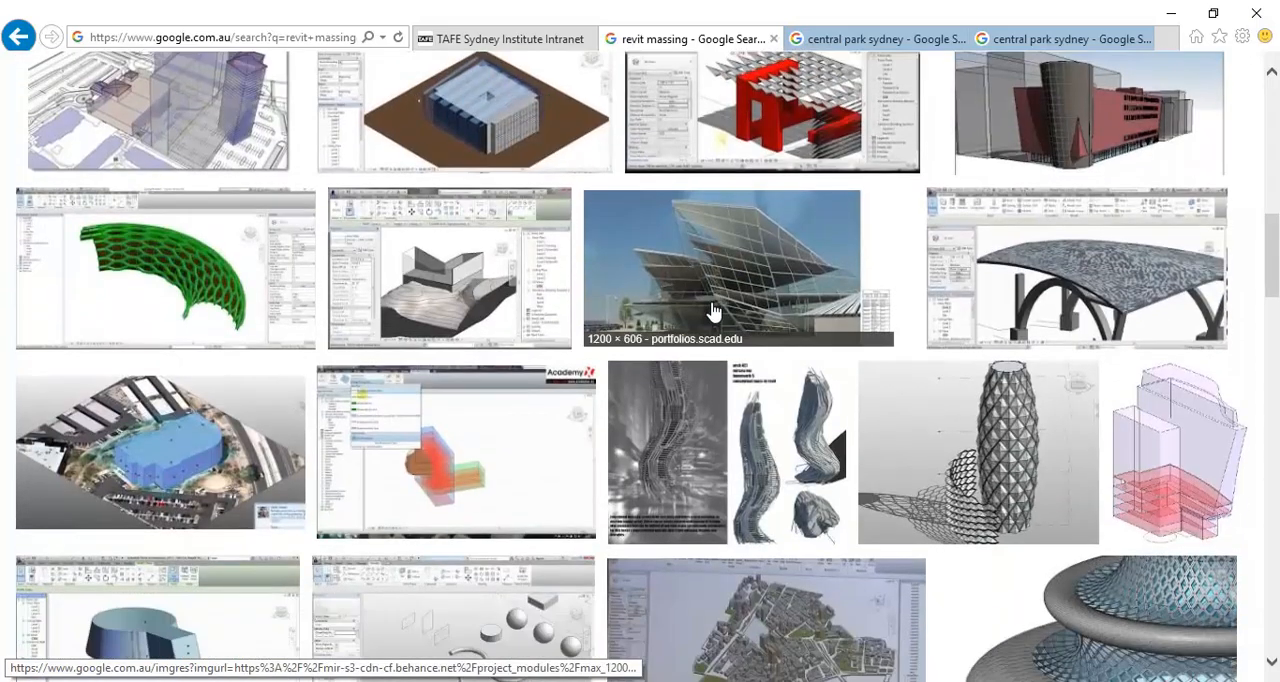
scroll(712, 312, down, 2)
scroll(300, 380, down, 4)
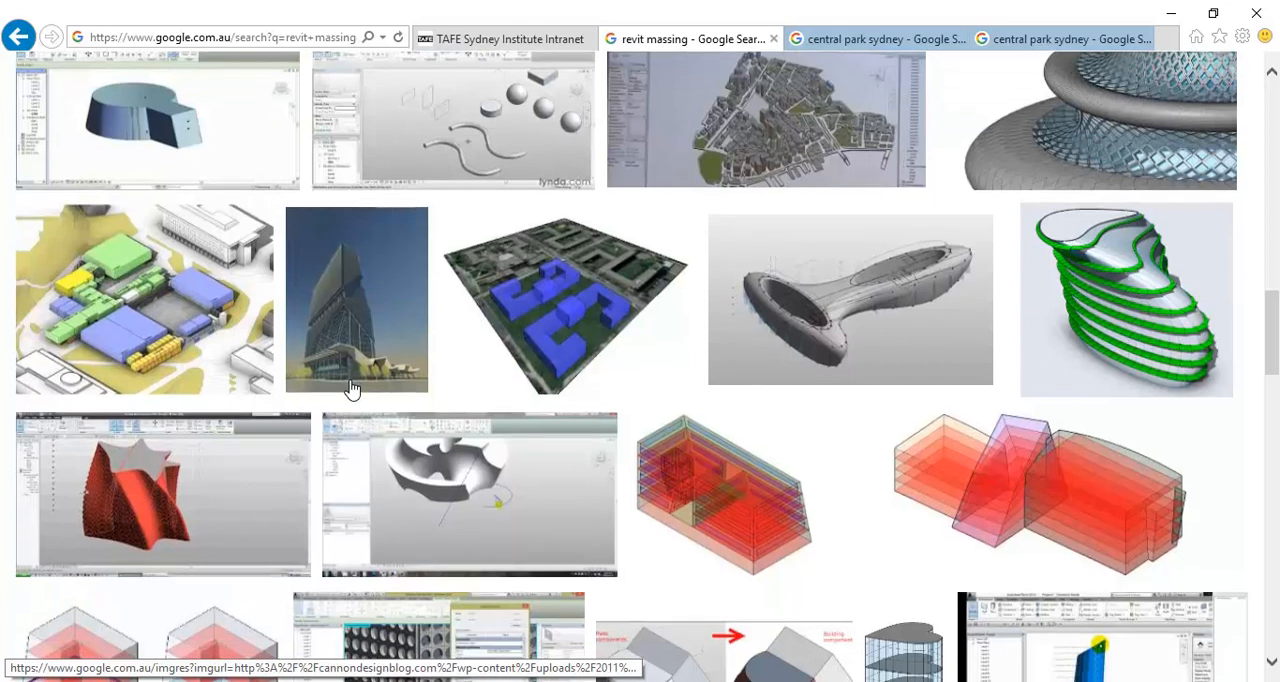
scroll(350, 389, down, 5)
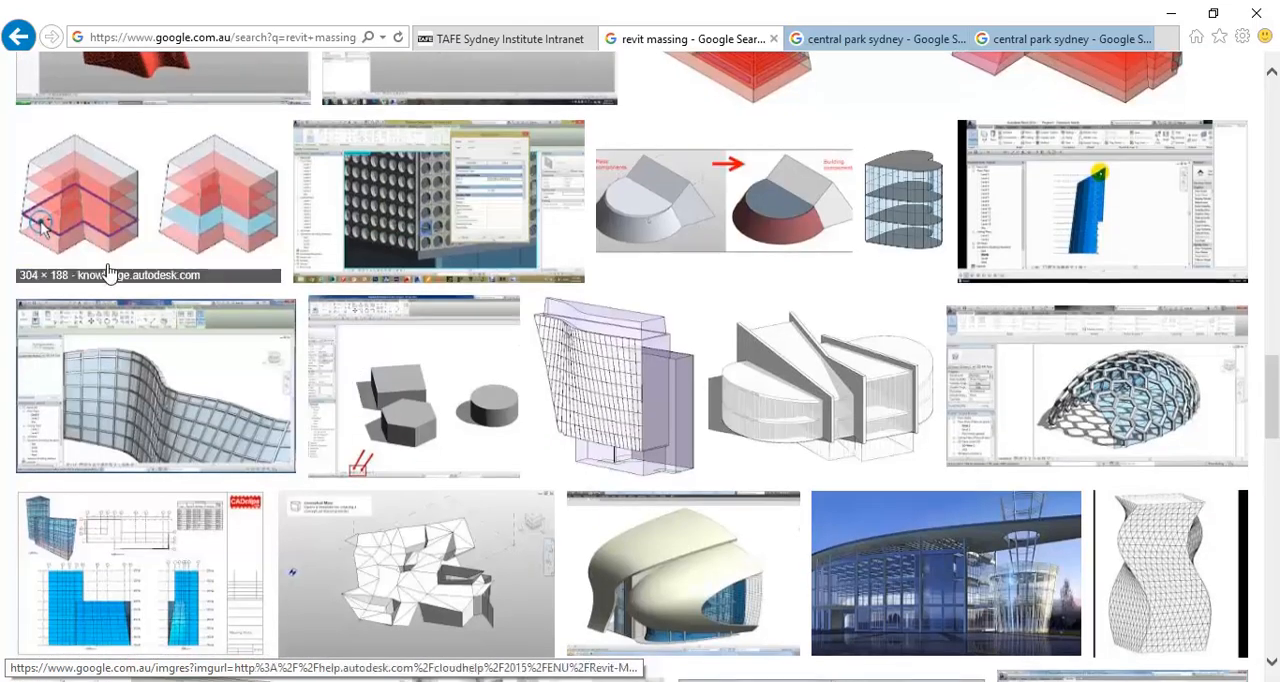
scroll(214, 466, down, 3)
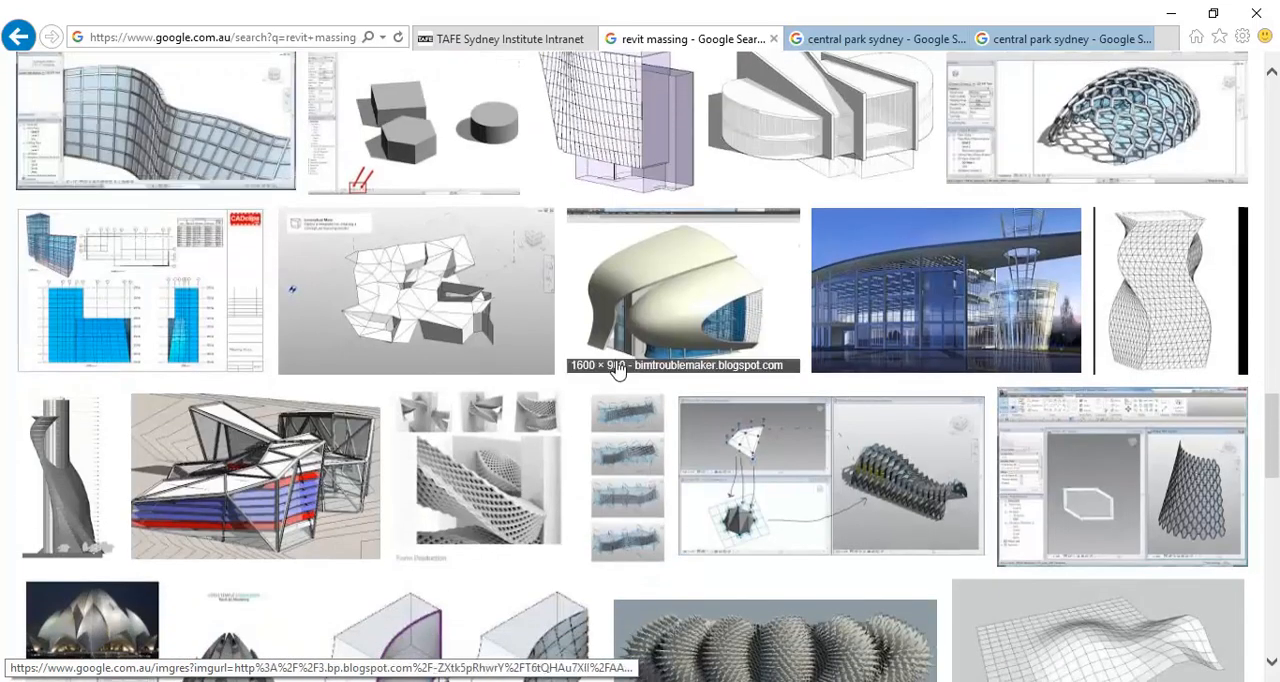
scroll(540, 420, down, 3)
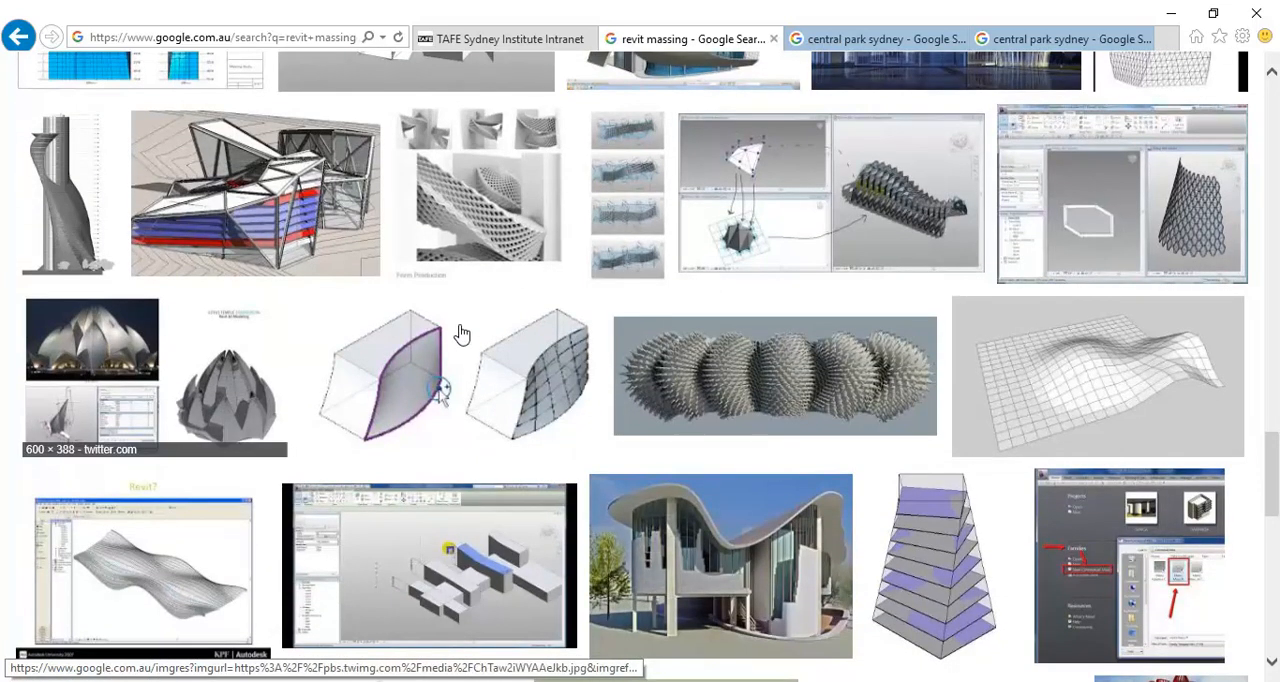
scroll(514, 500, down, 2)
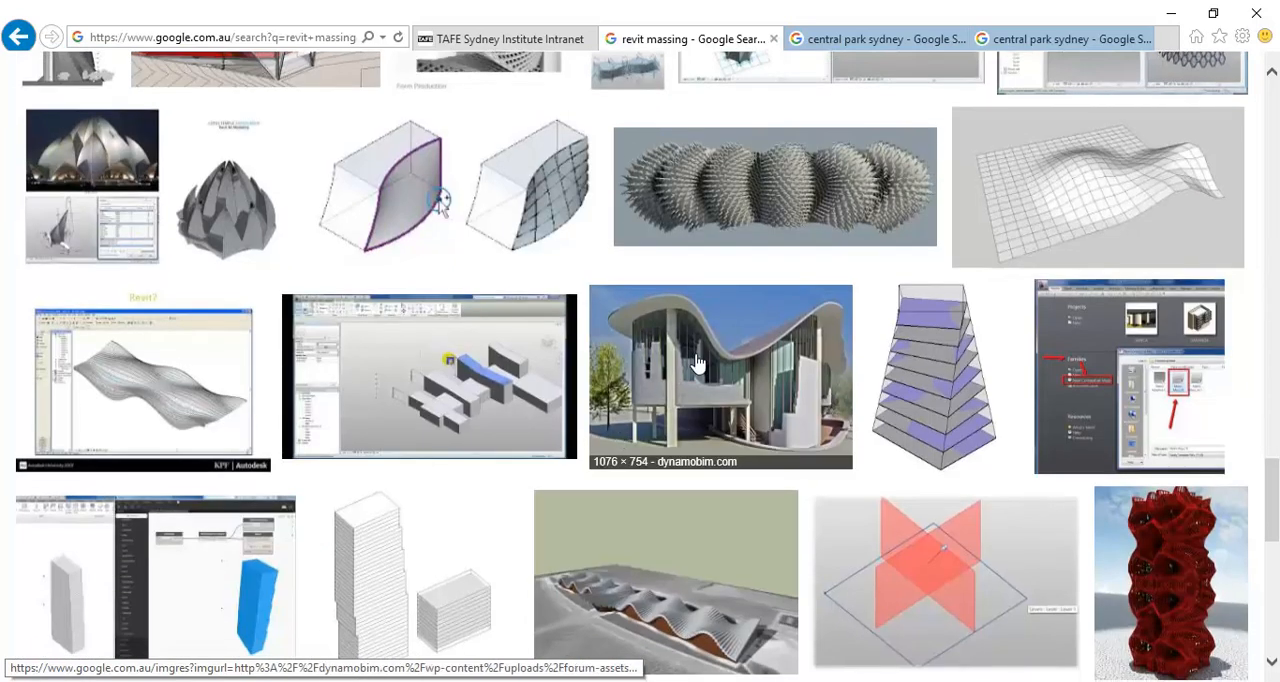
scroll(592, 400, down, 1)
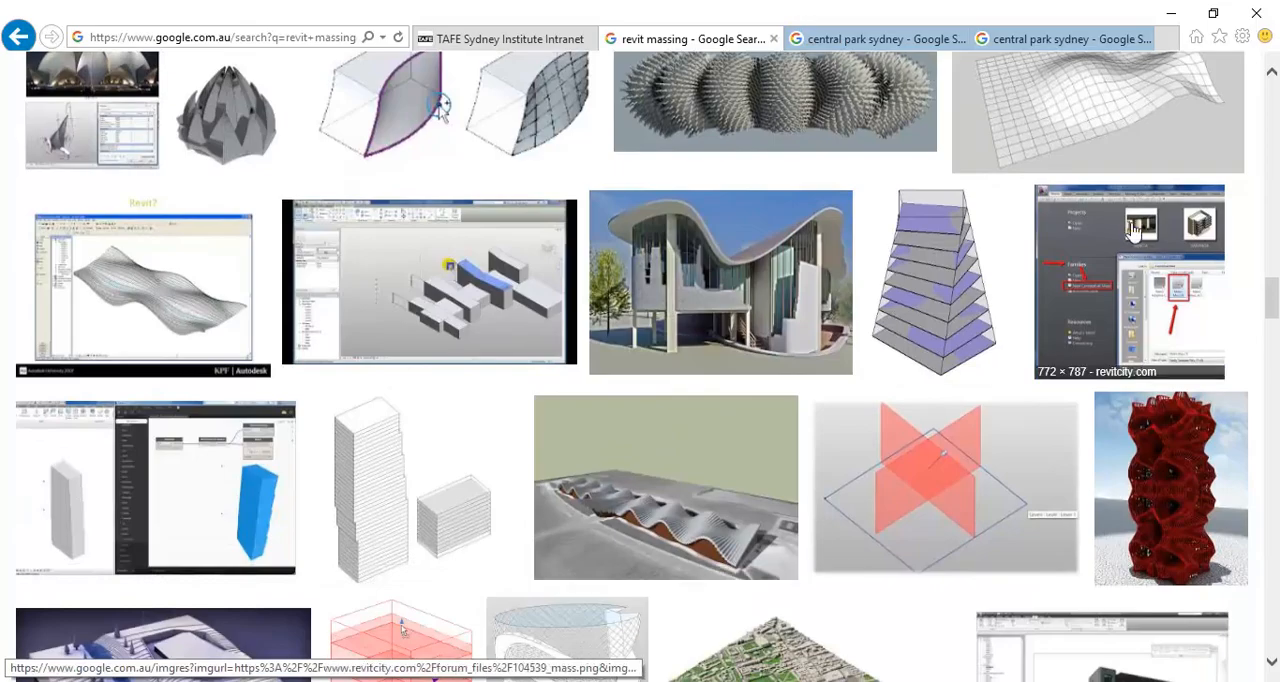
click(1171, 13)
middle_drag(680, 445, 703, 448)
middle_drag(504, 241, 486, 243)
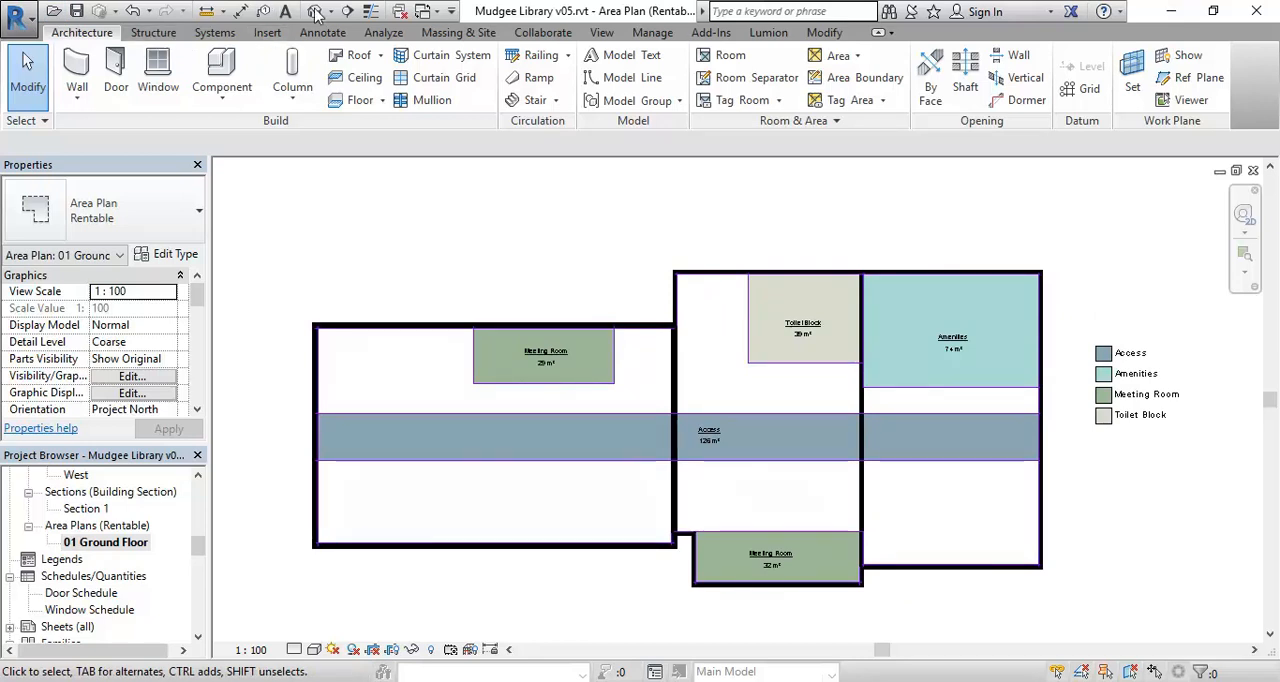
click(456, 33)
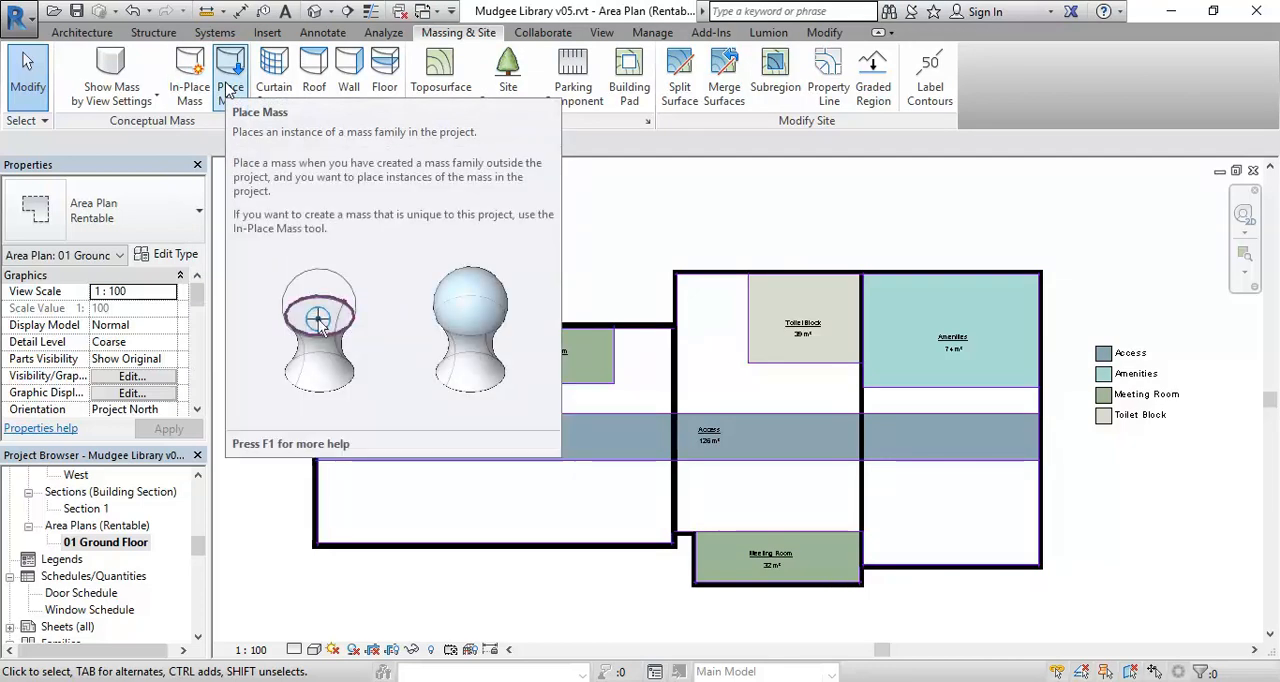
click(18, 15)
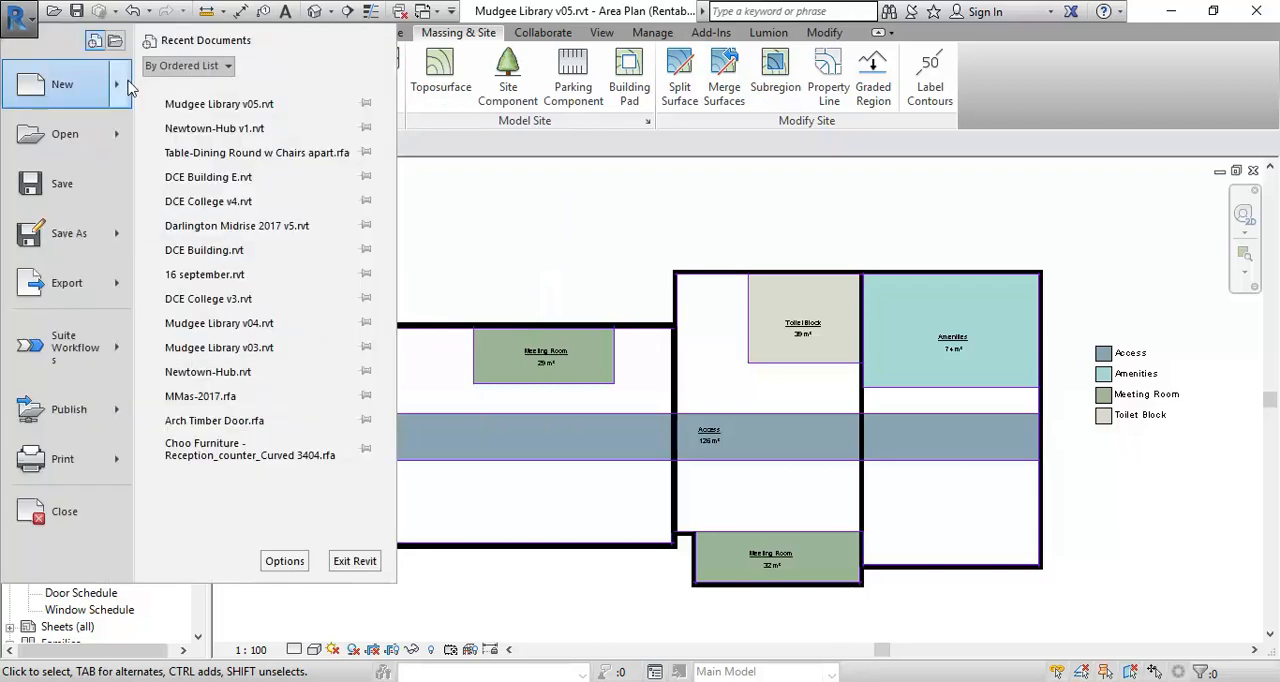
mouse_move(60, 84)
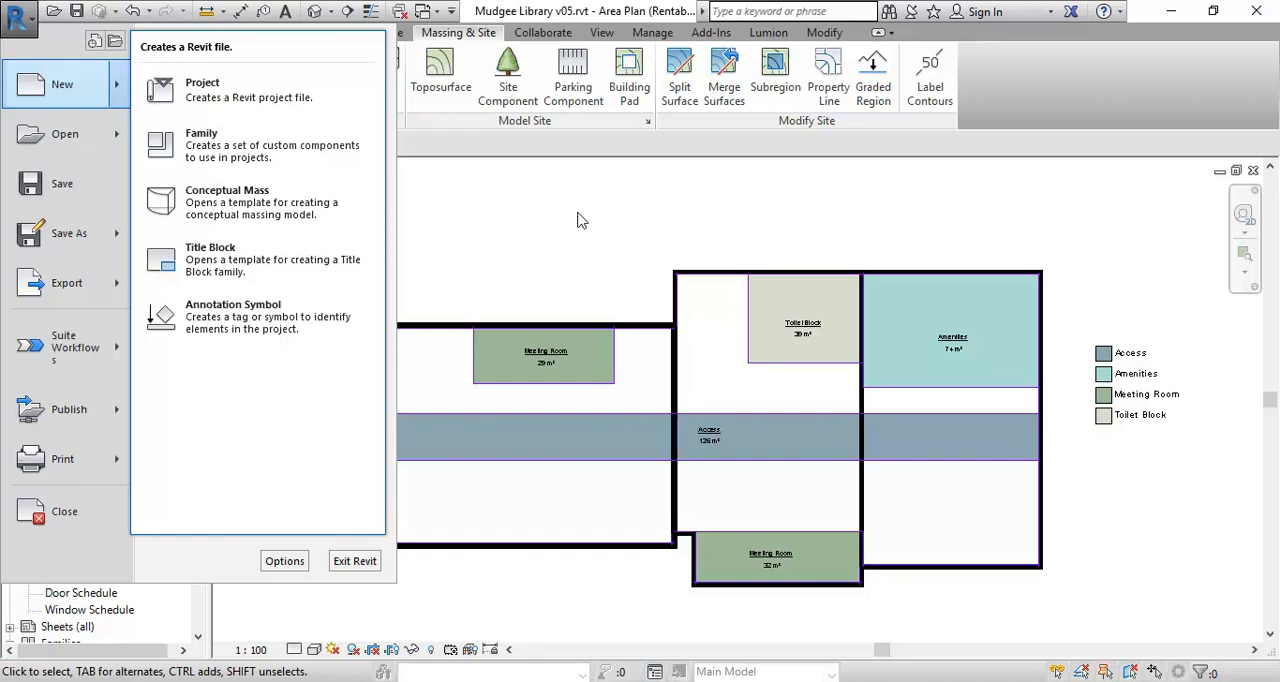
click(505, 234)
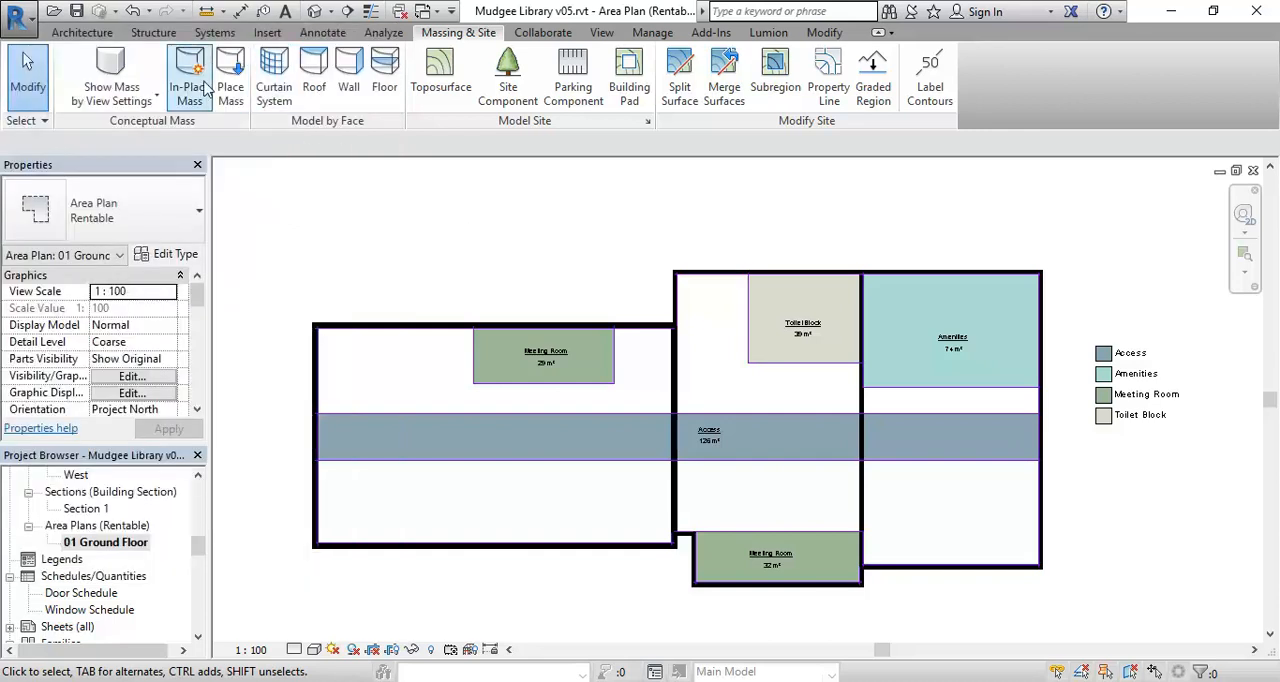
click(82, 32)
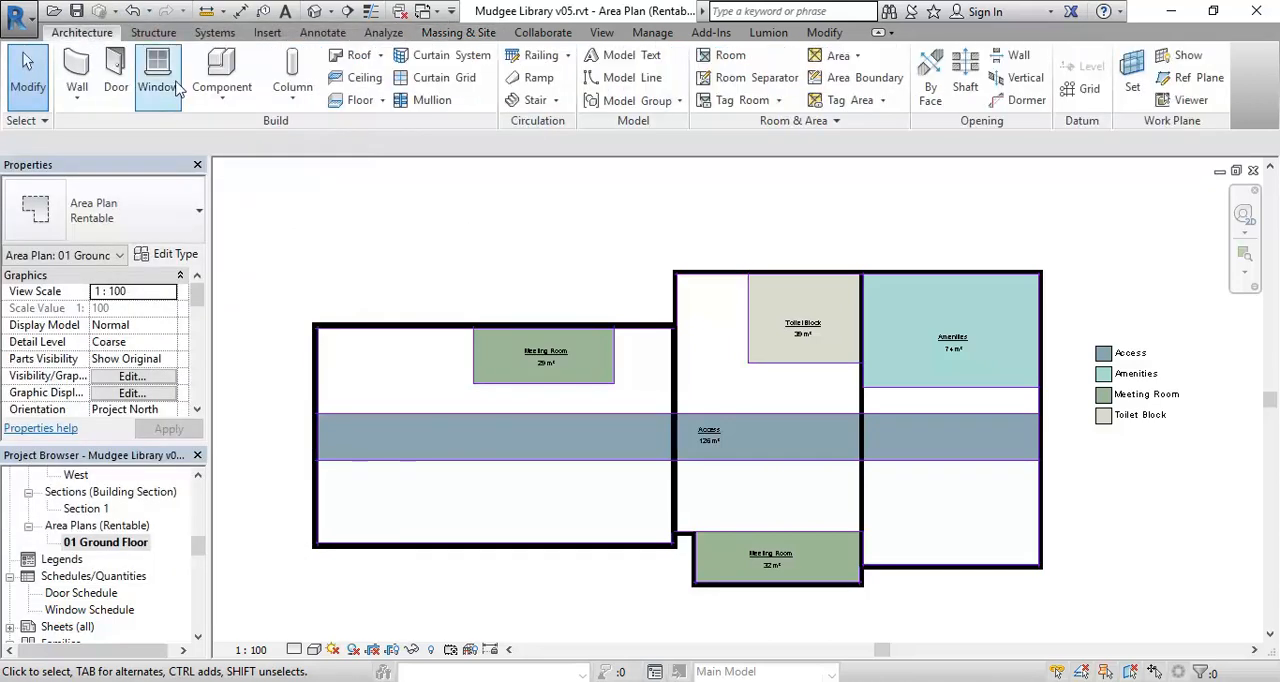
click(222, 100)
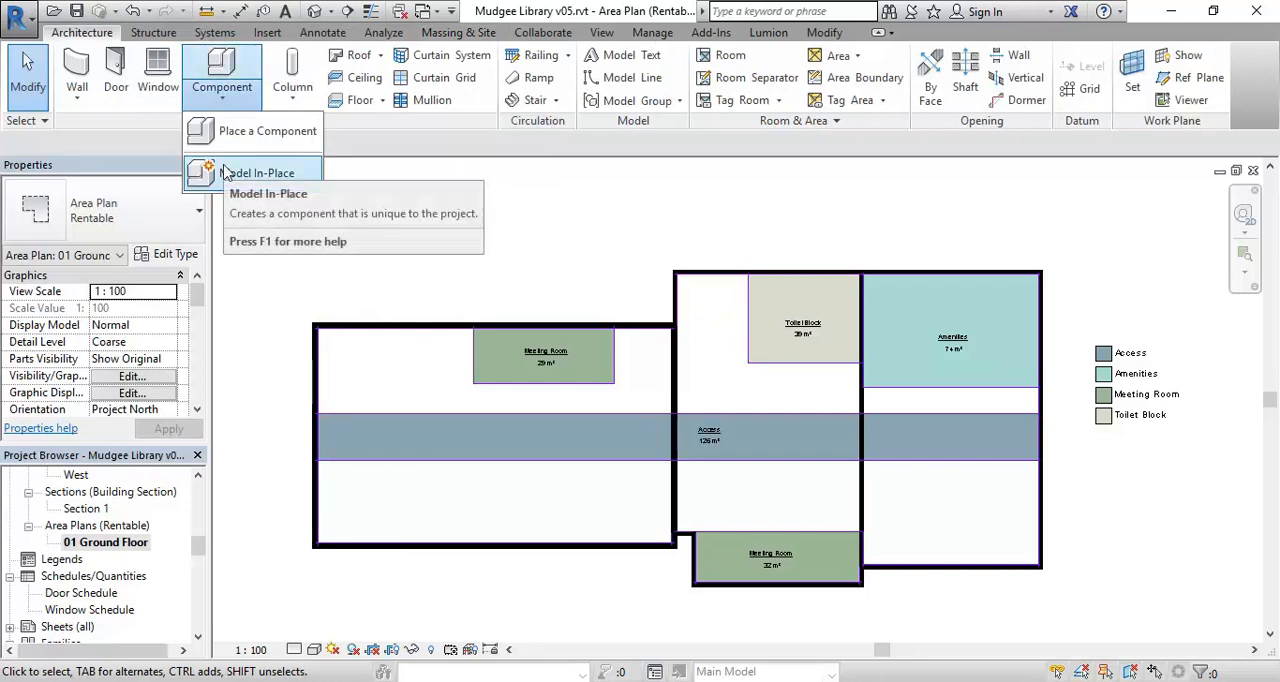
click(520, 229)
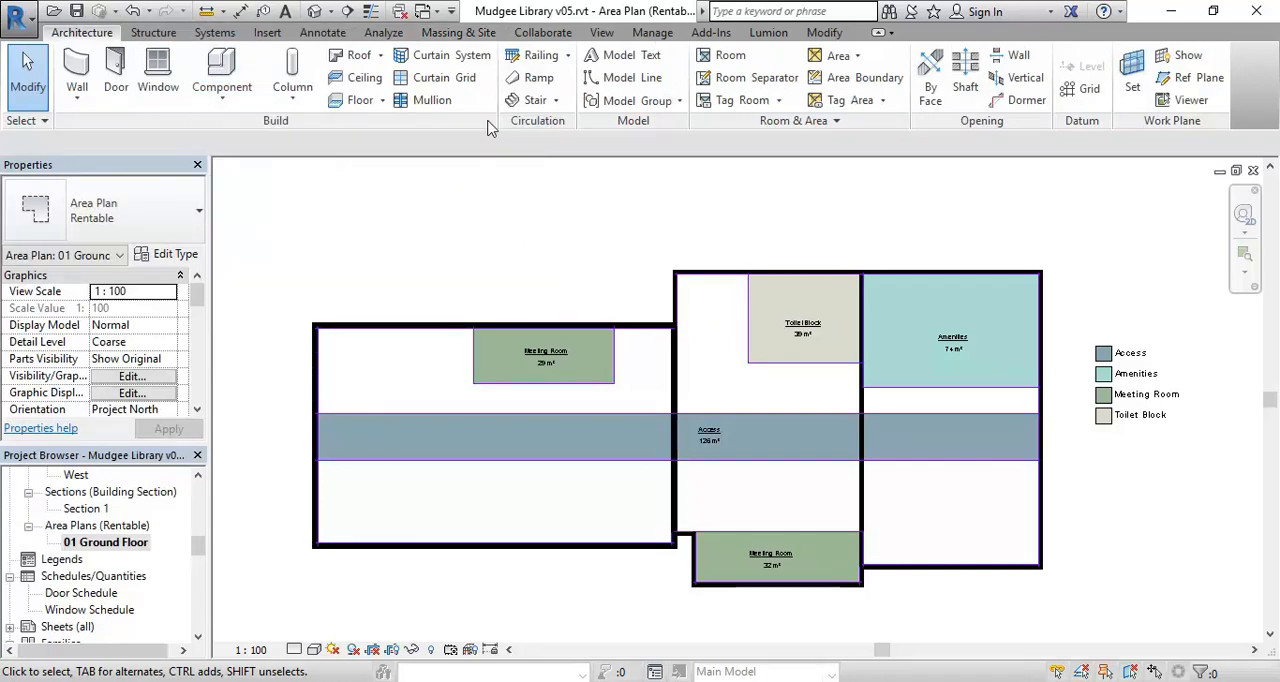
Save the project and create an in-place mass named Aa, accepting the Show Mass mode notice.
click(457, 33)
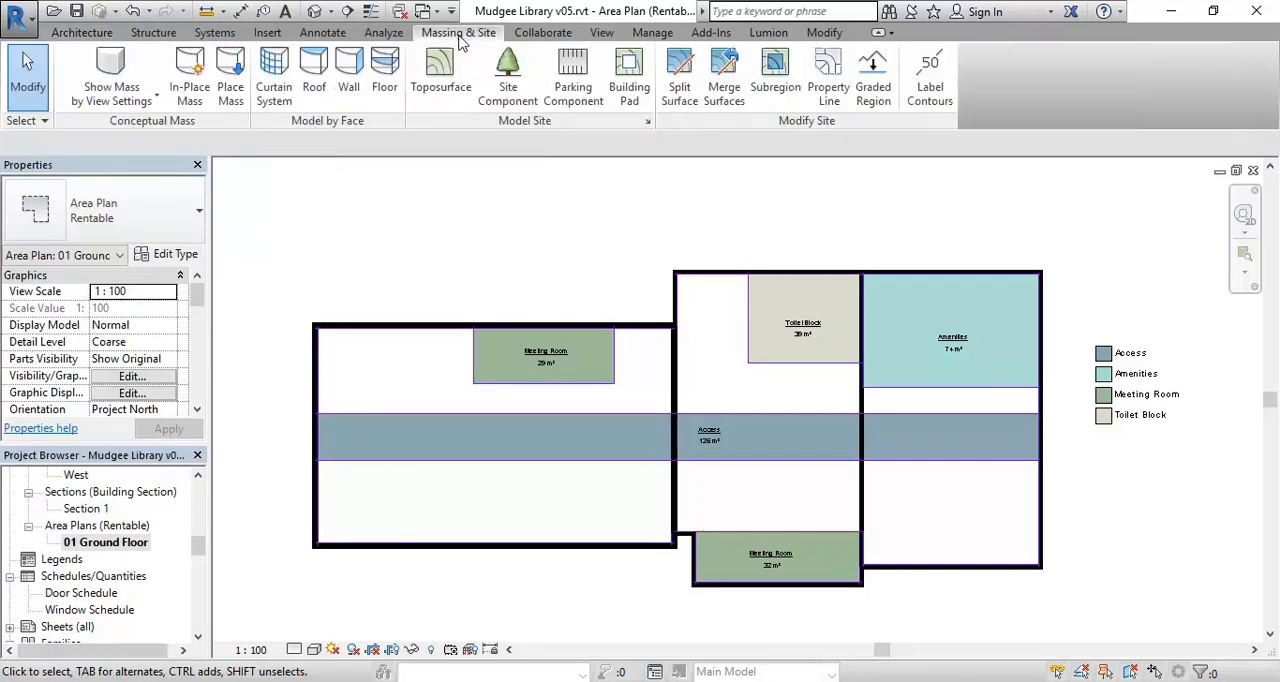
click(185, 95)
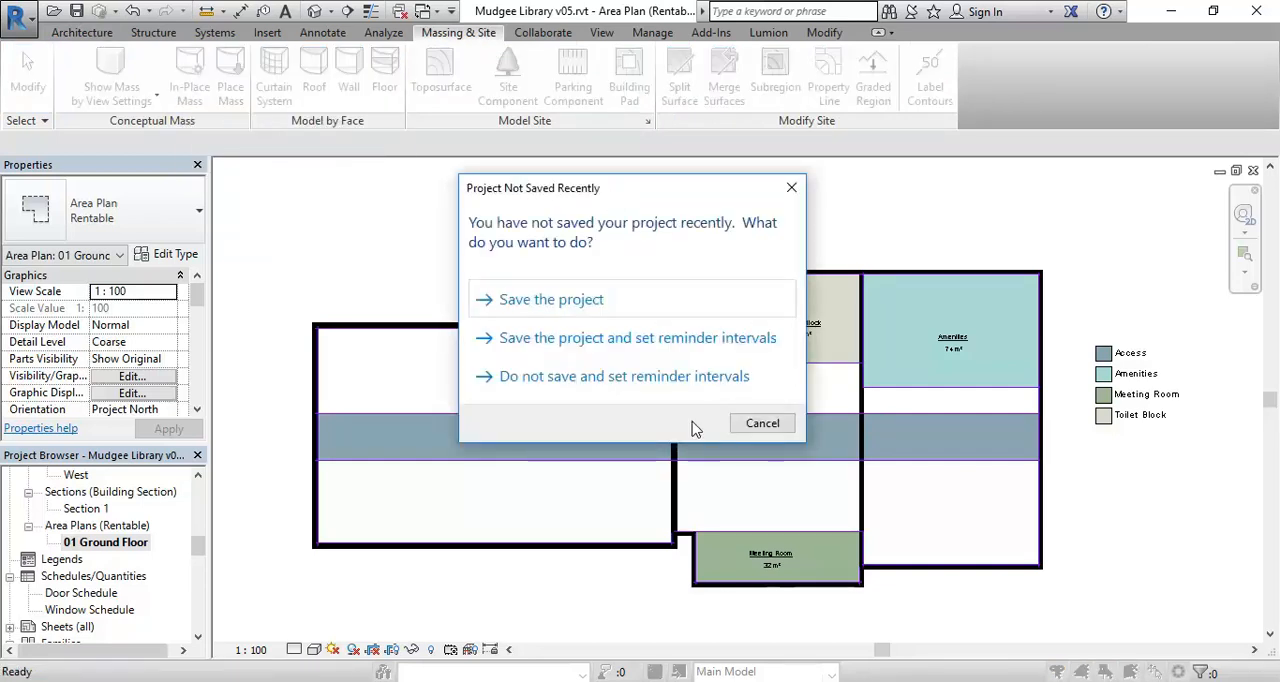
click(550, 302)
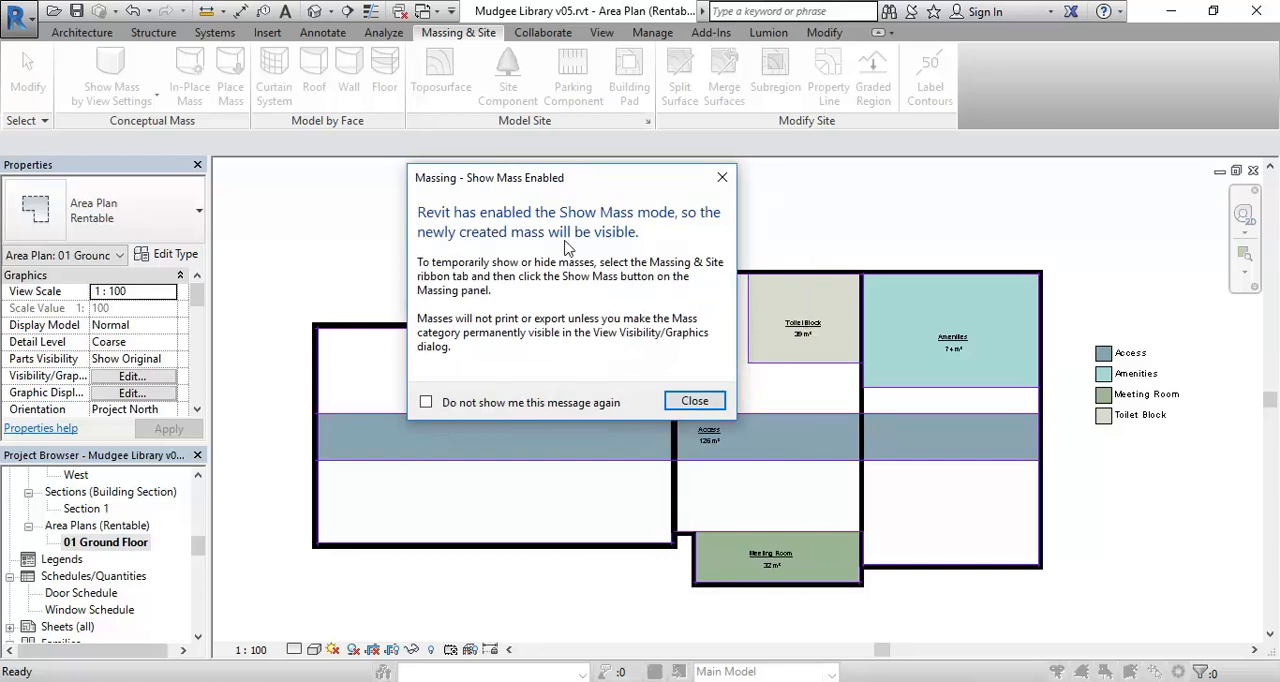
click(694, 401)
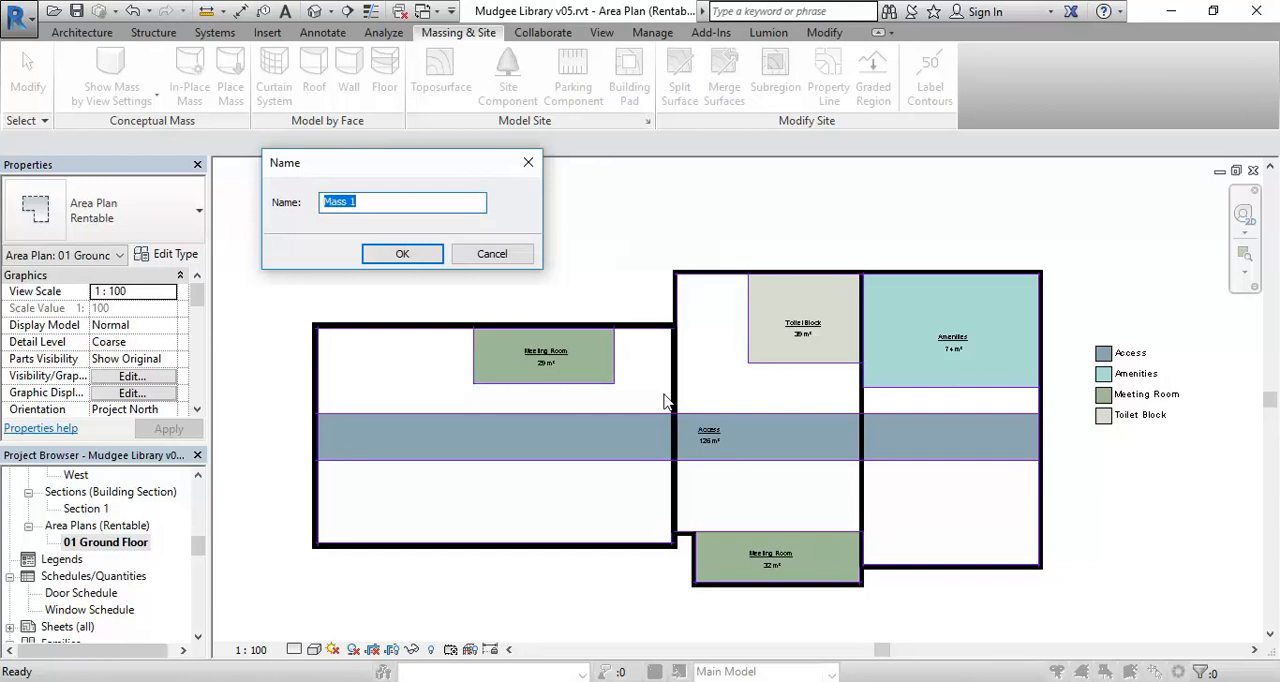
text(Aa)
click(423, 254)
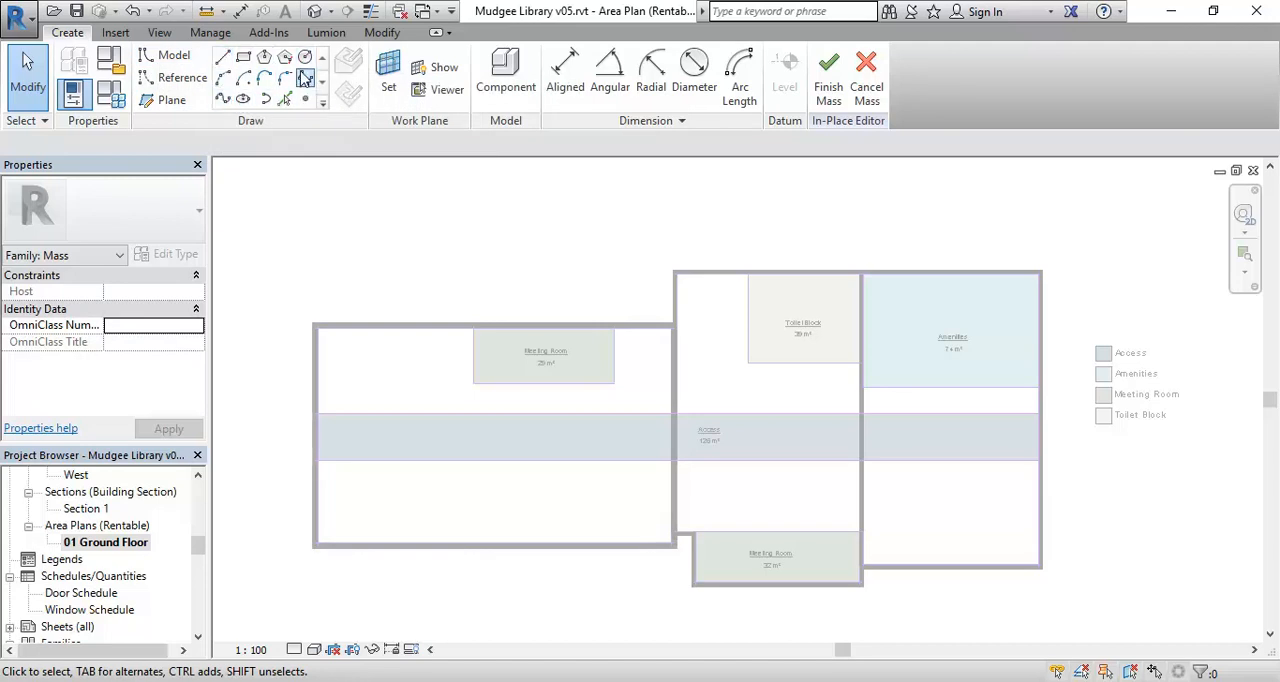
Draw a model-line rectangle about 8600 by 3400 mm on the Level 01 Ground Floor work plane, tracing the 29 m² Meeting Room area.
click(245, 60)
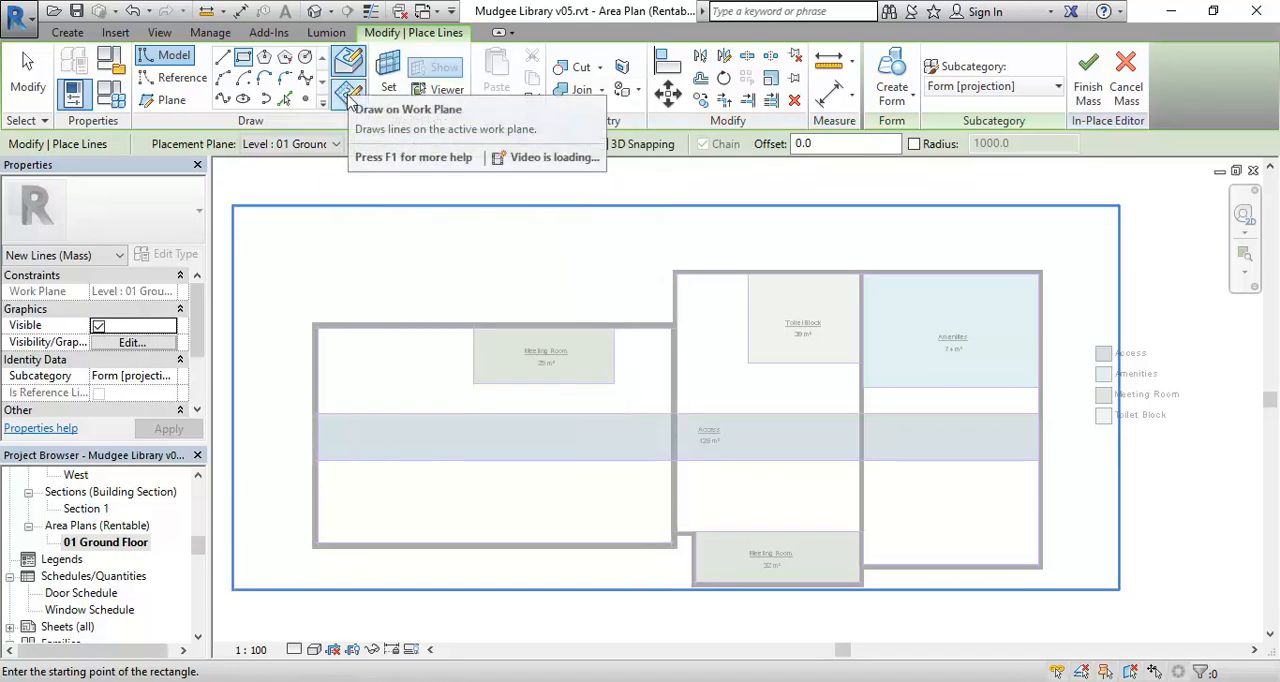
click(349, 95)
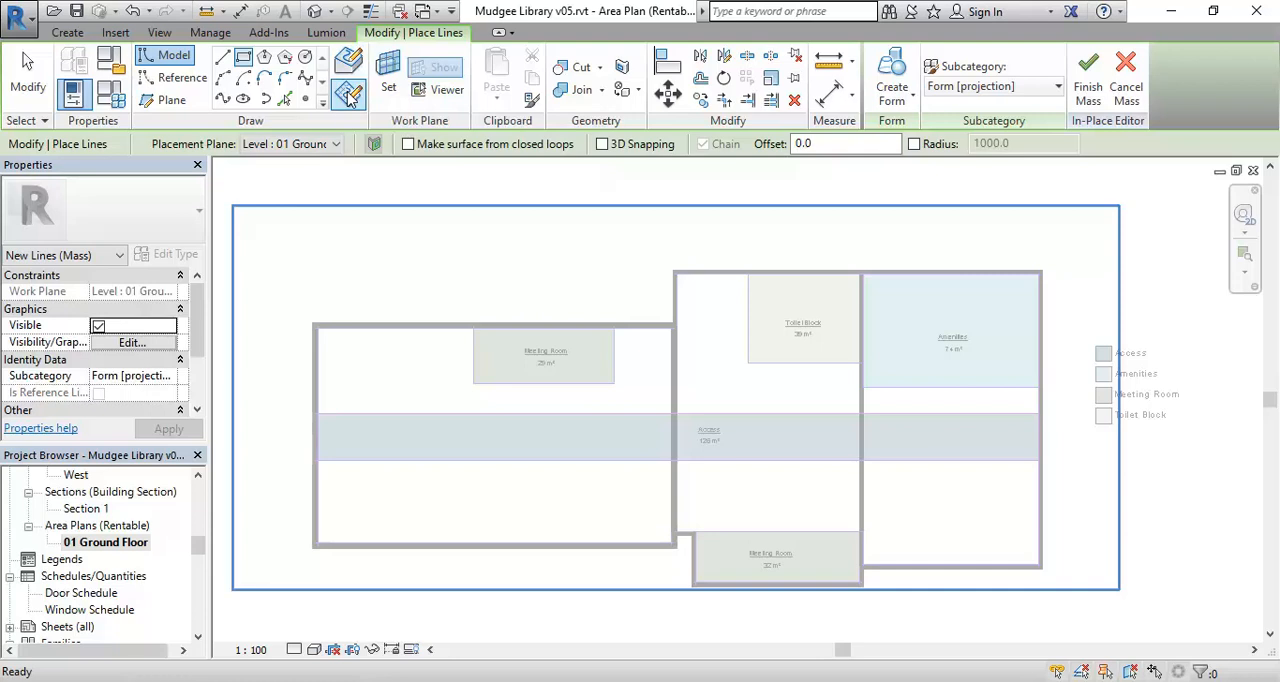
click(300, 146)
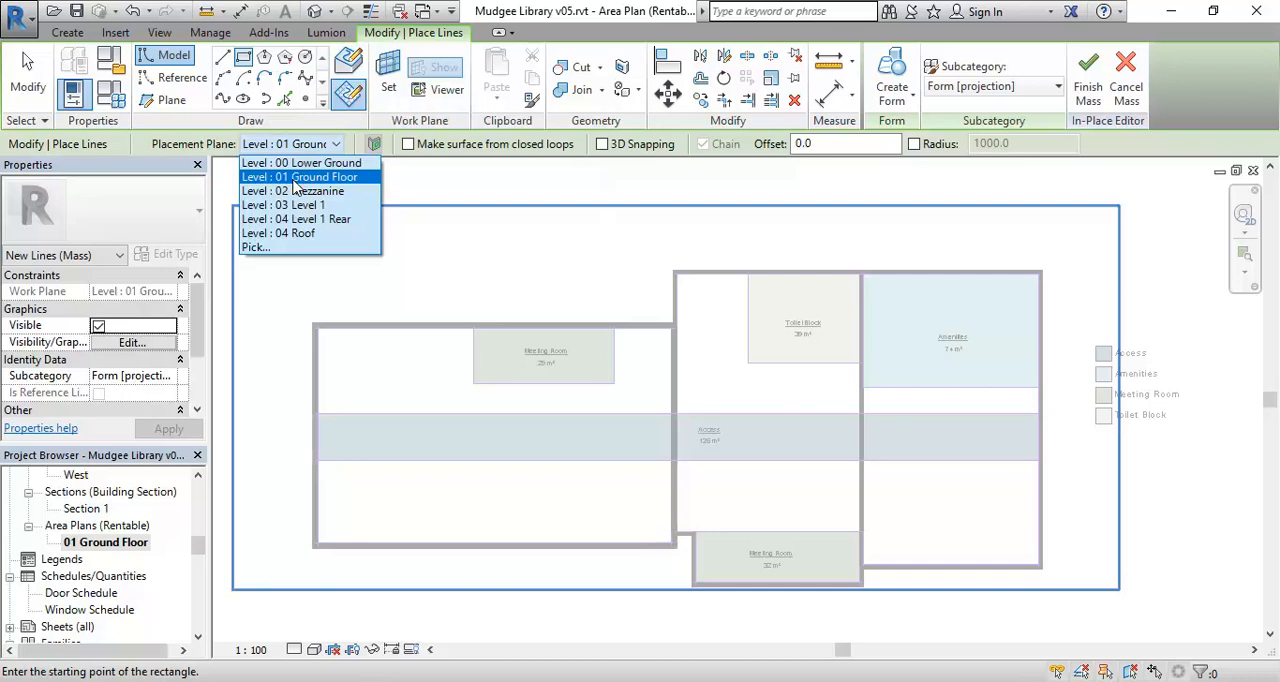
click(296, 177)
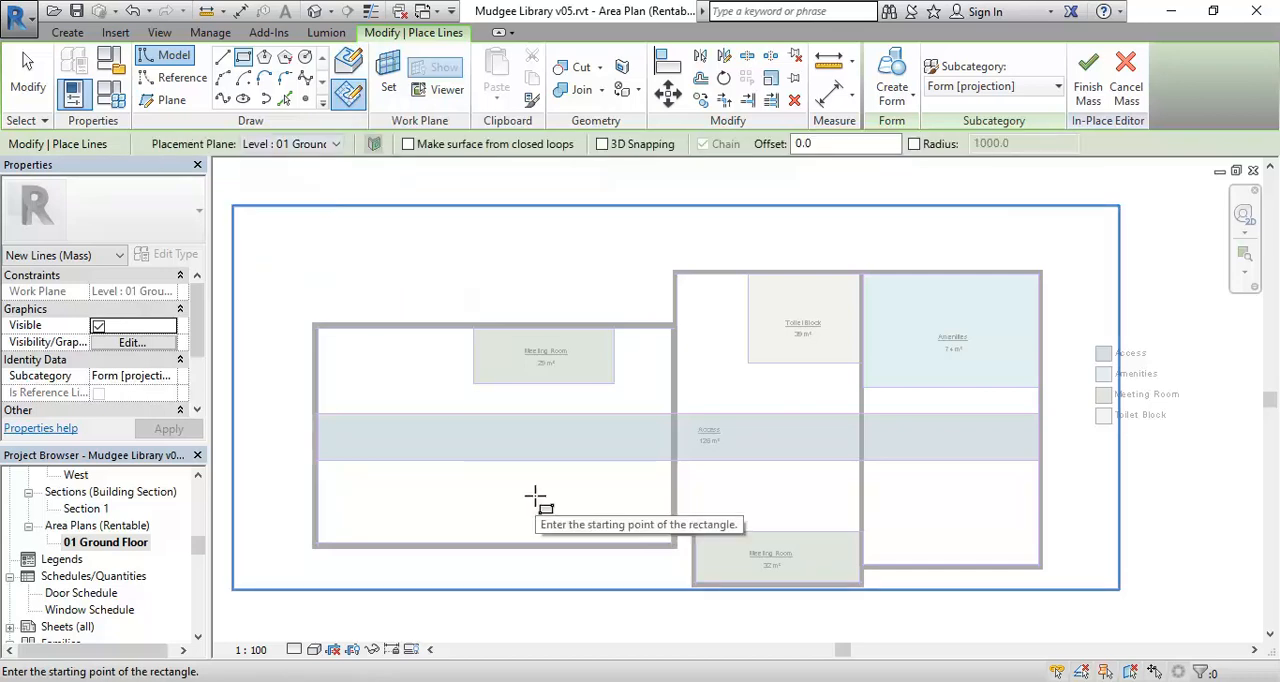
scroll(457, 342, up, 2)
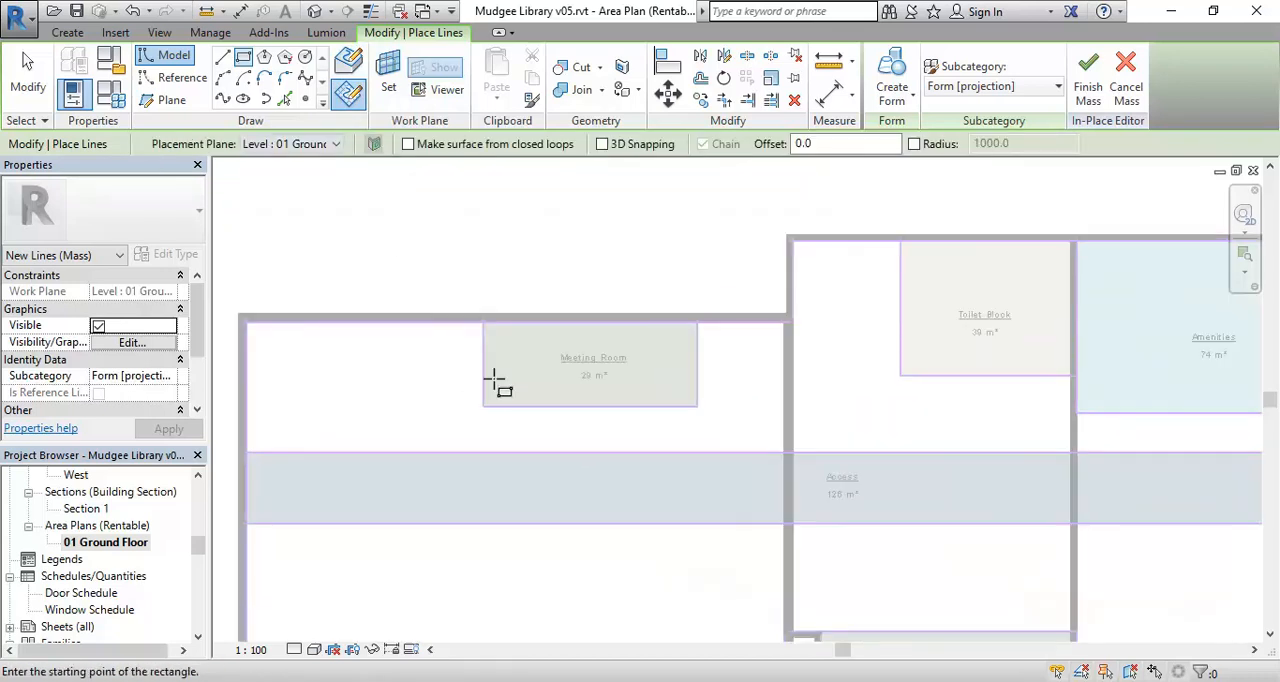
scroll(509, 431, up, 3)
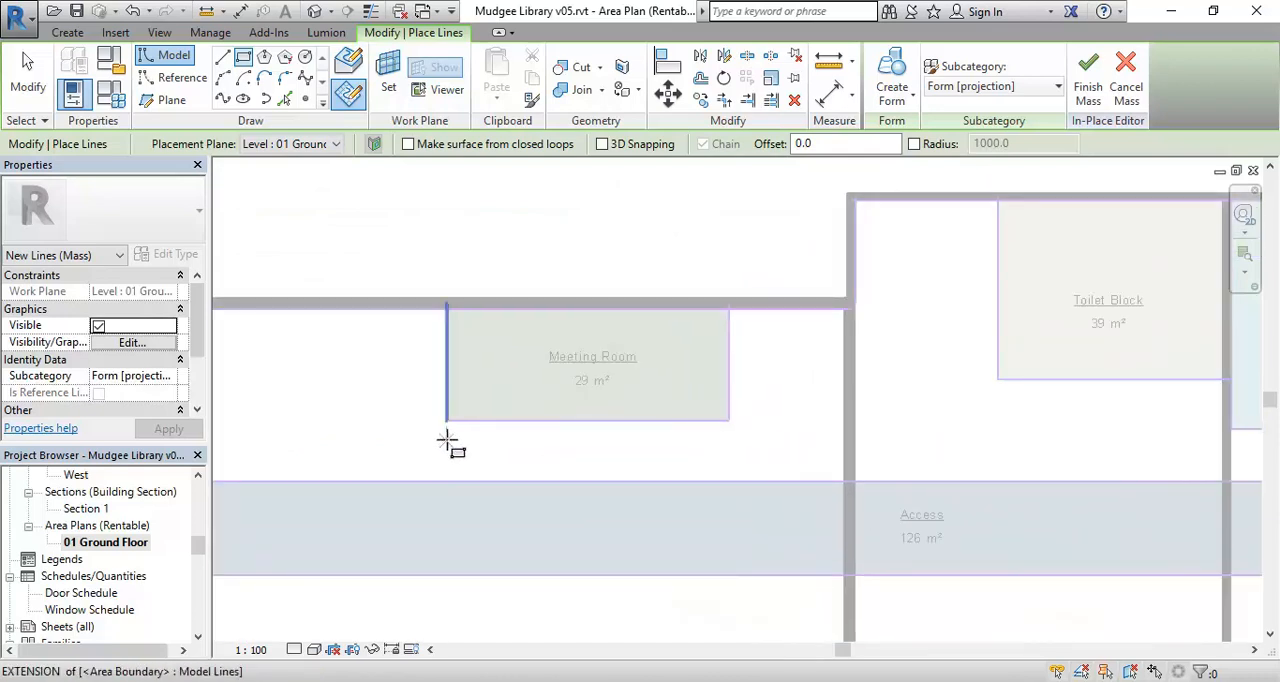
click(447, 420)
click(728, 308)
right_click(423, 222)
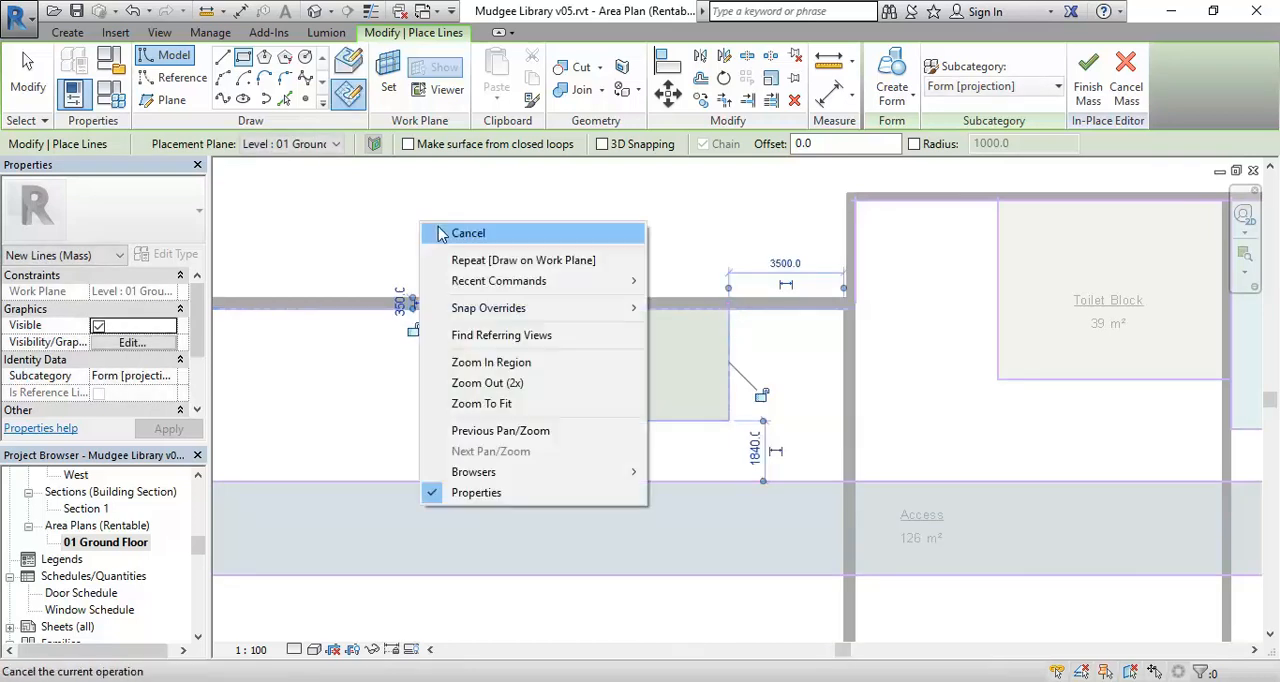
click(430, 229)
Open the 01 Ground Floor floor plan and frame the Meeting Room rectangle in it.
scroll(470, 420, up, 1)
scroll(467, 413, up, 3)
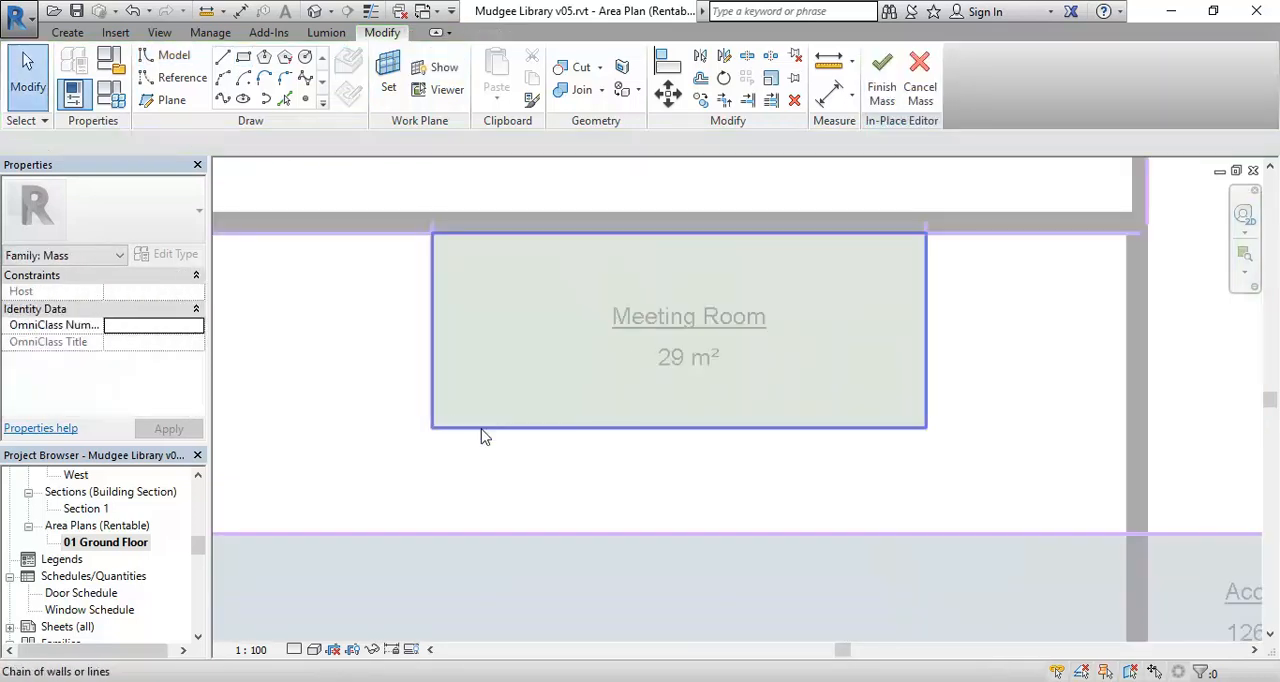
scroll(463, 305, down, 4)
middle_drag(477, 322, 493, 325)
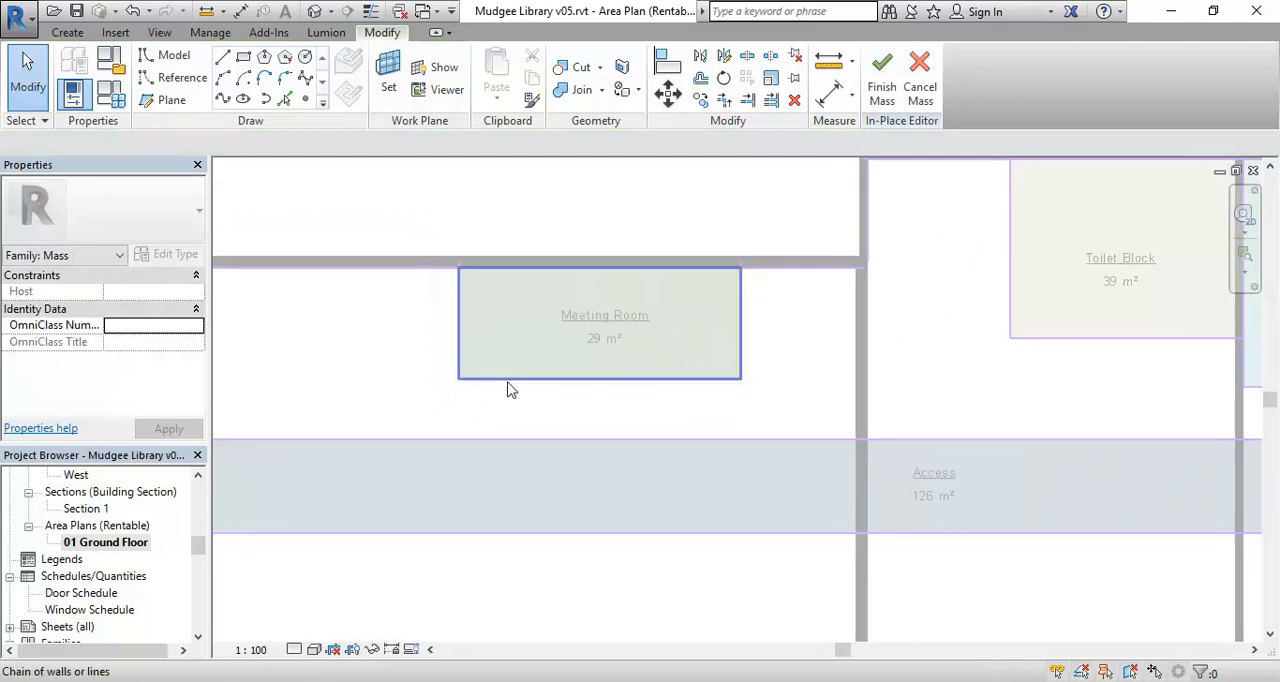
scroll(541, 300, up, 2)
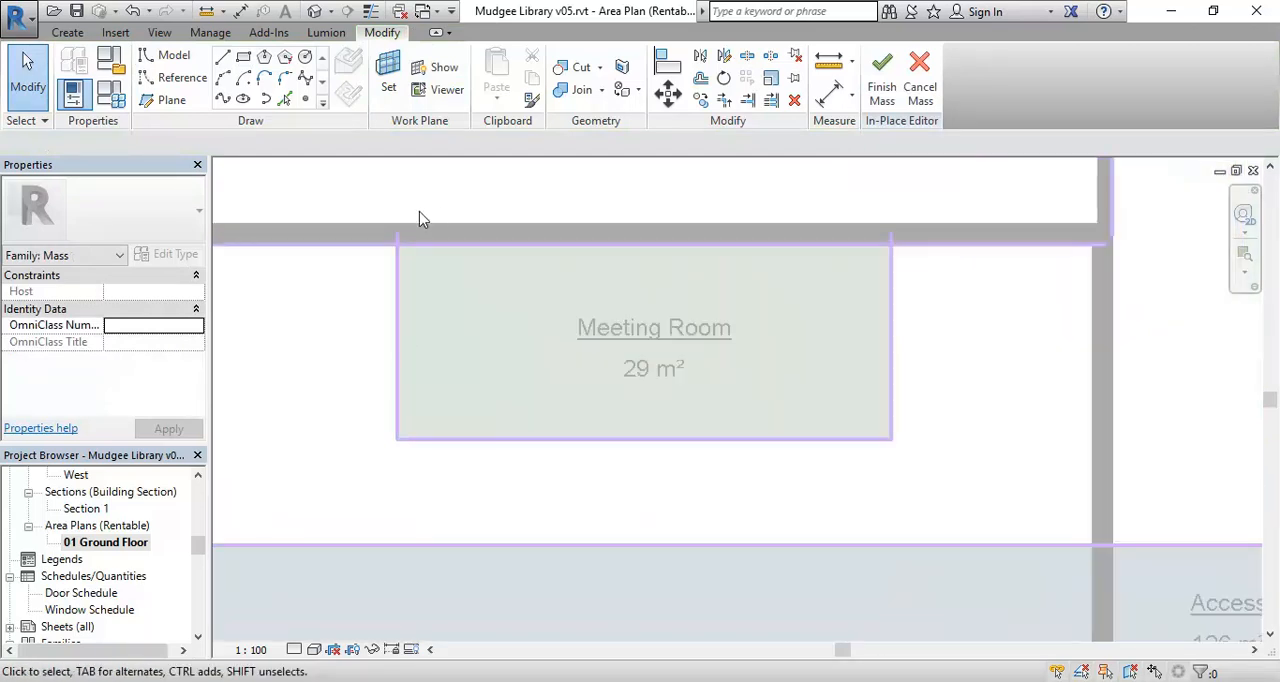
scroll(392, 272, up, 4)
scroll(556, 462, down, 3)
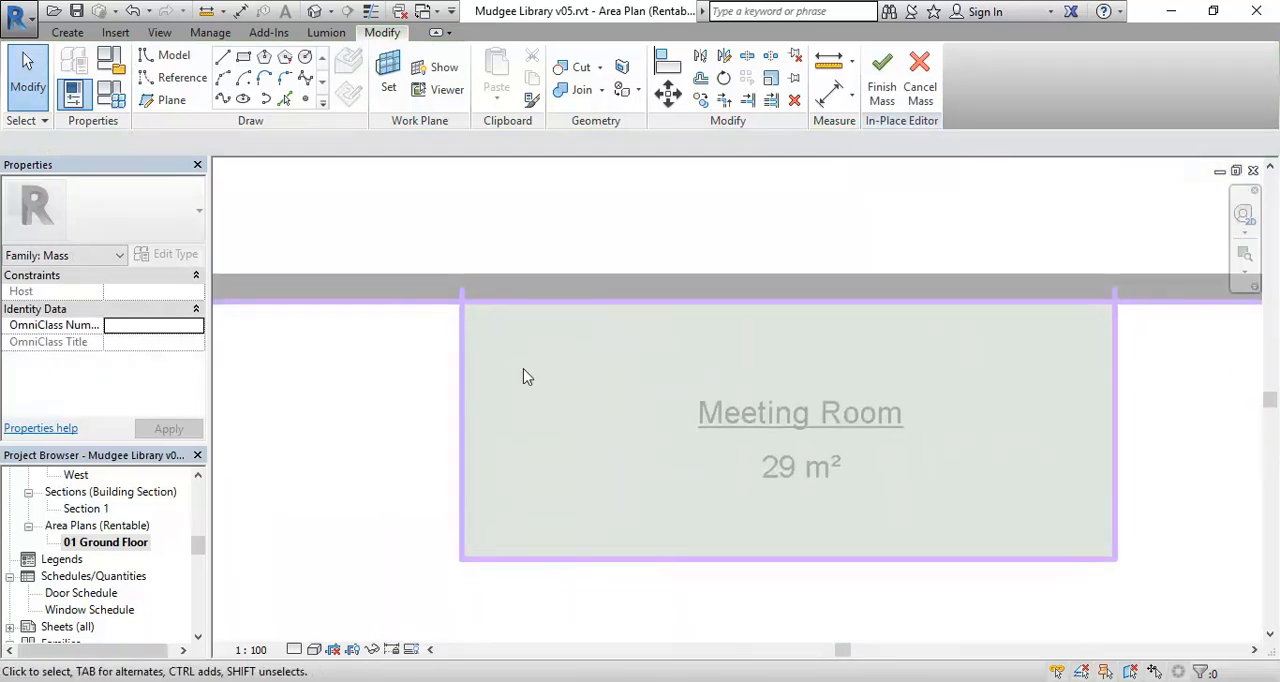
drag(200, 553, 205, 505)
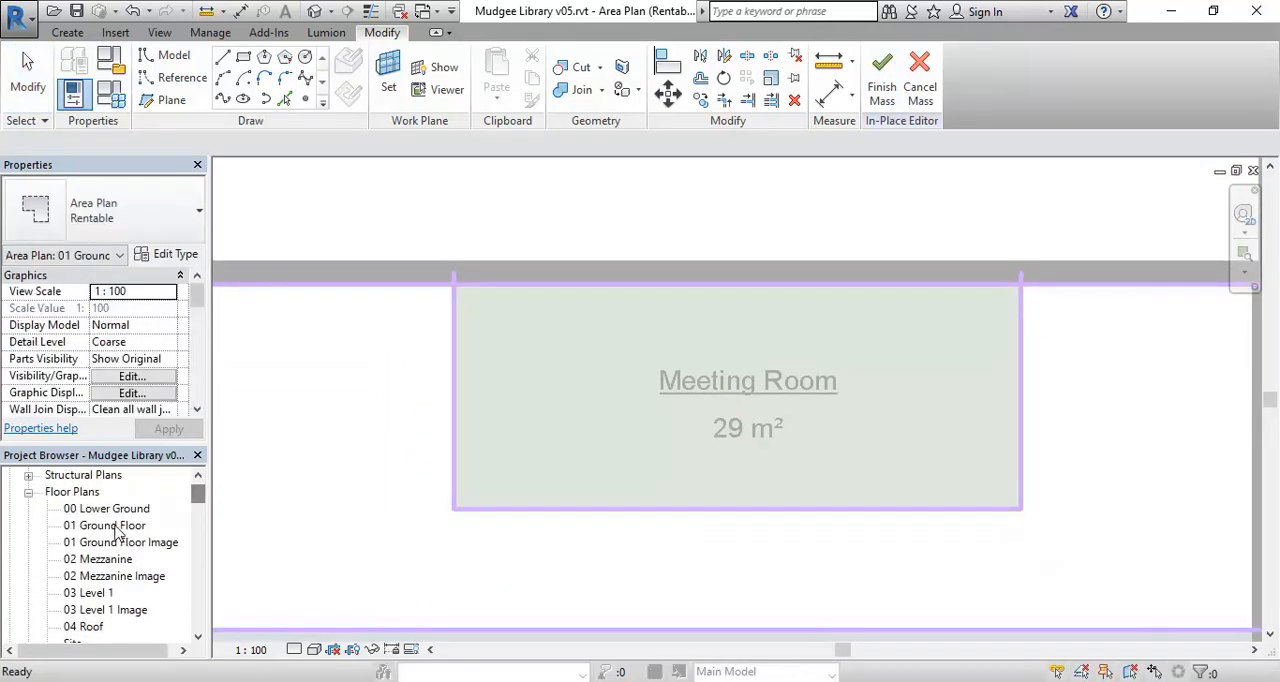
double_click(105, 525)
scroll(551, 320, up, 5)
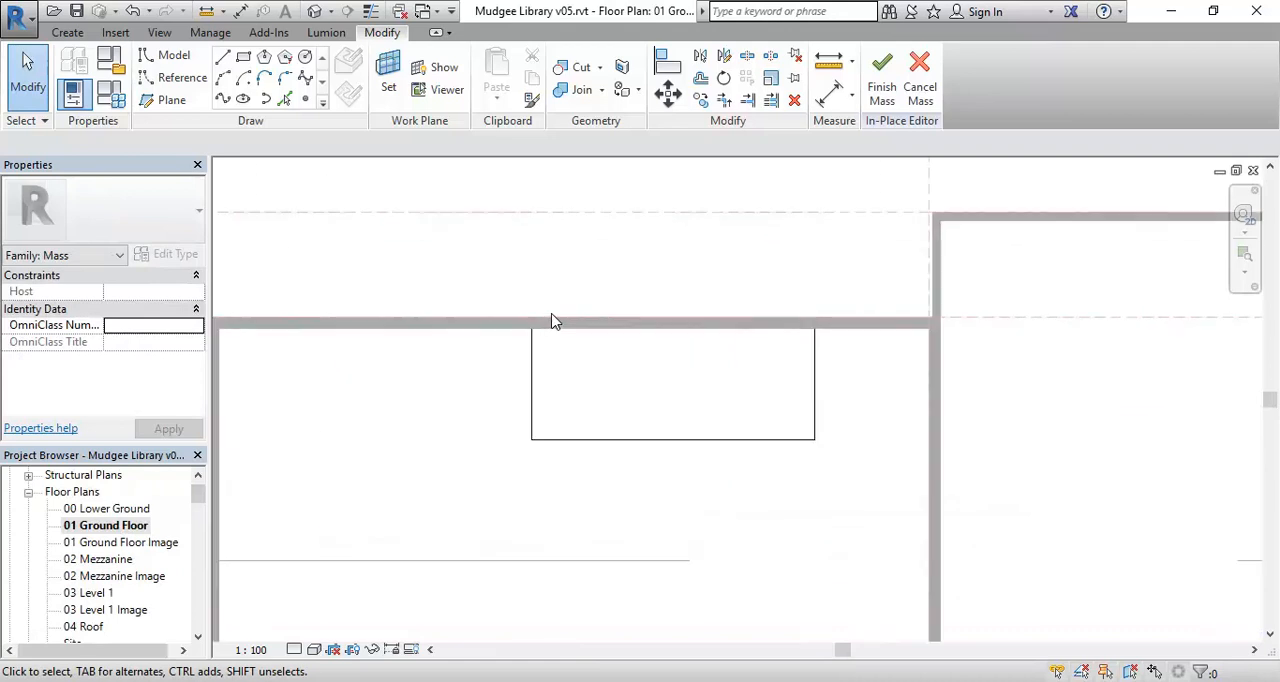
middle_drag(547, 420, 549, 389)
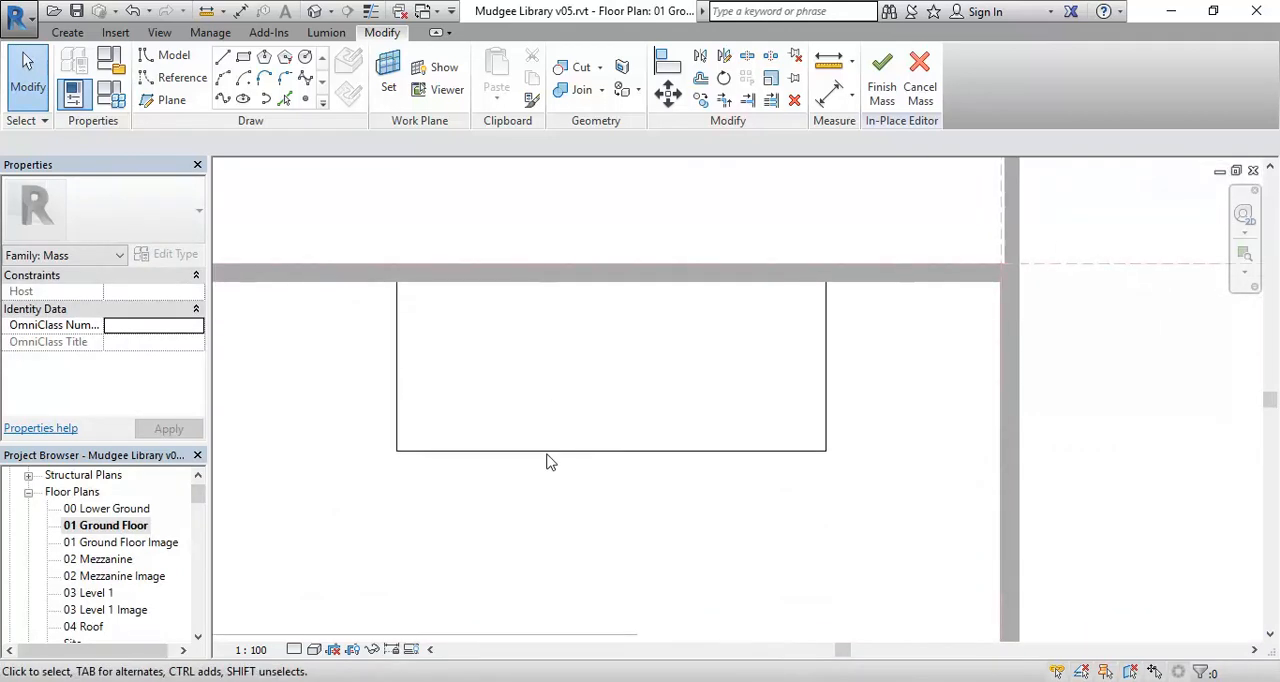
middle_drag(435, 556, 463, 520)
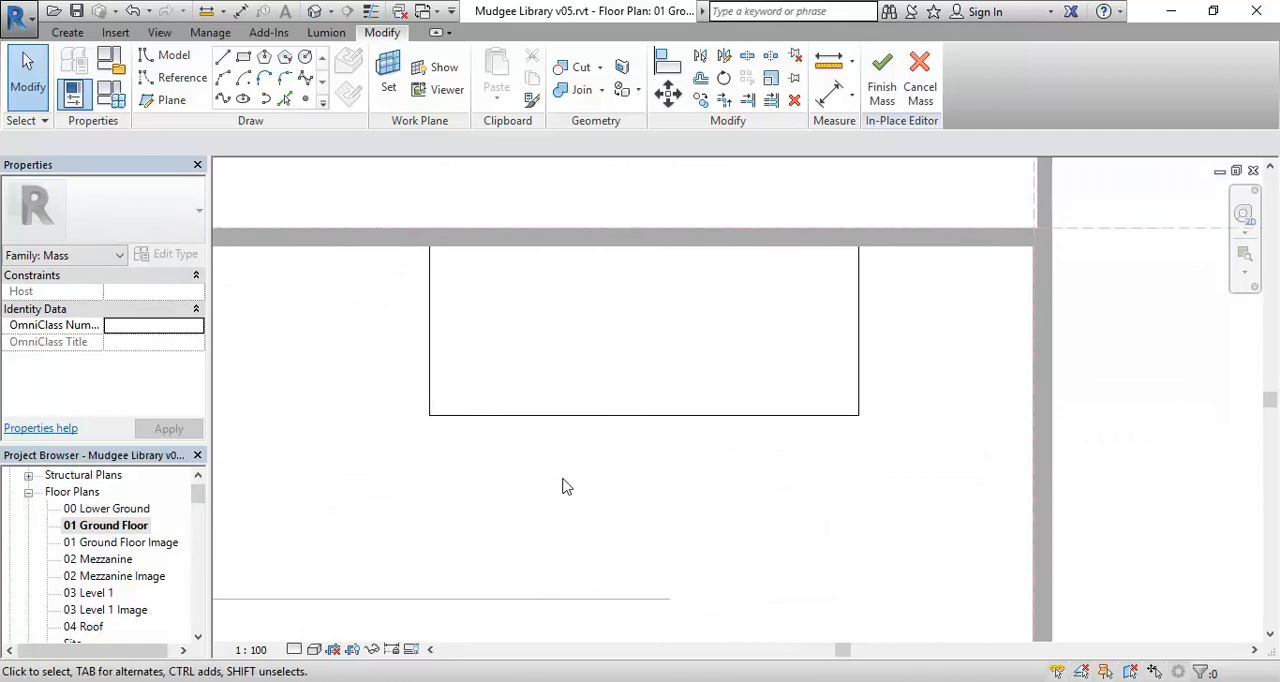
middle_drag(592, 355, 592, 382)
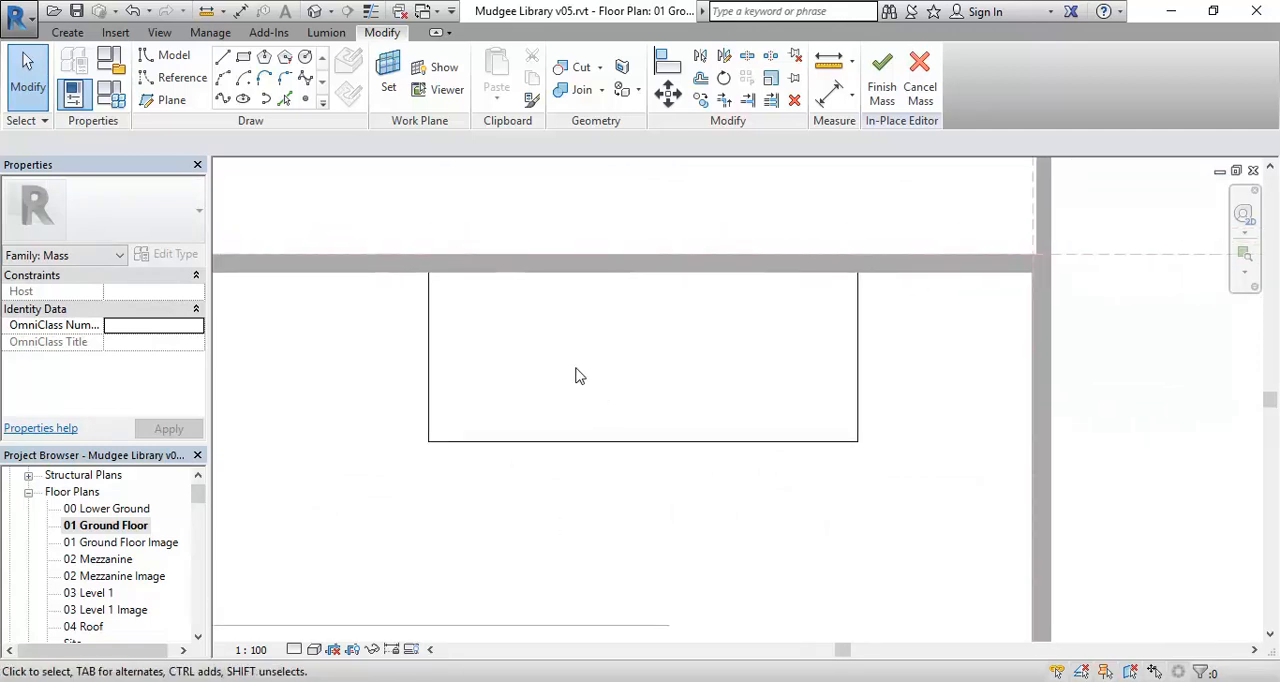
Try selecting the whole Meeting Room rectangle as a chain of lines and clear the selection.
key(Tab)
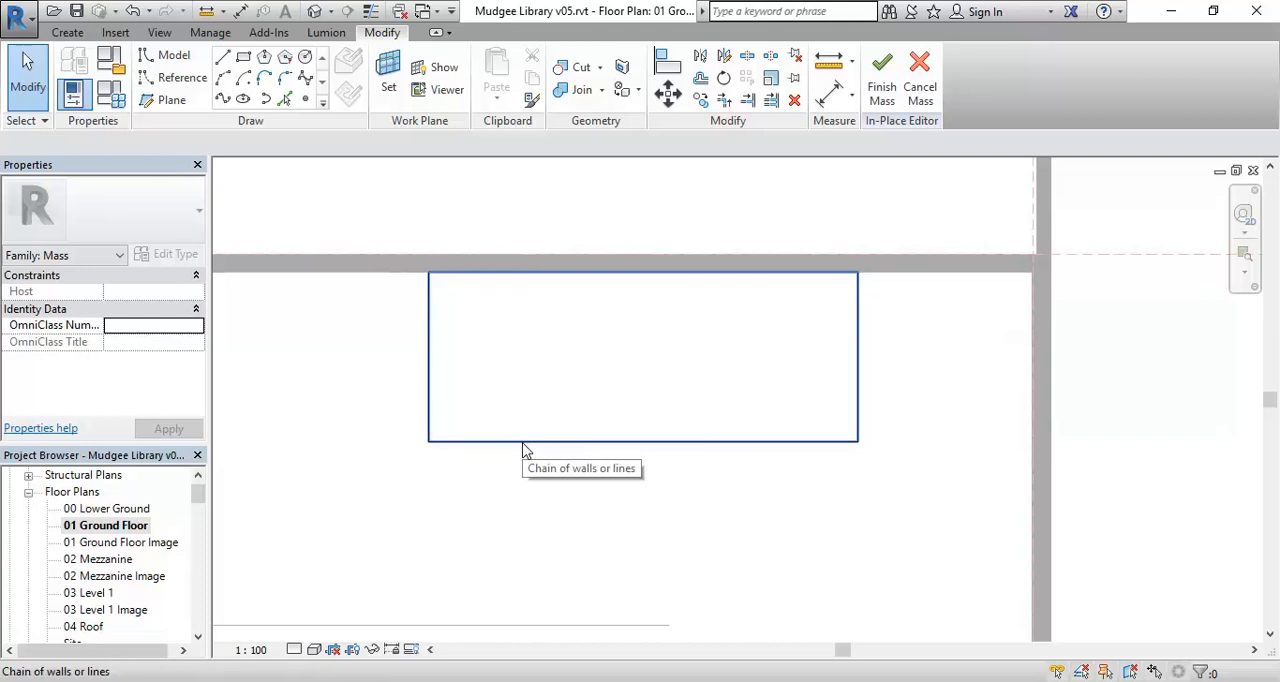
click(522, 449)
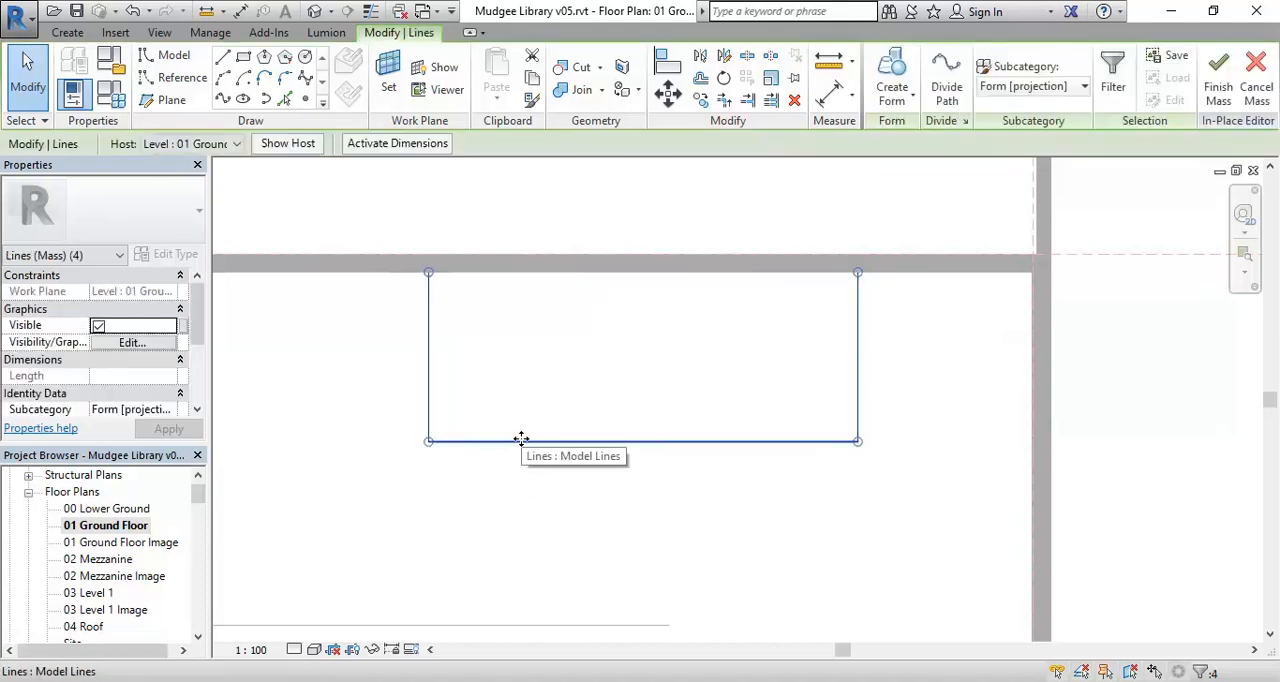
key(Escape)
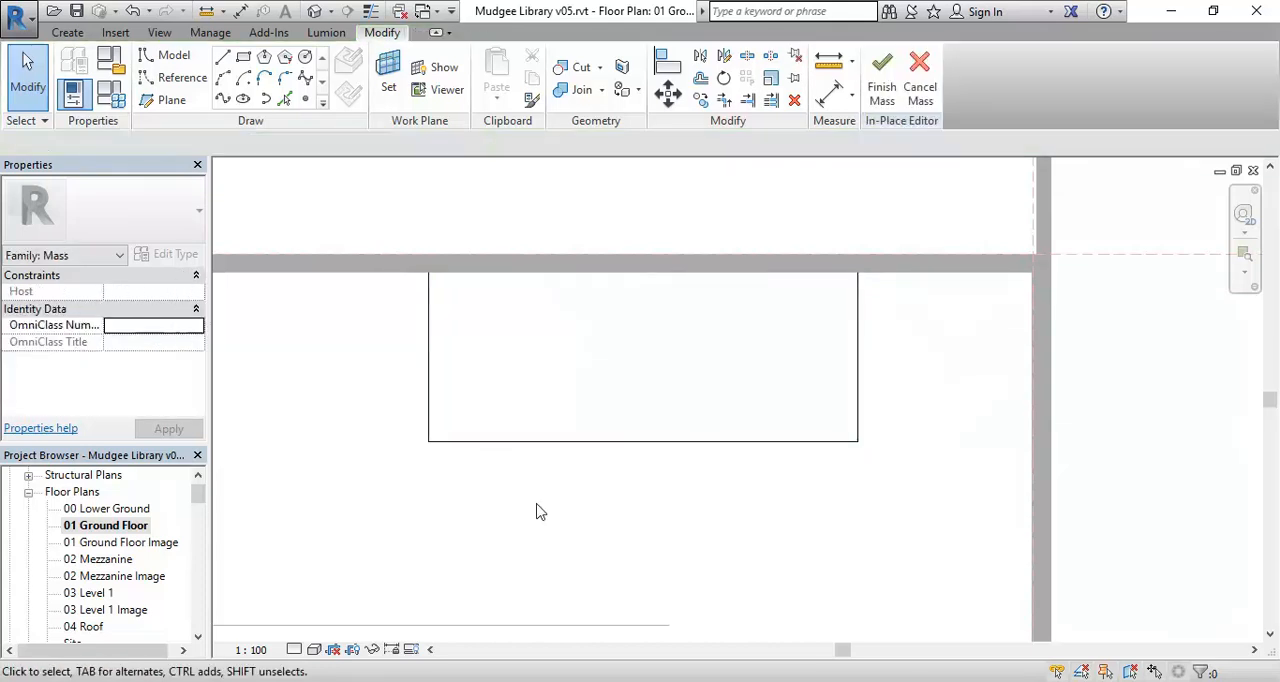
middle_drag(574, 366, 557, 377)
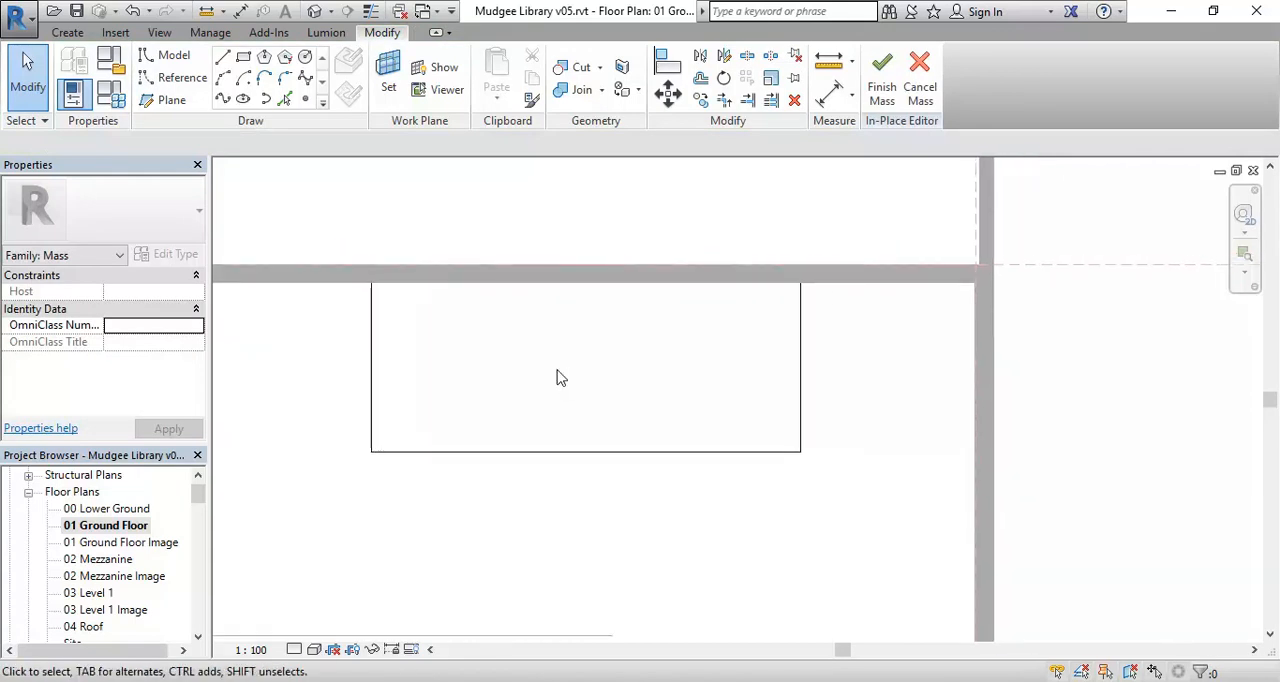
click(802, 370)
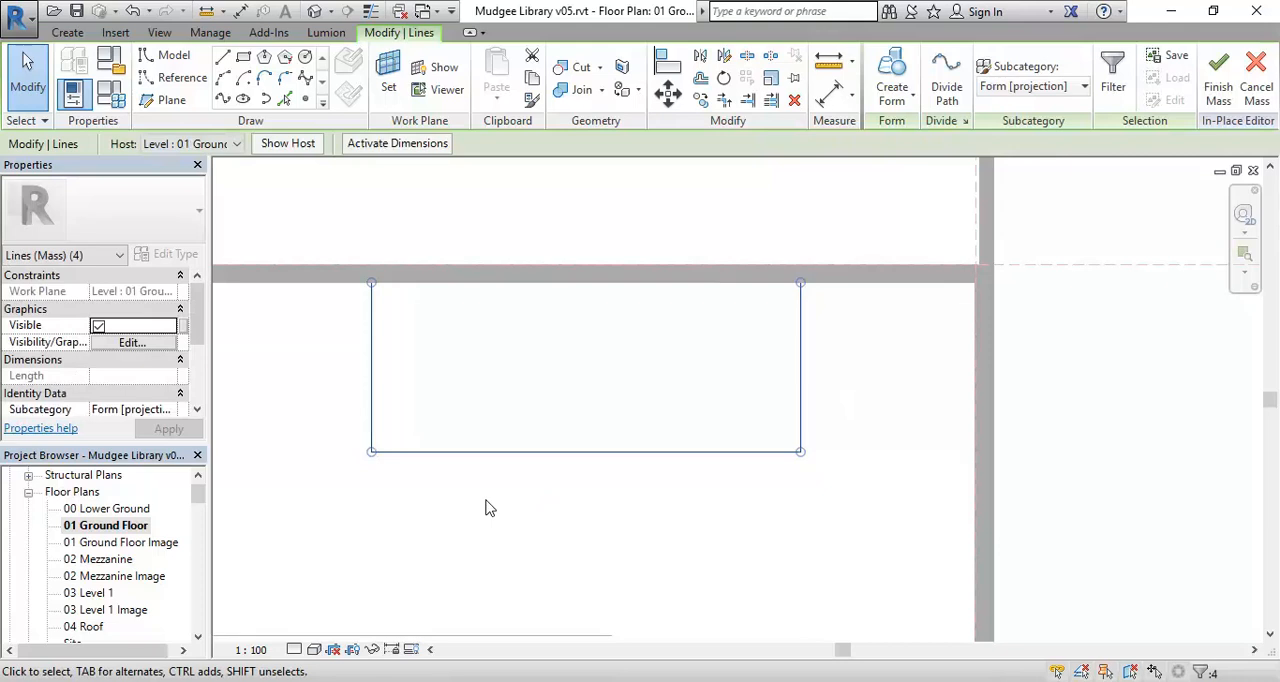
click(483, 364)
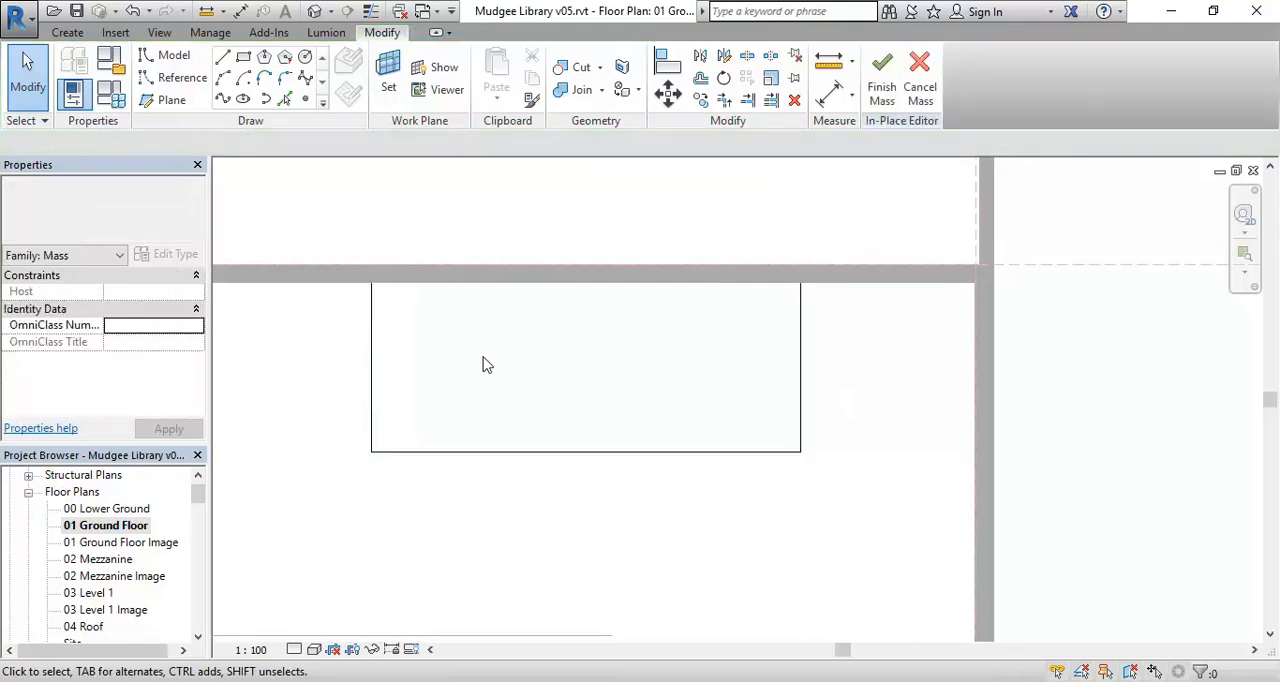
Try selecting the rectangle's right, lower and left lines one at a time and clear the selection.
click(801, 375)
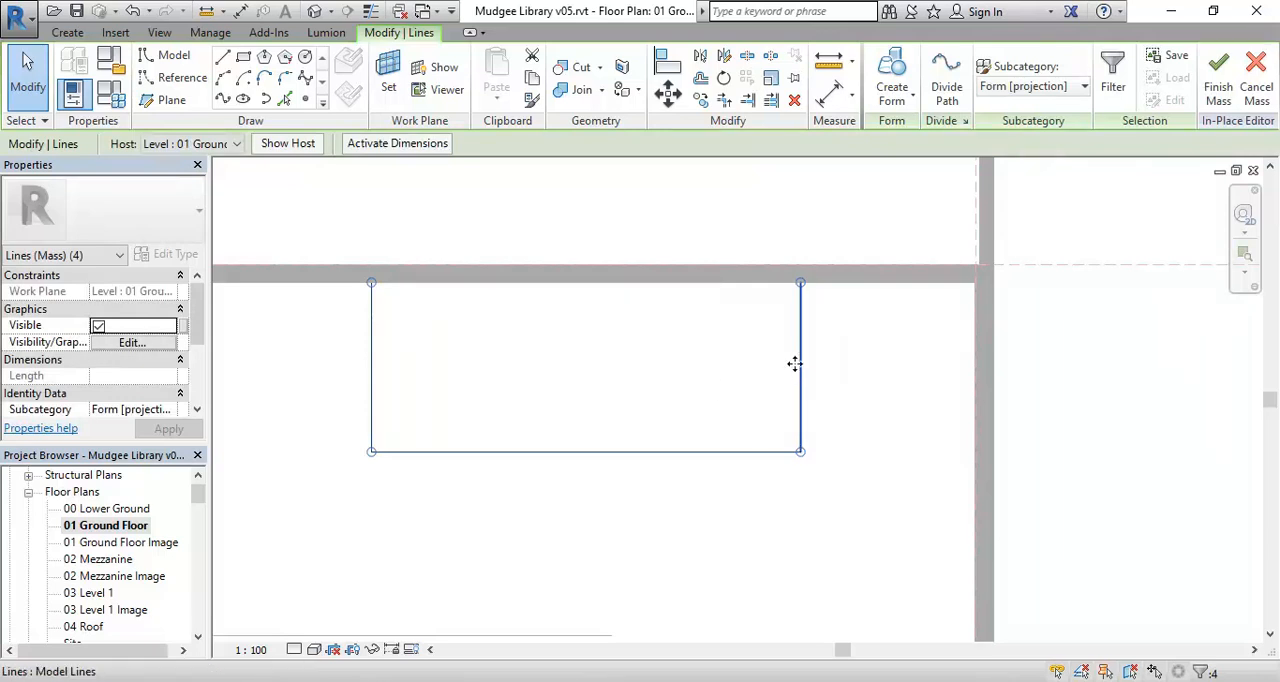
click(800, 362)
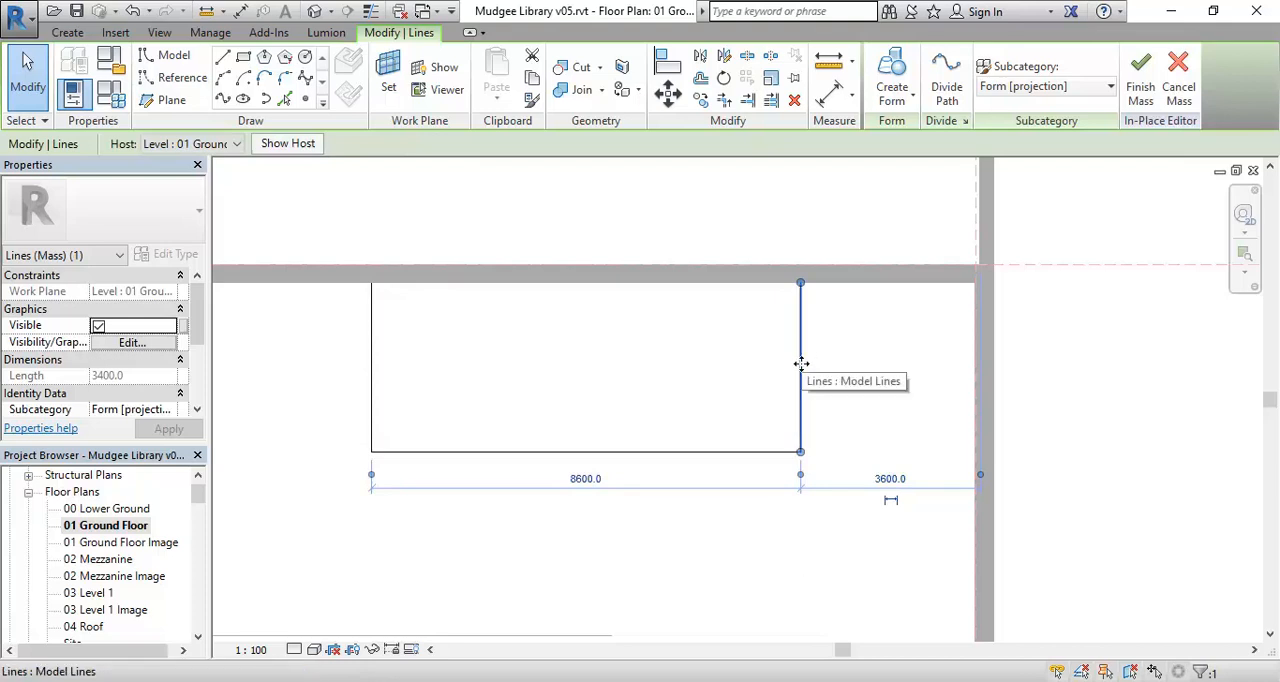
click(677, 452)
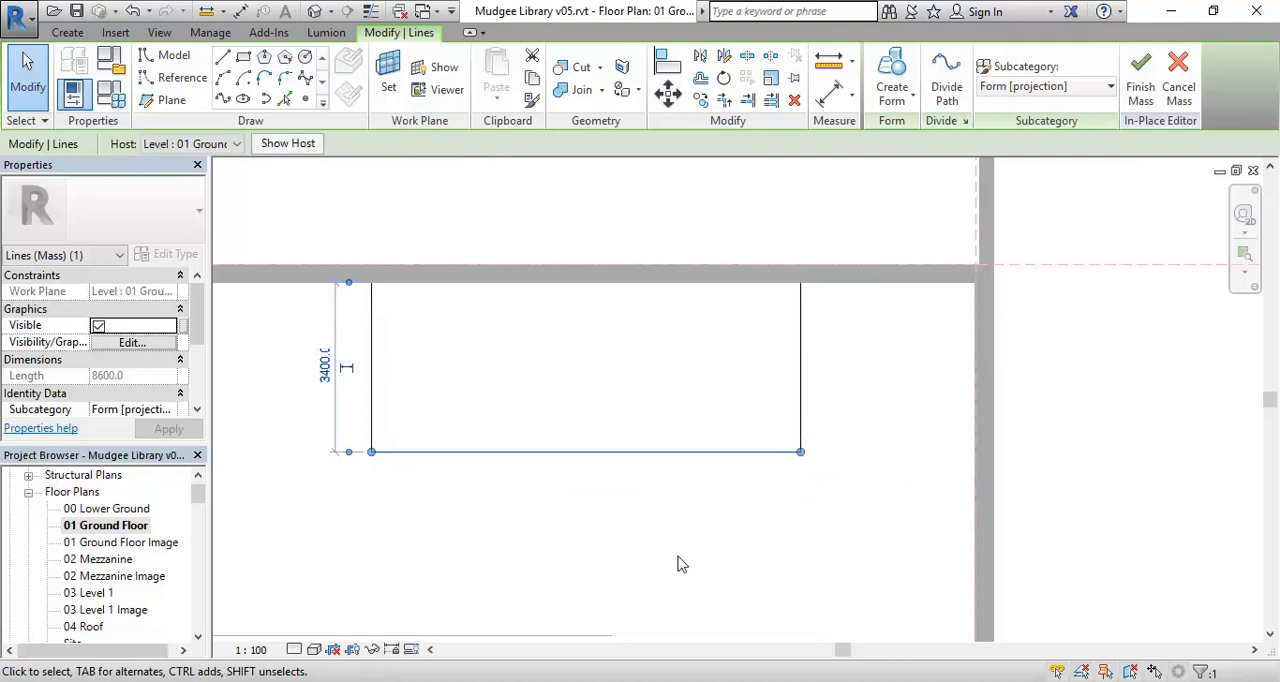
click(372, 388)
click(536, 520)
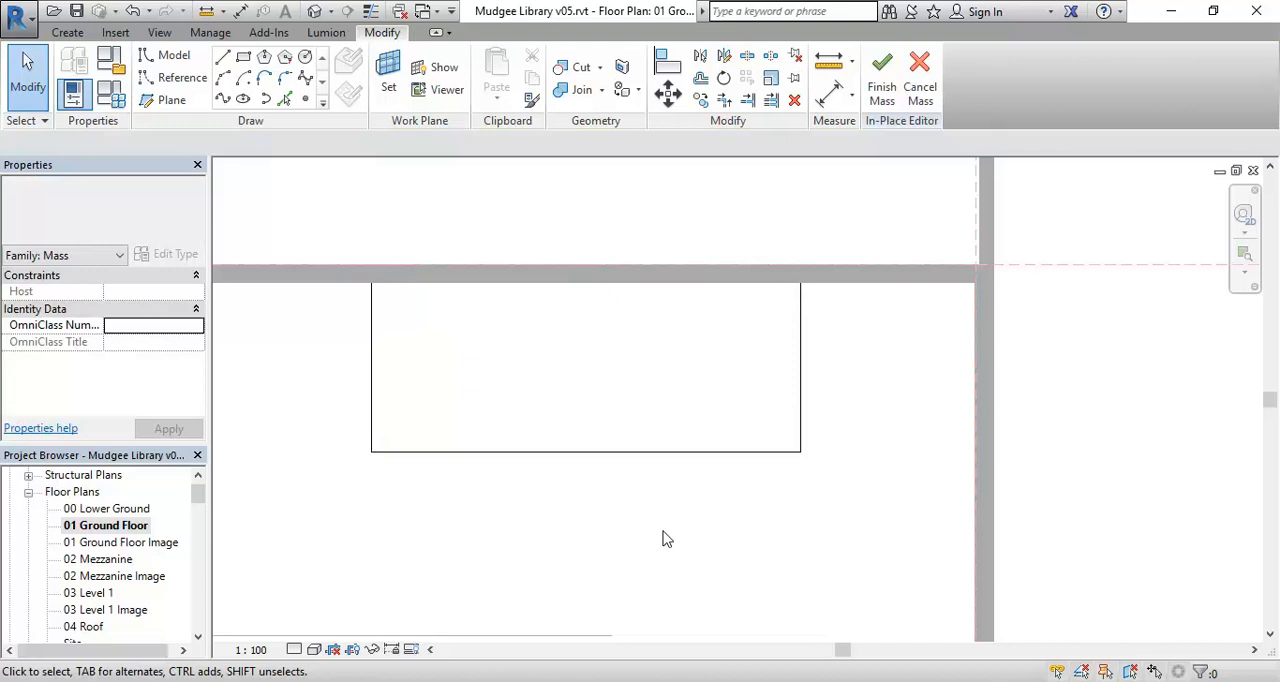
Select the Meeting Room rectangle's full chain of lines and create a solid form from it.
key(Tab)
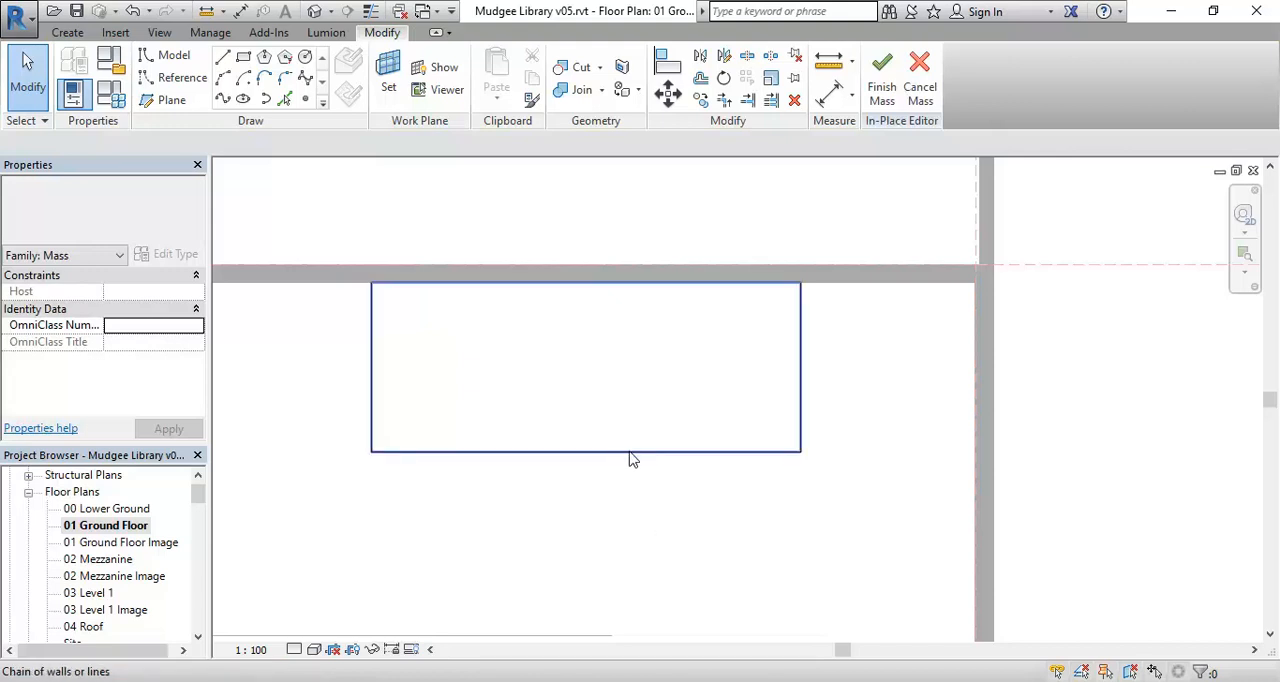
click(631, 455)
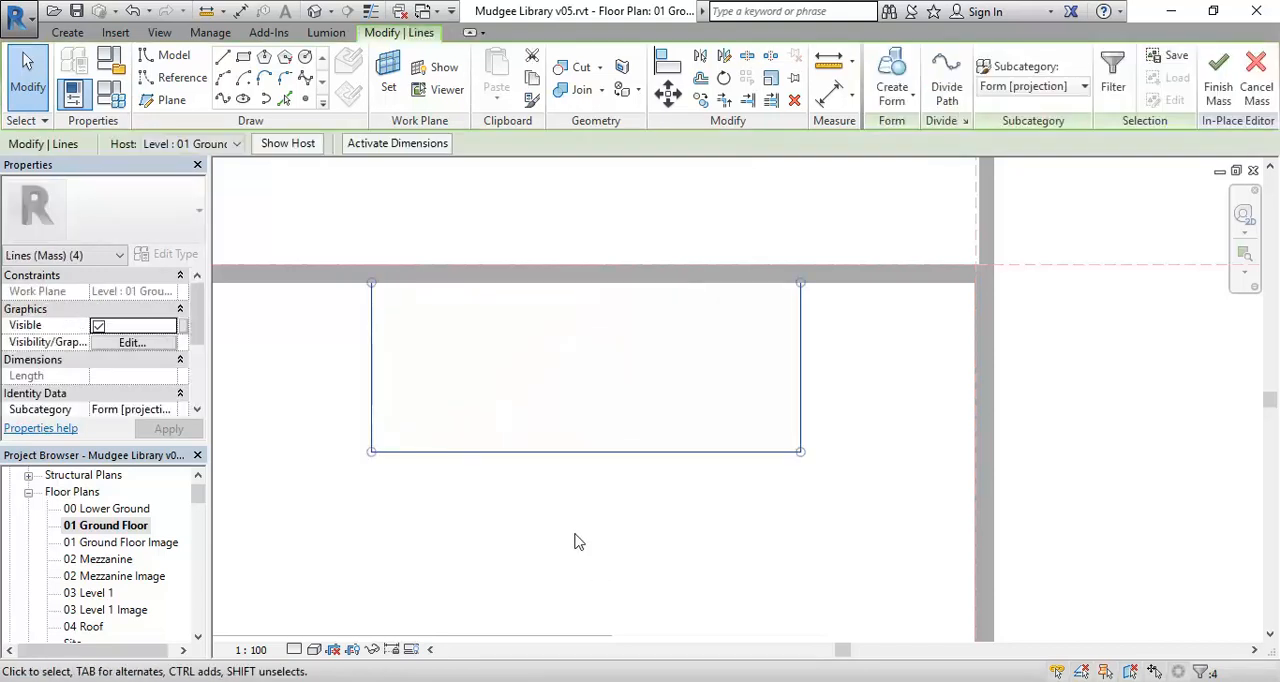
scroll(575, 541, down, 5)
middle_drag(551, 449, 546, 417)
scroll(549, 403, down, 1)
scroll(546, 417, down, 2)
scroll(546, 417, up, 2)
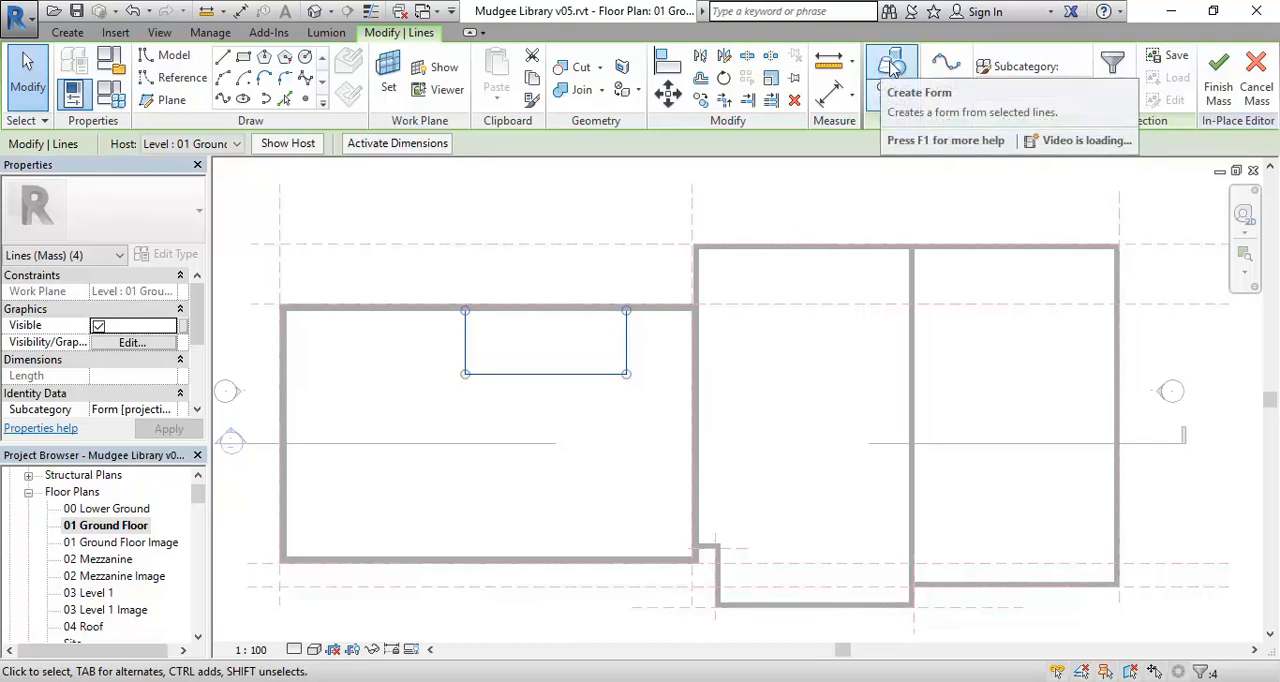
click(893, 66)
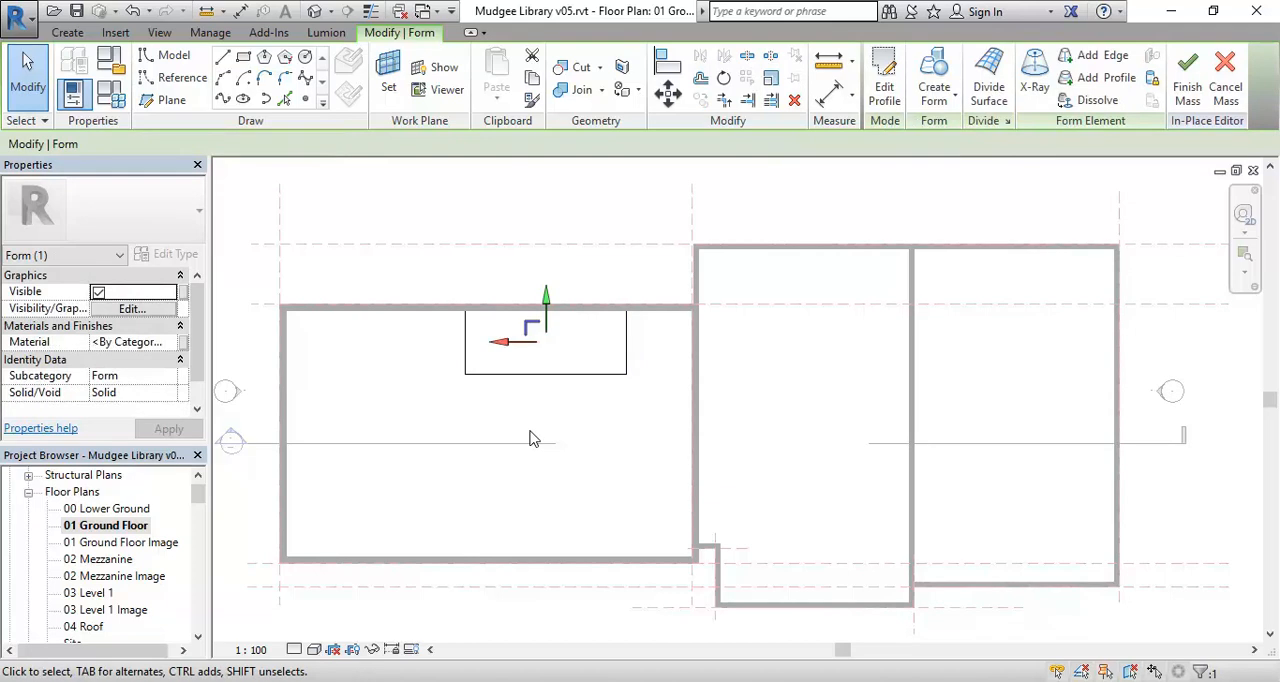
click(434, 418)
Open the {3D} view and examine the library building on the site around the new mass form.
drag(199, 498, 201, 532)
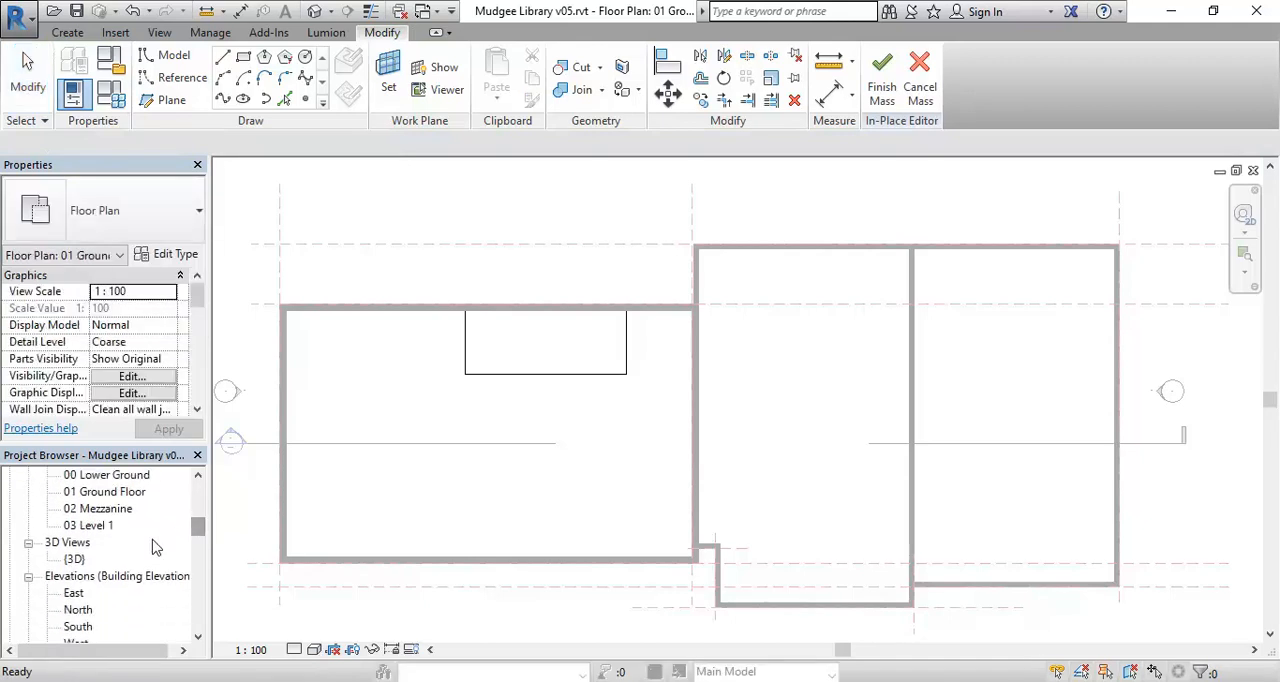
double_click(74, 559)
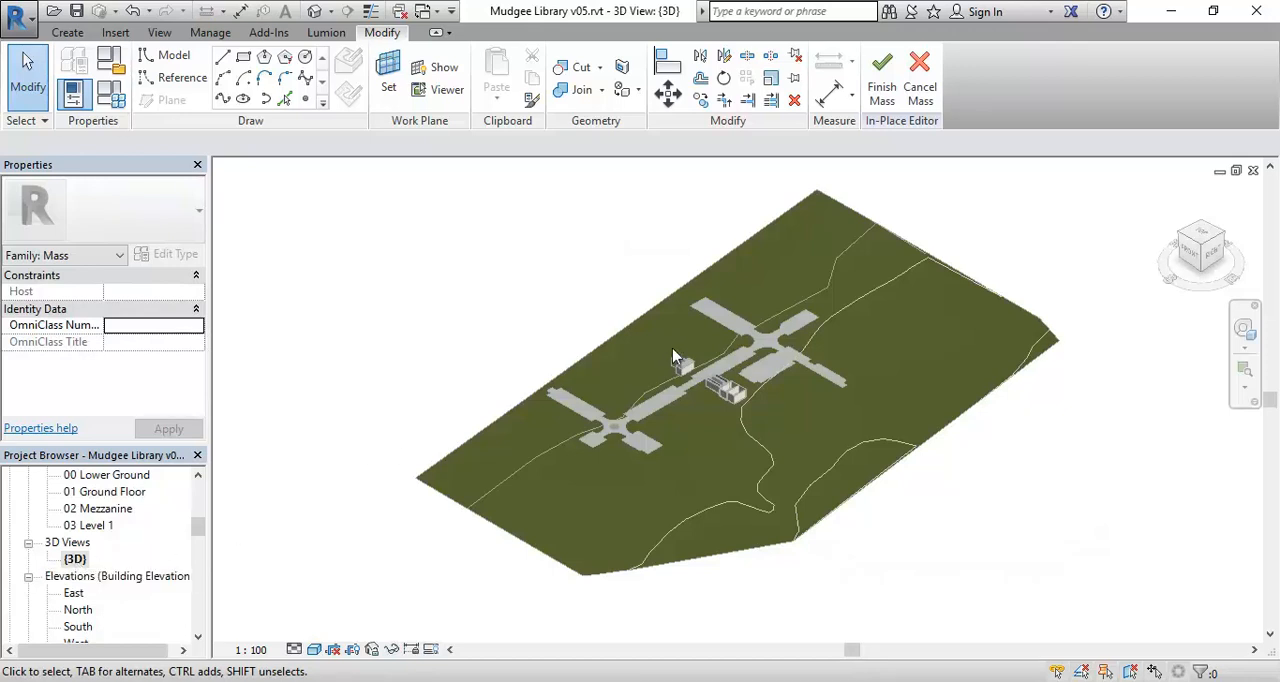
scroll(776, 472, up, 6)
scroll(803, 400, up, 4)
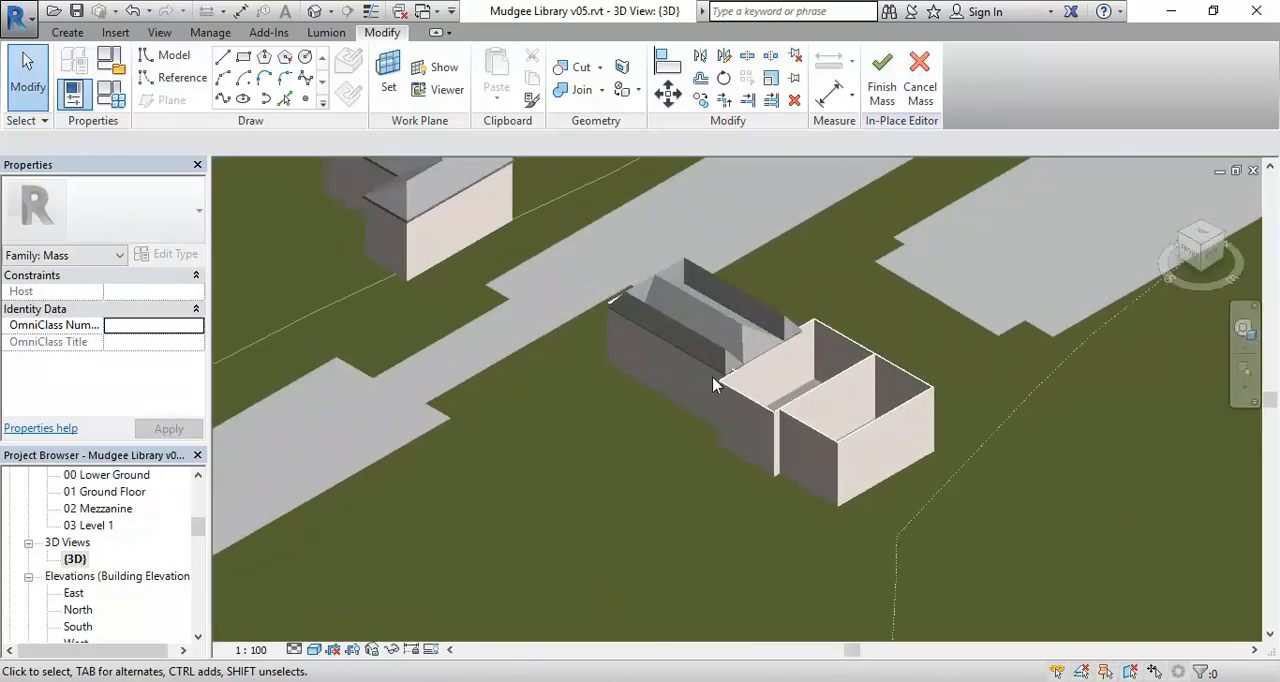
scroll(606, 401, down, 5)
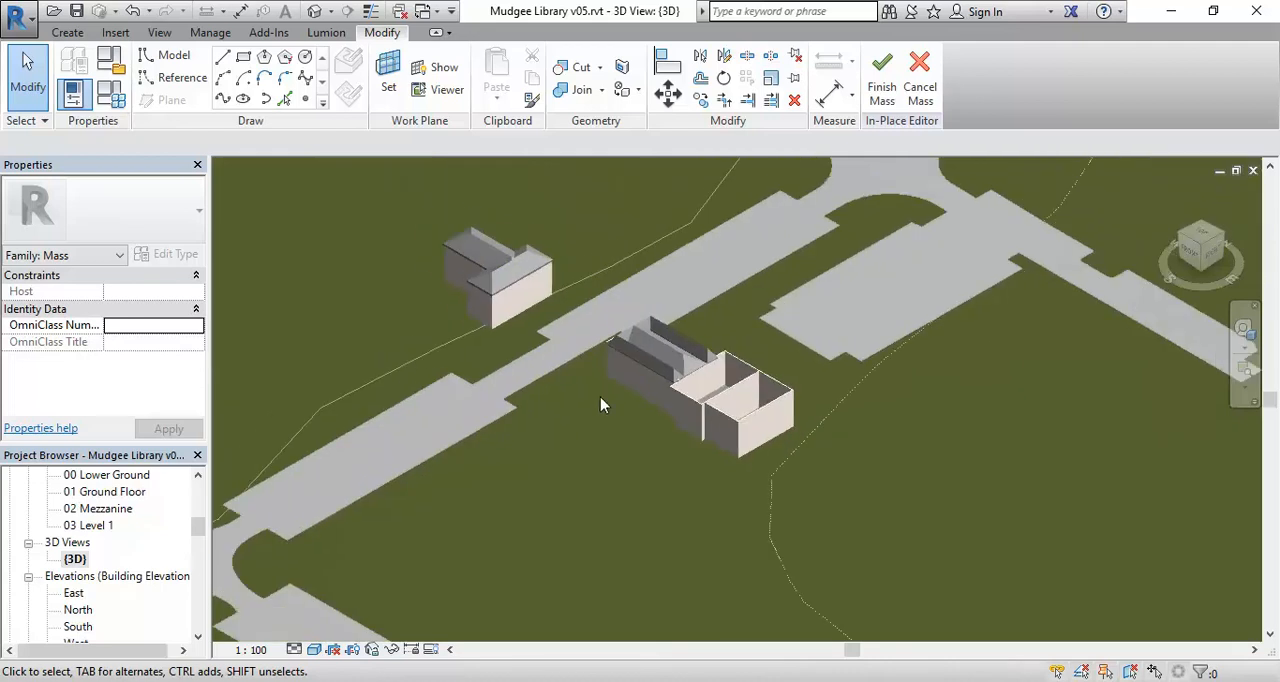
middle_drag(610, 347, 575, 417)
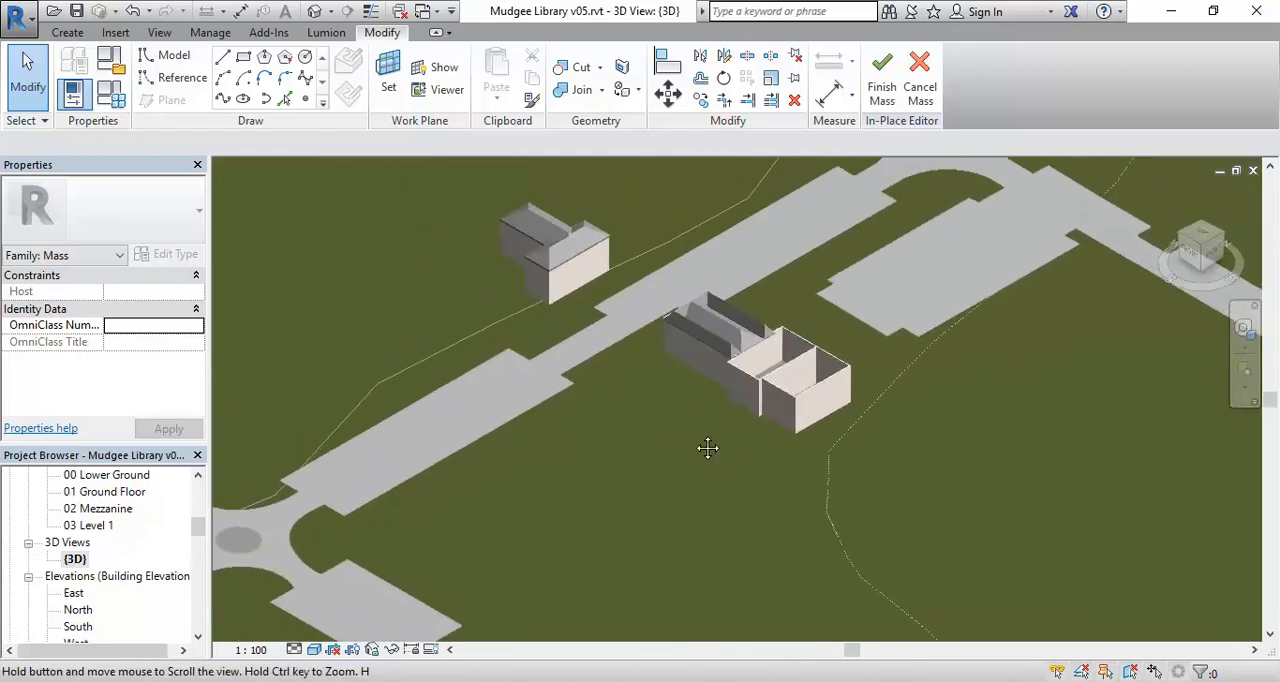
middle_drag(726, 437, 620, 460)
scroll(622, 457, down, 2)
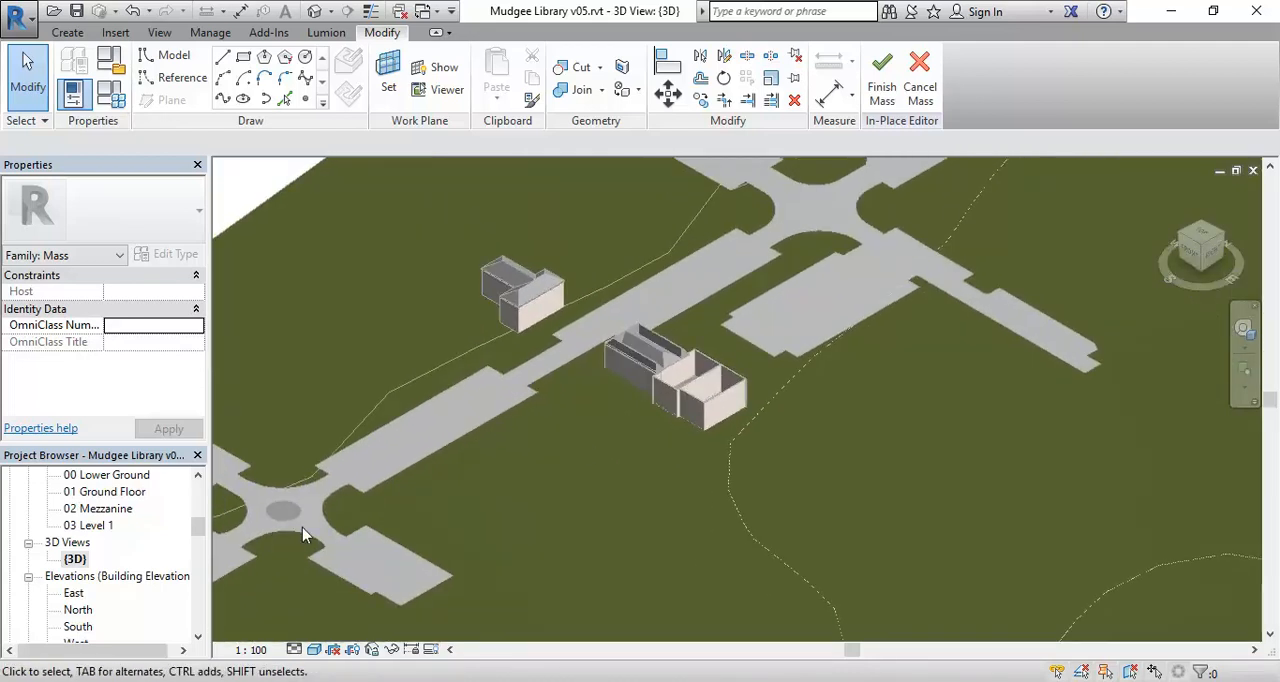
right_click(62, 561)
mouse_move(203, 325)
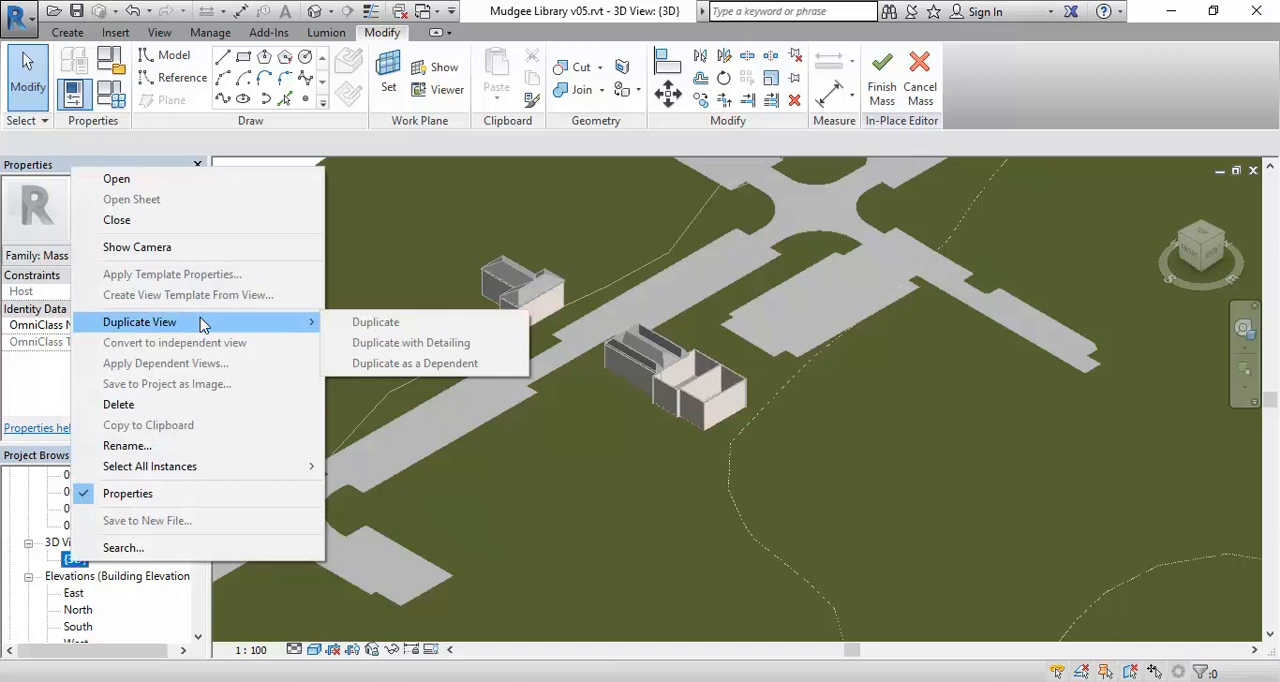
click(433, 463)
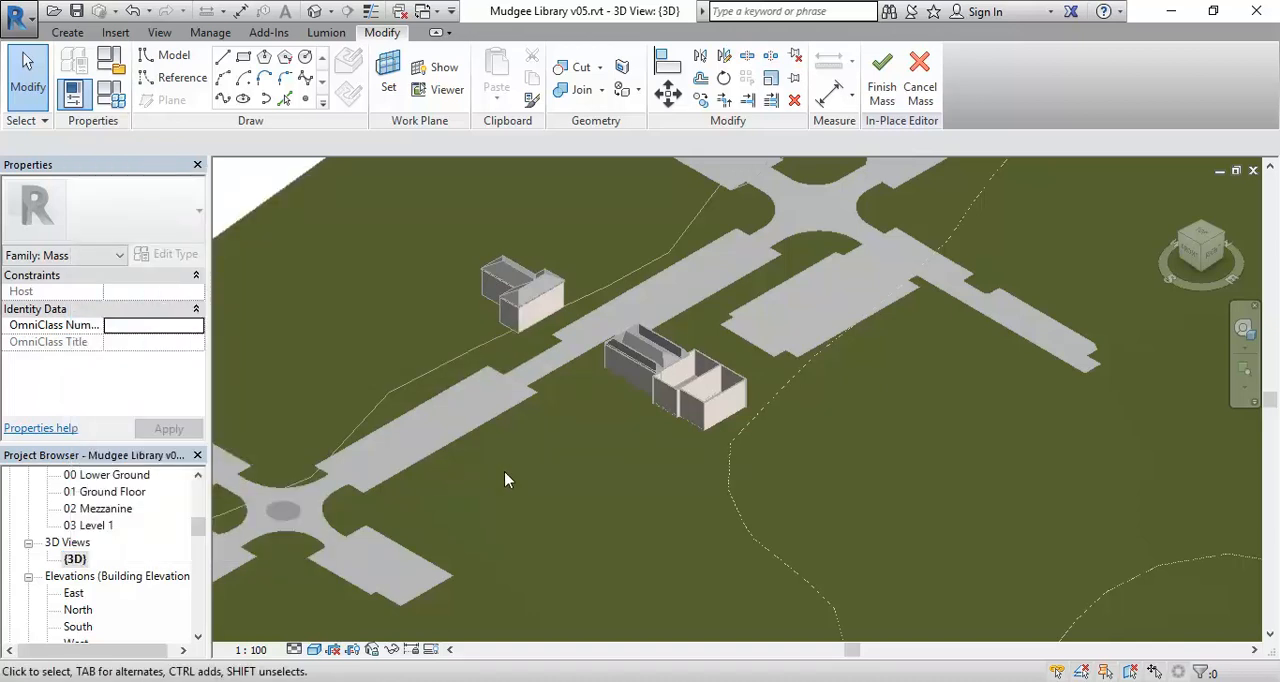
Finish the in-place mass and duplicate the {3D} view.
click(880, 80)
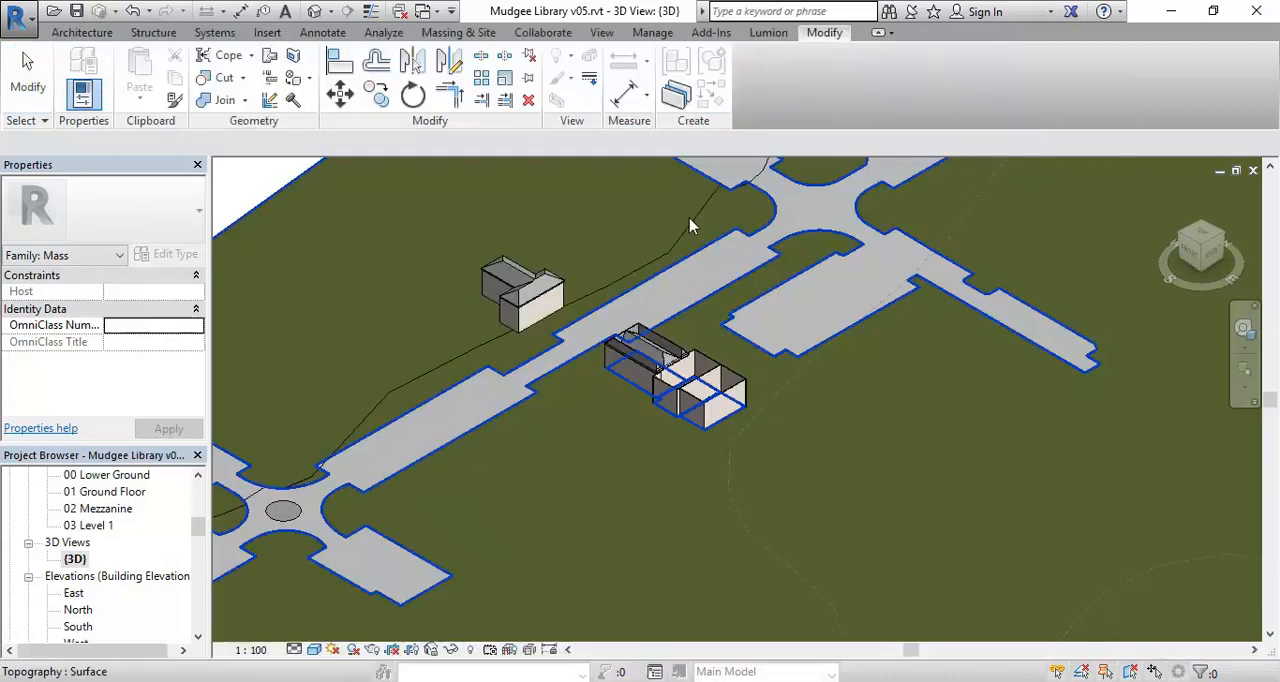
right_click(77, 563)
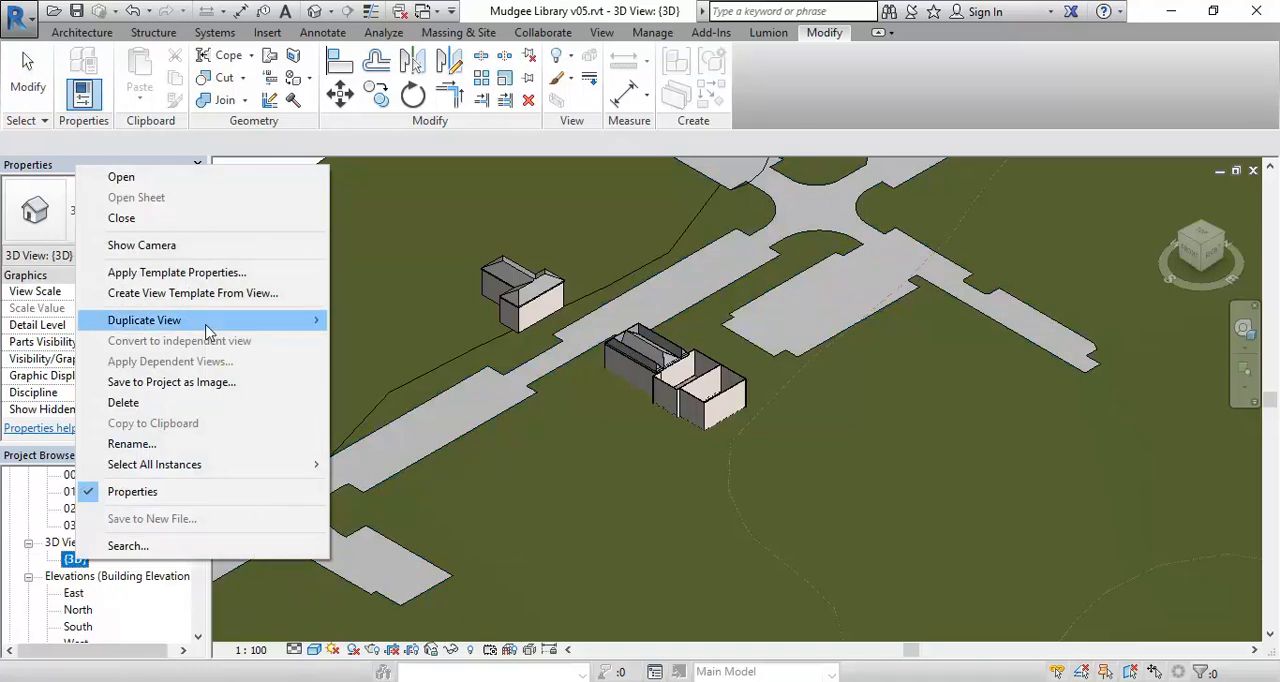
mouse_move(294, 320)
click(430, 321)
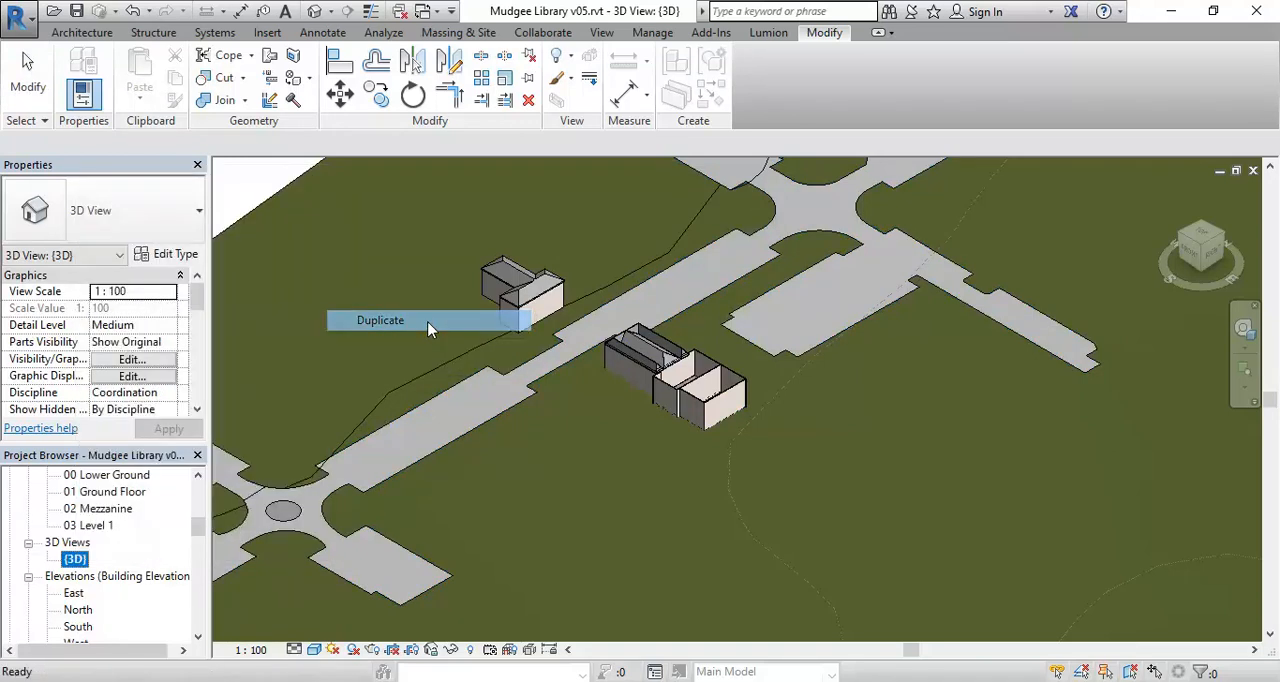
Rename the duplicated 3D view as 3D Massing.
right_click(103, 580)
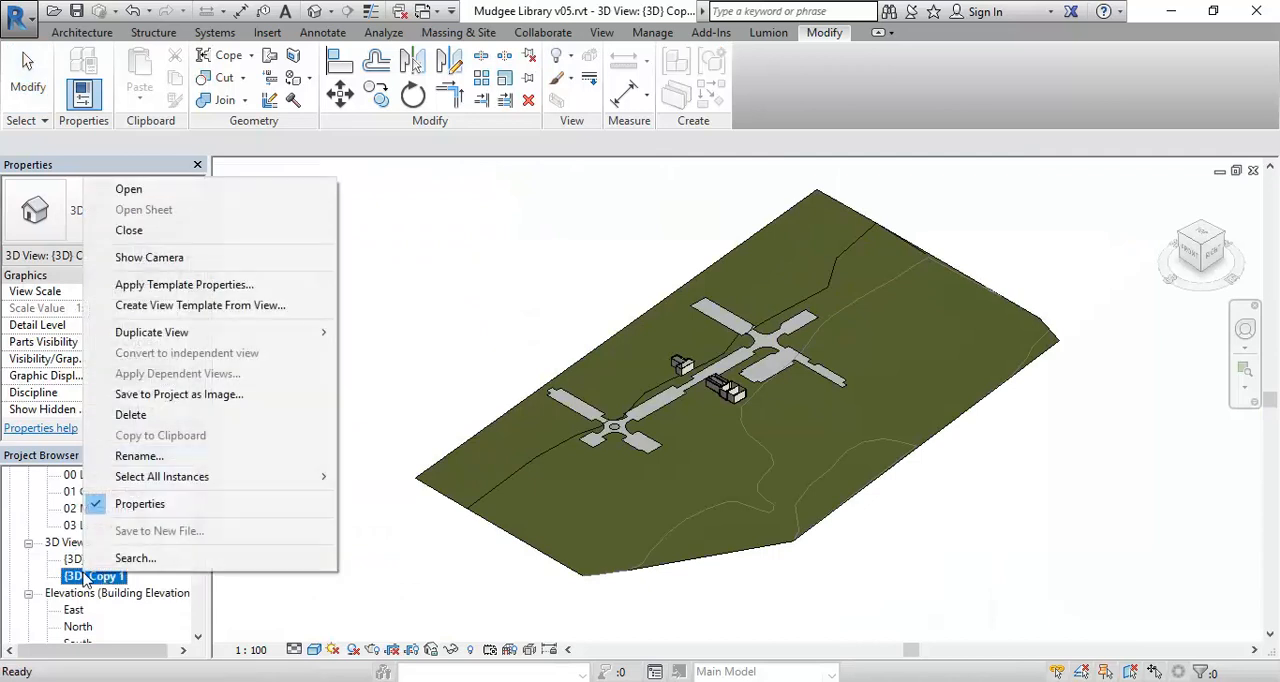
mouse_move(149, 481)
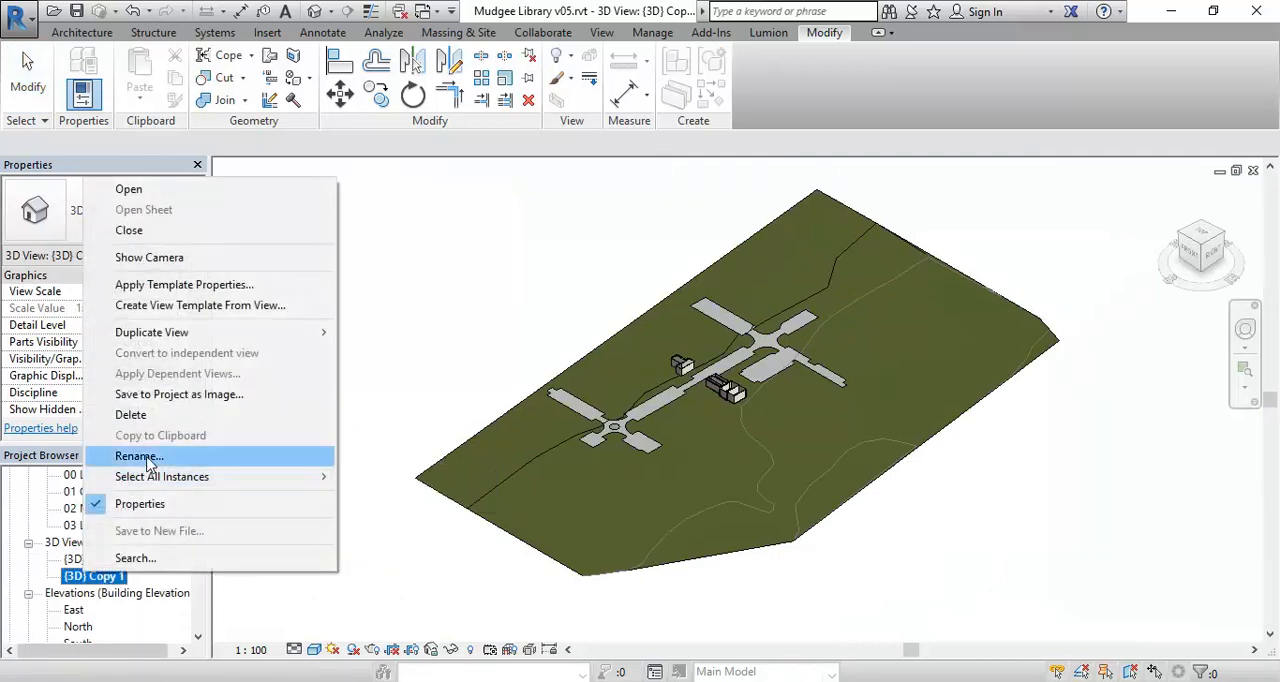
click(139, 456)
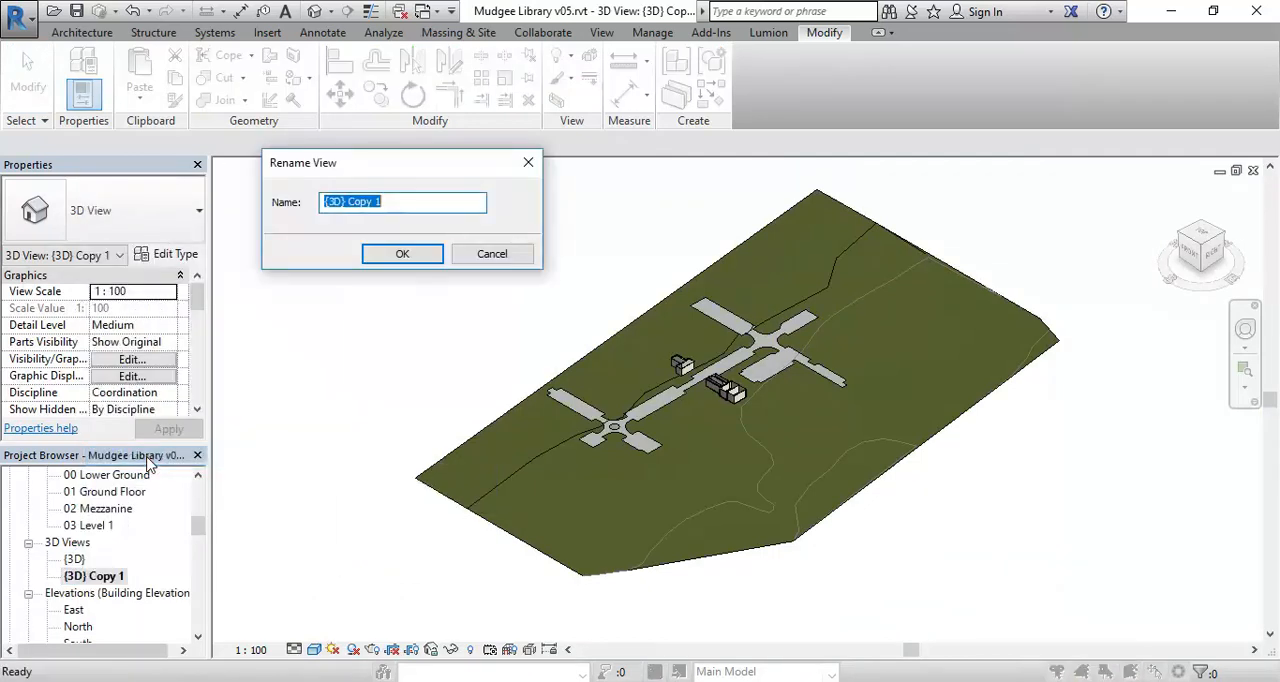
text(3D Massing)
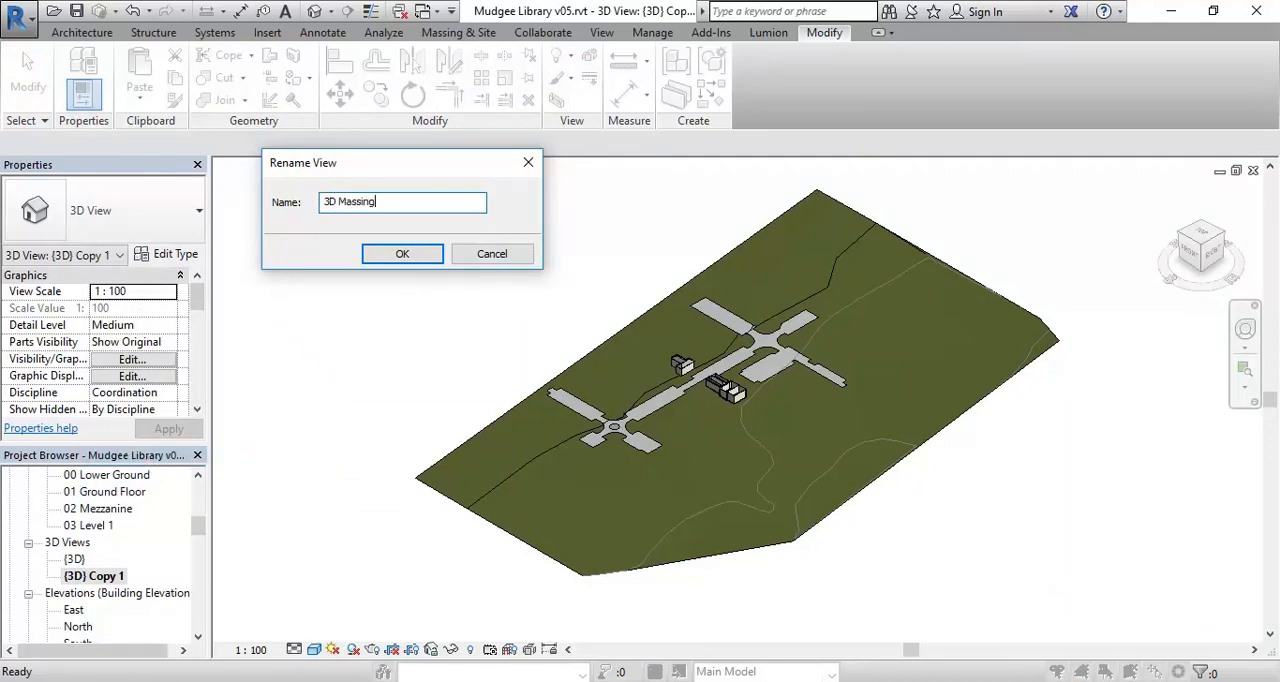
key(Return)
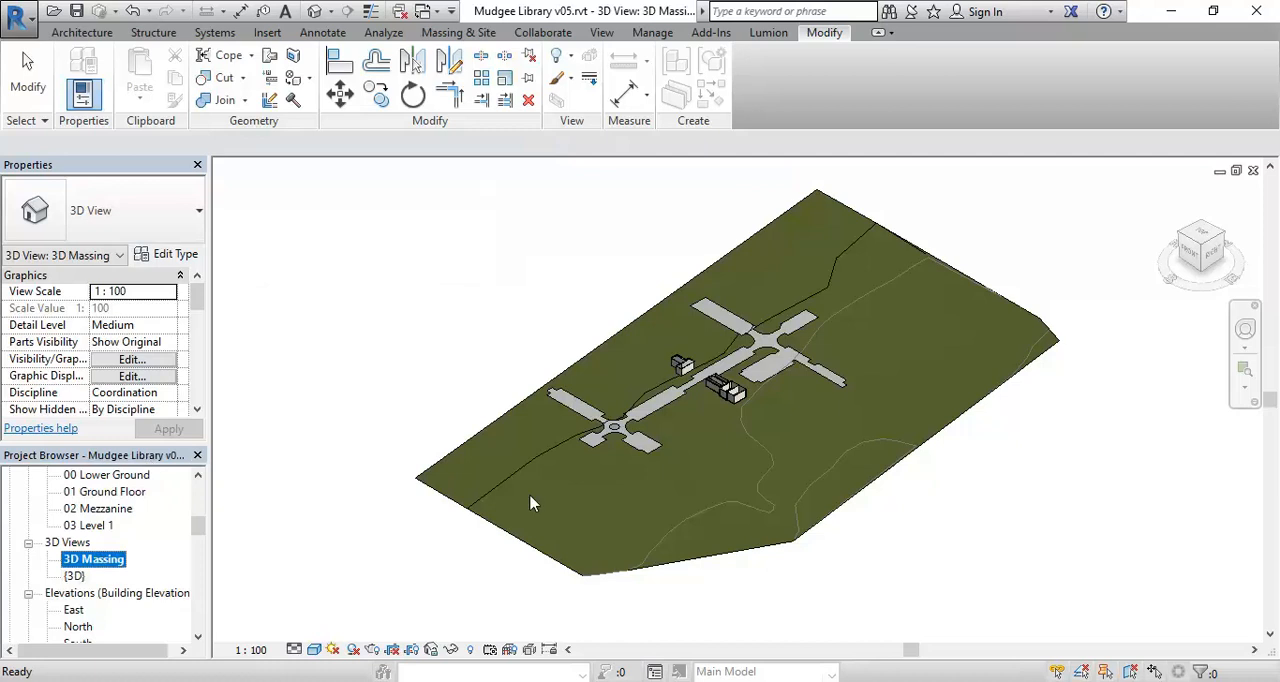
Hide the whole wall category and the whole roof category in the 3D Massing view, using the library's wall and roof.
scroll(660, 368, up, 5)
scroll(838, 487, up, 6)
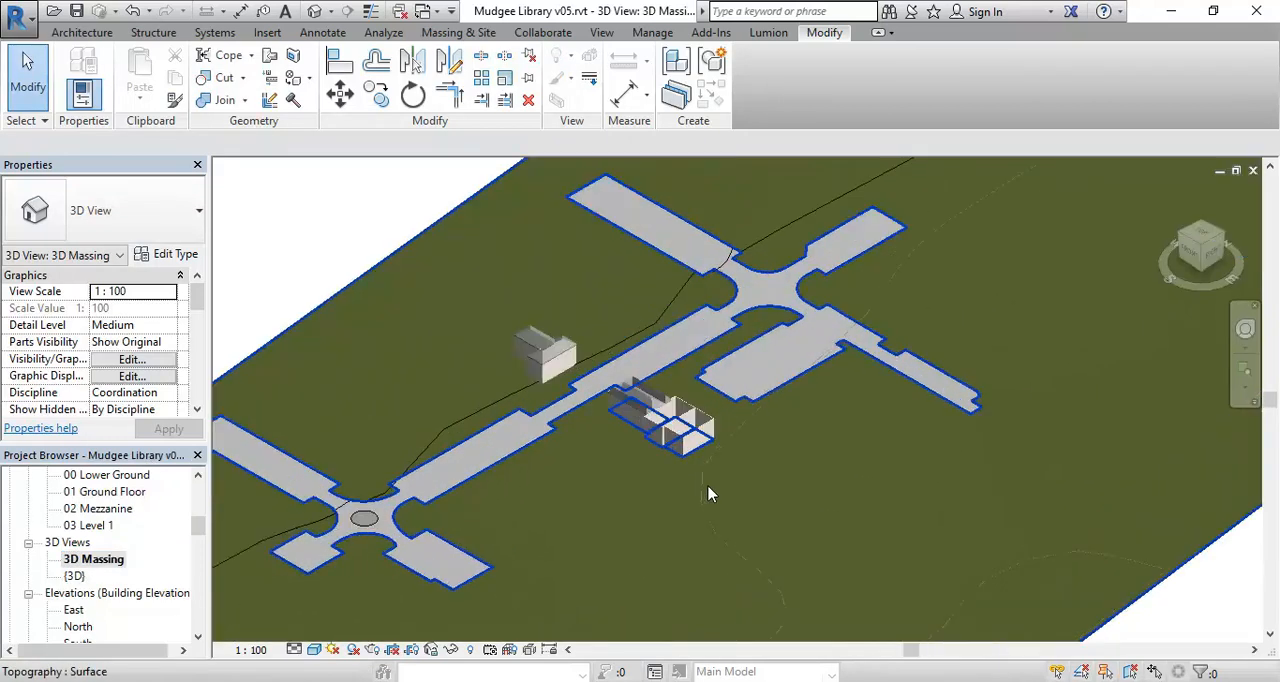
middle_drag(575, 545, 646, 522)
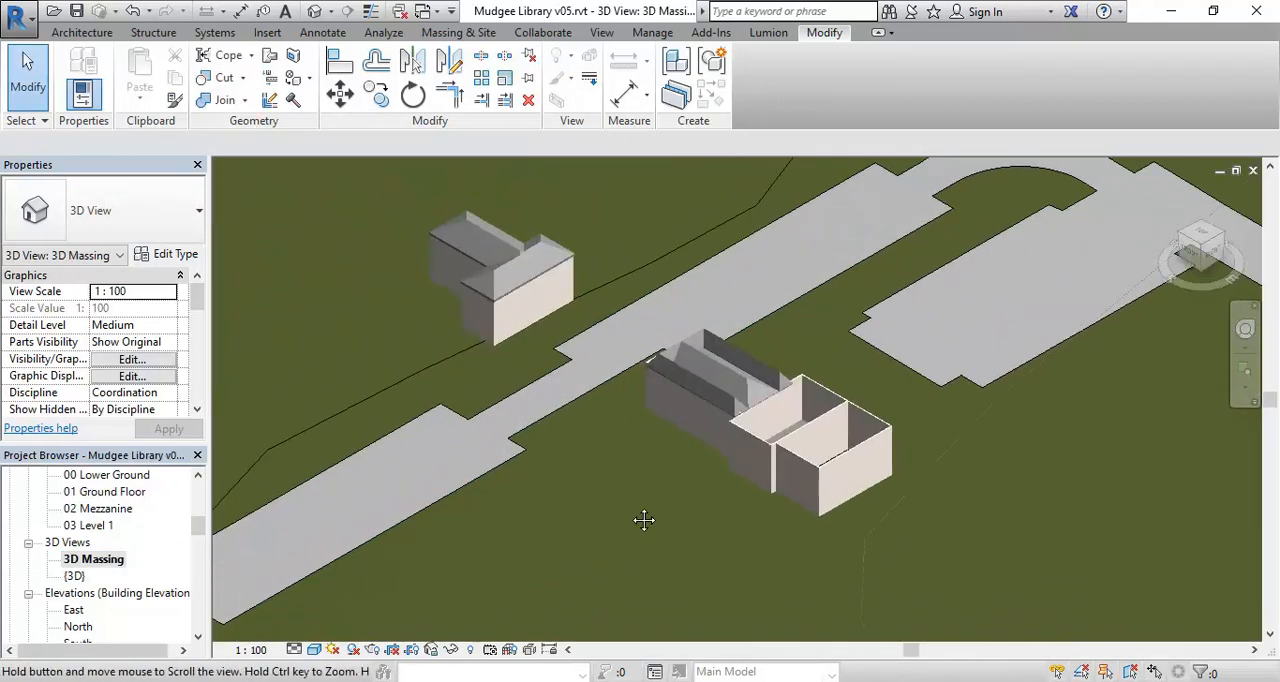
scroll(633, 514, up, 1)
middle_drag(663, 373, 616, 398)
scroll(610, 395, up, 2)
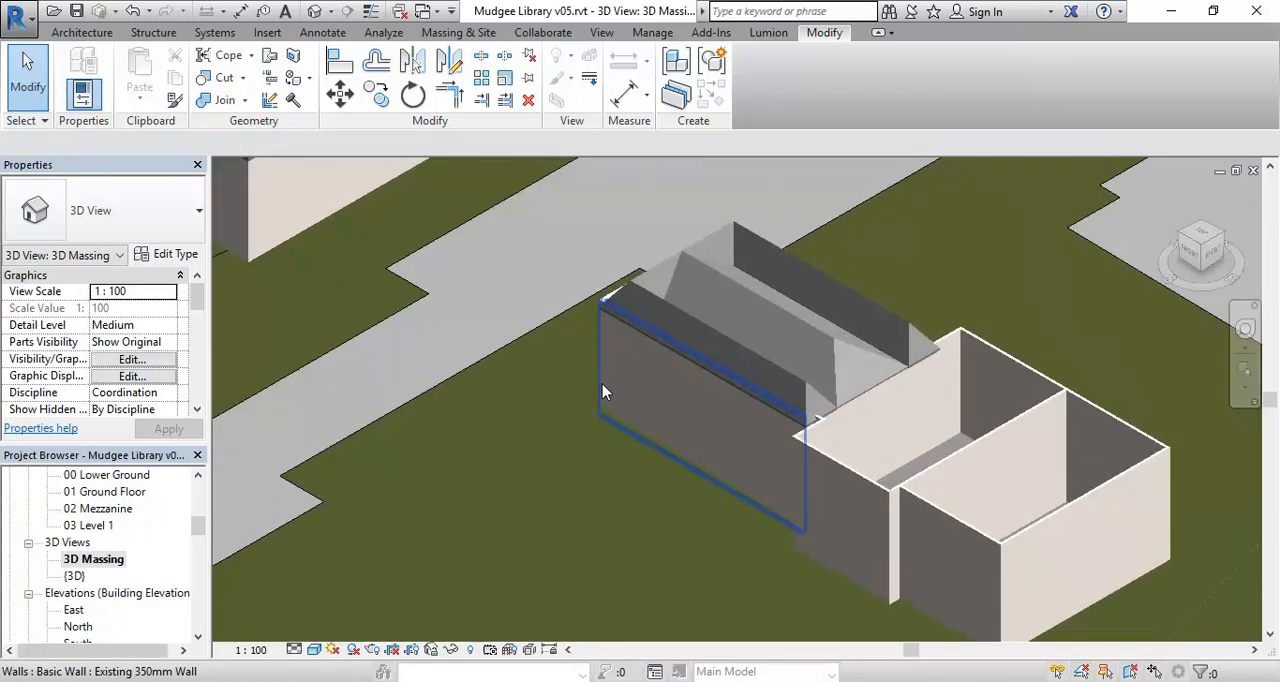
click(602, 392)
middle_drag(586, 506, 504, 477)
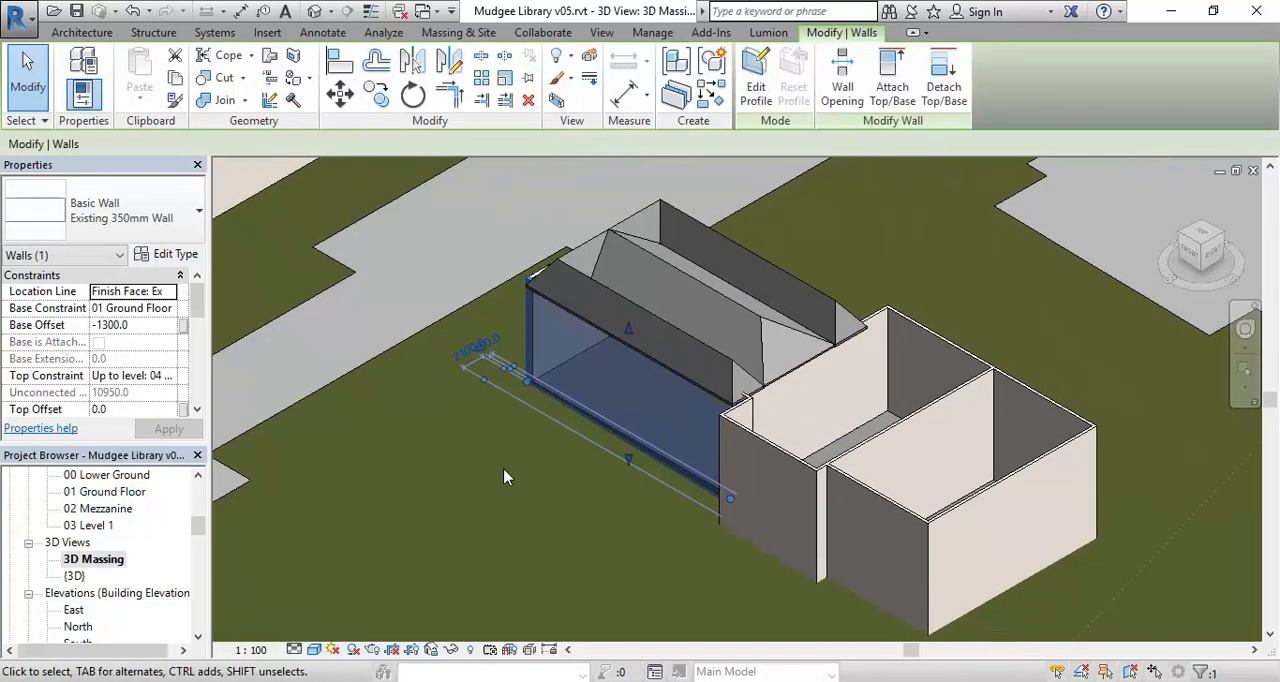
right_click(529, 343)
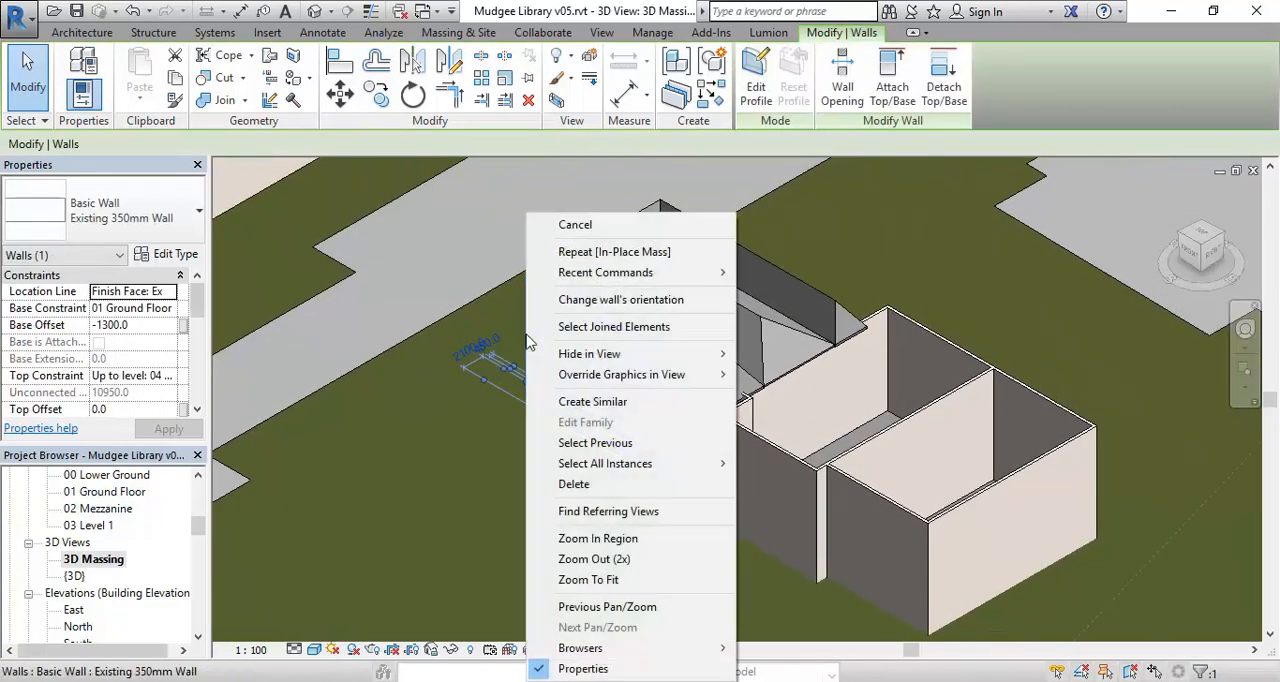
mouse_move(628, 356)
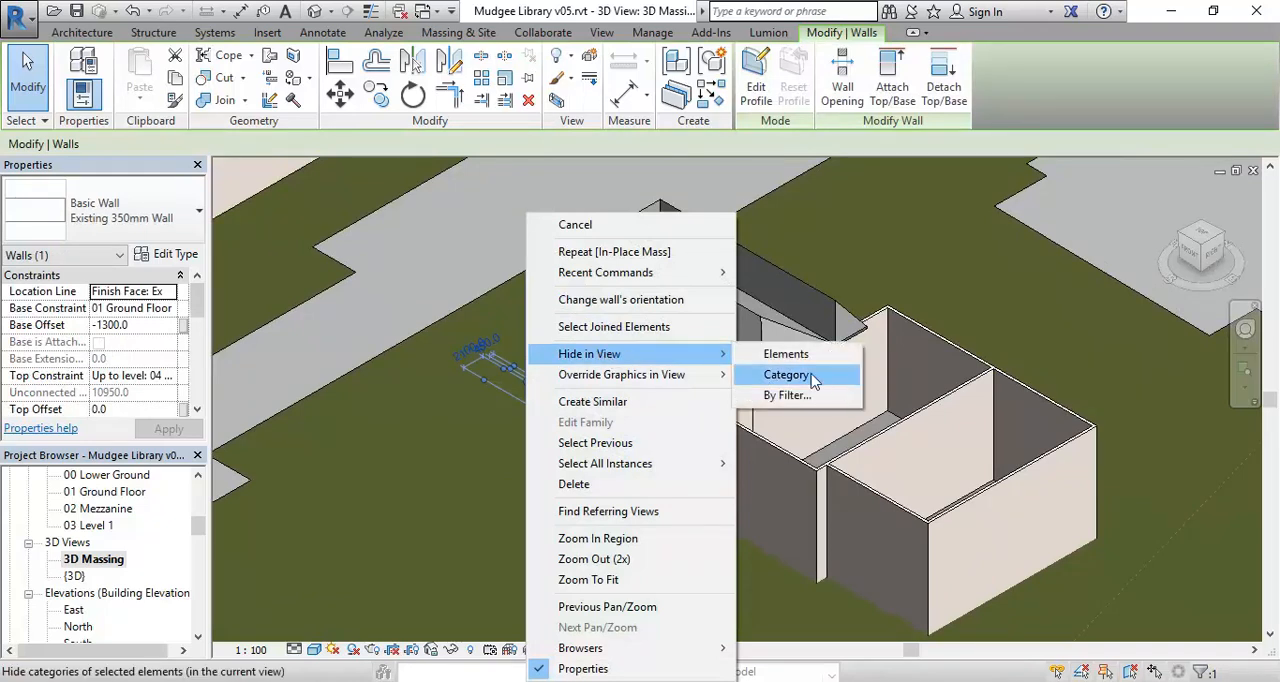
click(787, 375)
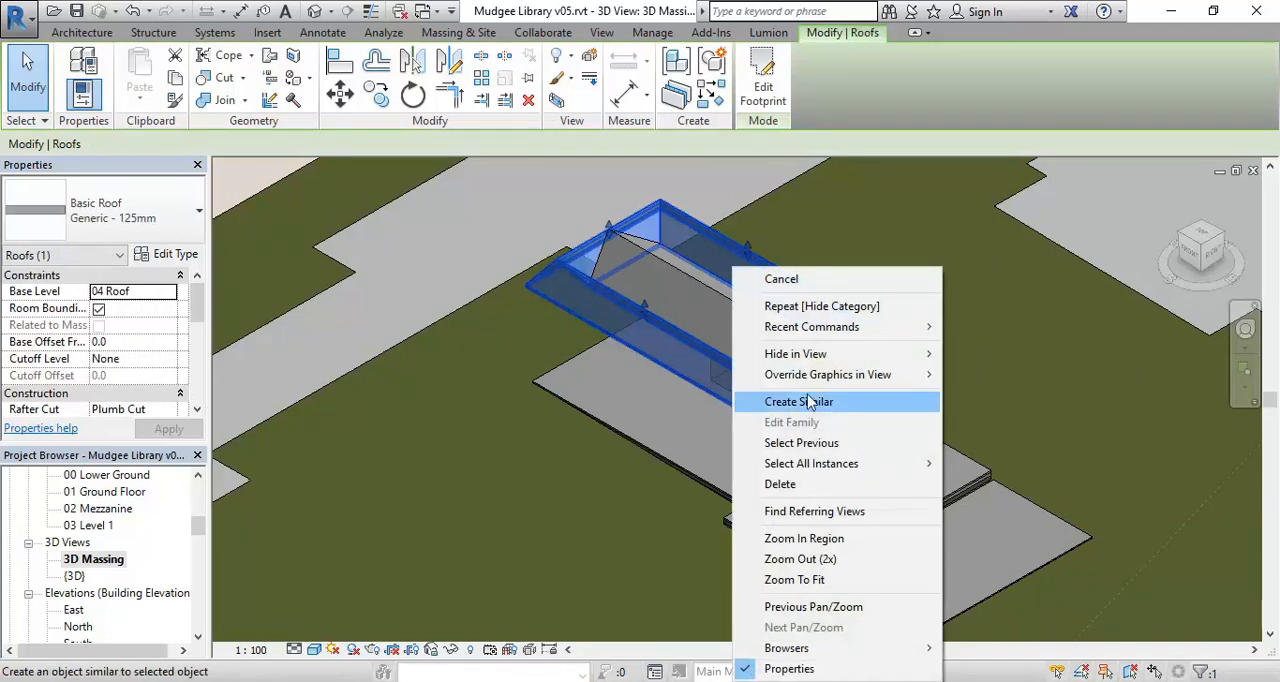
mouse_move(836, 356)
click(976, 379)
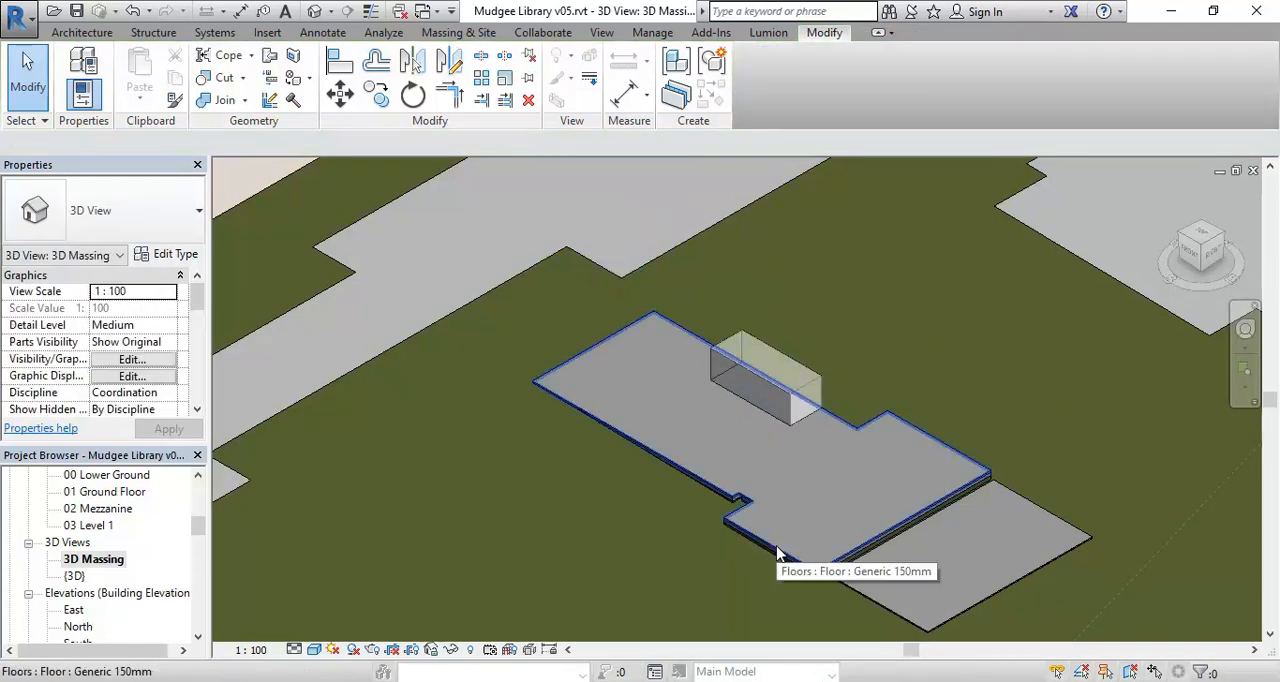
Select the Meeting Room mass on the floor slab and open it for in-place editing.
scroll(776, 445, up, 2)
scroll(776, 448, up, 1)
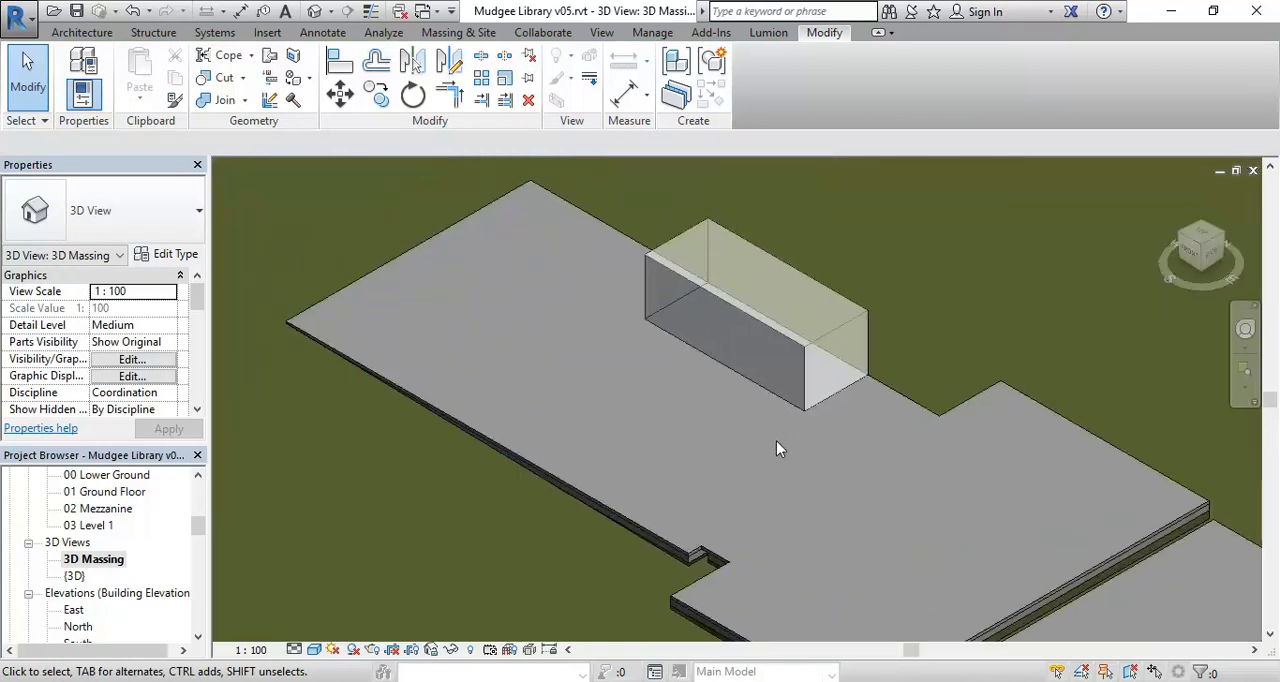
shift+middle_drag(772, 442, 584, 506)
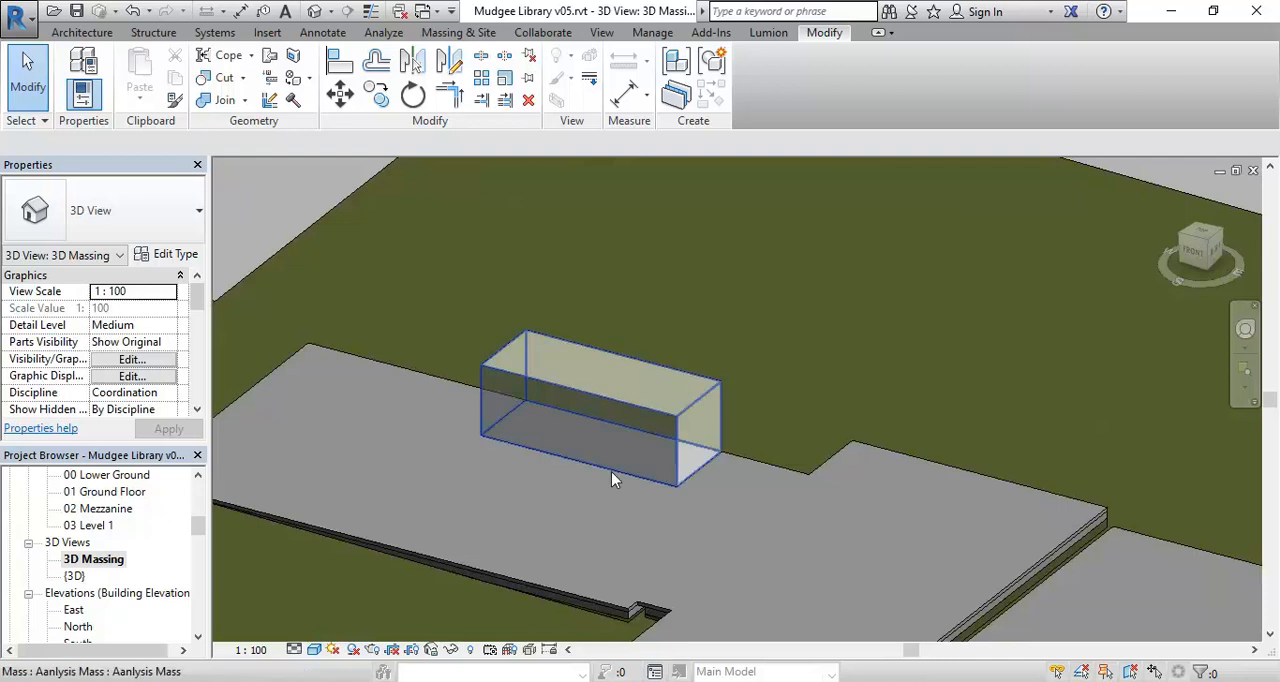
click(611, 471)
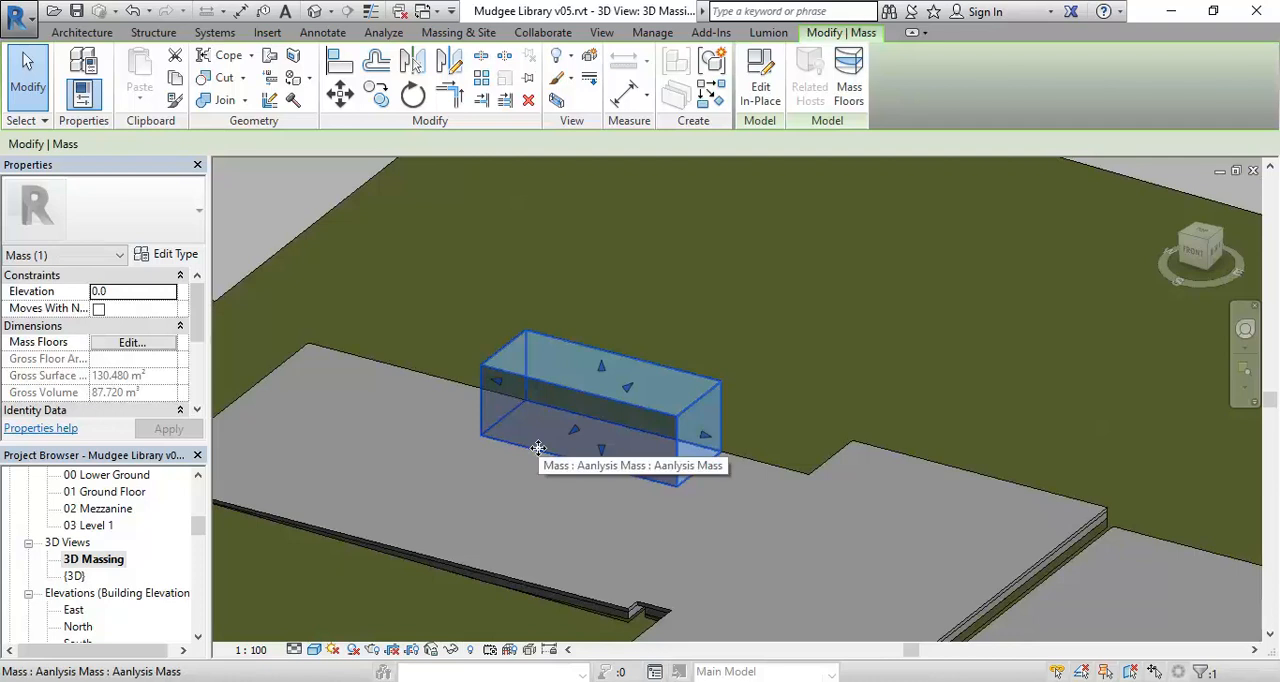
click(762, 92)
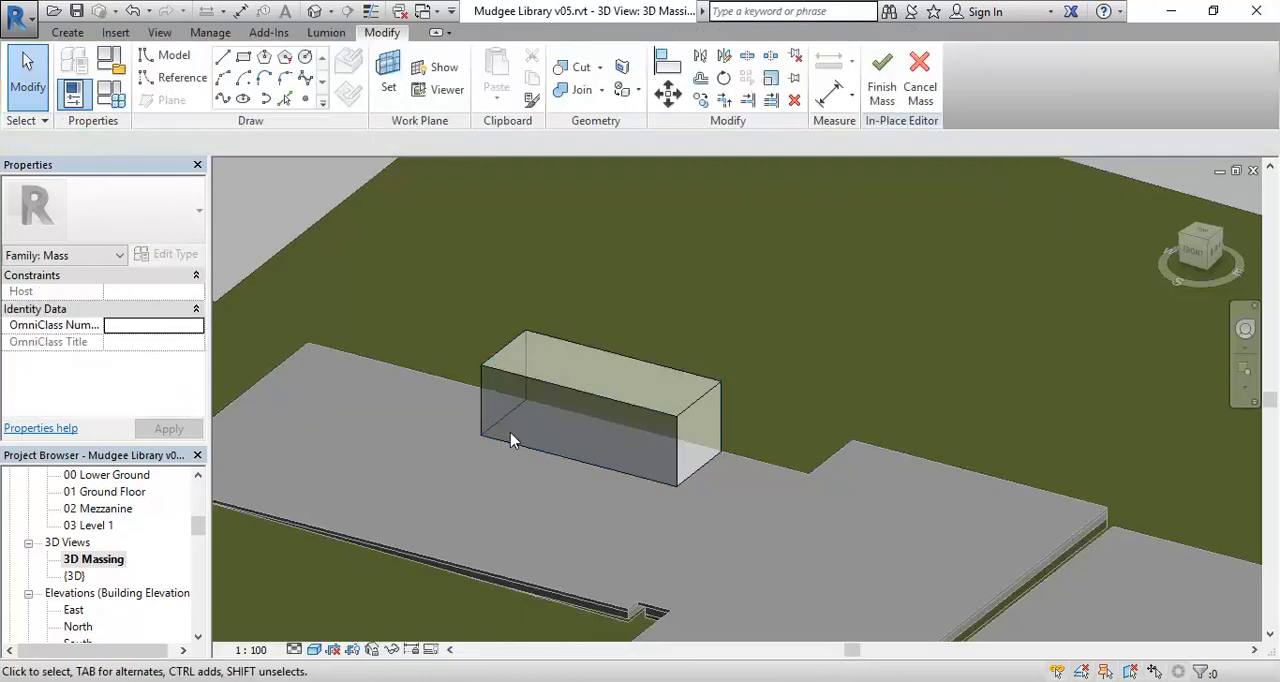
Open the 01 Ground Floor area plan while staying in the in-place mass edit.
scroll(572, 391, down, 3)
scroll(620, 354, up, 2)
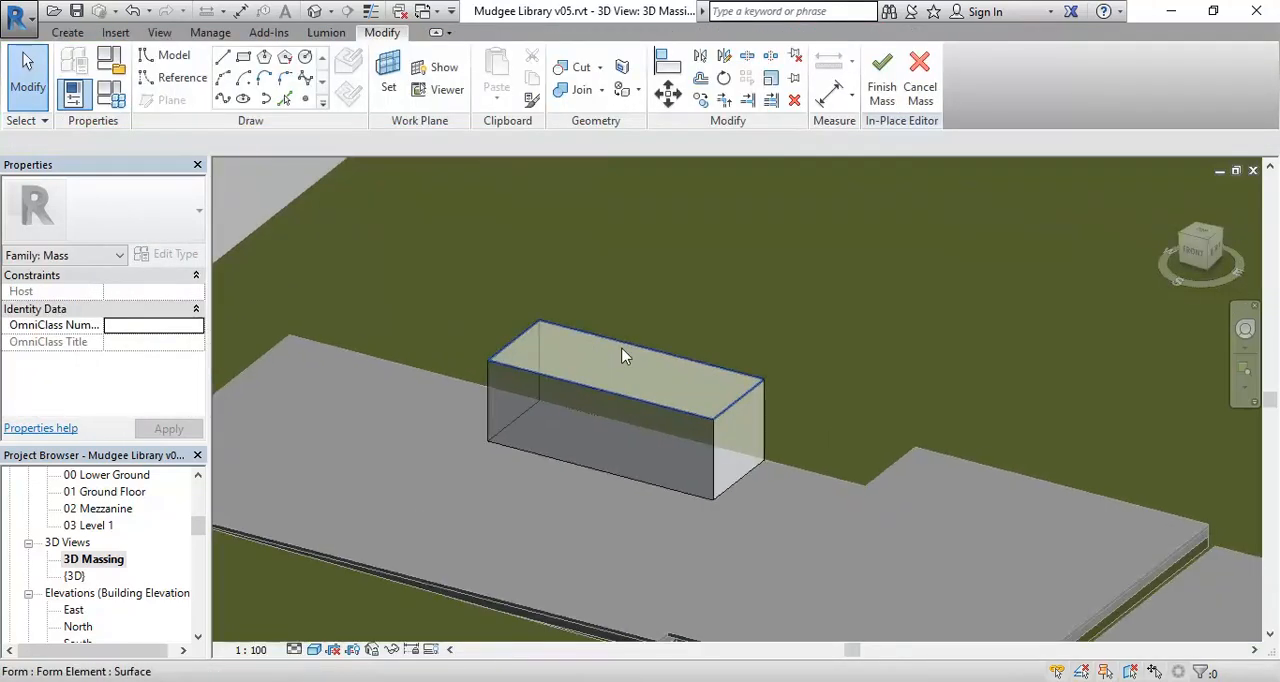
scroll(622, 356, up, 1)
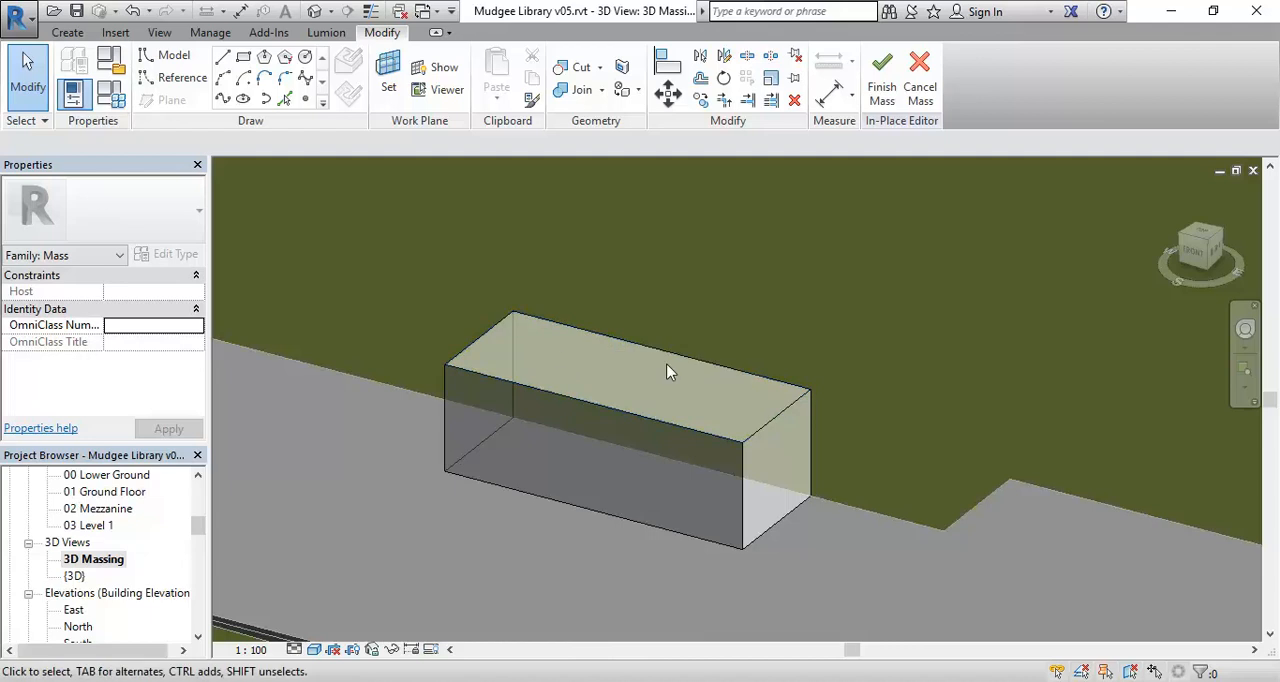
scroll(496, 367, down, 1)
middle_drag(493, 368, 474, 371)
drag(197, 524, 200, 497)
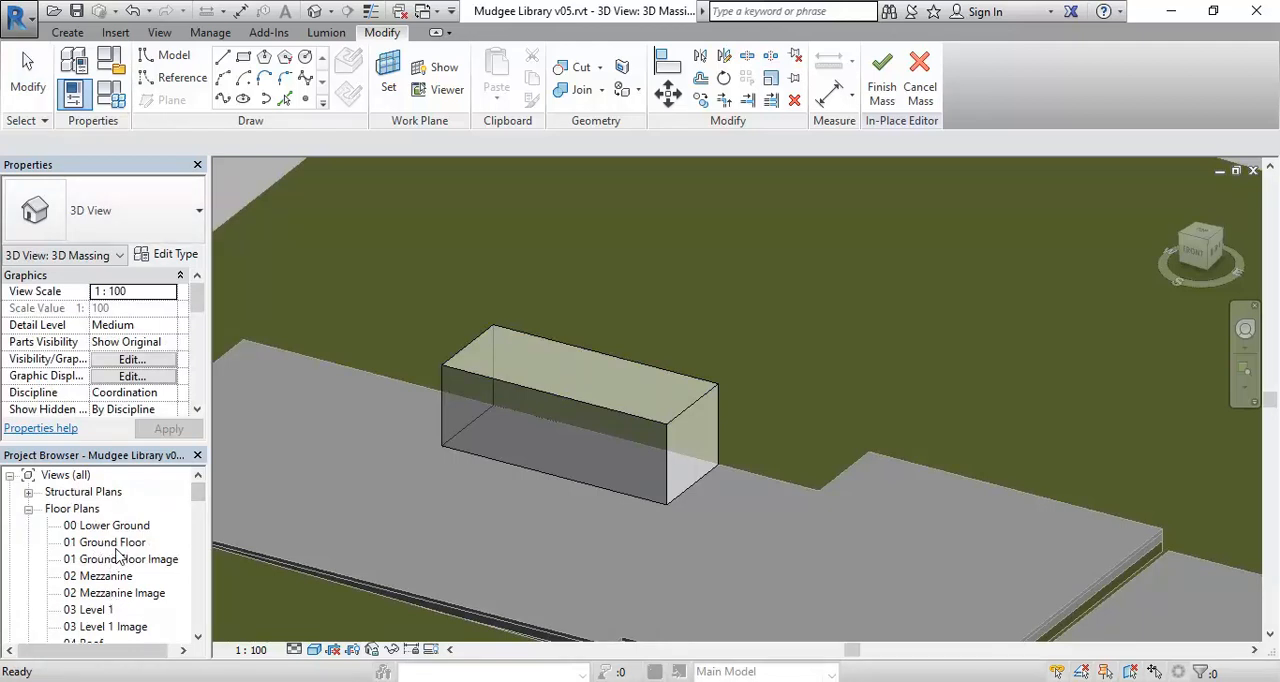
click(106, 560)
scroll(104, 562, down, 5)
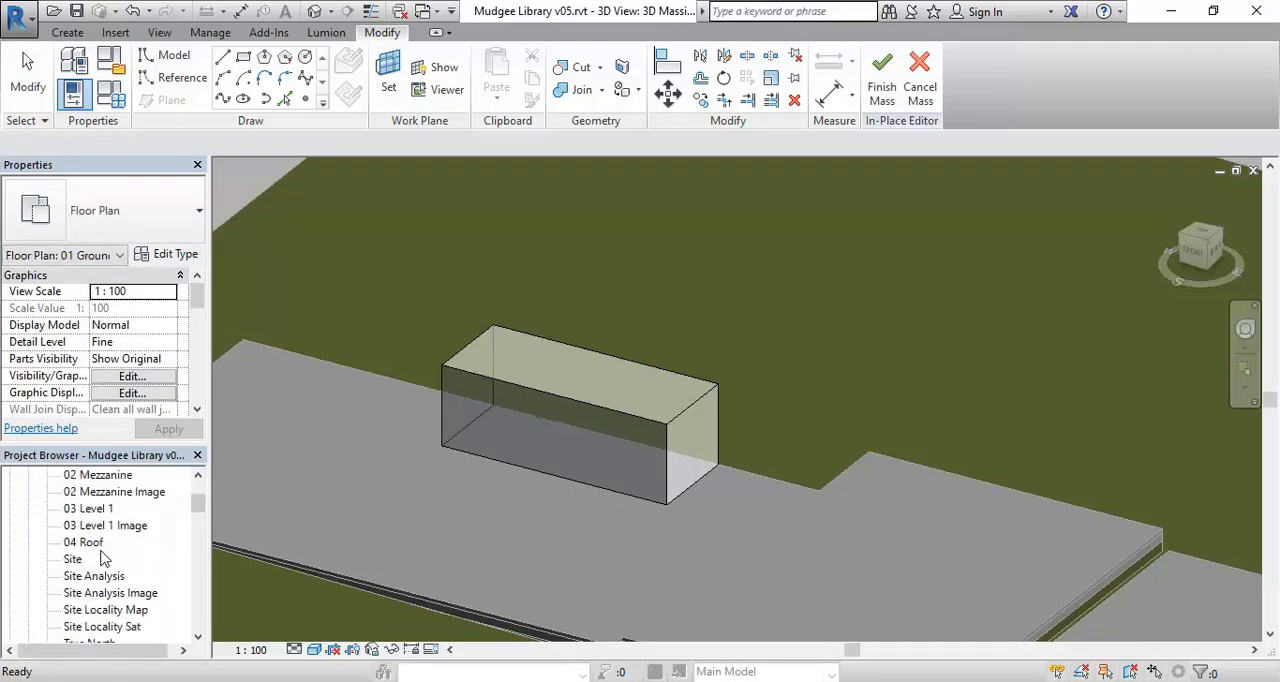
scroll(103, 580, down, 4)
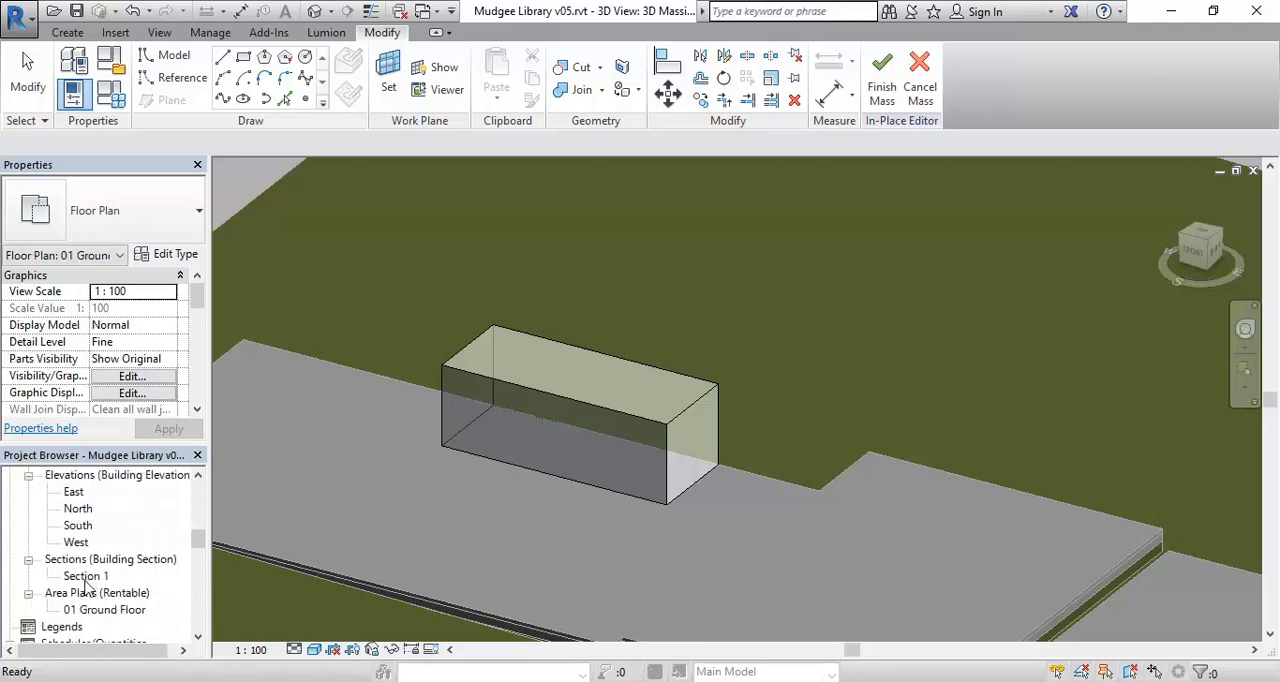
double_click(90, 611)
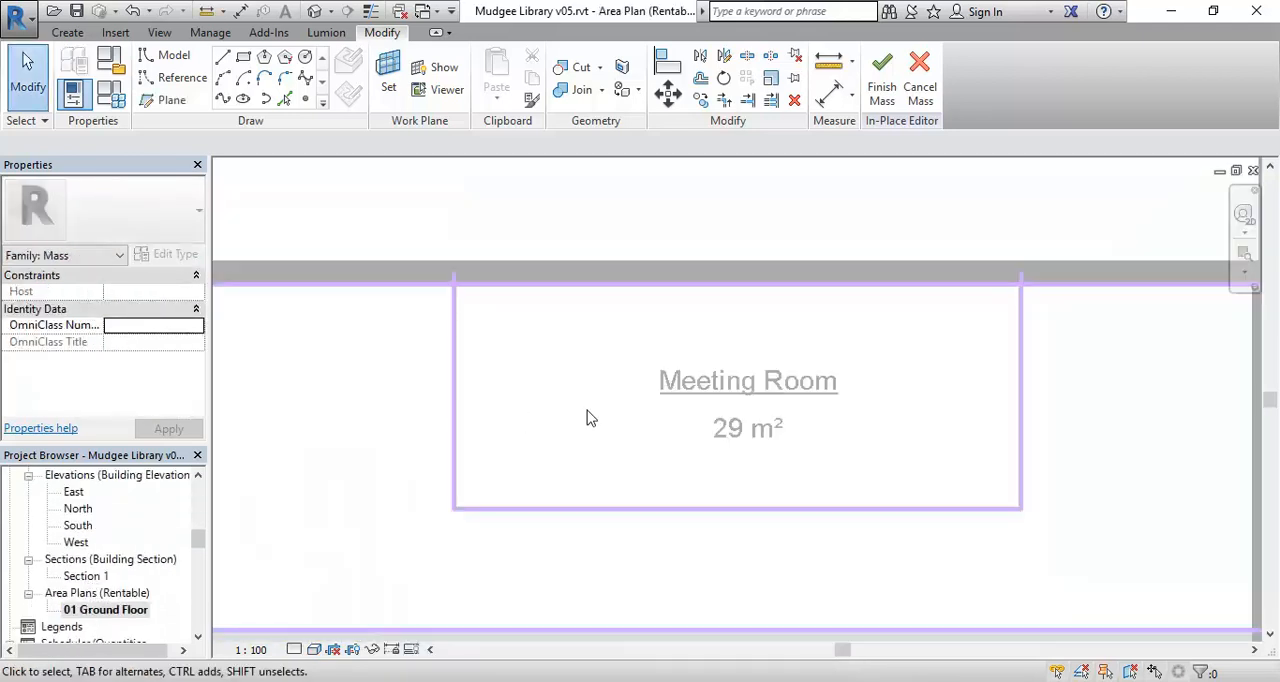
Sketch a model-line rectangle along the Amenities area boundary, corner to corner, with level 00 Lower Ground as its placement plane.
scroll(587, 411, down, 3)
middle_drag(588, 418, 525, 326)
middle_drag(757, 345, 503, 363)
scroll(540, 340, up, 4)
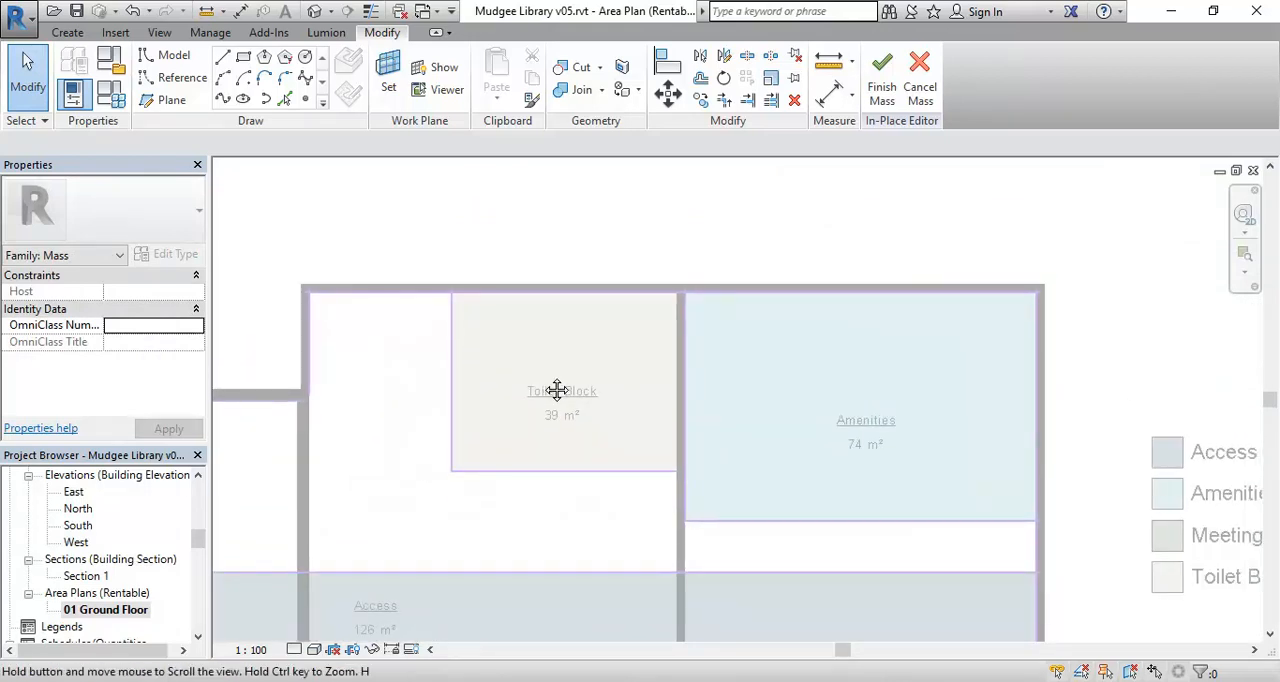
scroll(545, 395, up, 2)
click(62, 33)
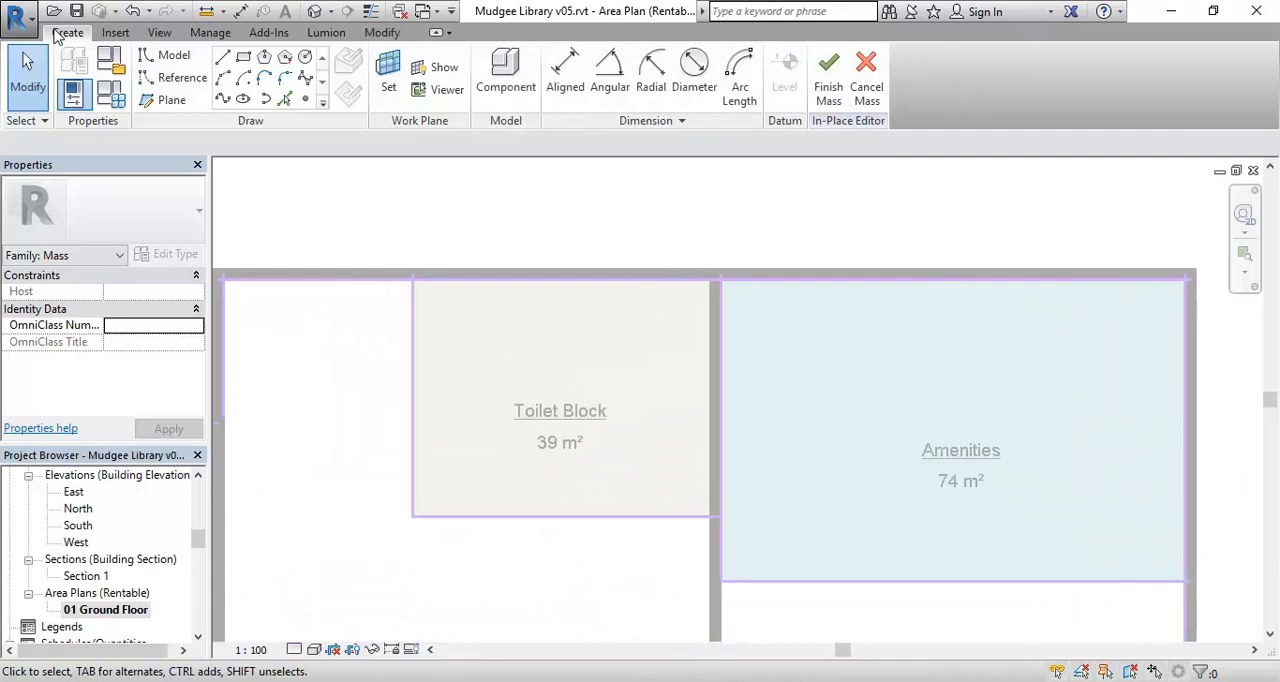
click(245, 60)
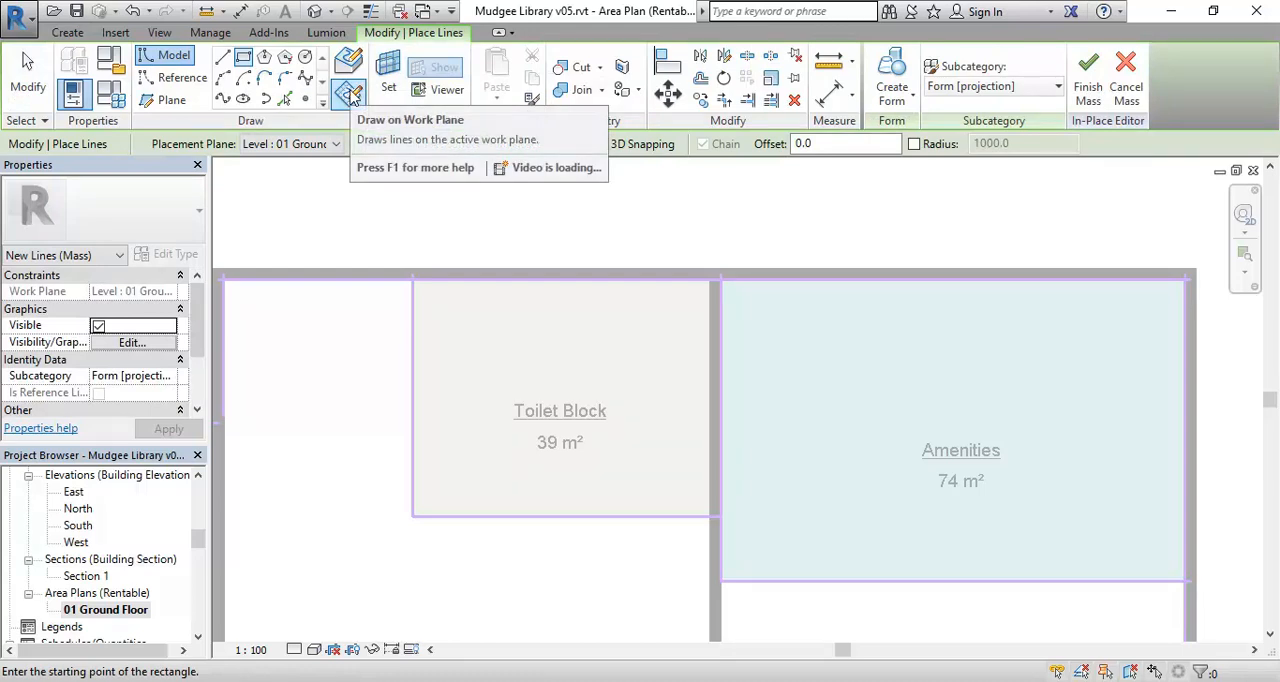
click(311, 147)
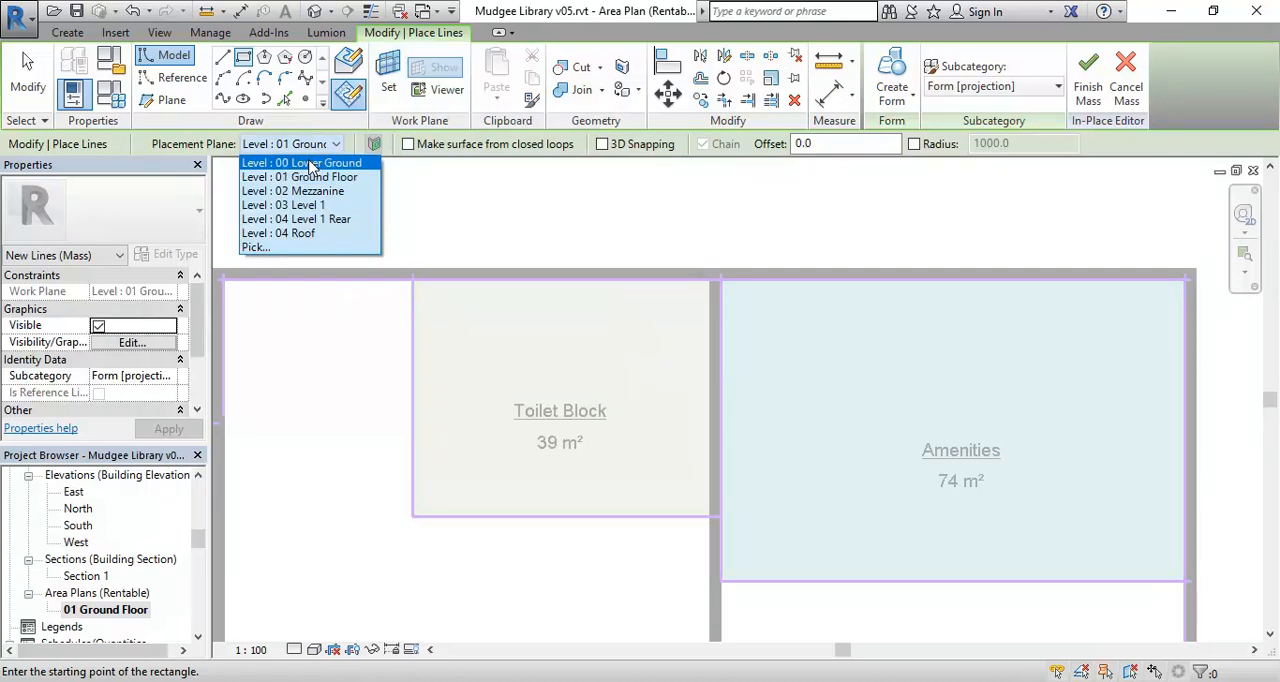
click(311, 163)
middle_drag(680, 420, 513, 353)
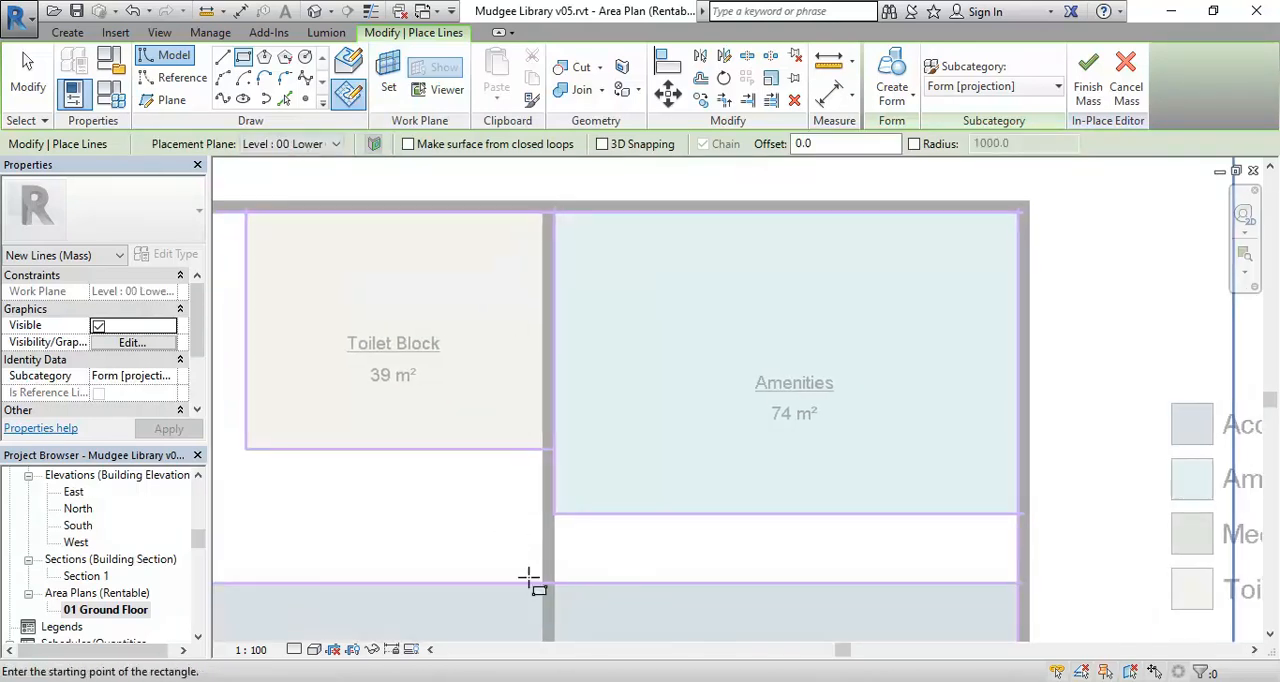
click(553, 512)
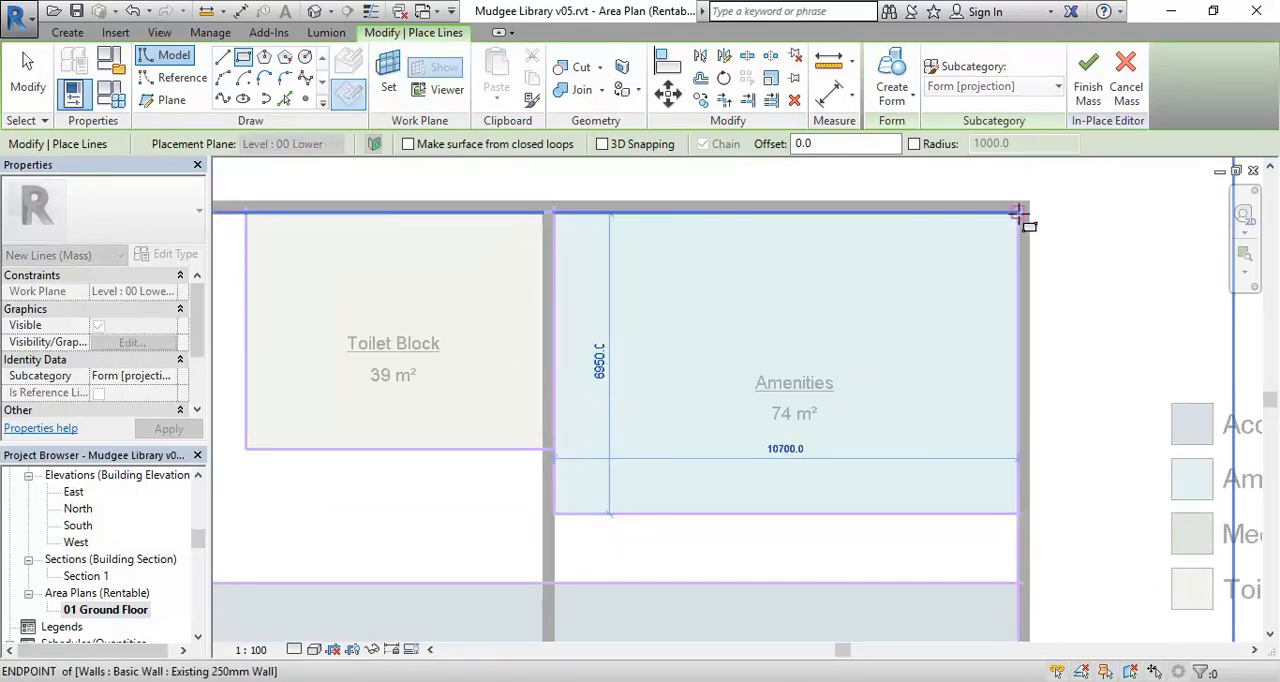
click(1018, 212)
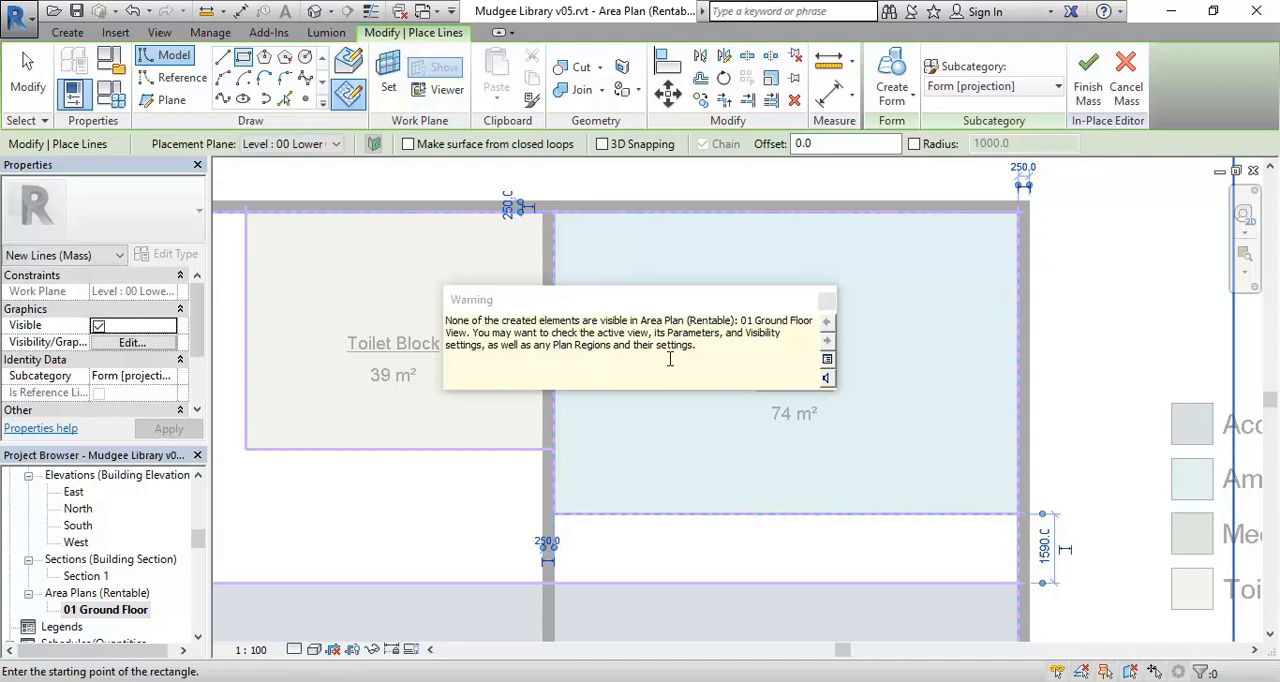
scroll(700, 409, down, 2)
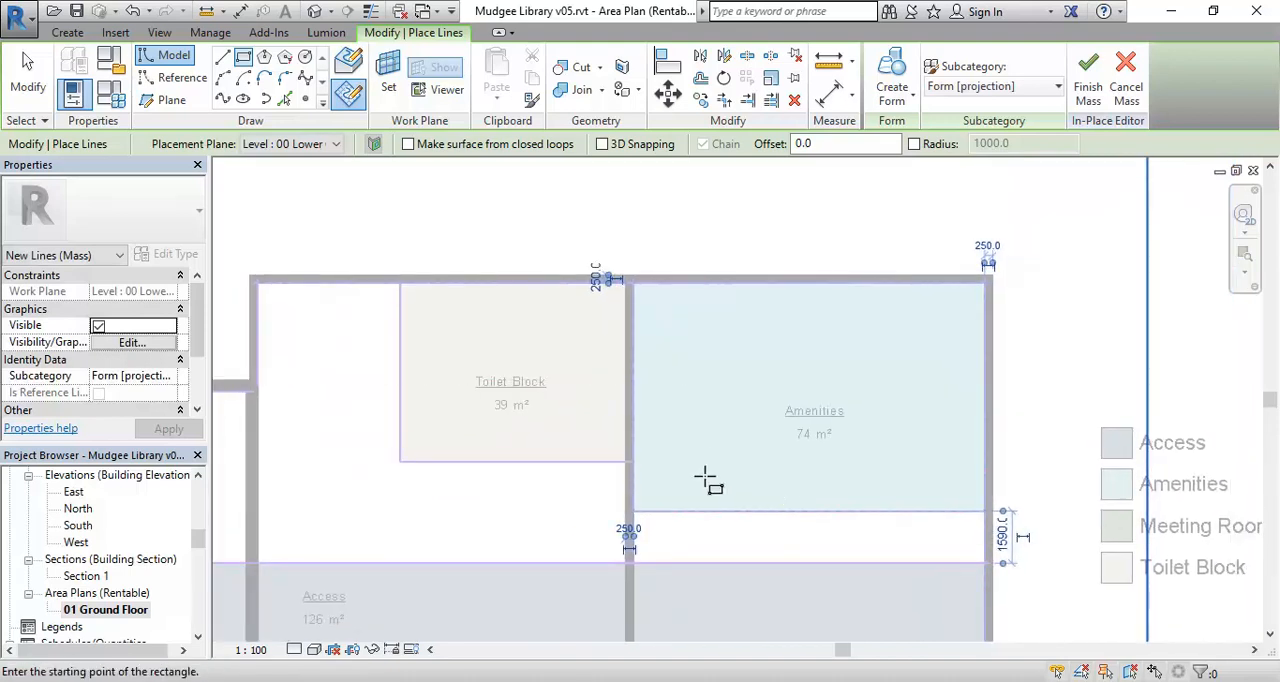
scroll(710, 465, up, 1)
middle_drag(704, 376, 643, 383)
scroll(643, 383, up, 1)
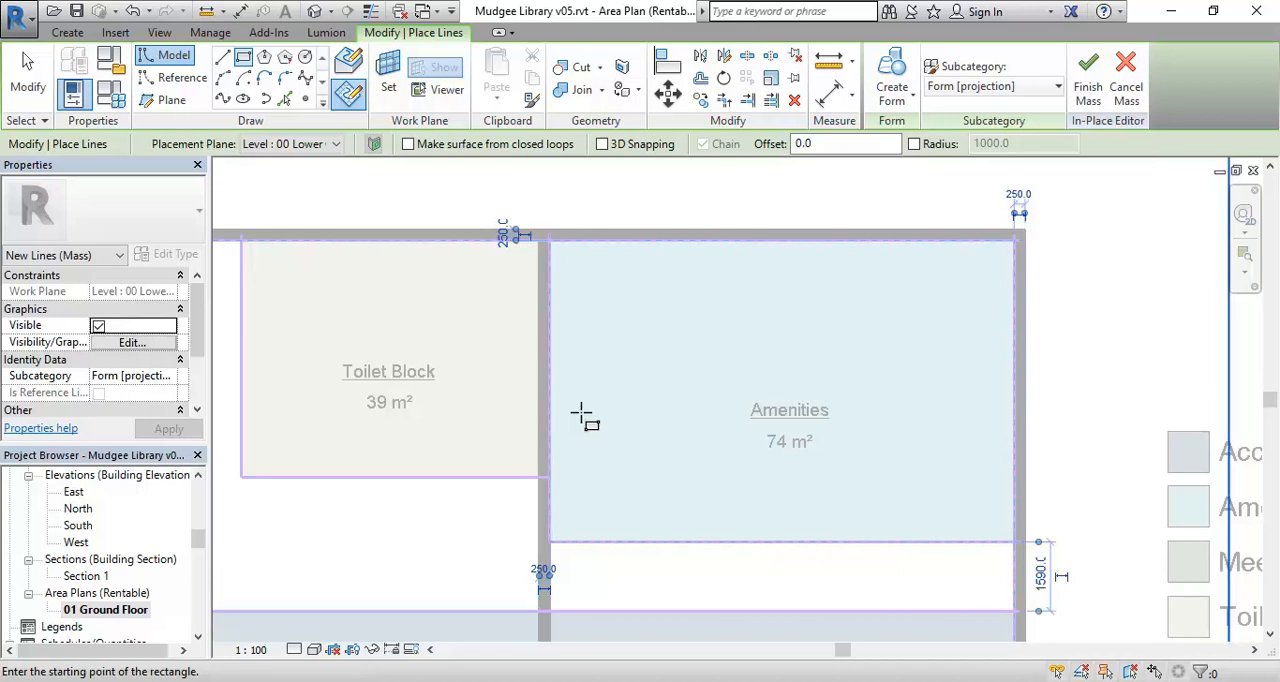
right_click(601, 330)
click(665, 340)
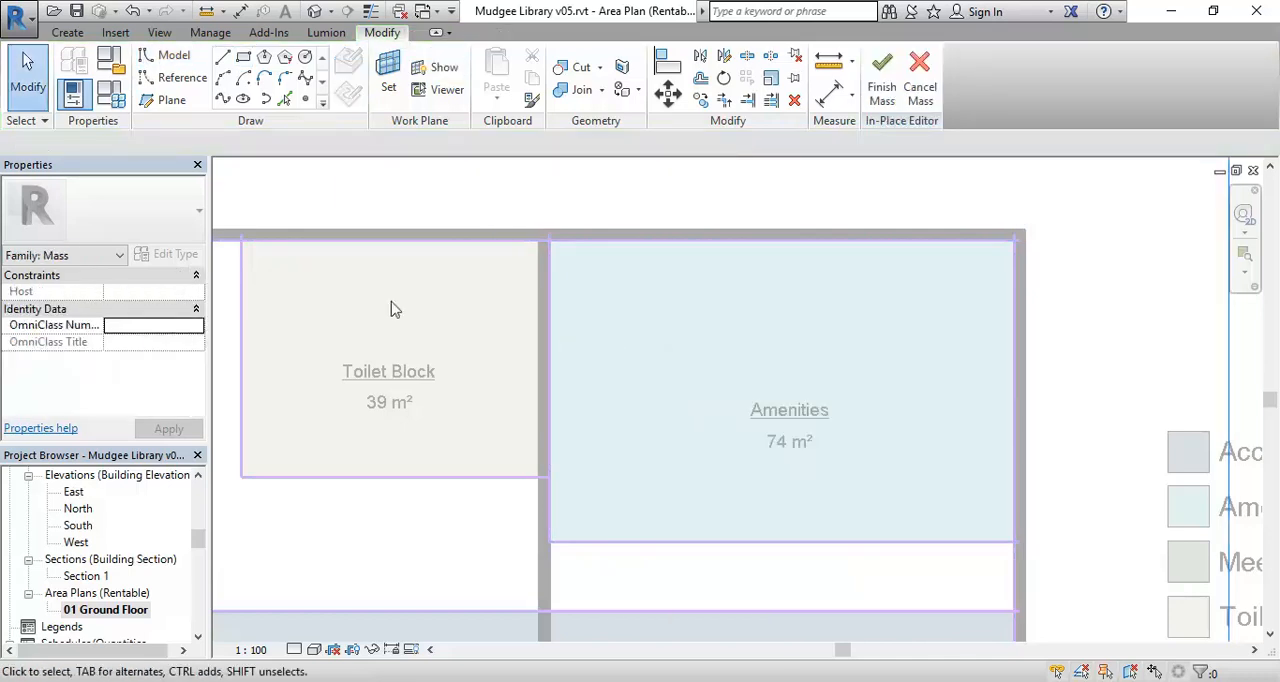
Set both the bottom and the view depth of the 01 Ground Floor area plan's view range to Unlimited.
click(74, 258)
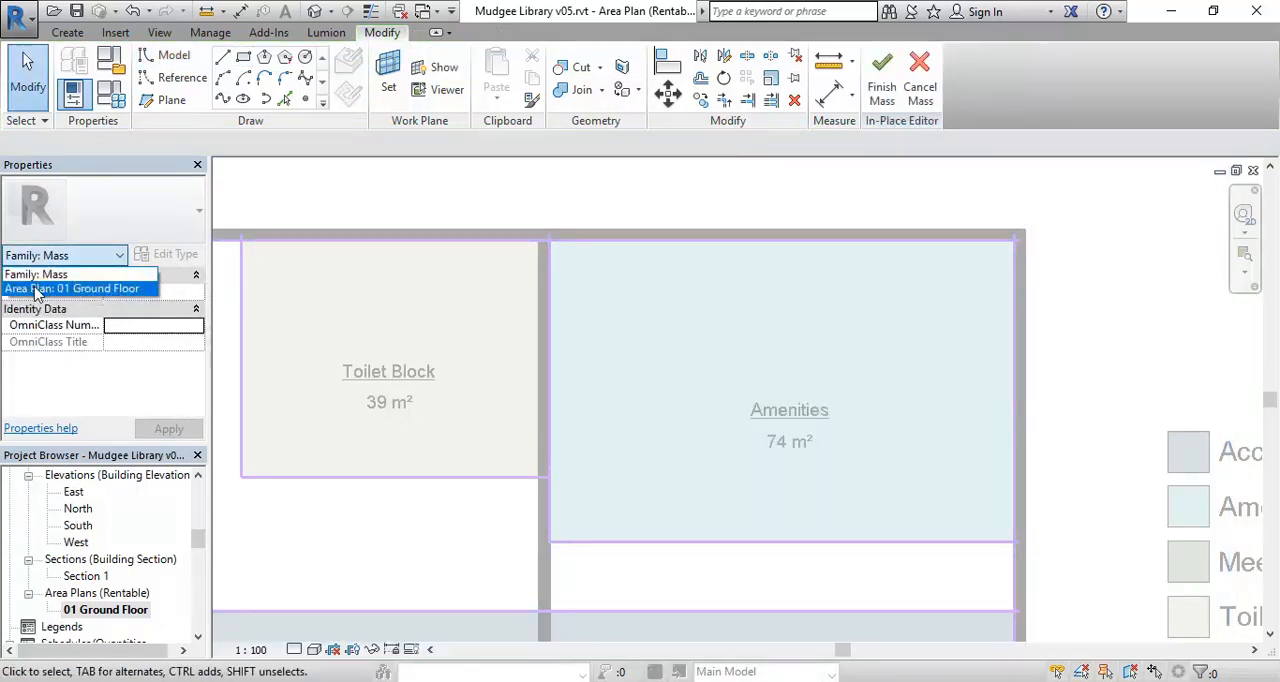
click(40, 274)
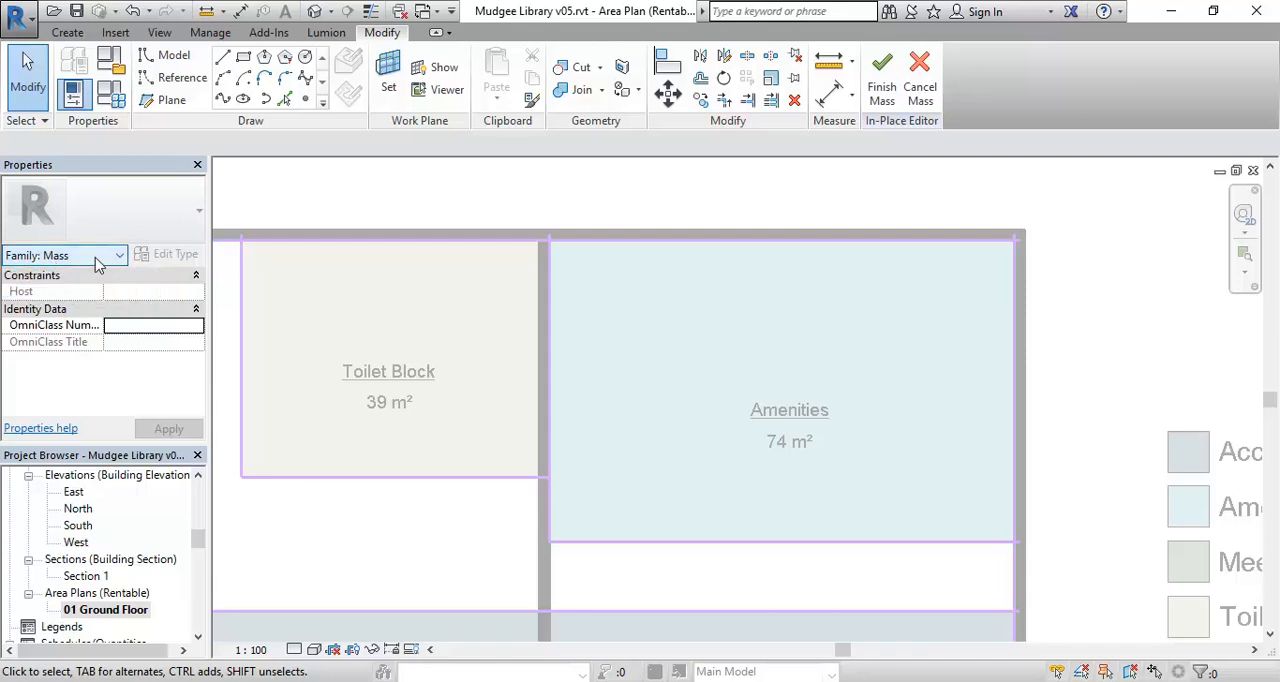
click(95, 262)
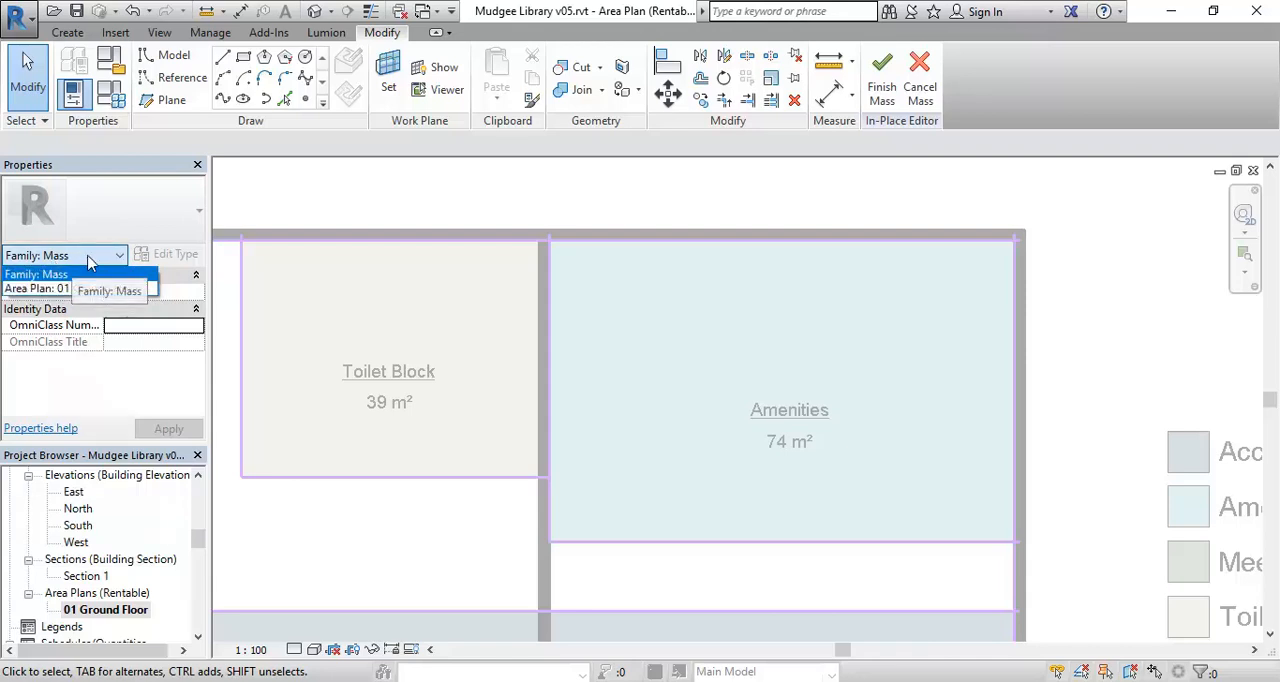
click(38, 289)
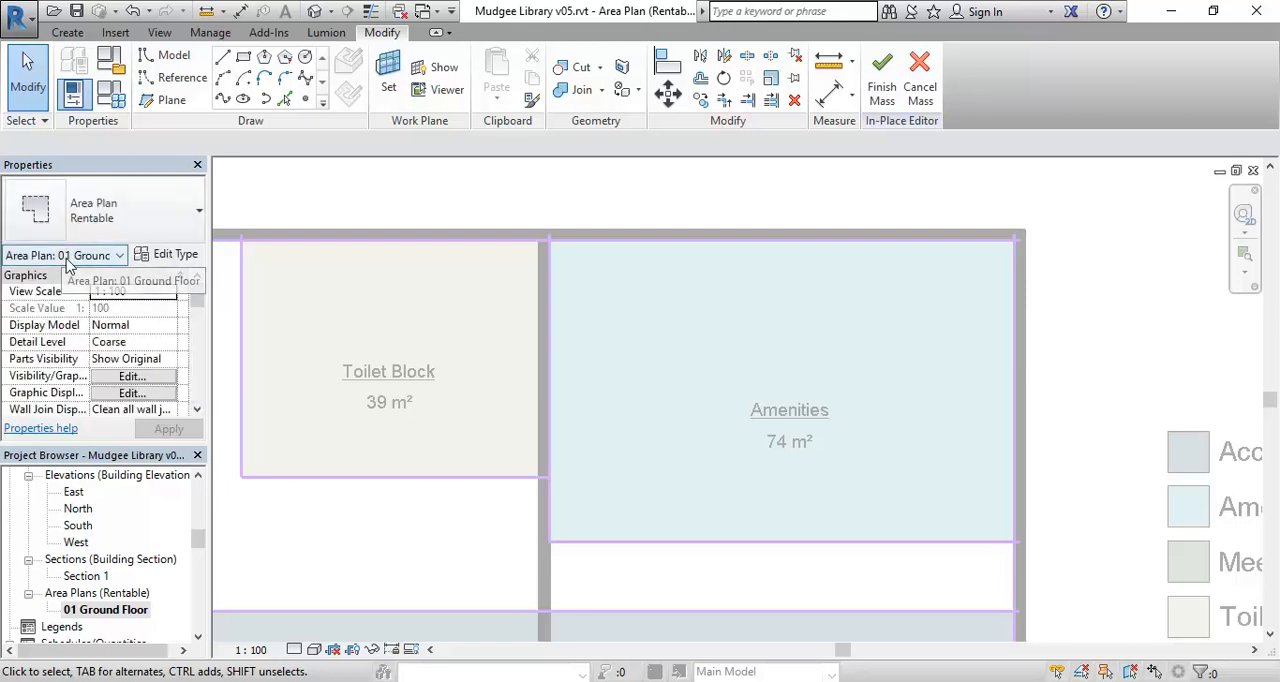
drag(197, 304, 197, 367)
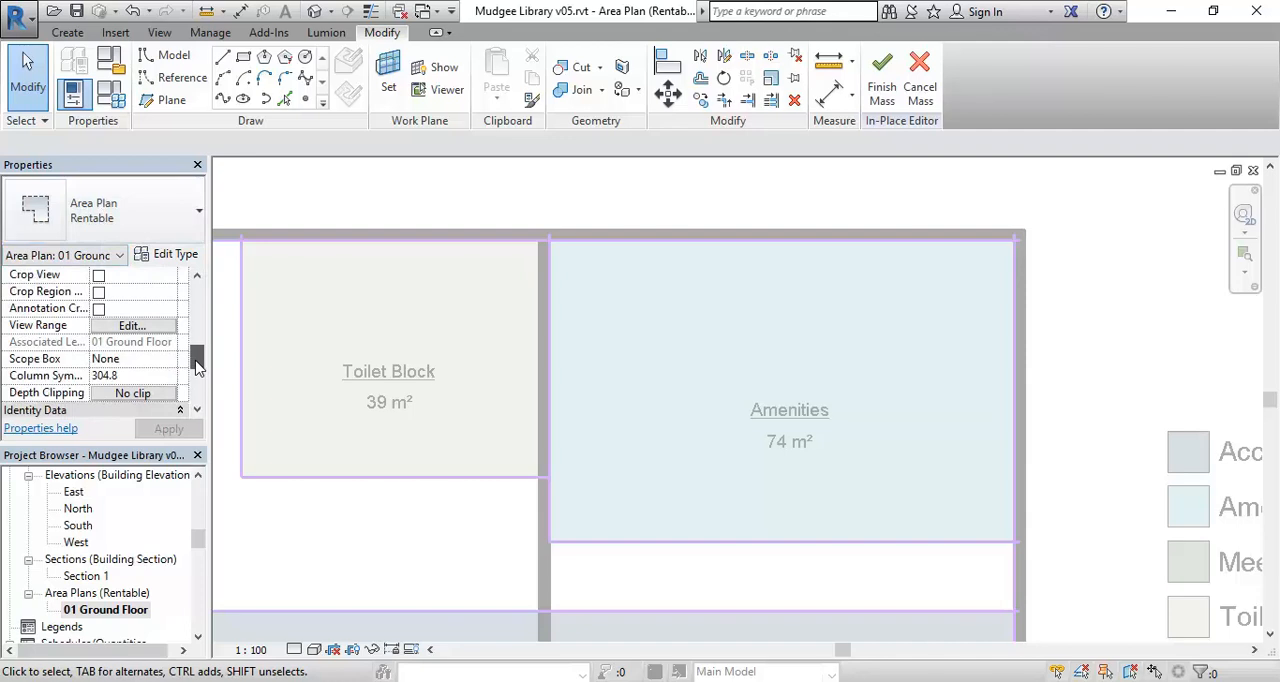
click(132, 326)
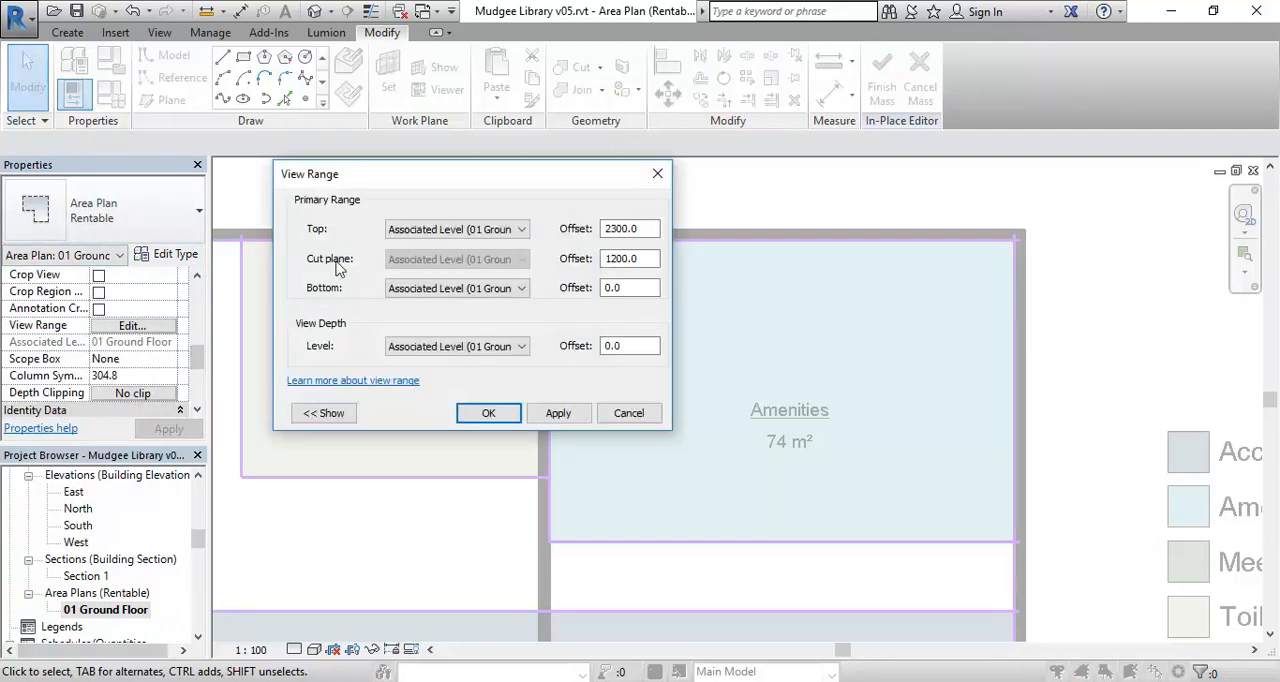
click(459, 289)
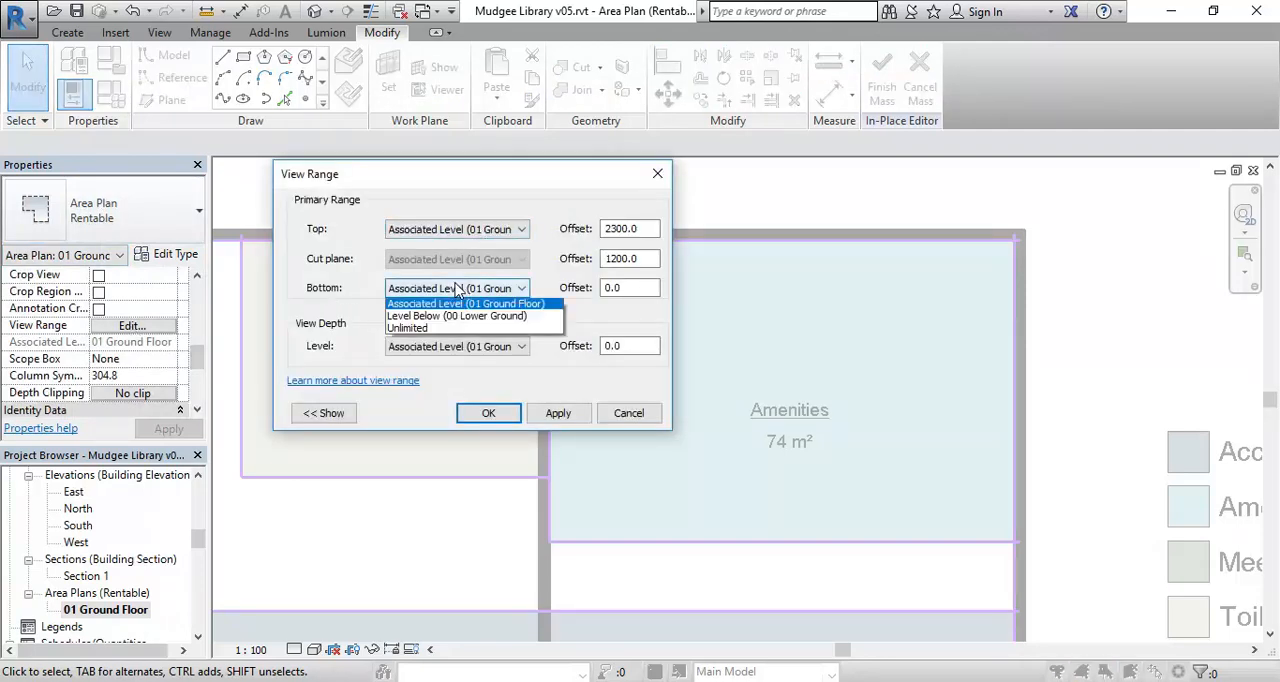
click(421, 330)
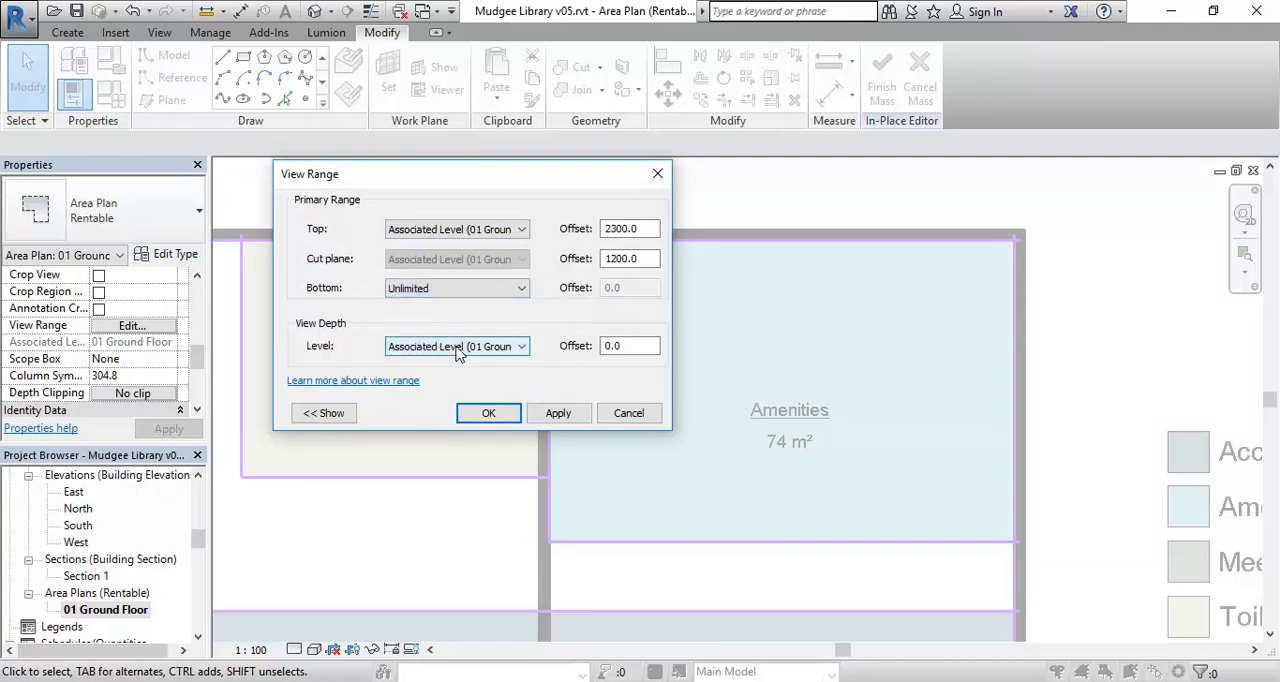
click(457, 346)
click(421, 389)
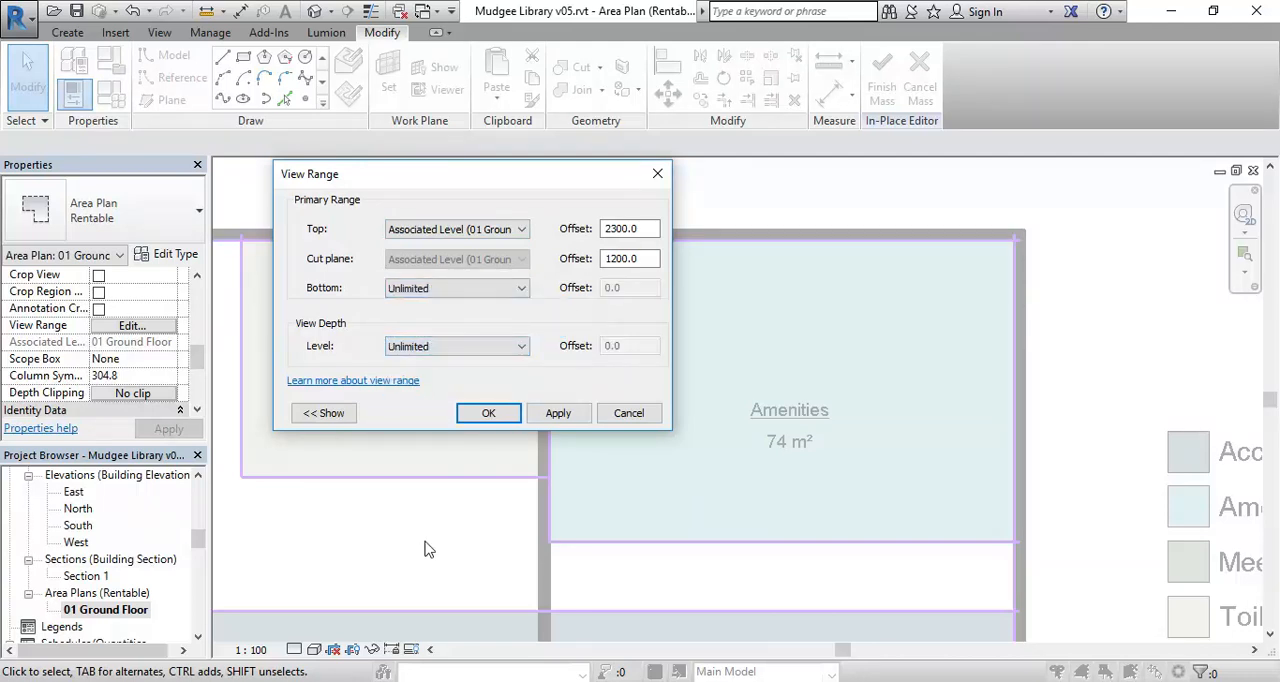
click(489, 414)
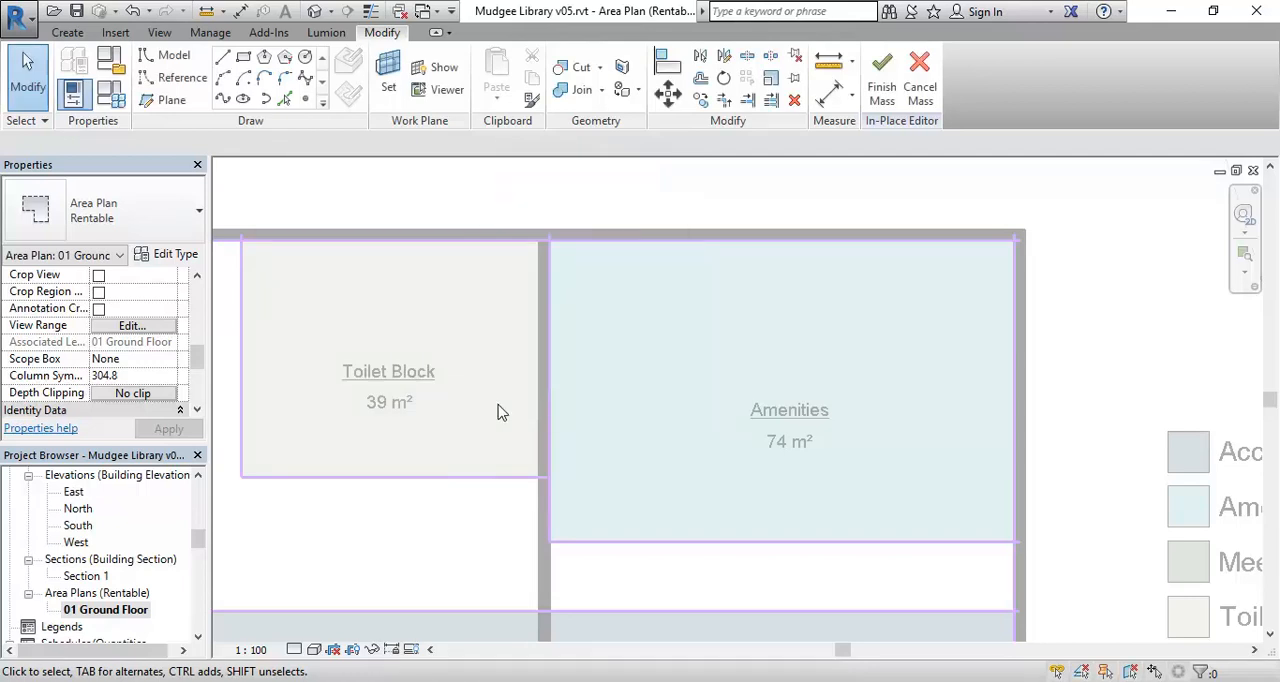
Create a solid form from the chain of rectangle lines around the Amenities area.
click(612, 546)
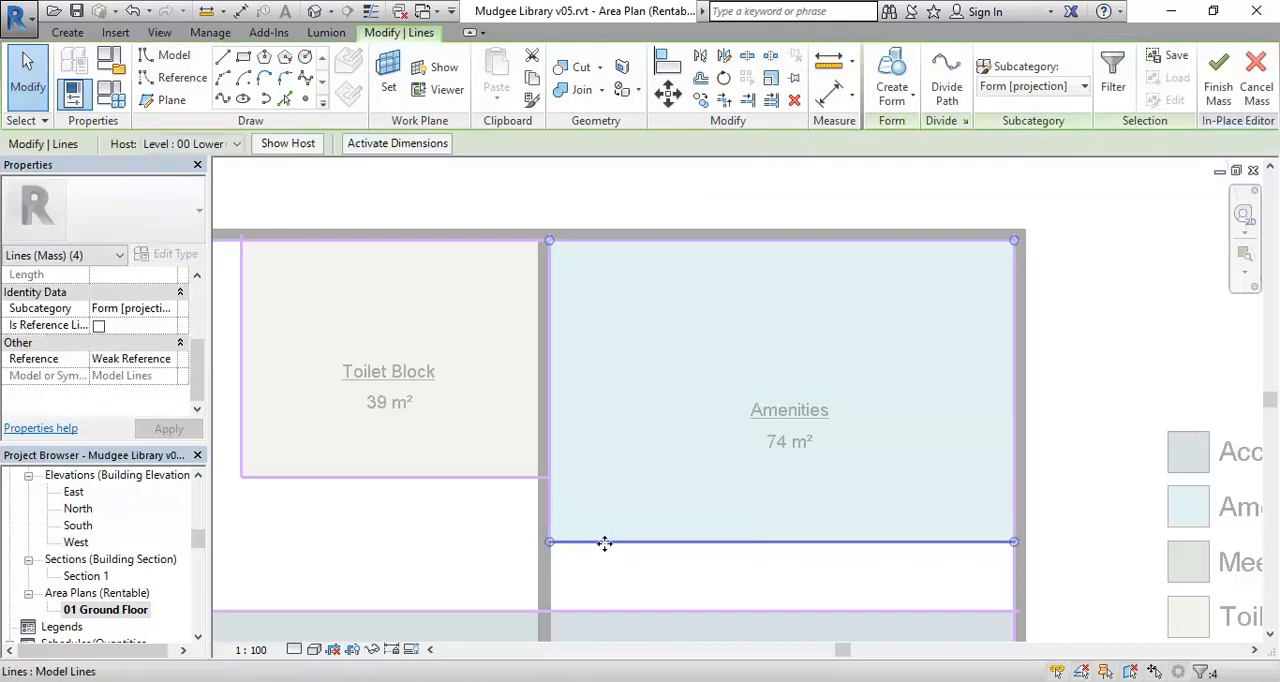
click(606, 574)
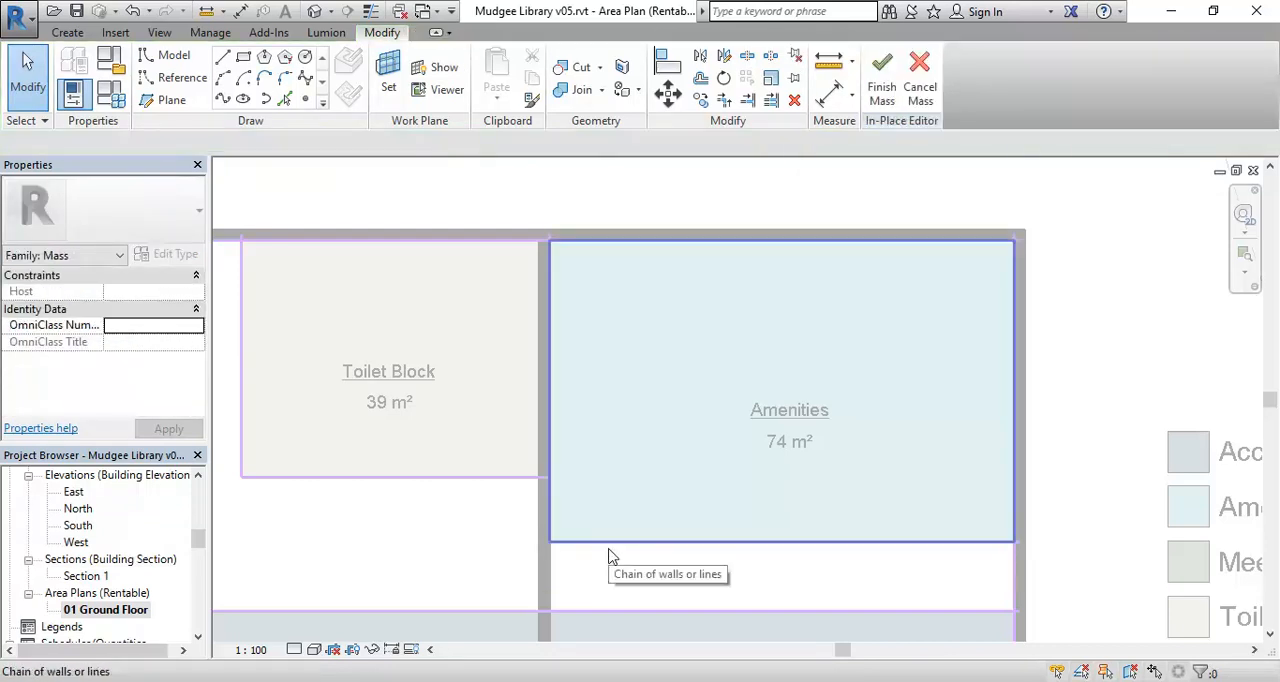
scroll(614, 554, down, 3)
middle_drag(623, 551, 676, 446)
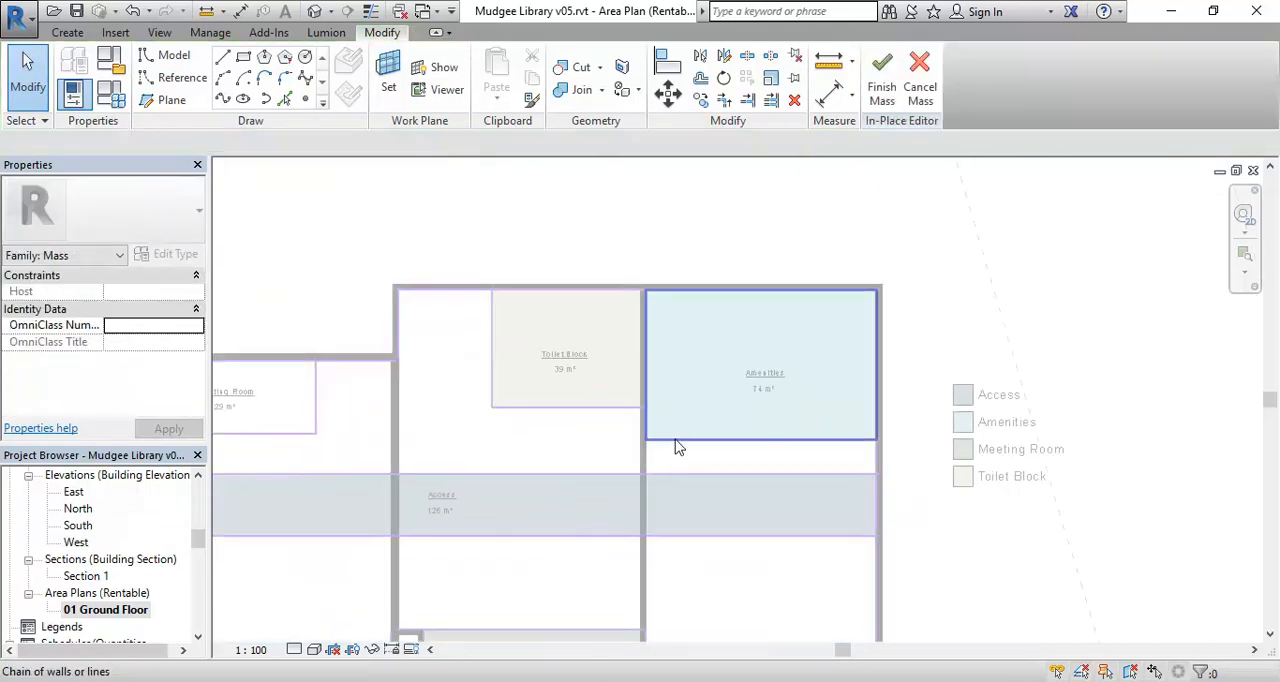
click(676, 441)
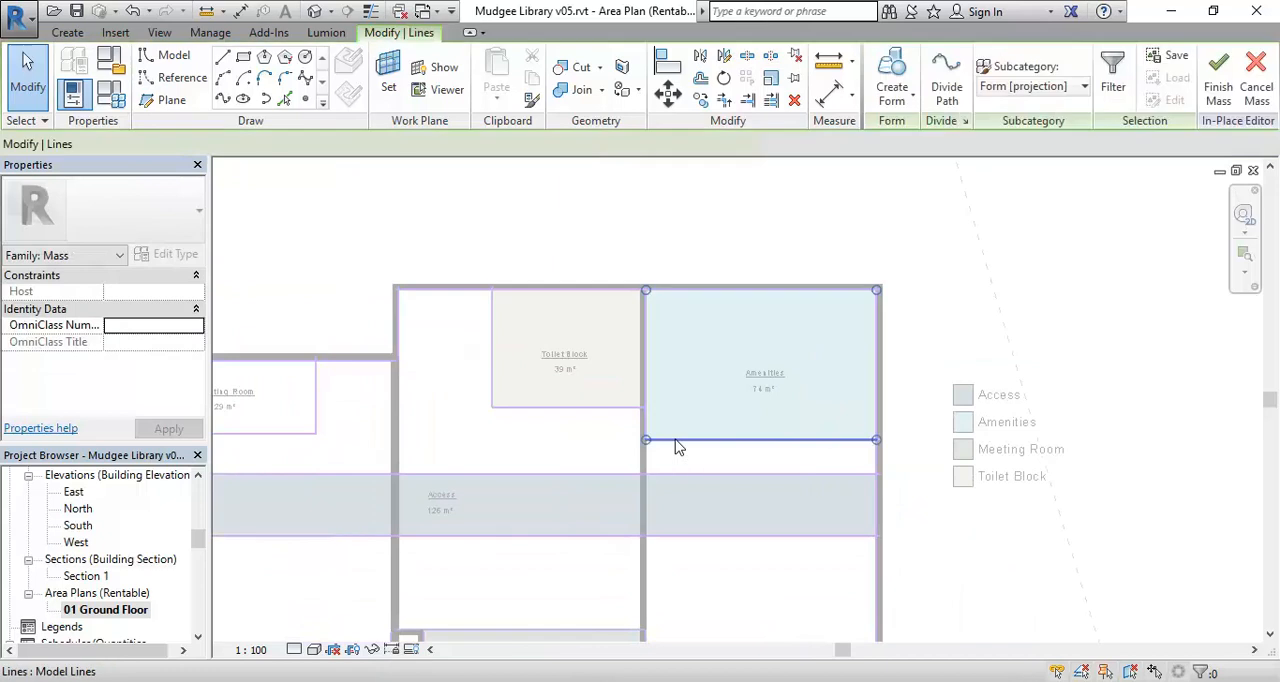
click(893, 65)
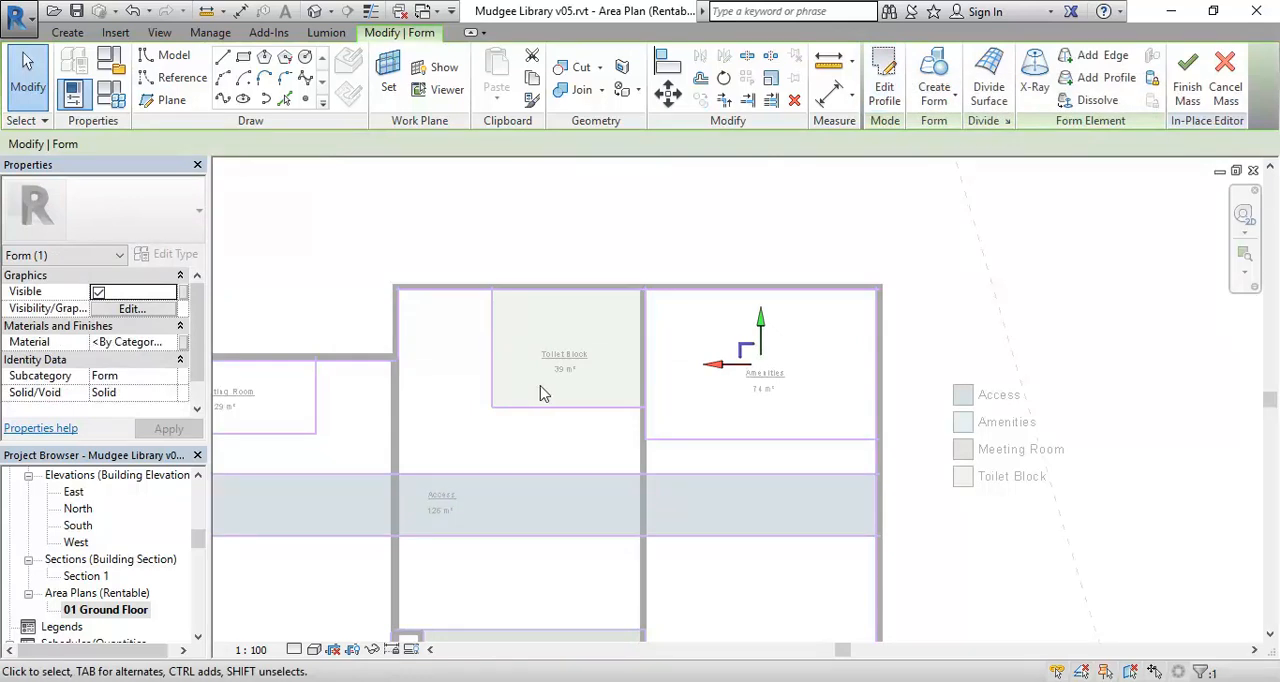
Open the 3D Massing view while staying in the in-place mass edit.
scroll(572, 452, down, 1)
middle_drag(573, 453, 683, 385)
middle_drag(425, 499, 511, 488)
scroll(488, 479, down, 1)
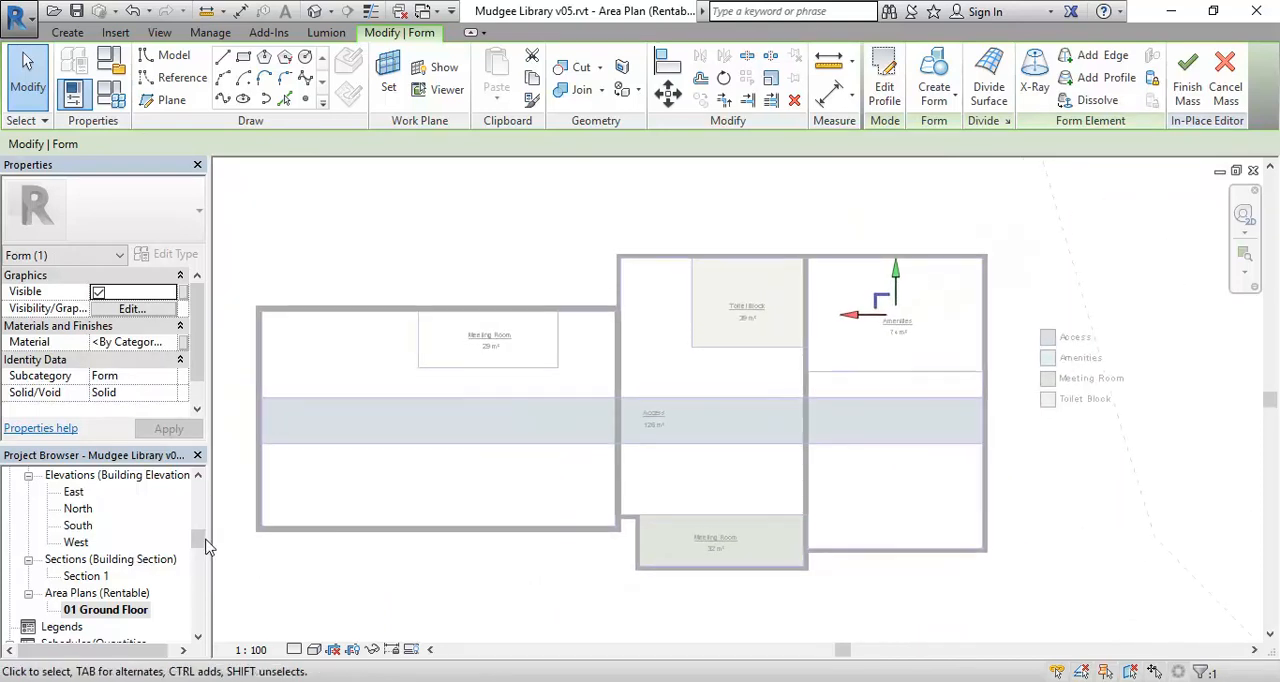
drag(199, 546, 197, 525)
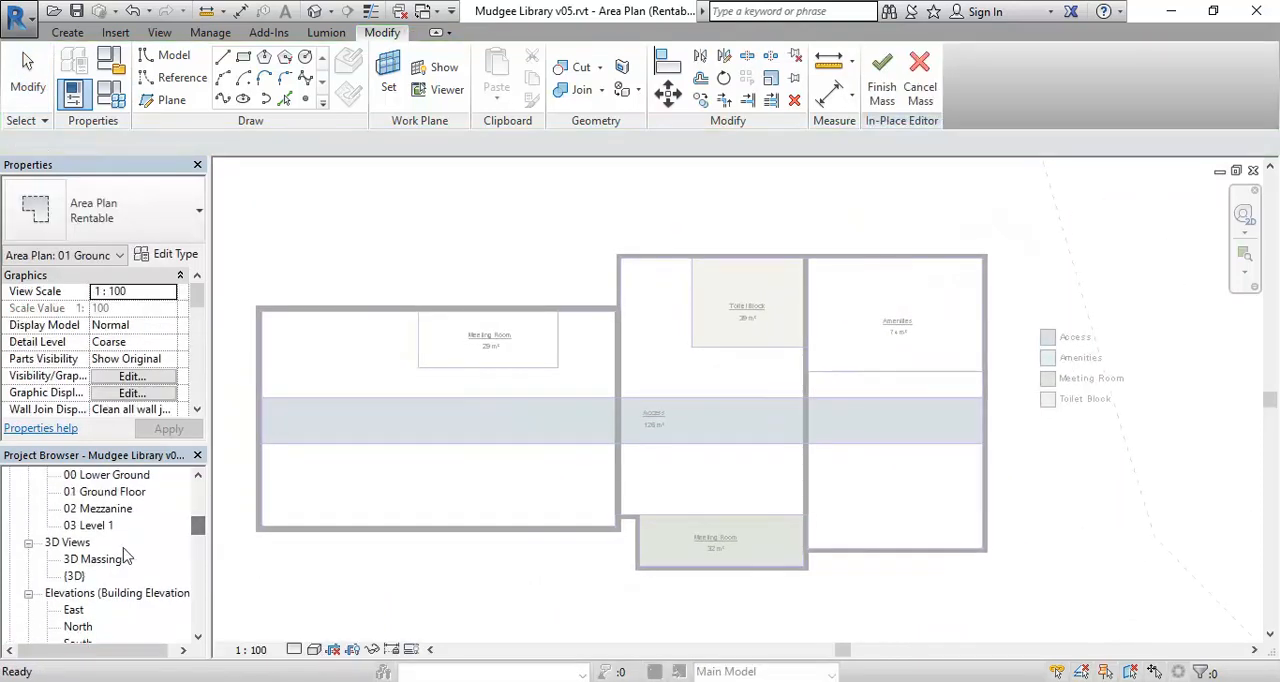
double_click(93, 559)
Set the height of the Amenities form's top face to 5000 mm above its base.
scroll(709, 430, down, 1)
middle_drag(716, 436, 625, 368)
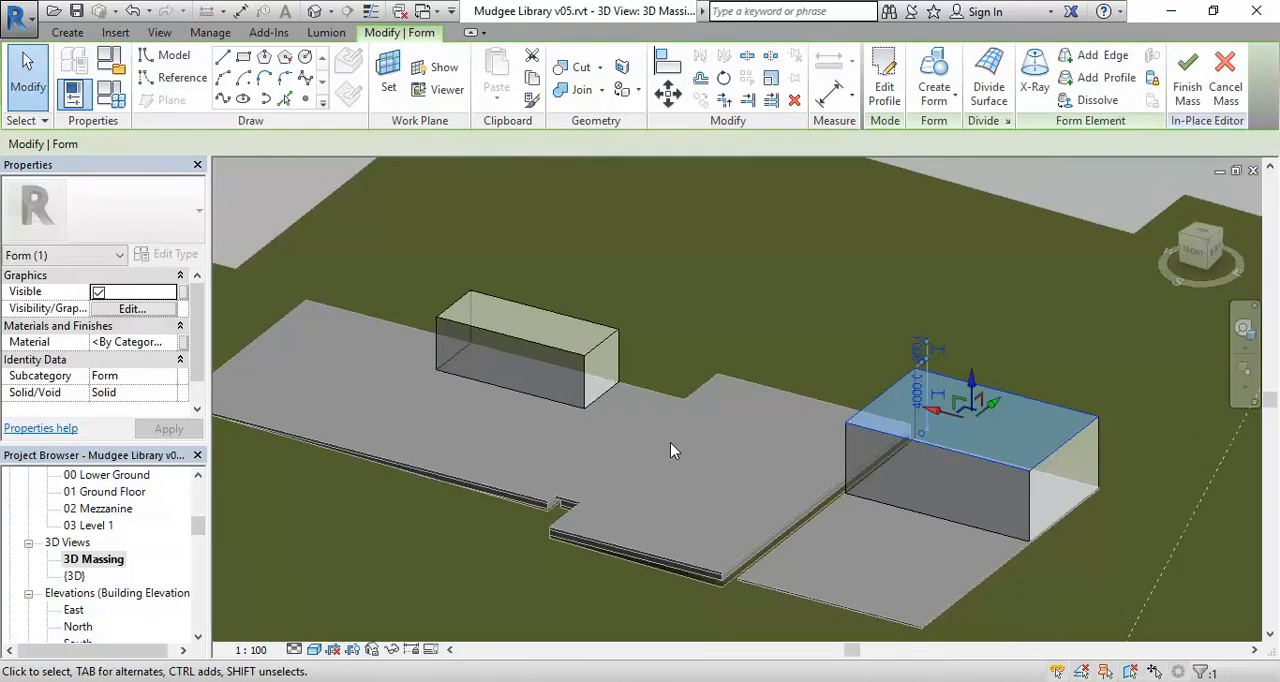
shift+middle_drag(671, 442, 790, 372)
scroll(758, 361, up, 4)
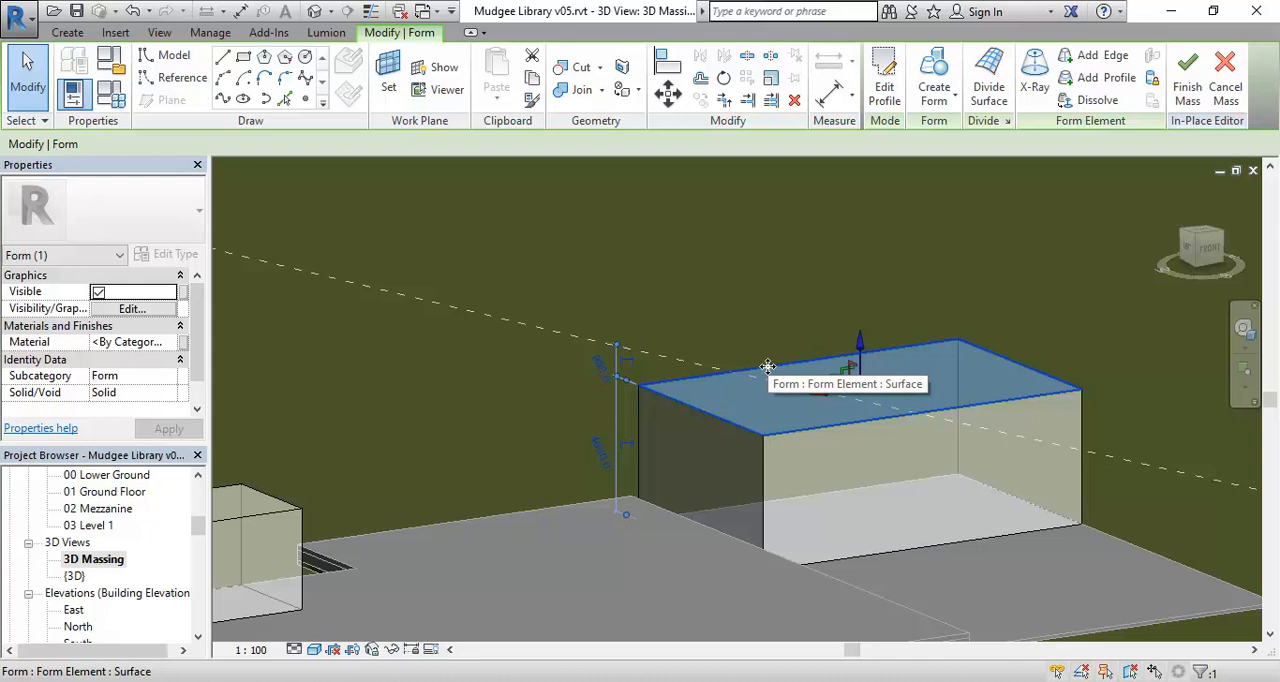
click(767, 366)
click(600, 449)
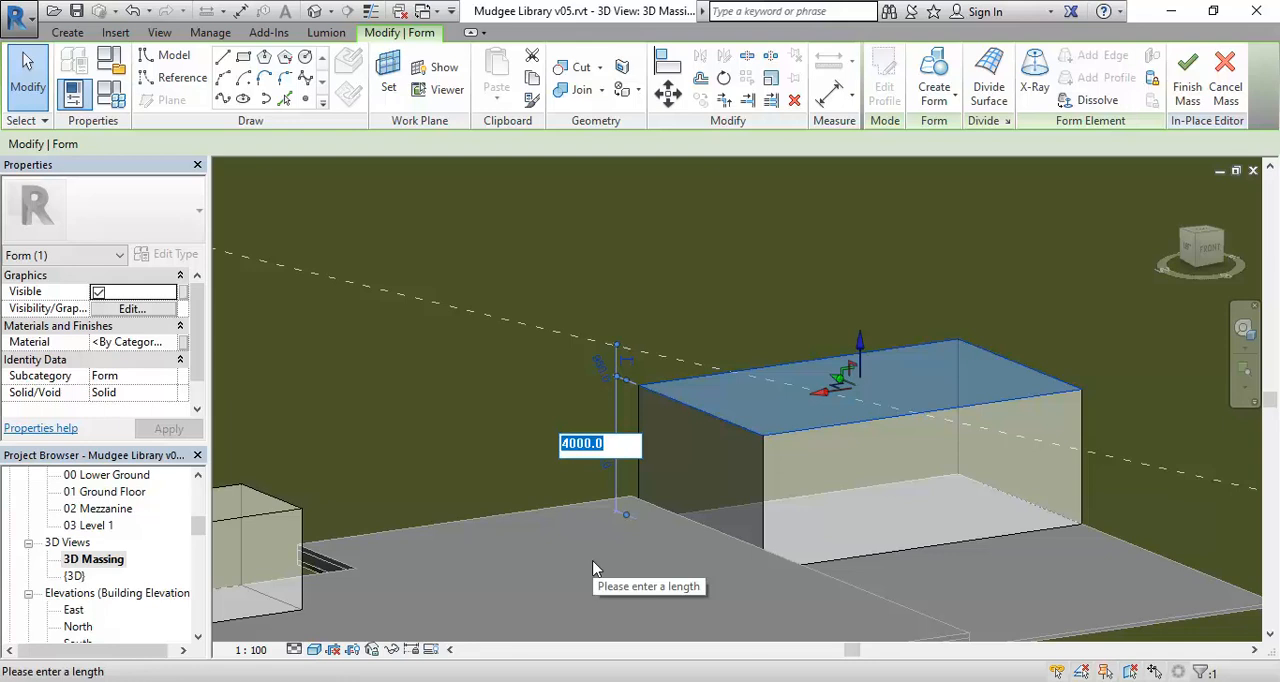
text(5)
key(Return)
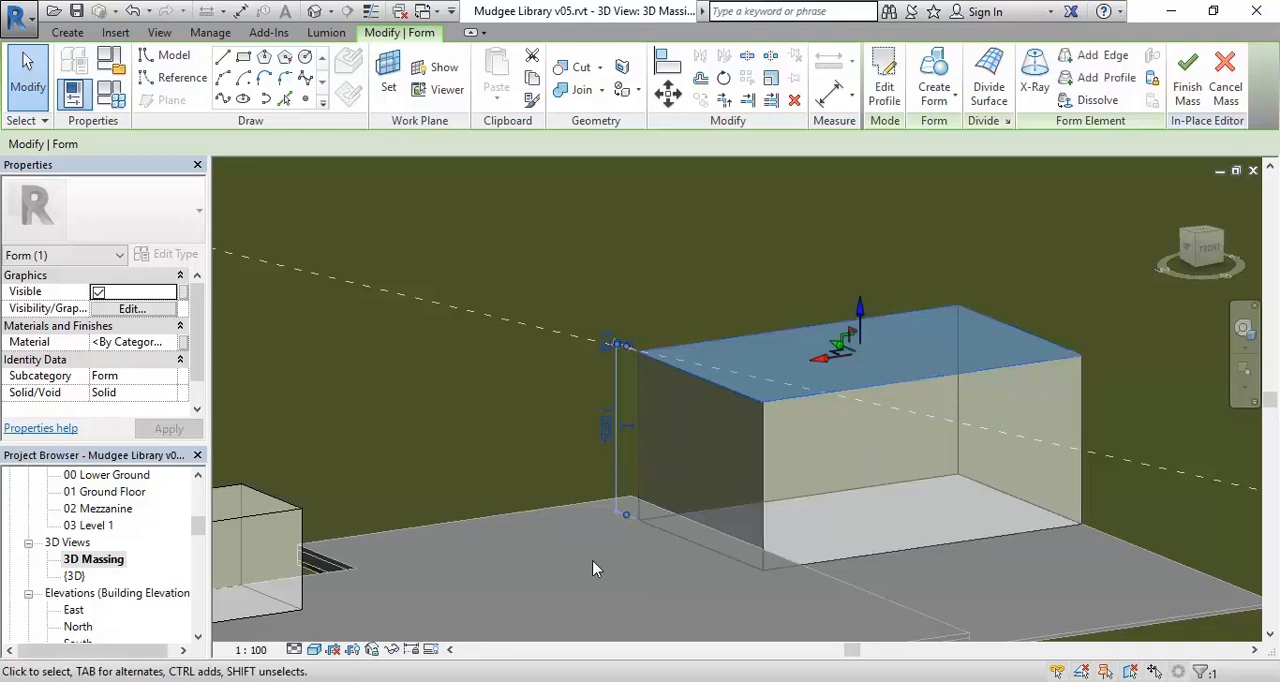
Select the top face of the smaller box form in the 3D Massing view, and clear the selection.
middle_drag(405, 375, 471, 440)
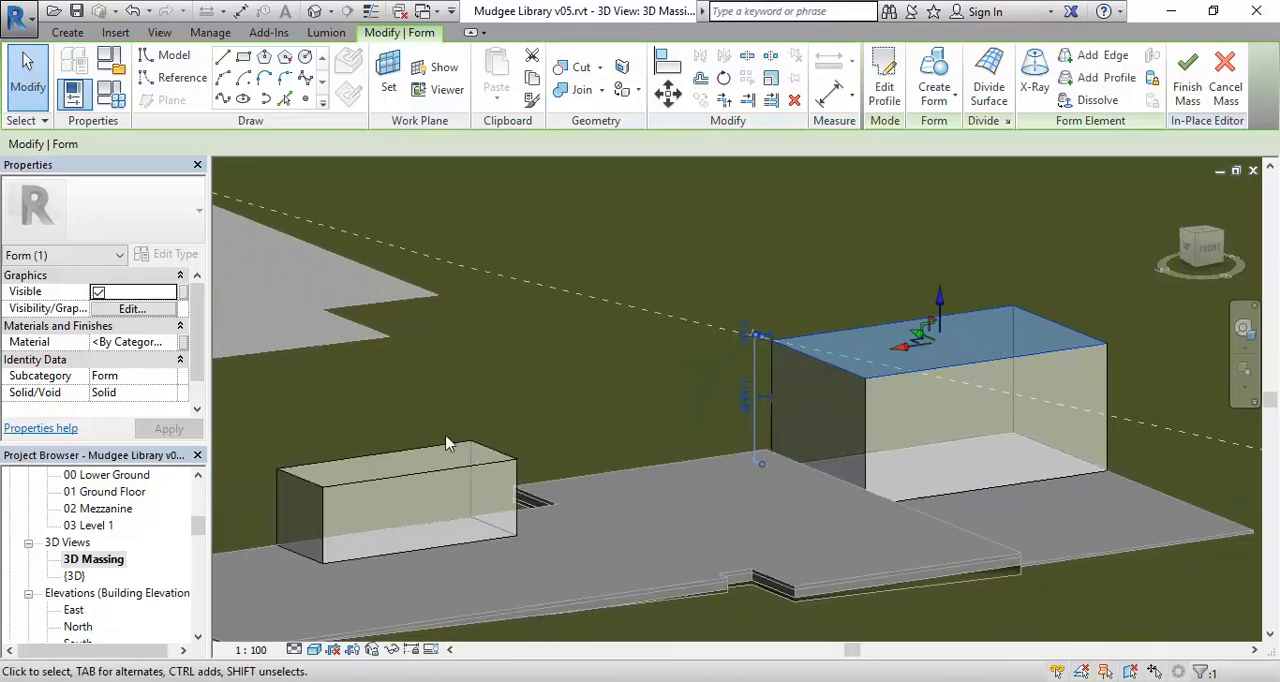
click(410, 455)
scroll(470, 430, up, 4)
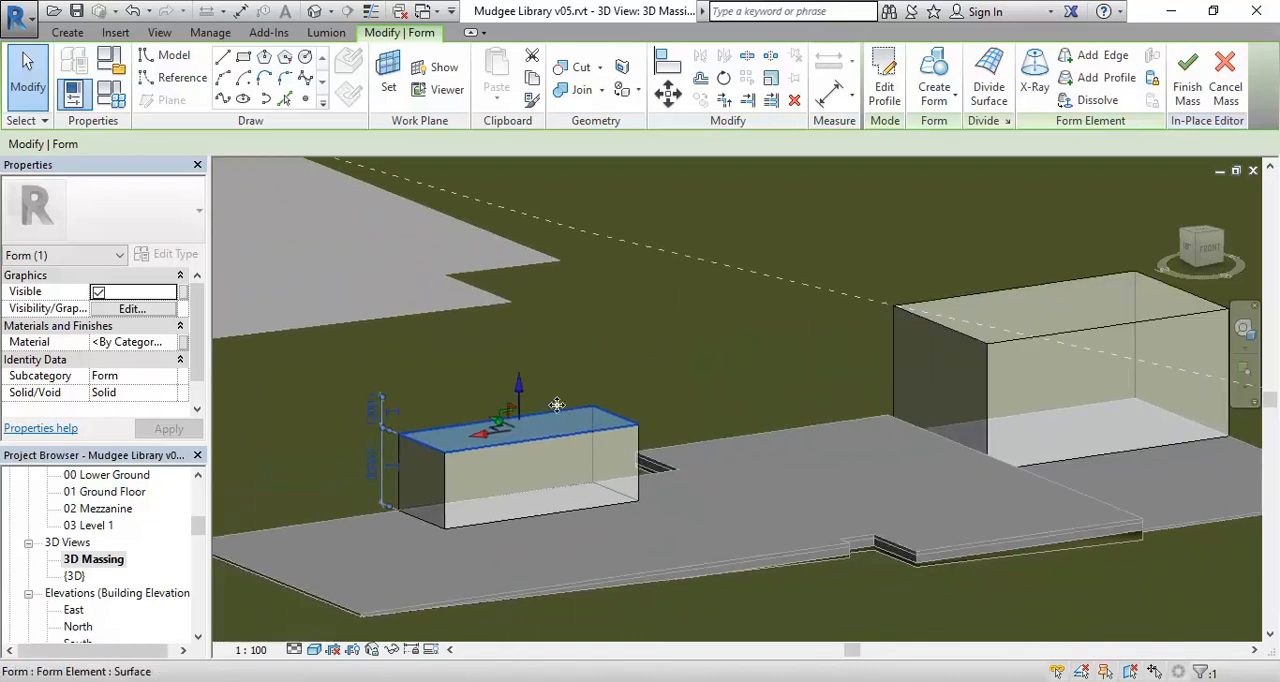
drag(500, 396, 498, 412)
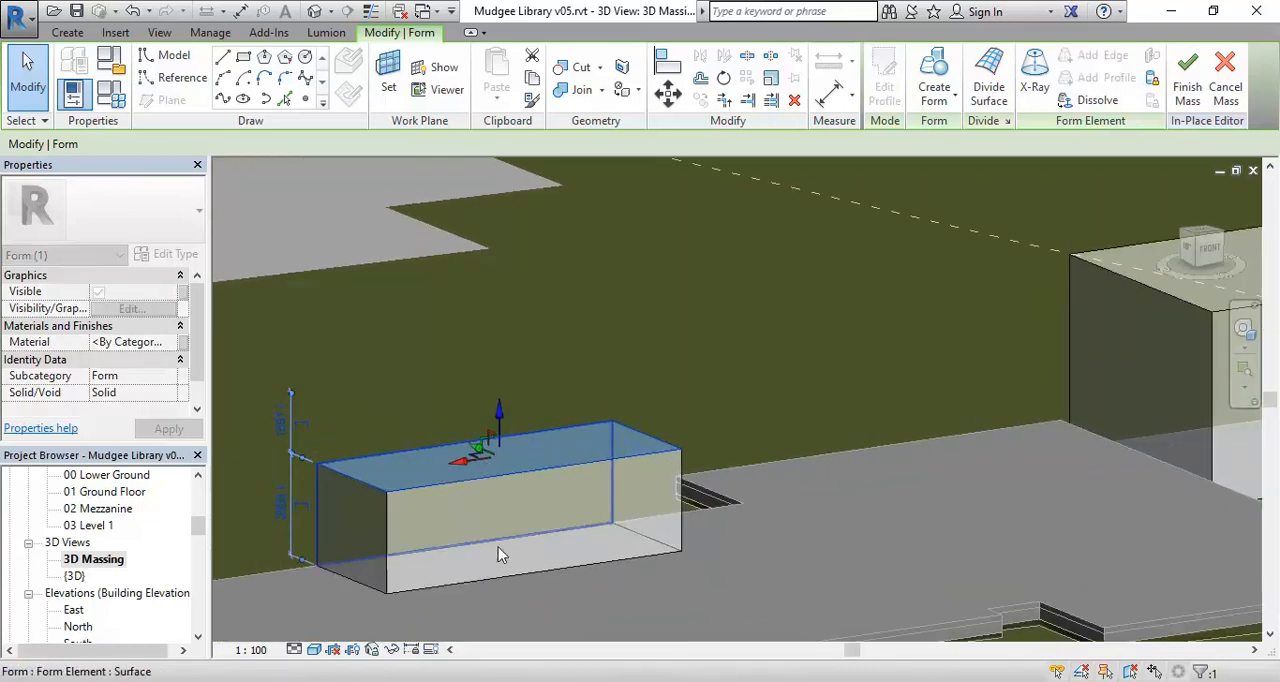
middle_drag(483, 397, 567, 347)
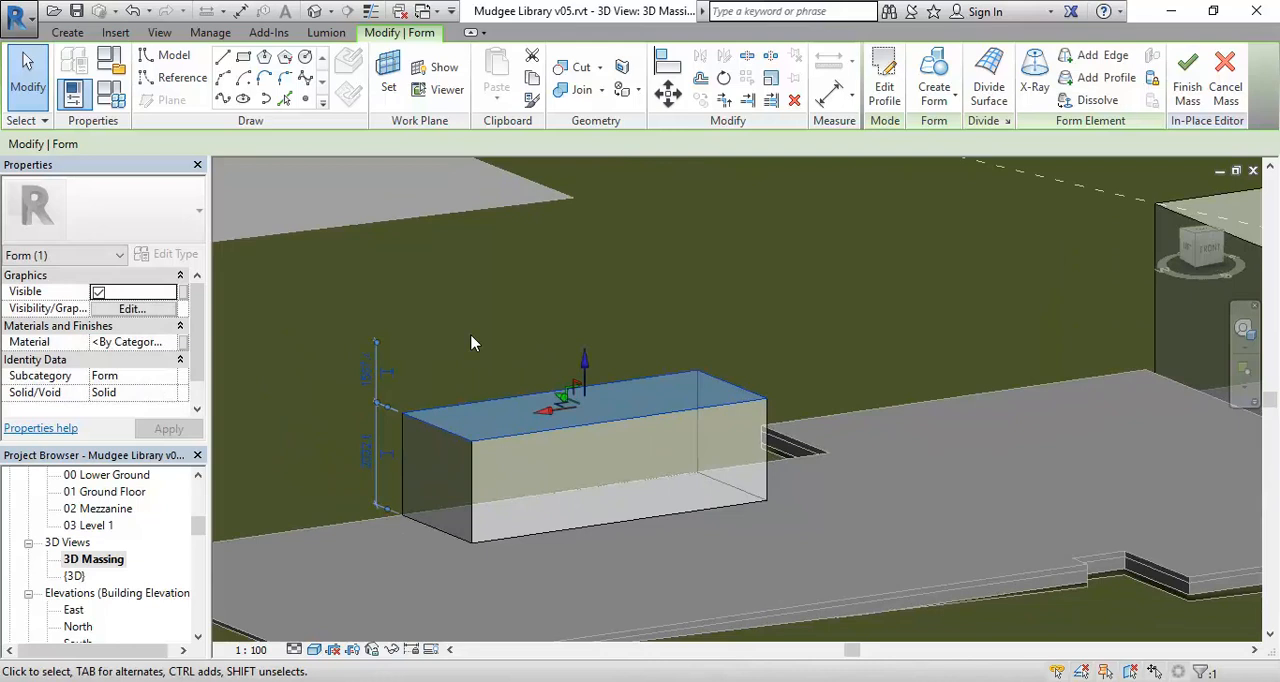
click(471, 343)
Select individual top edges and the top face of the smaller form one after another, ending with nothing selected.
scroll(471, 343, down, 4)
middle_drag(471, 343, 458, 393)
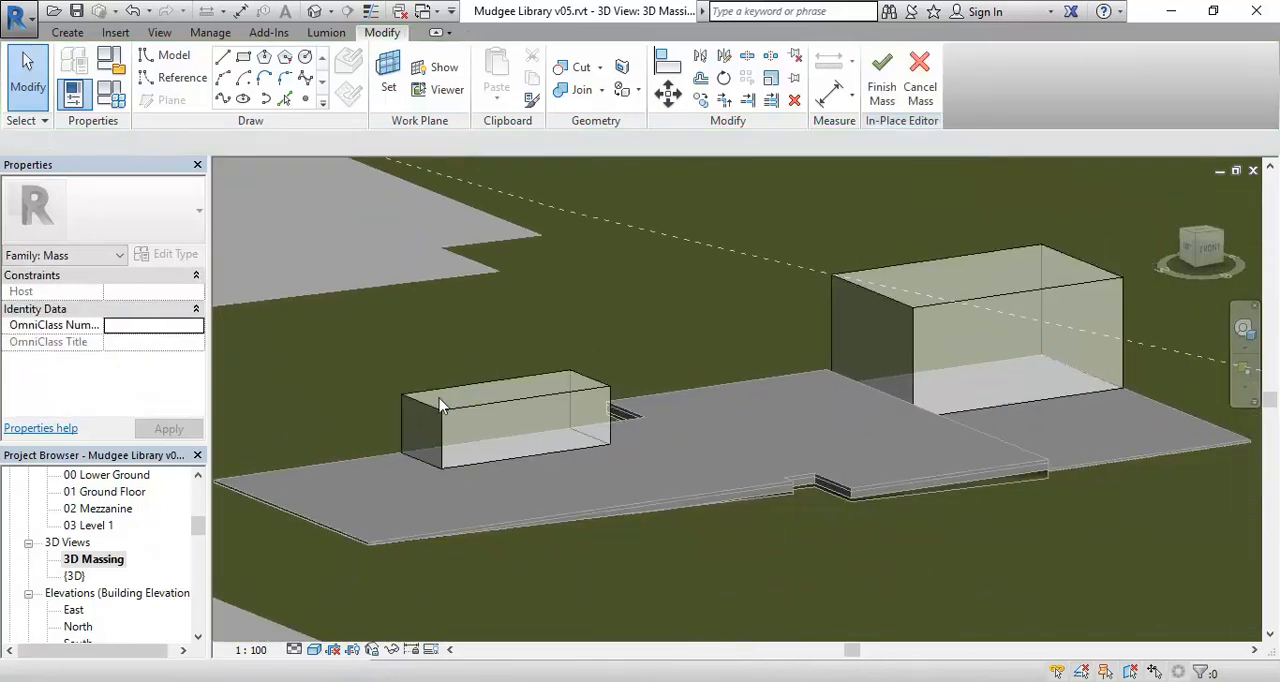
shift+middle_drag(477, 327, 600, 275)
scroll(509, 387, up, 1)
middle_drag(549, 391, 469, 420)
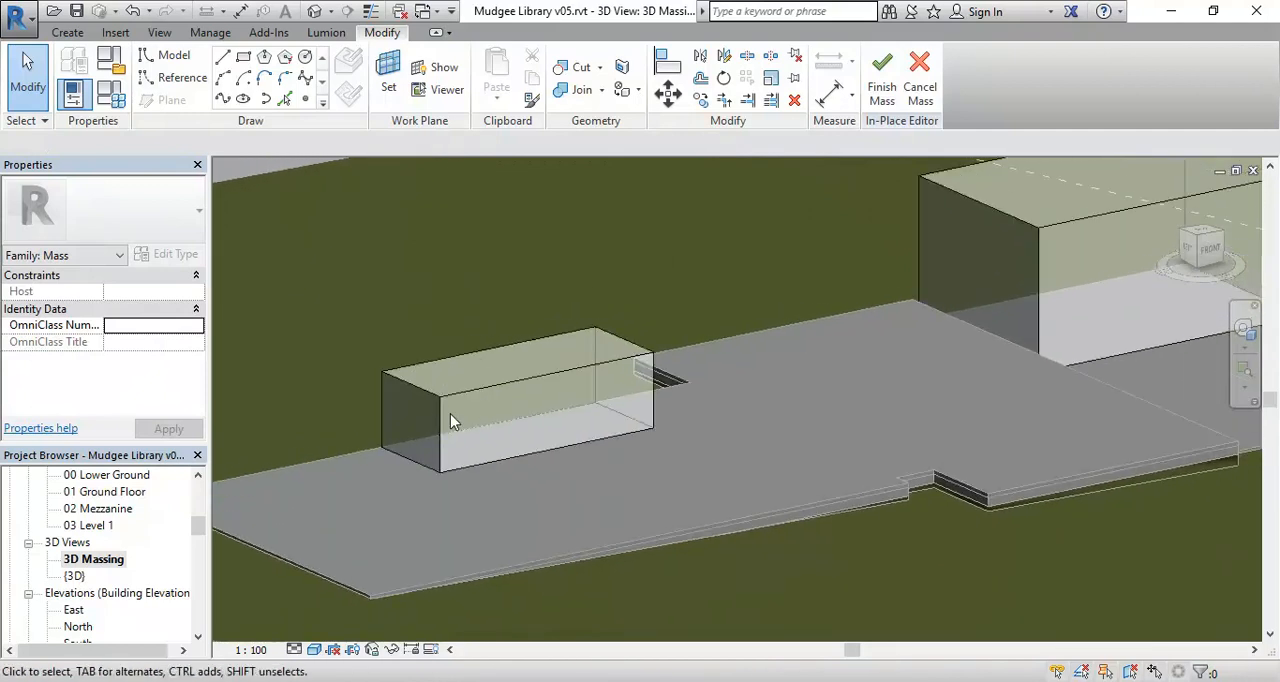
scroll(450, 293, up, 2)
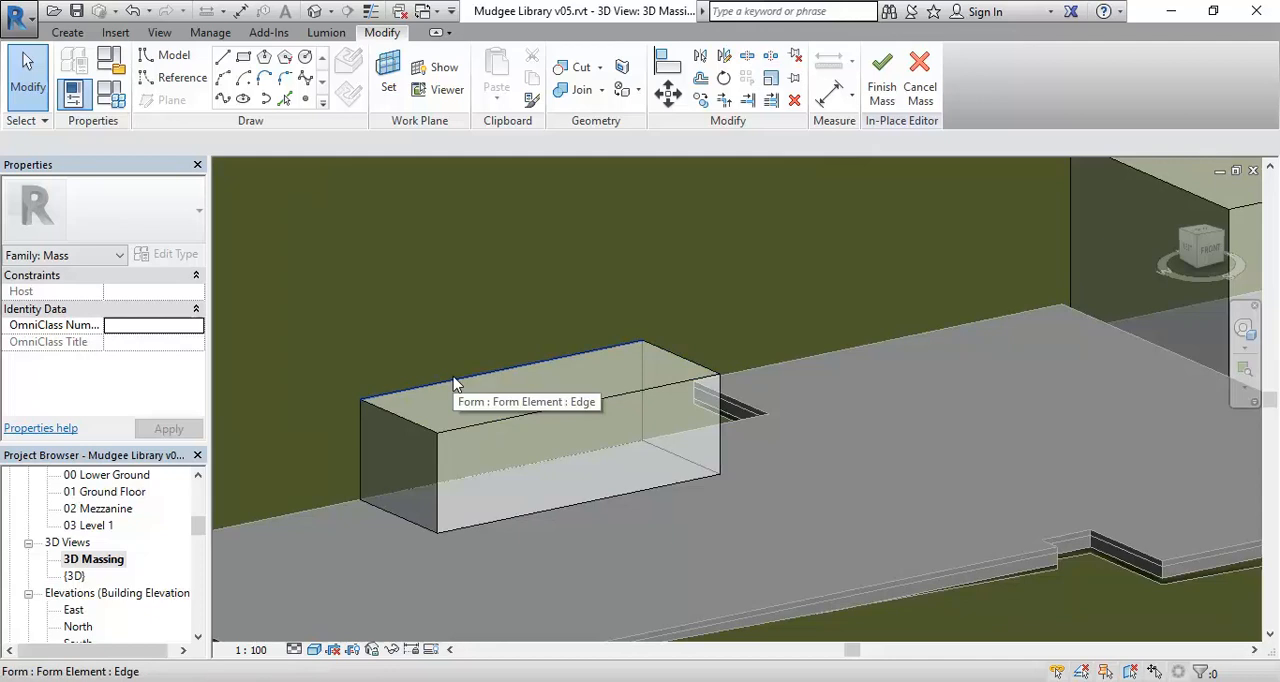
scroll(453, 383, up, 1)
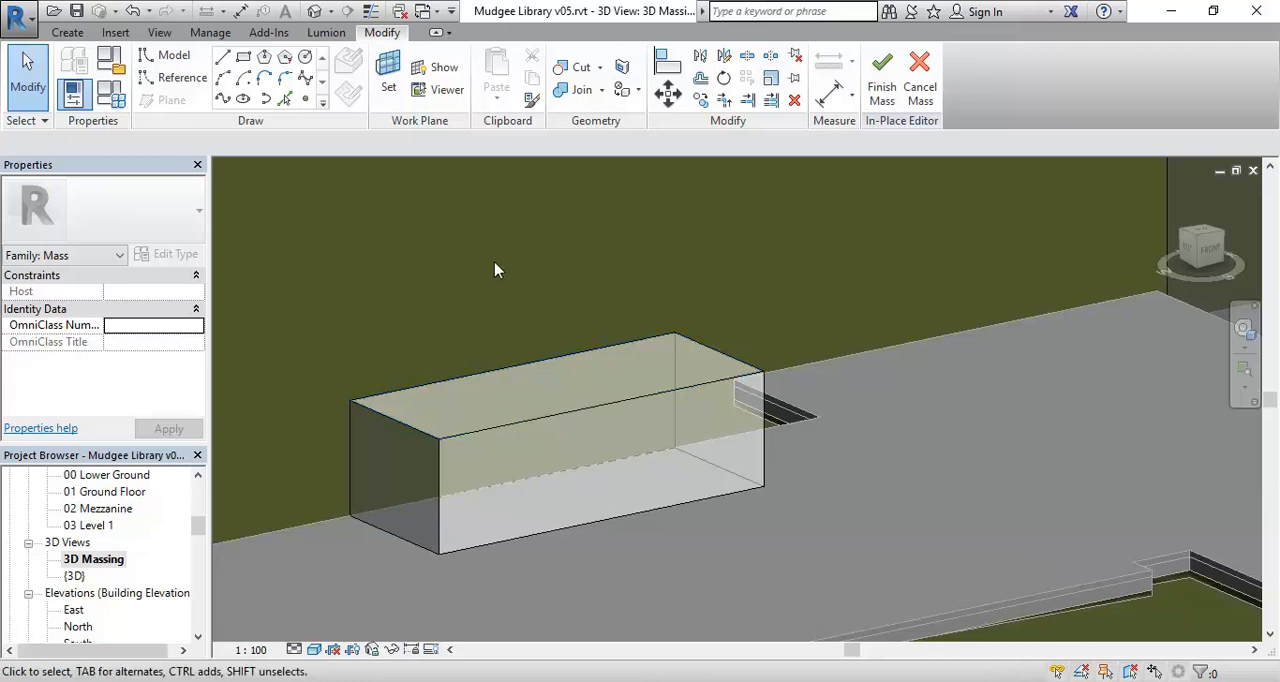
click(491, 376)
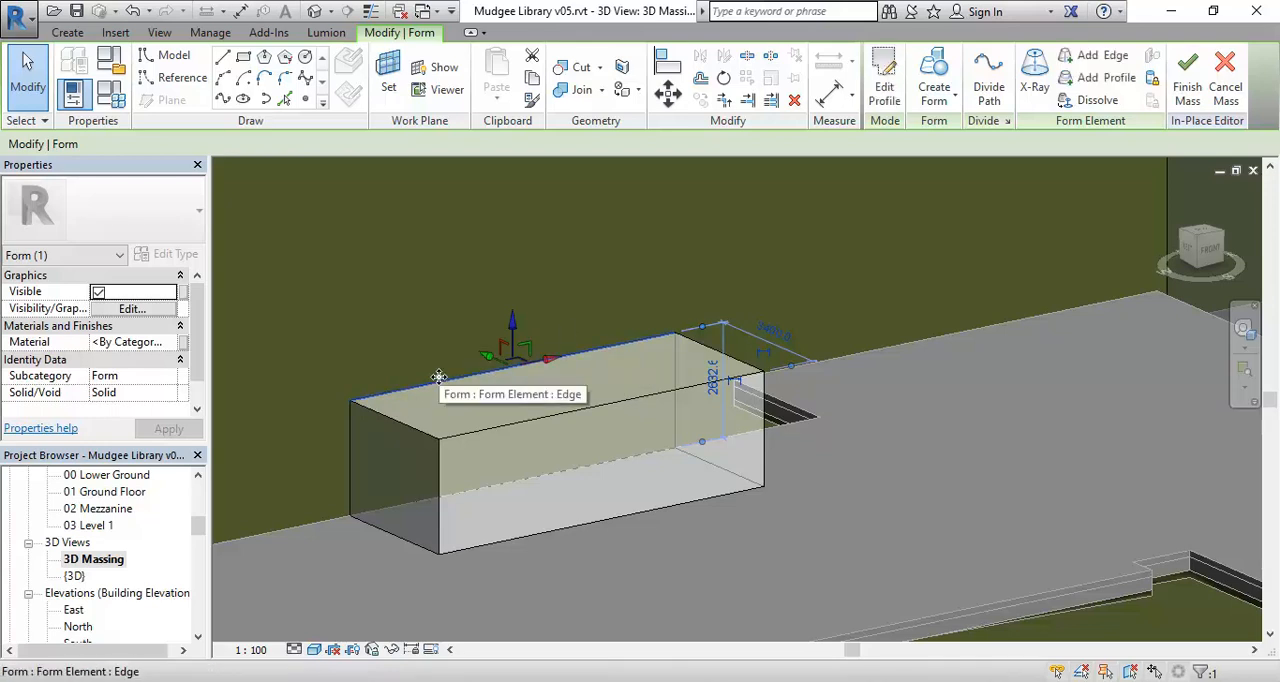
click(491, 428)
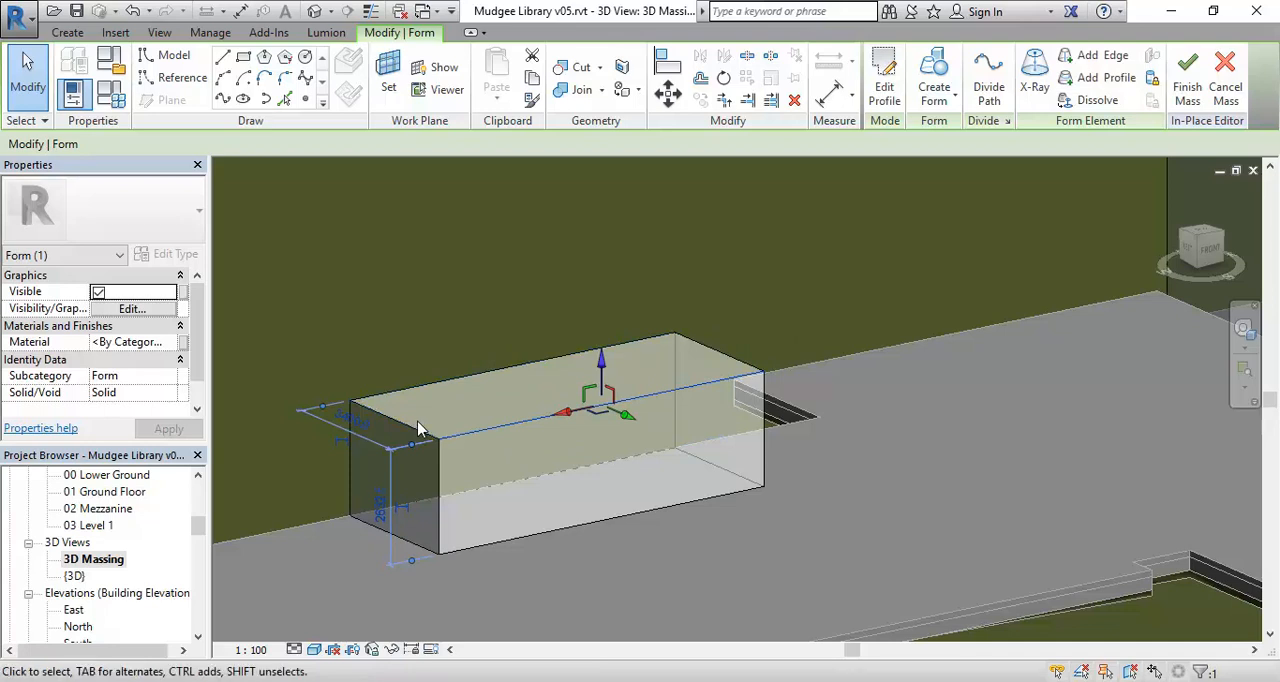
click(436, 387)
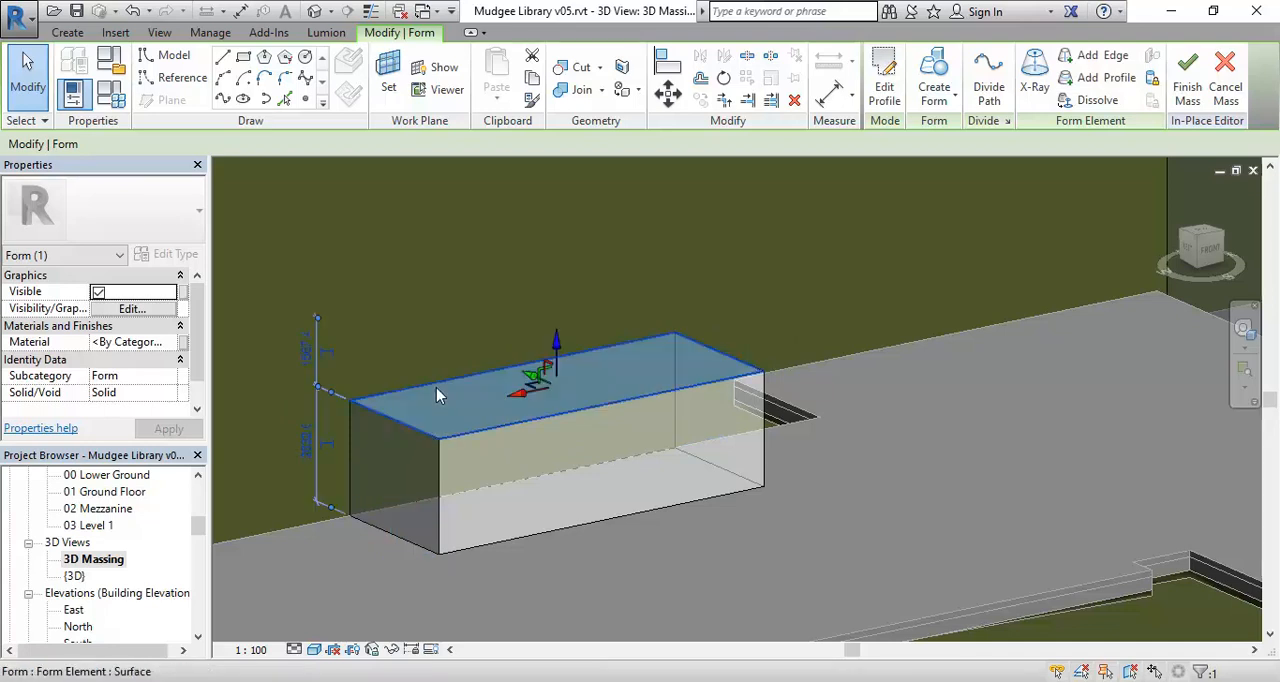
click(474, 302)
Cycle through the overlapping form elements at the smaller form's back top edge and select its top face.
mouse_move(536, 373)
middle_down()
mouse_move(551, 359)
mouse_move(548, 372)
middle_up()
scroll(551, 359, up, 4)
scroll(552, 360, down, 3)
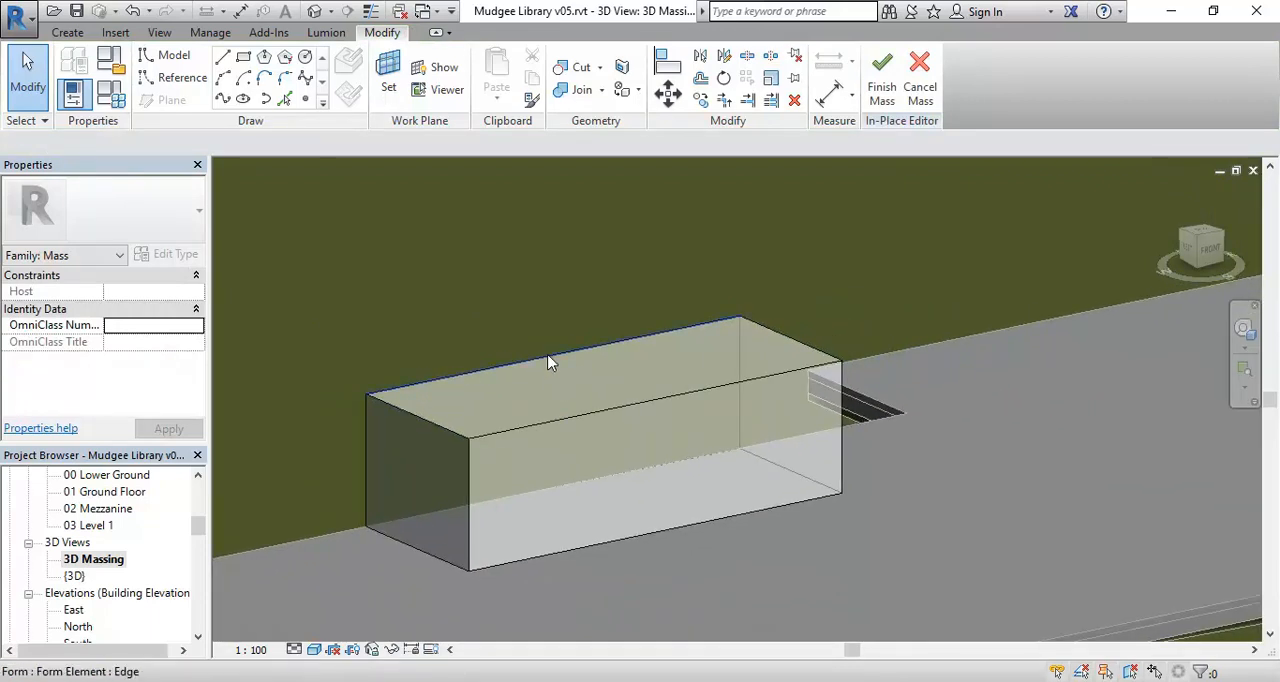
click(548, 362)
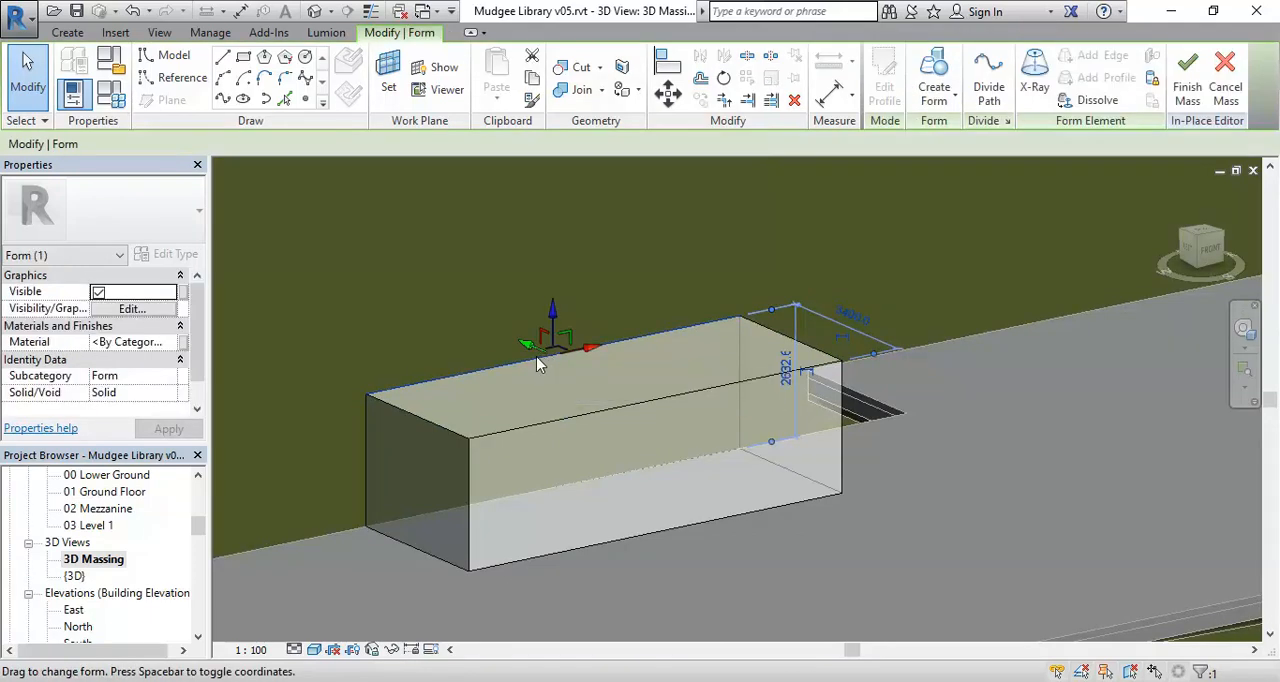
key(Escape)
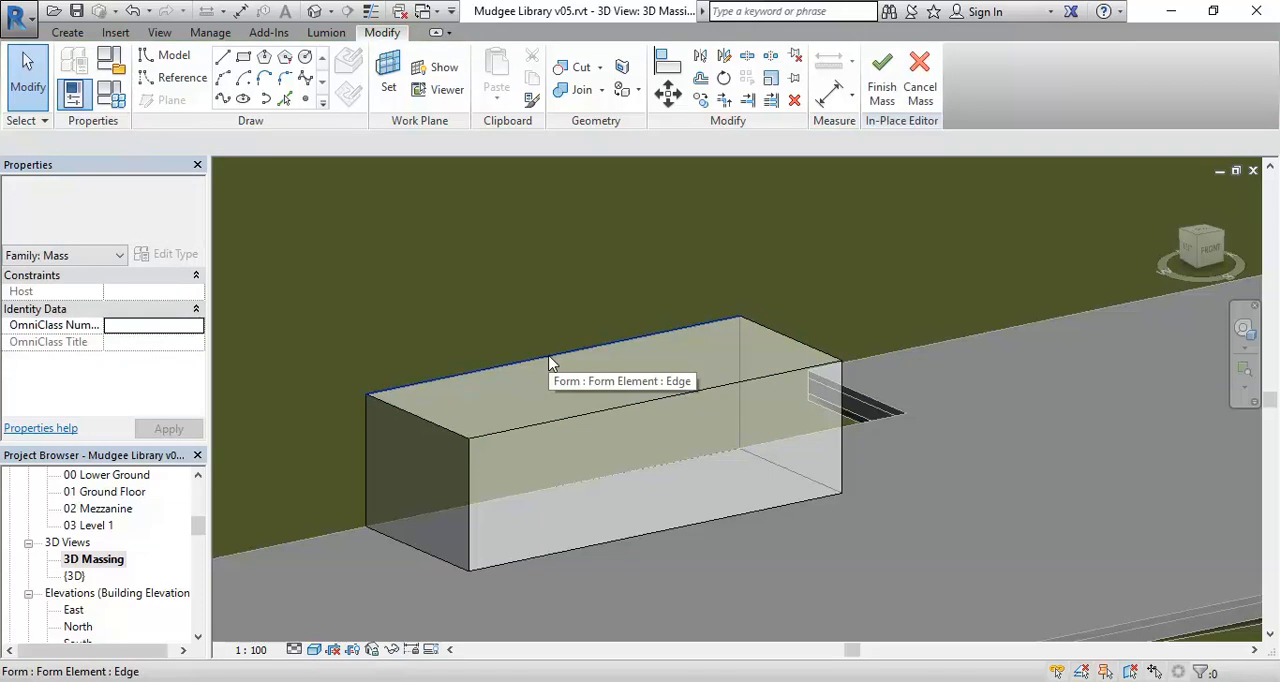
key(Tab)
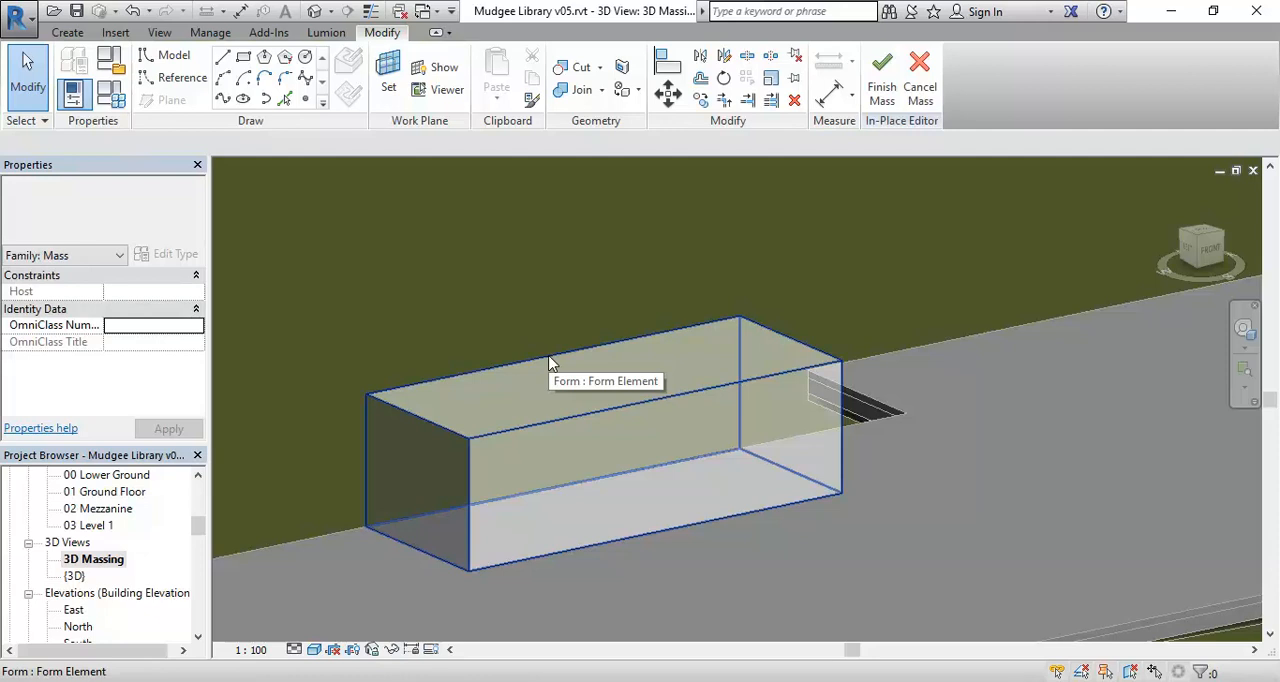
key(Tab)
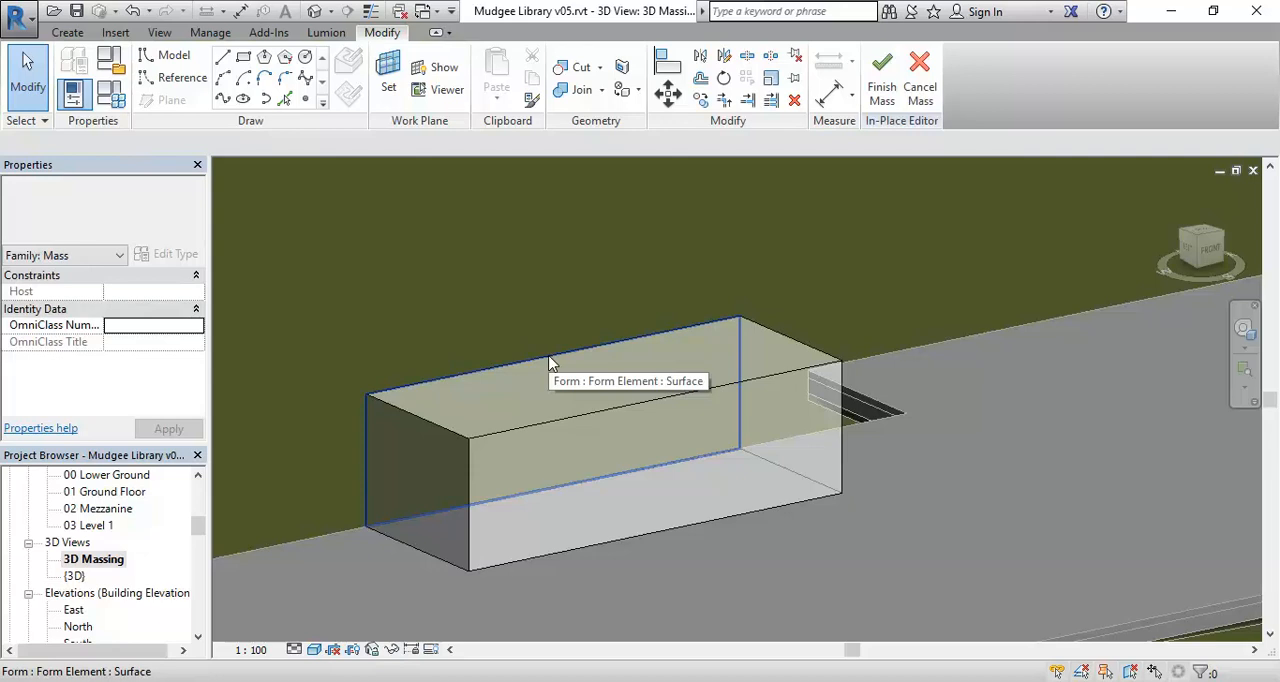
key(Tab)
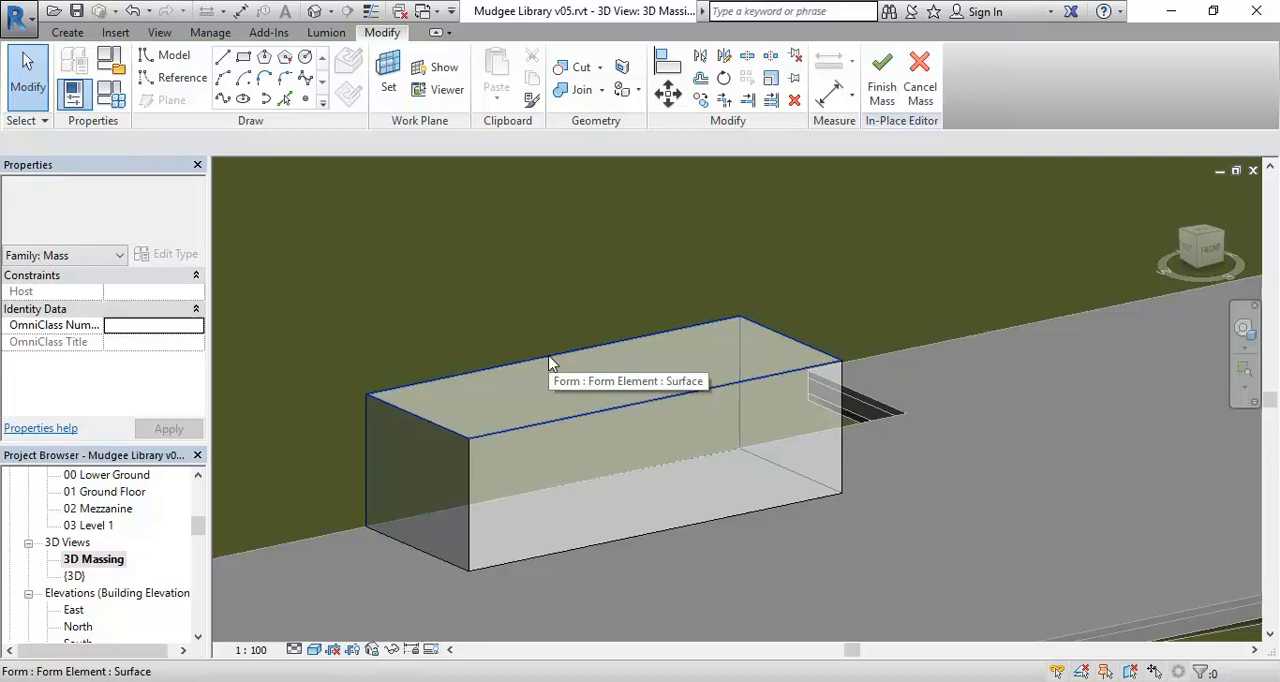
click(549, 364)
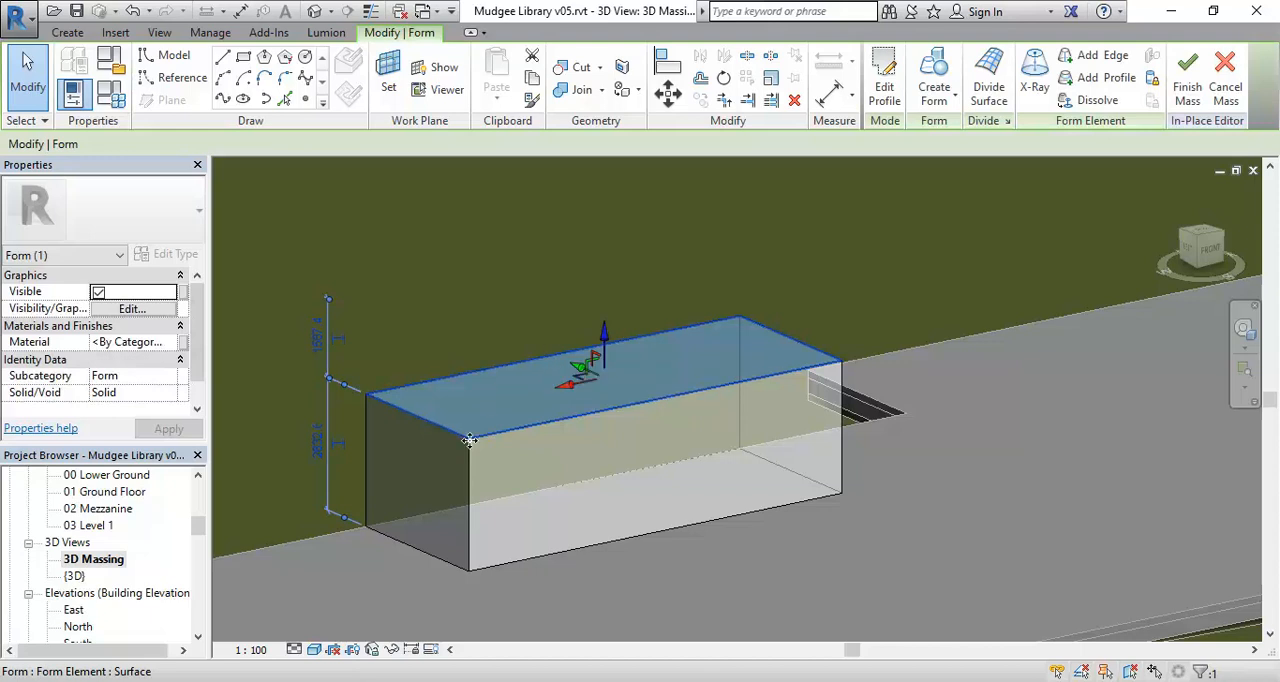
Select the whole smaller form from its back top edge, and change the selection to its top face.
click(384, 370)
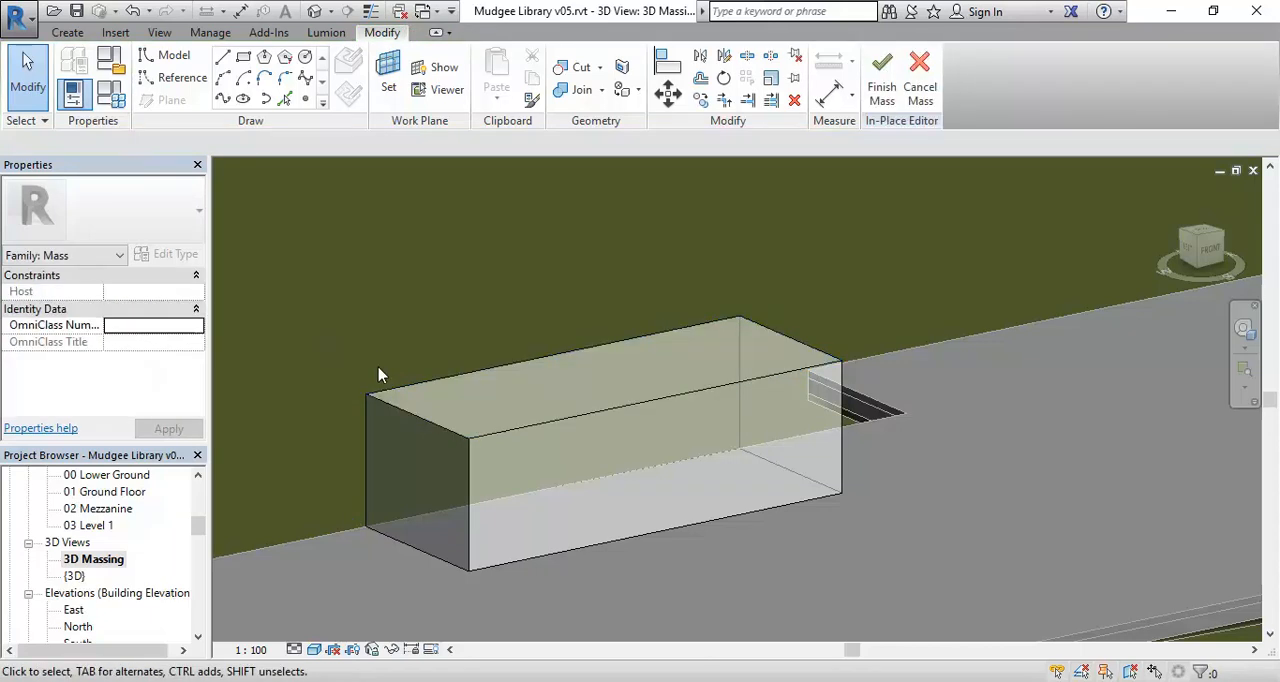
click(425, 388)
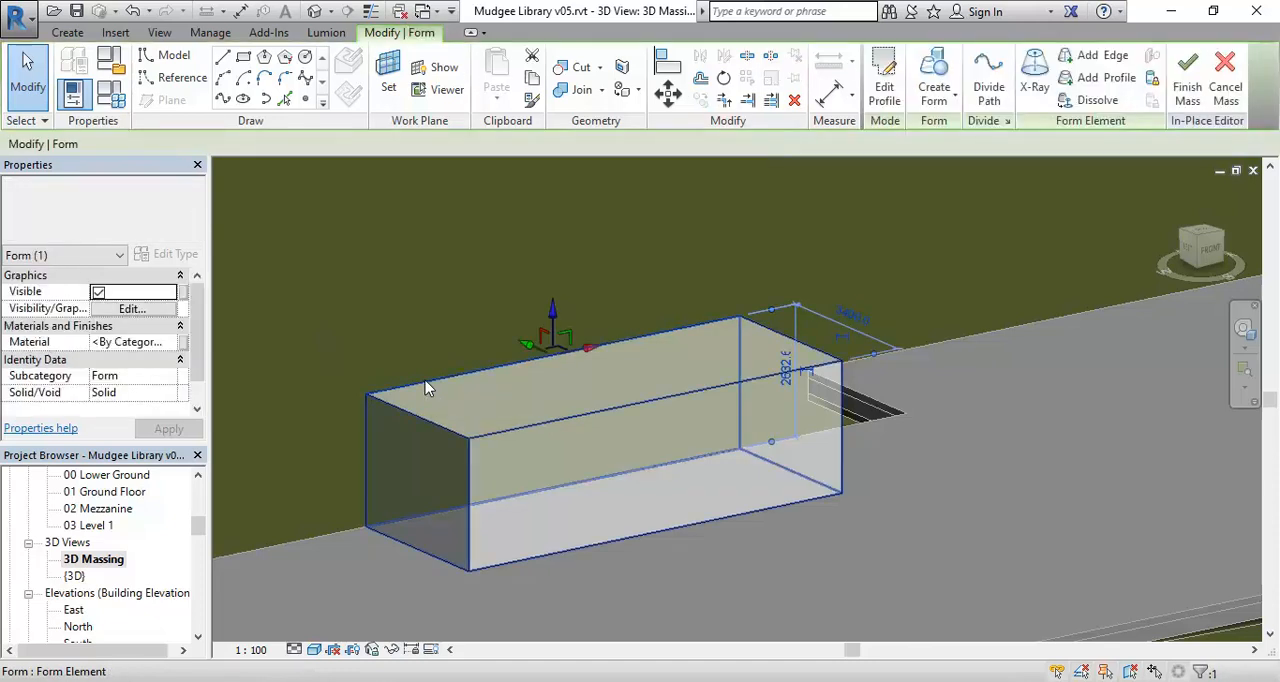
click(426, 384)
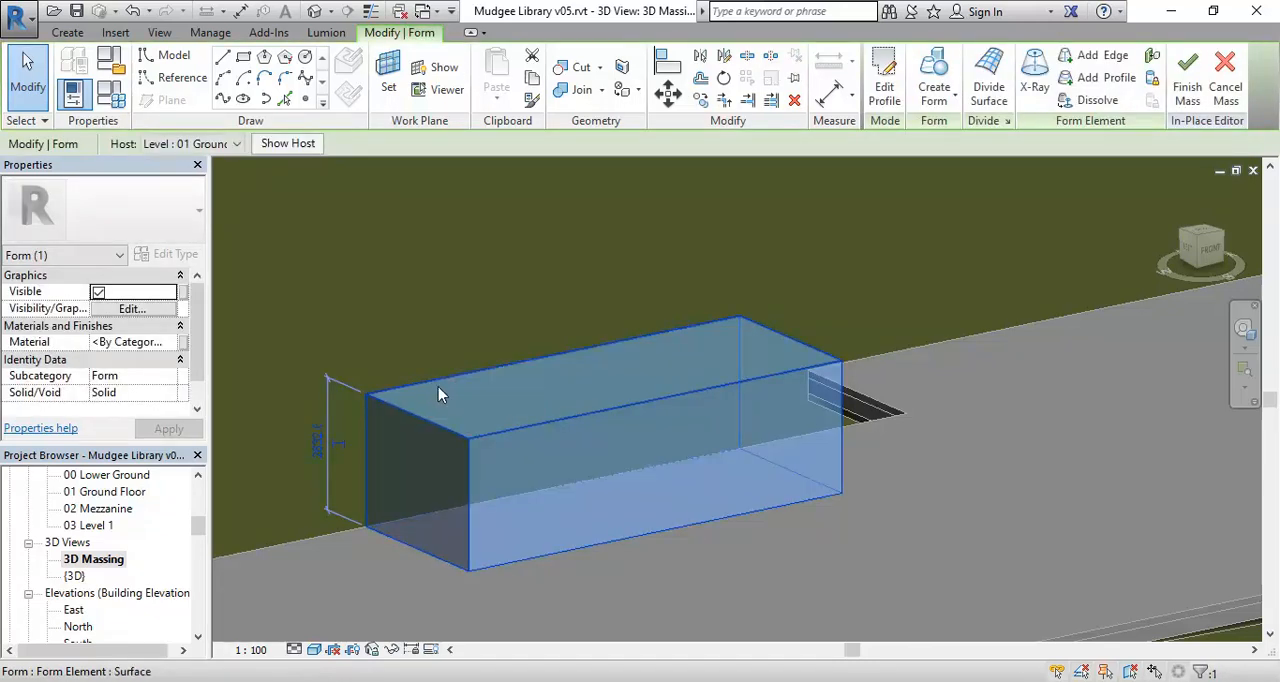
key(Tab)
key(Tab)
key(Tab)
click(439, 383)
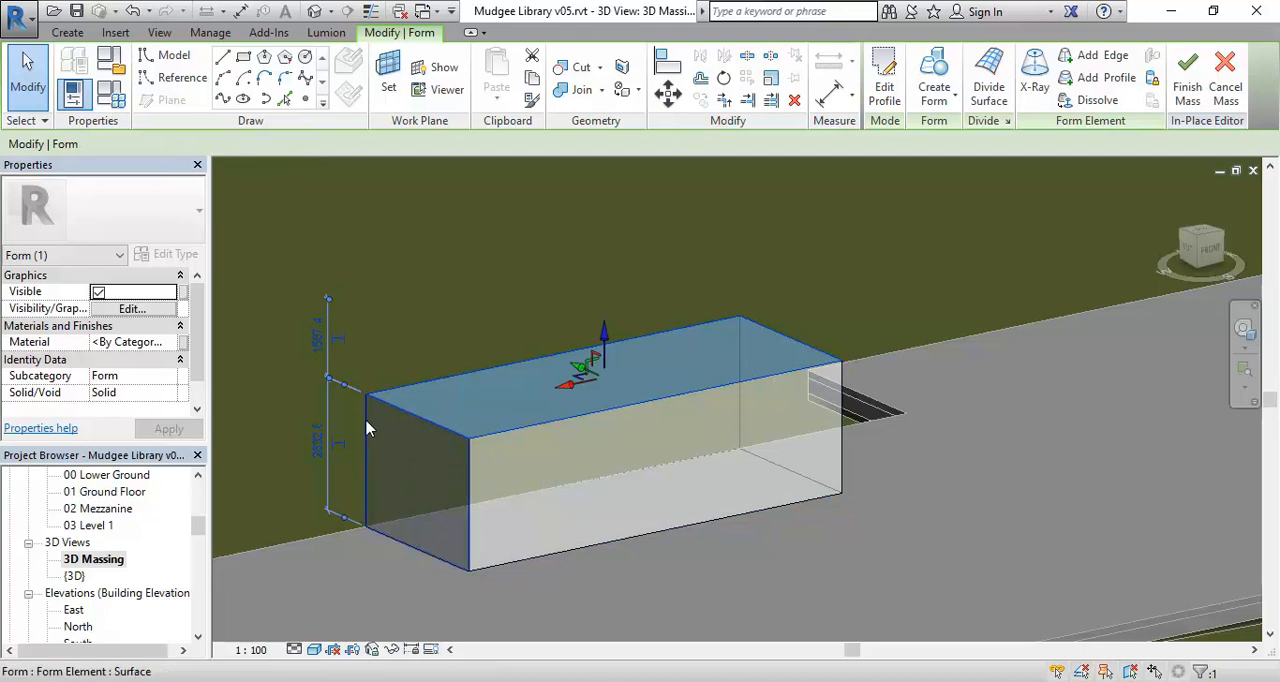
Lower the smaller form's back-left top corner vertex to about 1620 mm above its base, and undo the change.
click(365, 302)
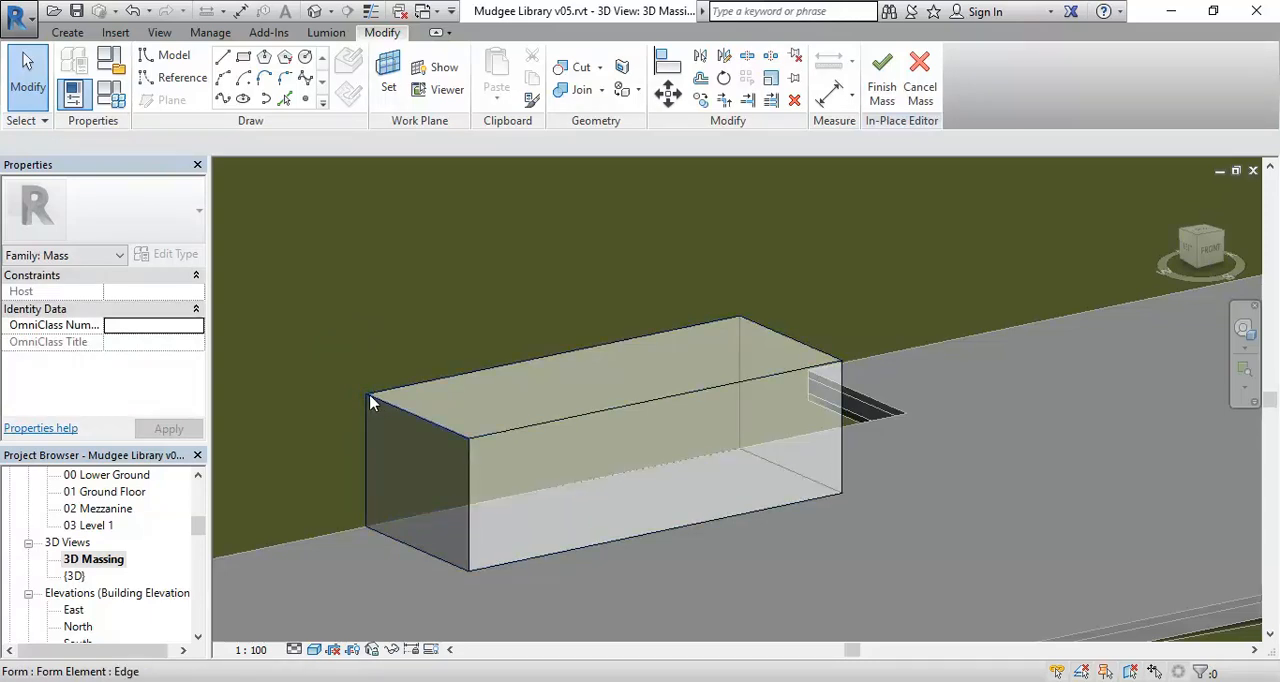
key(Tab)
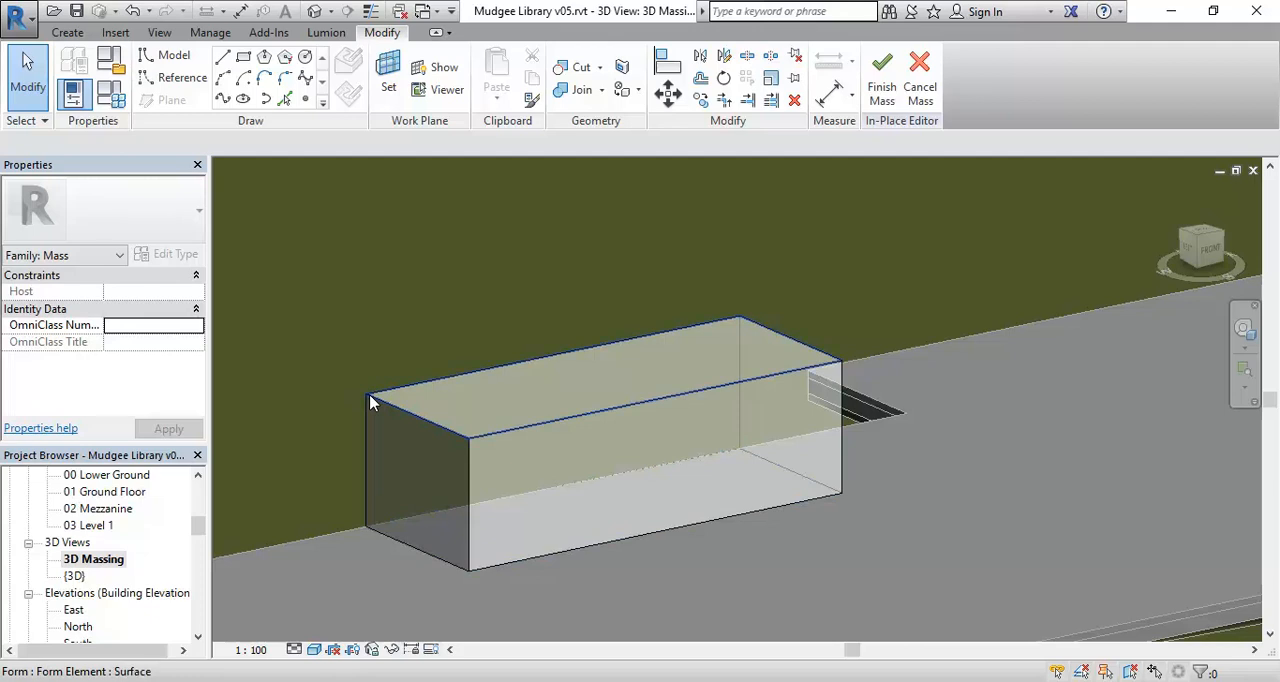
key(Tab)
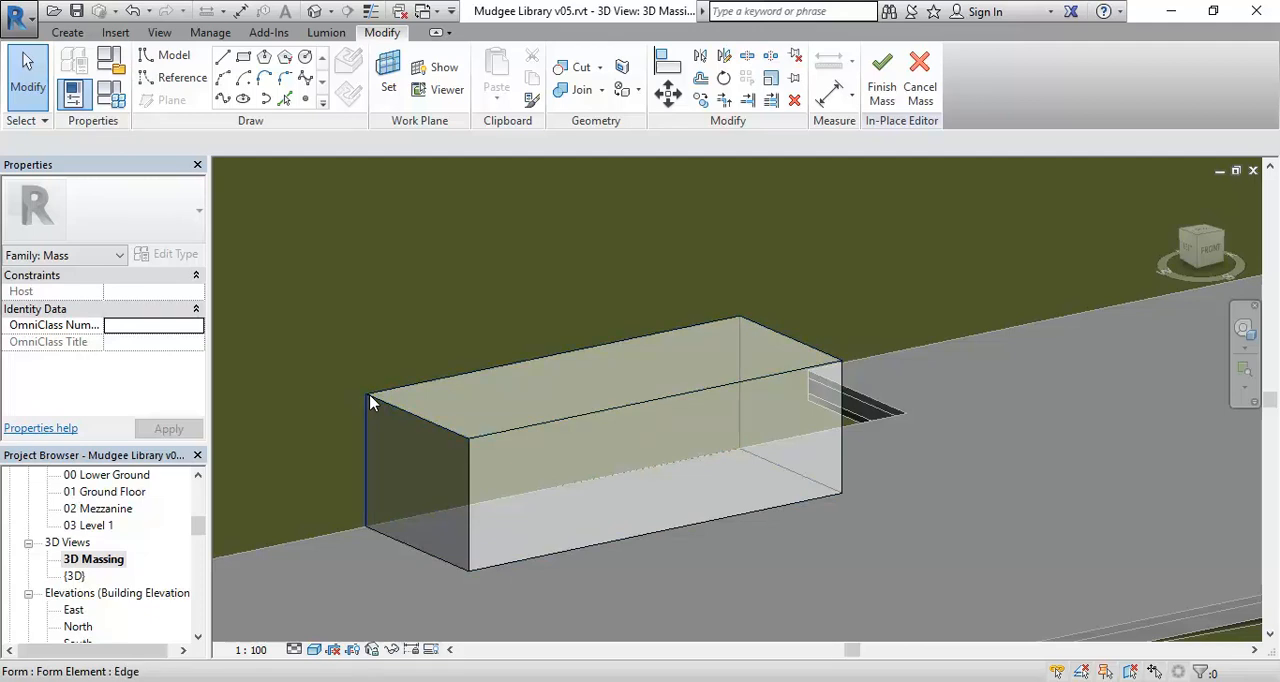
key(Tab)
key(Tab)
key(Tab)
key(Tab)
key(Tab)
key(Tab)
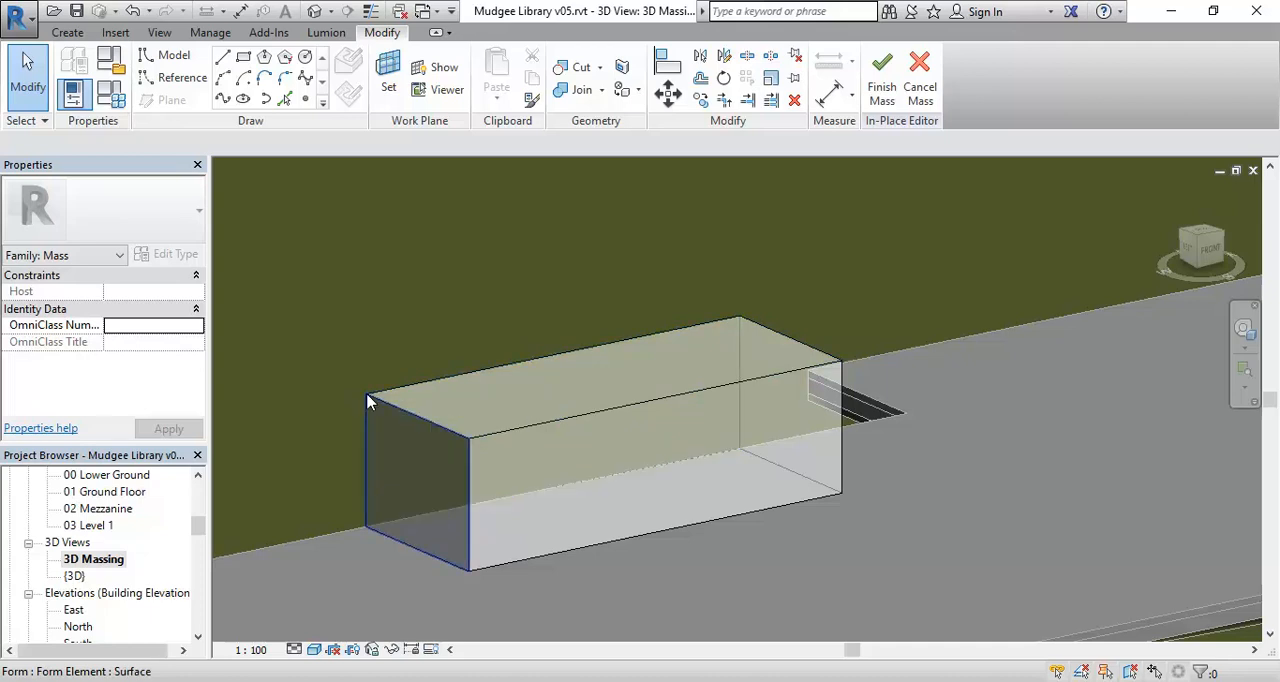
key(Tab)
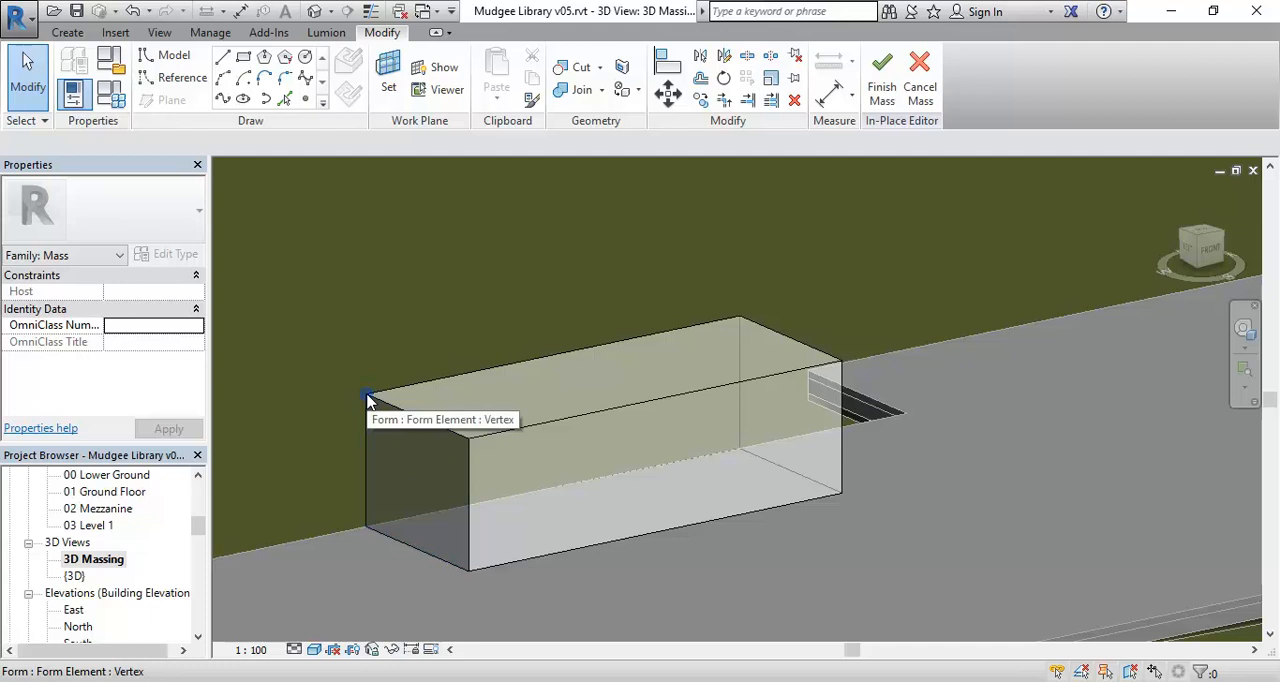
click(368, 397)
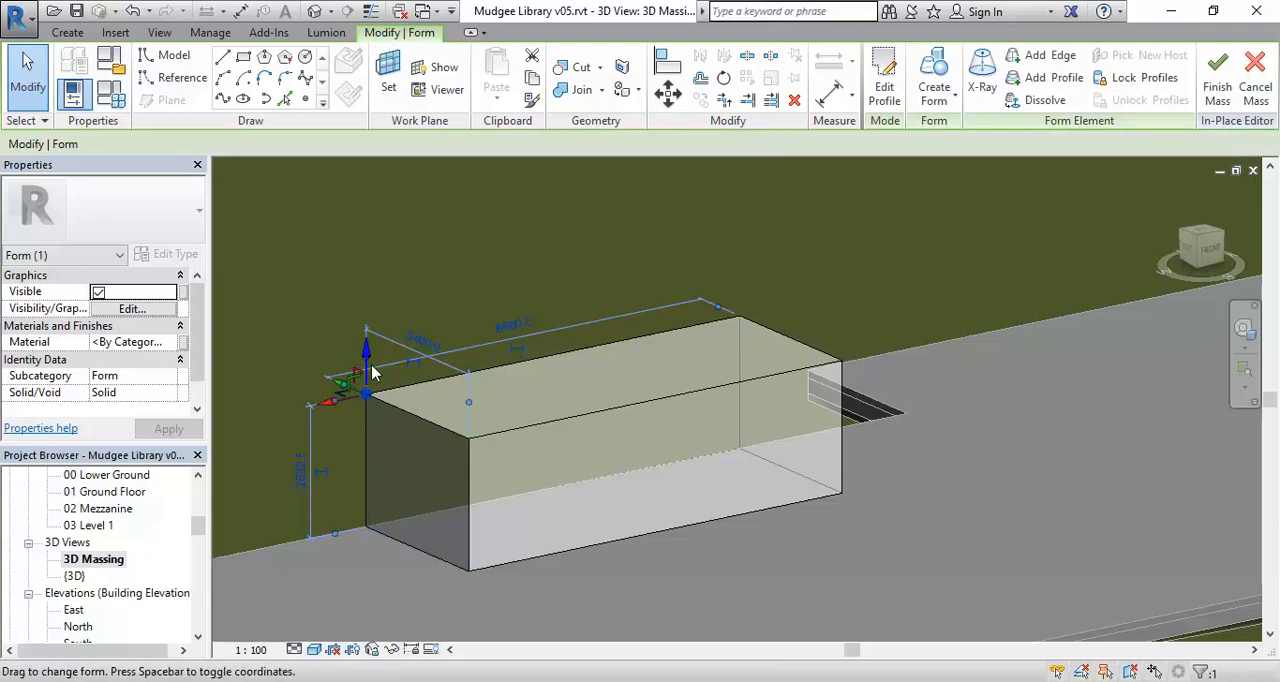
drag(367, 357, 365, 420)
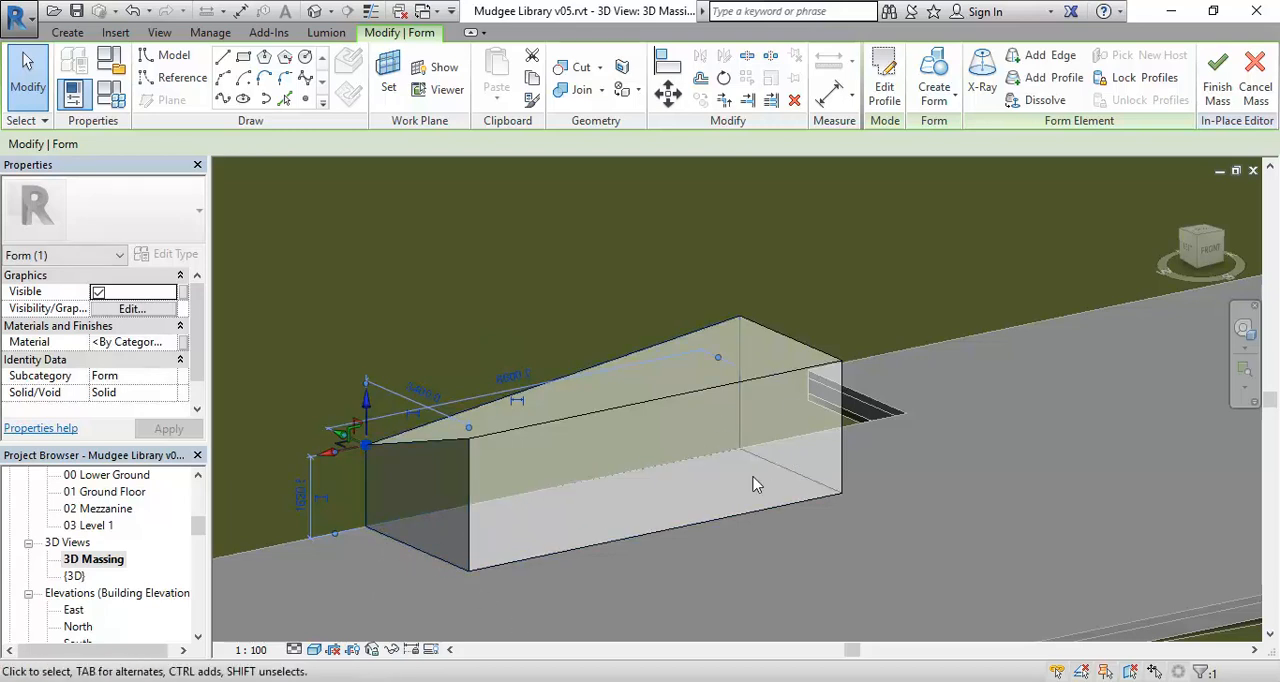
click(137, 17)
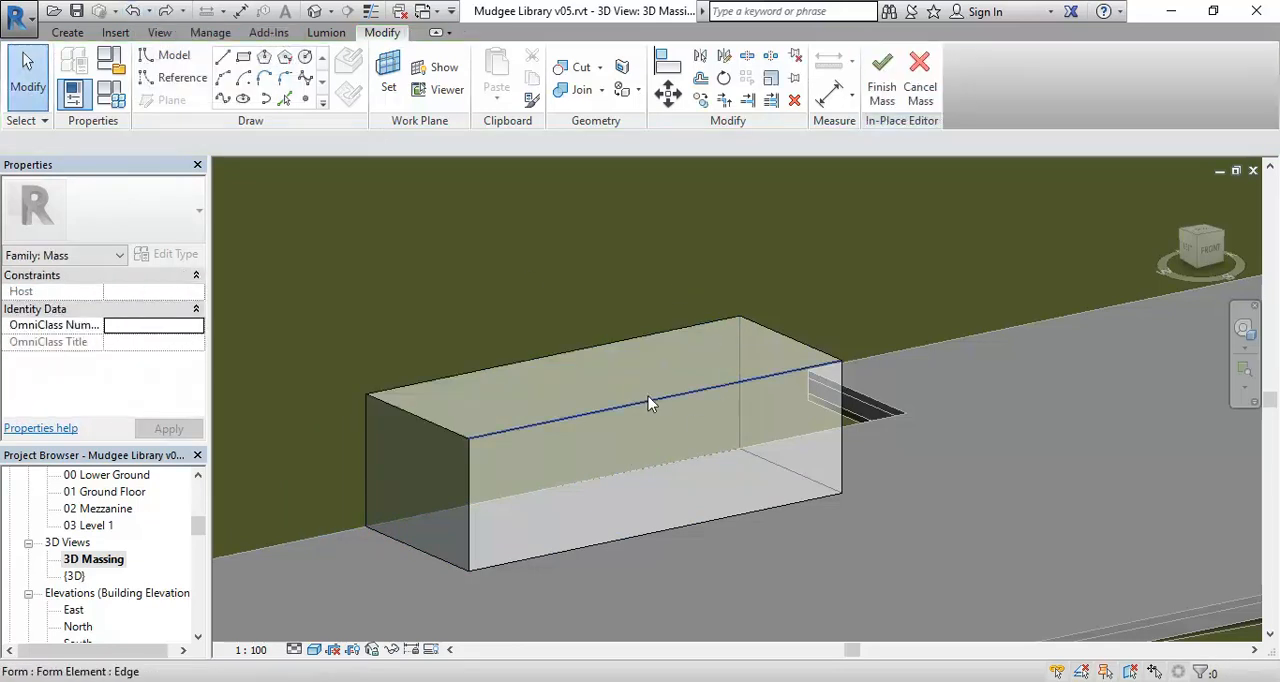
Select the smaller form's top face to inspect its 3D control arrows, and clear the selection.
click(433, 430)
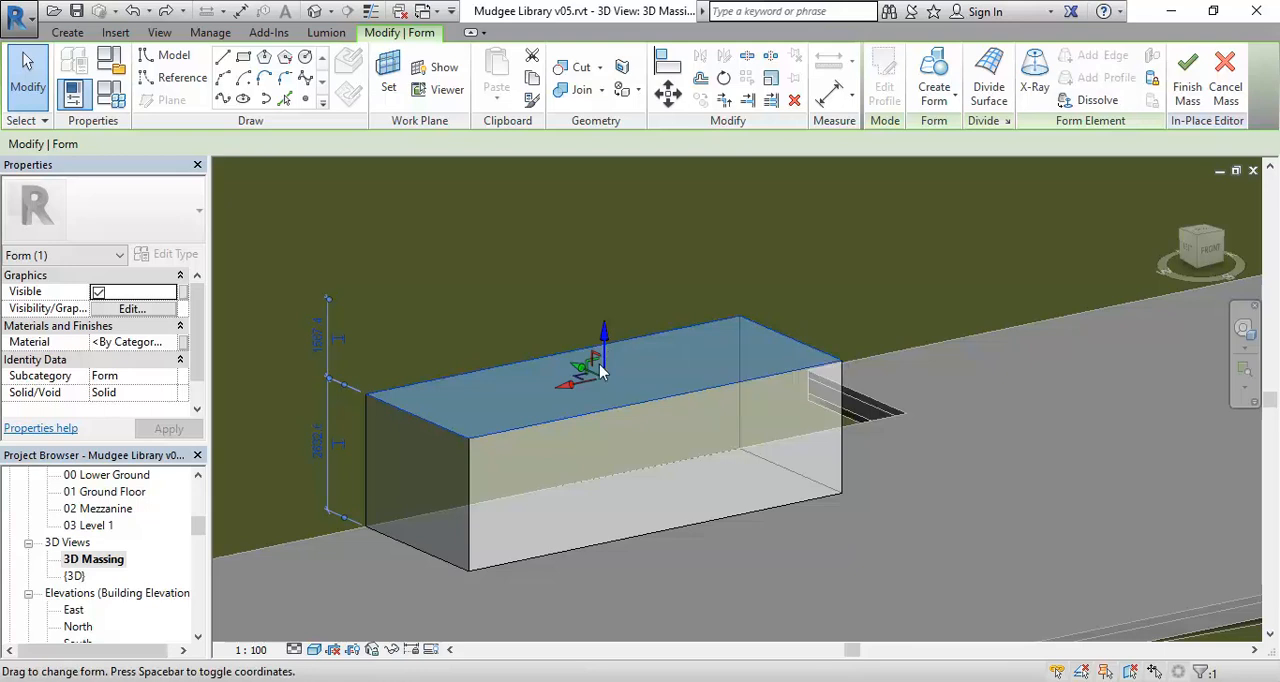
scroll(500, 363, up, 1)
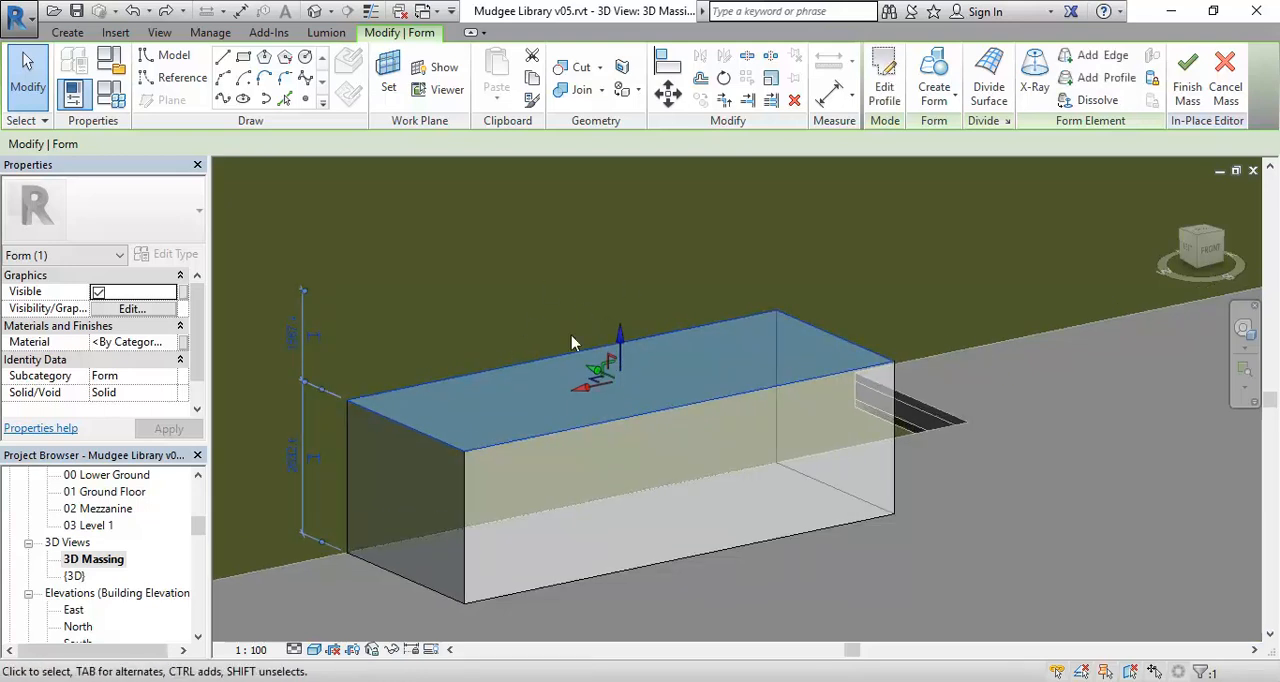
scroll(548, 355, up, 1)
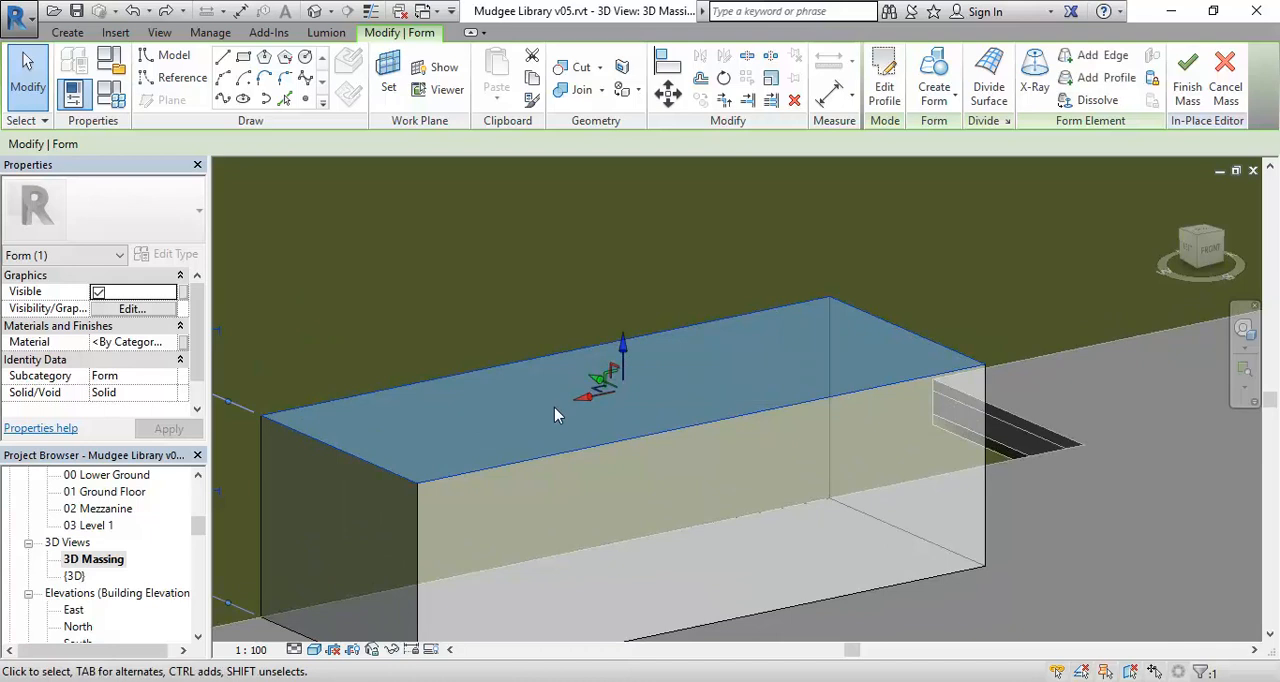
scroll(555, 409, down, 1)
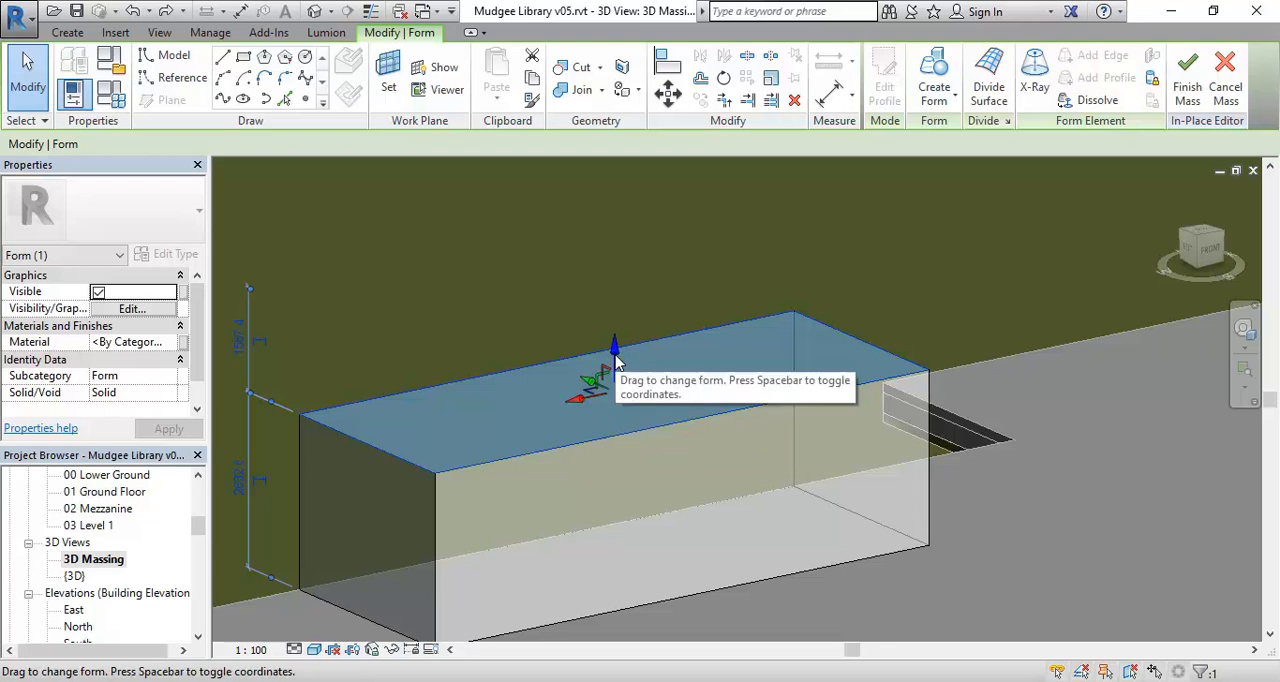
click(598, 430)
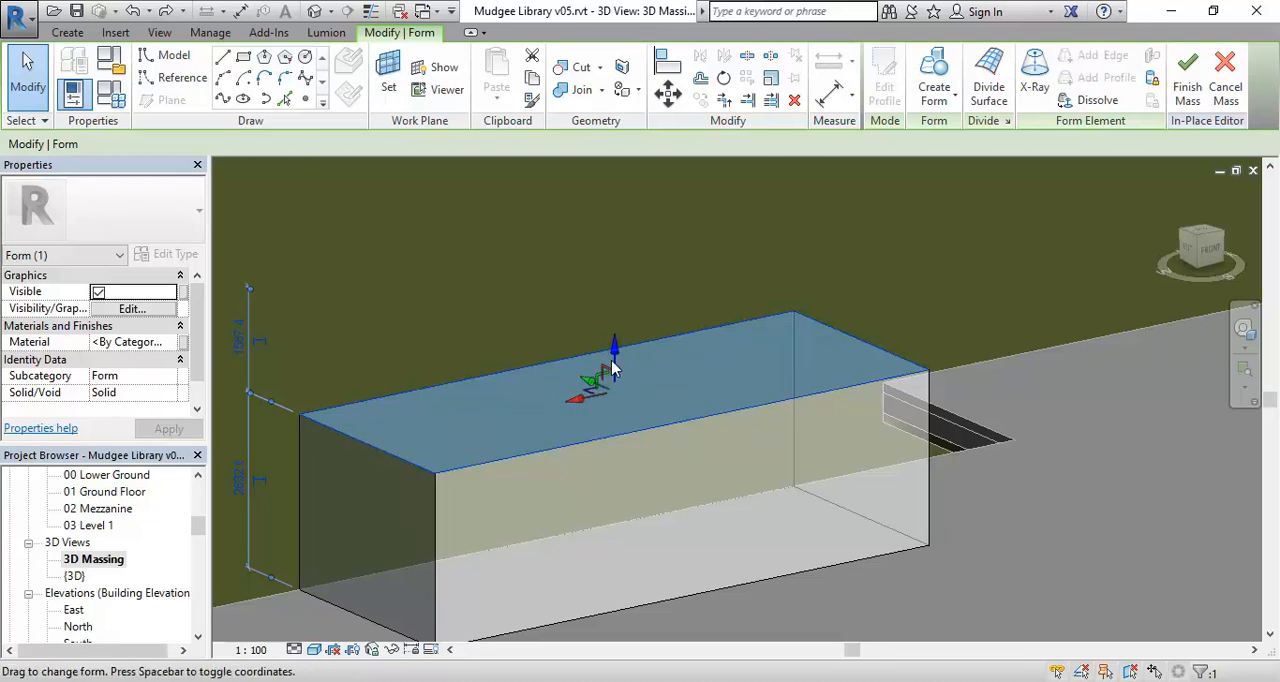
click(630, 450)
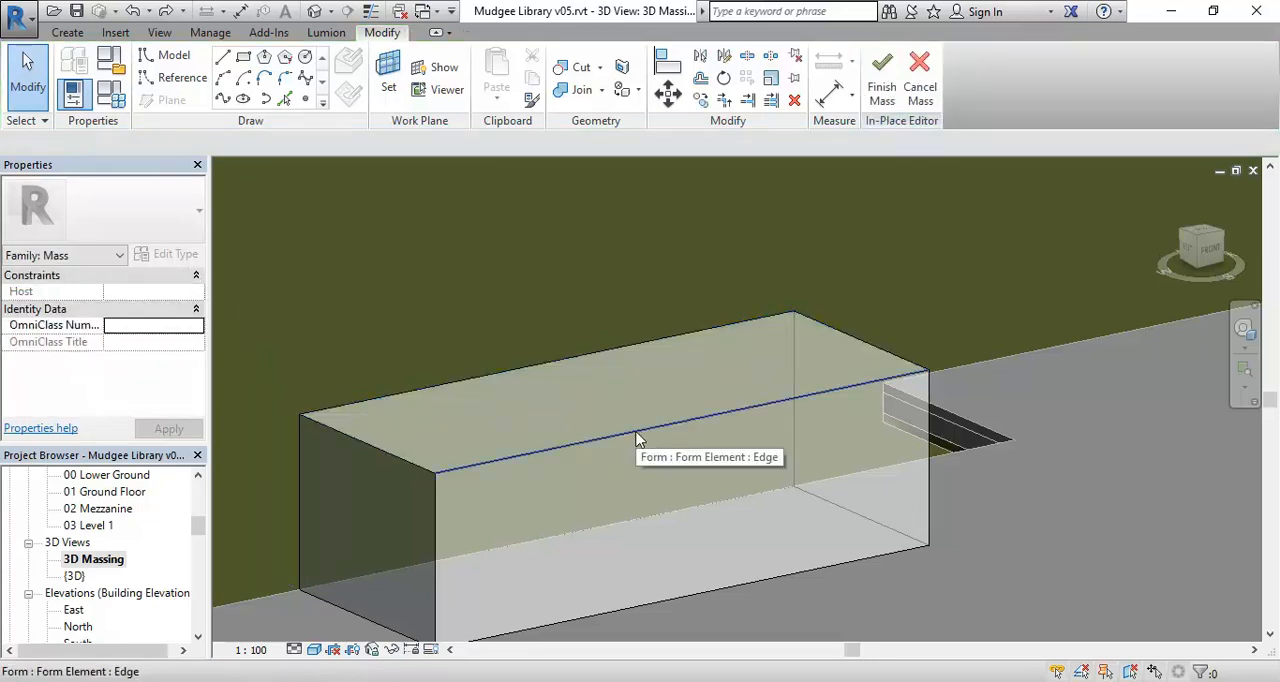
Raise the smaller form's top face to about 3230 mm above its base and slide it horizontally to skew the form.
click(535, 370)
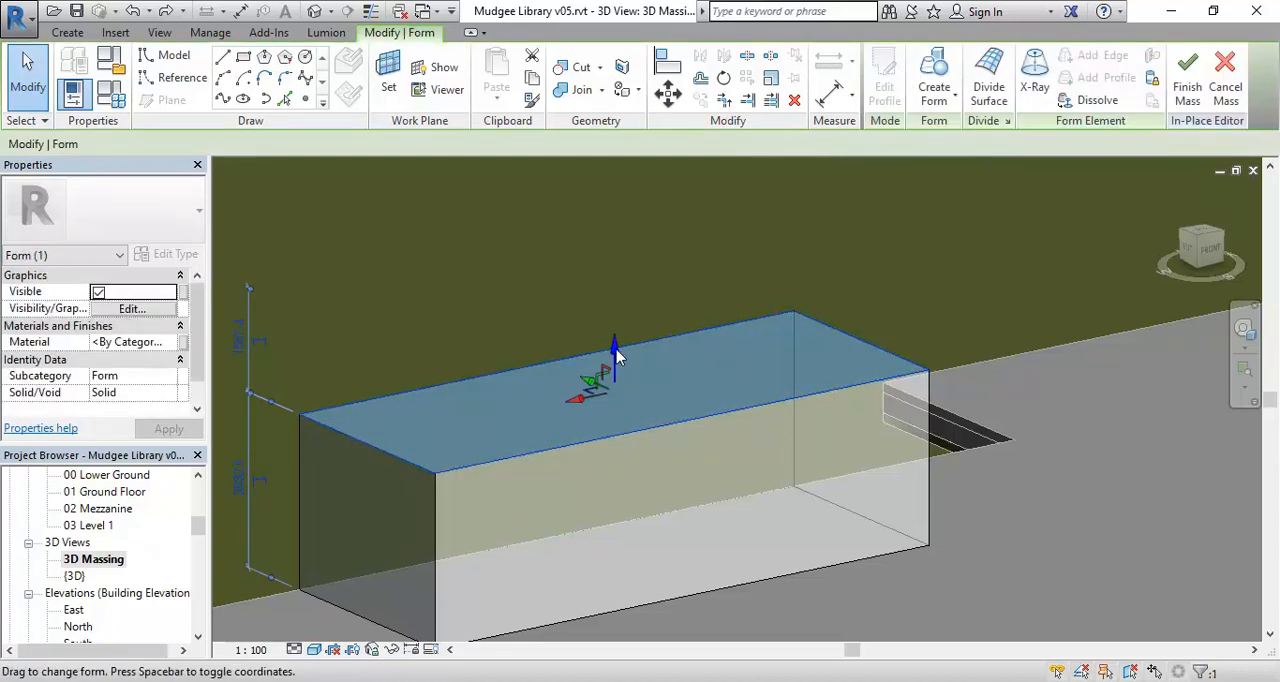
drag(614, 350, 611, 310)
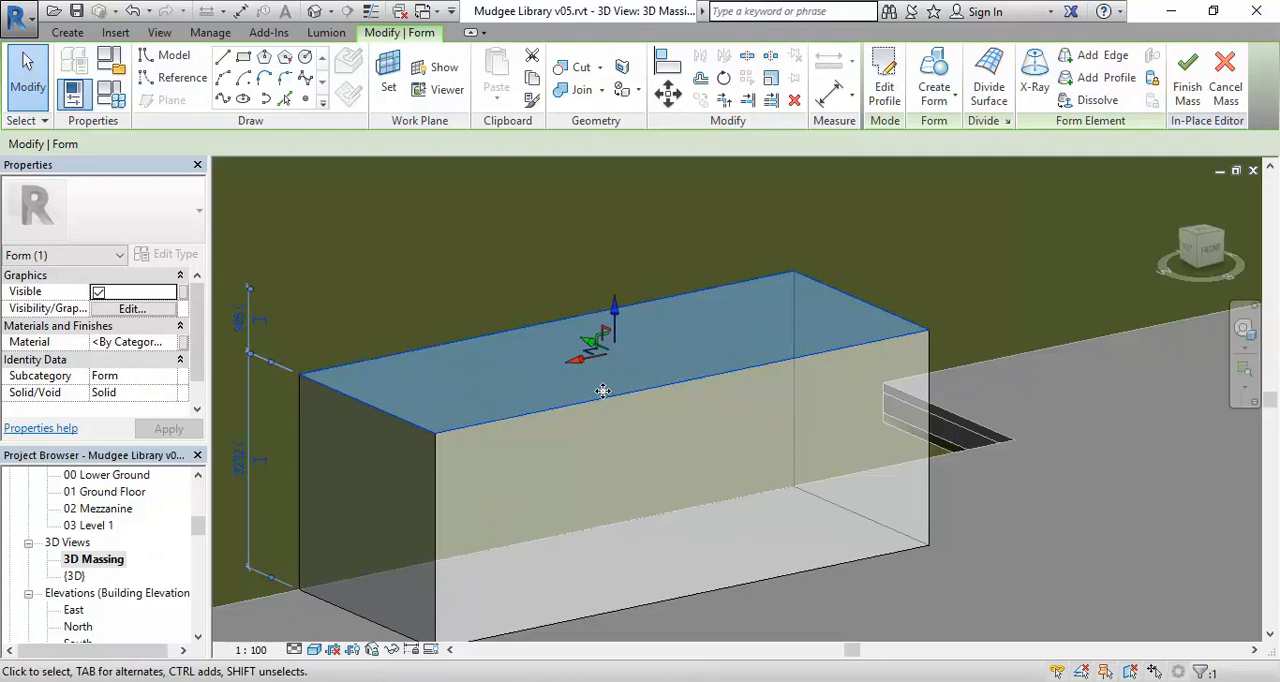
drag(575, 366, 702, 345)
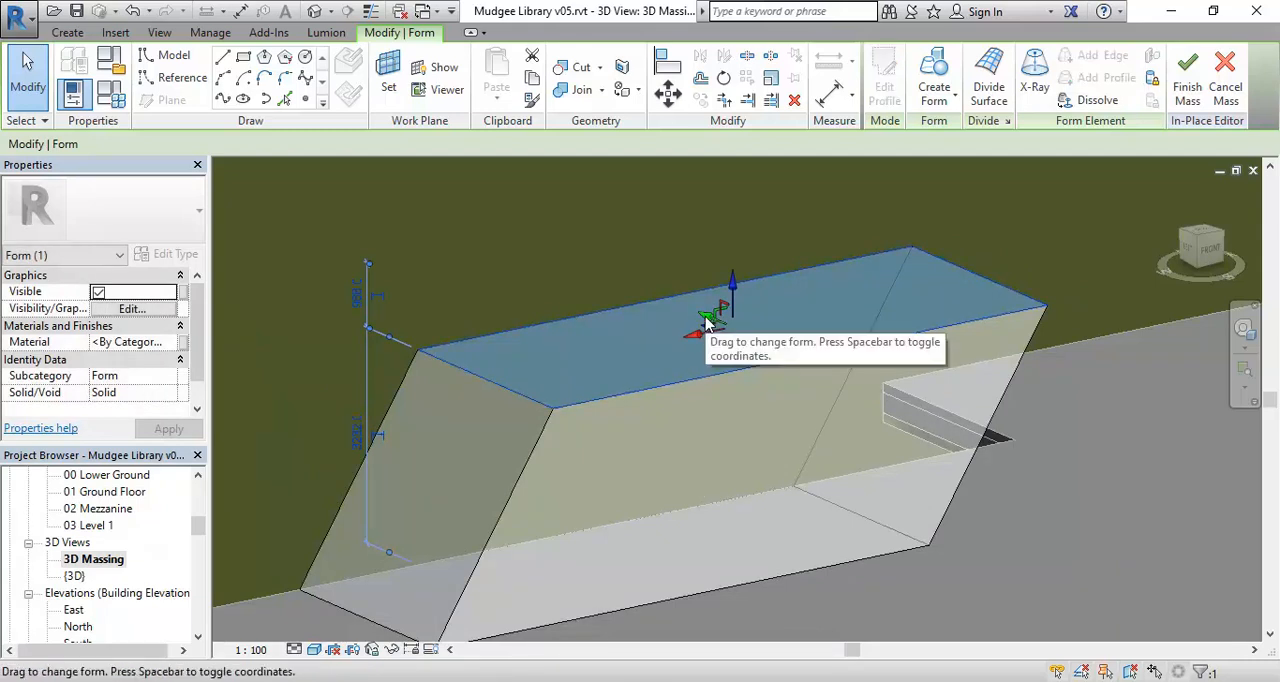
drag(706, 322, 776, 357)
shift+middle_drag(809, 522, 784, 488)
drag(762, 377, 690, 410)
shift+middle_drag(725, 520, 765, 478)
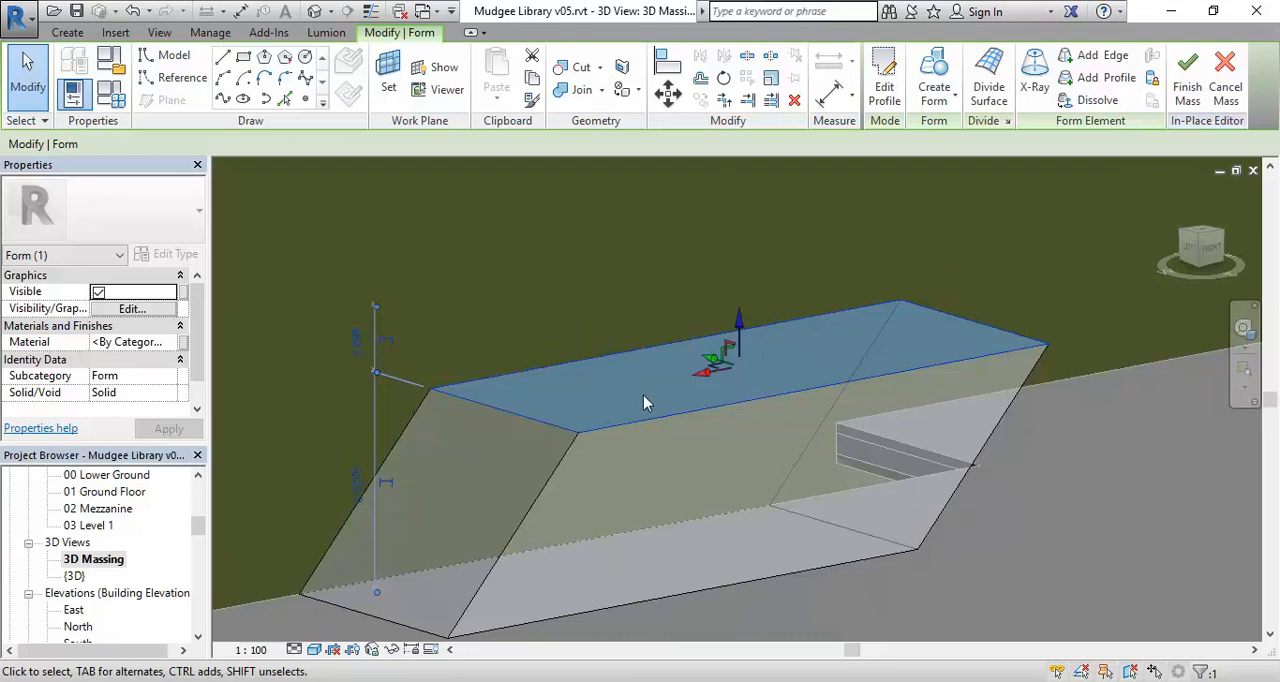
Undo the height and sideways changes made to the smaller form's top face.
click(133, 11)
click(133, 11)
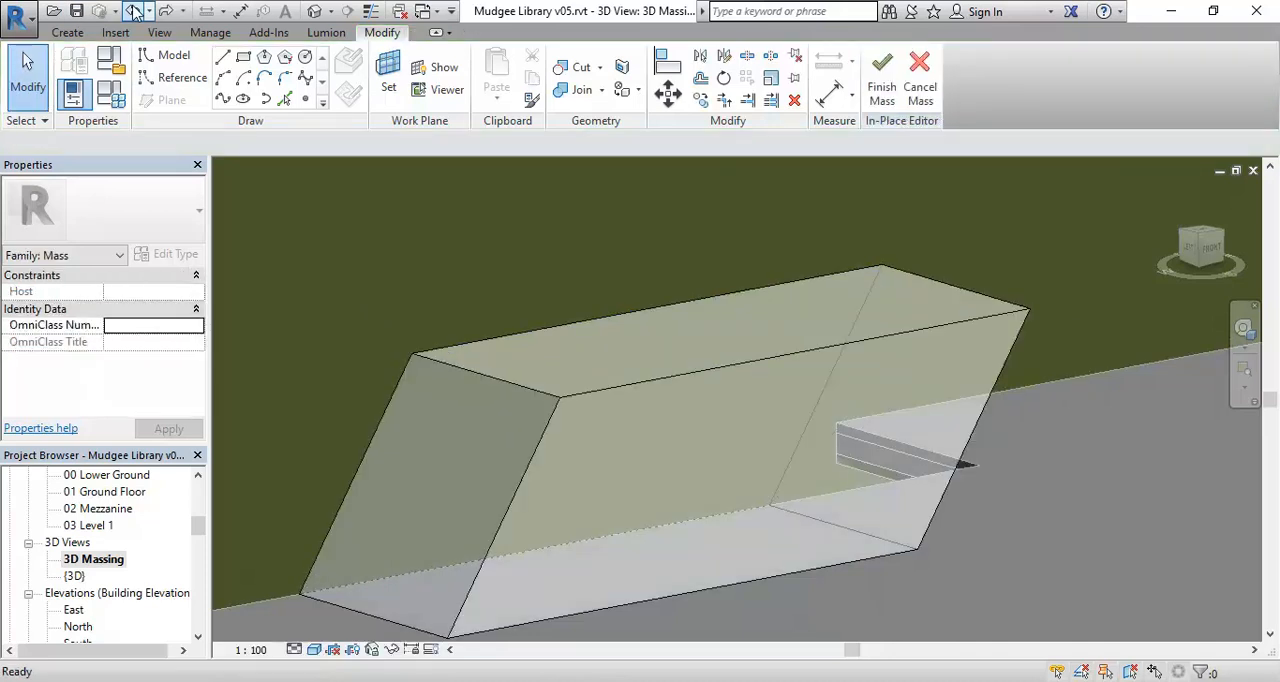
click(133, 11)
scroll(600, 440, down, 3)
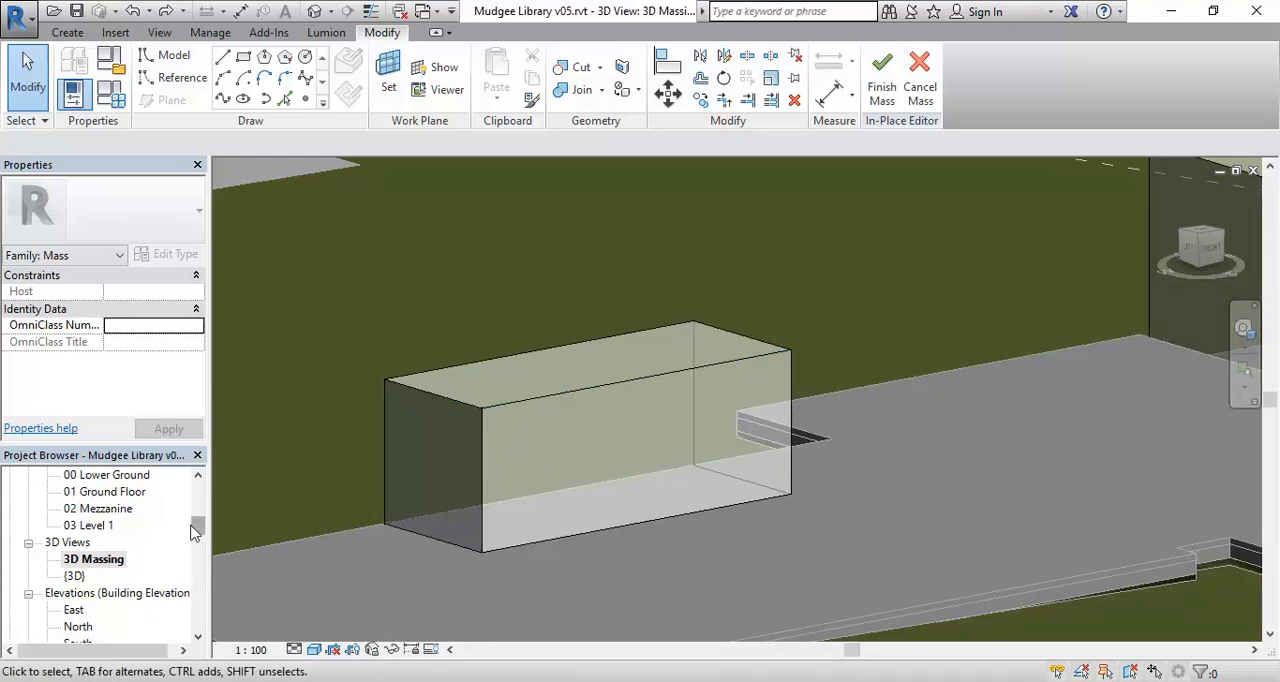
In the Section 1 view, lower the smaller form's front top edge to the 02 Mezzanine level at 2400 mm, and undo the change.
drag(200, 524, 204, 549)
double_click(88, 559)
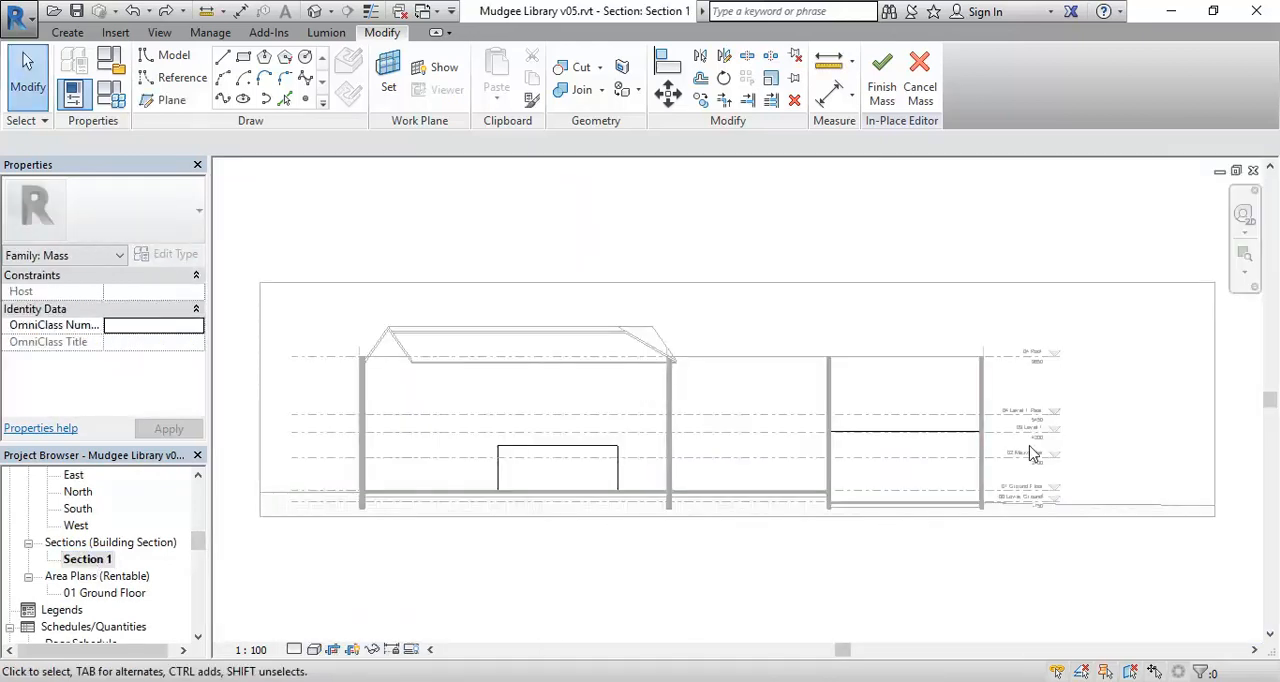
scroll(1031, 453, up, 7)
scroll(523, 483, down, 1)
middle_drag(523, 483, 891, 440)
middle_drag(483, 478, 926, 477)
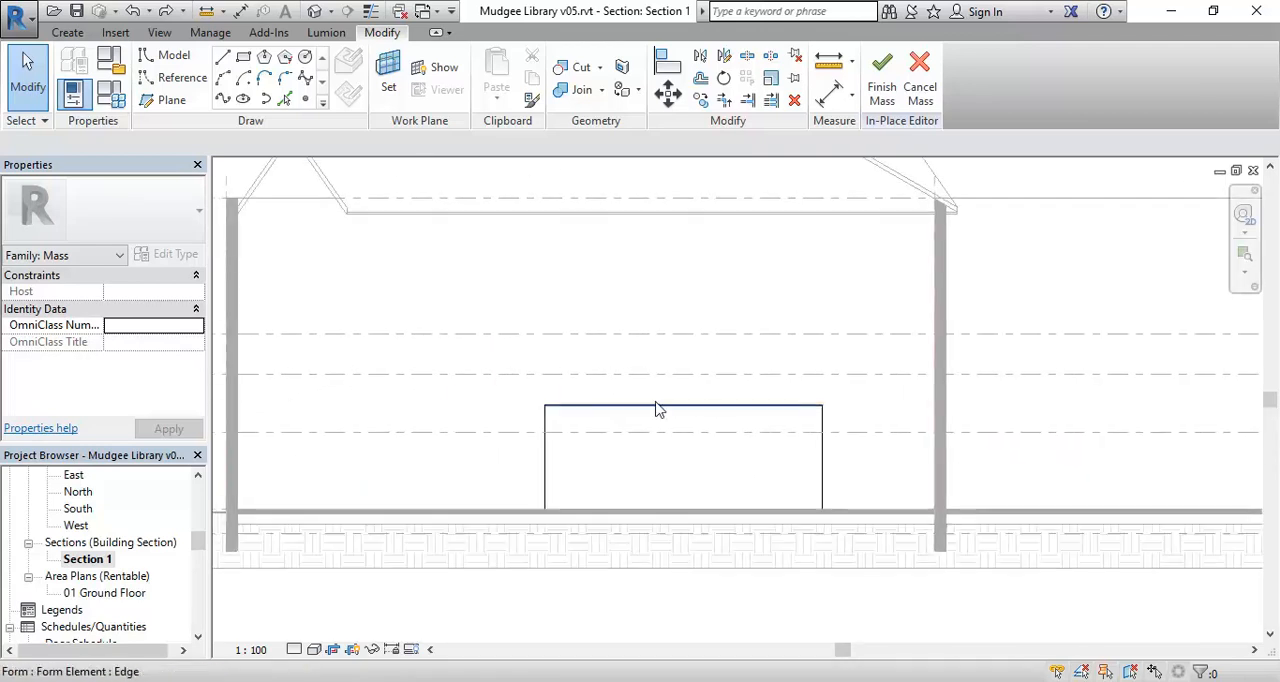
scroll(645, 413, up, 3)
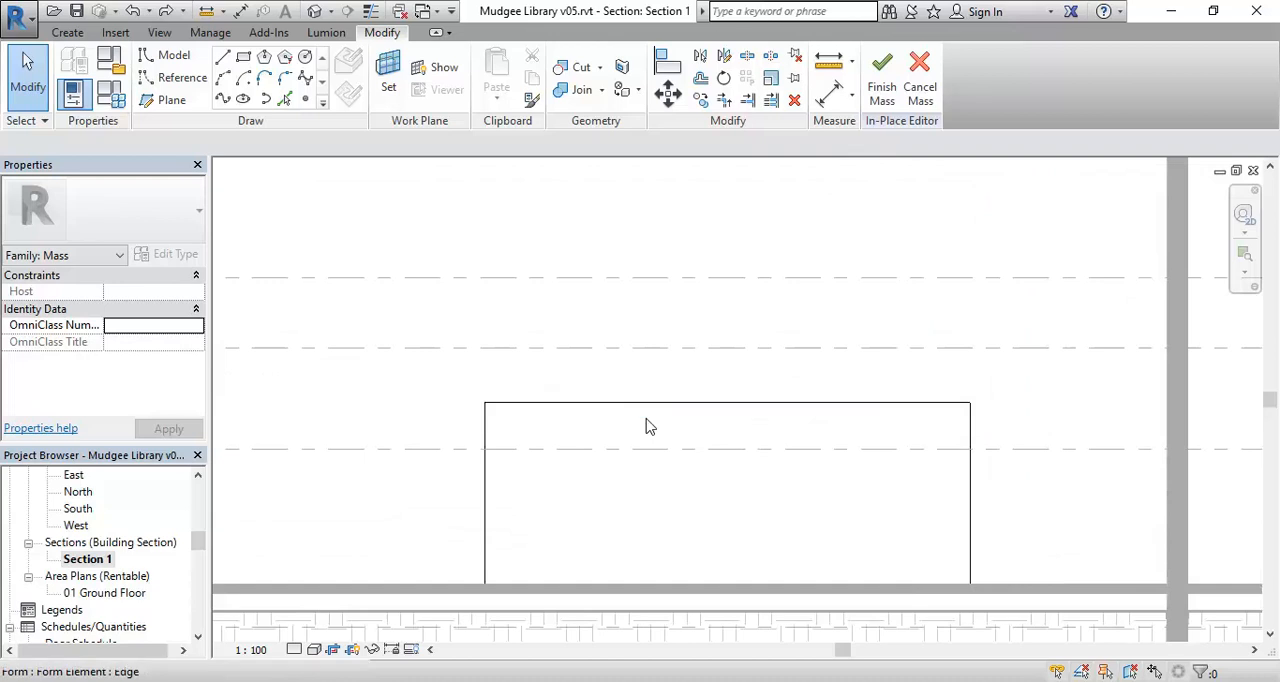
middle_drag(630, 413, 634, 425)
scroll(626, 415, up, 2)
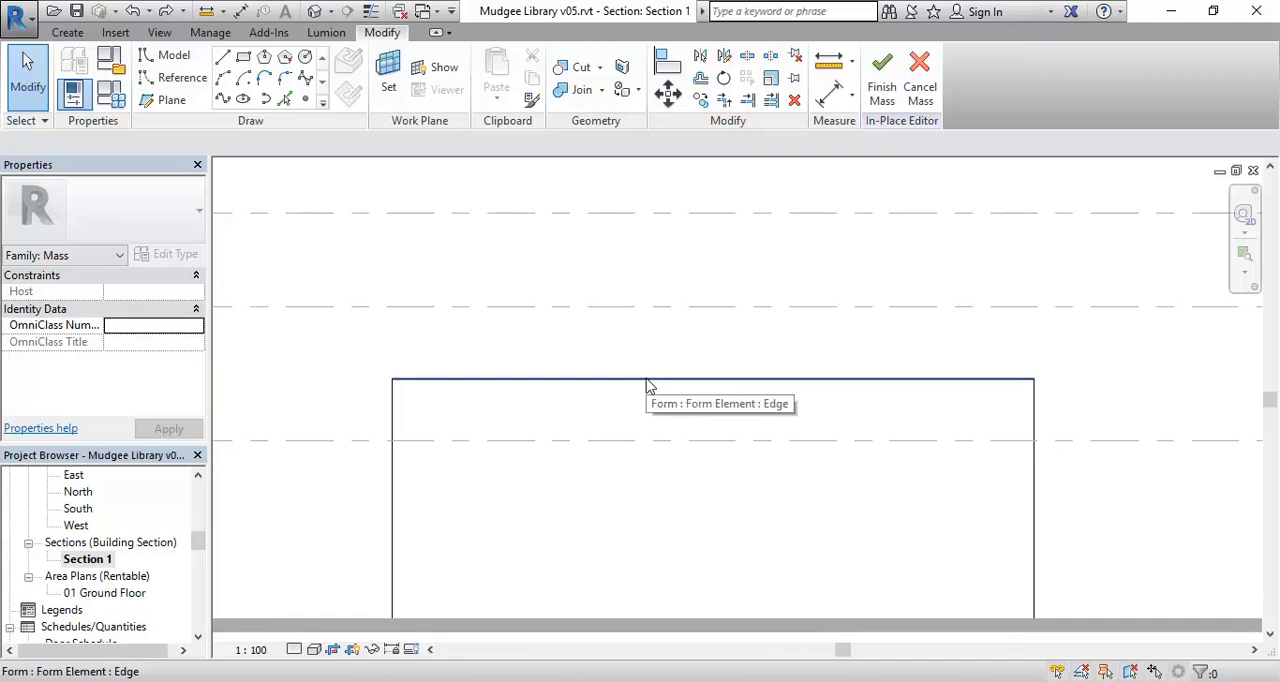
scroll(646, 384, down, 3)
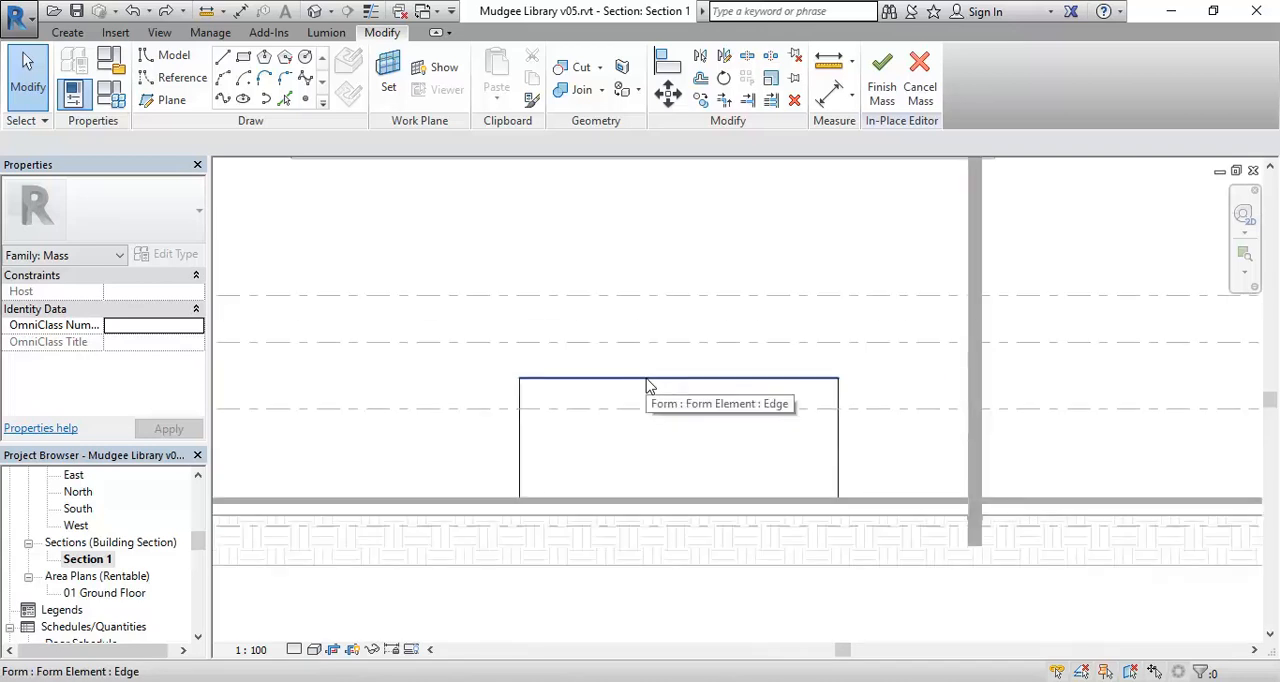
click(648, 385)
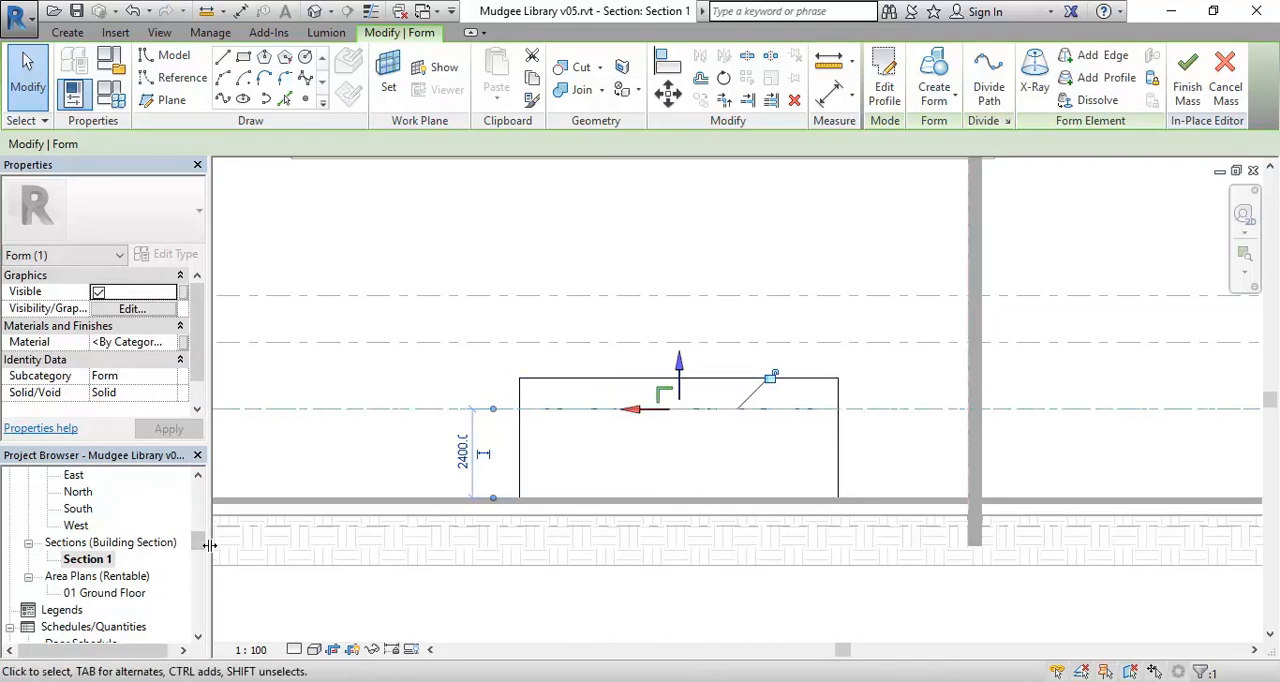
click(1253, 170)
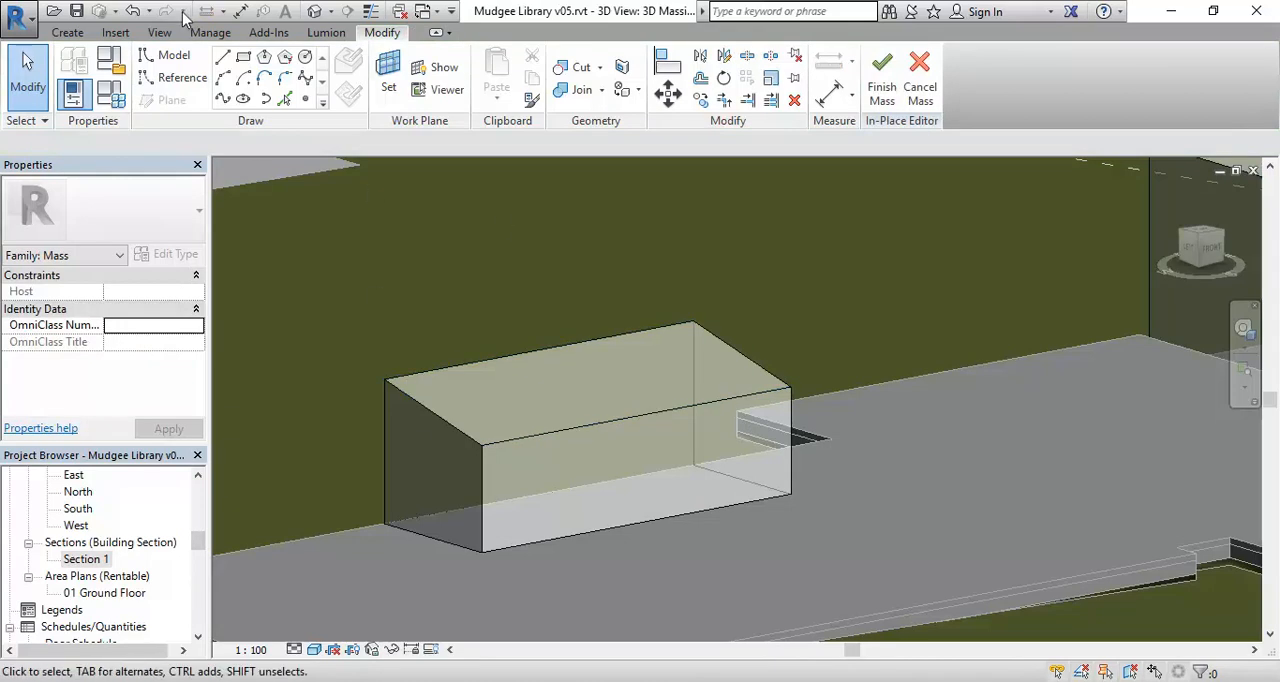
click(137, 17)
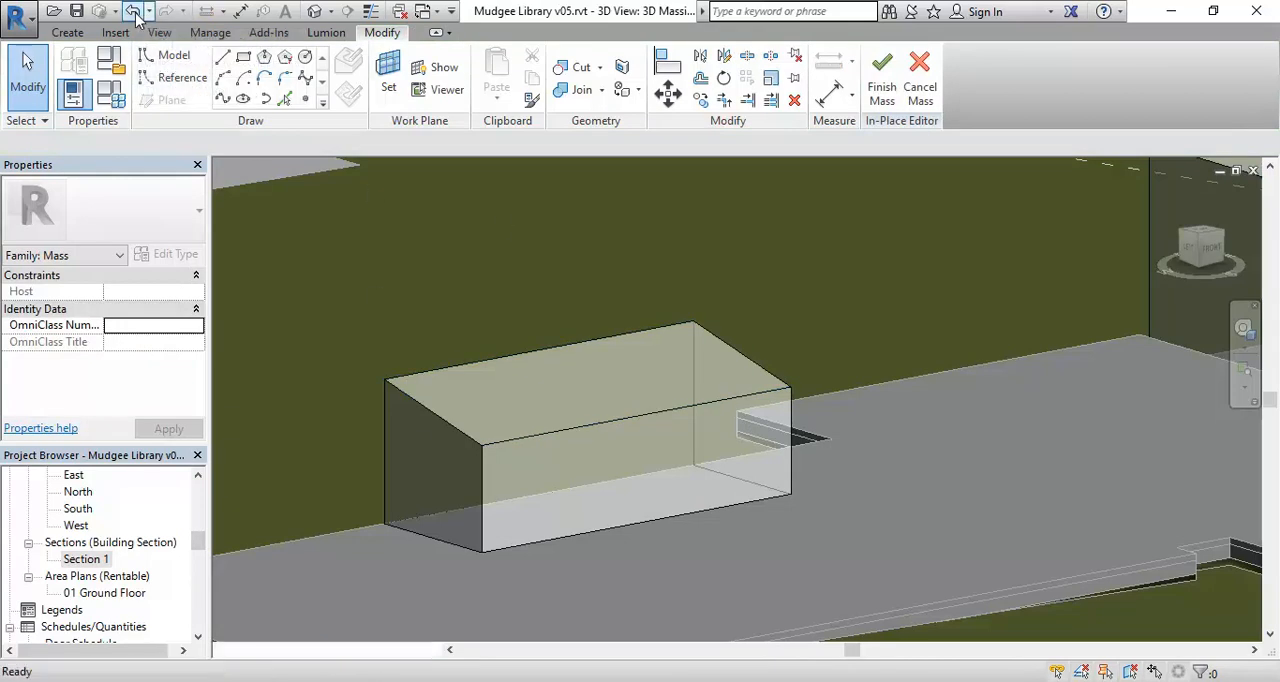
Open the Section 1 view and select the smaller form's top face among the overlapping form elements.
double_click(90, 559)
scroll(528, 431, up, 5)
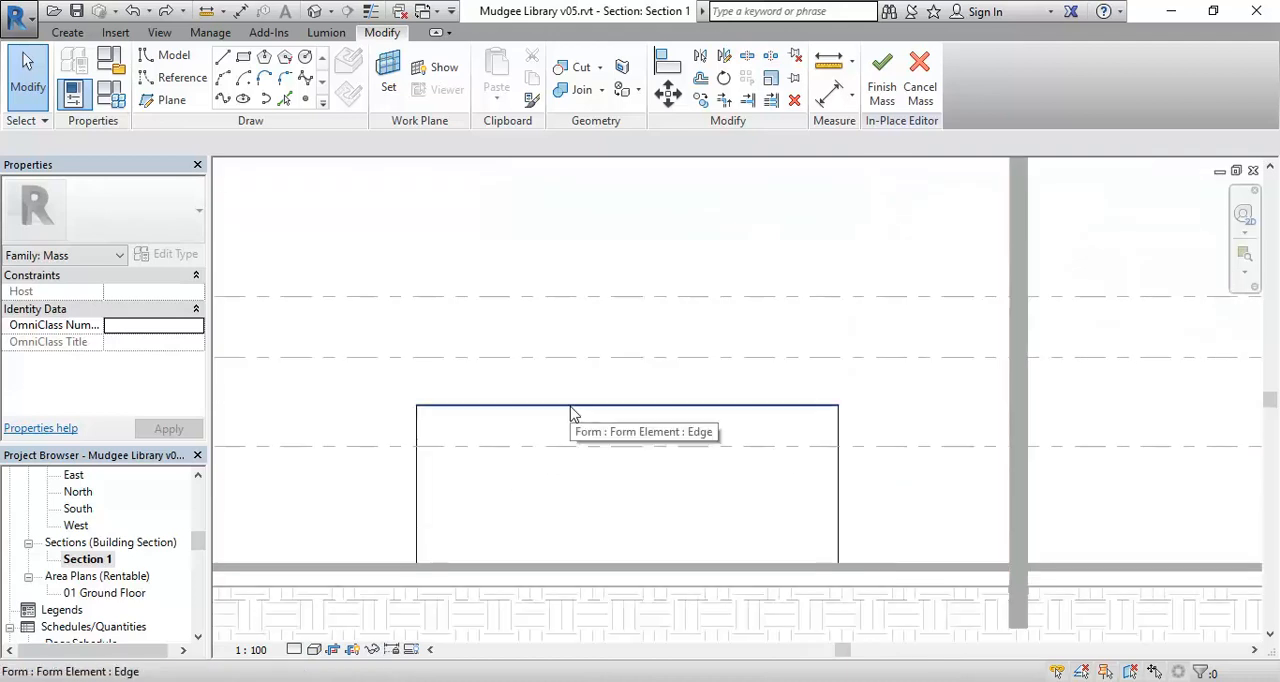
middle_drag(572, 412, 537, 398)
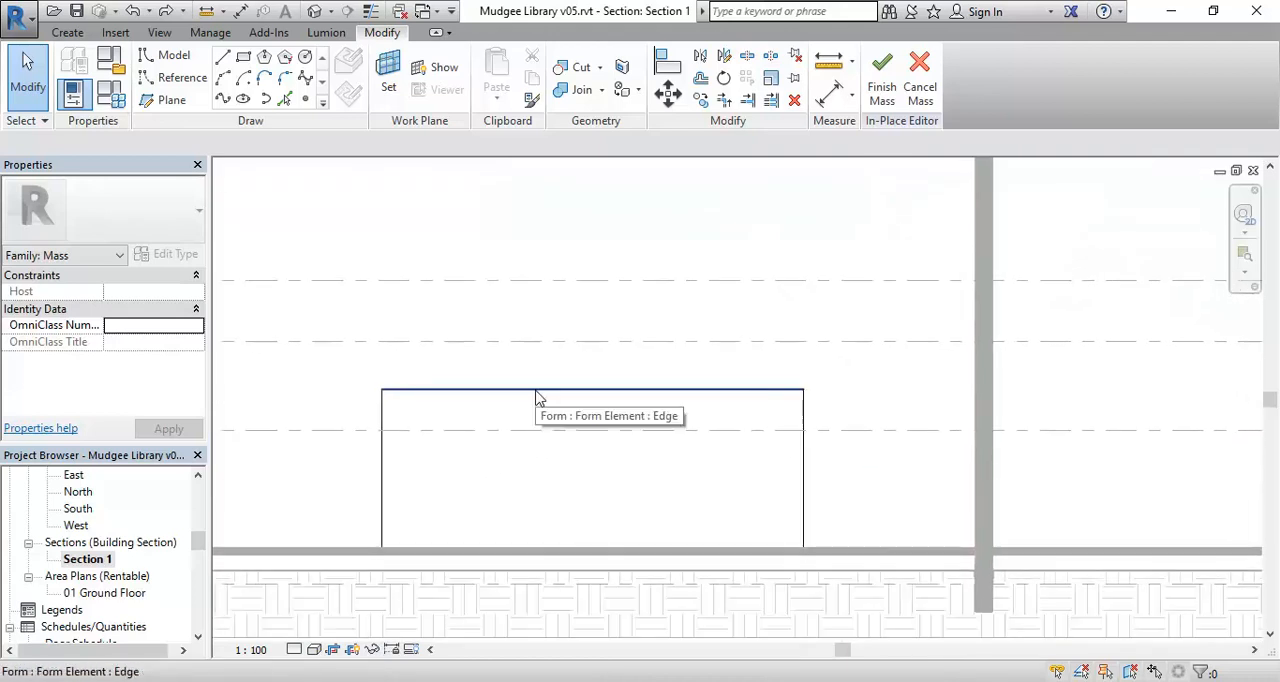
key(Tab)
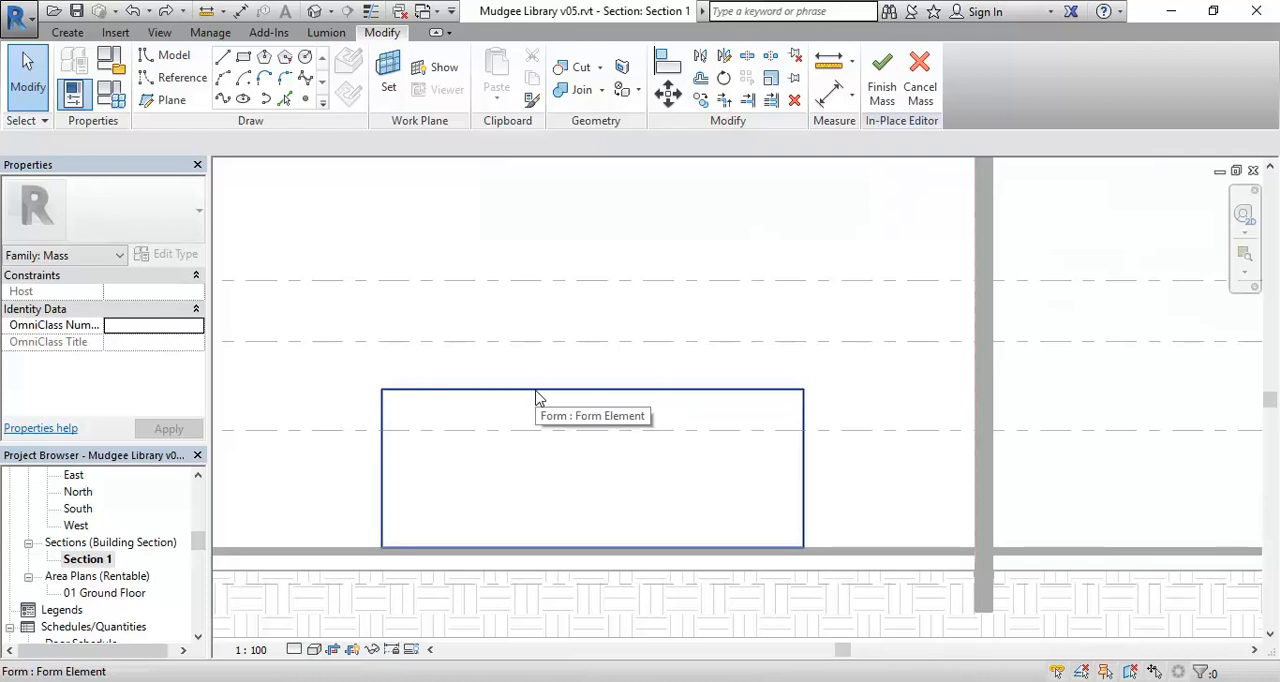
key(Tab)
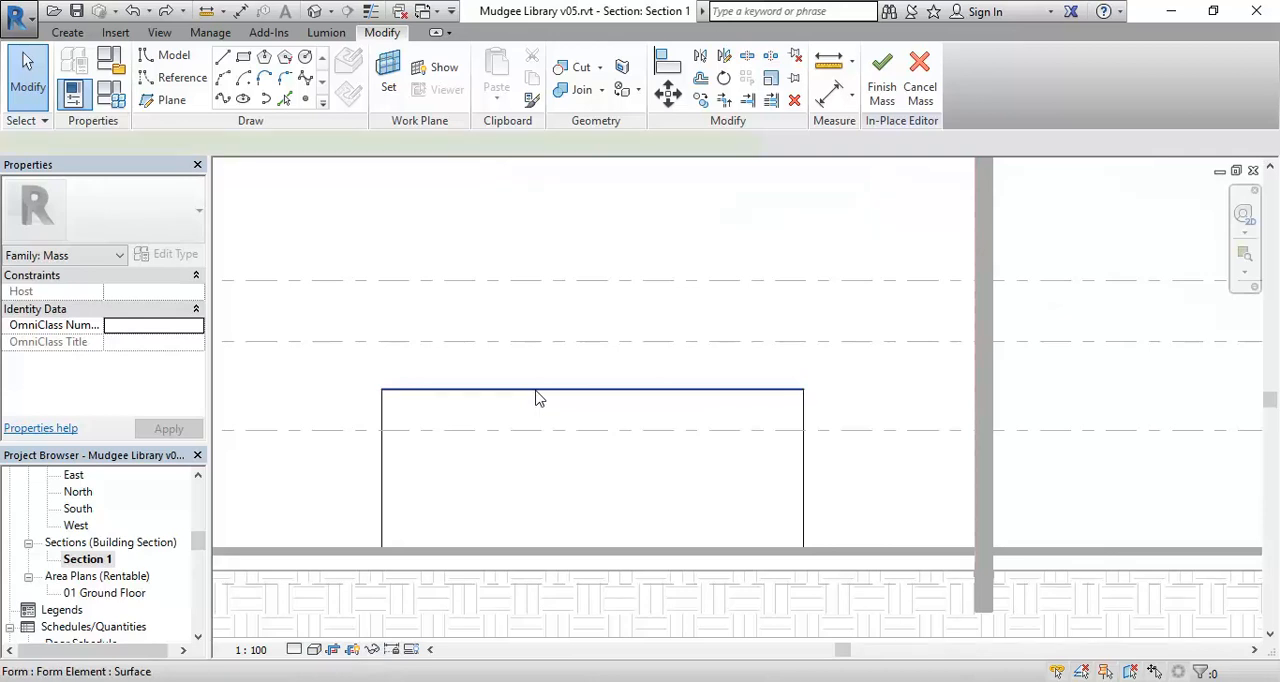
click(537, 398)
Raise the smaller form's top face to the 03 Level 1 line at 4200 mm in the section.
scroll(586, 491, down, 3)
middle_drag(617, 484, 443, 508)
scroll(968, 434, up, 4)
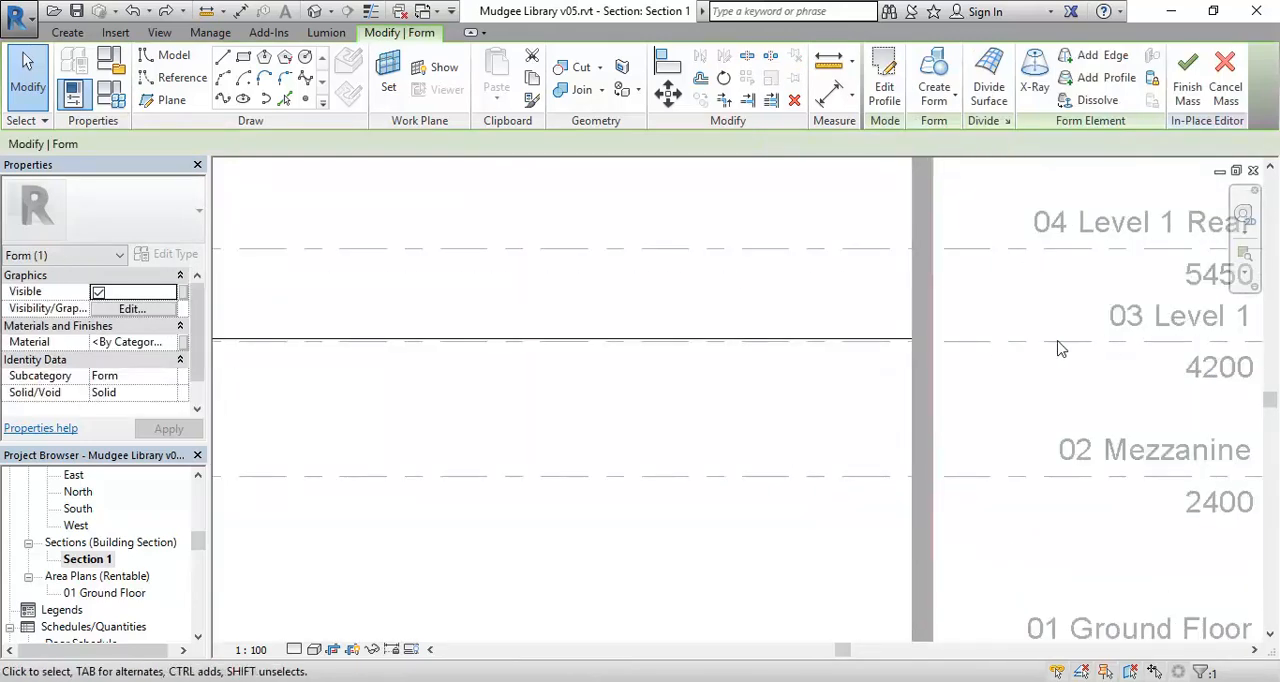
scroll(606, 416, down, 5)
middle_drag(429, 390, 1160, 401)
middle_drag(382, 376, 725, 379)
scroll(725, 377, up, 1)
scroll(730, 370, up, 3)
drag(790, 381, 793, 313)
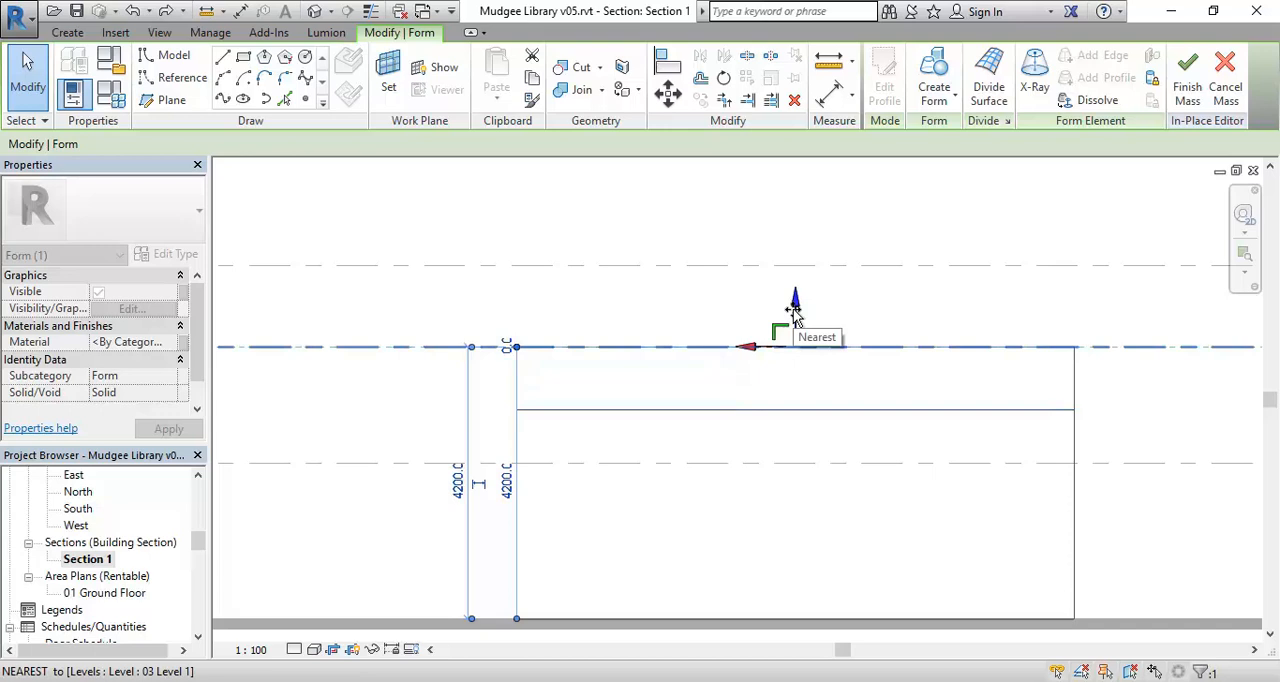
drag(793, 313, 793, 313)
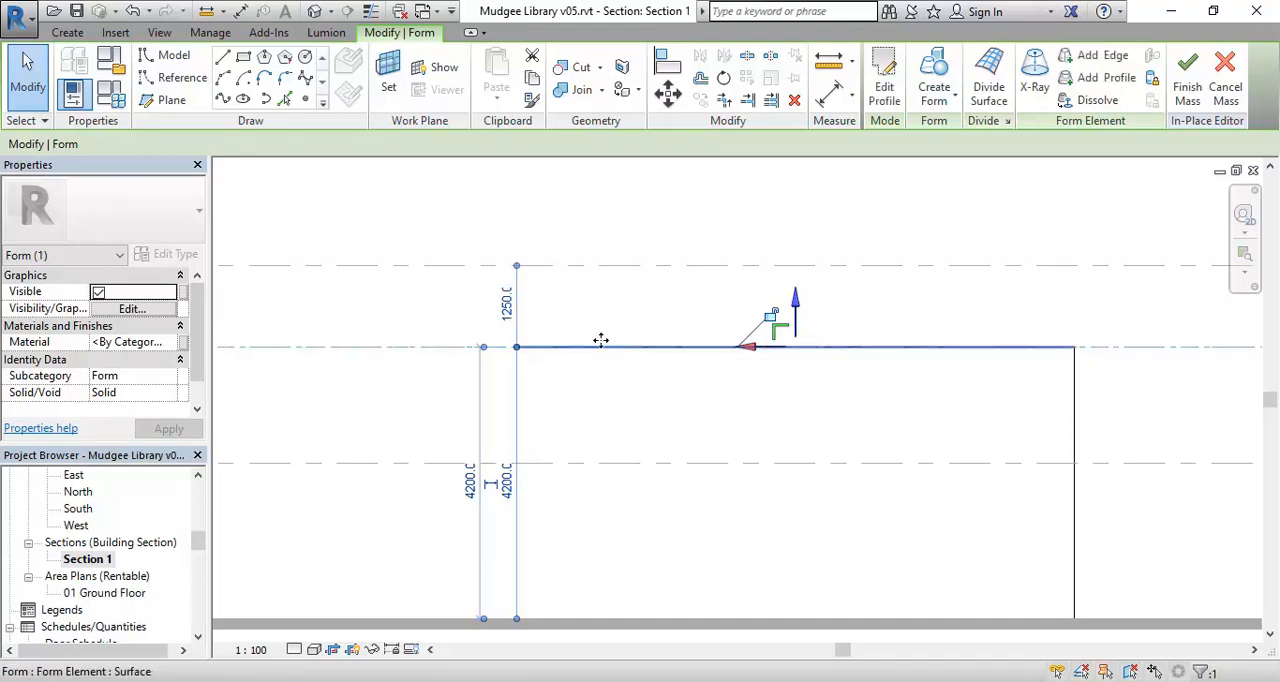
Set the smaller form's top face 200 mm below the 03 Level 1 line, and clear the selection.
drag(801, 316, 798, 320)
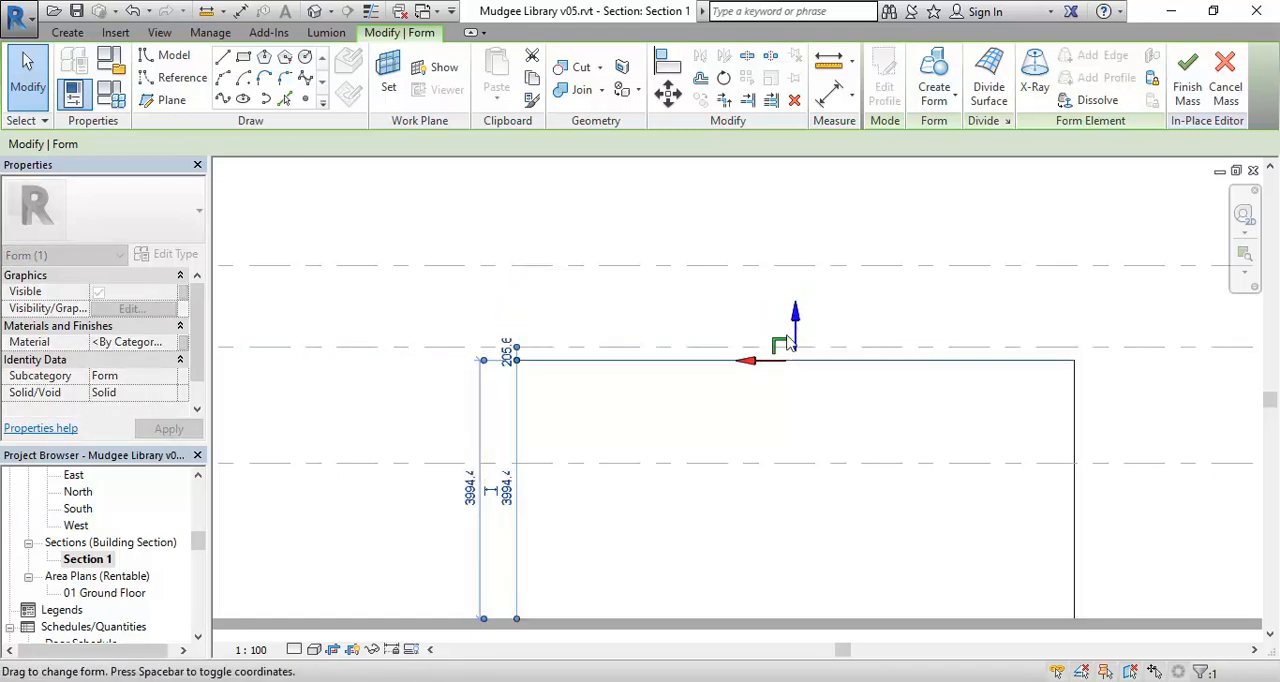
scroll(470, 353, up, 3)
scroll(658, 378, up, 1)
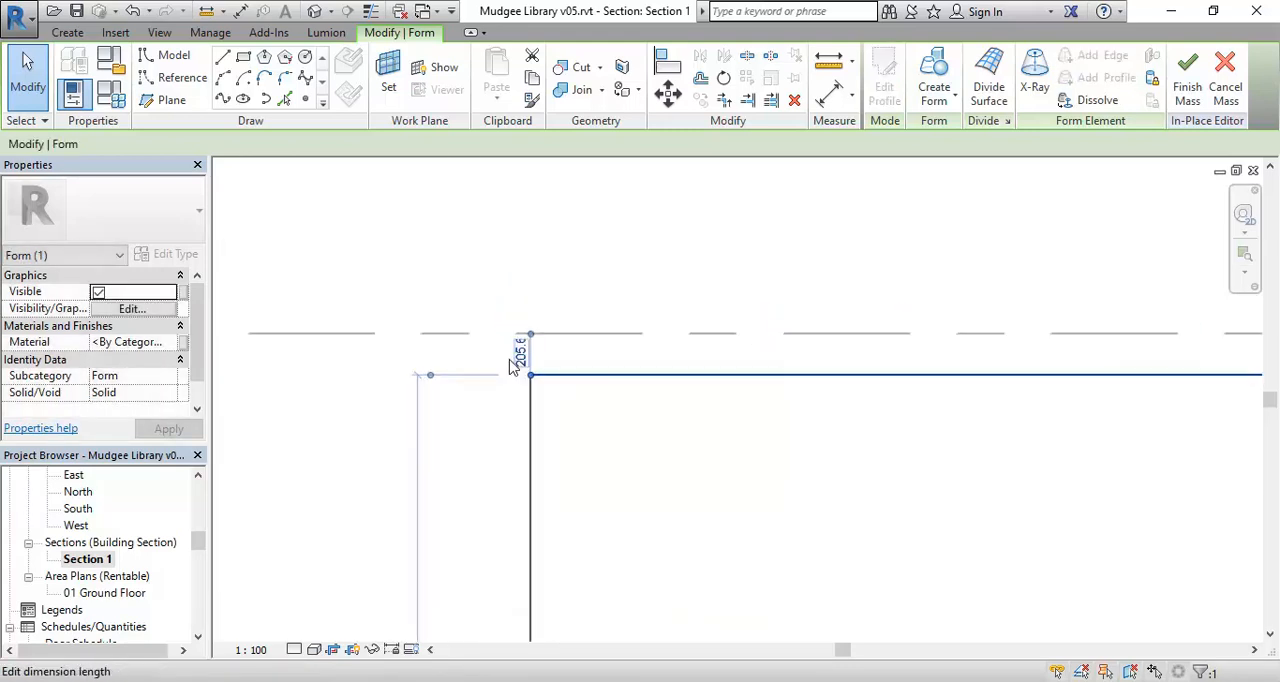
click(520, 353)
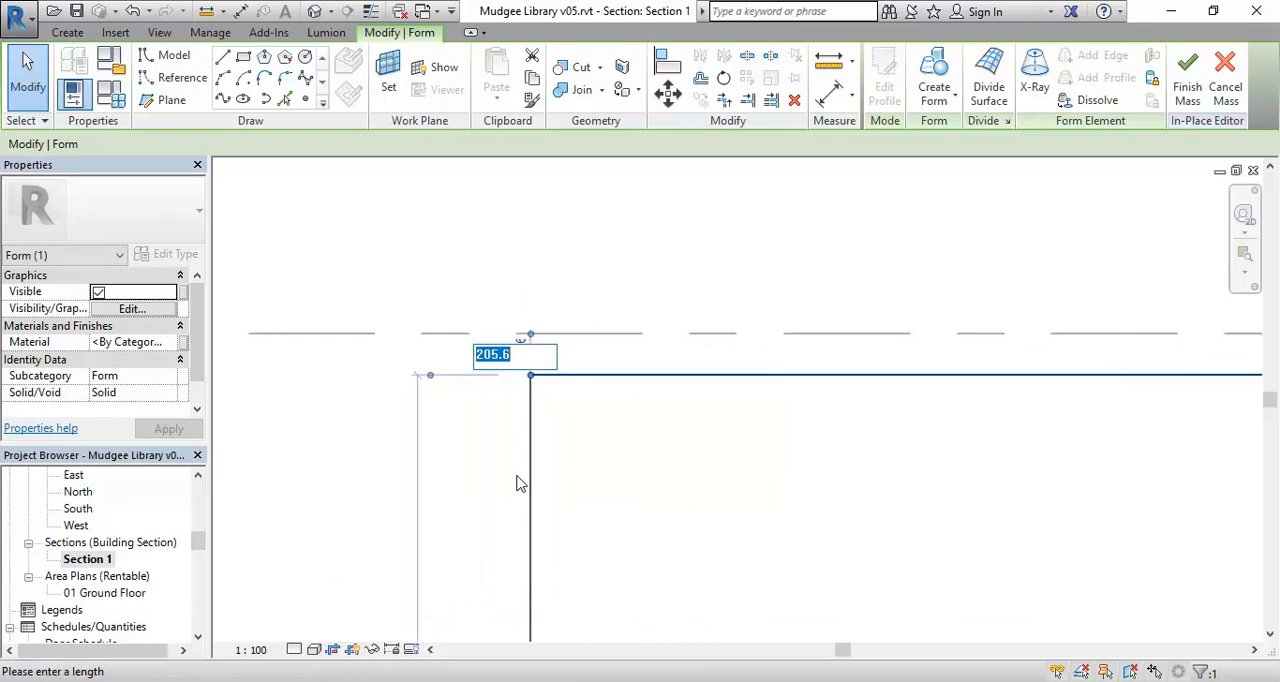
text(200)
key(Return)
scroll(637, 480, down, 5)
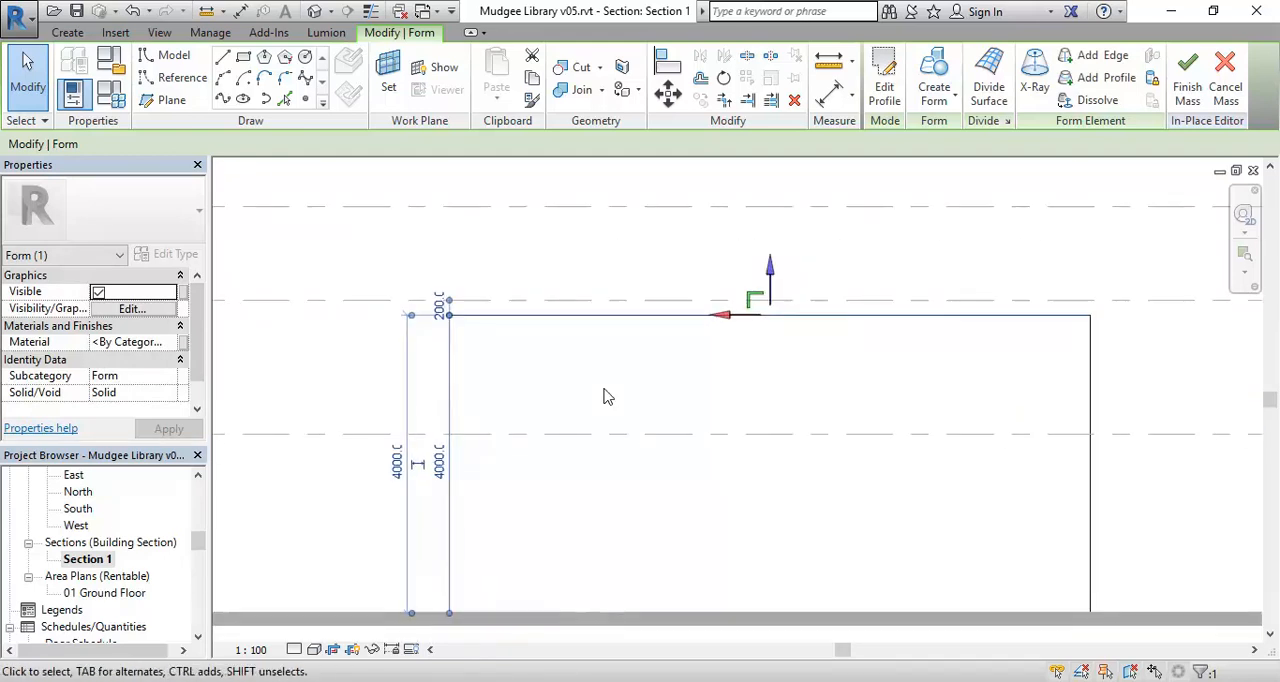
click(603, 397)
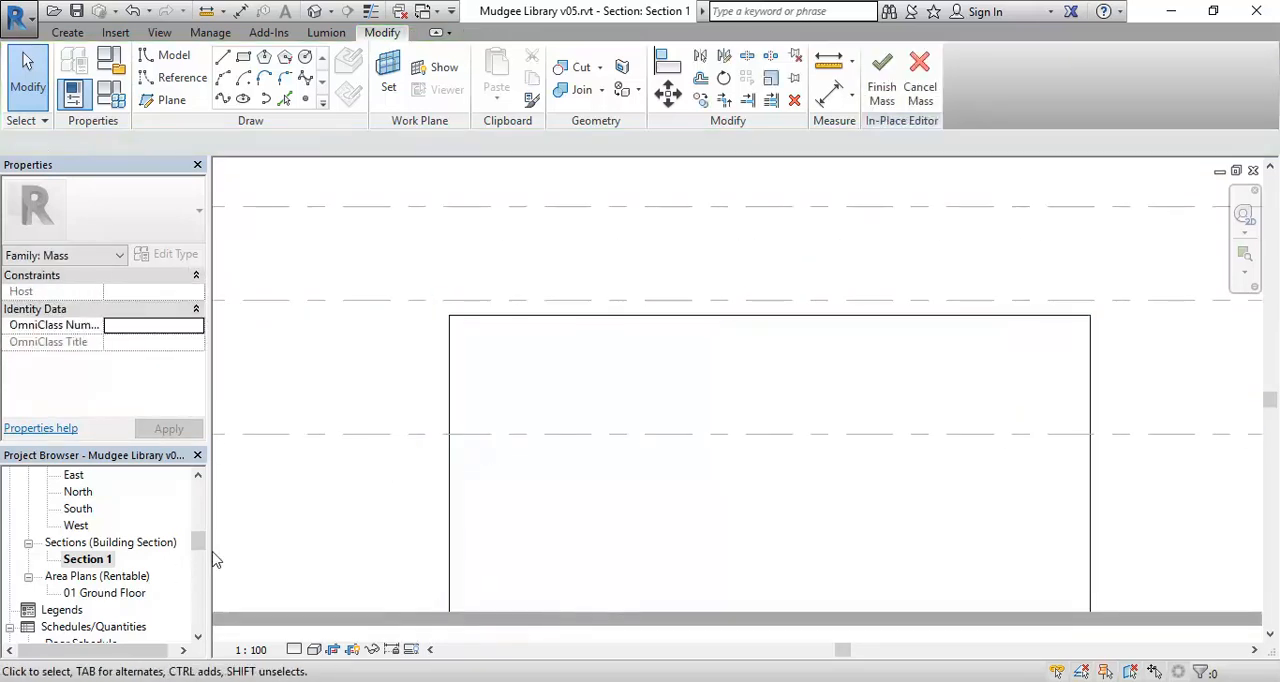
Open the 3D Massing view and pull the smaller form's long front top edge outward so the front face leans out.
drag(203, 551, 200, 534)
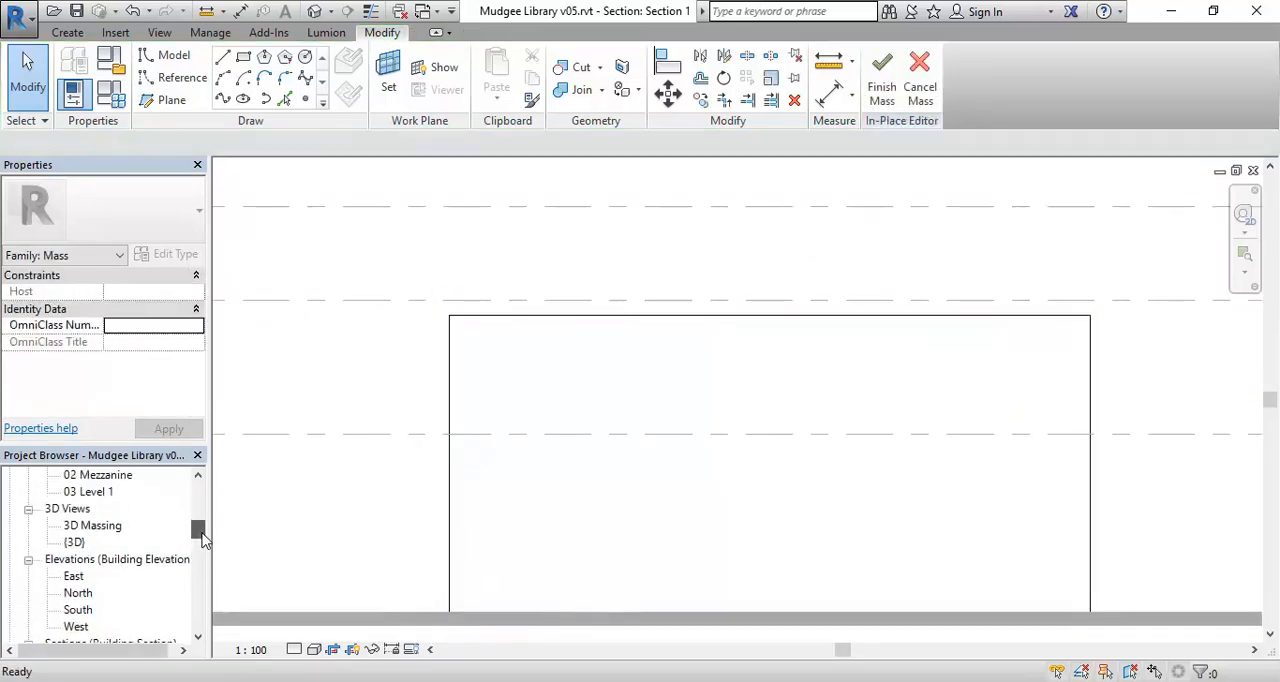
double_click(93, 527)
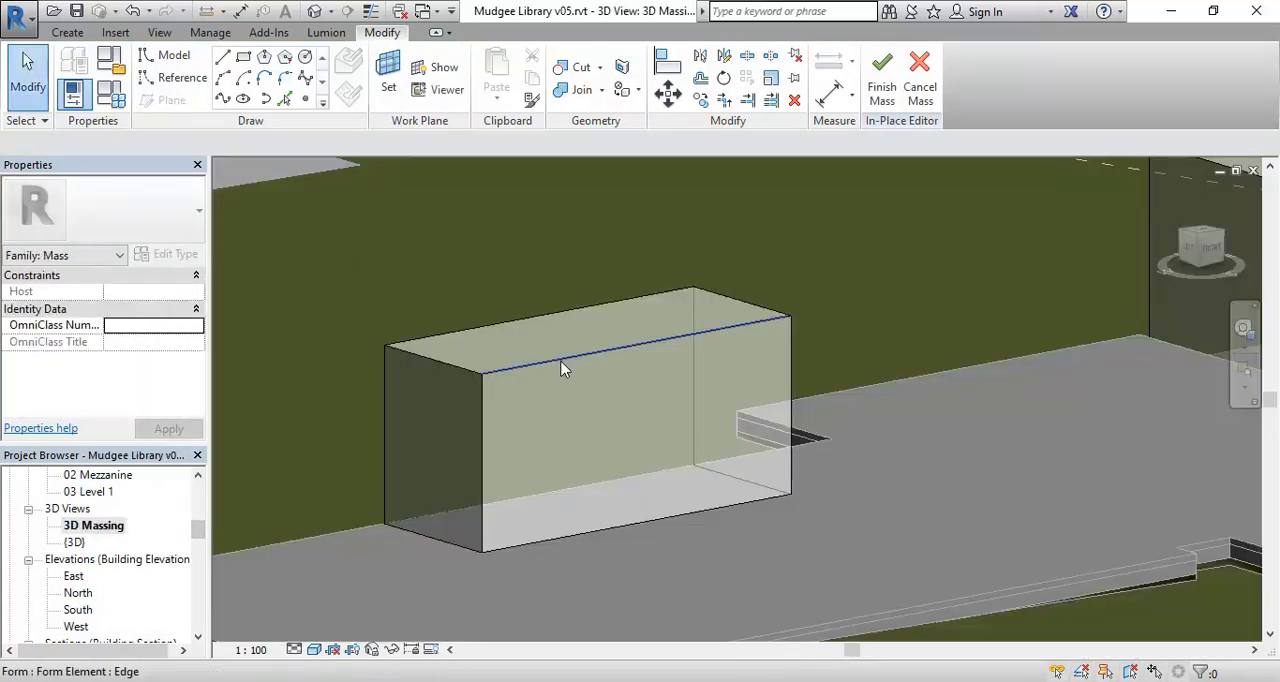
click(560, 364)
middle_drag(580, 429, 595, 435)
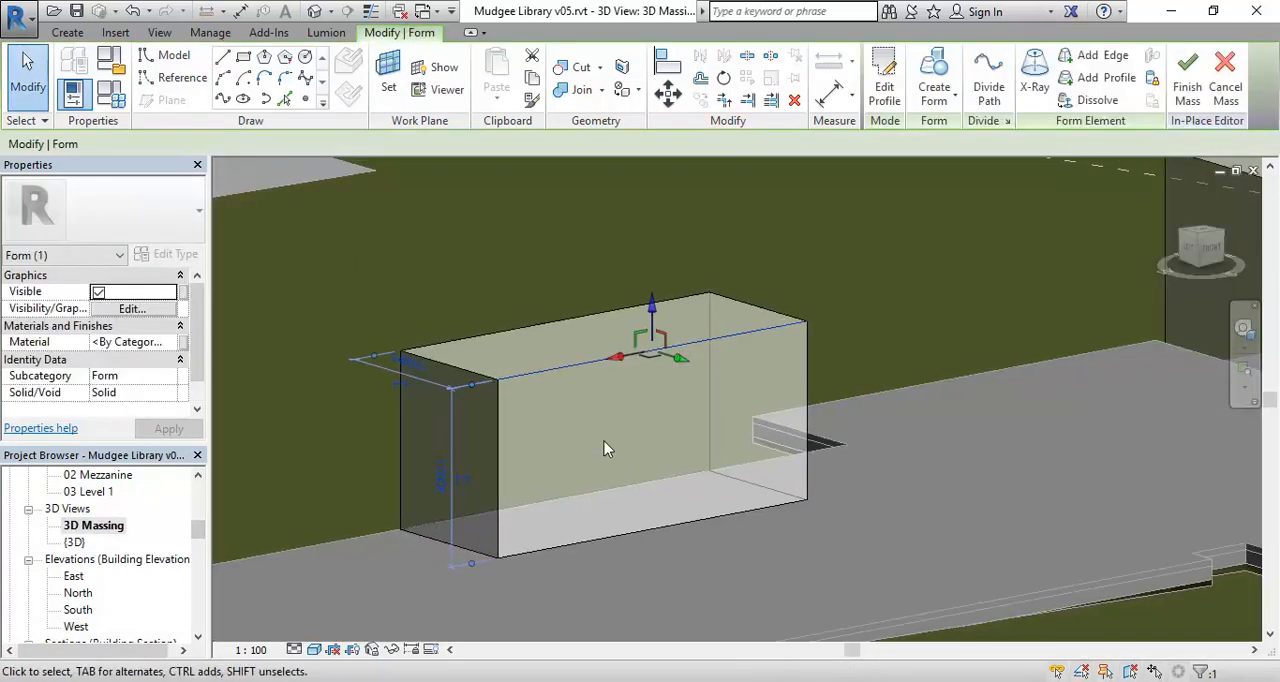
drag(682, 362, 717, 372)
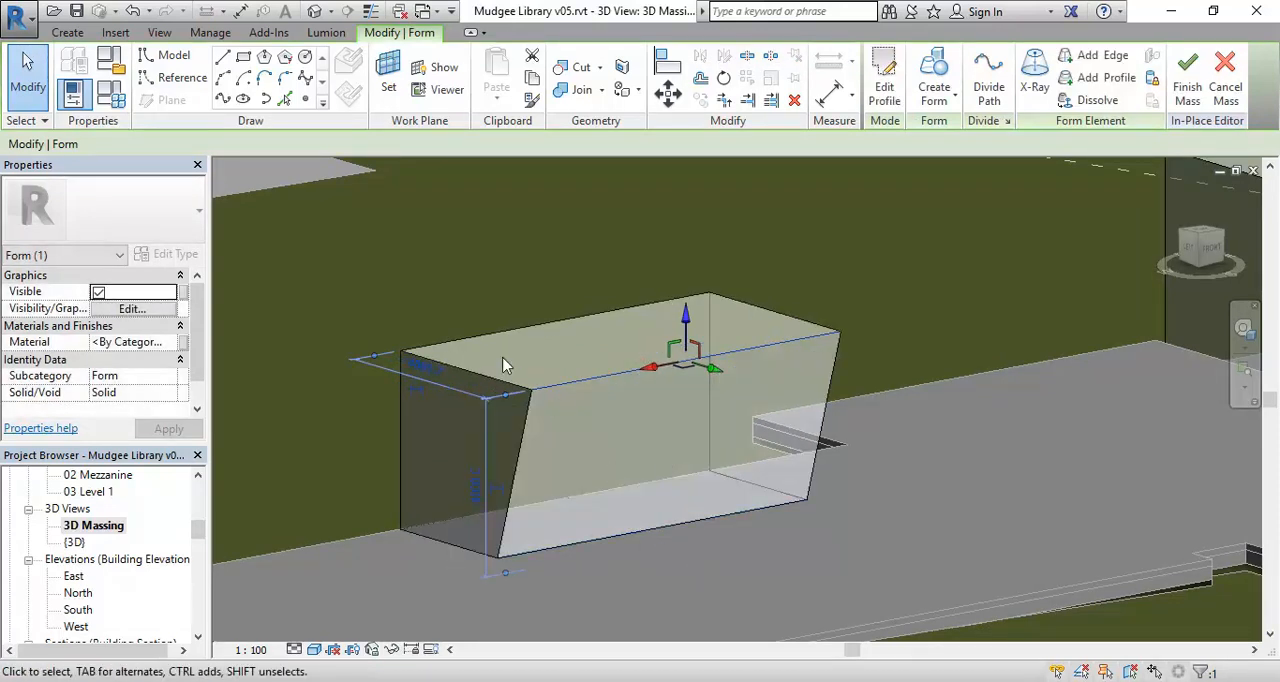
Pull the short top edge at the smaller form's left end outward, extending the top beyond the base.
click(468, 374)
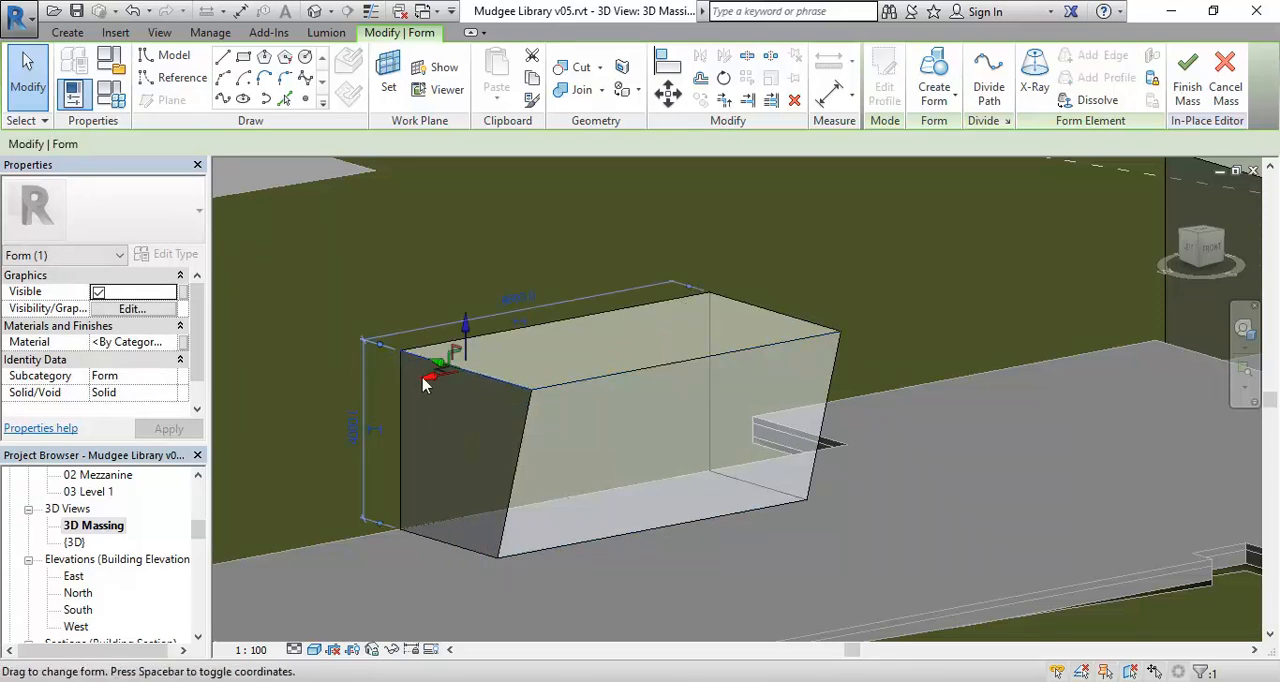
drag(430, 383, 414, 393)
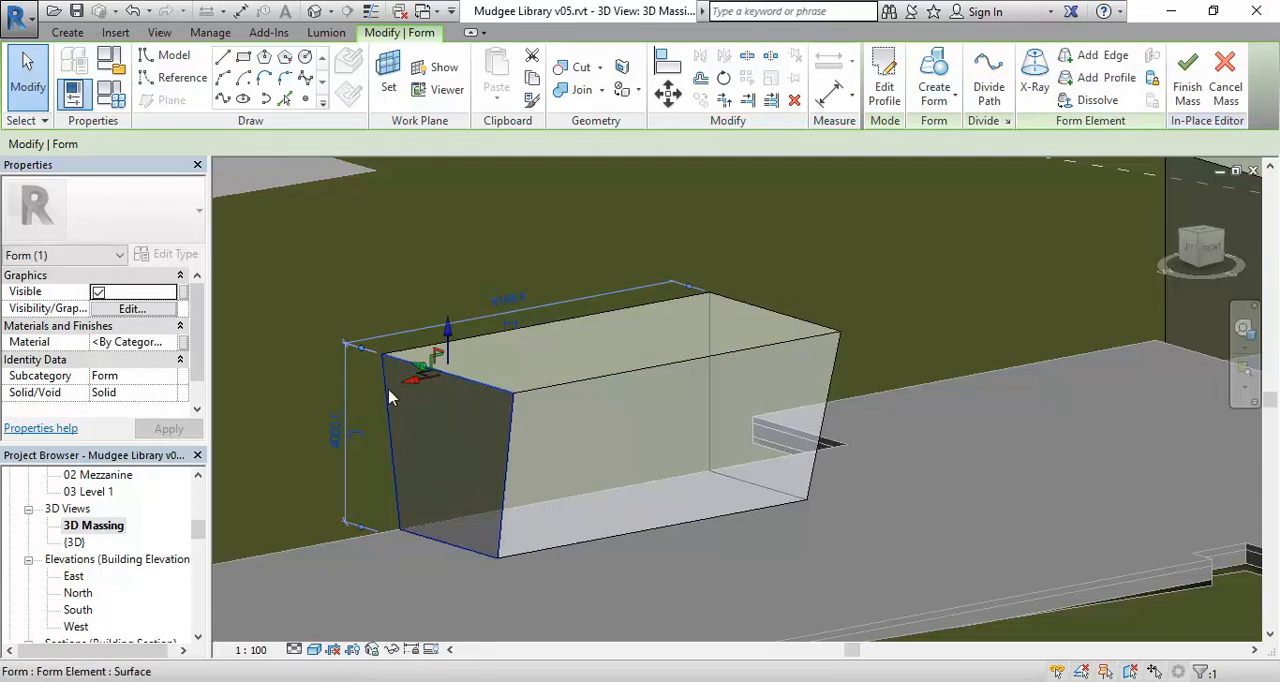
drag(423, 385, 385, 395)
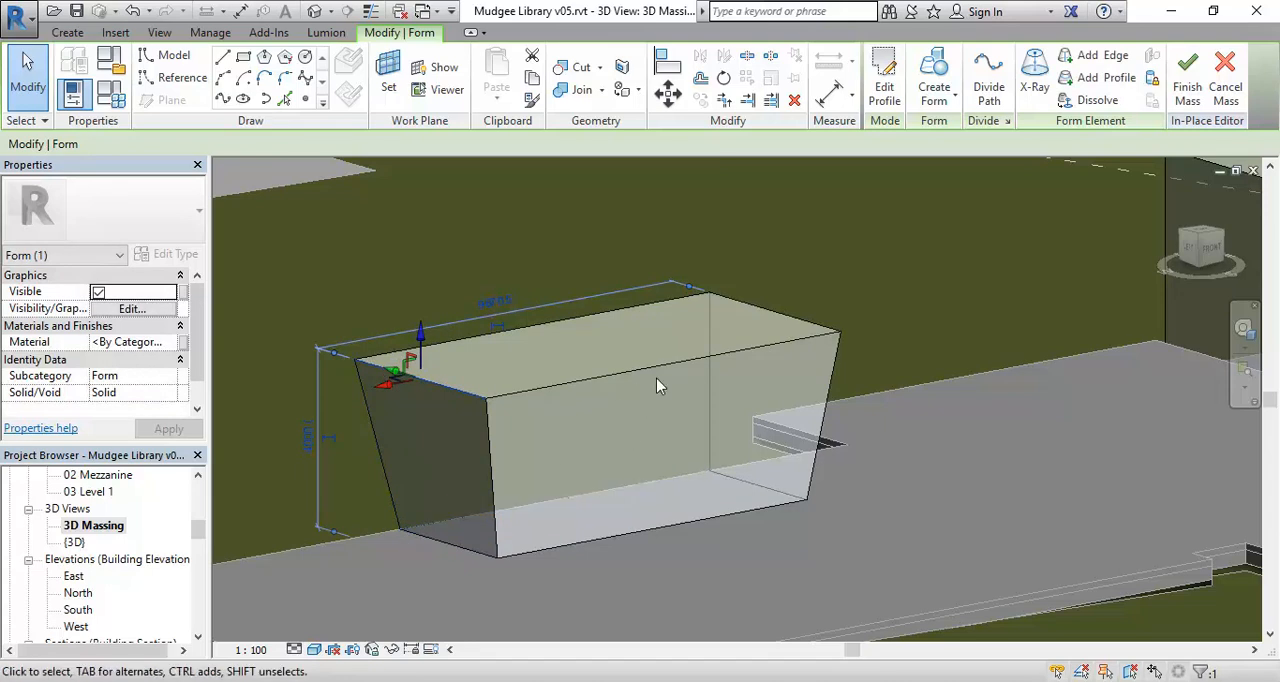
scroll(590, 405, up, 1)
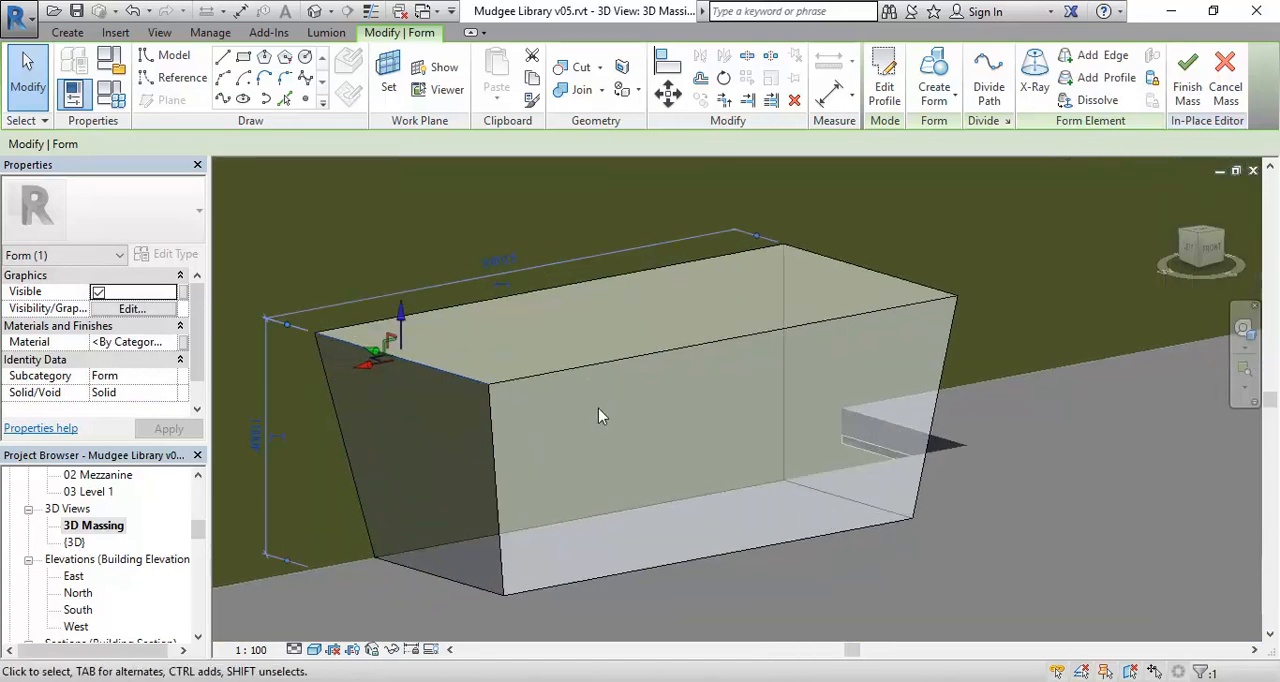
middle_drag(580, 443, 592, 447)
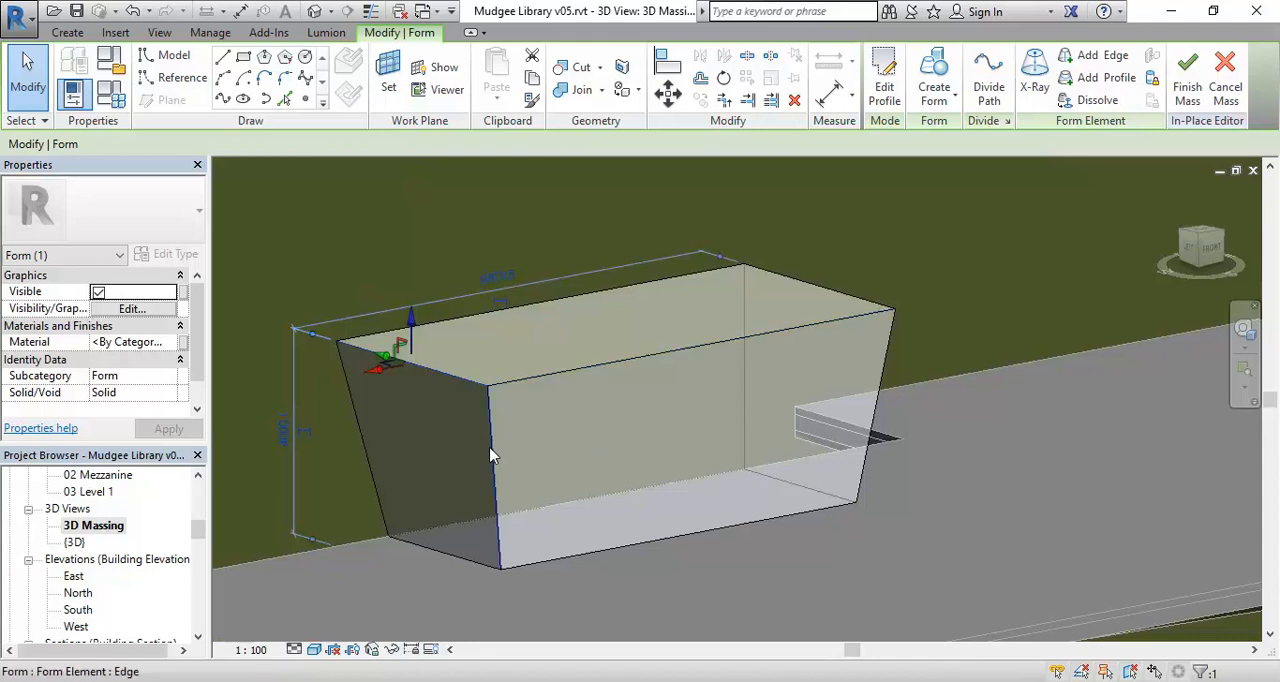
Show the smaller form in X-Ray mode and try adding an edge from its front top corner towards the base.
click(1036, 78)
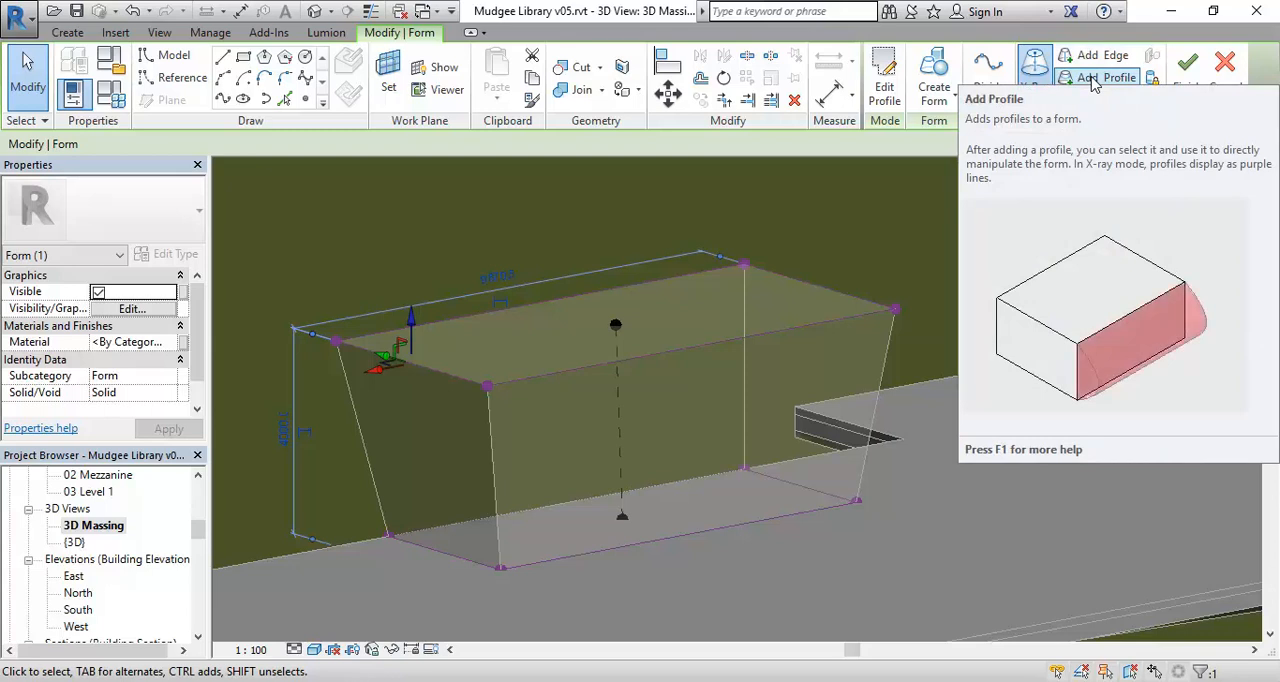
click(1092, 68)
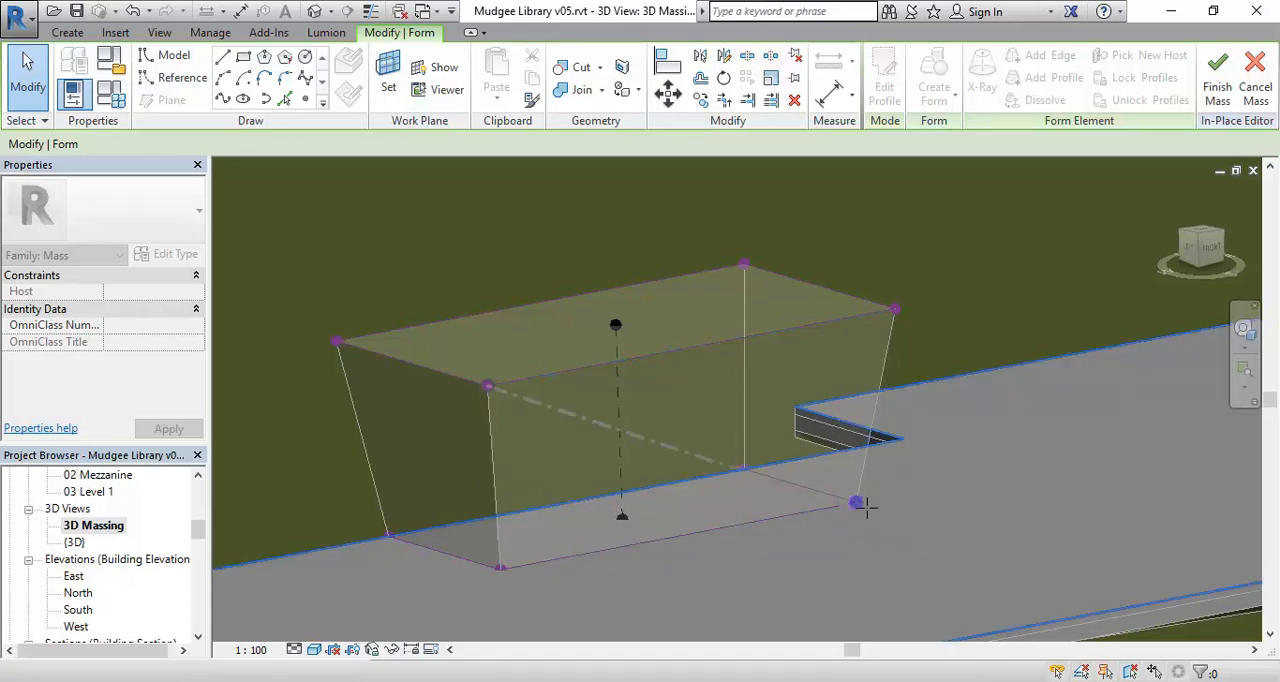
key(Escape)
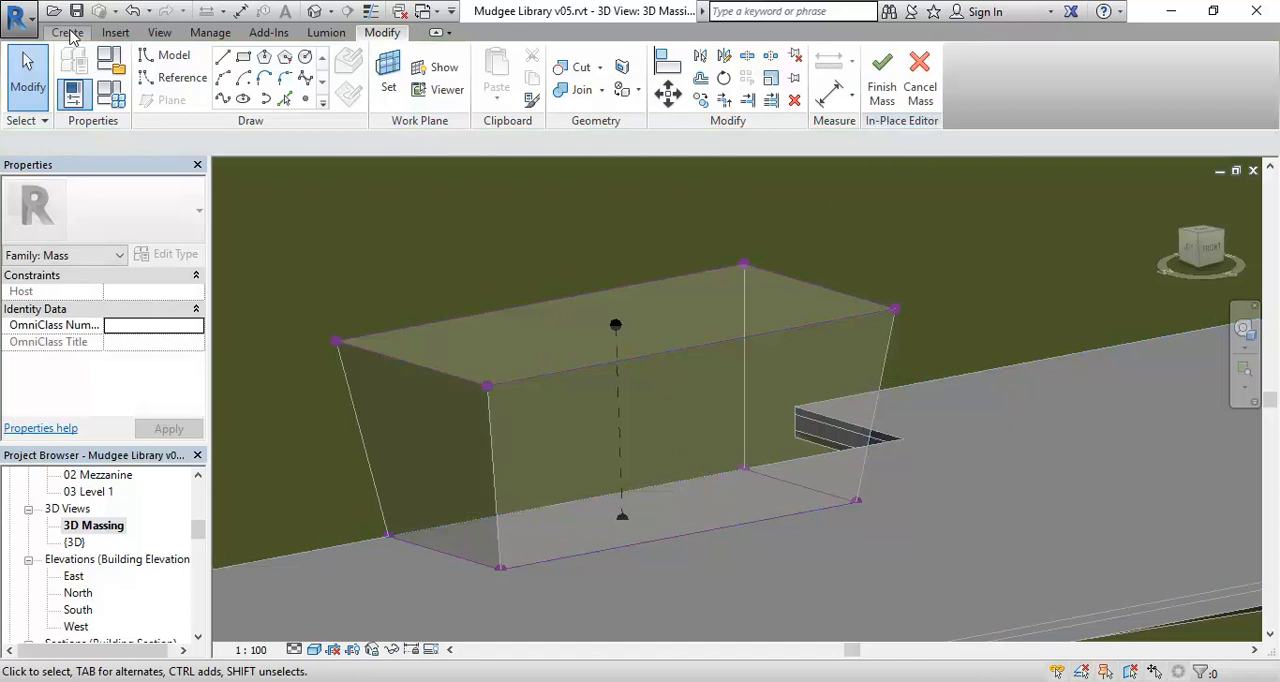
Add a profile around the smaller form at about mid-height, and clear the selection.
click(705, 347)
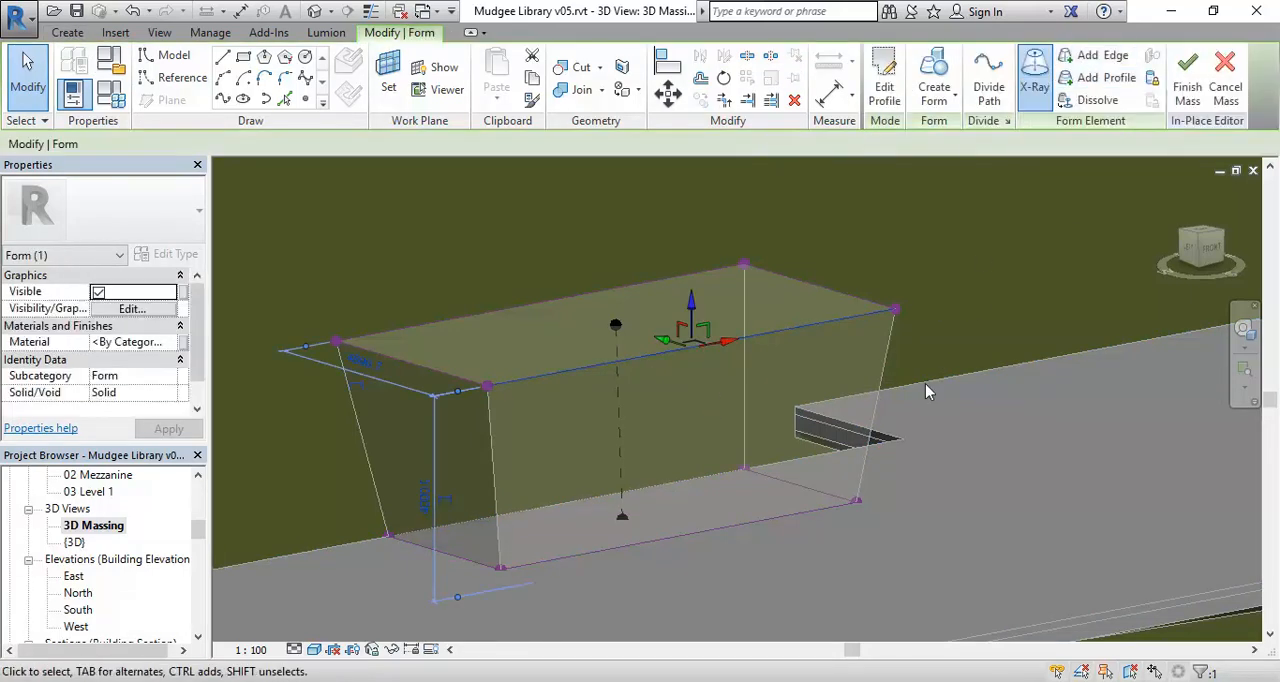
click(1091, 82)
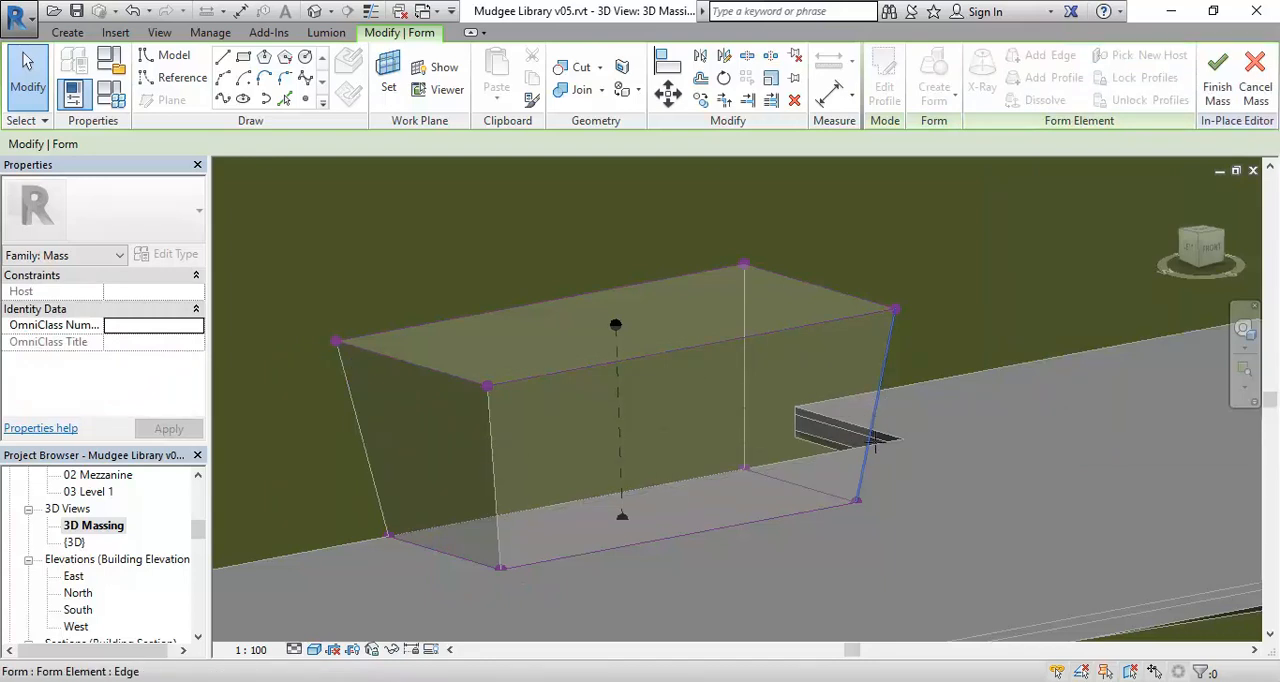
click(874, 418)
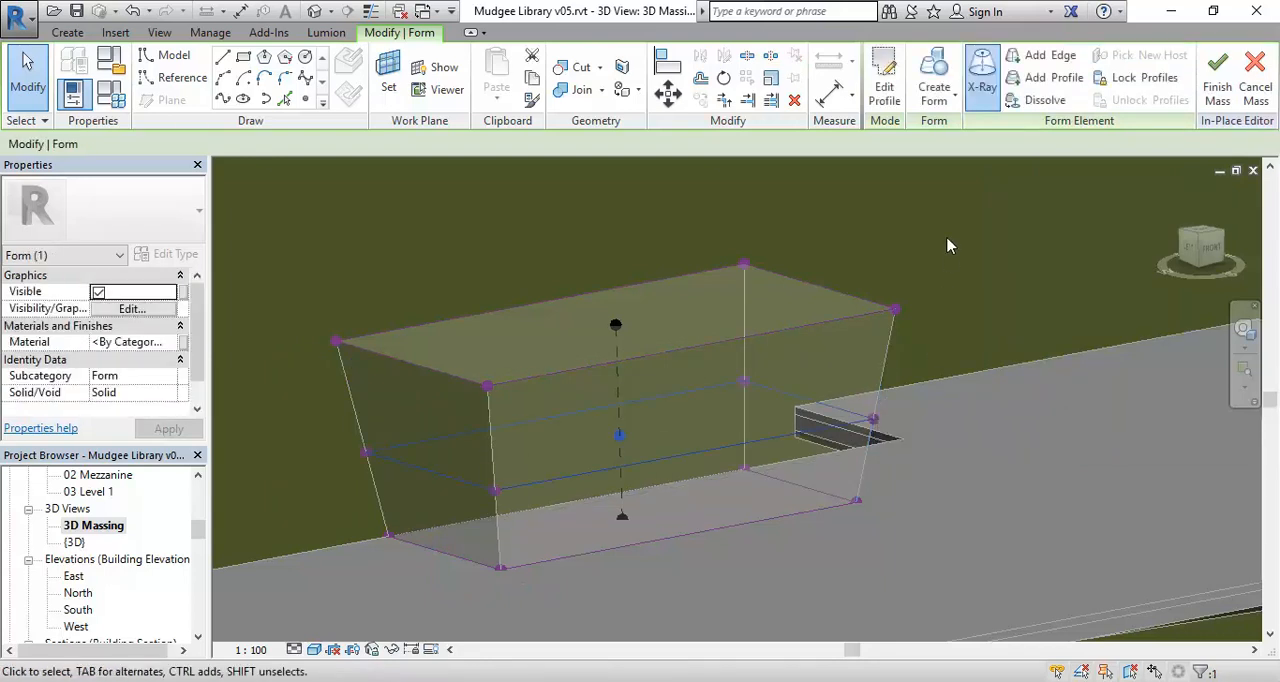
right_click(950, 246)
click(985, 254)
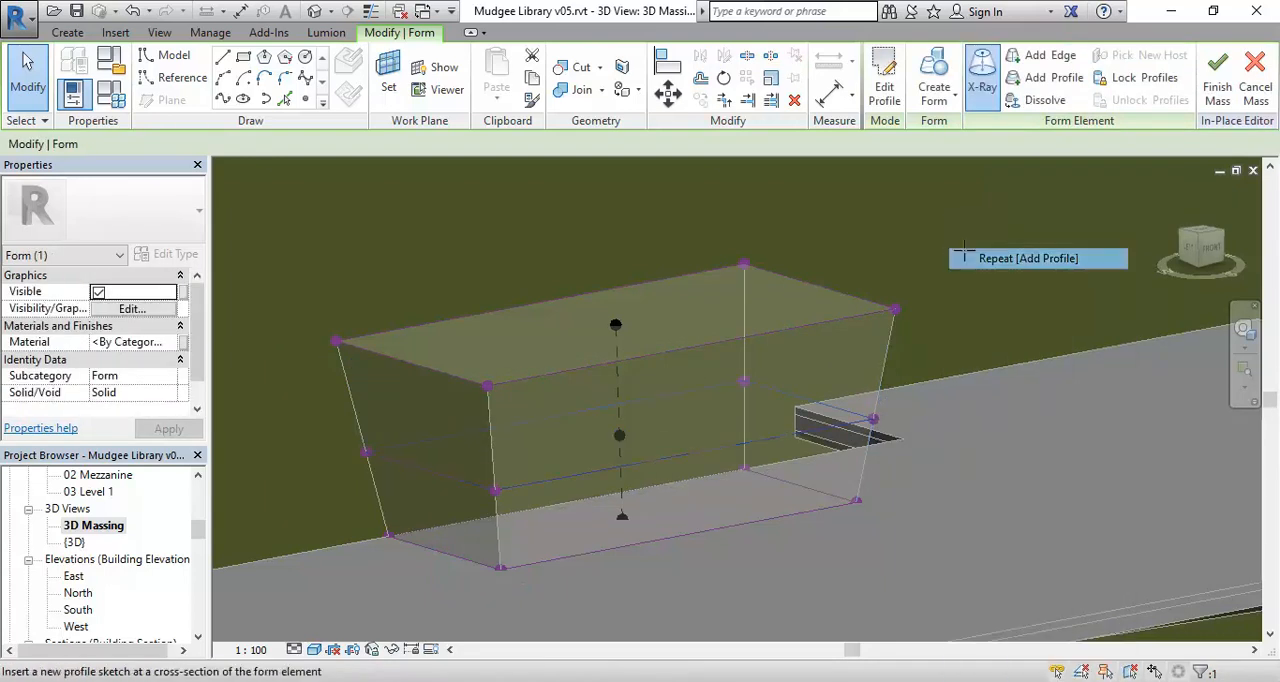
Try pulling the added profile's front vertex at the form's right end inward, and undo the move.
click(877, 430)
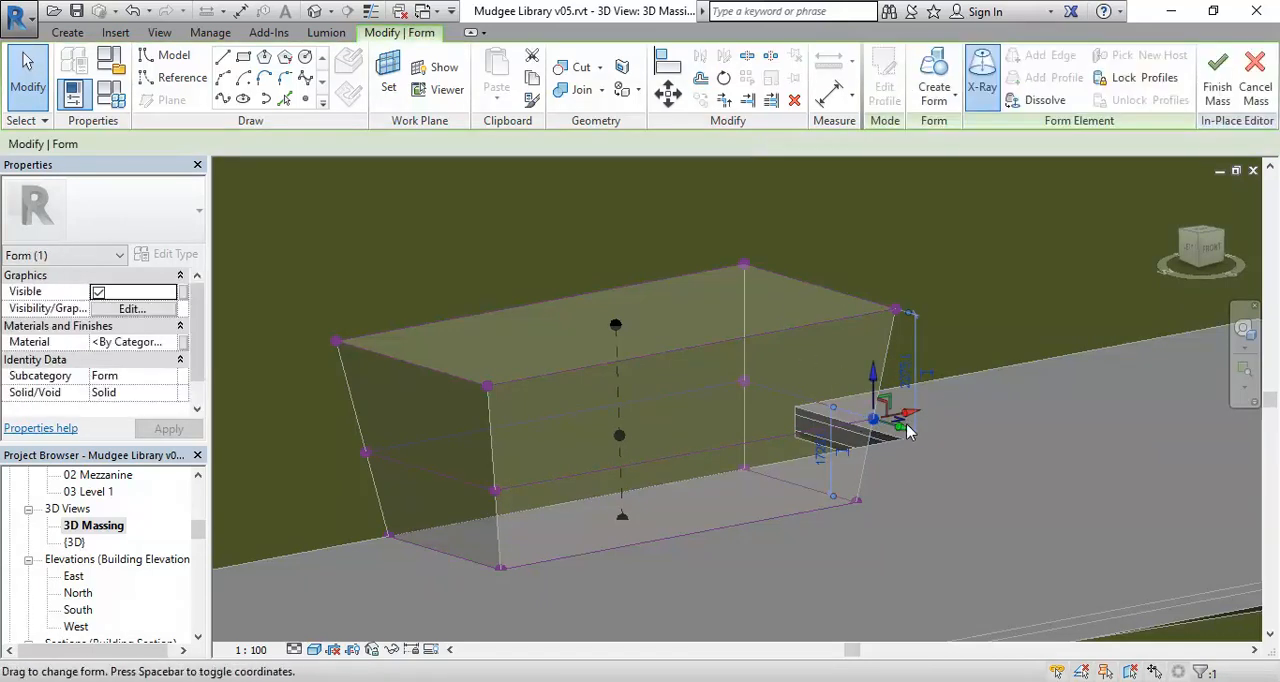
drag(903, 428, 876, 424)
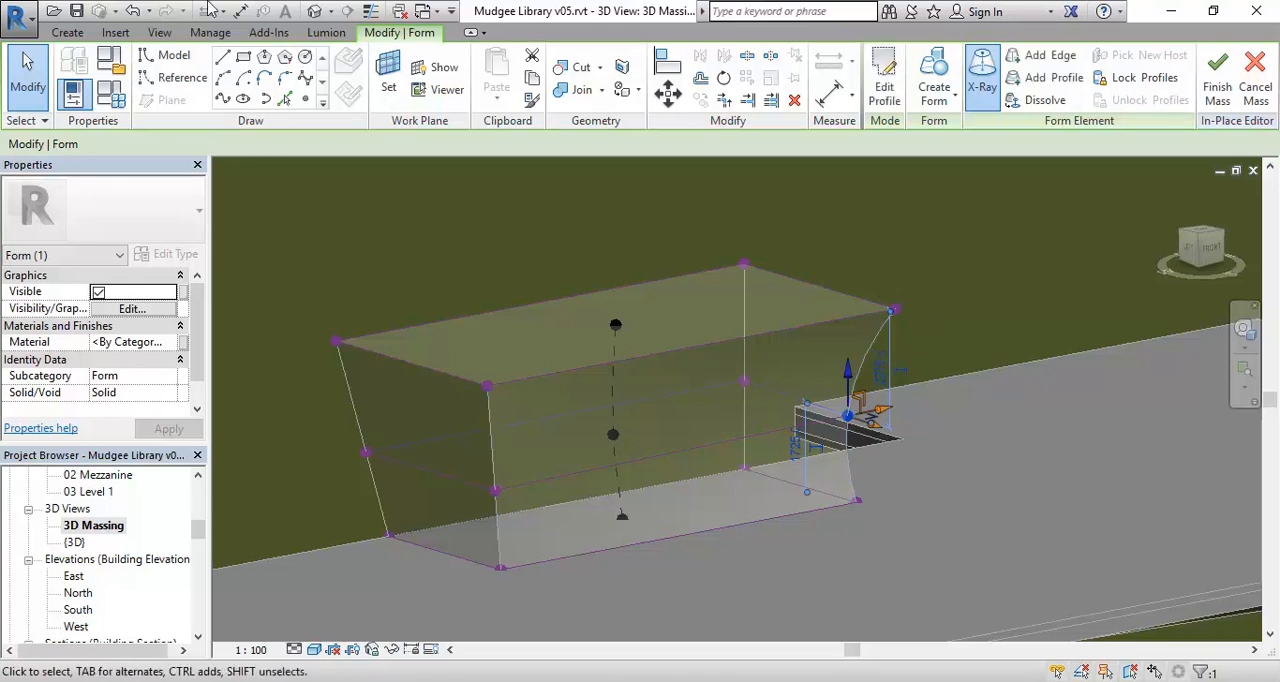
click(136, 11)
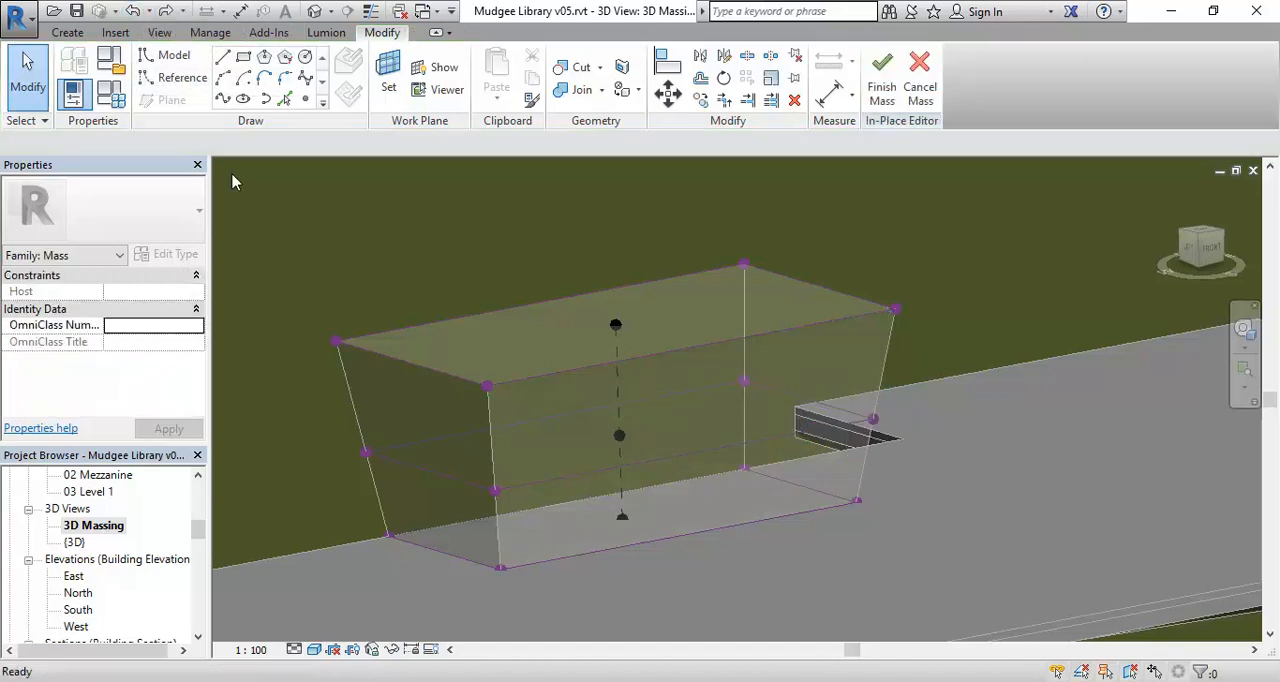
Try pulling the short top edge at the form's right end outward, and undo both the move and the added profile.
shift+middle_drag(616, 555, 523, 560)
click(874, 334)
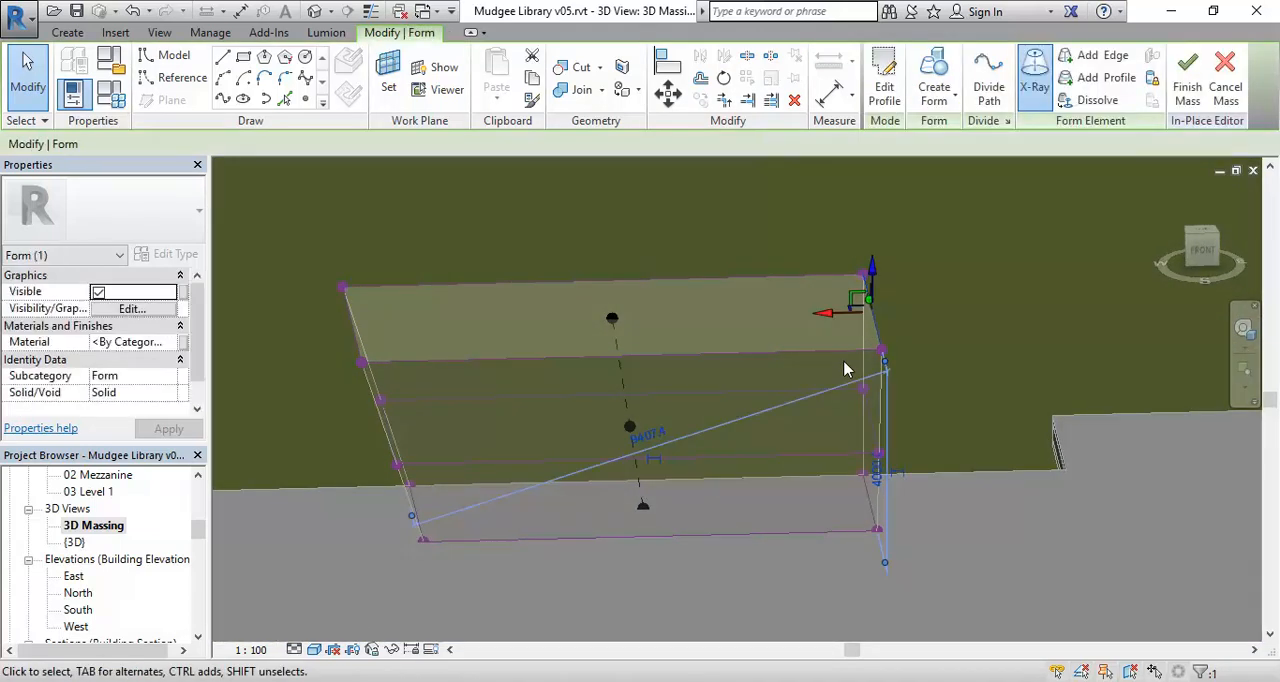
drag(826, 314, 897, 323)
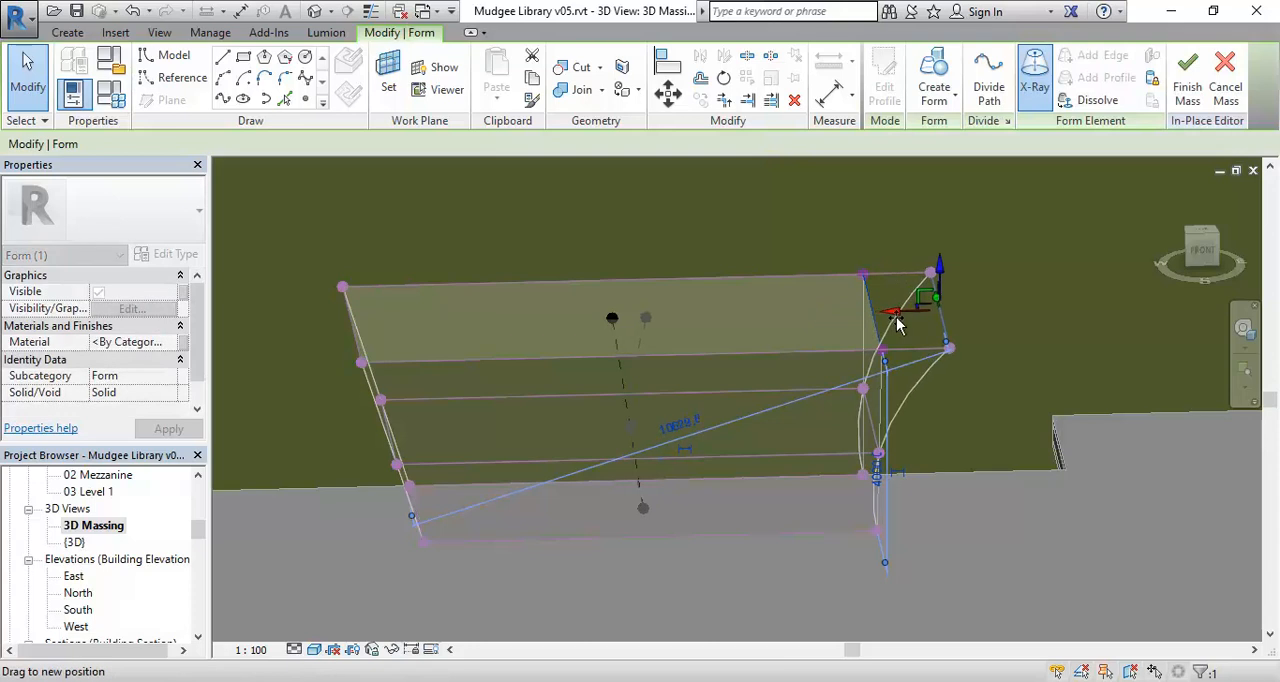
shift+middle_drag(735, 486, 855, 465)
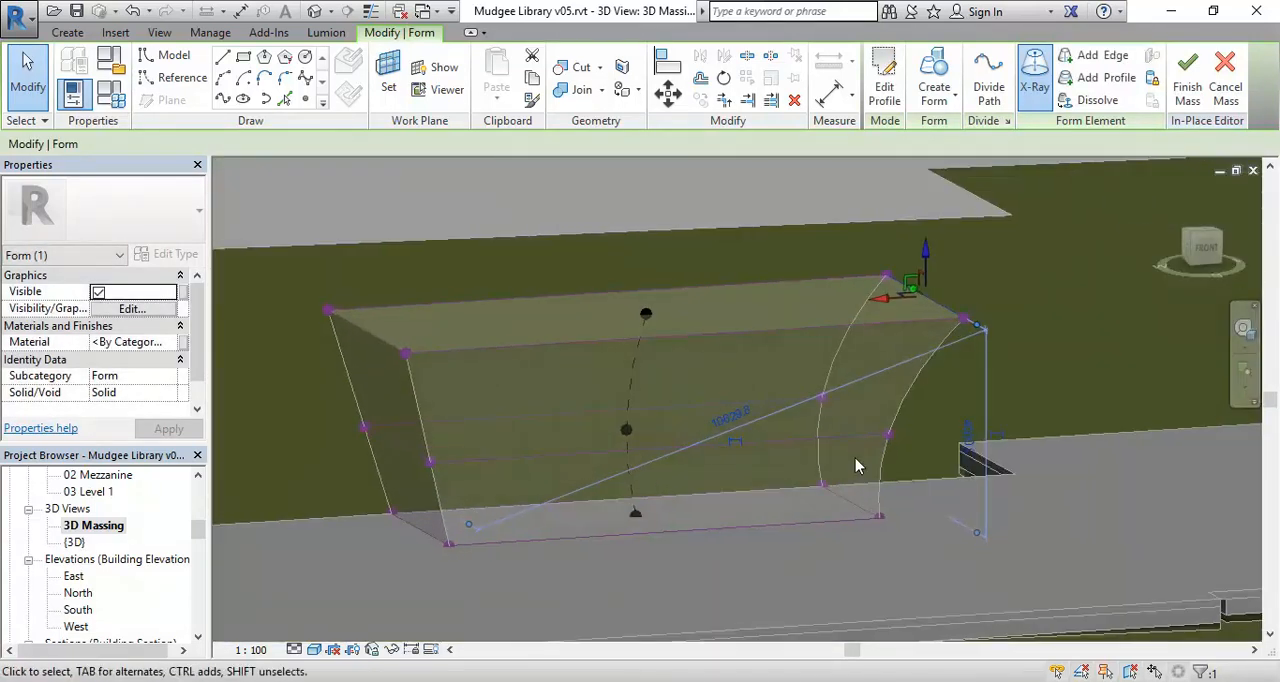
click(136, 11)
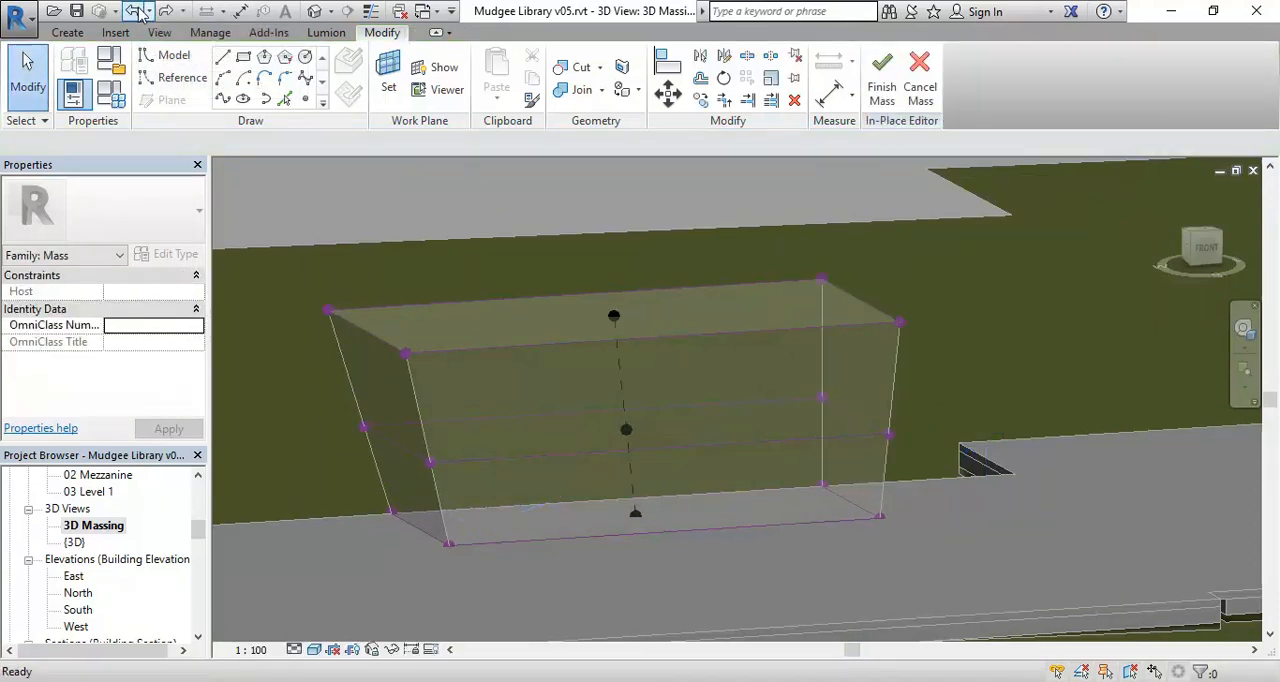
click(136, 11)
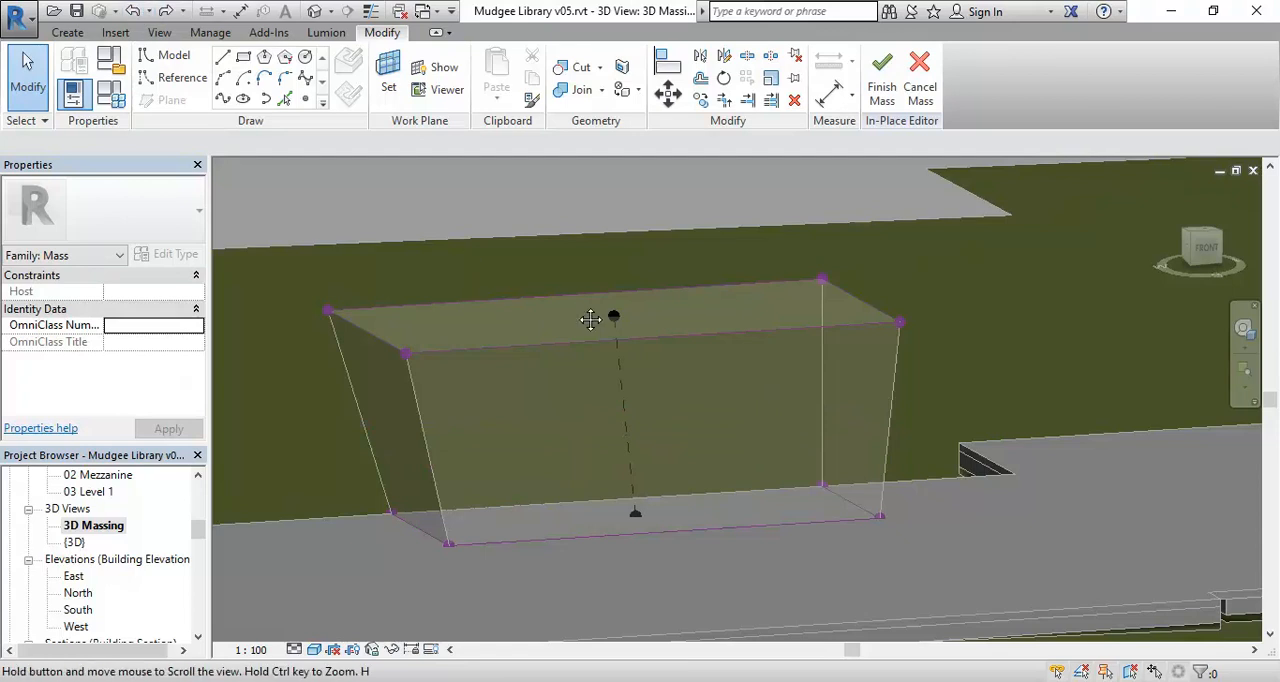
Pull the front top corner vertex at the smaller form's right end outward along the form's length.
middle_drag(586, 317, 603, 311)
click(913, 335)
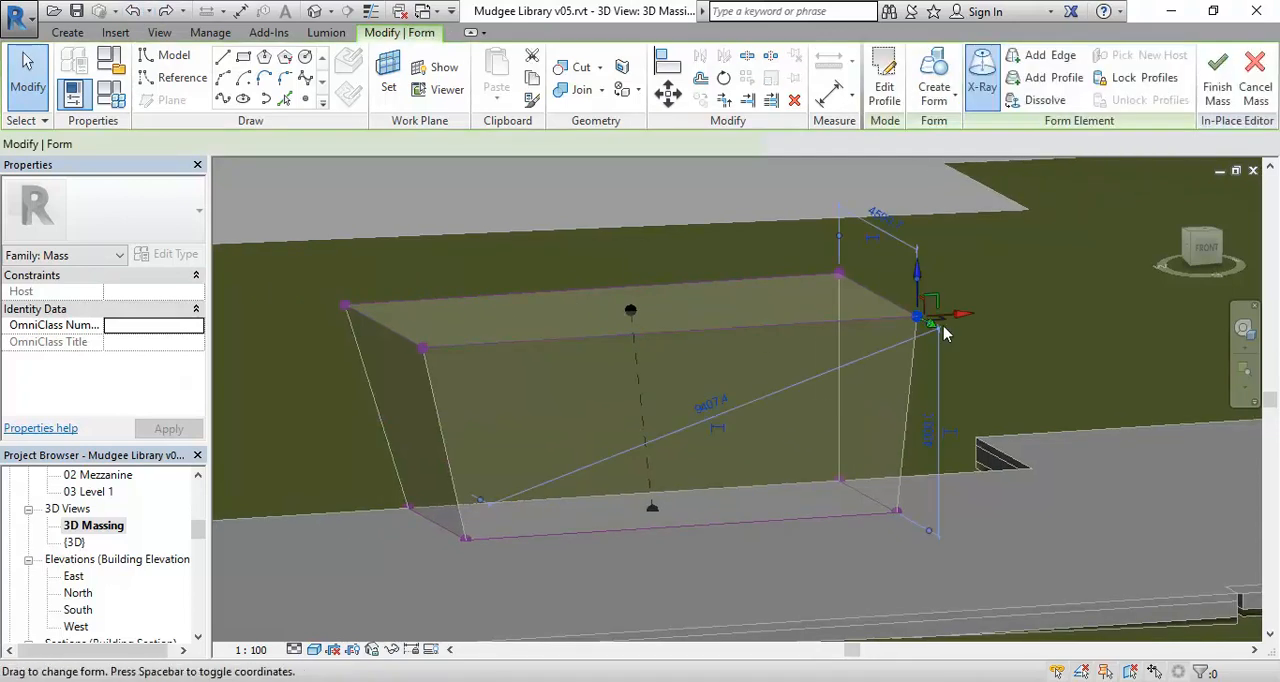
mouse_move(961, 316)
mouse_down()
mouse_move(996, 318)
mouse_move(980, 320)
mouse_up()
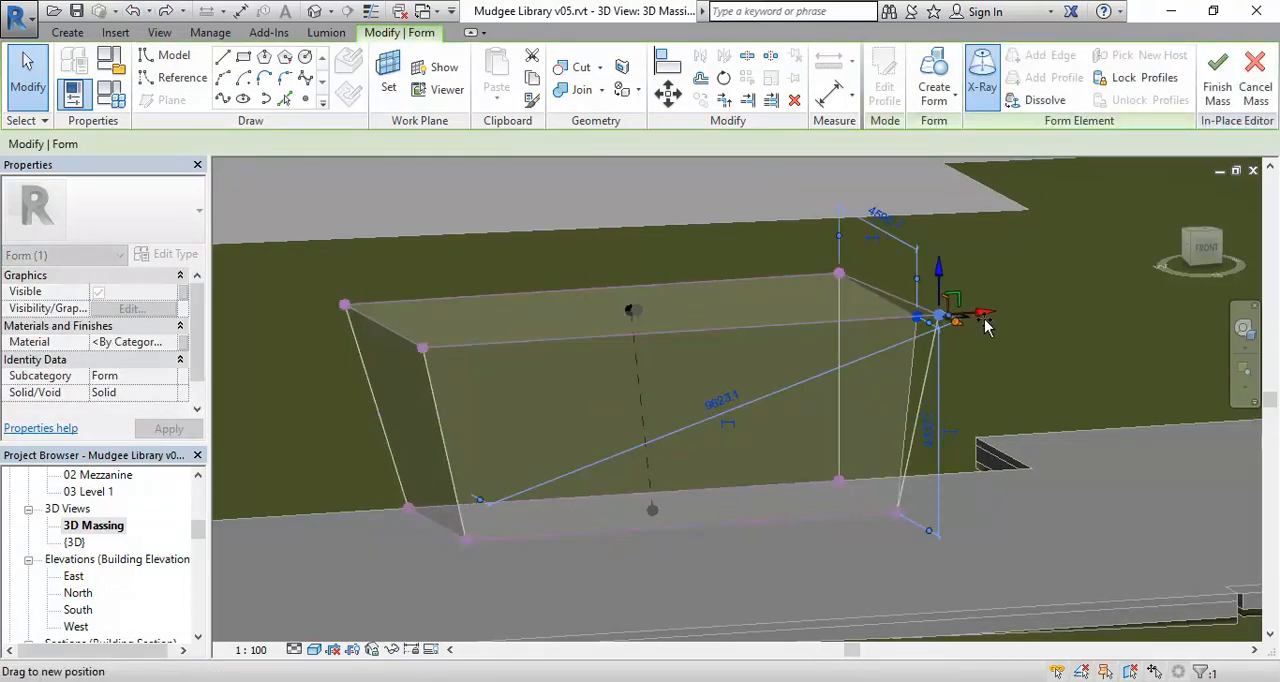
Pull the front top corner vertex at the smaller form's left end outward, away from the front face.
shift+middle_drag(712, 339, 760, 385)
click(573, 408)
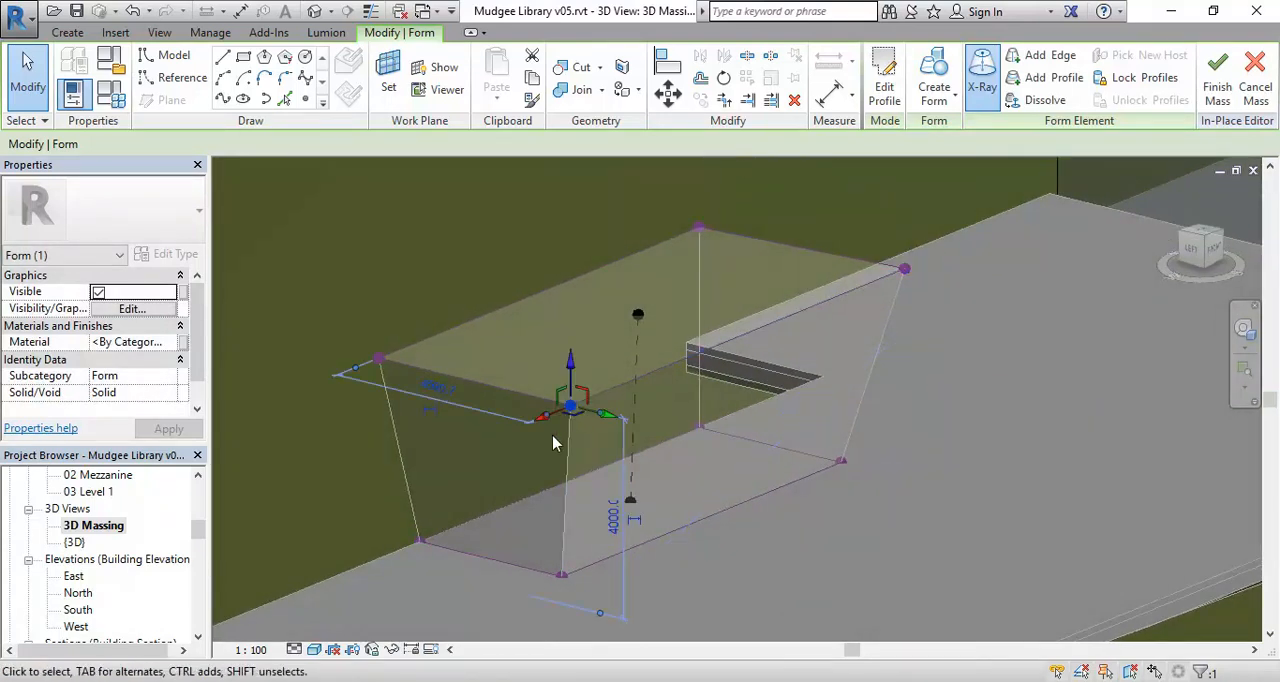
drag(604, 417, 643, 452)
Select the slanting edge at the form's left front corner and inspect the altered shape from another angle.
shift+middle_drag(571, 491, 588, 431)
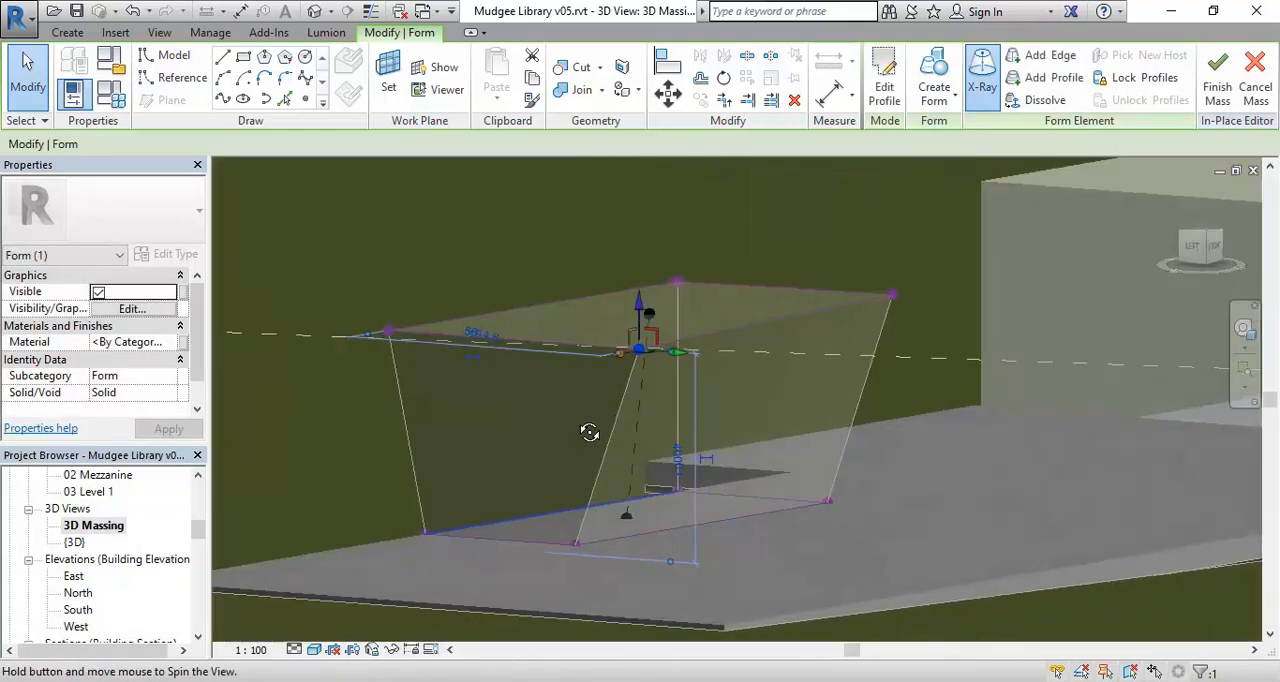
click(603, 457)
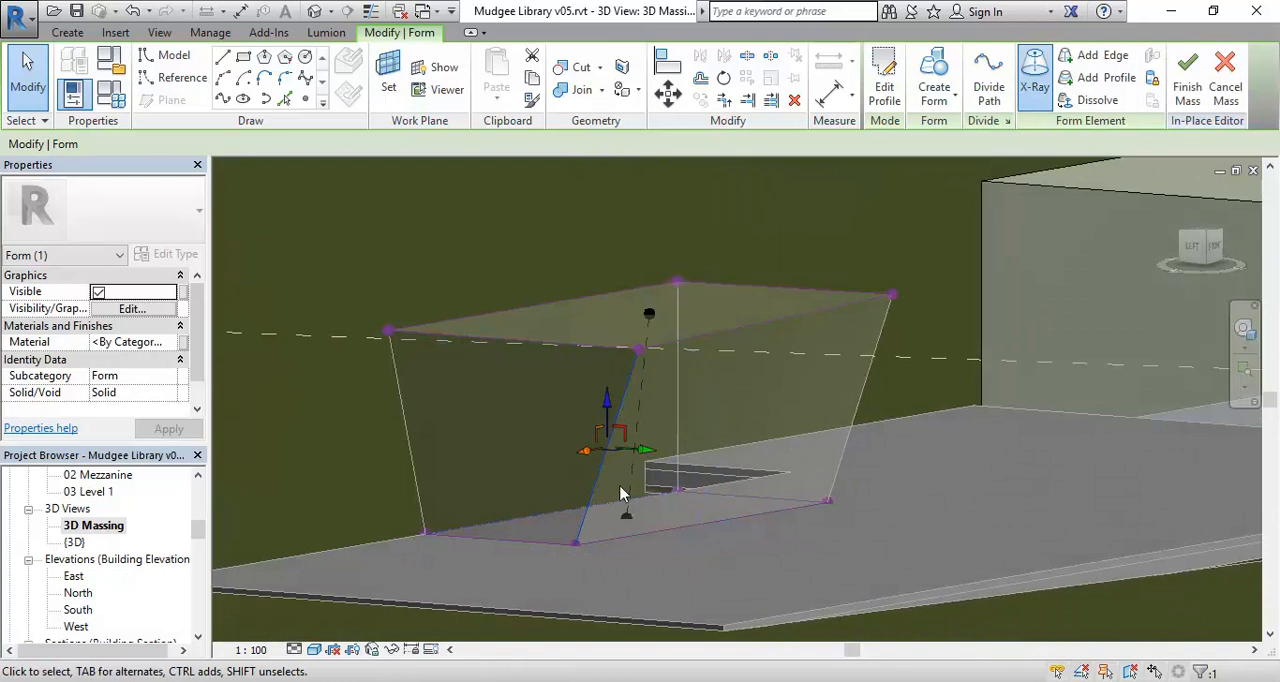
shift+middle_drag(590, 489, 751, 502)
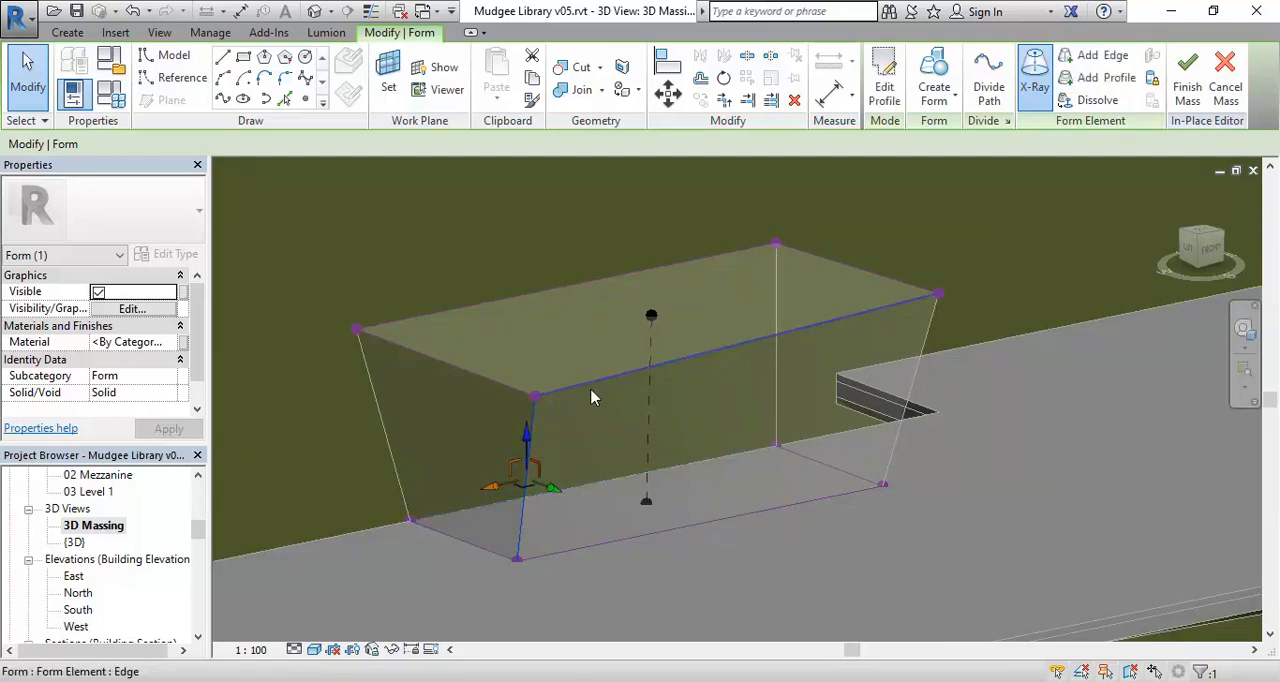
Cycle through the overlapping elements at the form's front top and select the long front top edge.
key(Tab)
key(Tab)
key(Tab)
key(Tab)
key(Tab)
key(Tab)
key(Tab)
key(Tab)
click(591, 397)
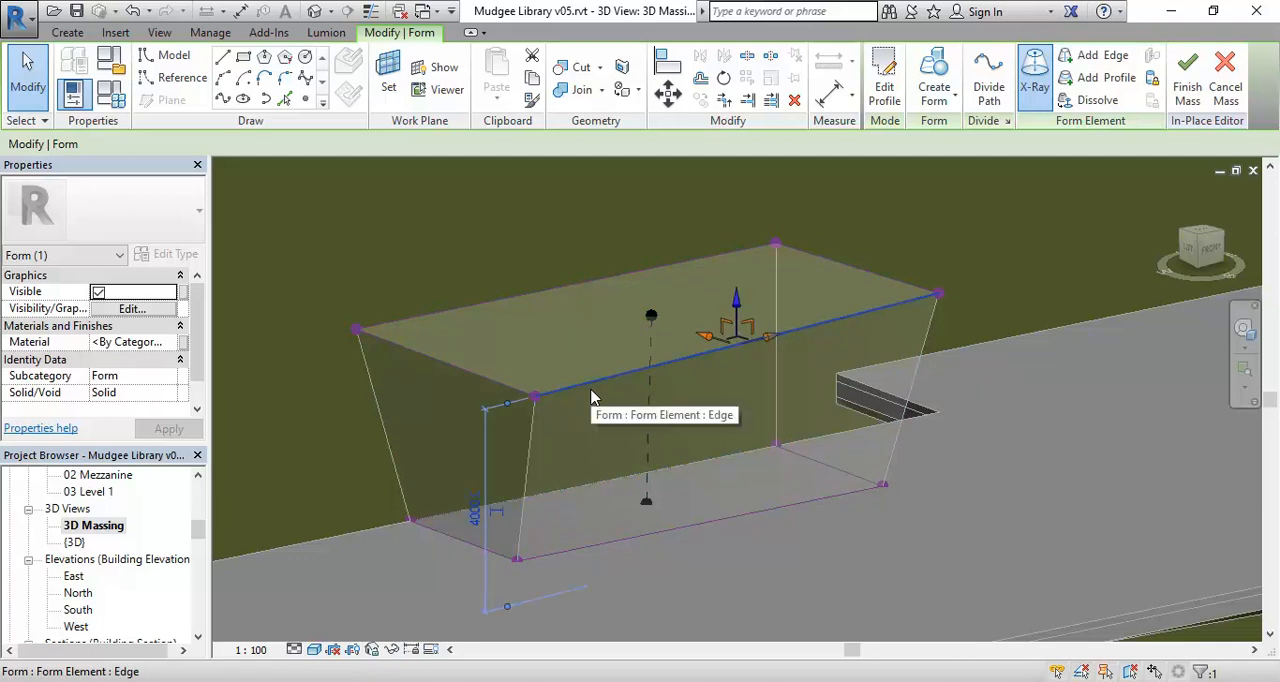
Preview the selectable form elements that share the long front top edge, including the top profile.
key(Tab)
key(Tab)
key(Tab)
key(Tab)
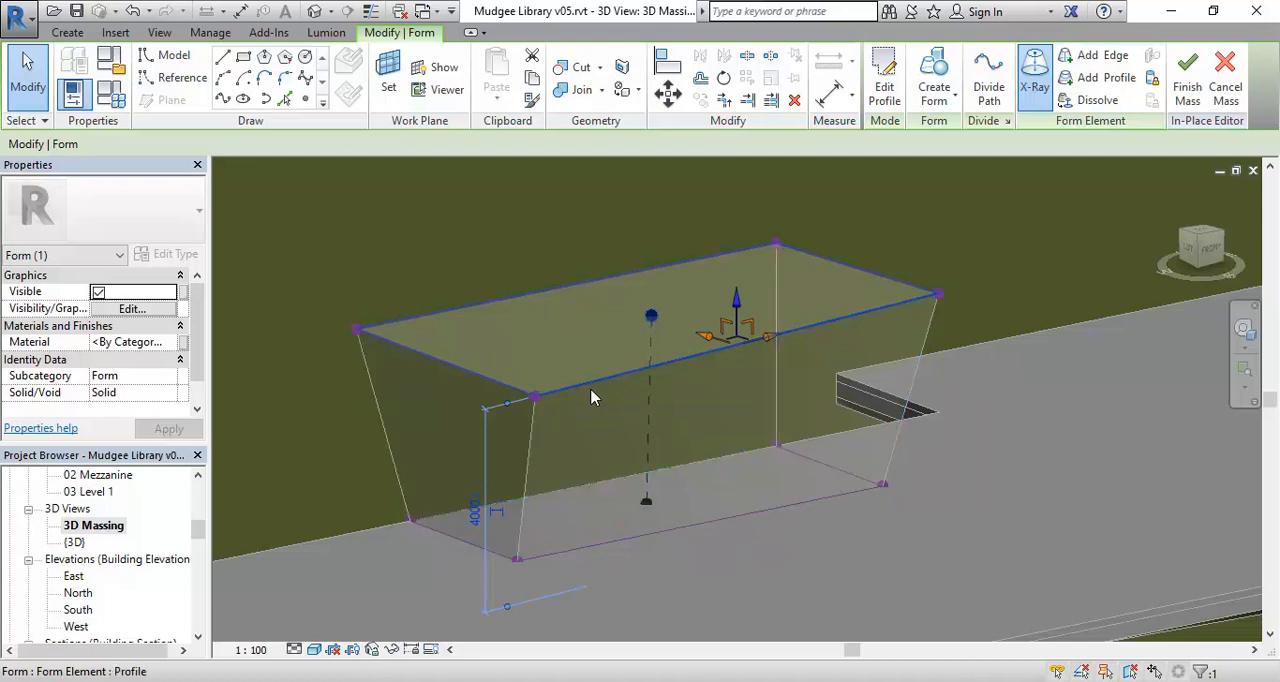
key(Tab)
key(Tab)
key(Tab)
key(Tab)
Select the form's whole long front surface at its left corner edge and inspect it from different angles.
key(Tab)
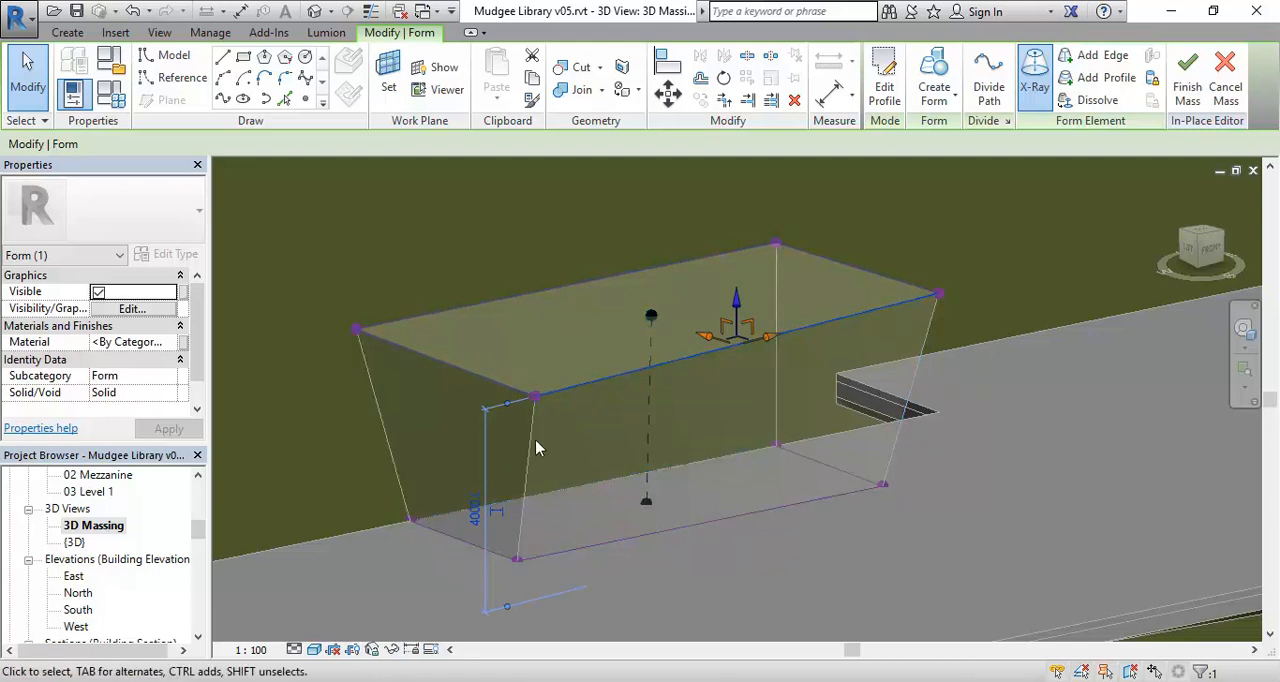
key(Tab)
key(Tab)
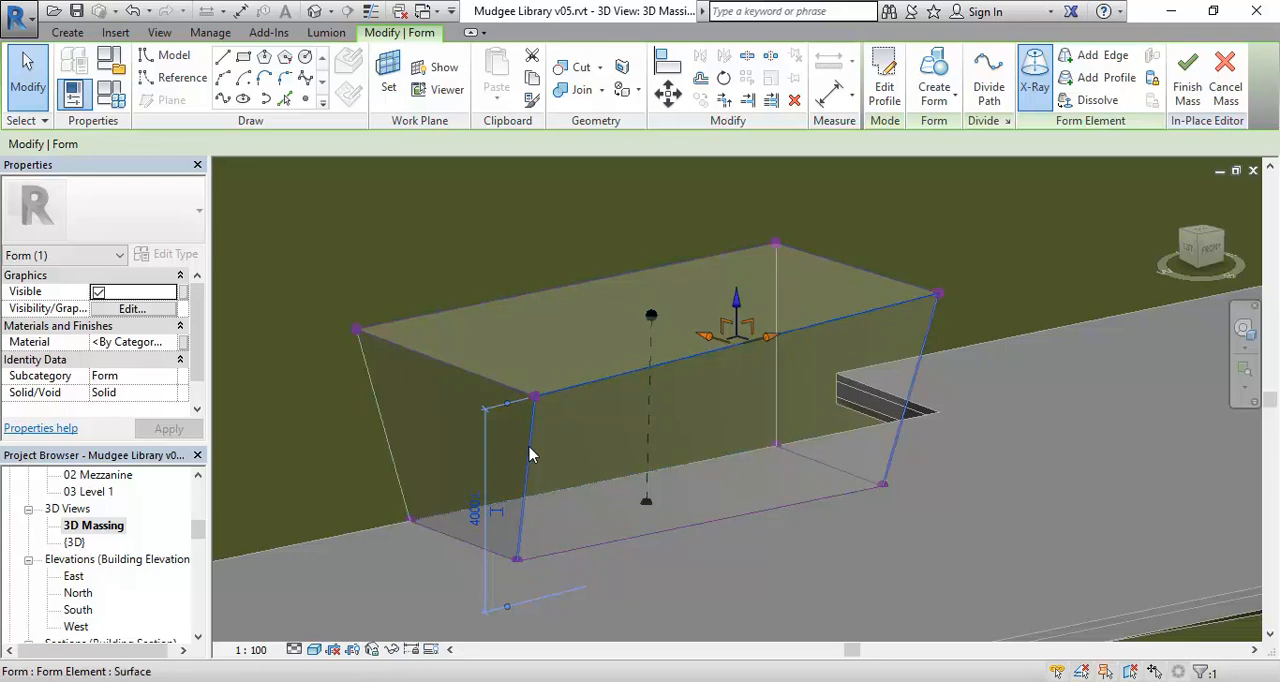
click(530, 455)
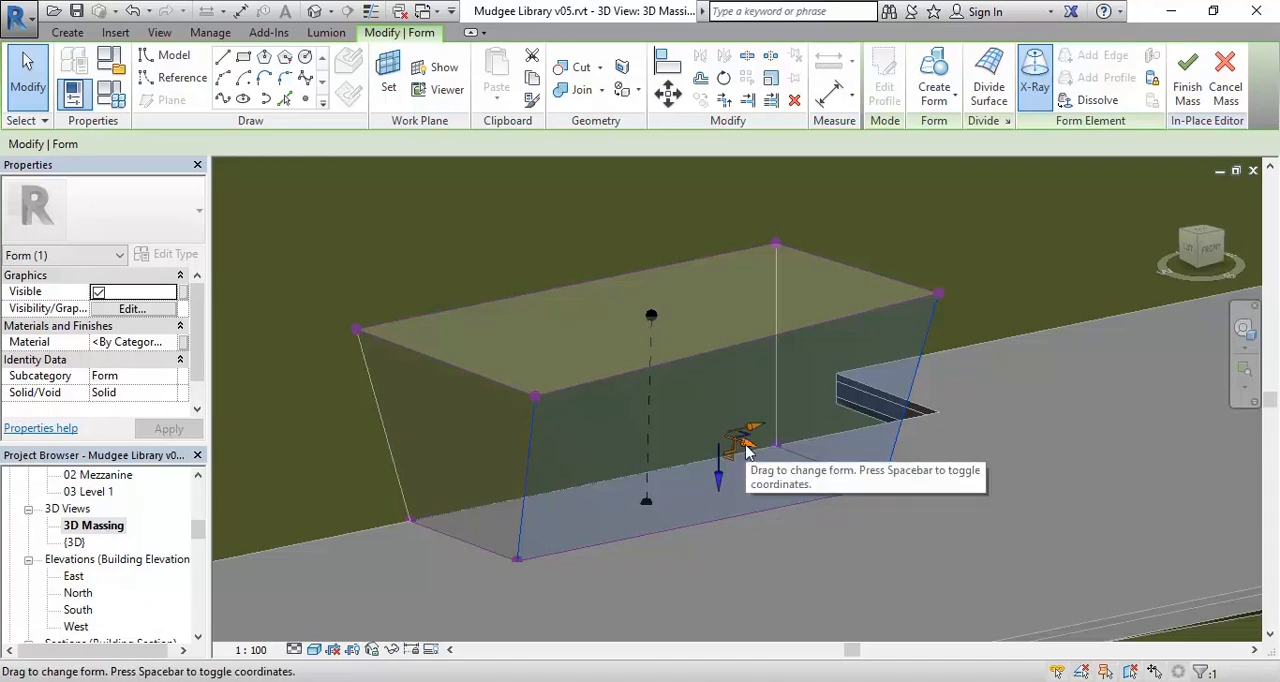
shift+middle_drag(748, 452, 714, 506)
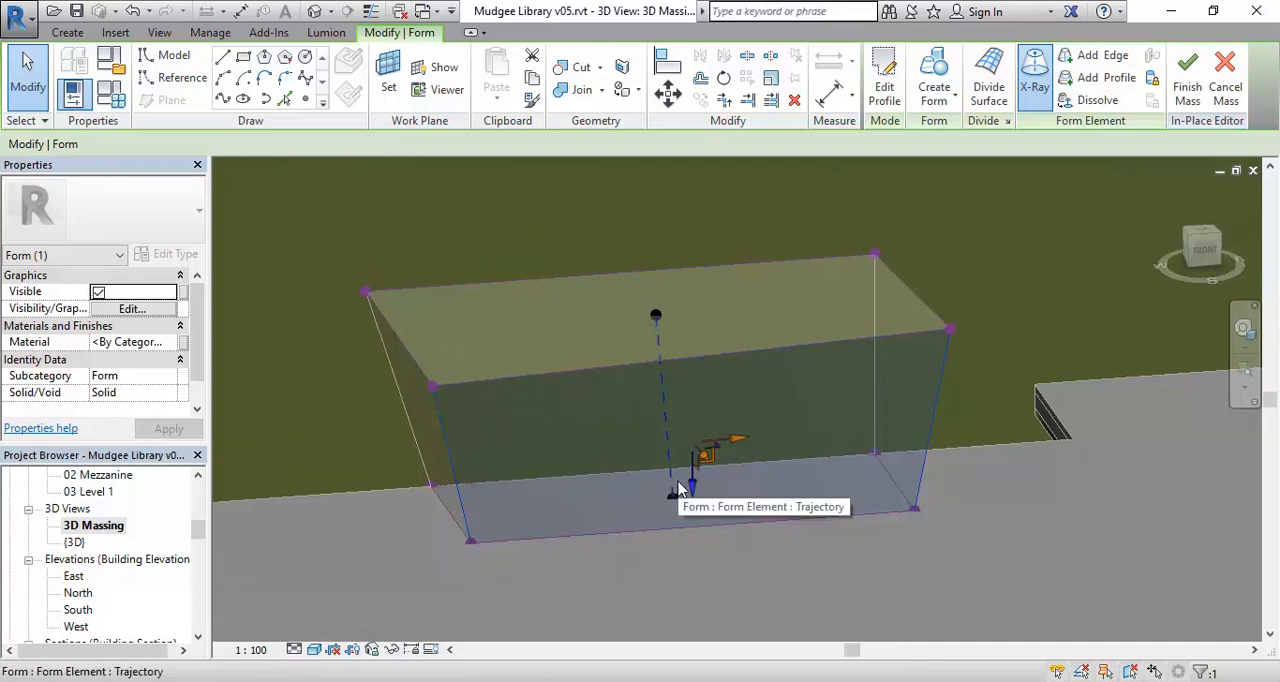
shift+middle_drag(592, 460, 621, 460)
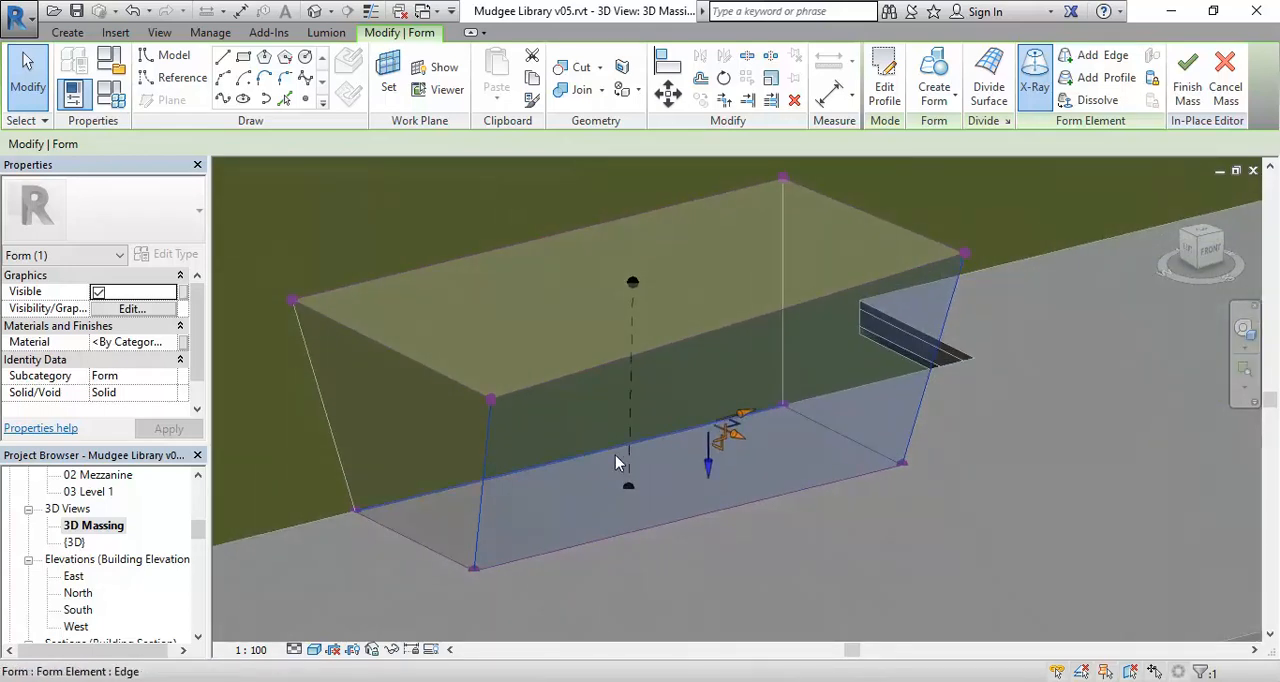
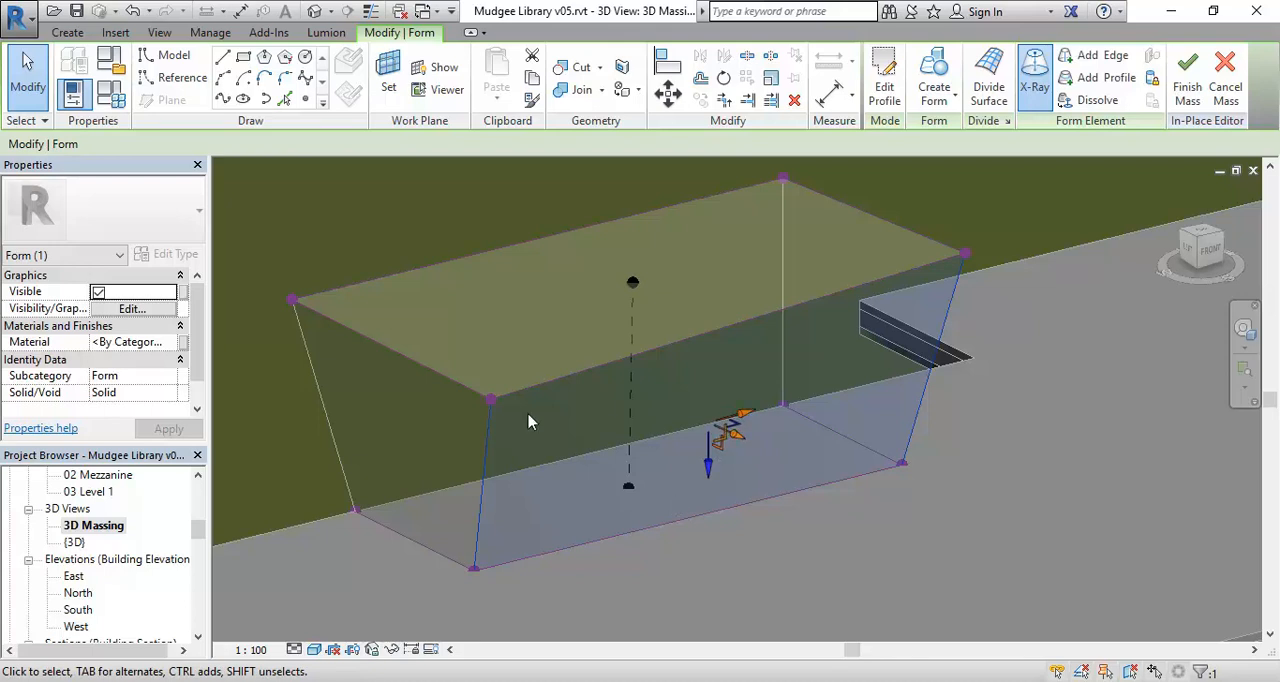
Select the vertex at the form's top front left corner and inspect its direction controls from different angles.
key(Escape)
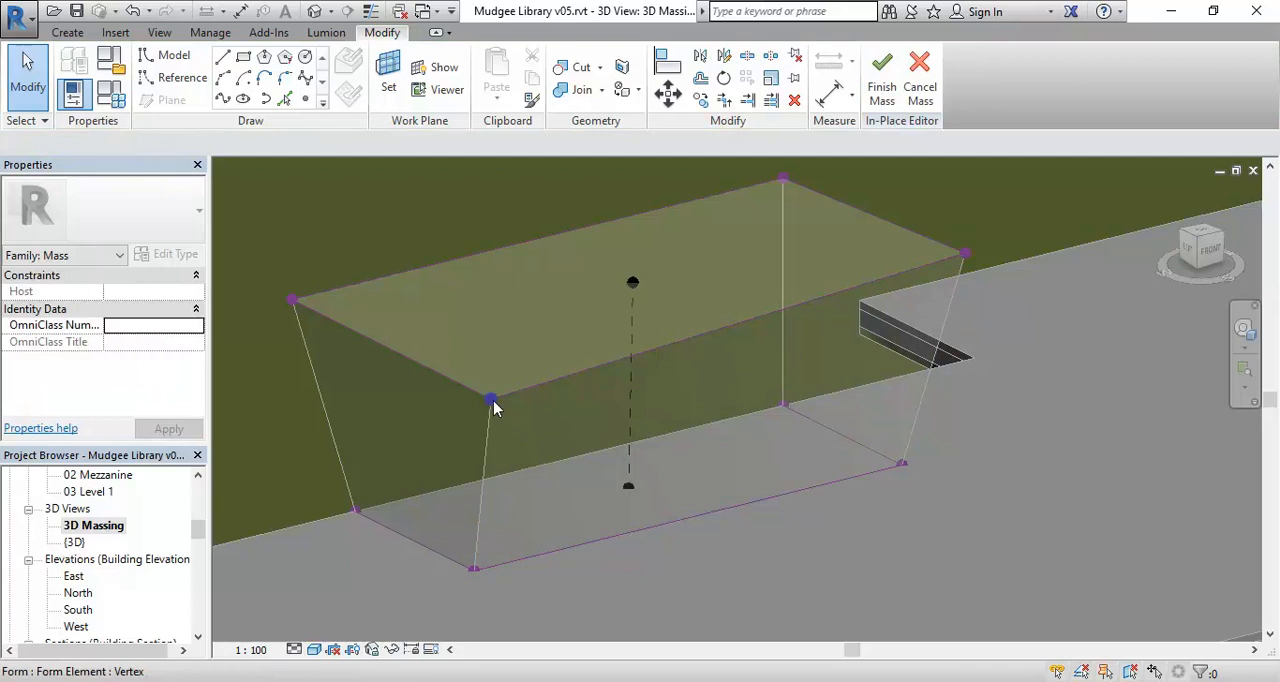
click(491, 400)
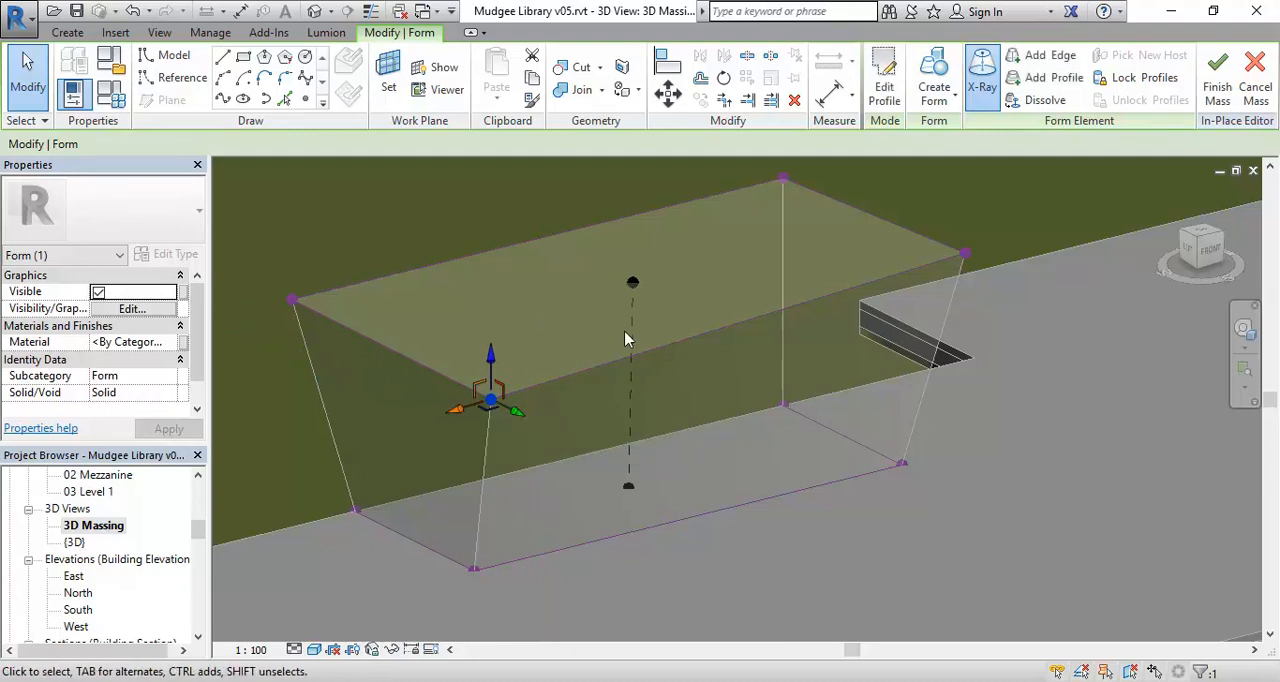
key(Escape)
shift+middle_drag(680, 451, 785, 418)
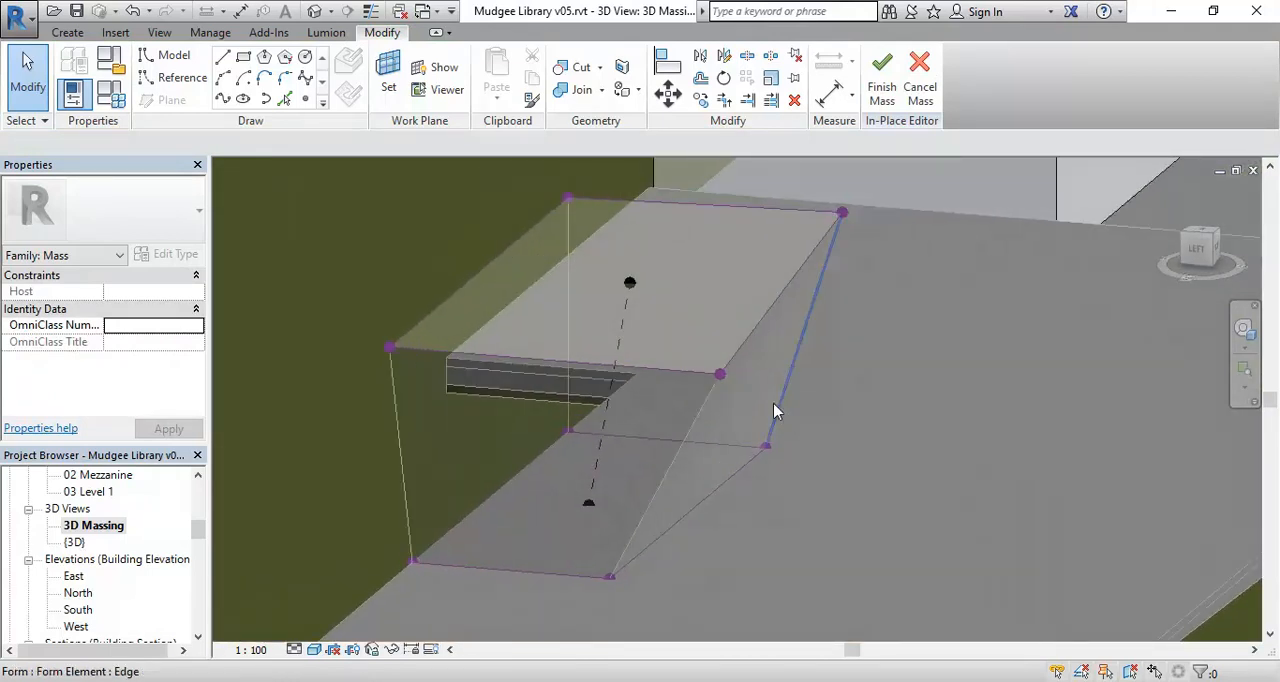
click(720, 376)
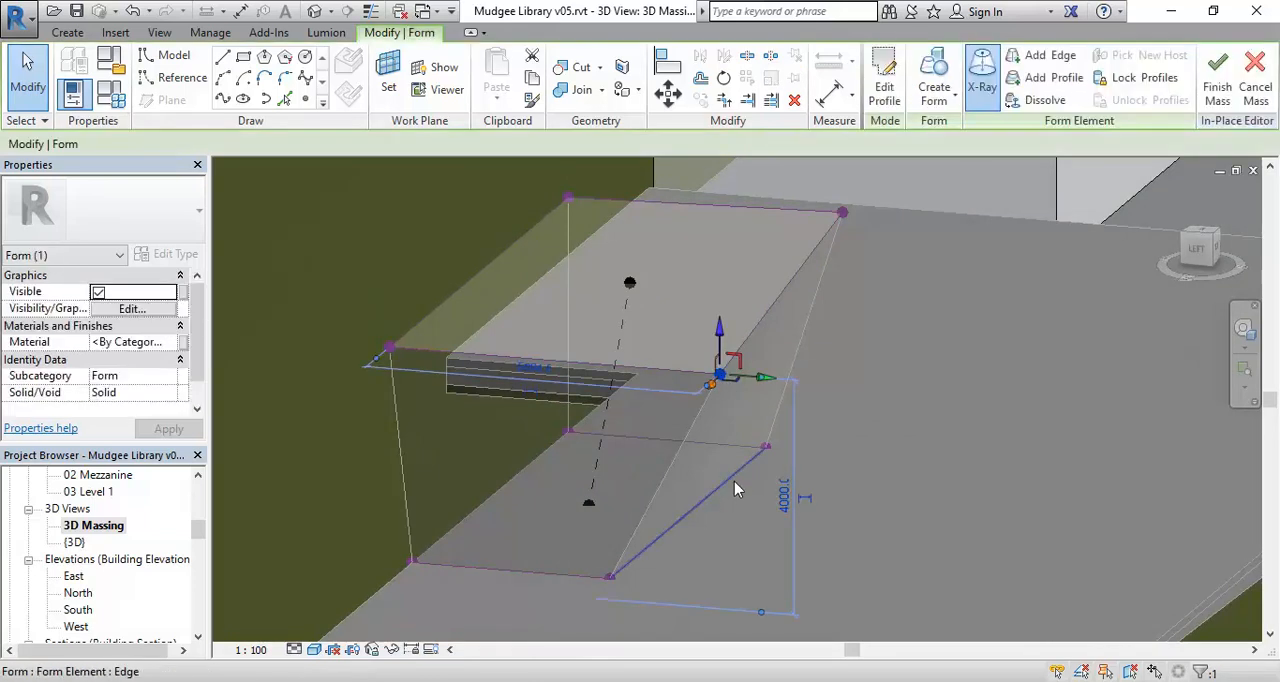
shift+middle_drag(728, 436, 763, 537)
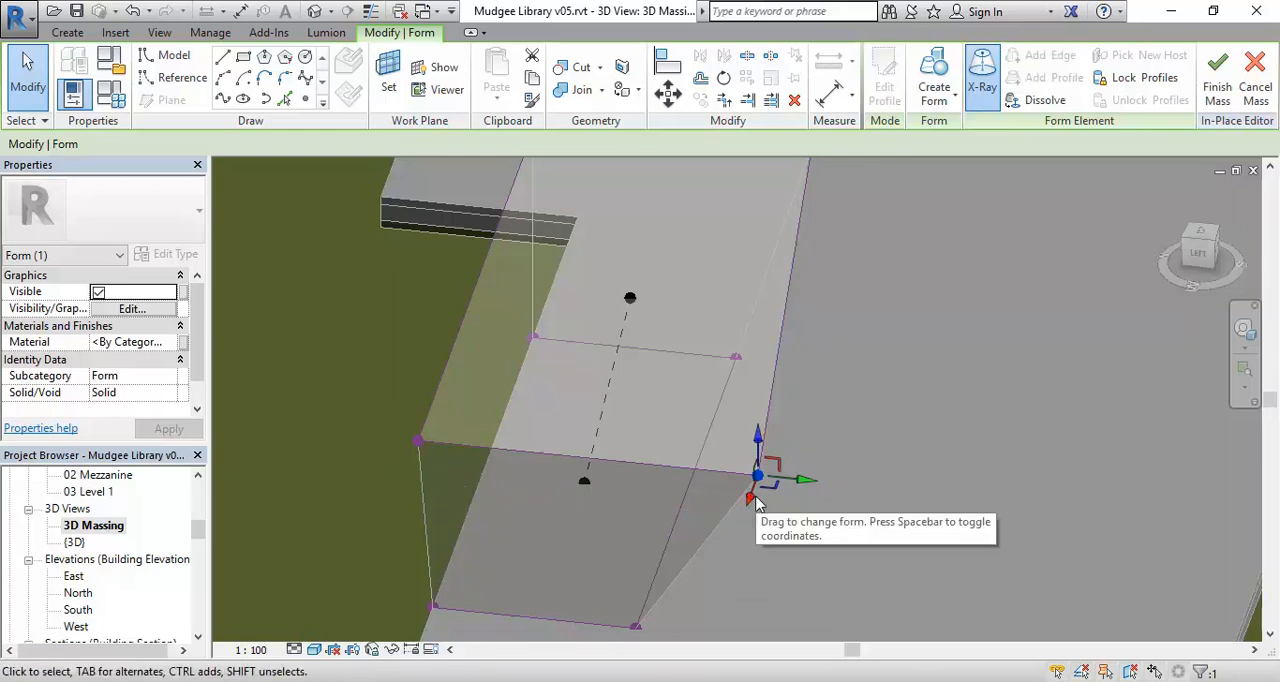
shift+middle_drag(757, 500, 640, 423)
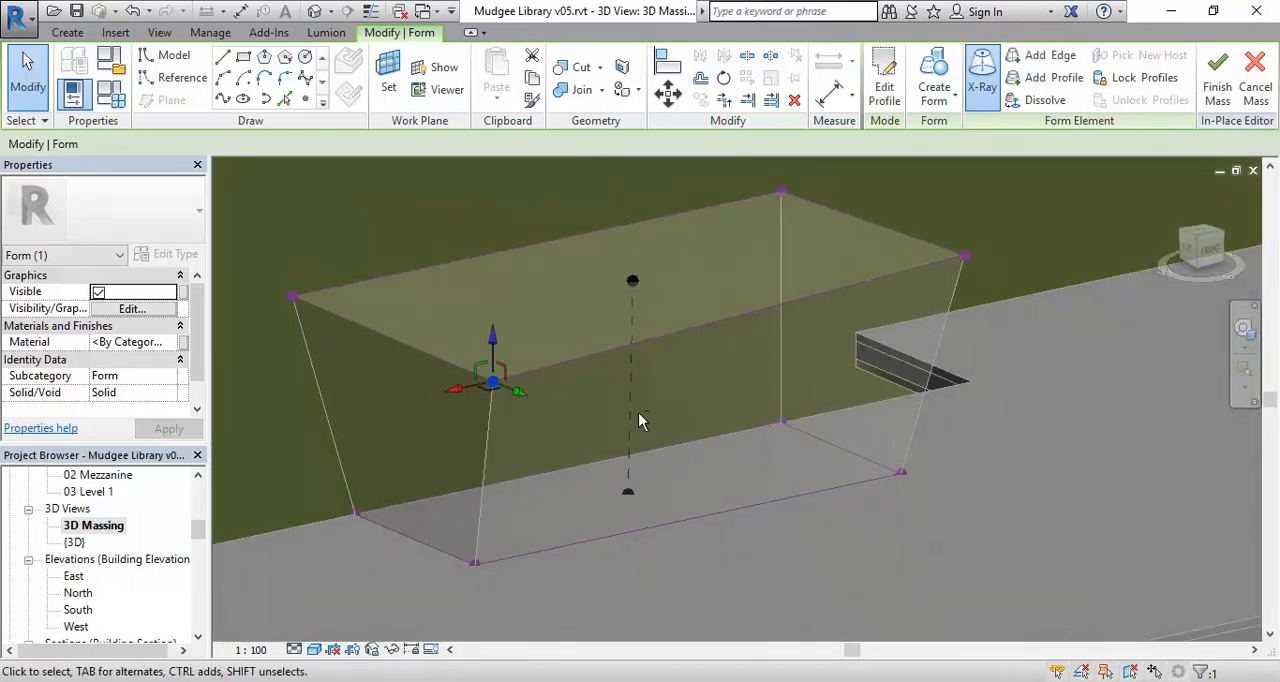
key(Escape)
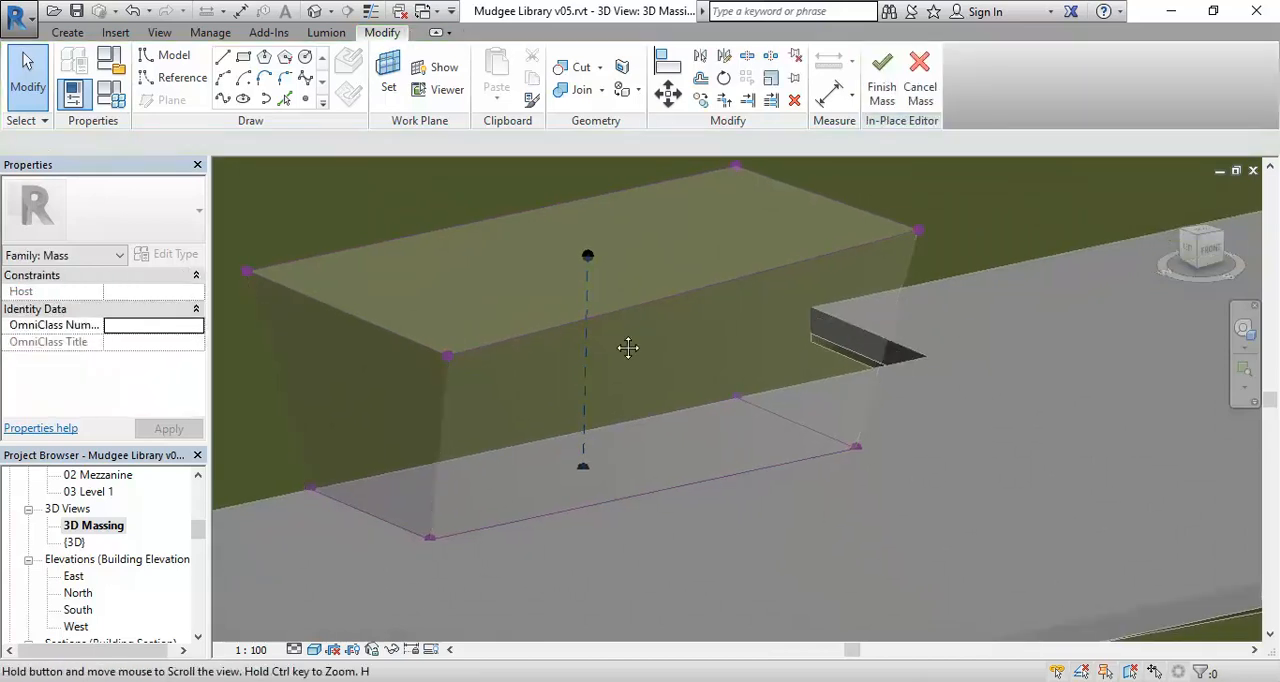
Turn off X-Ray mode for the slanted form and deselect it.
shift+middle_drag(620, 351, 535, 338)
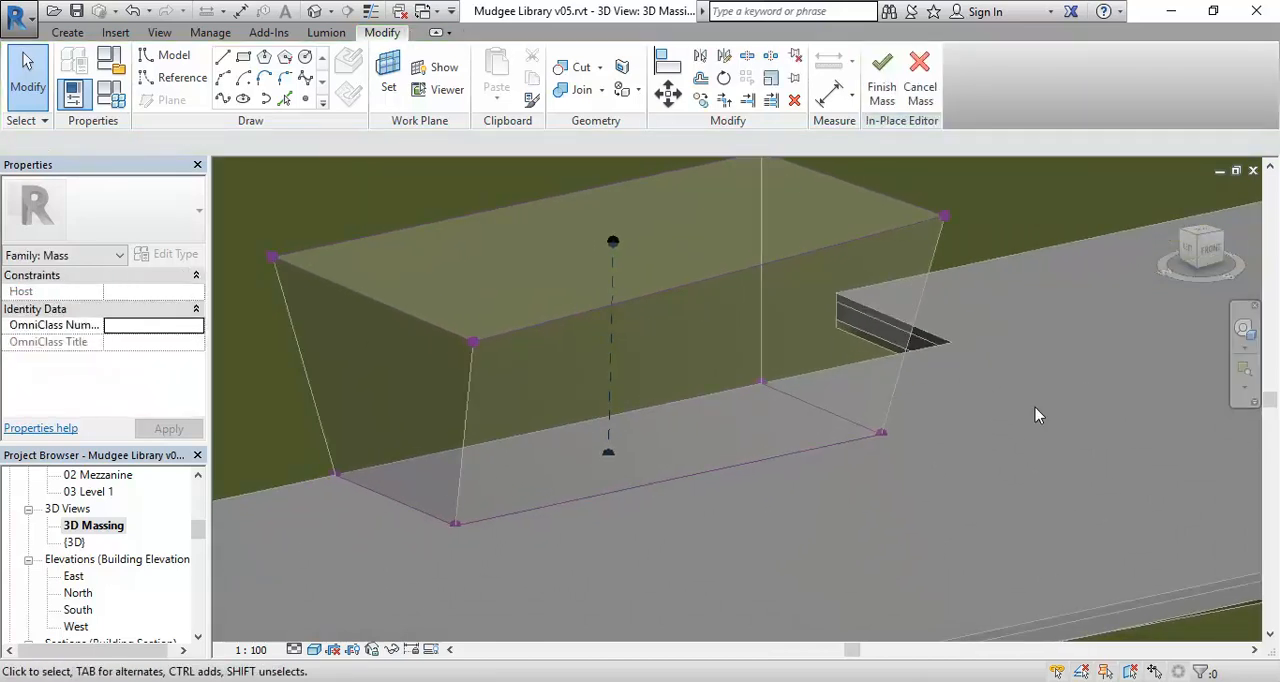
shift+middle_drag(650, 549, 615, 554)
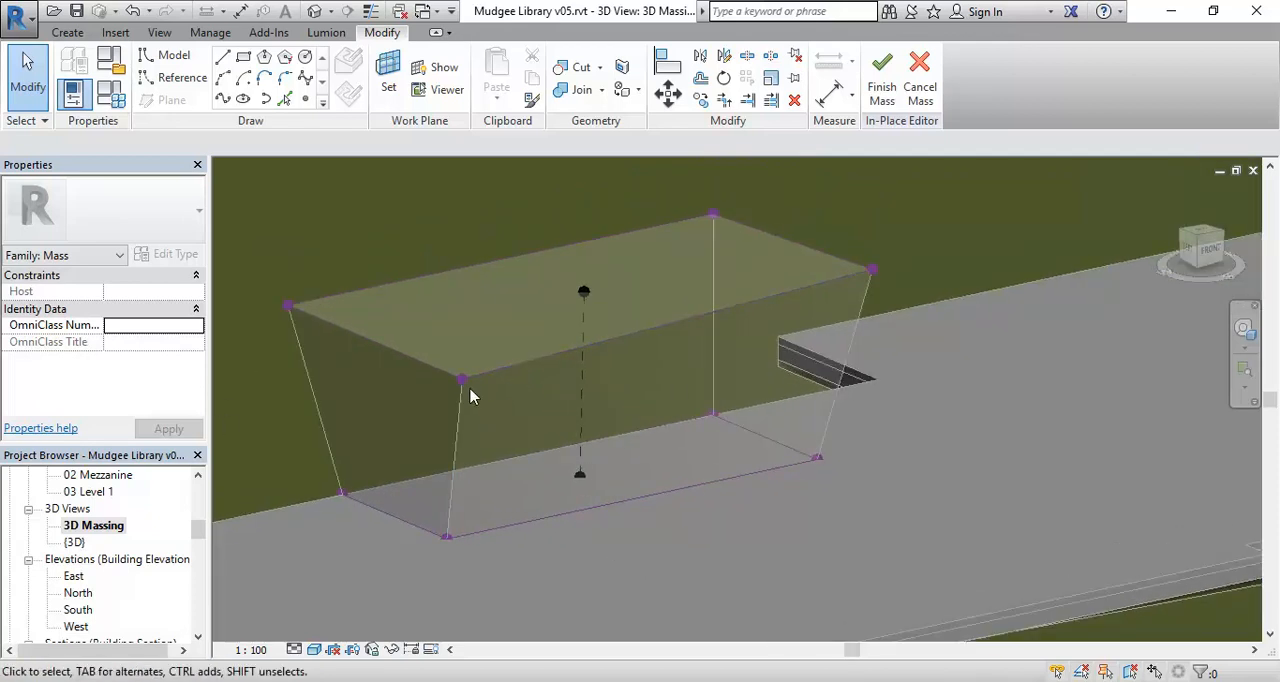
click(517, 374)
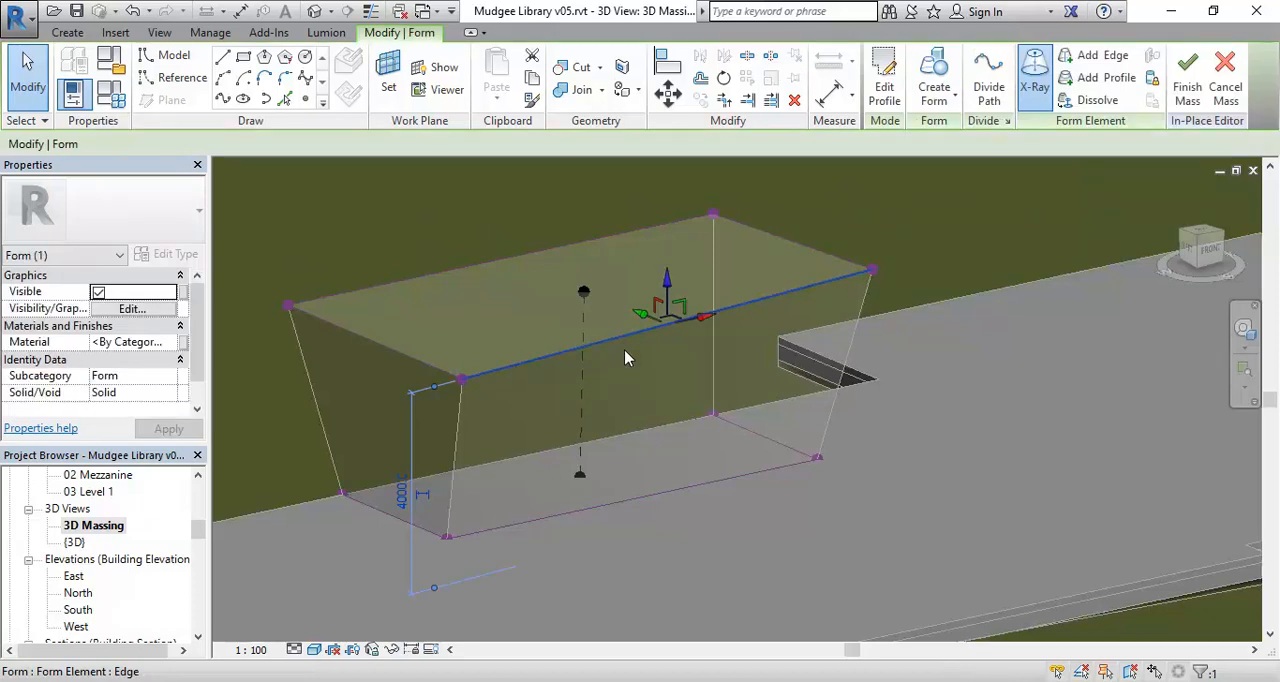
click(1034, 75)
click(811, 529)
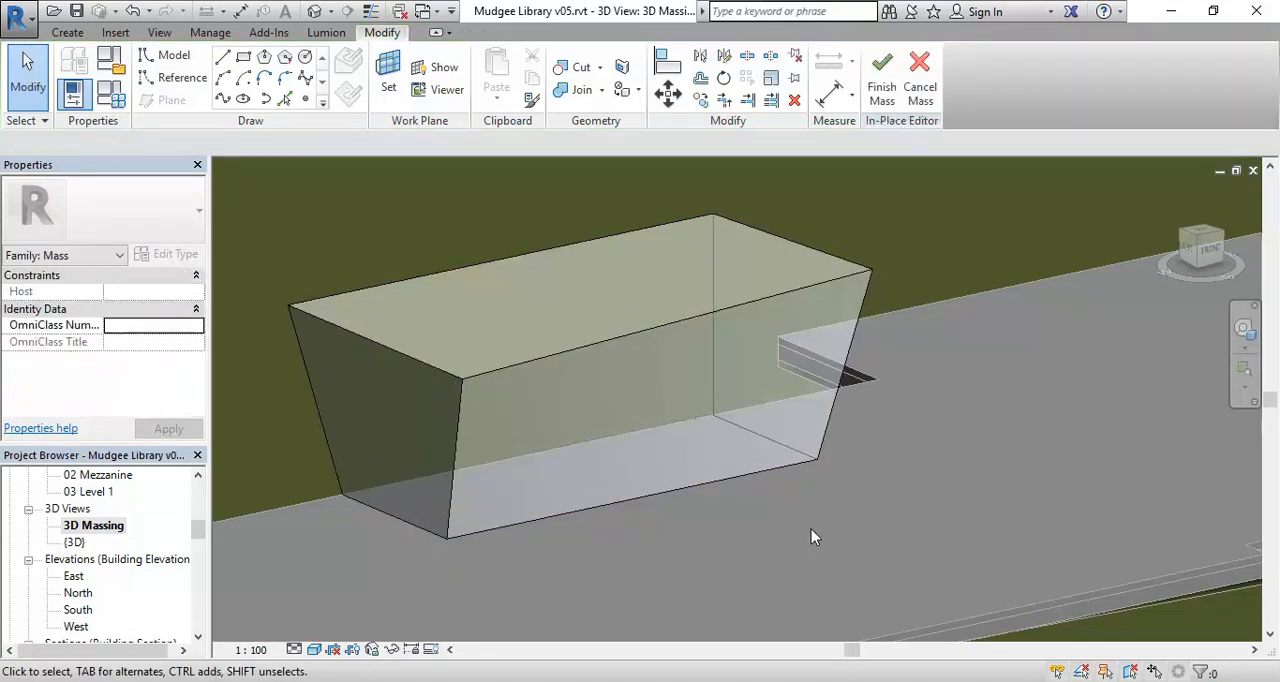
Open the Section 1 building section view.
scroll(744, 512, down, 4)
middle_drag(744, 512, 630, 570)
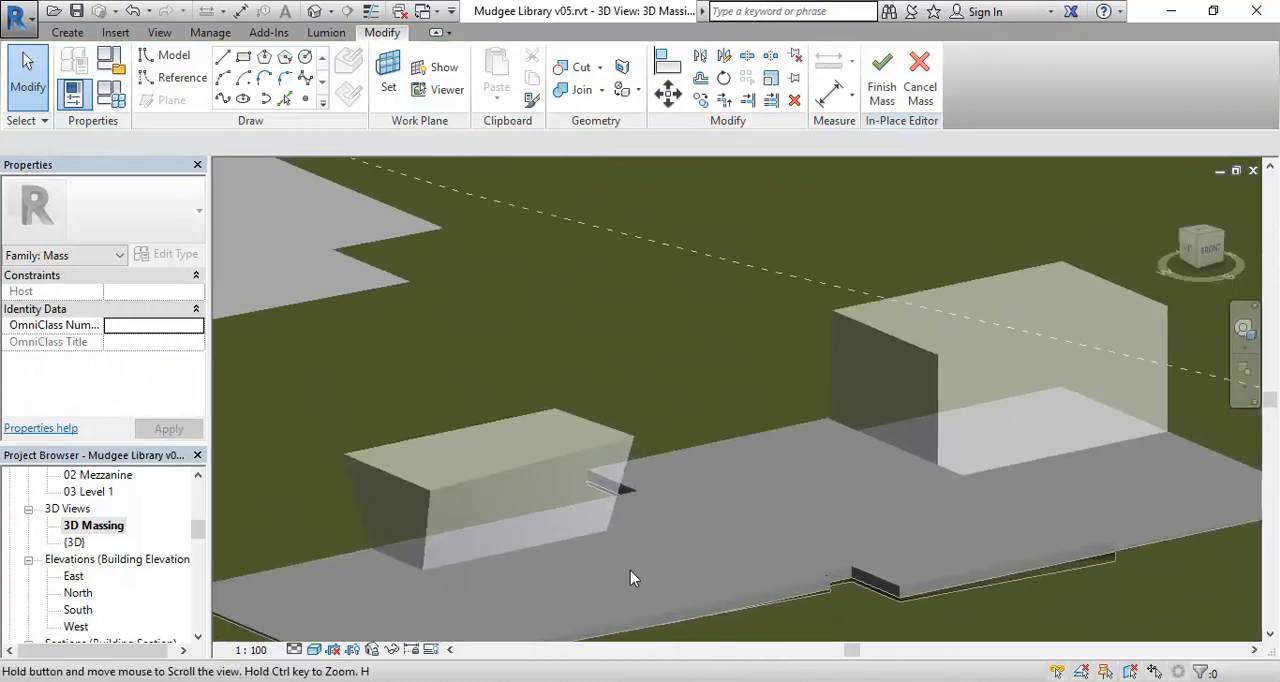
middle_drag(857, 473, 802, 465)
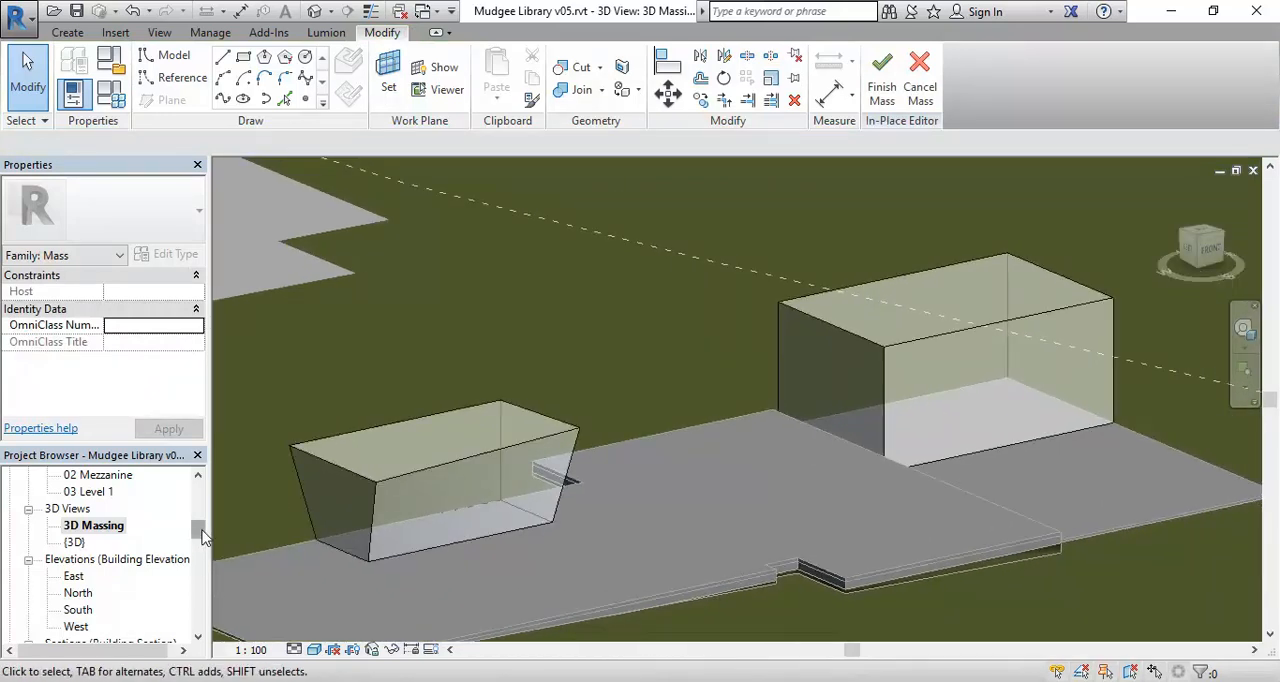
drag(202, 537, 202, 549)
double_click(87, 559)
Lower the form's top surface in the section to 200 mm below the 02 Mezzanine level.
middle_drag(926, 470, 672, 447)
scroll(897, 474, down, 5)
middle_drag(897, 474, 500, 470)
scroll(1188, 478, down, 1)
middle_drag(1188, 478, 629, 448)
scroll(630, 444, up, 1)
scroll(660, 395, up, 1)
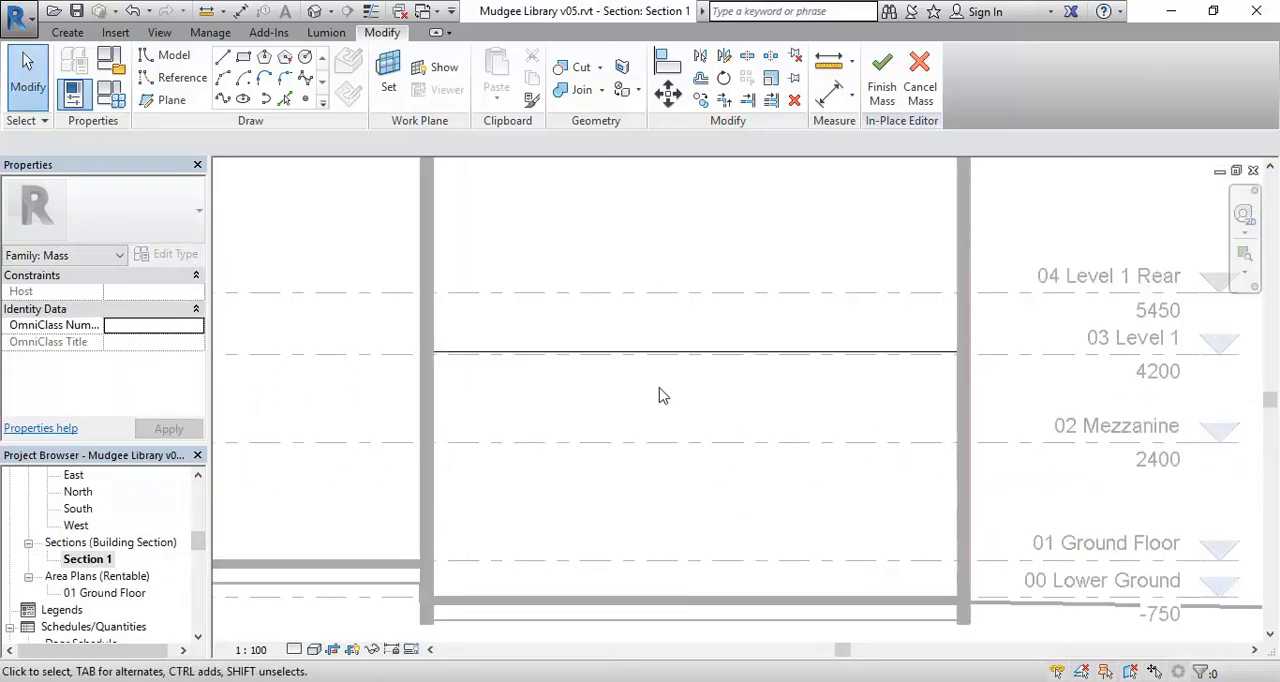
middle_drag(660, 395, 709, 376)
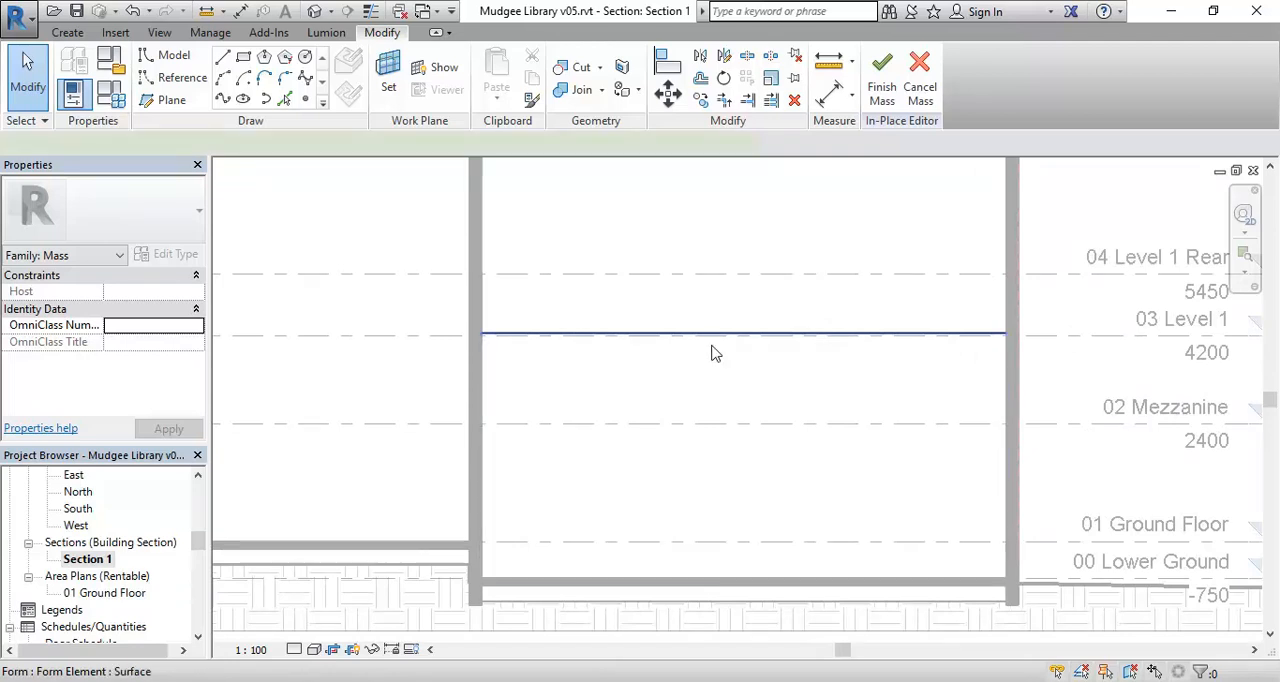
click(716, 340)
drag(737, 323, 745, 410)
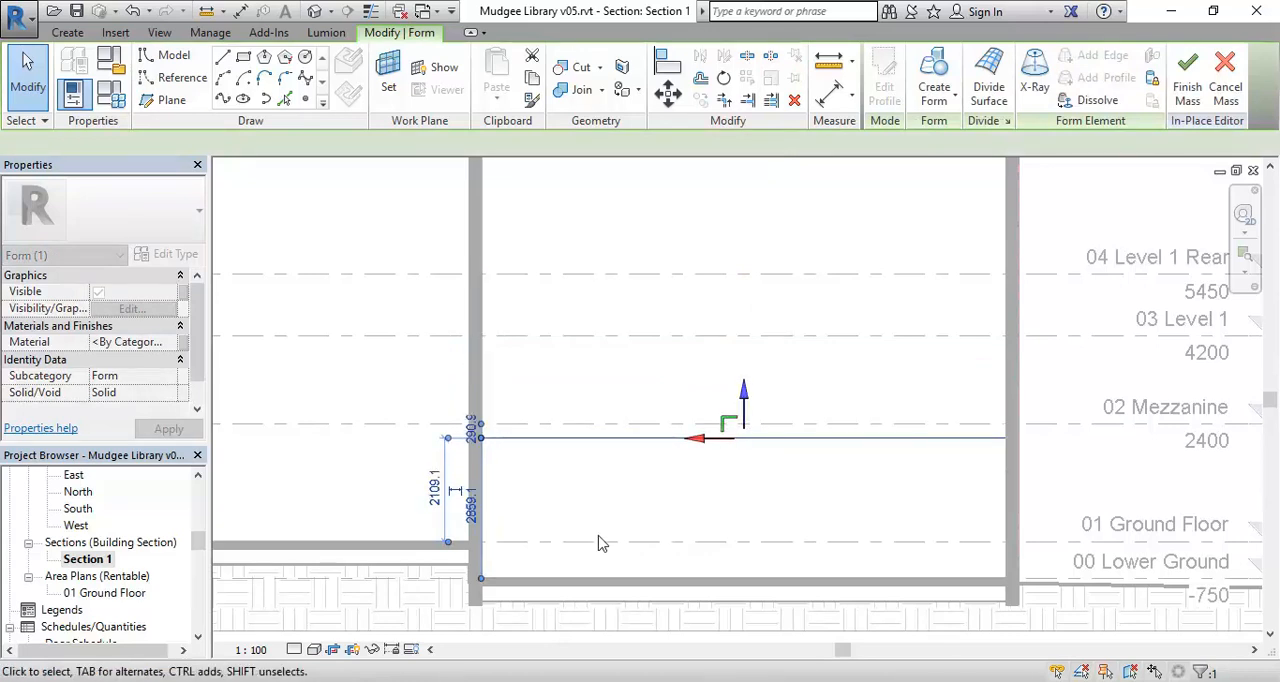
click(471, 427)
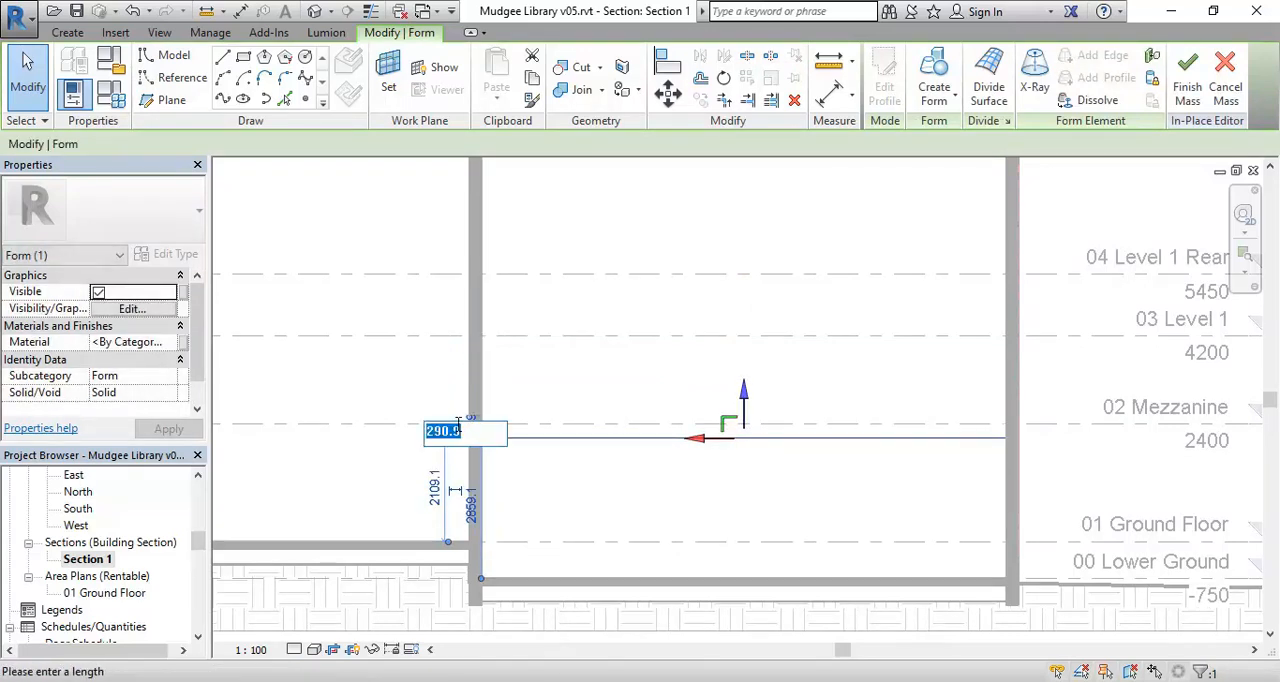
text(200)
key(Return)
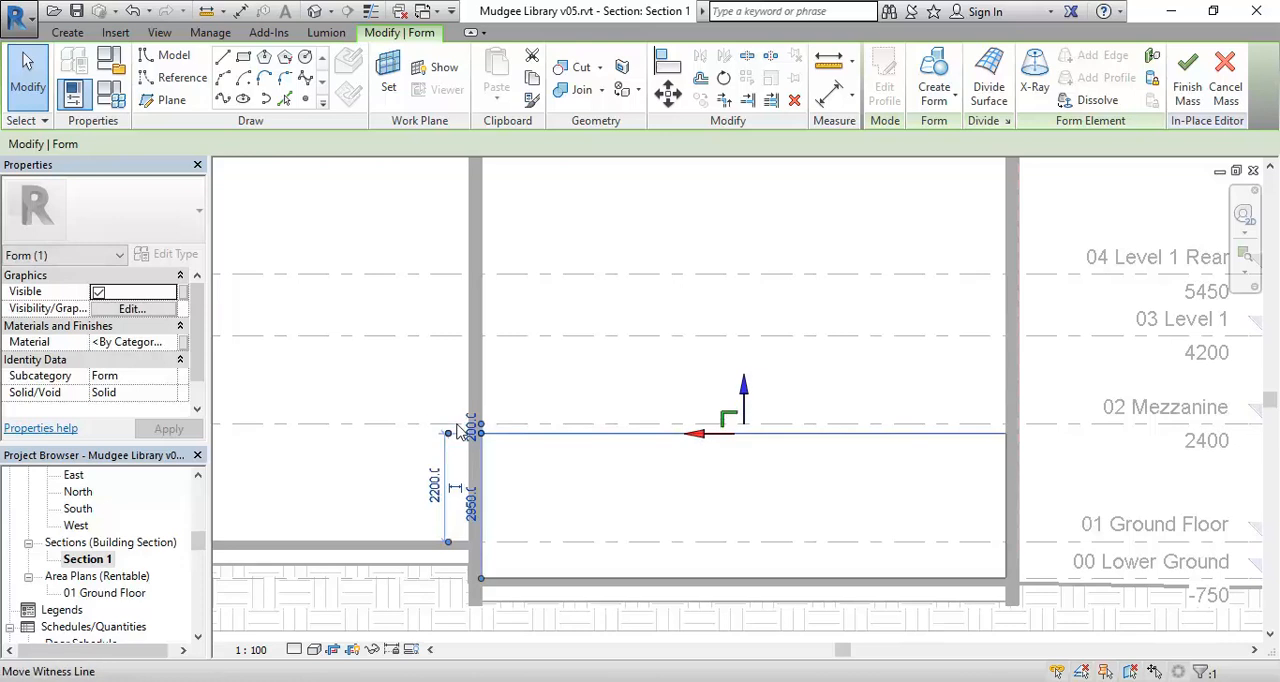
key(Escape)
Open the 01 Ground Floor rentable area plan.
drag(195, 548, 198, 521)
click(110, 510)
scroll(110, 567, up, 5)
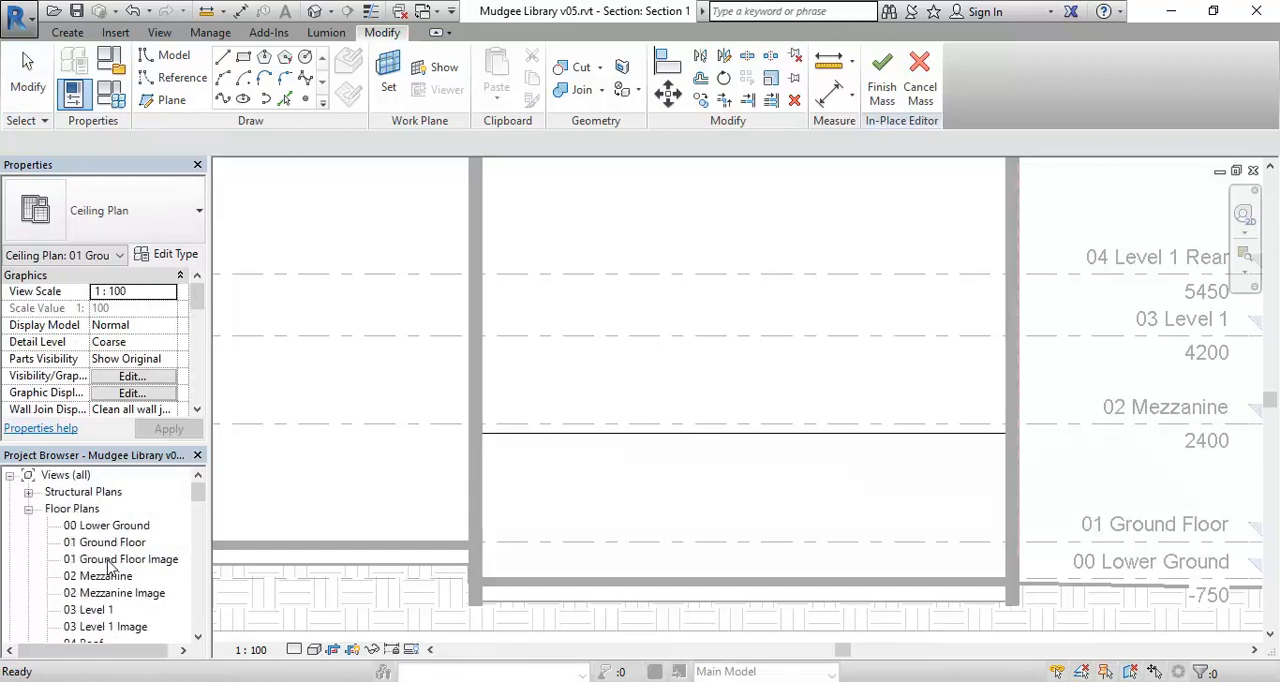
drag(198, 503, 200, 537)
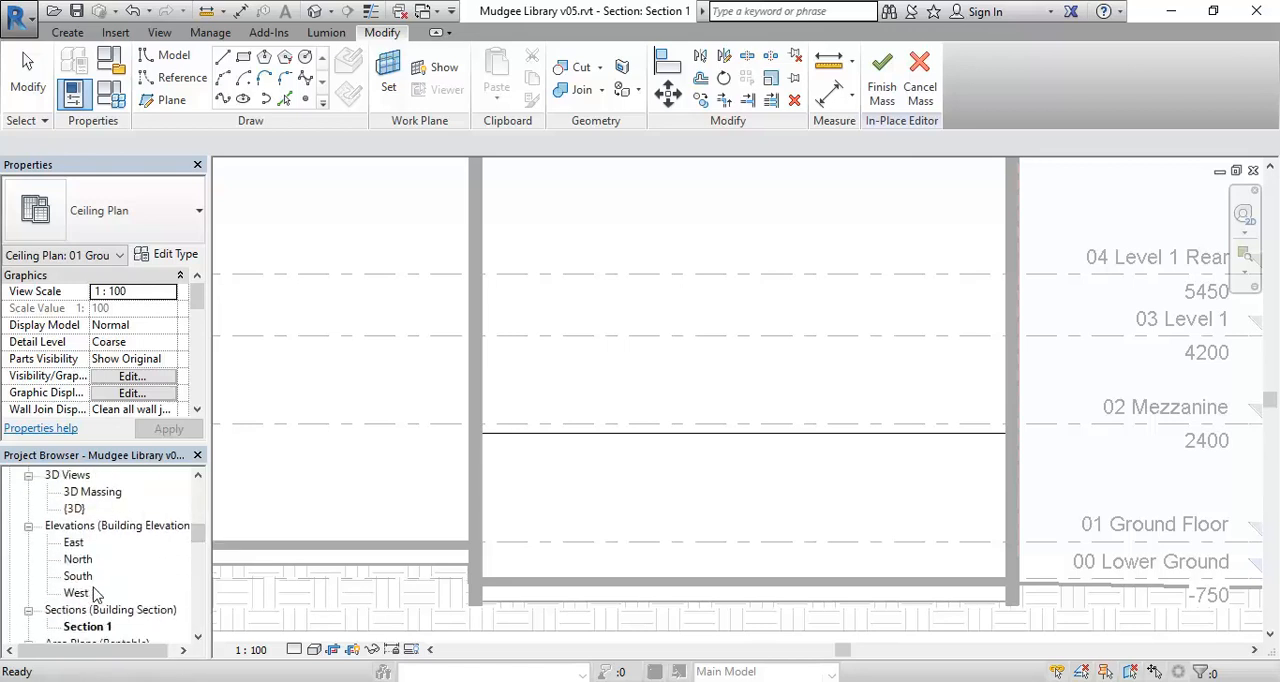
scroll(88, 580, down, 5)
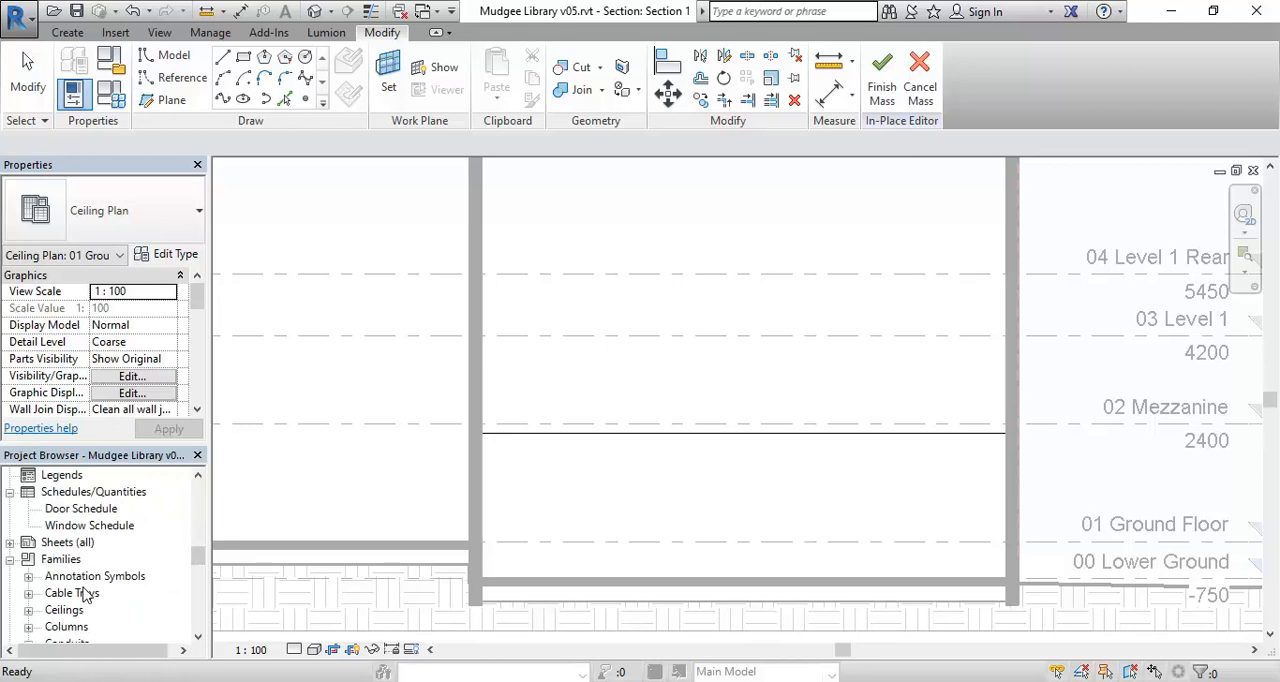
scroll(66, 528, up, 1)
double_click(105, 509)
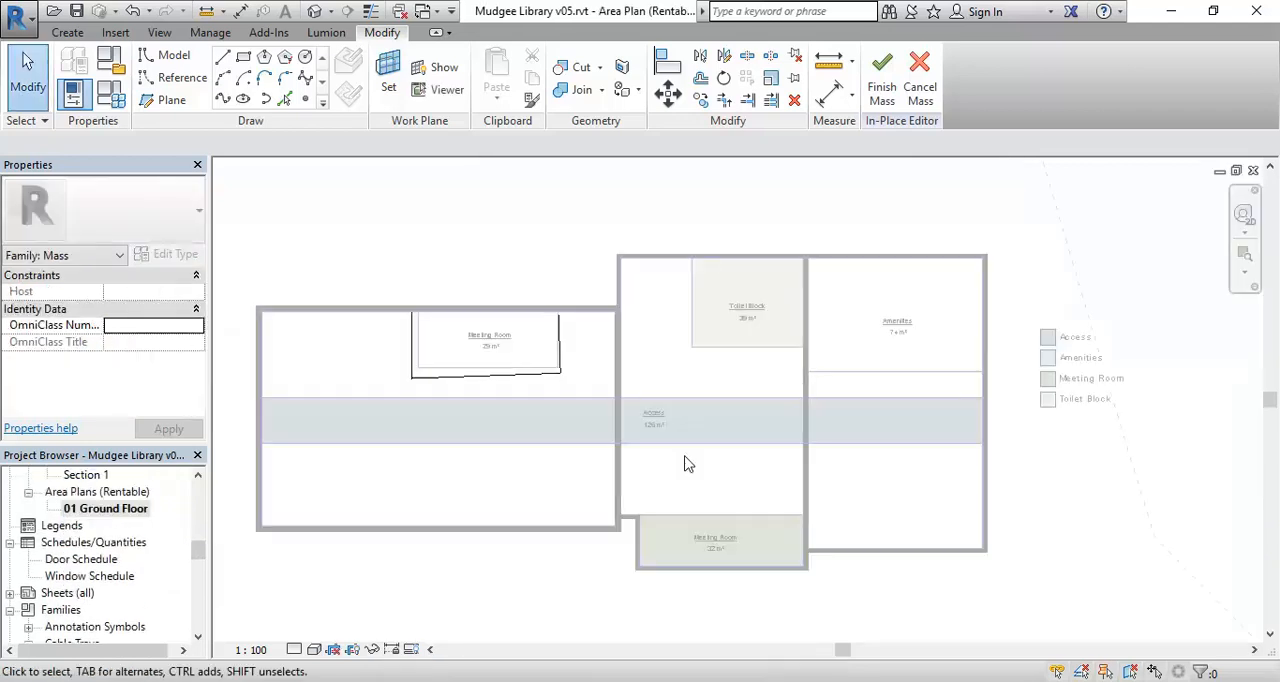
Examine the Amenities zone and its boundary lines closely on the area plan.
middle_drag(614, 480, 486, 503)
scroll(641, 339, up, 3)
scroll(709, 307, up, 1)
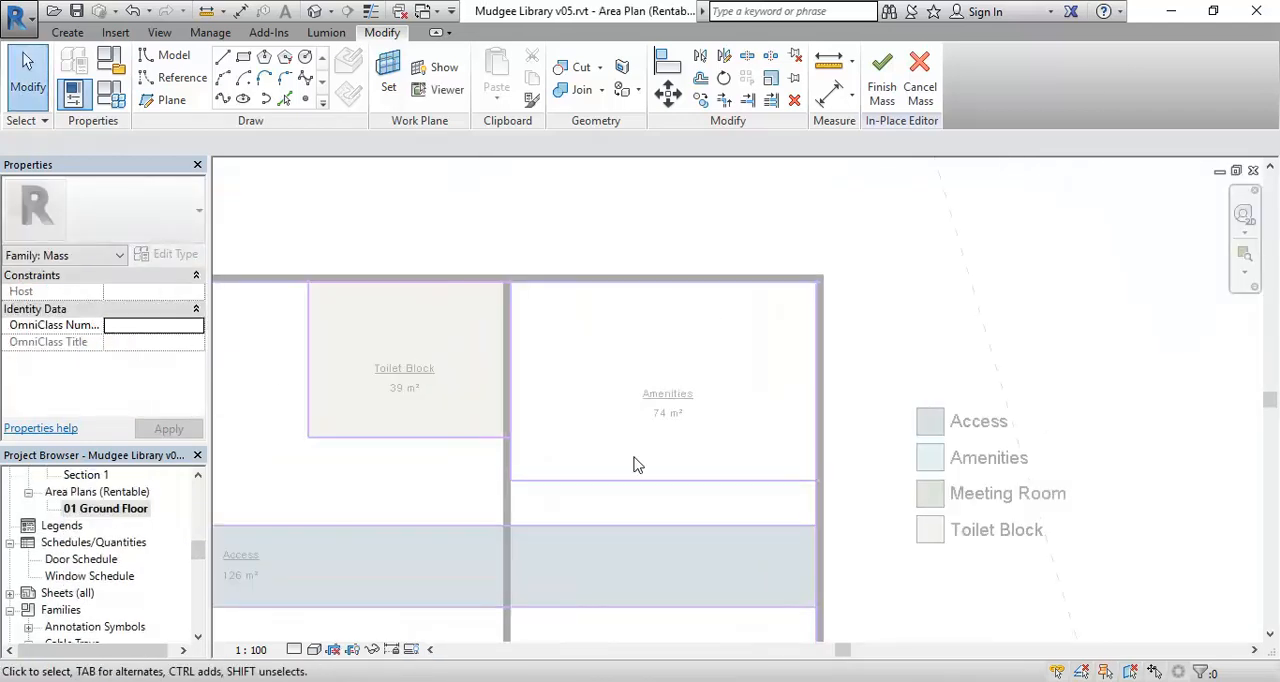
middle_drag(654, 478, 631, 471)
scroll(631, 487, up, 1)
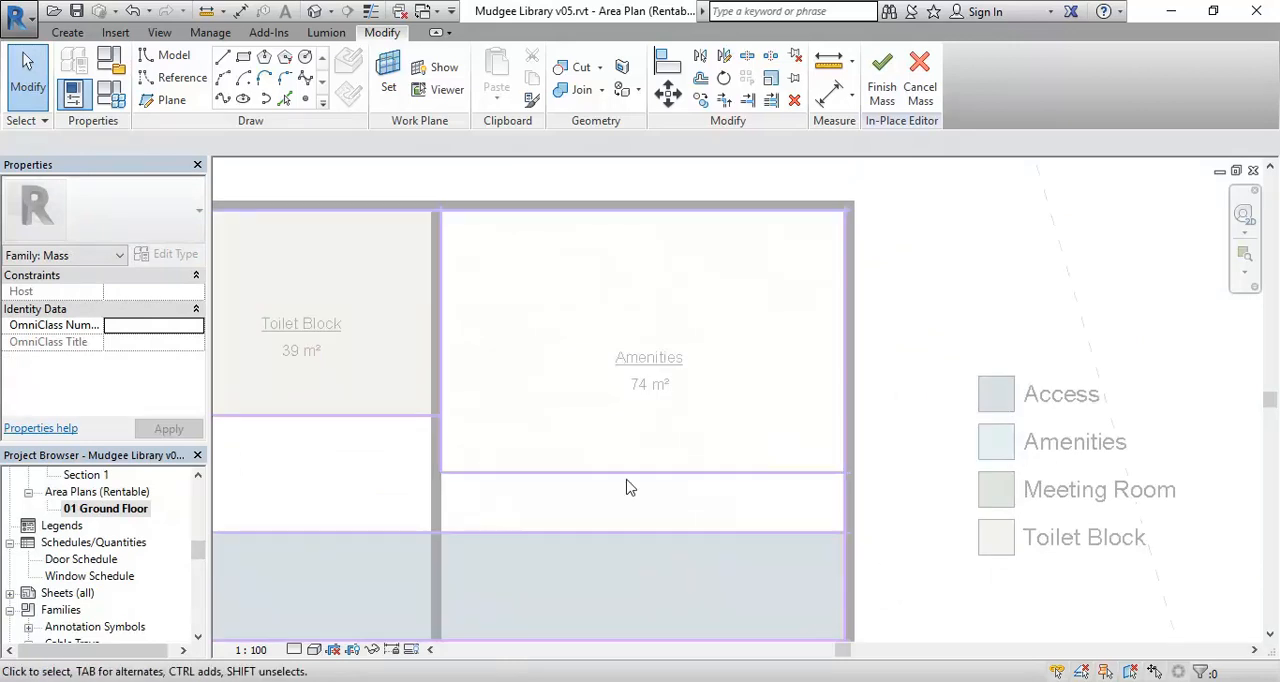
middle_drag(629, 386, 654, 364)
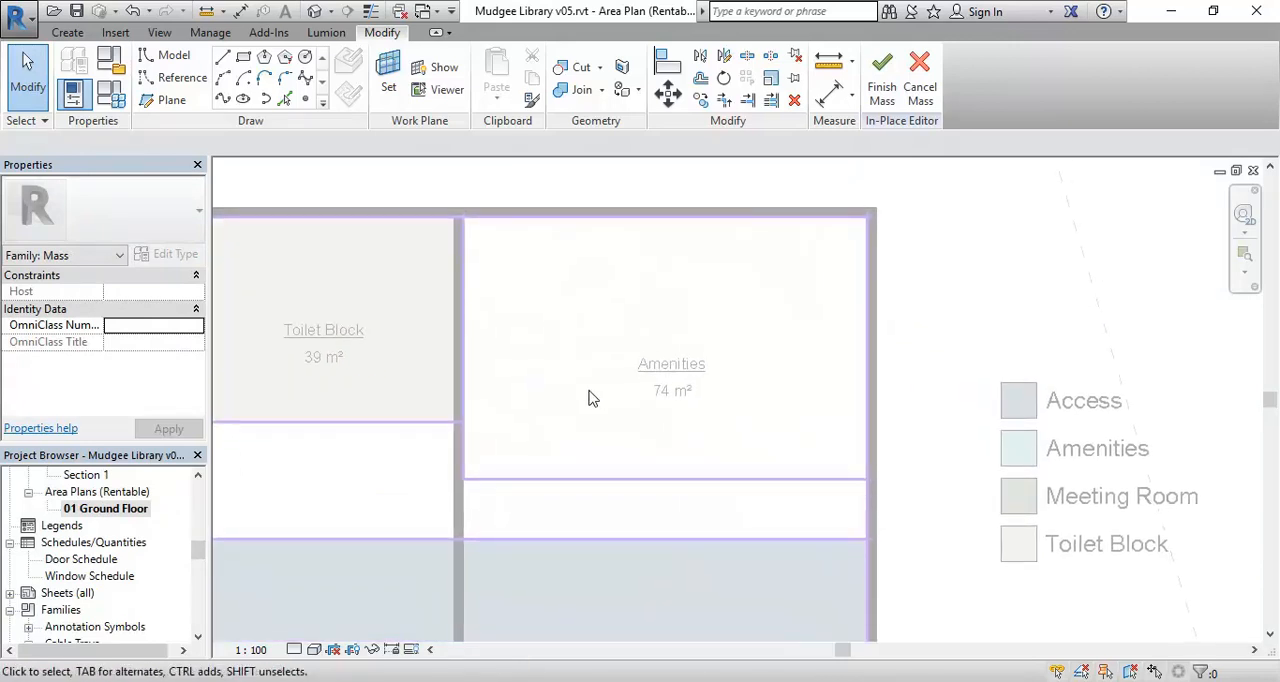
middle_drag(589, 391, 574, 381)
scroll(574, 381, up, 1)
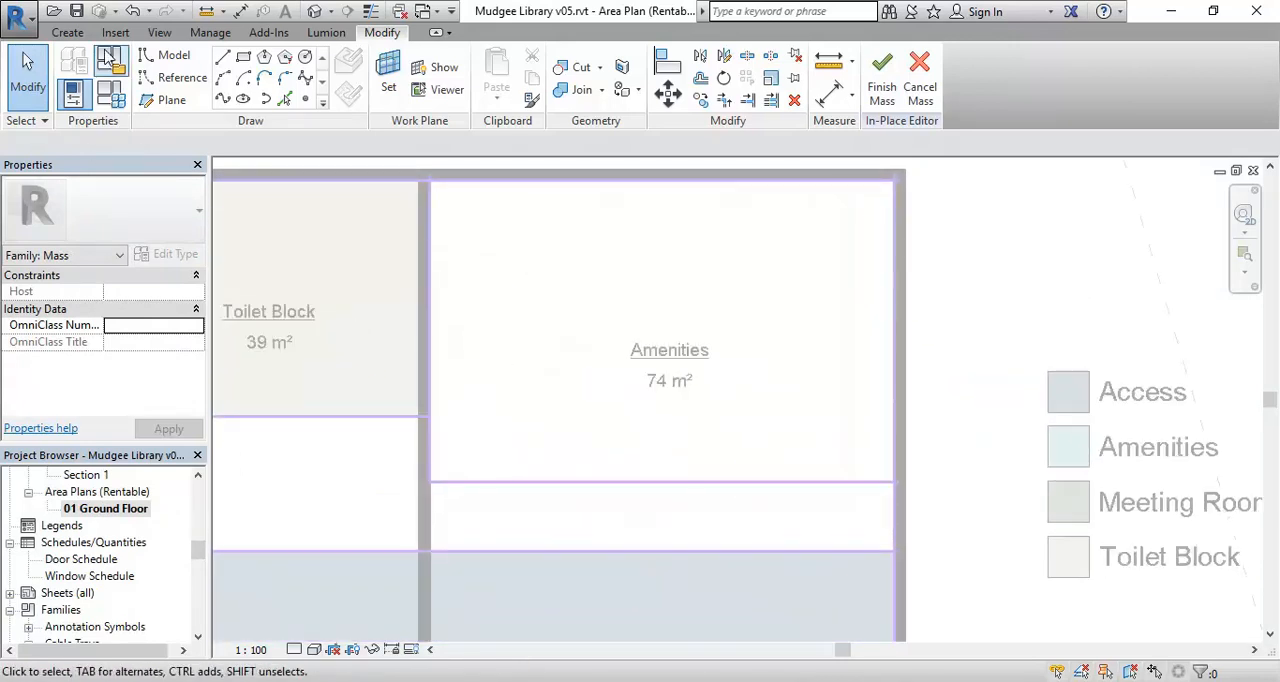
click(67, 32)
middle_drag(544, 363, 503, 409)
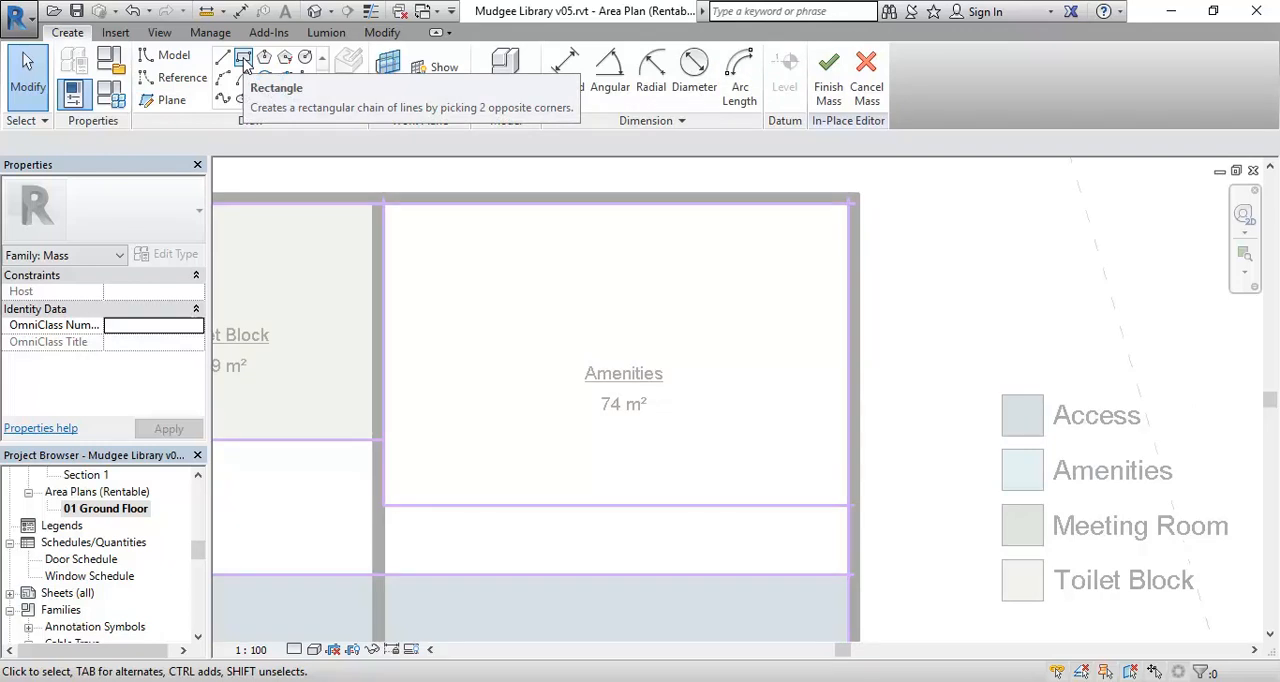
middle_drag(581, 353, 531, 384)
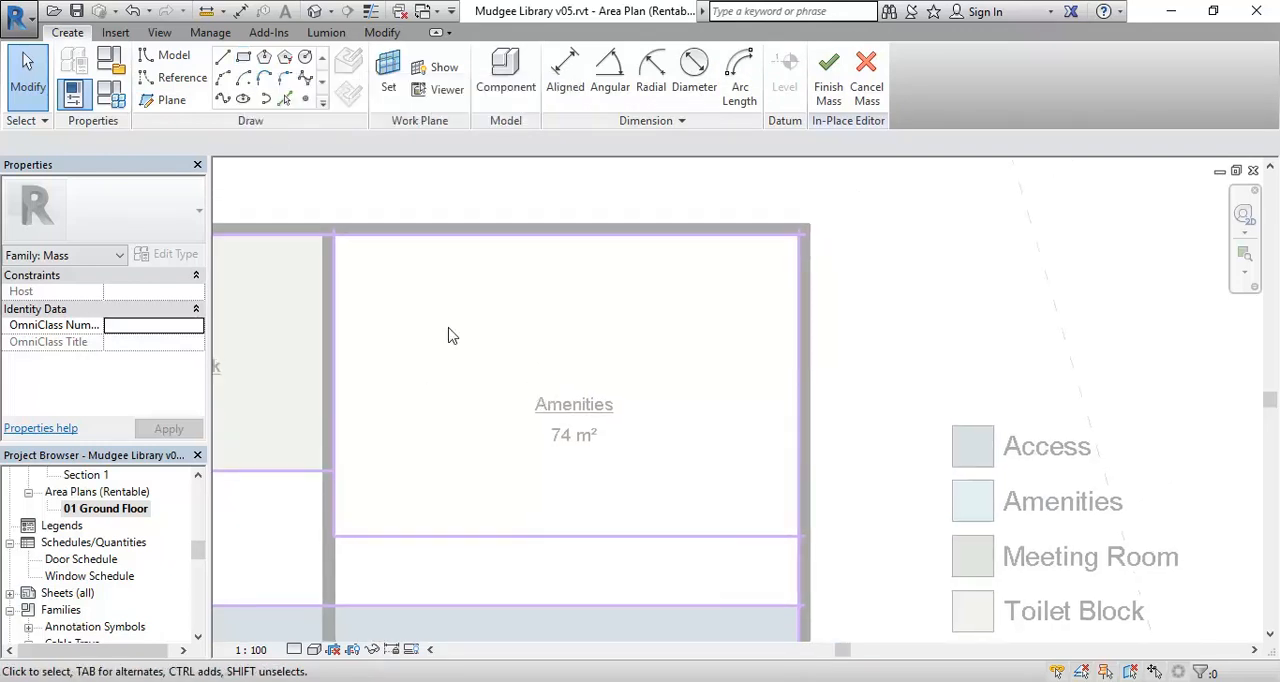
middle_drag(447, 384, 466, 385)
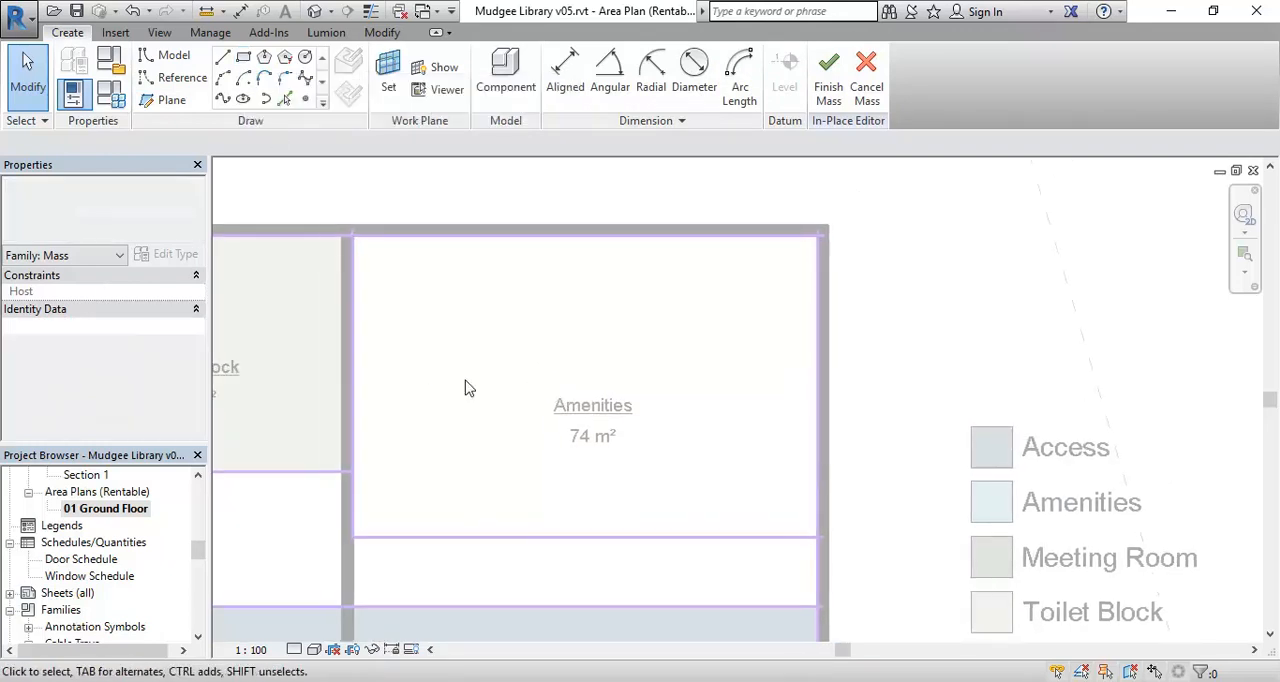
Draw a model-line circle on the 00 Lower Ground placement plane, centred on the Amenities area's lower boundary line.
click(307, 58)
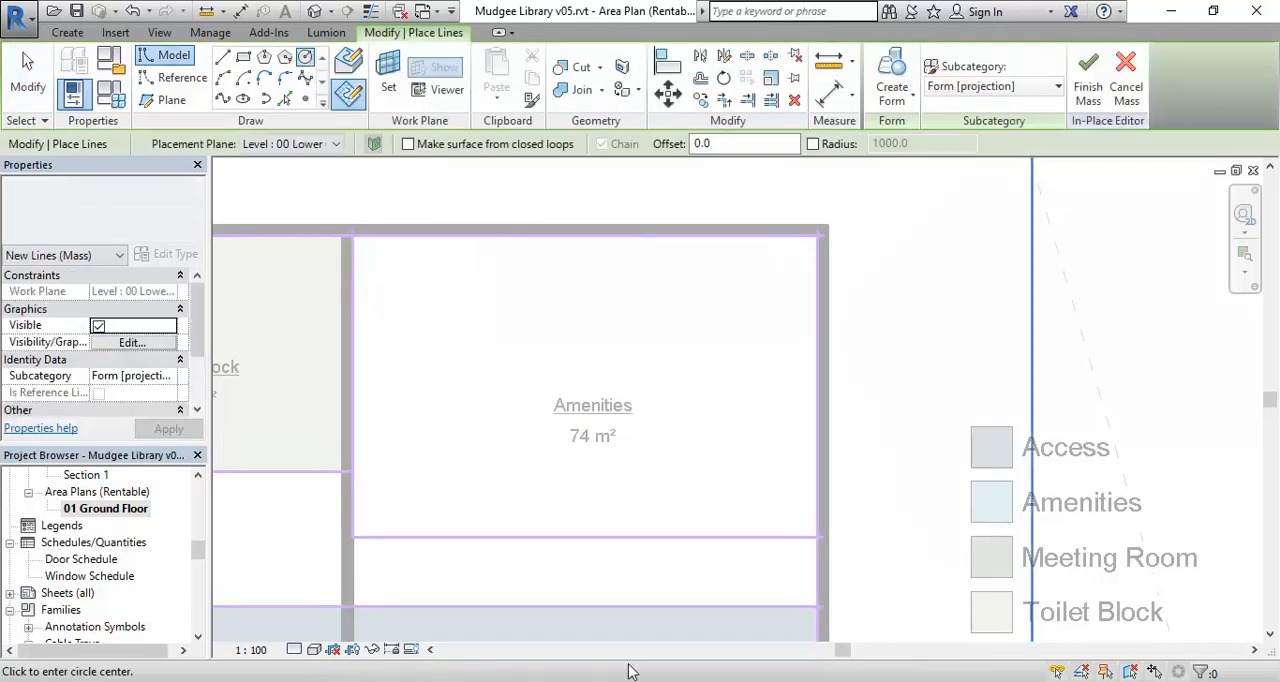
middle_drag(604, 549, 632, 523)
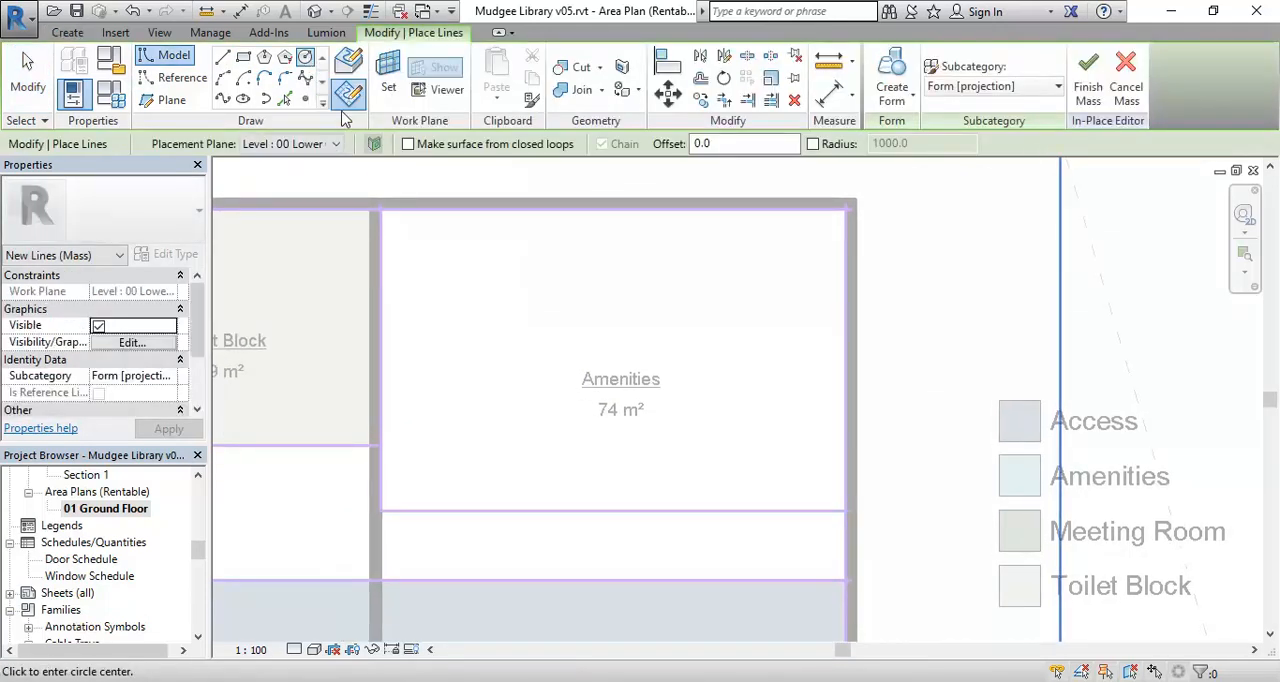
click(288, 146)
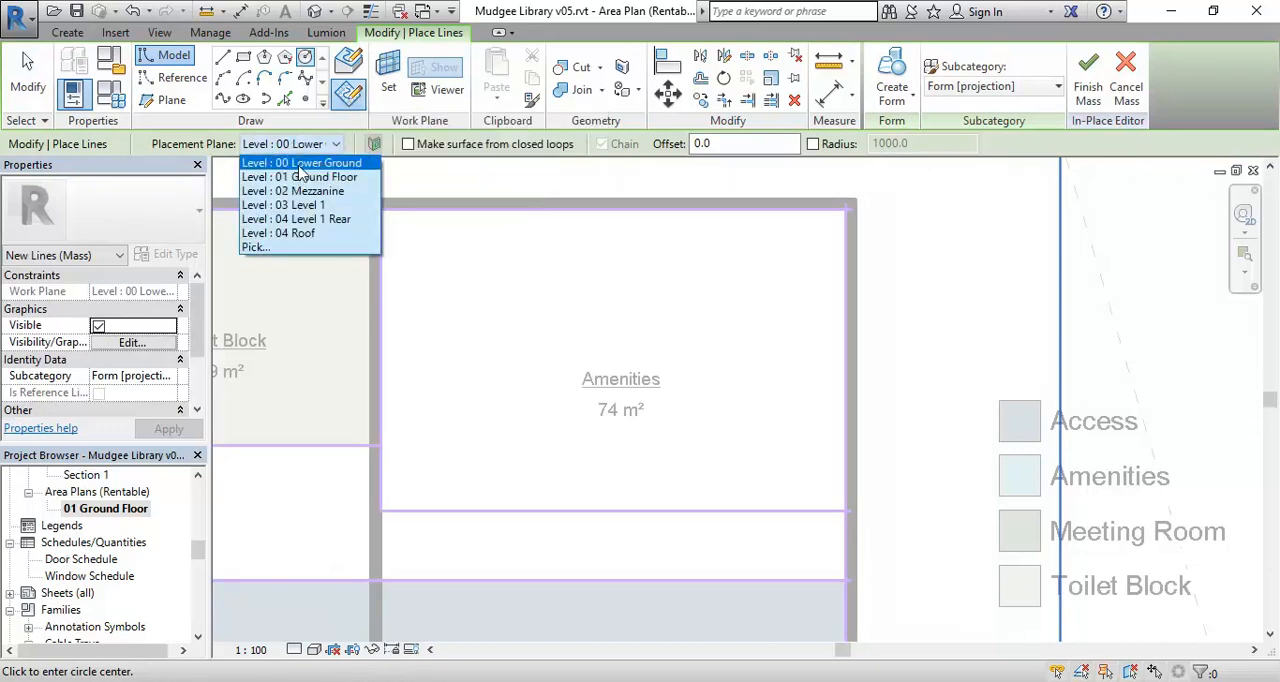
click(290, 158)
scroll(634, 520, up, 3)
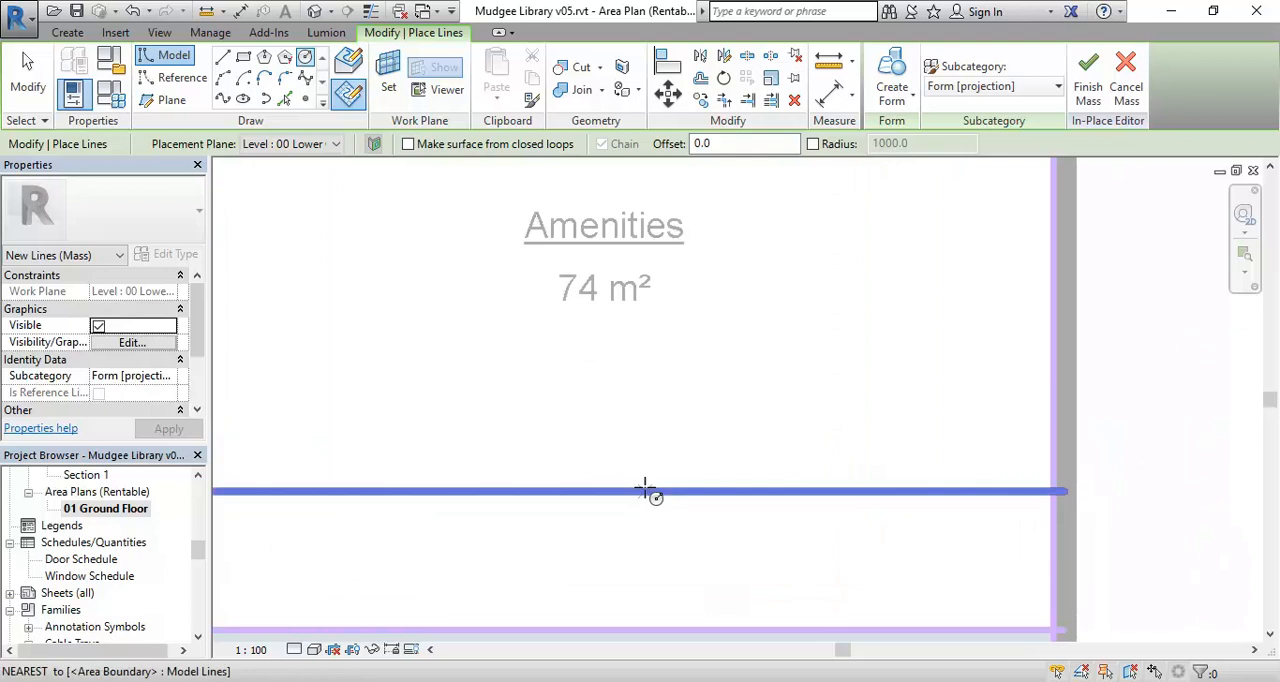
click(645, 491)
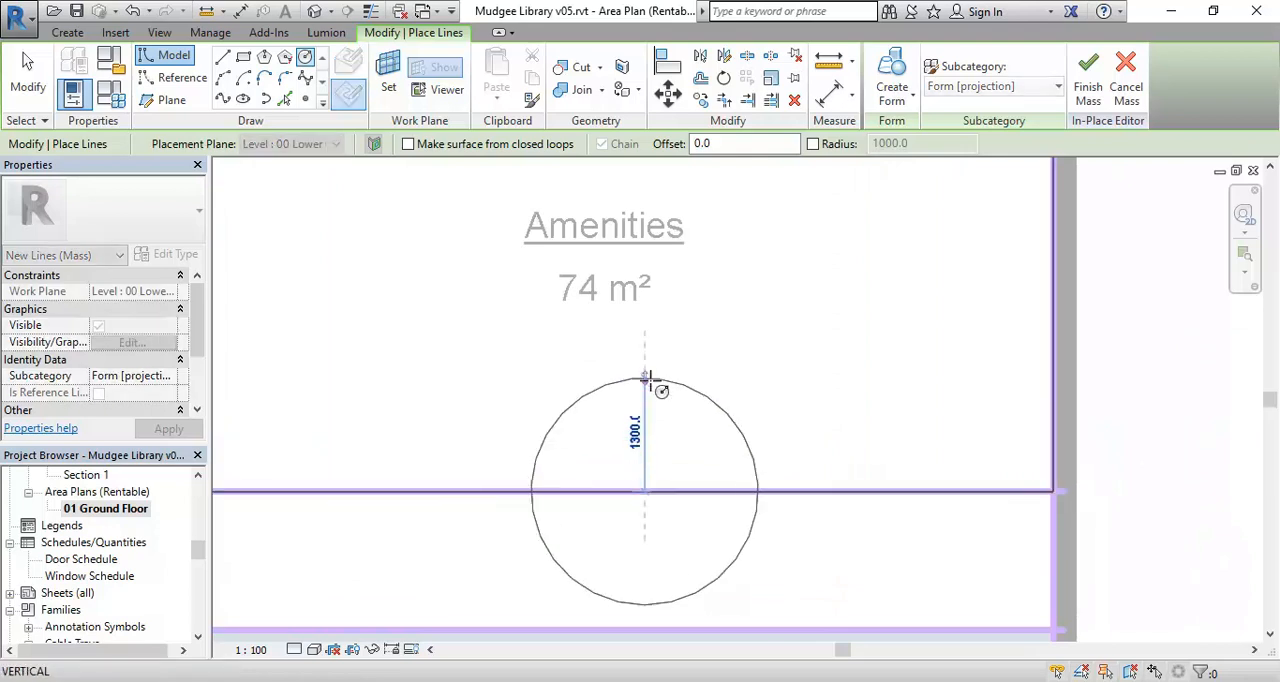
click(645, 360)
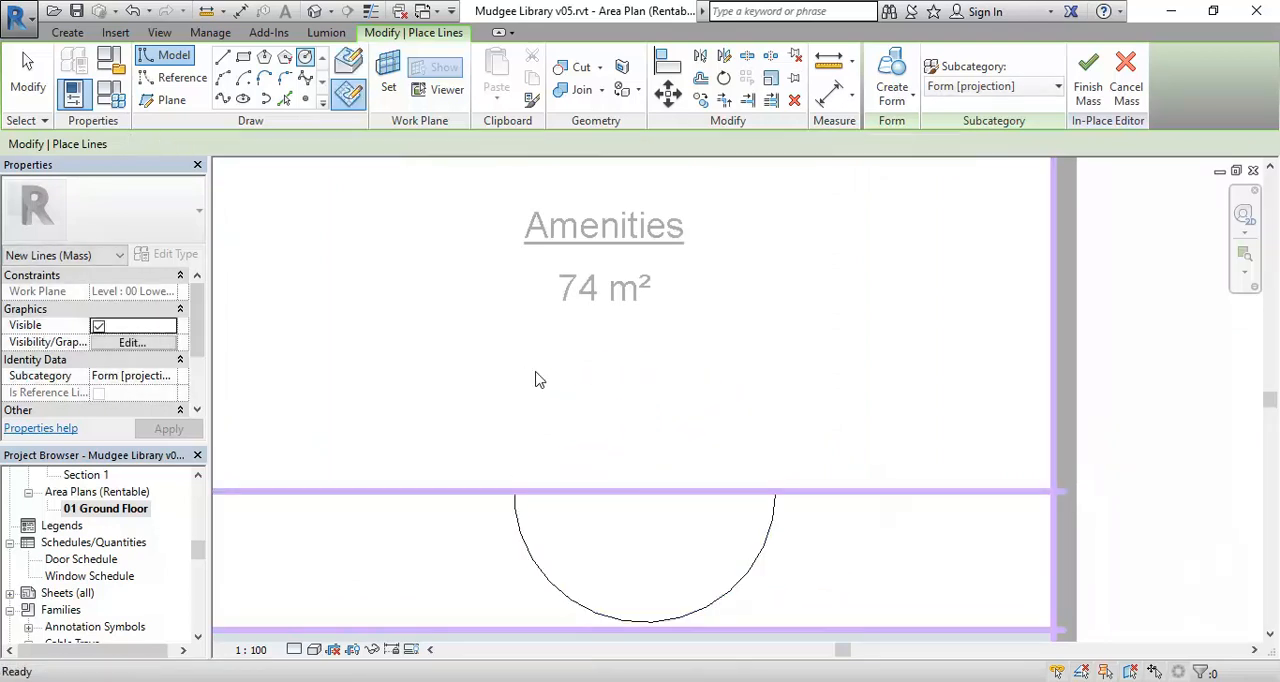
Finish drawing the circle and open the 3D Massing view.
key(Escape)
scroll(560, 386, down, 3)
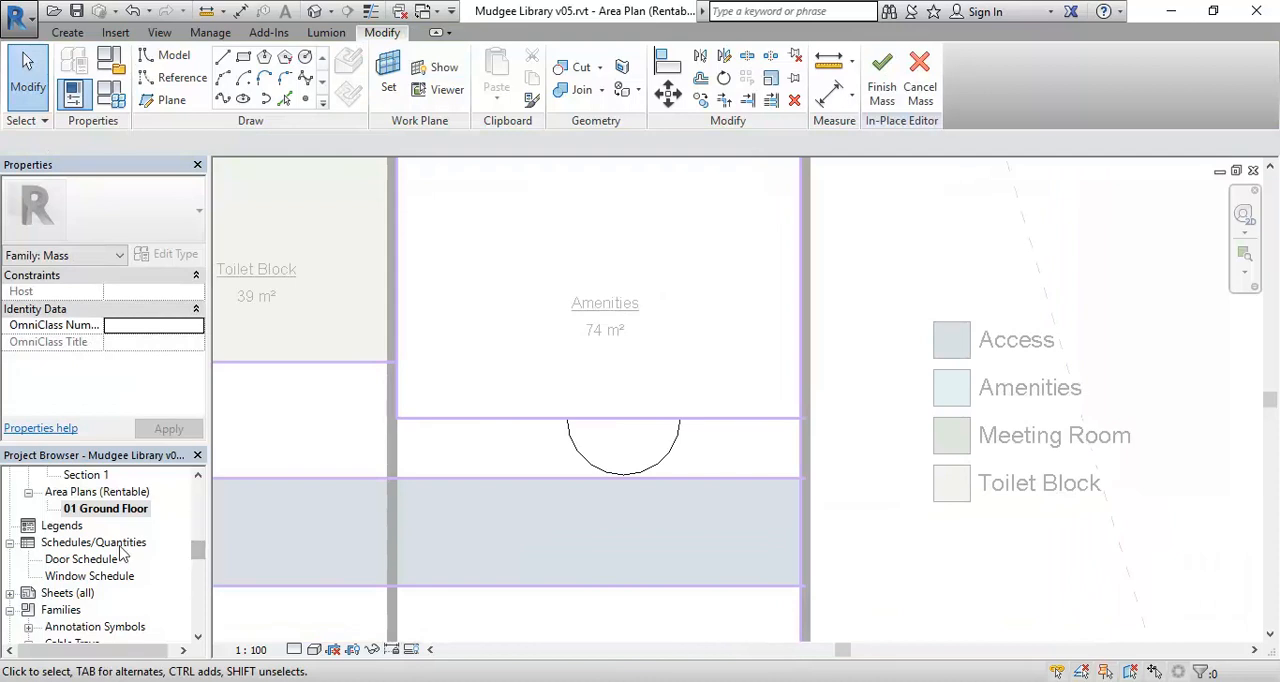
scroll(77, 528, up, 5)
double_click(76, 526)
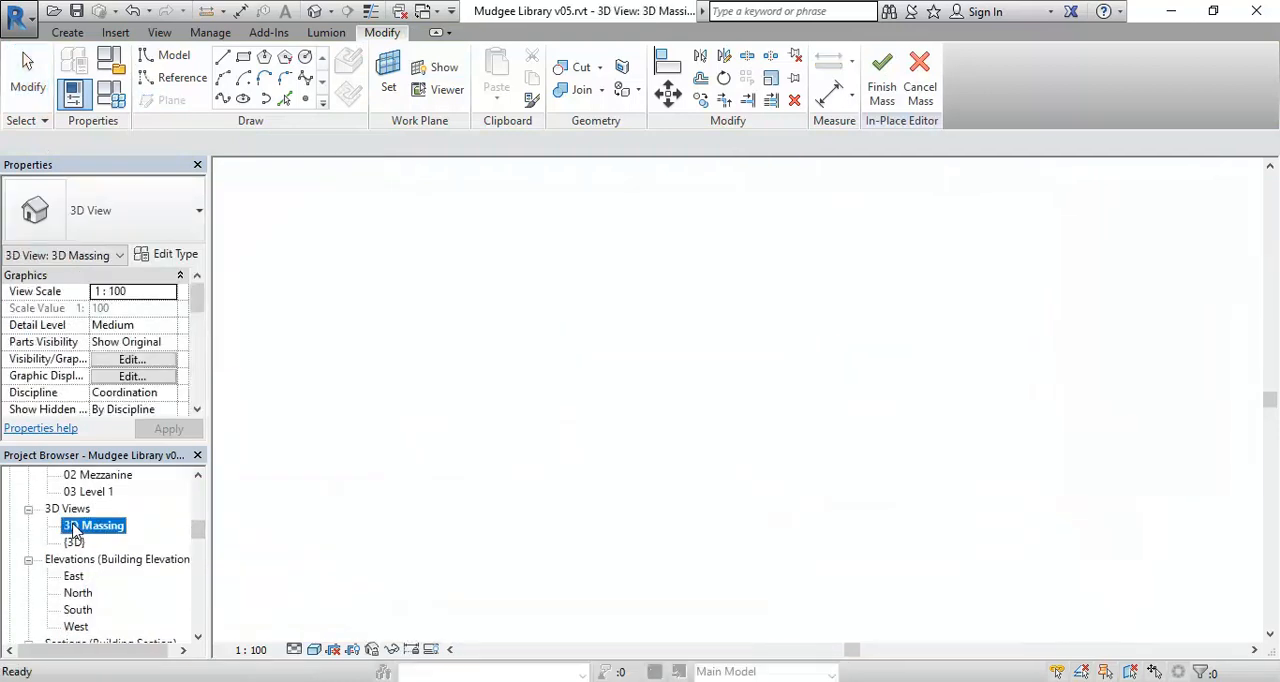
Create a cylindrical void form from the circle at the front edge of the Amenities mass.
scroll(737, 403, up, 5)
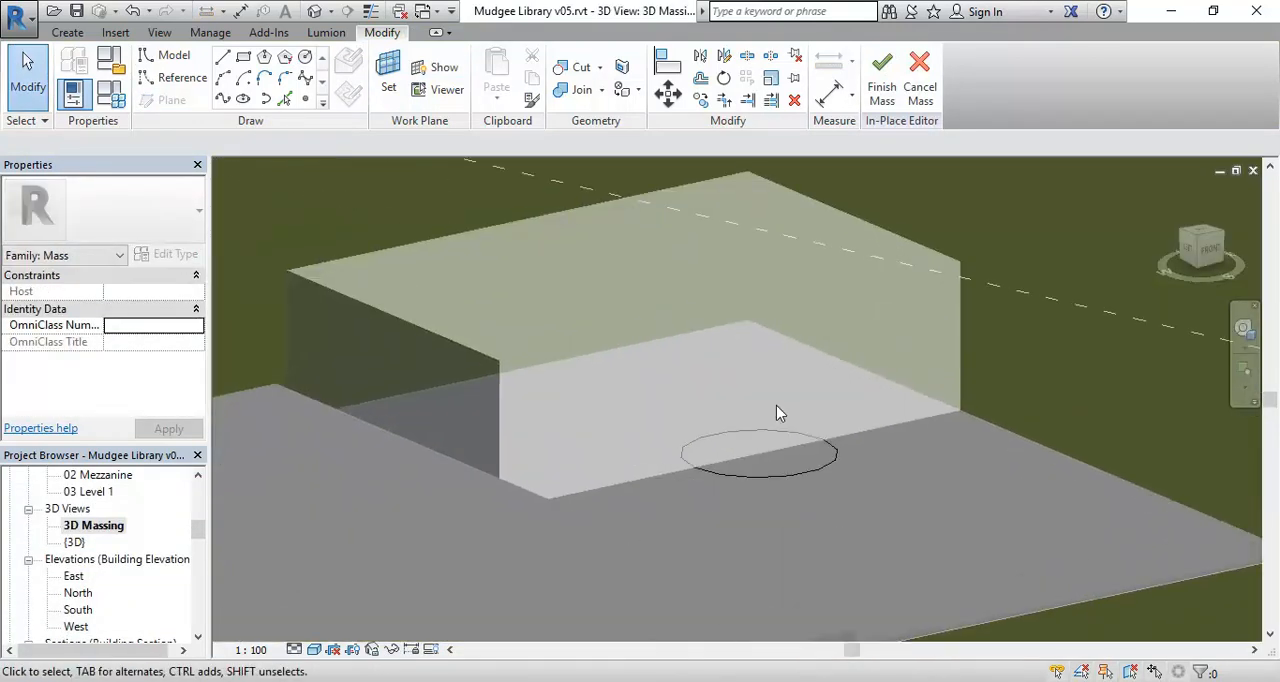
scroll(763, 409, up, 2)
click(690, 505)
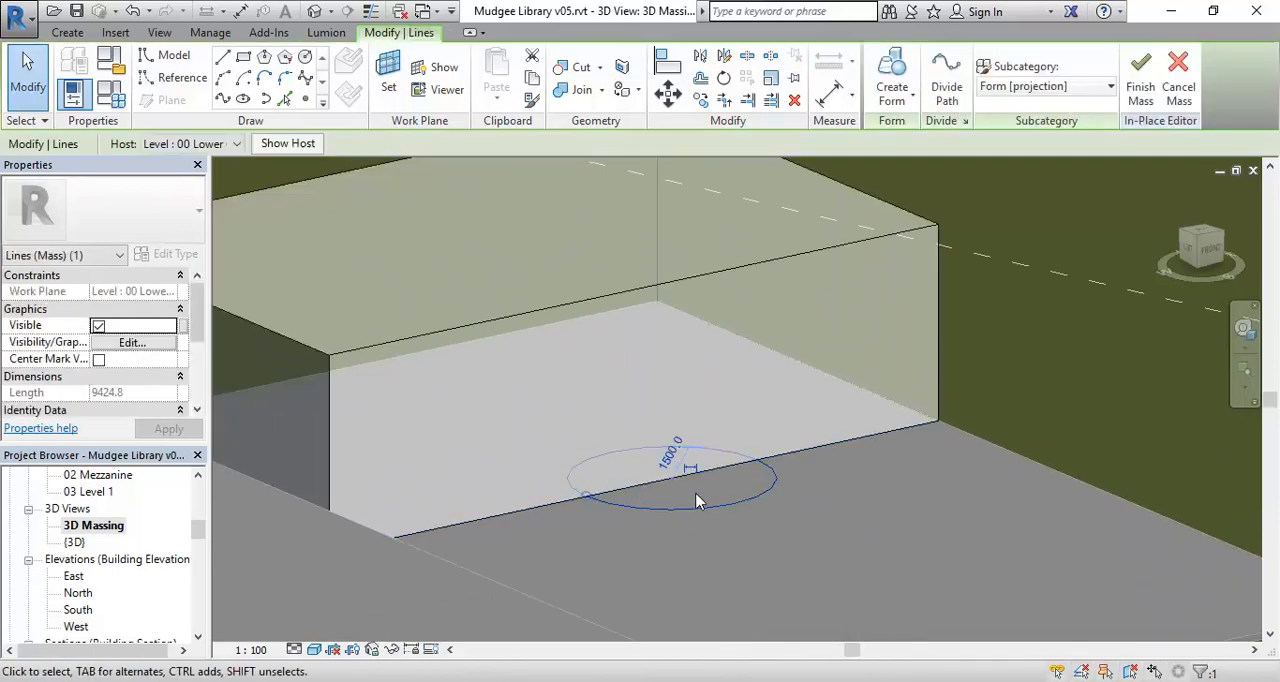
scroll(697, 501, up, 1)
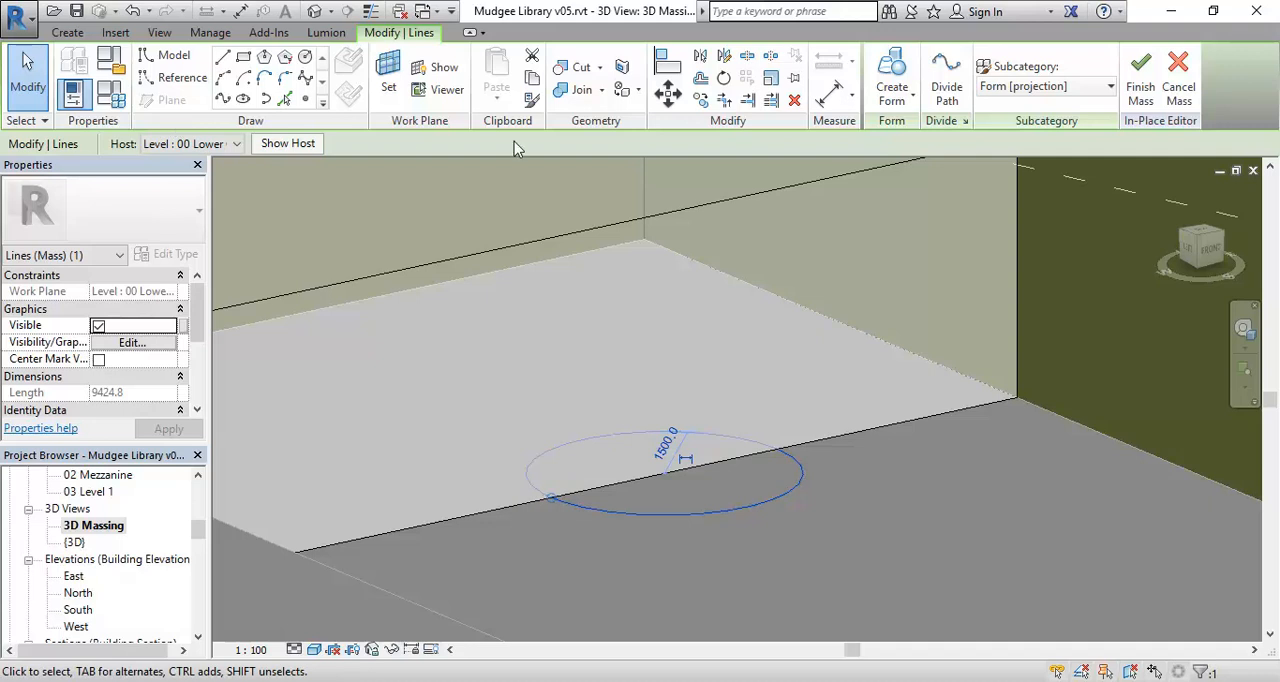
click(893, 105)
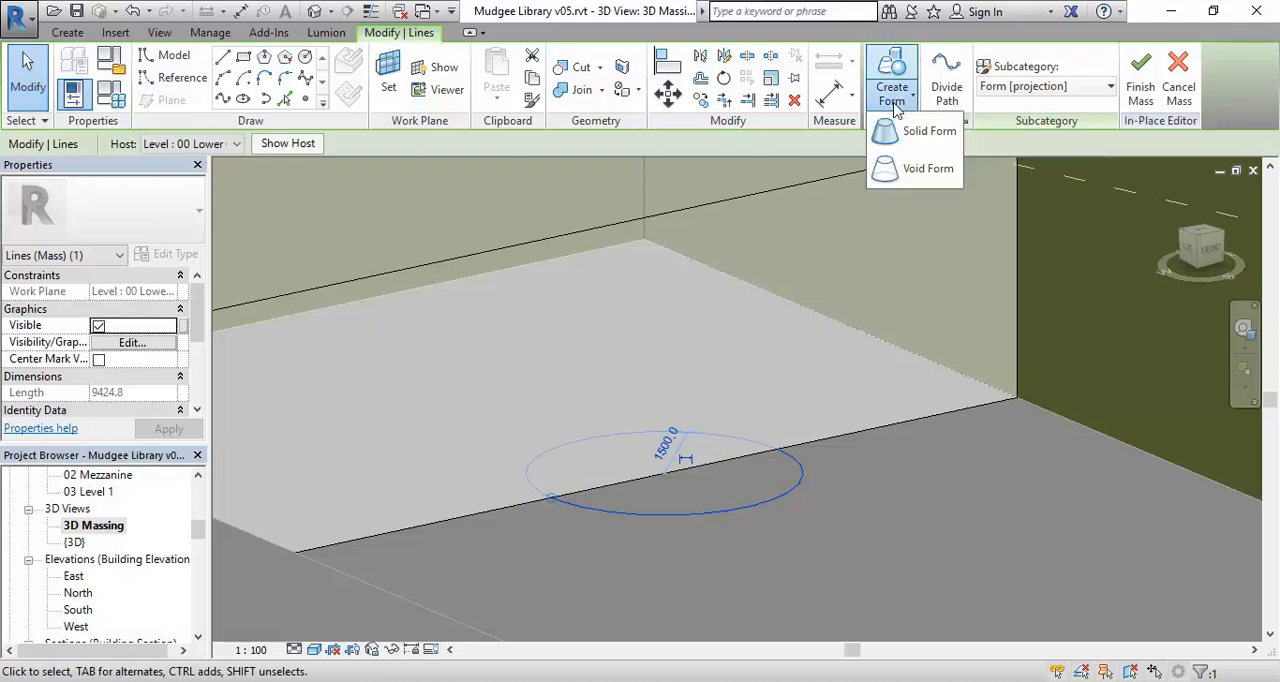
click(905, 174)
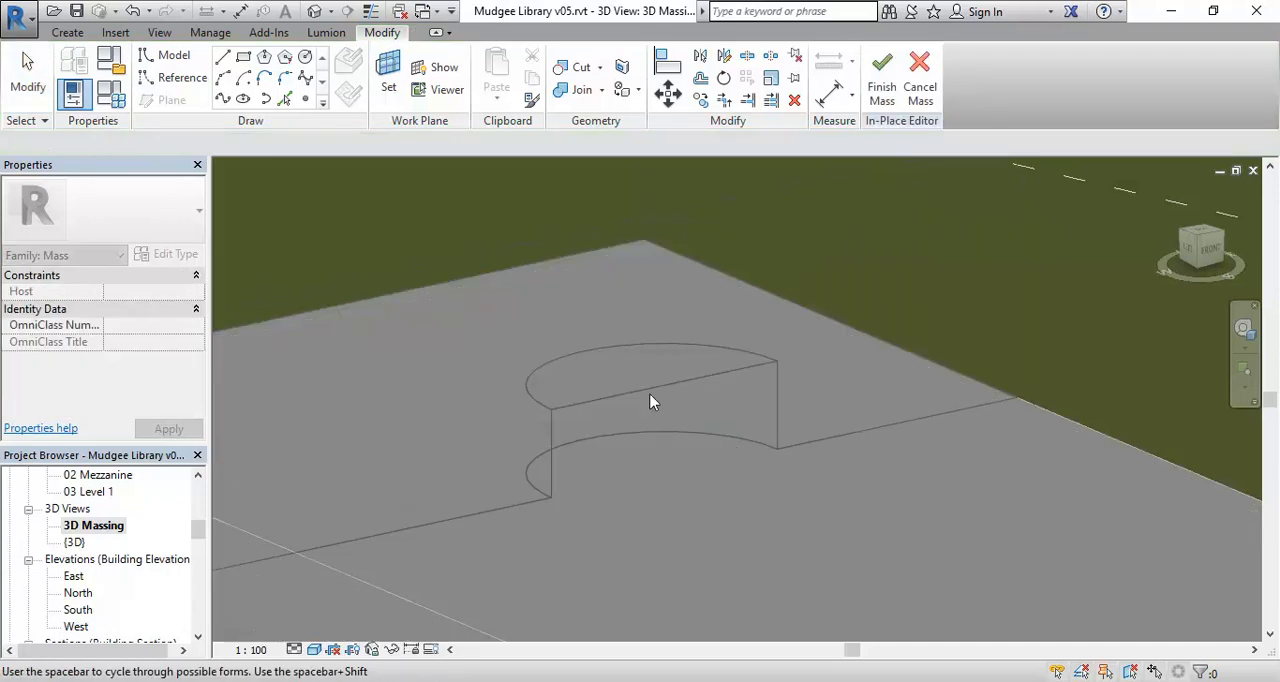
shift+middle_drag(631, 418, 731, 520)
scroll(731, 521, up, 1)
click(745, 541)
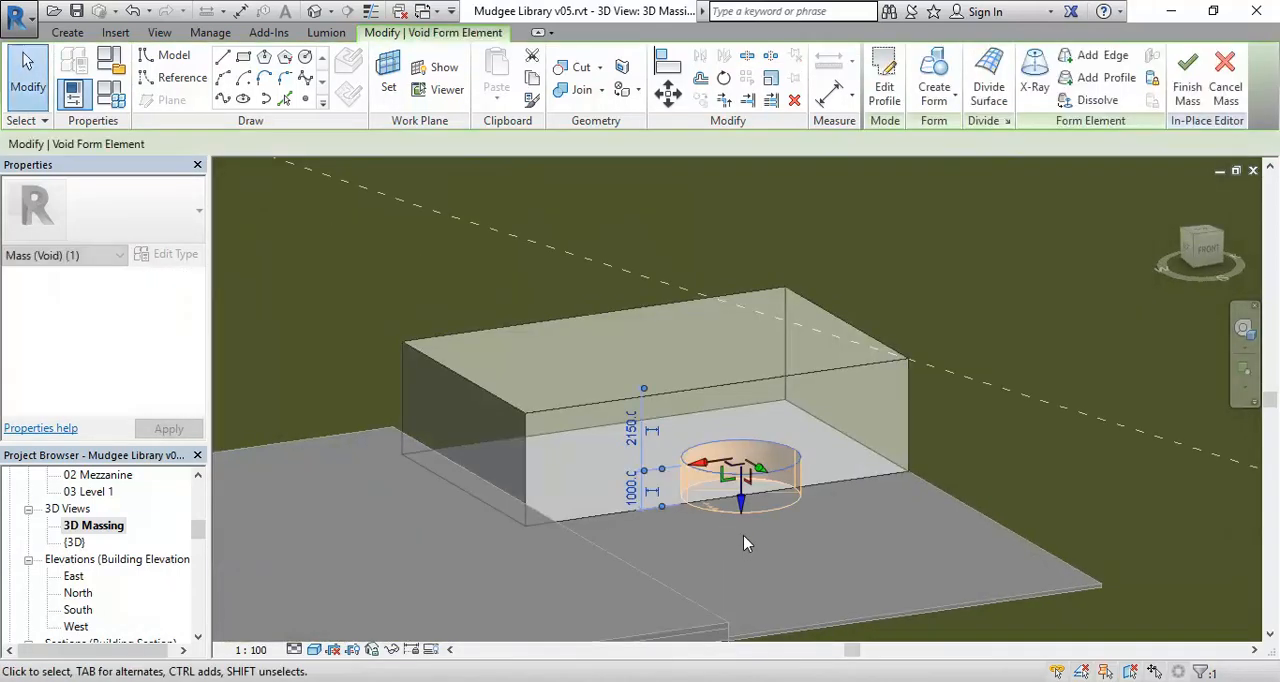
Raise the void's top face to a height of about 1227 mm and shift it sideways so the cylinder leans.
scroll(781, 477, up, 1)
scroll(781, 477, up, 1)
drag(731, 514, 724, 505)
drag(752, 452, 772, 462)
click(872, 577)
shift+middle_drag(968, 590, 766, 549)
scroll(727, 508, up, 2)
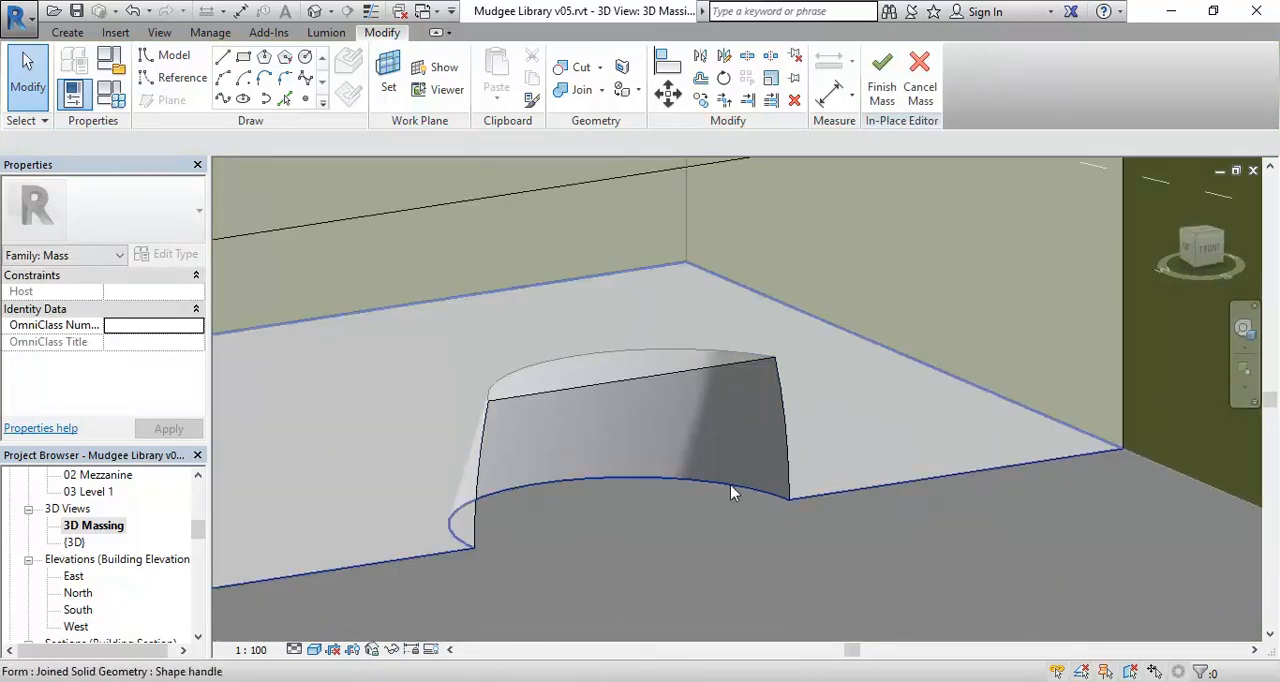
Select the whole void form inside the Amenities mass and display its geometric skeleton with X-Ray.
key(Tab)
key(Tab)
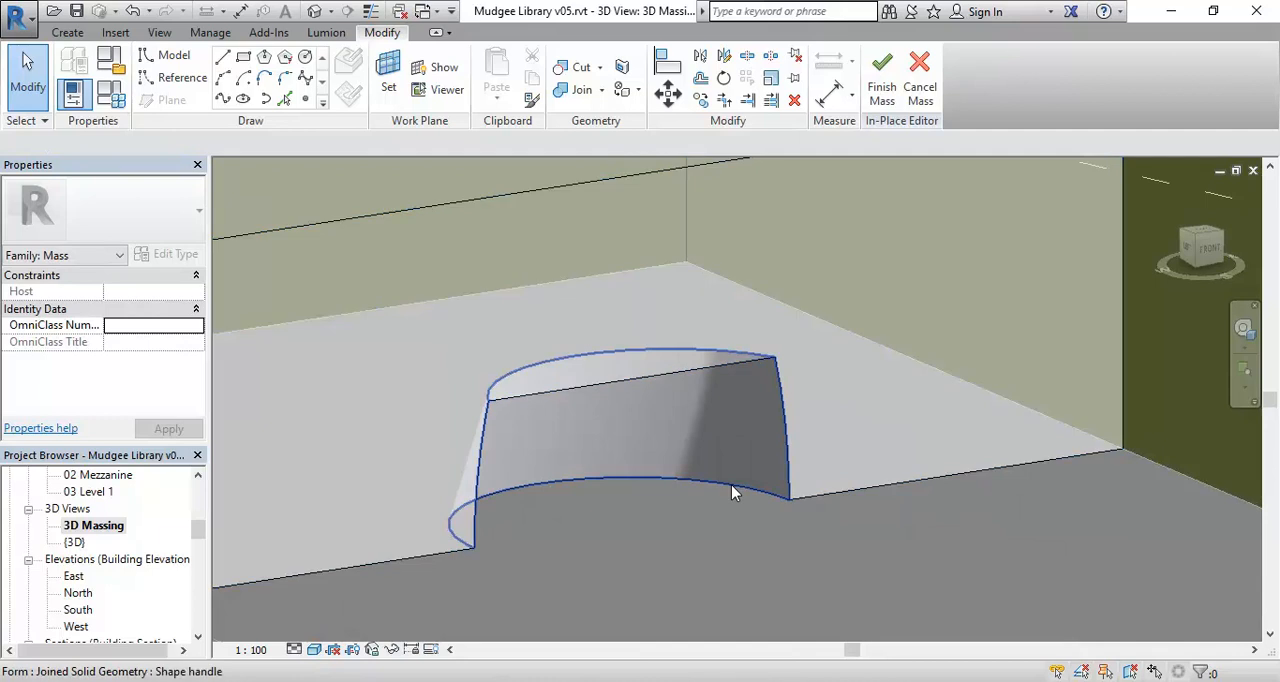
key(Tab)
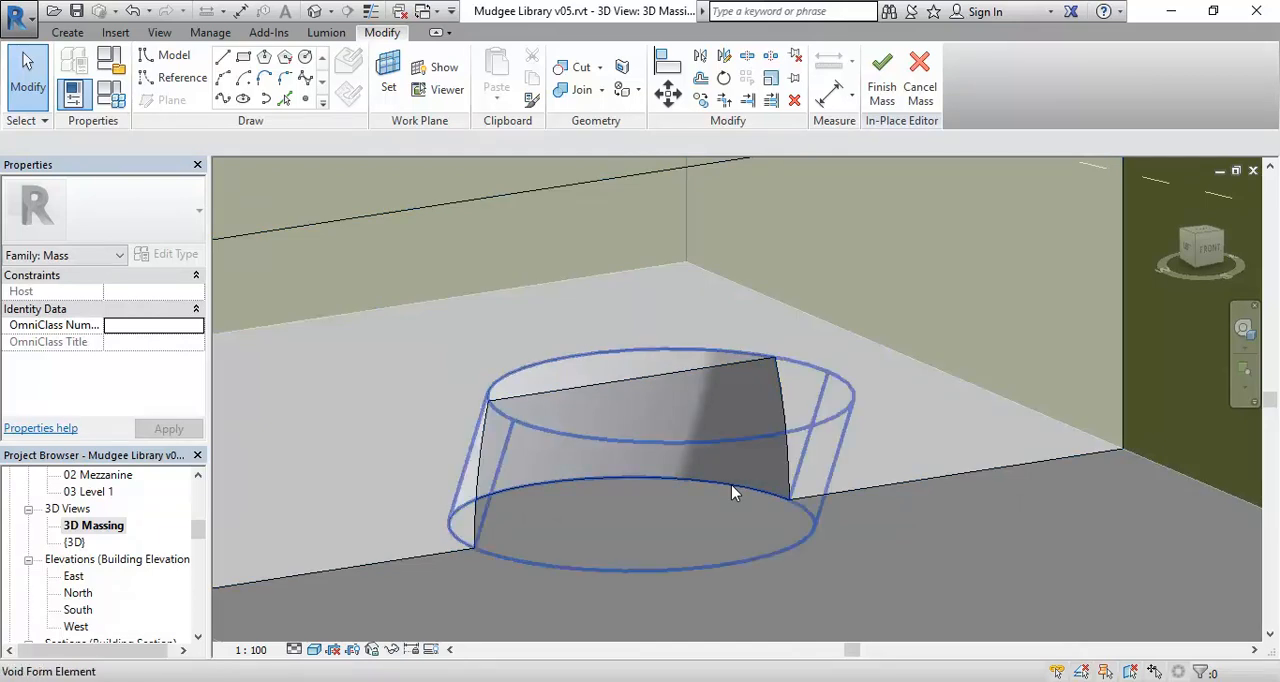
key(Tab)
key(Tab)
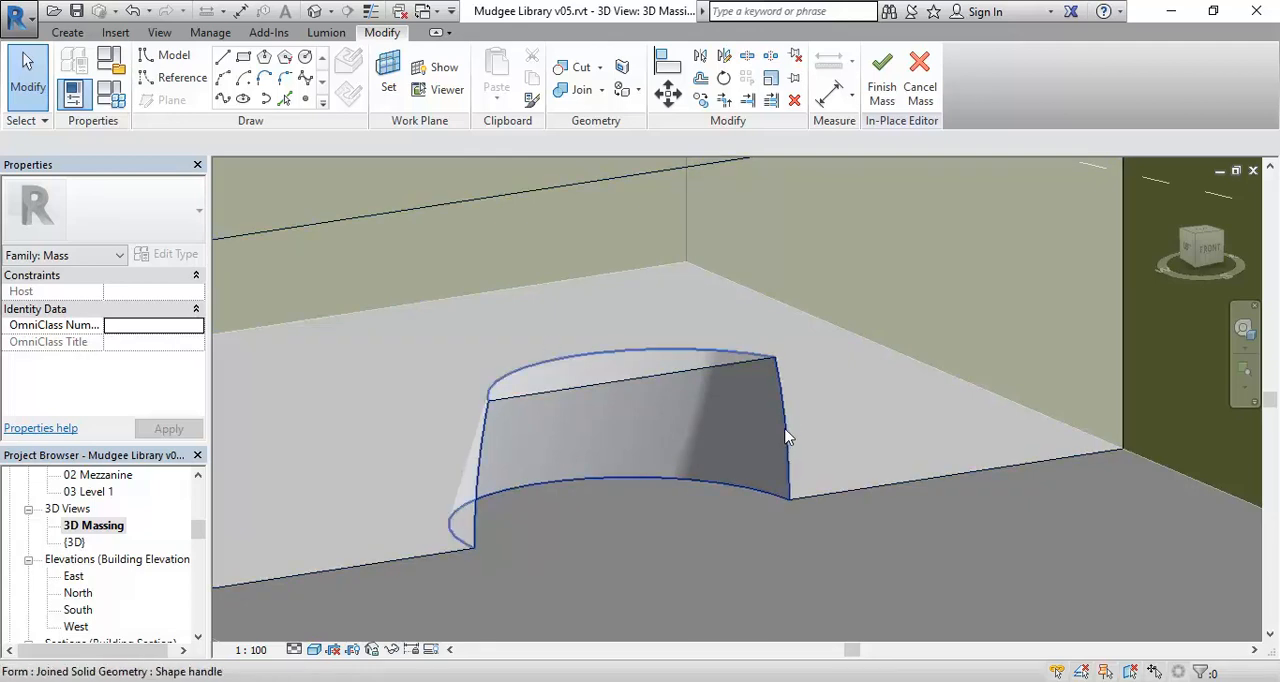
key(Tab)
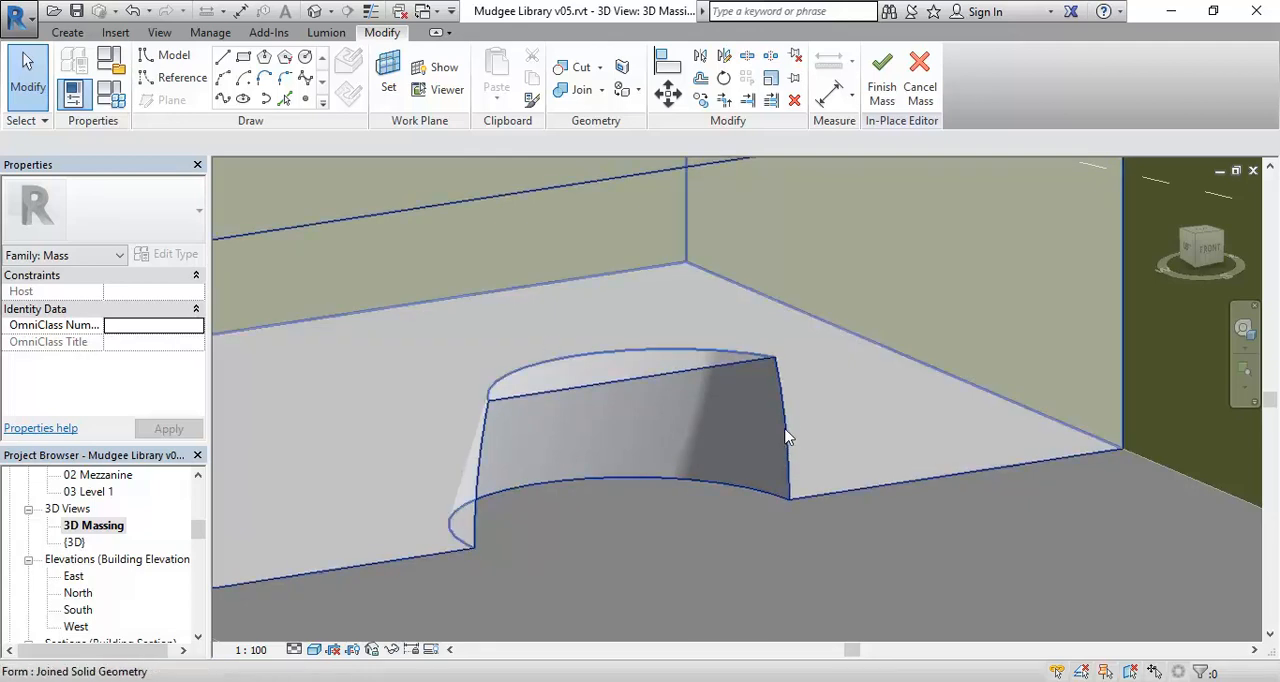
key(Tab)
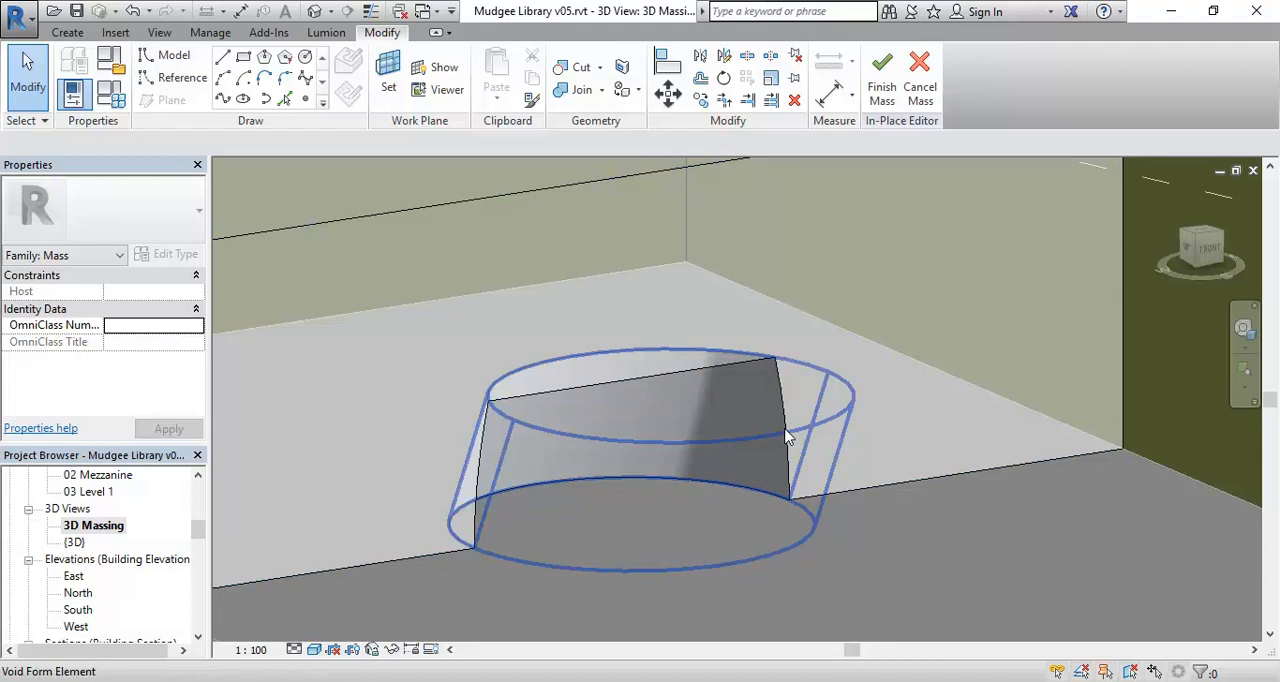
click(786, 436)
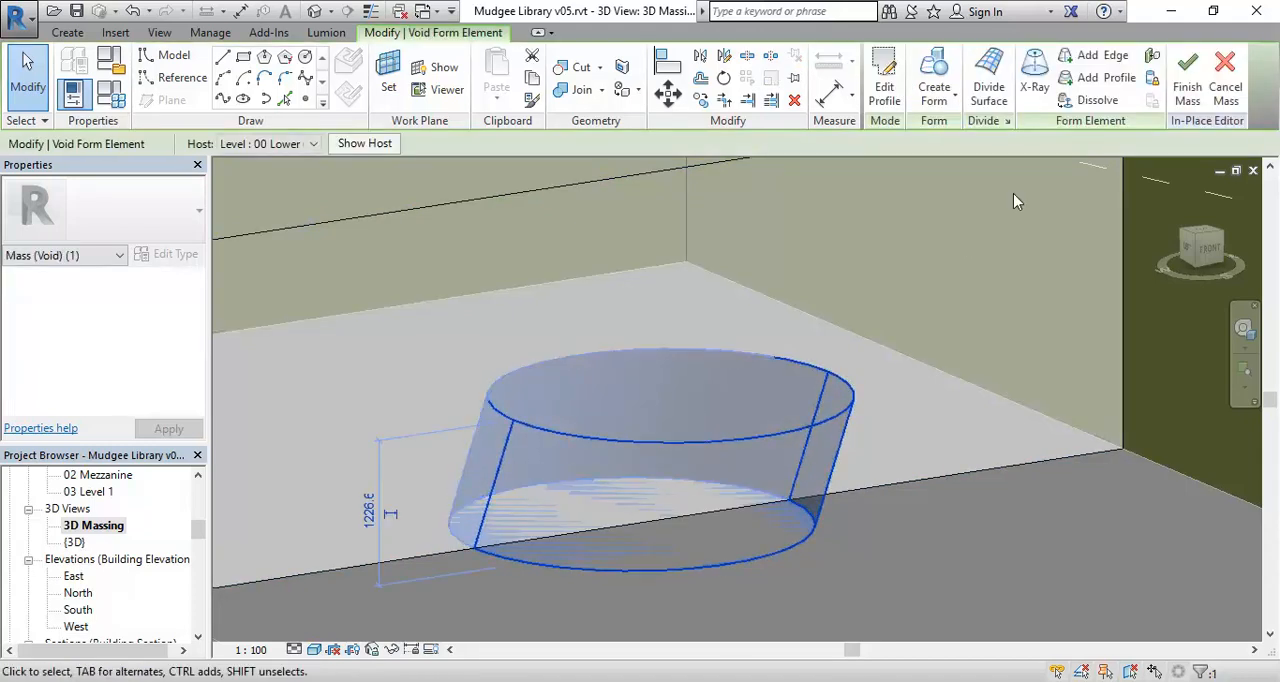
click(1042, 80)
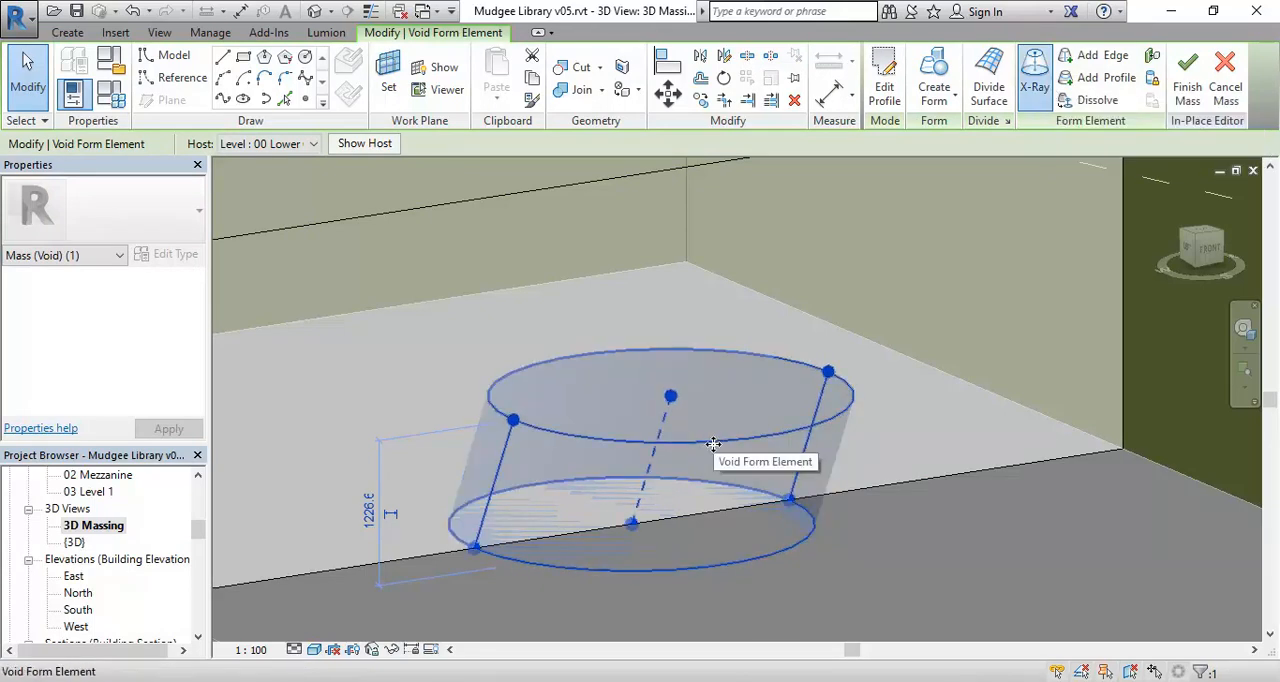
Examine which edges, profiles and other parts of the X-rayed void form can be highlighted for selection.
key(Tab)
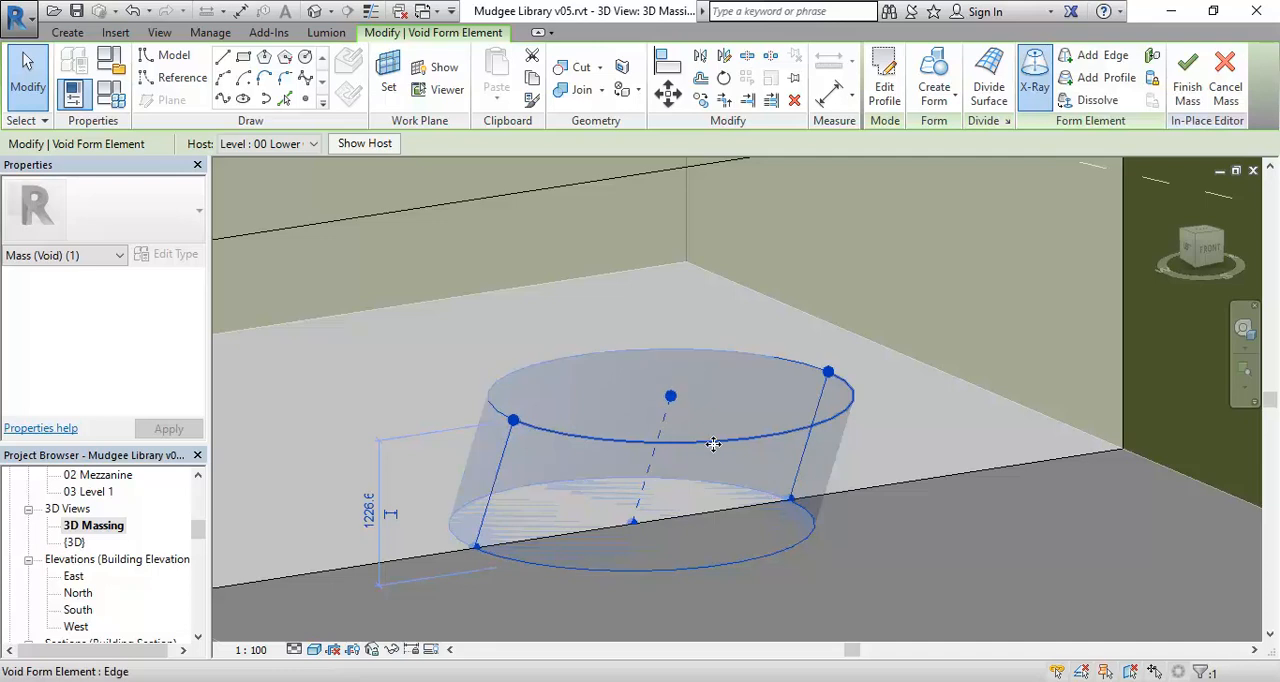
key(Tab)
key(Tab)
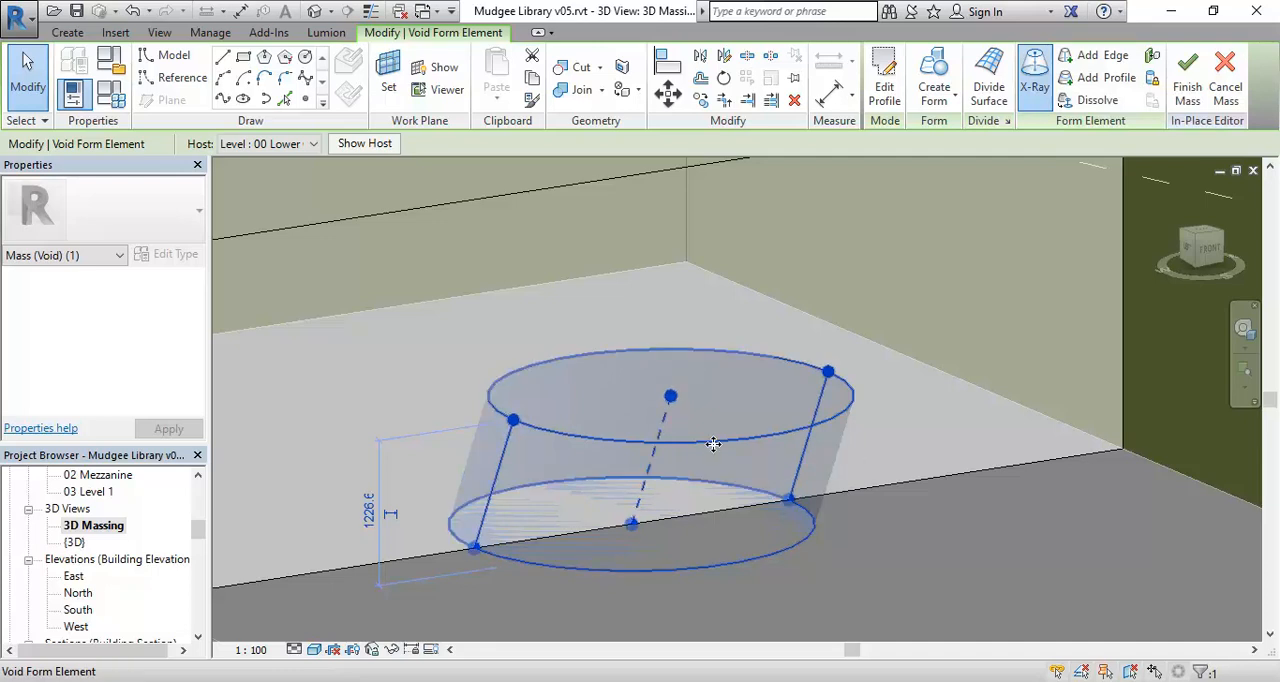
key(Tab)
key(Tab)
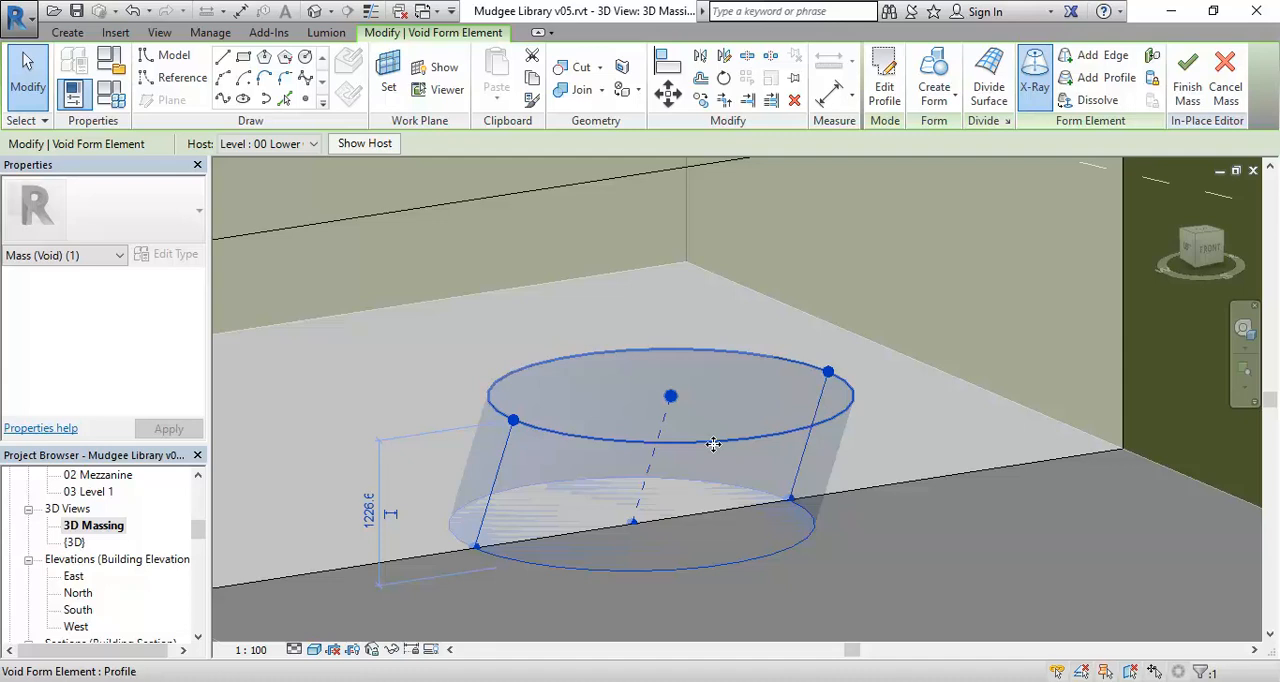
key(Tab)
key(Tab)
key(Tab)
key(Tab)
Move both vertices of the void's upper profile inward to narrow its top circle.
key(Tab)
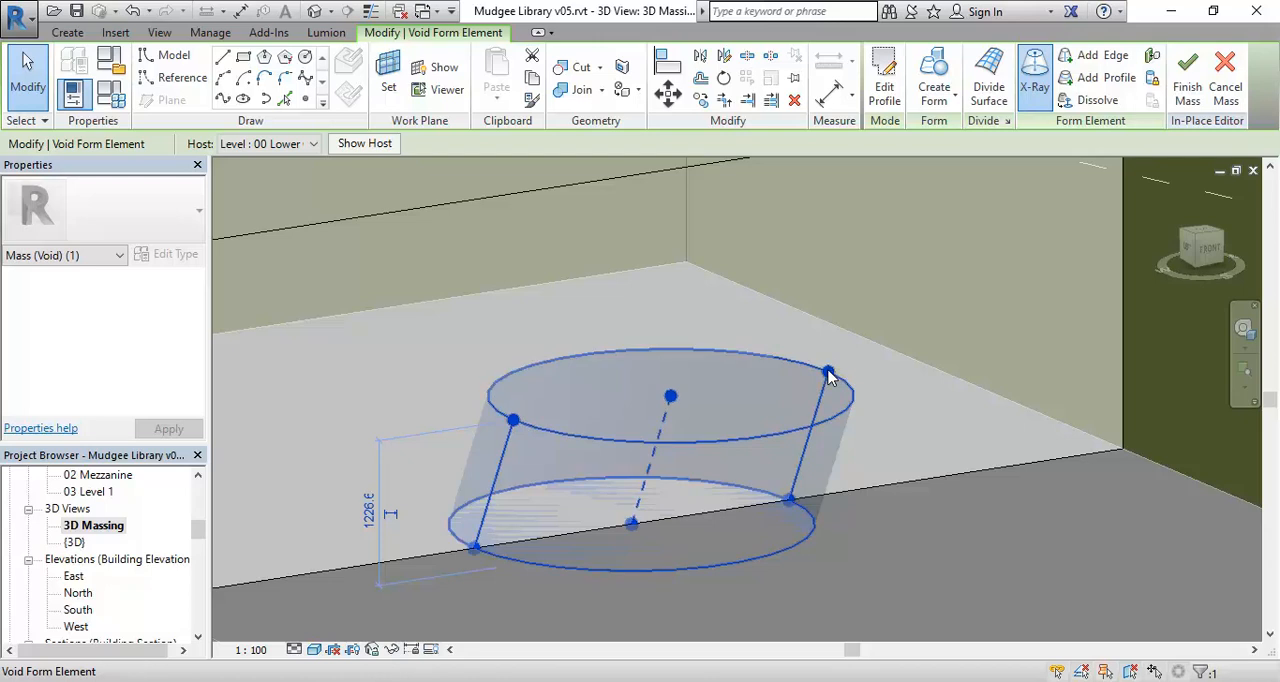
key(Tab)
click(828, 375)
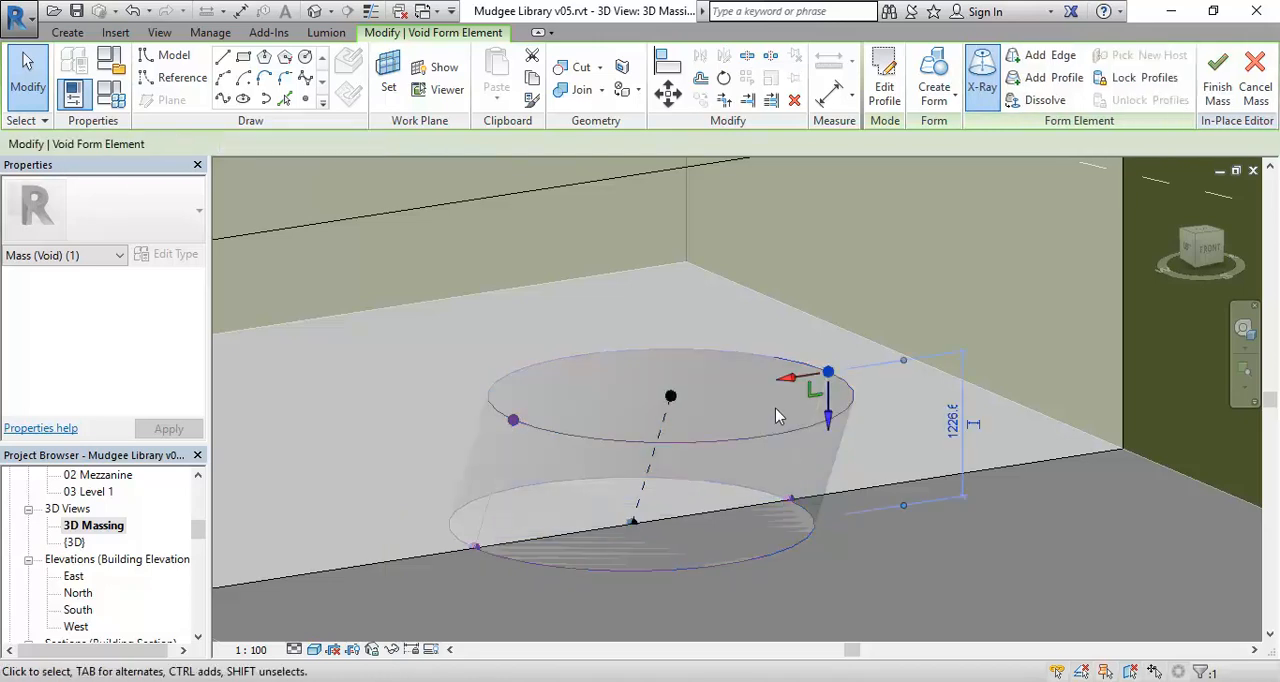
drag(790, 377, 754, 390)
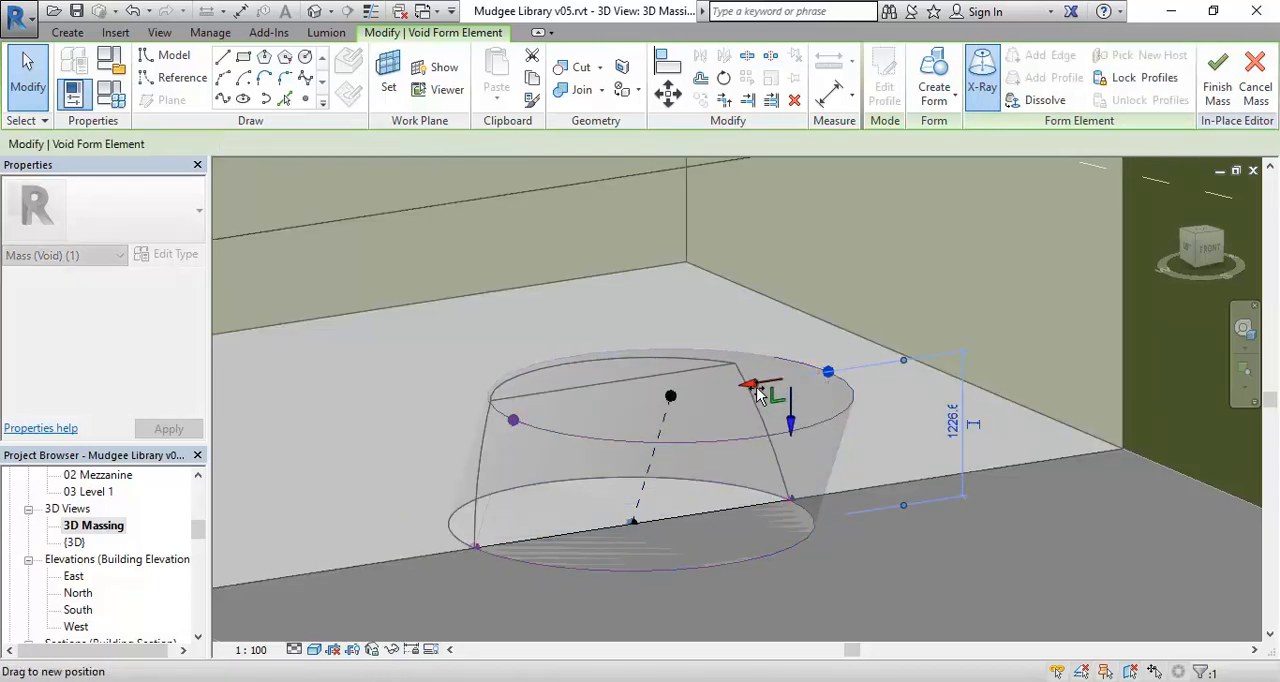
click(513, 421)
drag(577, 406, 596, 402)
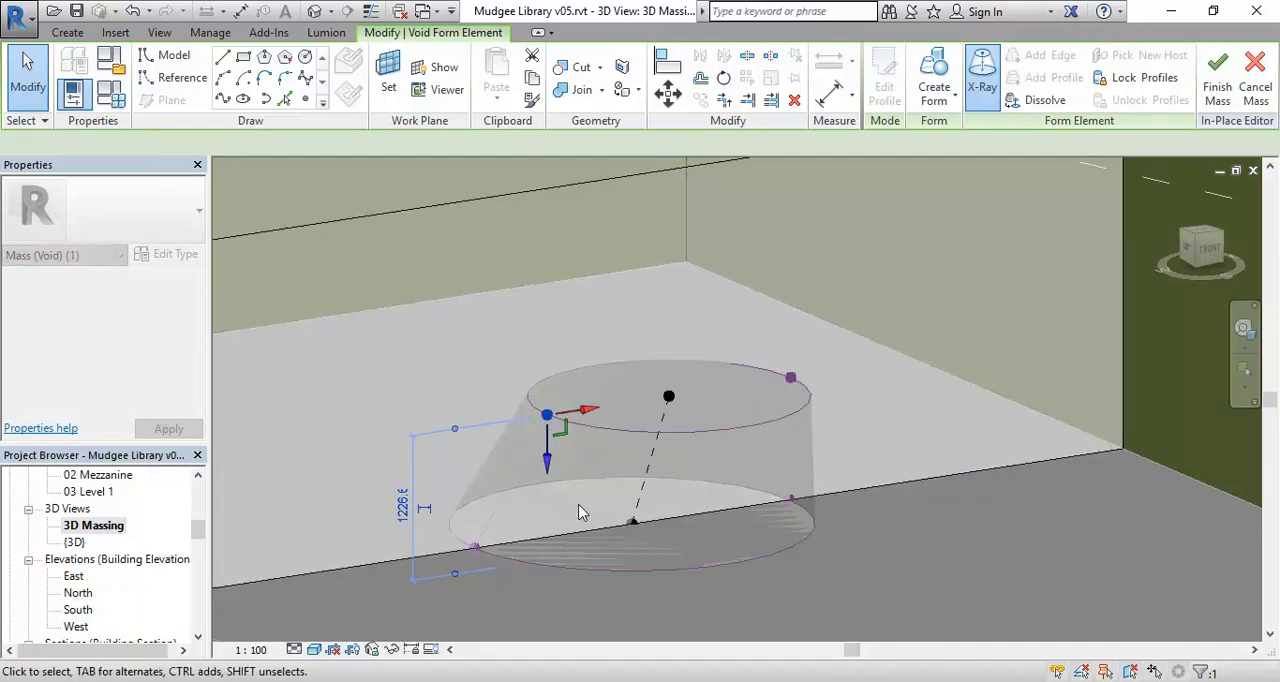
click(886, 556)
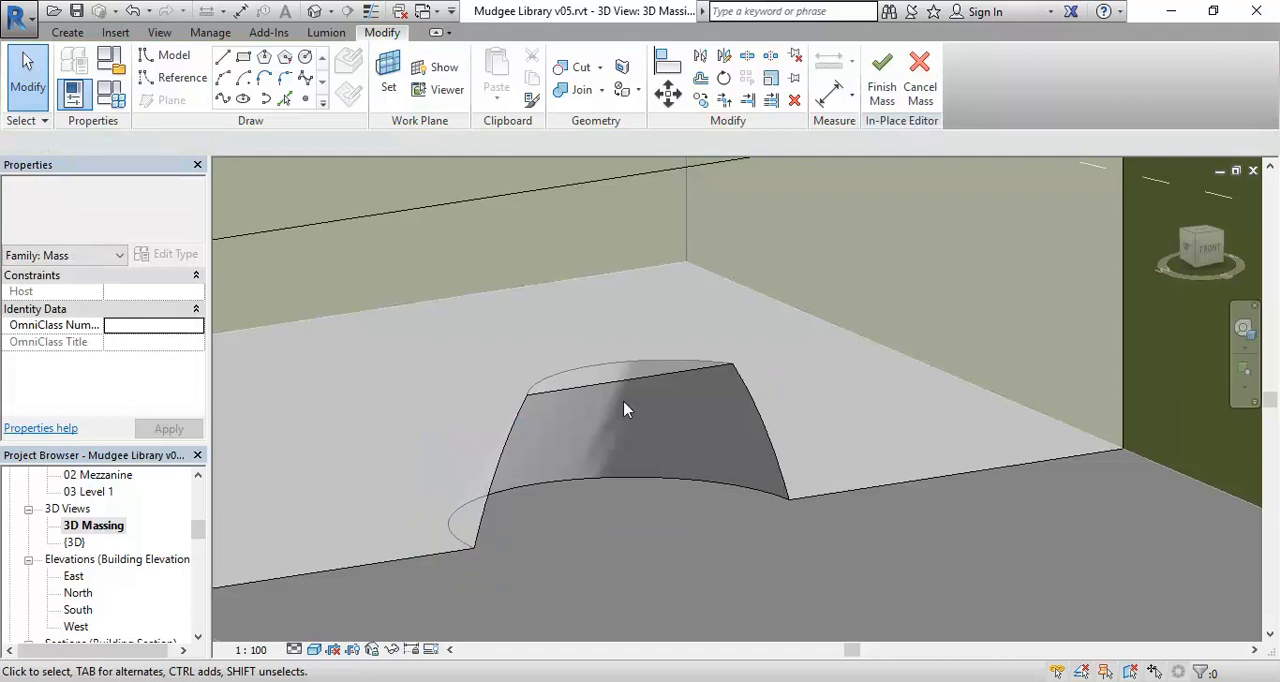
Reselect the void form, pick its upper profile and raise it to make the void taller.
key(Tab)
key(Tab)
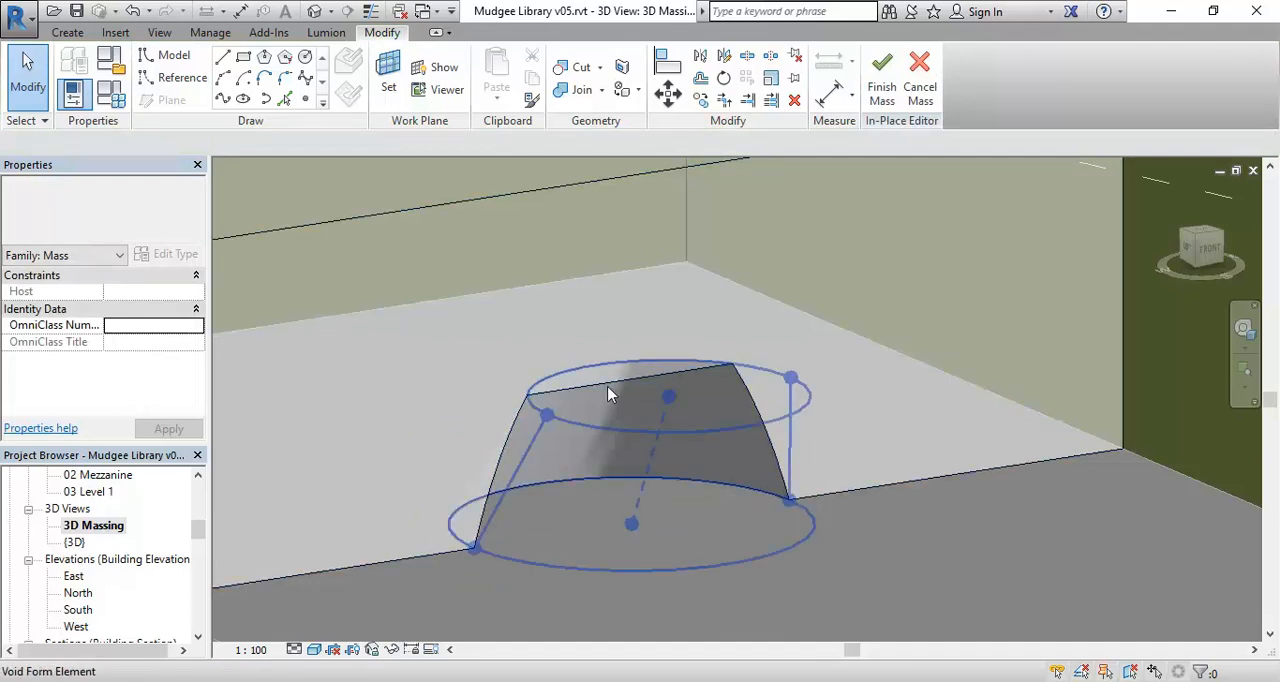
click(610, 393)
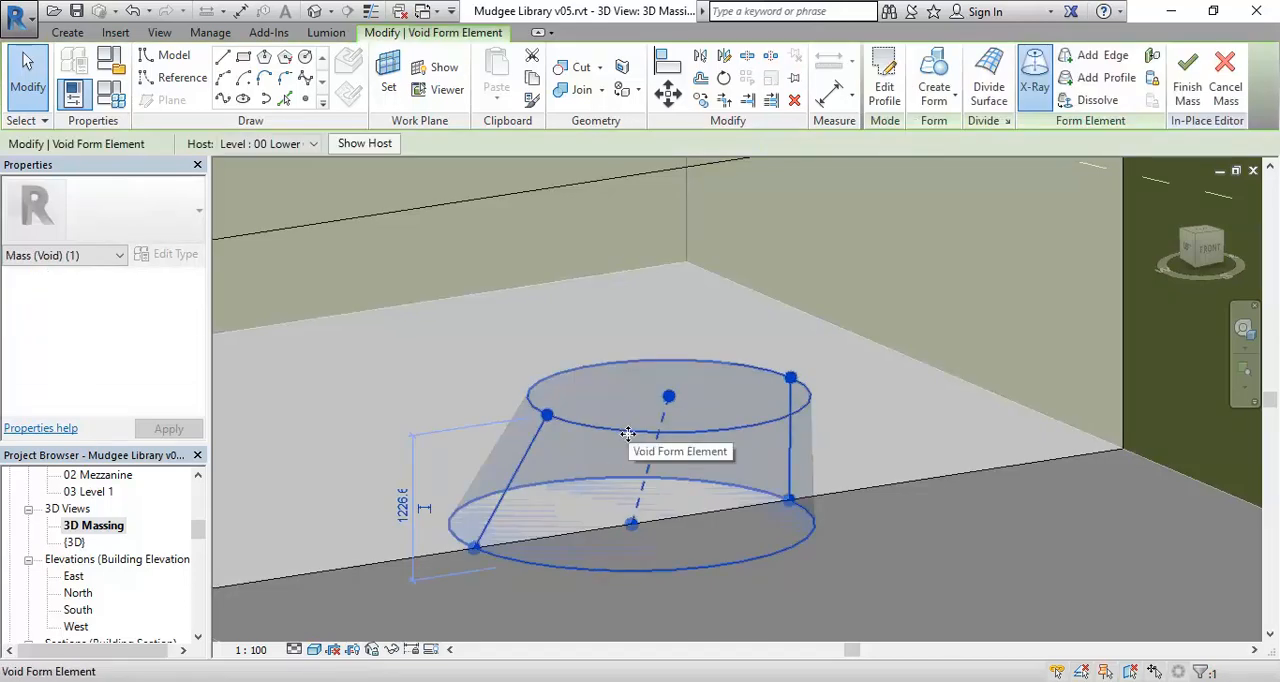
click(628, 433)
key(Tab)
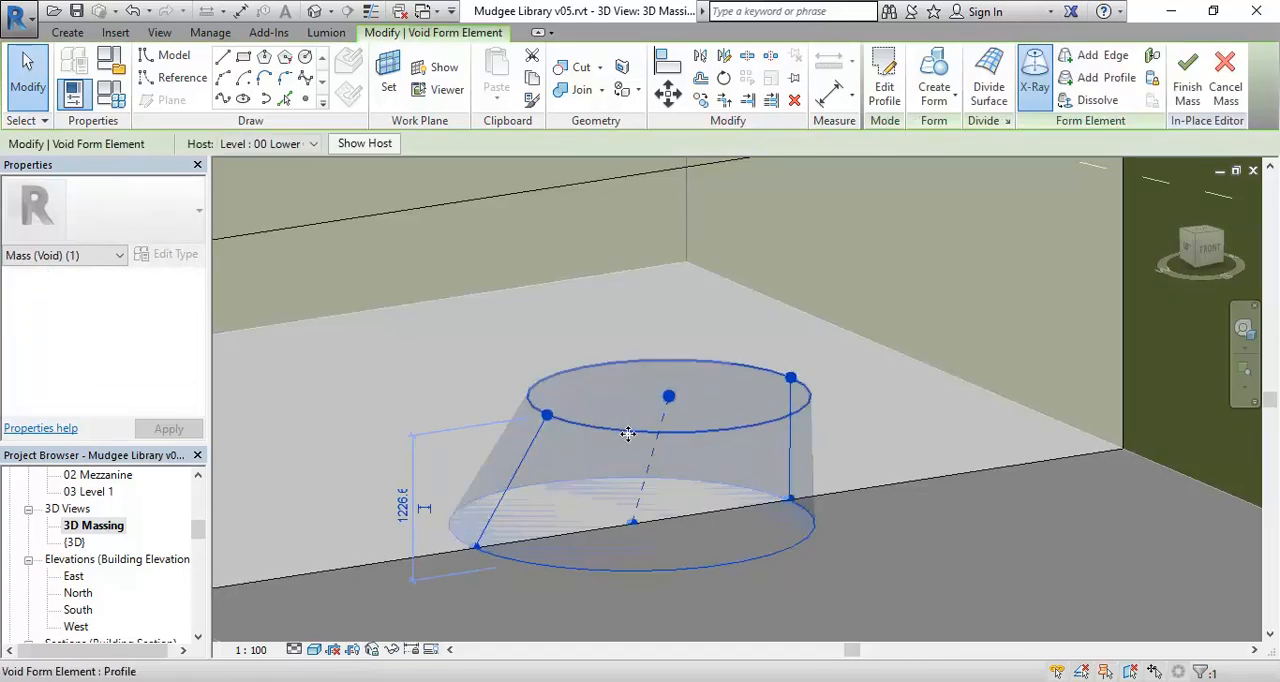
click(628, 433)
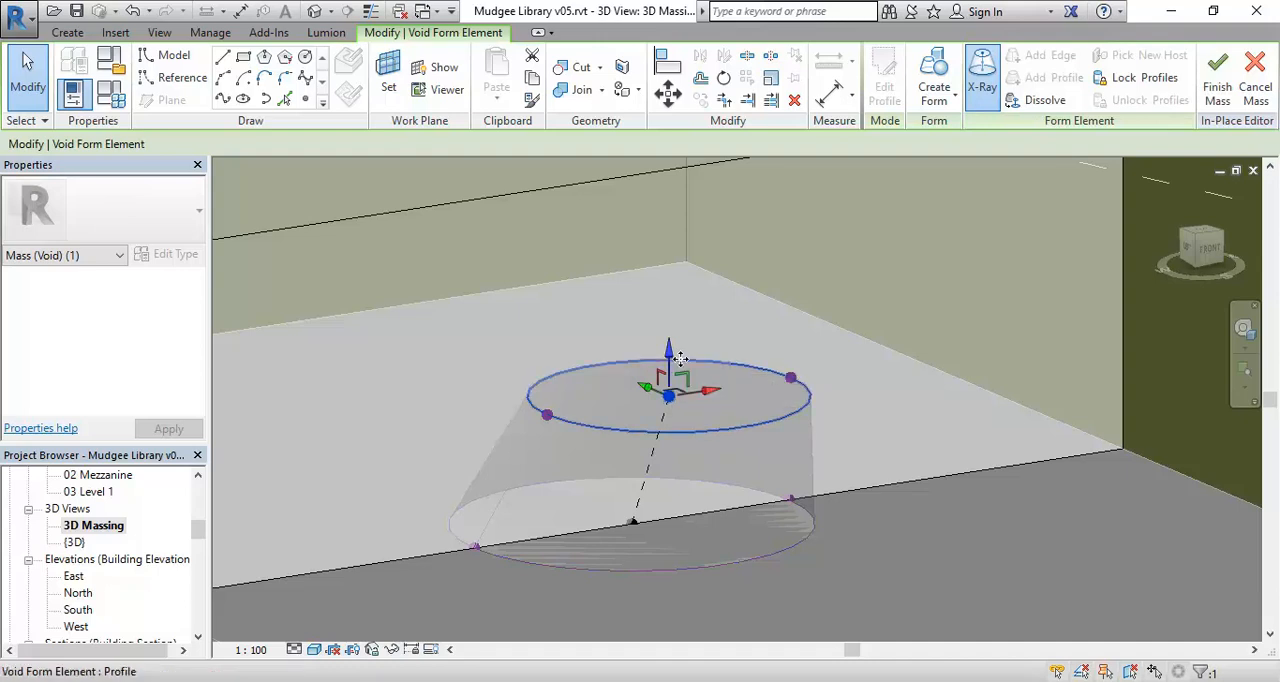
drag(673, 365, 670, 314)
scroll(660, 385, down, 1)
click(688, 533)
Review the void cut into the Amenities mass and the neighbouring tapered mass in 3D.
shift+middle_drag(815, 603, 795, 579)
scroll(730, 512, down, 1)
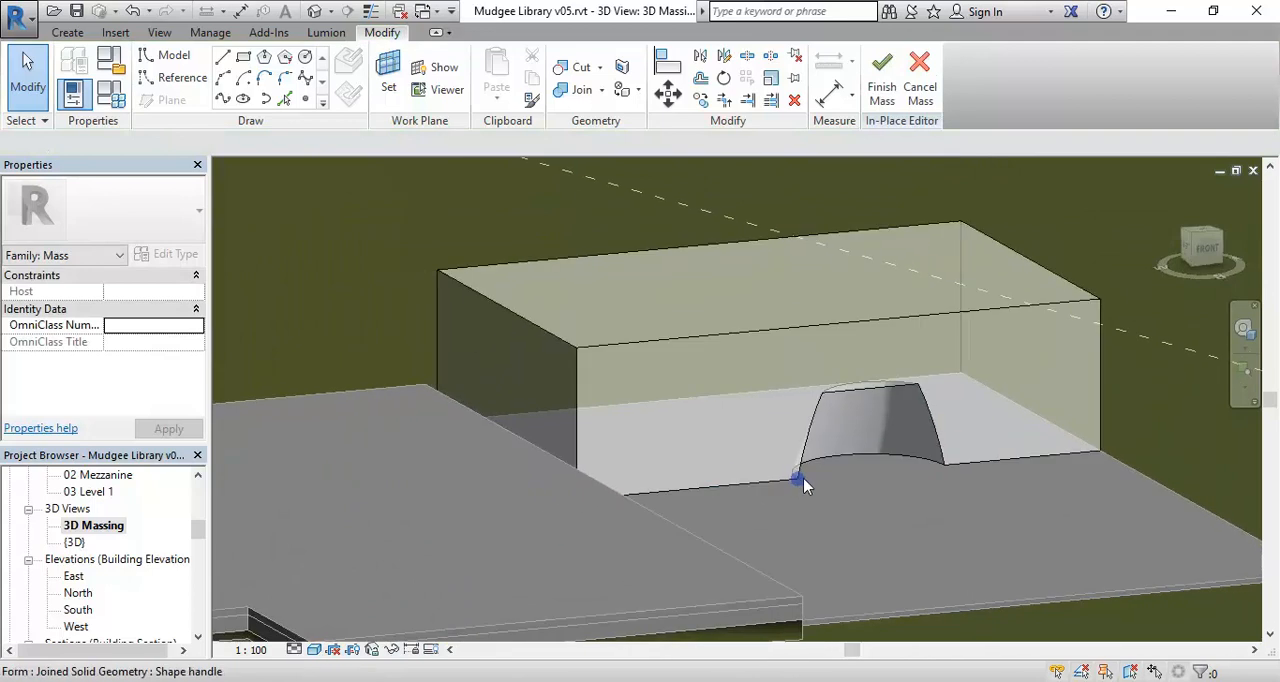
scroll(705, 520, down, 1)
middle_drag(700, 523, 570, 504)
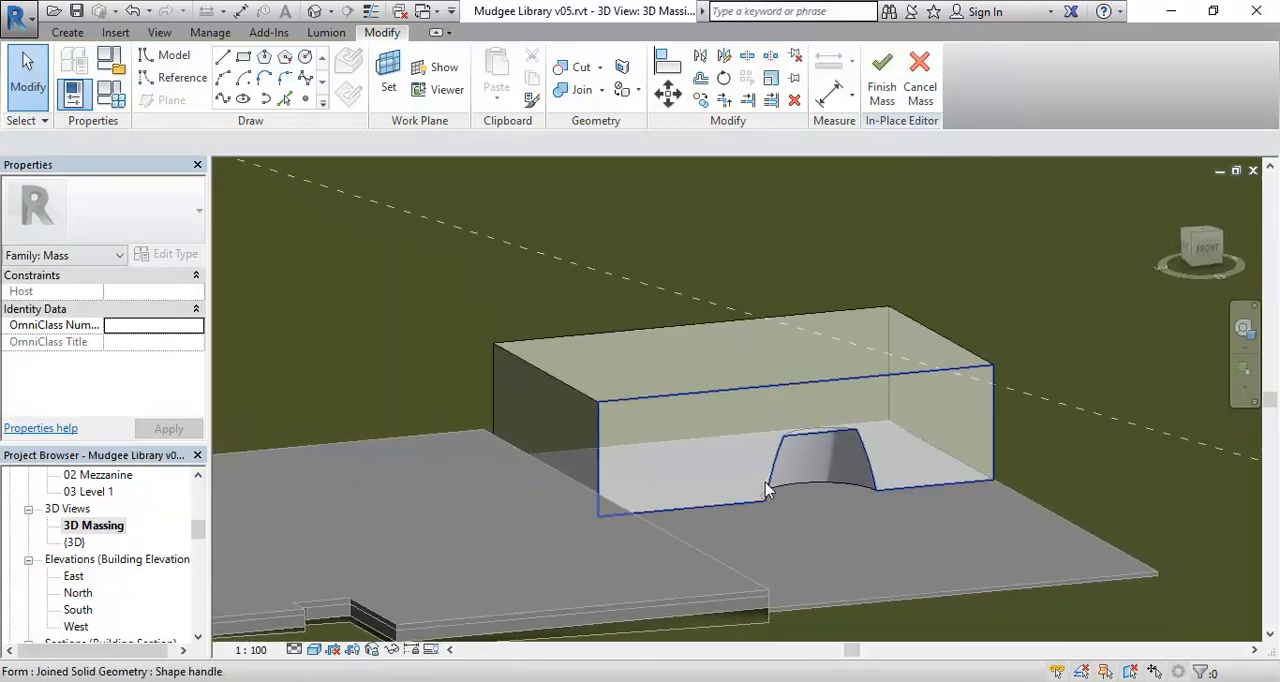
middle_drag(540, 282, 644, 385)
scroll(533, 369, down, 1)
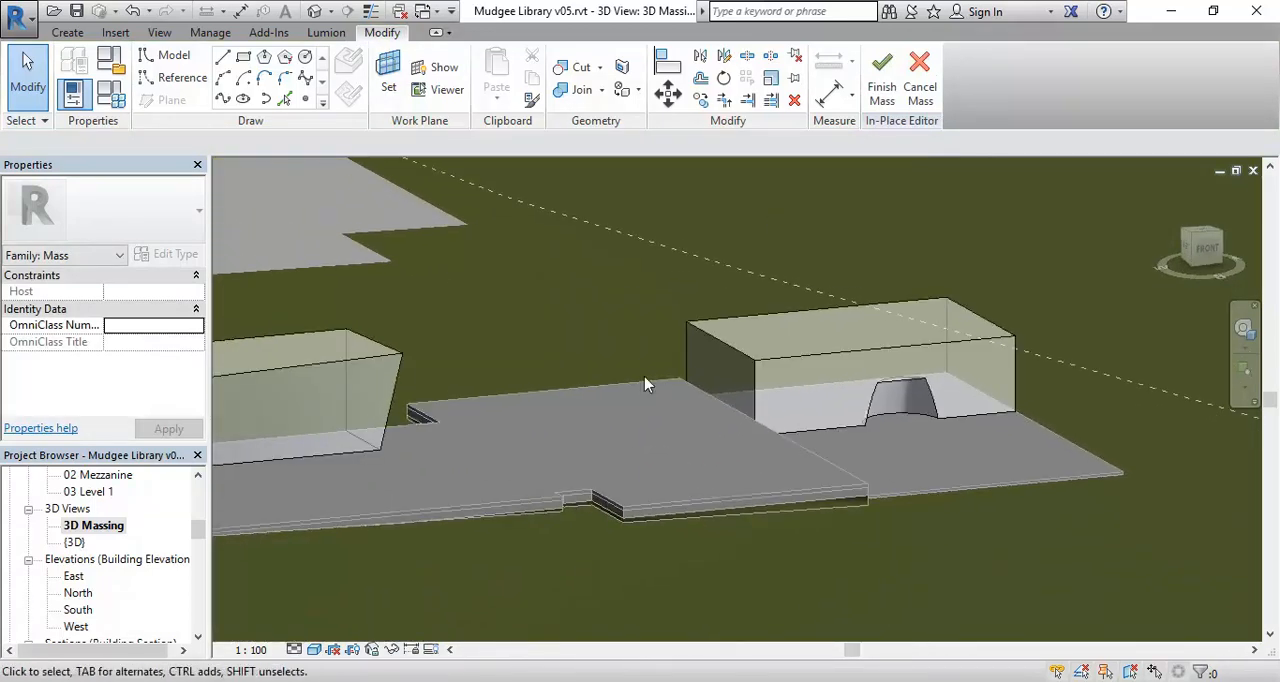
middle_drag(468, 456, 662, 477)
Open the 01 Ground Floor floor plan.
drag(198, 532, 198, 495)
double_click(105, 525)
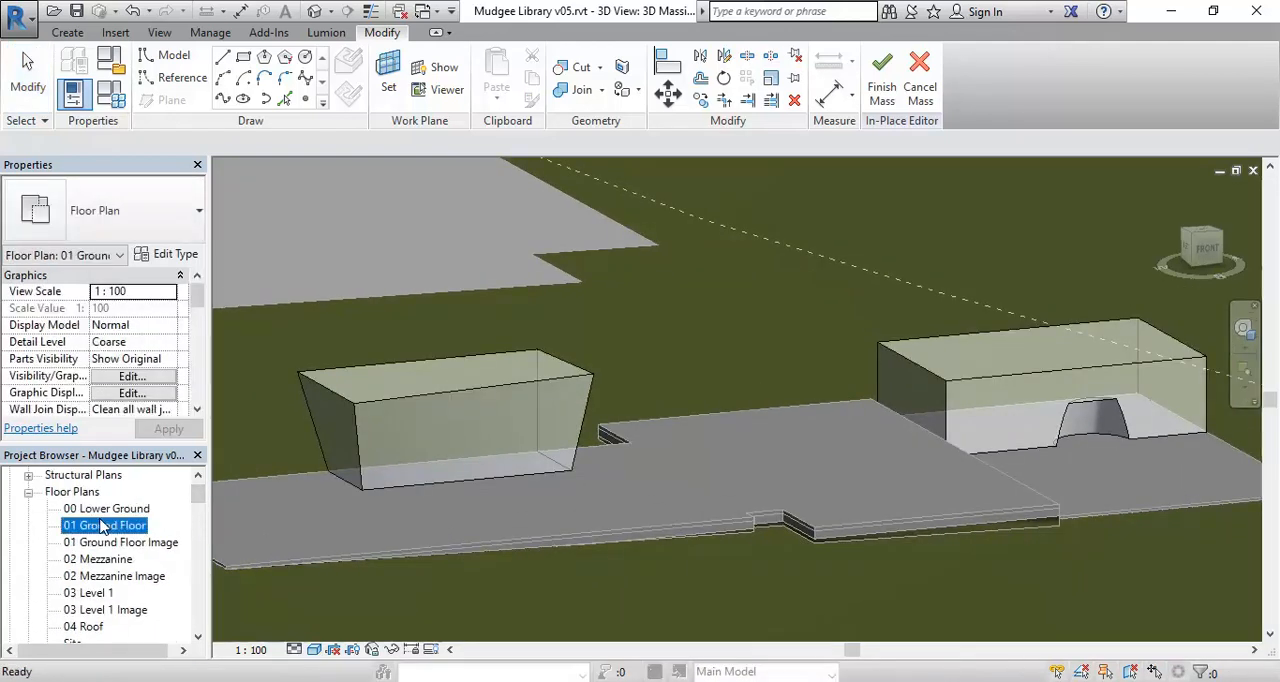
mouse_move(531, 491)
middle_down()
mouse_move(563, 459)
mouse_move(410, 450)
middle_up()
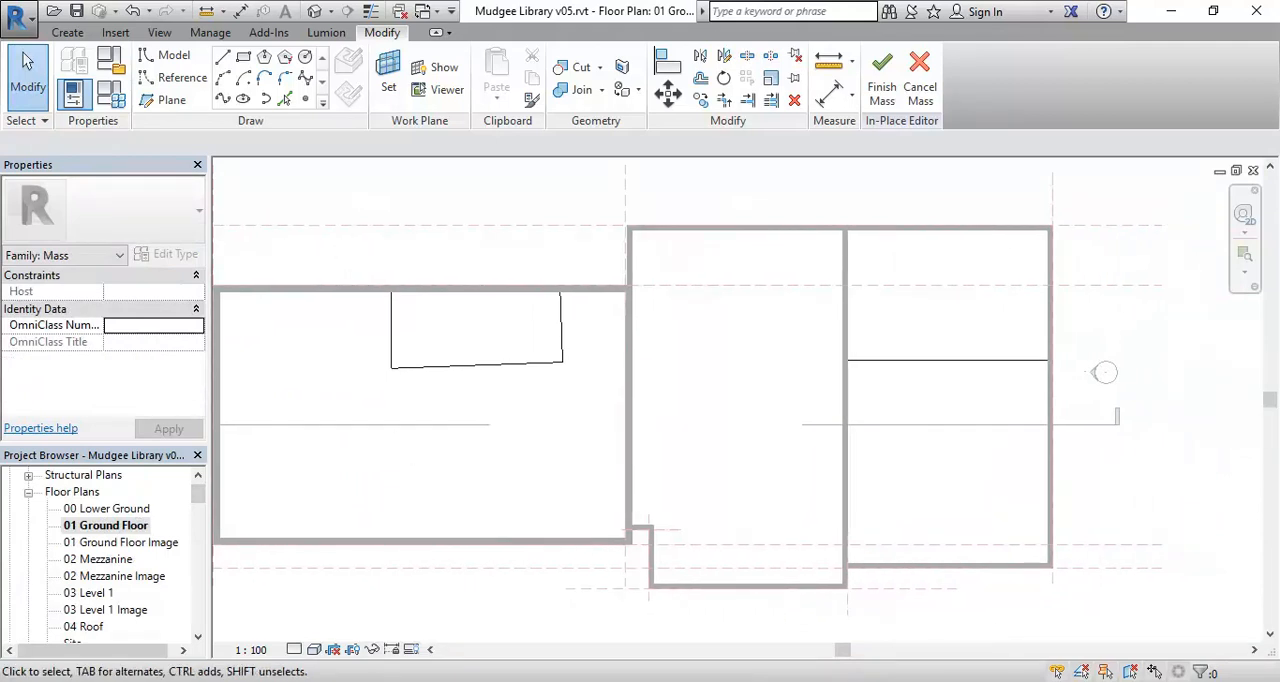
Look at the coloured massing diagrams in the Assessment 1 PDF in Adobe Acrobat, and return to the ground floor plan in Revit.
click(413, 680)
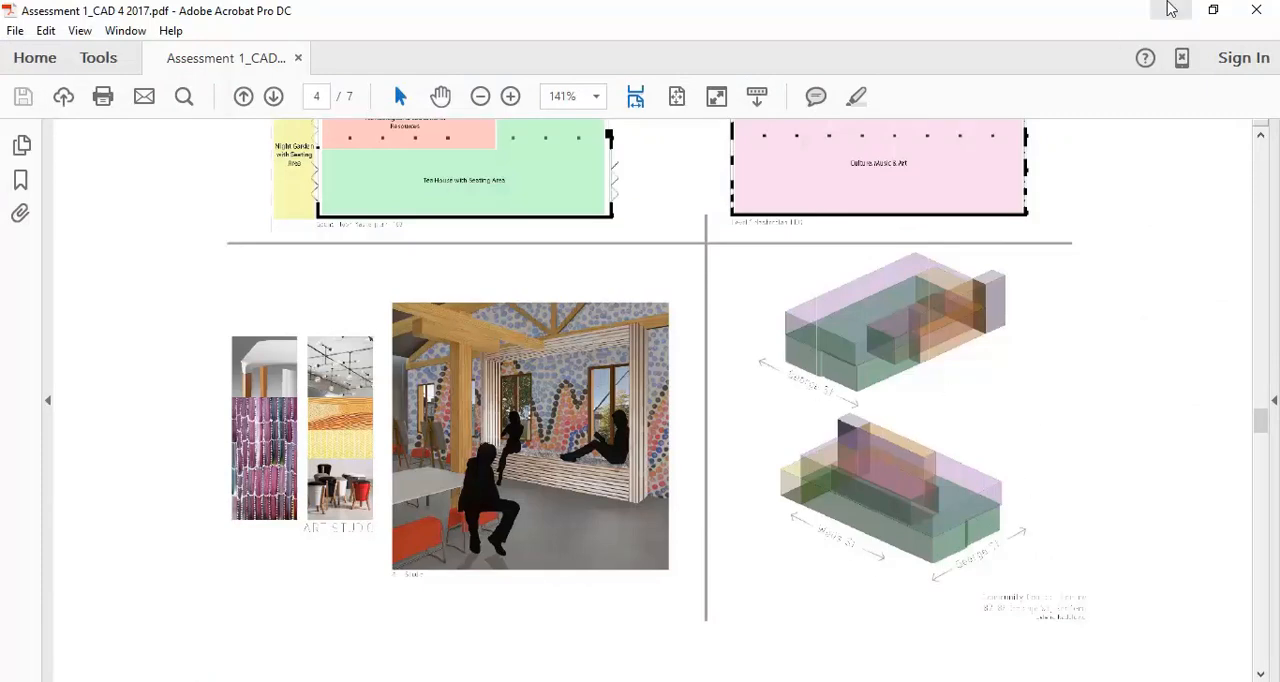
click(1168, 10)
middle_drag(755, 409, 946, 429)
scroll(634, 484, up, 1)
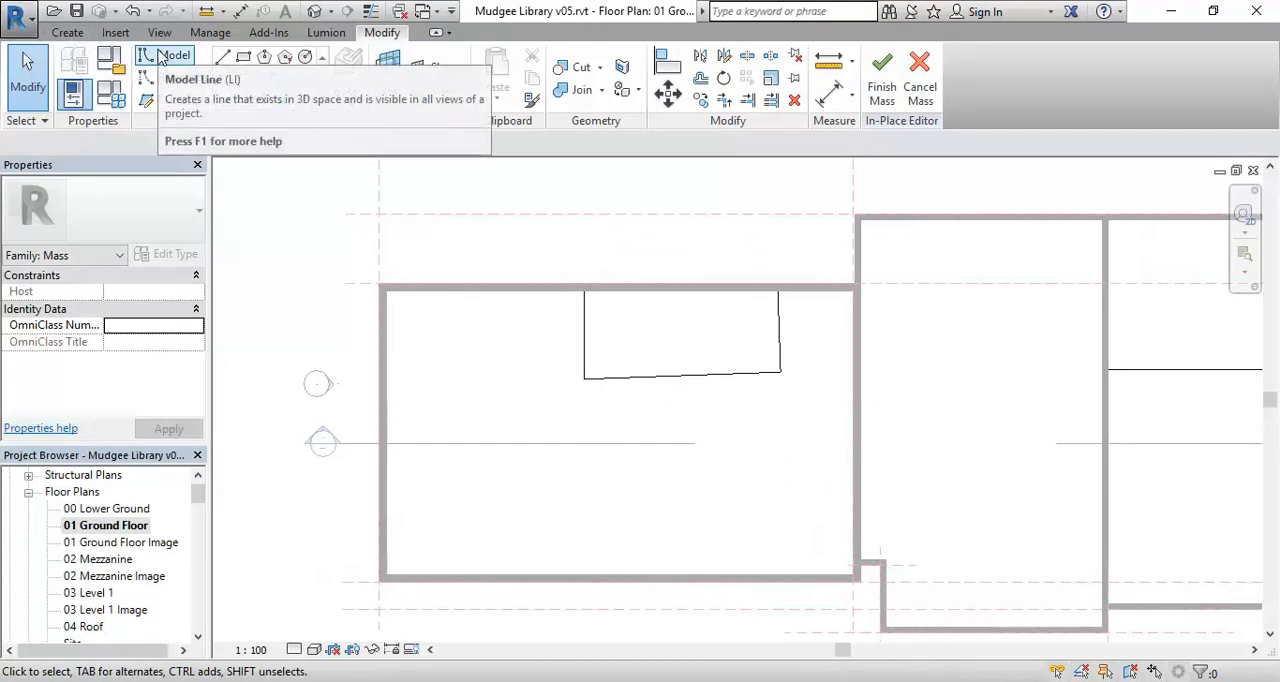
Open the Section 1 view from its section marker on the ground floor plan.
middle_drag(660, 493, 546, 514)
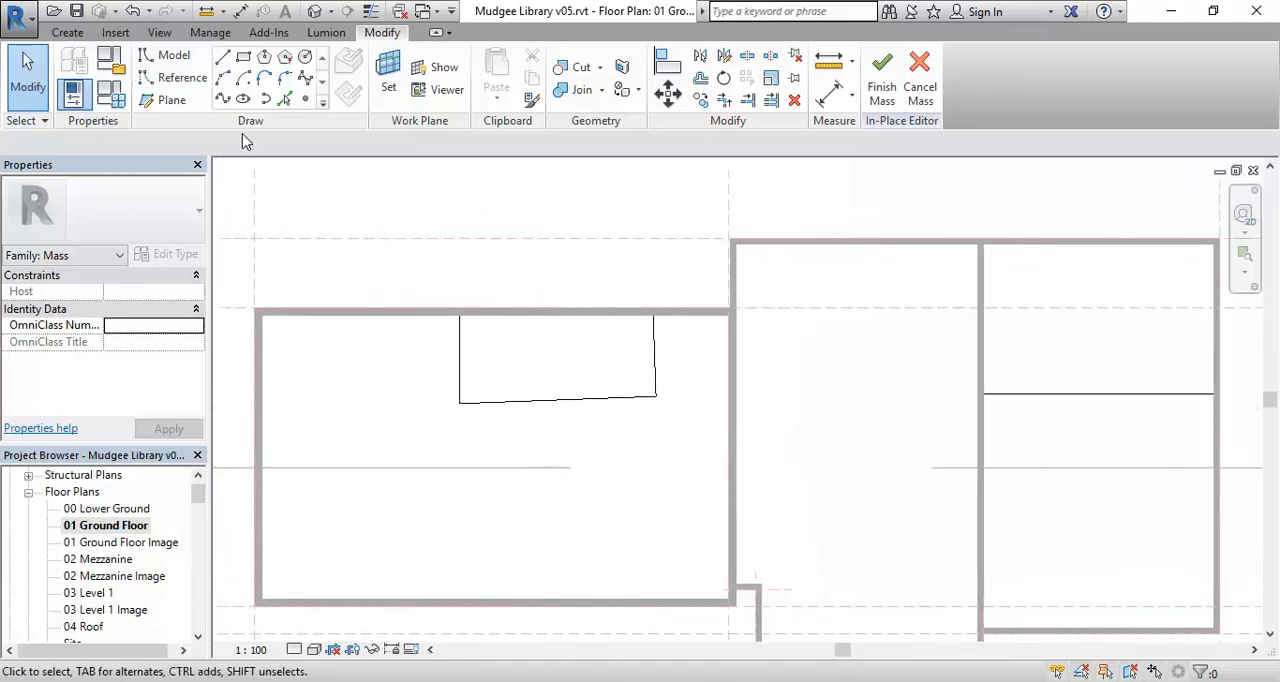
middle_drag(322, 328, 417, 337)
scroll(474, 525, down, 2)
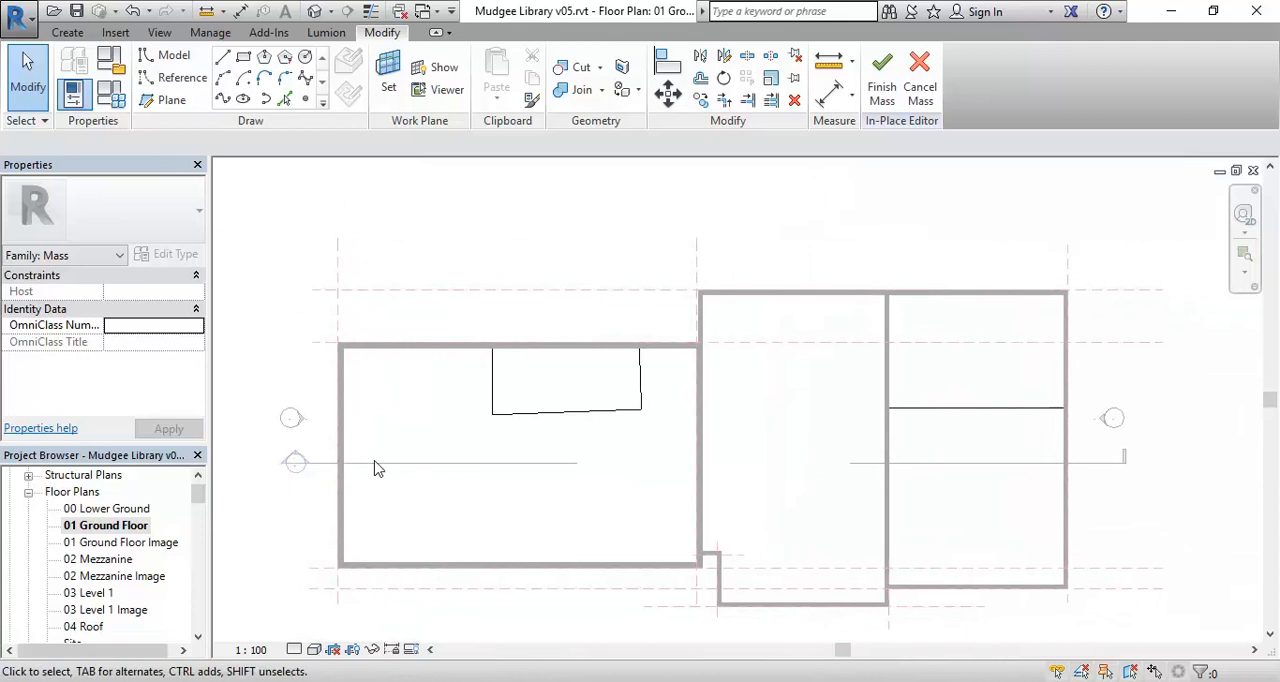
double_click(294, 460)
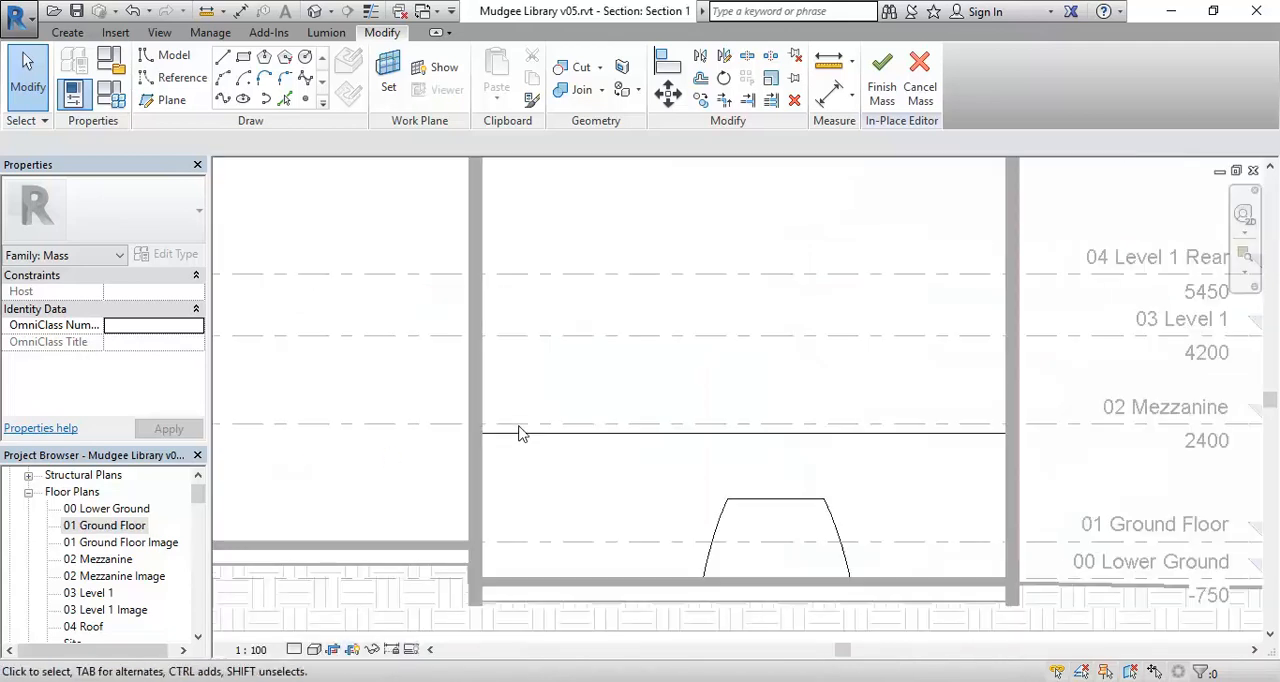
Examine the tapered mass and the empty space beside it between the existing walls in Section 1.
scroll(530, 440, down, 2)
middle_drag(546, 449, 1056, 496)
middle_drag(657, 484, 1062, 488)
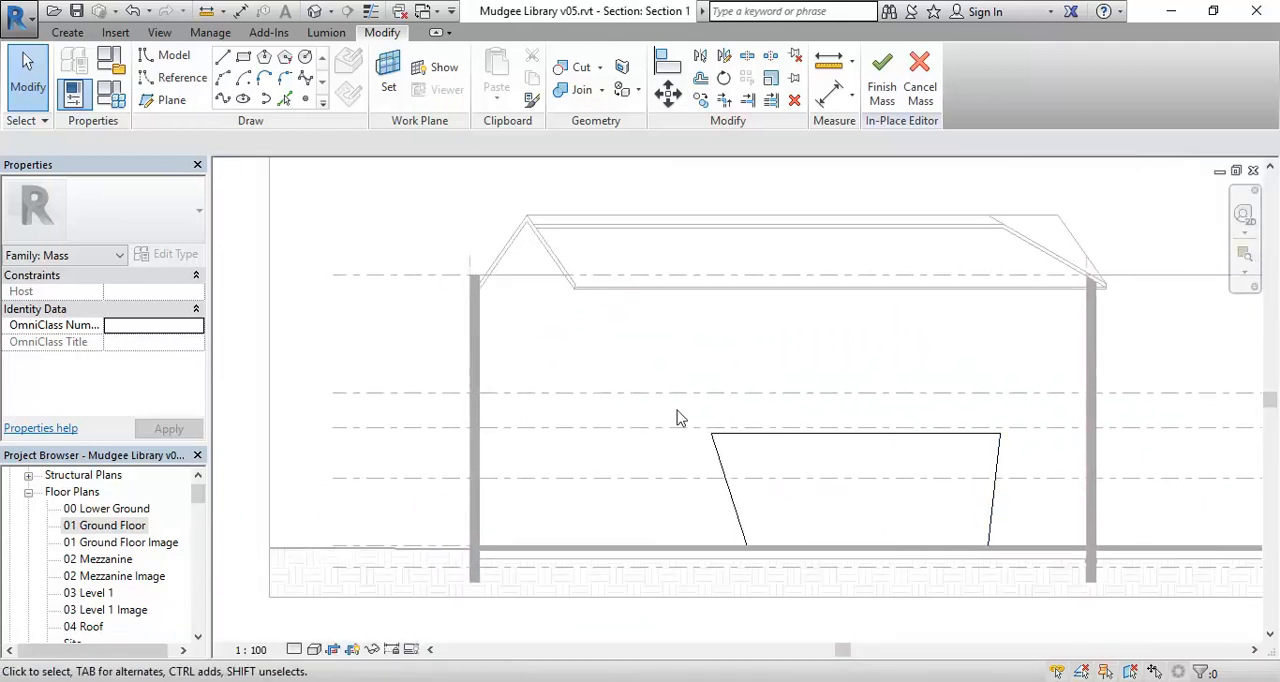
scroll(575, 491, up, 2)
middle_drag(595, 495, 562, 447)
scroll(600, 485, up, 2)
scroll(523, 429, down, 6)
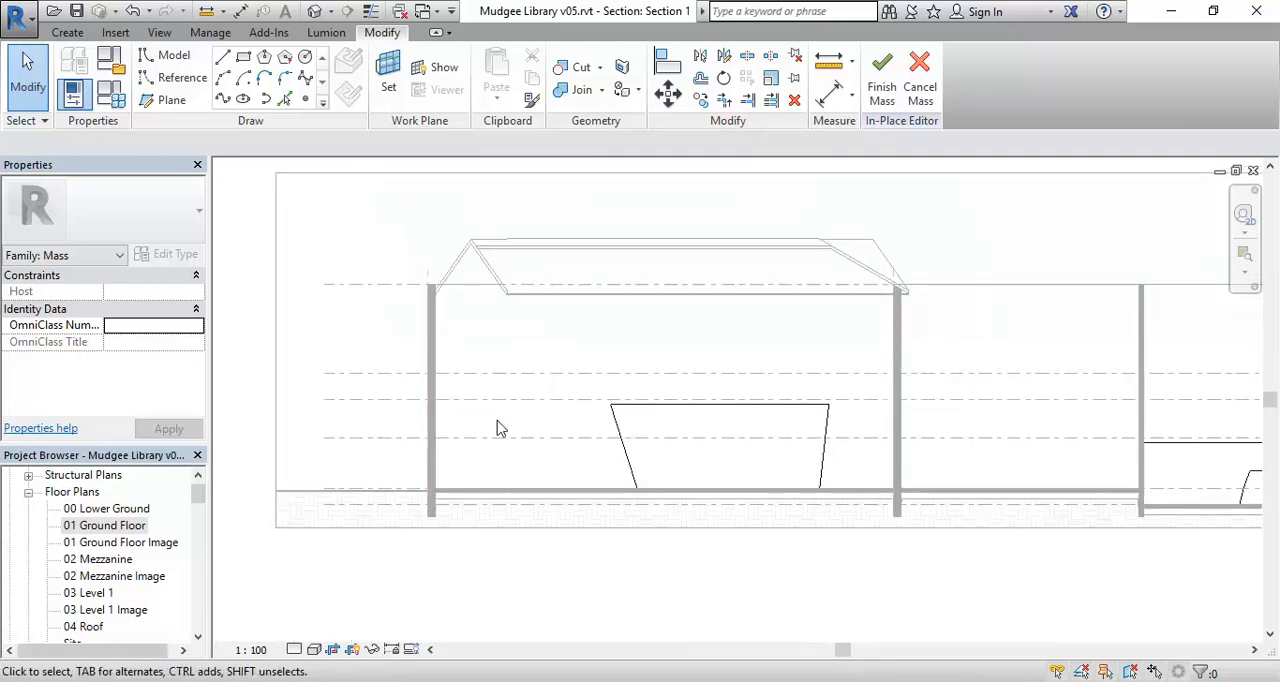
scroll(500, 429, up, 3)
middle_drag(500, 429, 503, 460)
scroll(503, 460, up, 2)
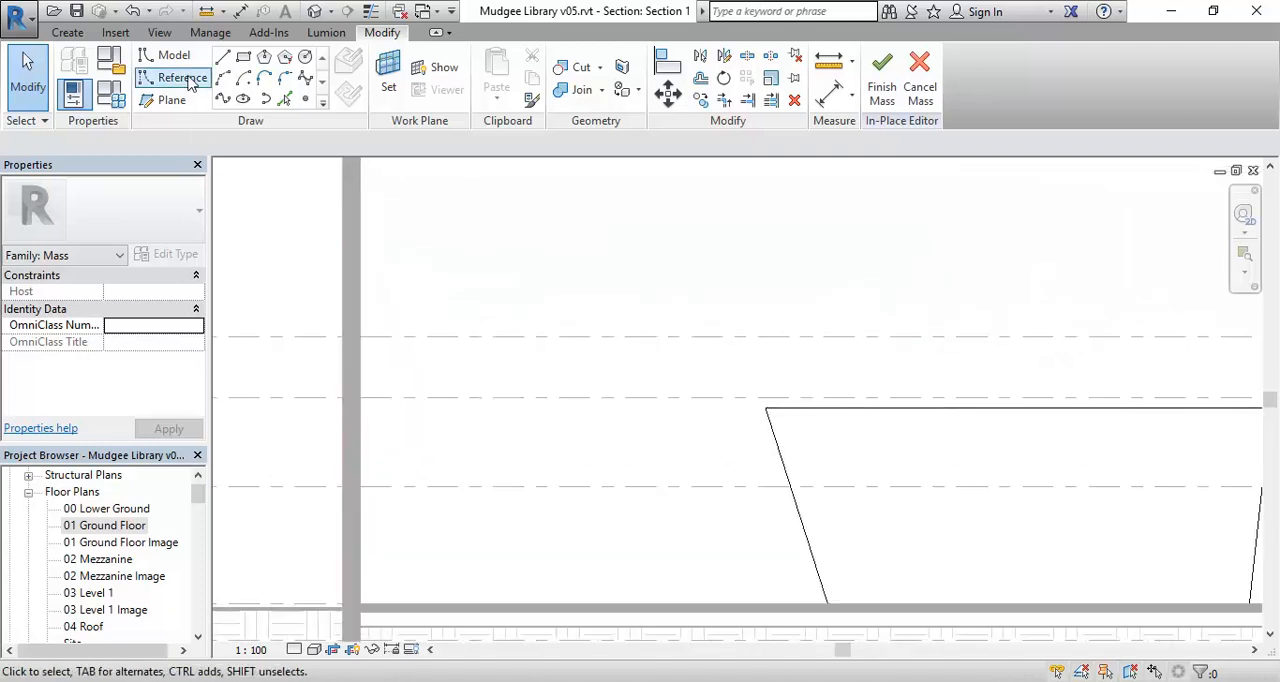
Start a model line and pick the face of the Existing 350mm wall behind the section as its work plane.
click(224, 60)
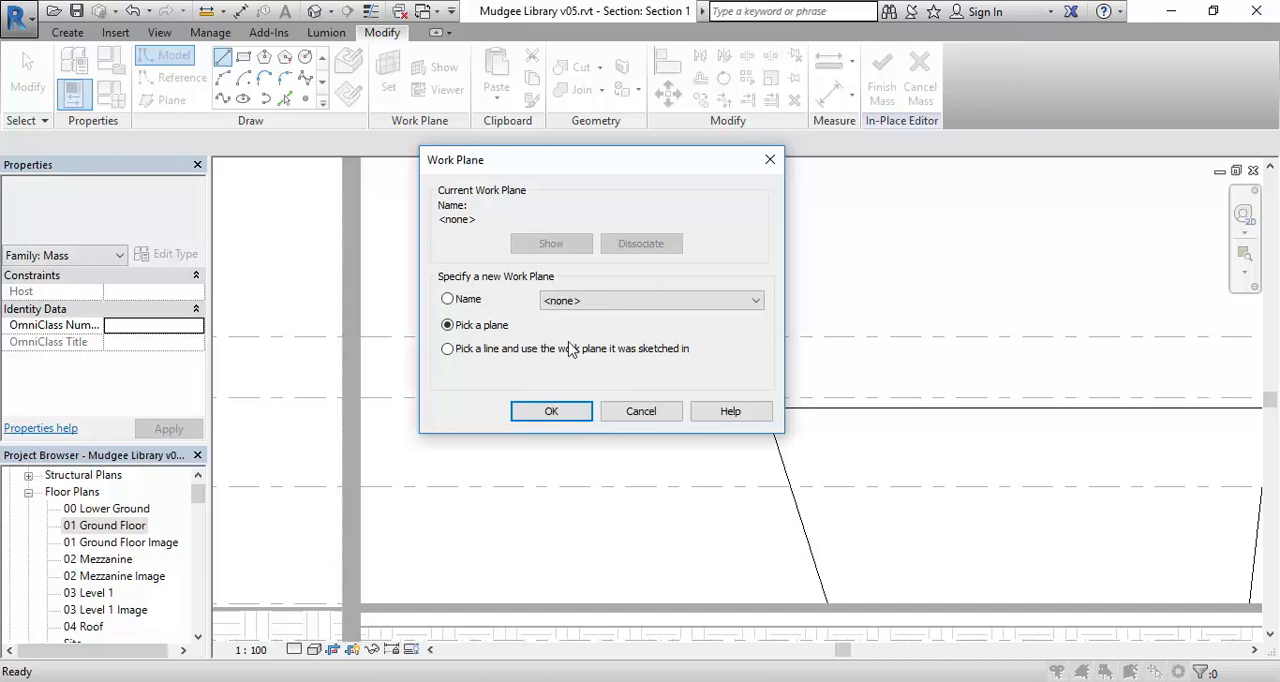
click(661, 301)
click(660, 299)
click(549, 410)
scroll(603, 361, down, 3)
middle_drag(603, 361, 558, 396)
scroll(440, 357, up, 2)
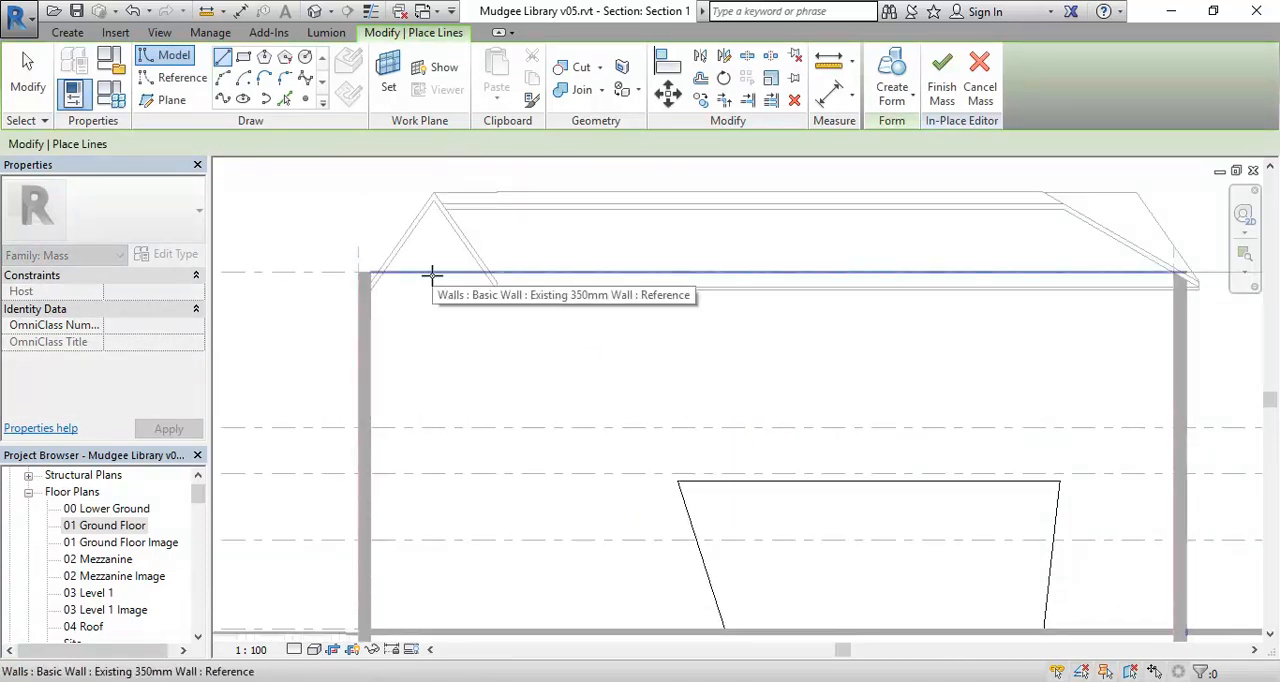
key(Tab)
key(Tab)
key(Tab)
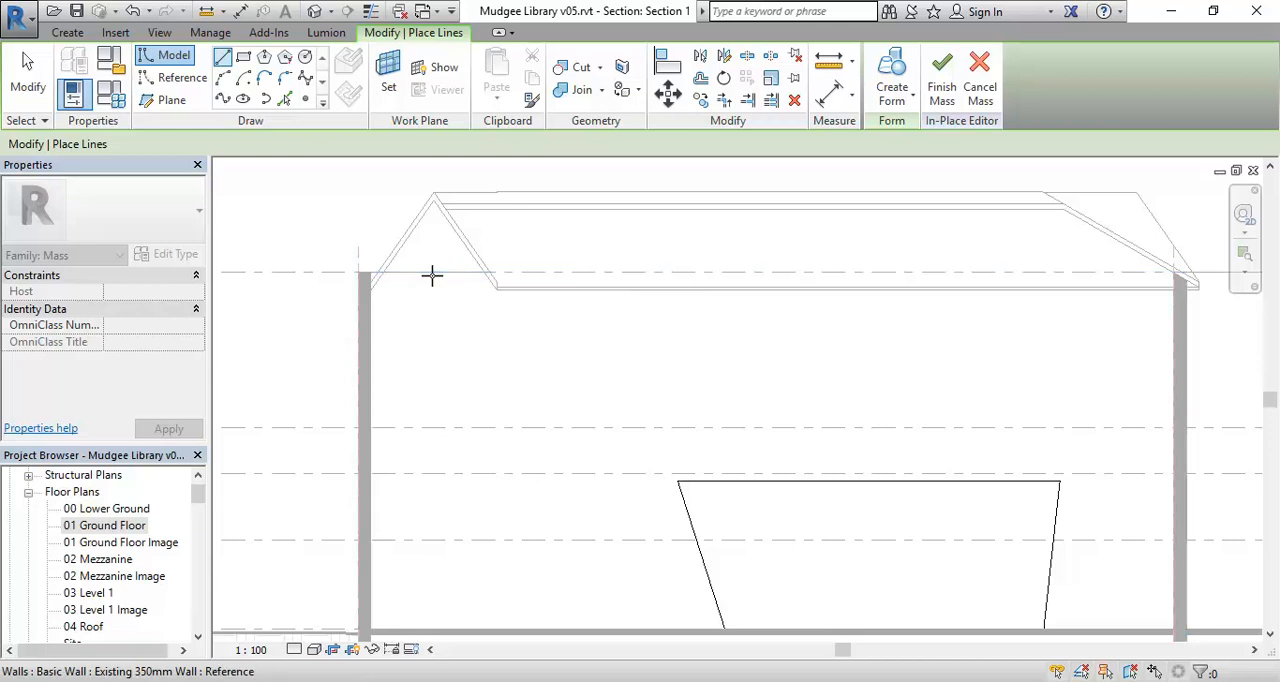
key(Tab)
key(Tab)
key(Tab)
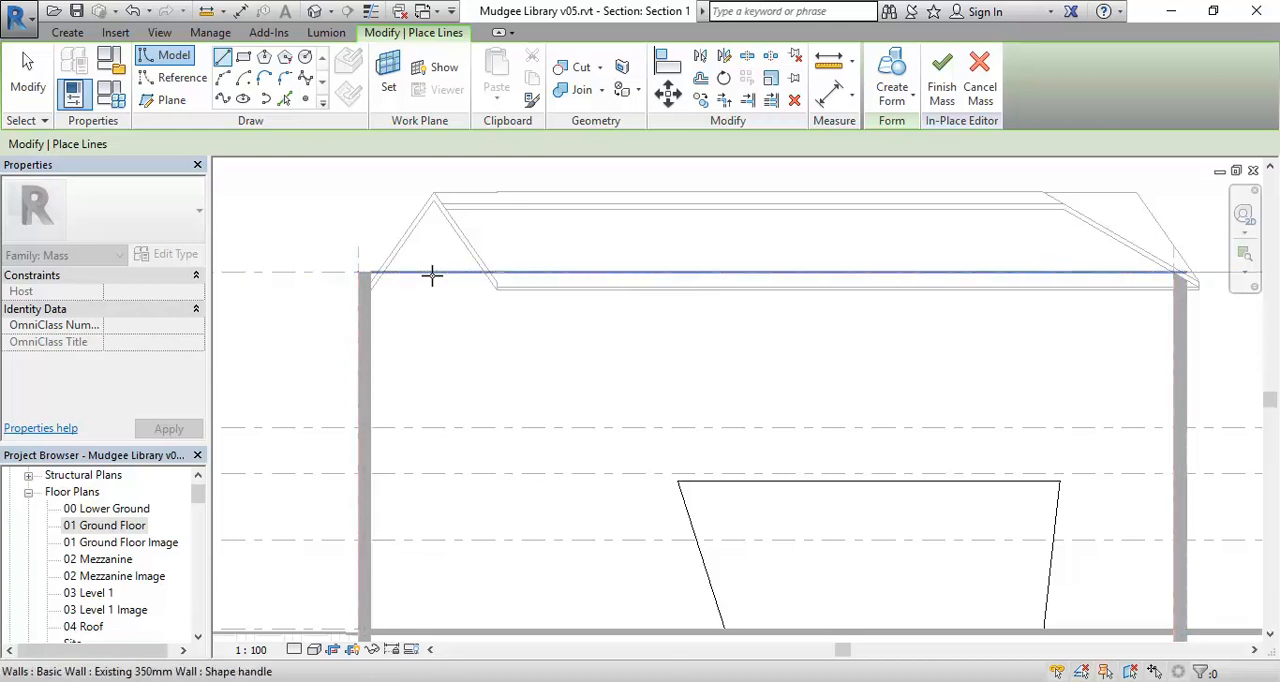
key(Tab)
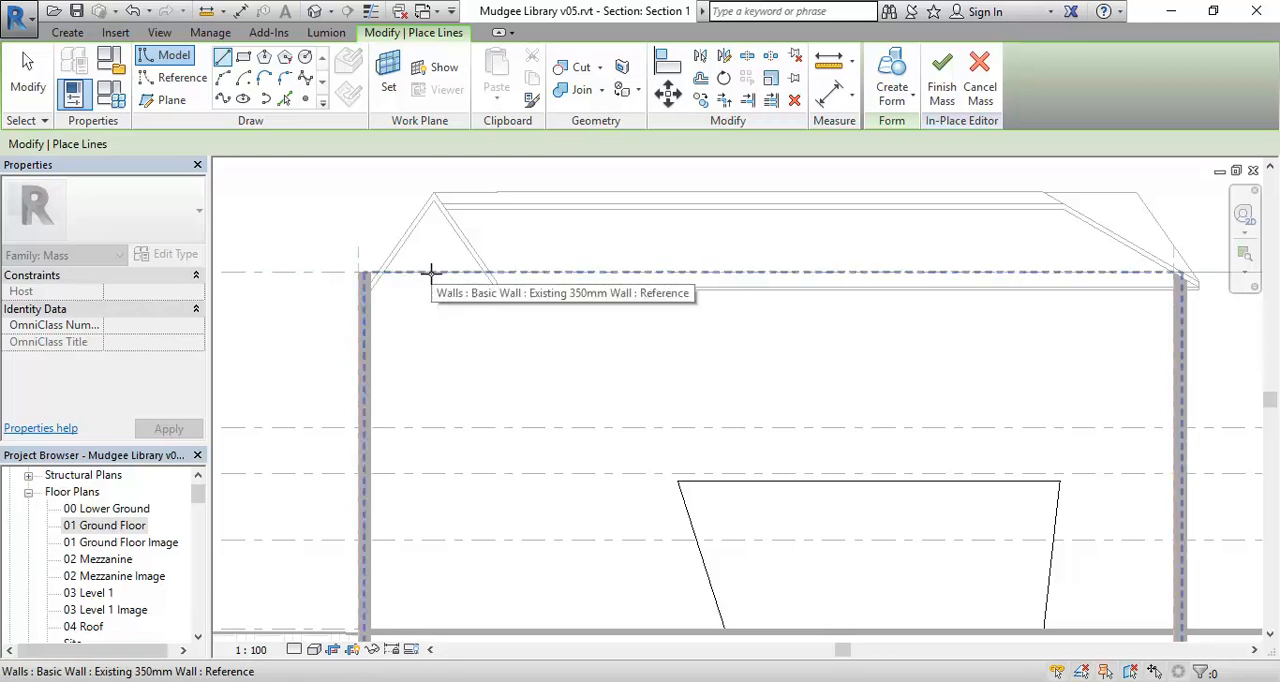
scroll(432, 271, down, 1)
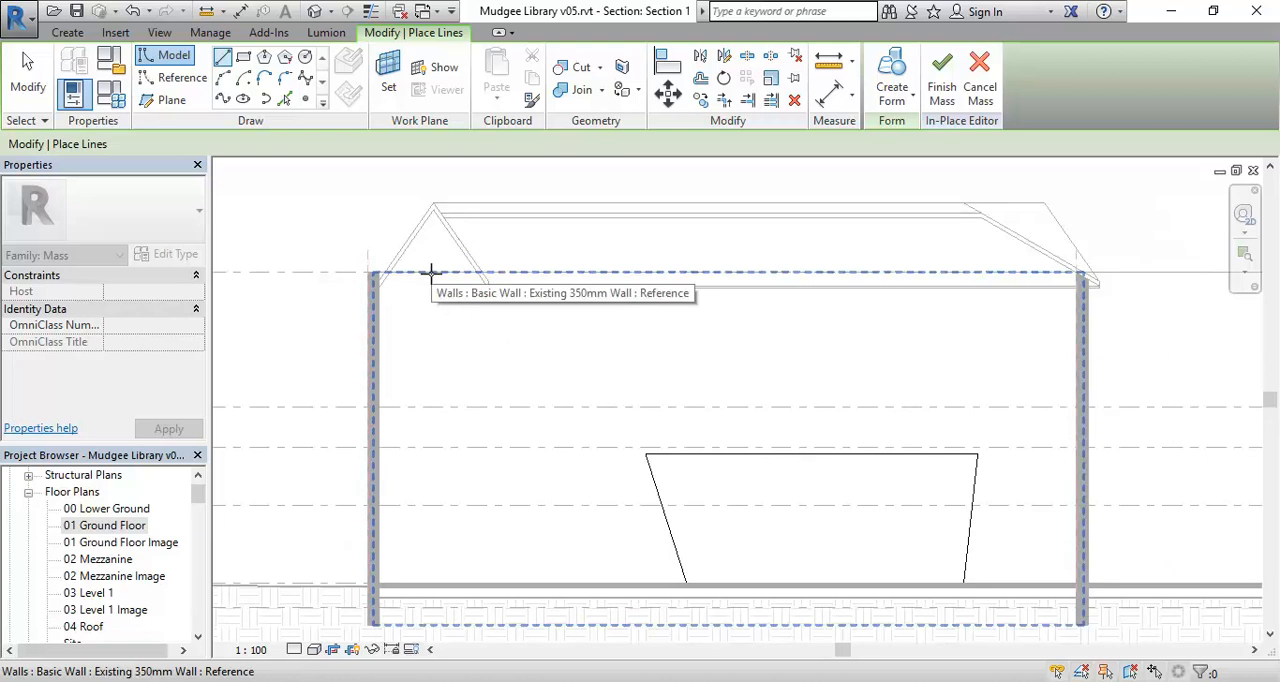
key(Tab)
key(Tab)
key(Tab)
key(Tab)
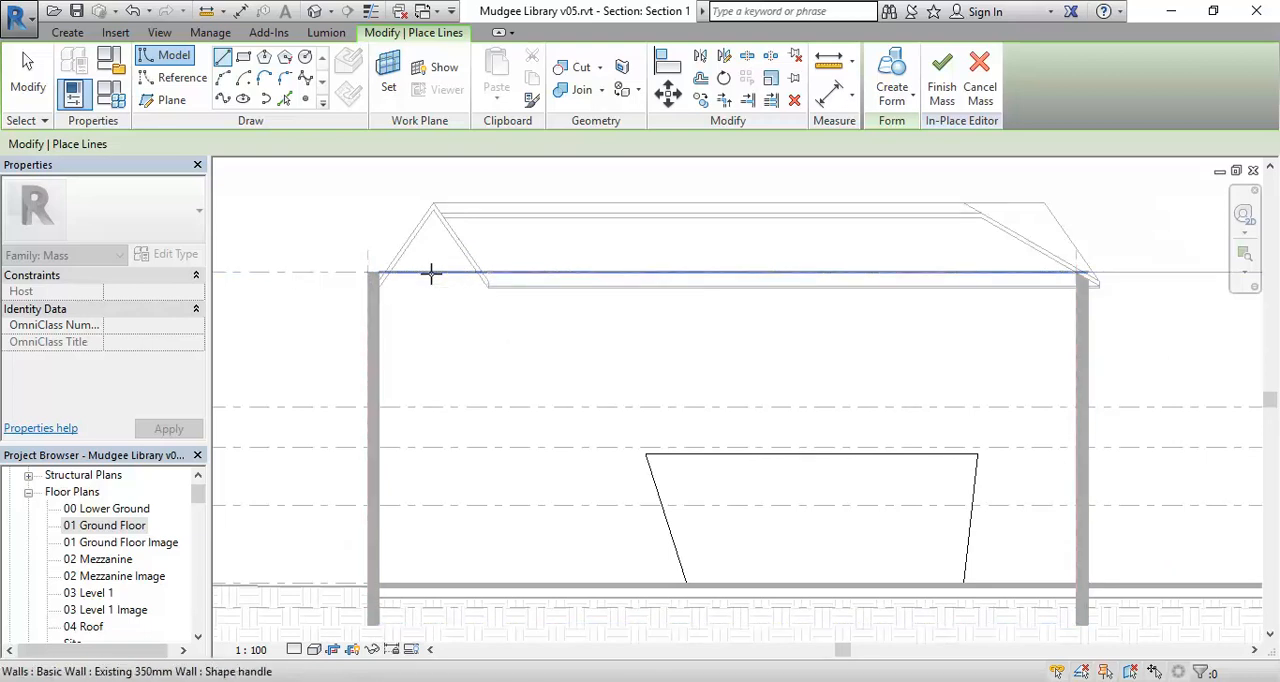
key(Tab)
key(Tab)
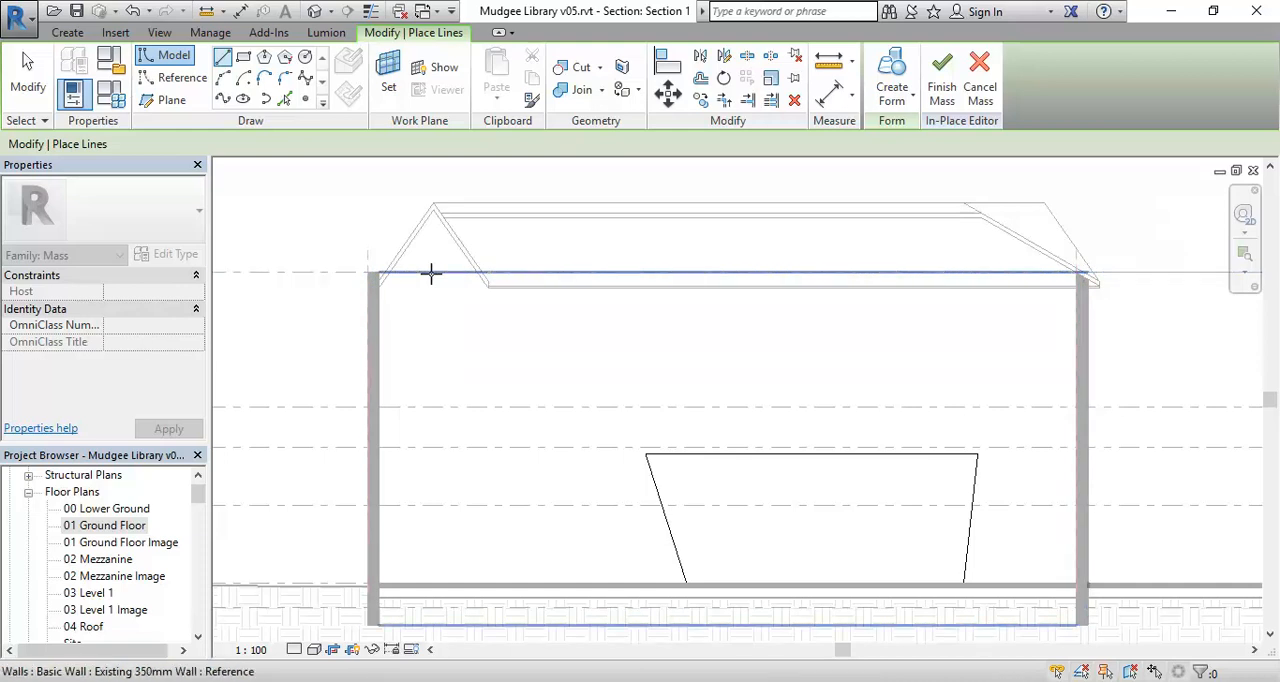
key(Tab)
key(Tab)
click(431, 273)
click(431, 273)
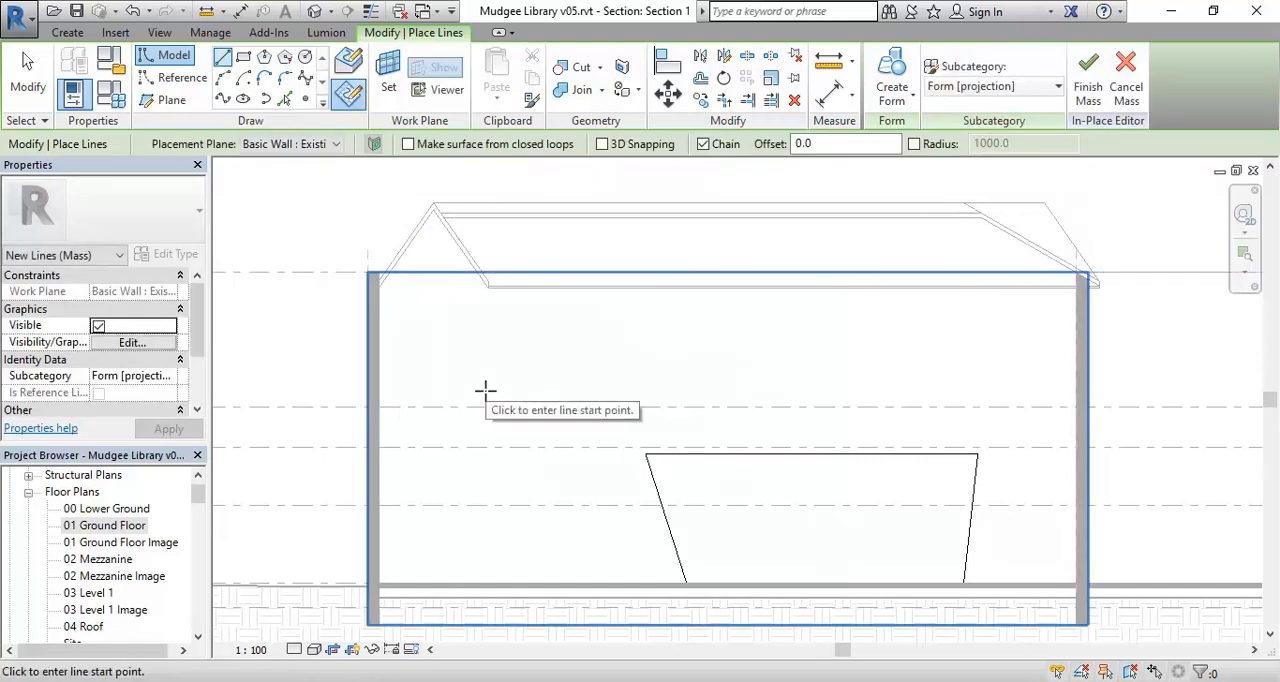
Draw a zigzag chain of four model lines upward from the 01 Ground Floor level, the last two about 2600 and 2900 mm long.
scroll(597, 526, up, 3)
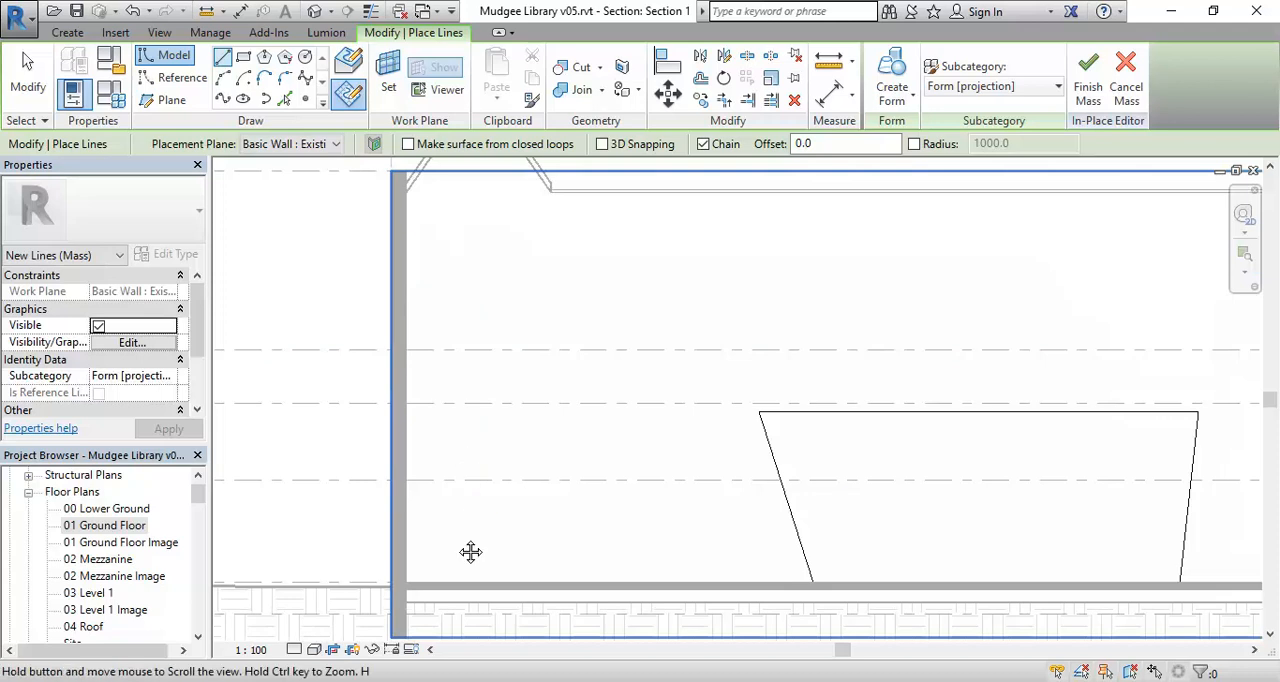
scroll(457, 537, up, 2)
scroll(617, 431, down, 4)
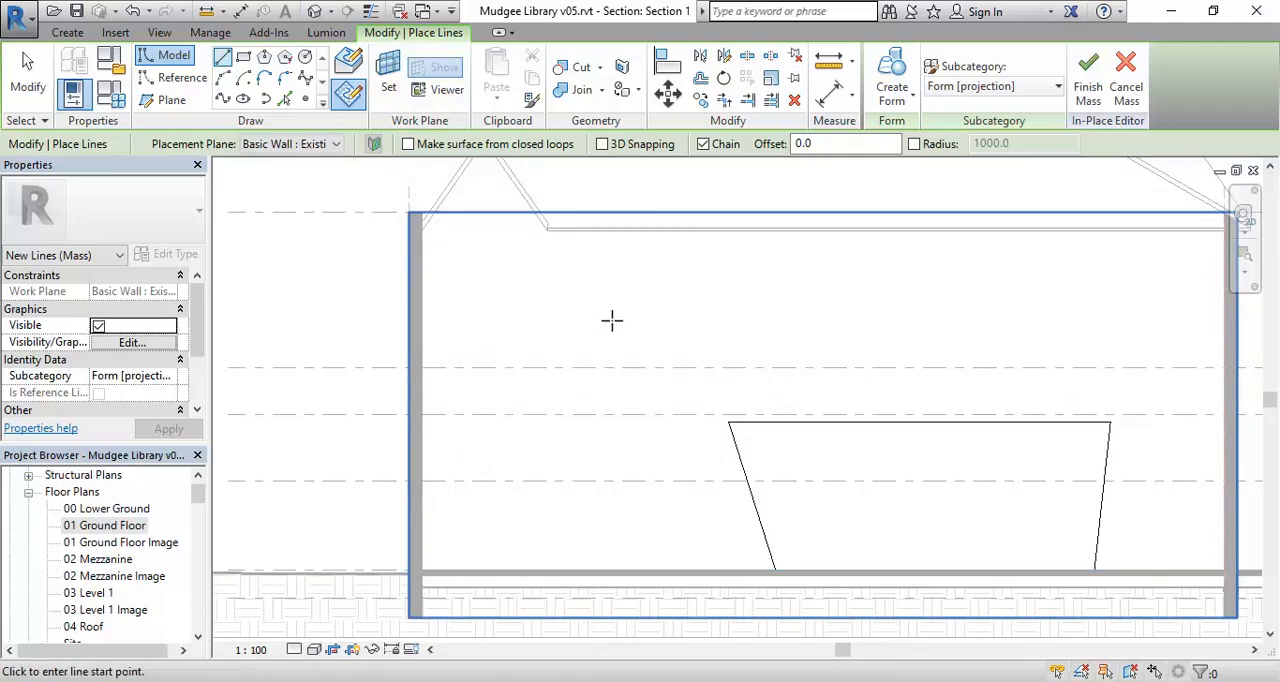
click(538, 569)
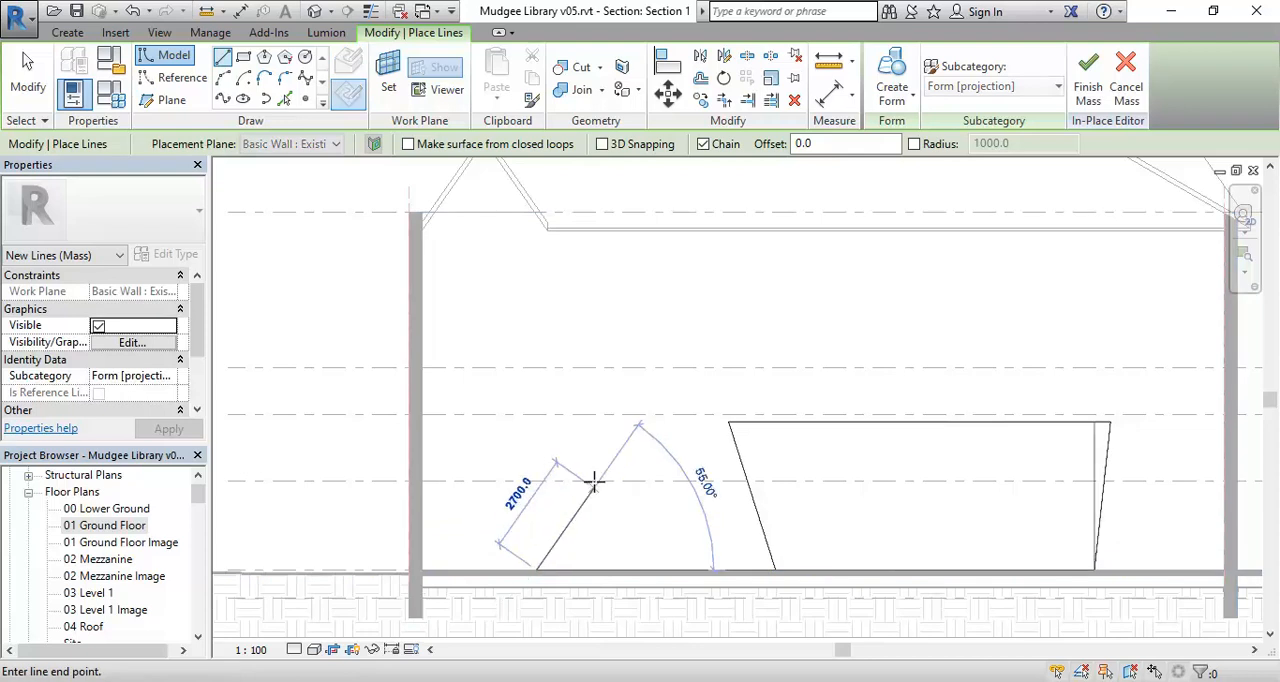
click(577, 463)
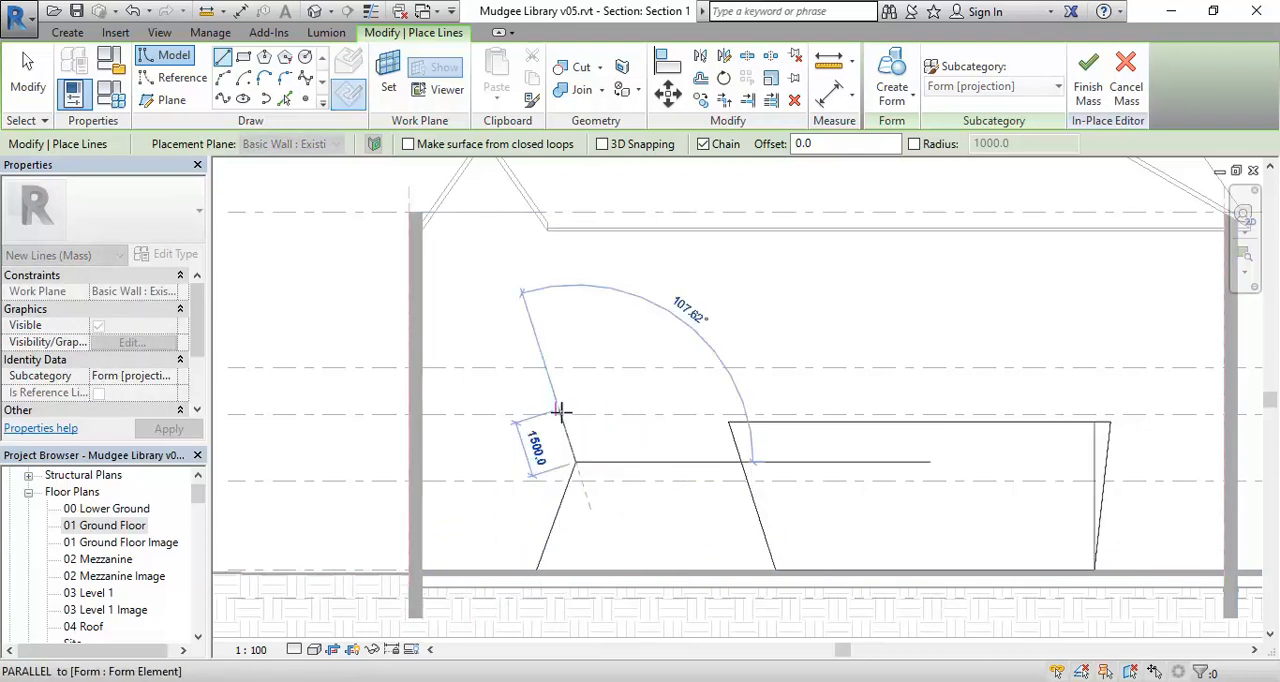
scroll(558, 418, up, 3)
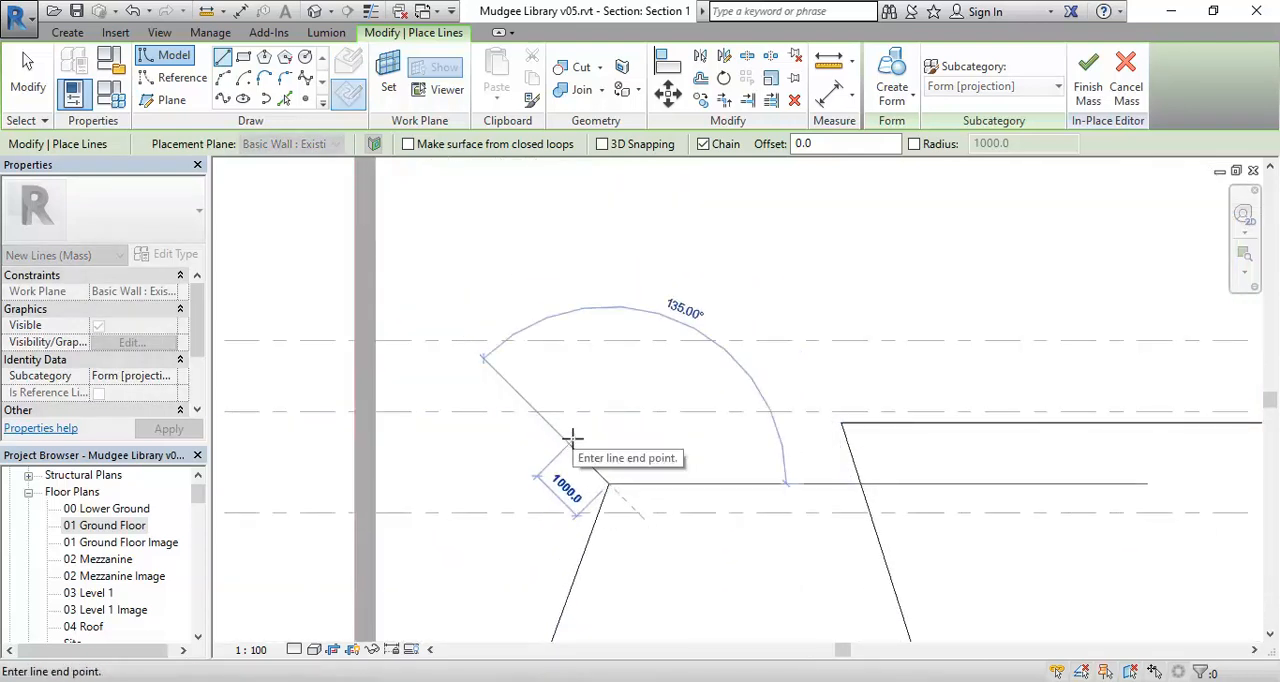
click(576, 411)
scroll(577, 396, down, 1)
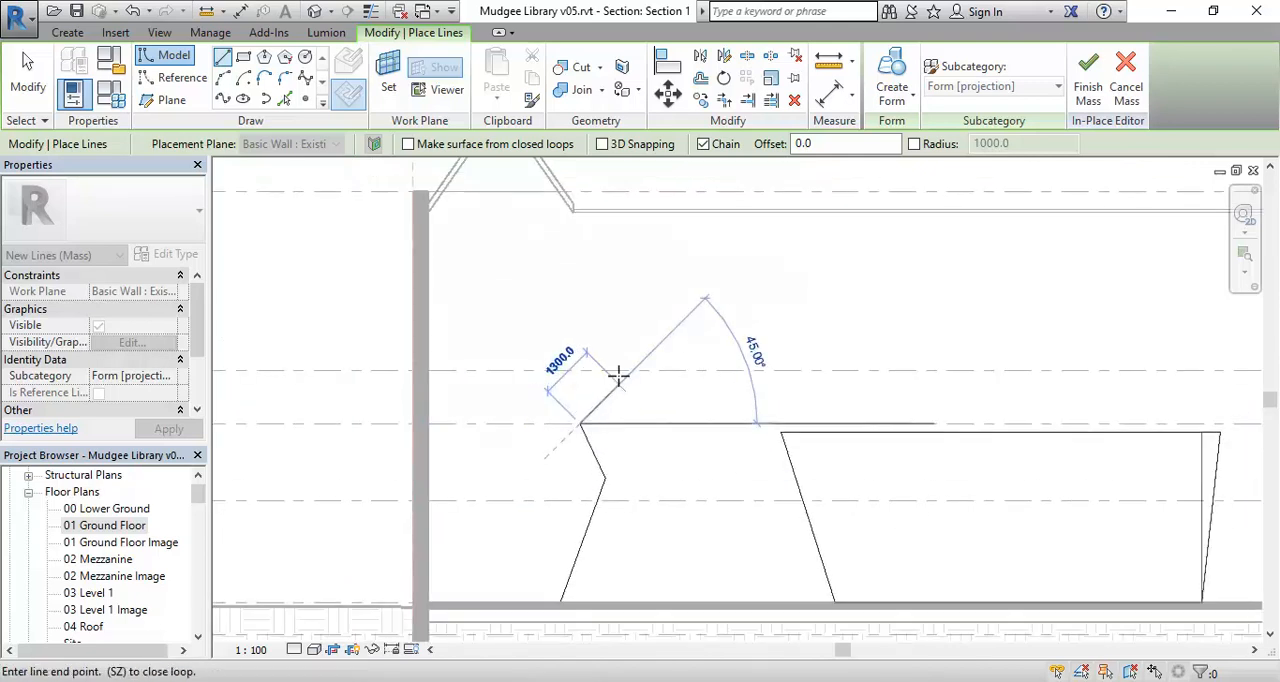
click(636, 328)
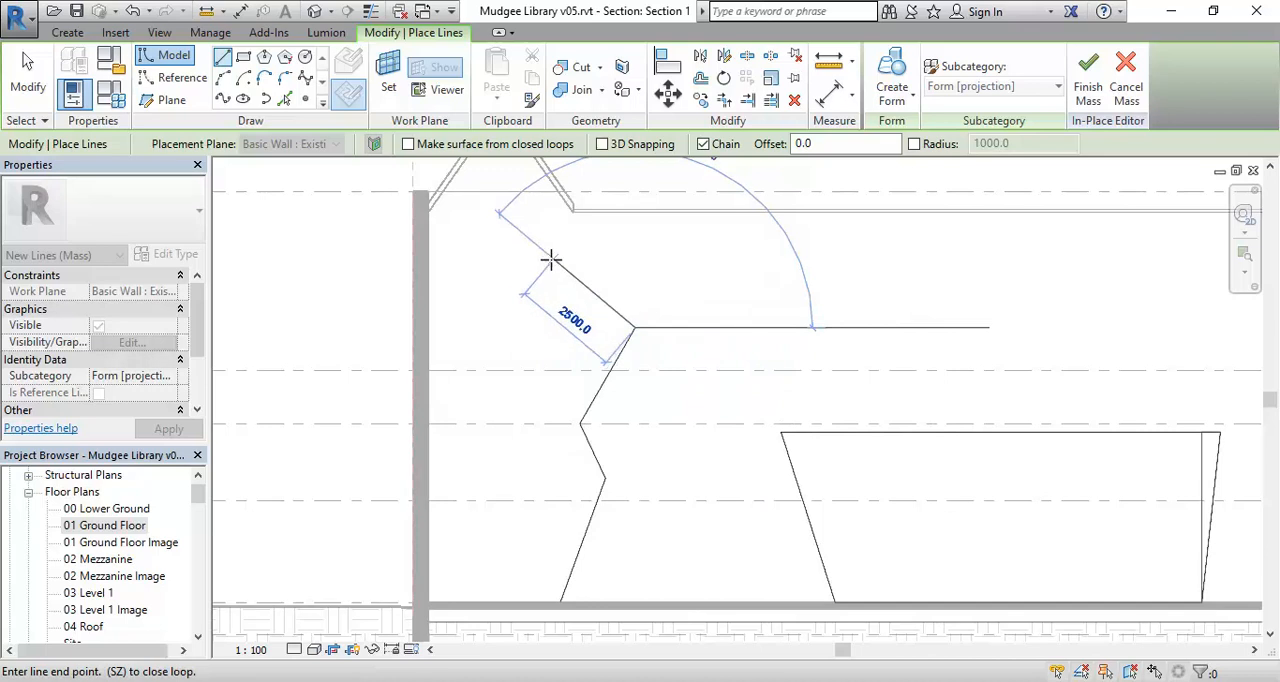
click(535, 252)
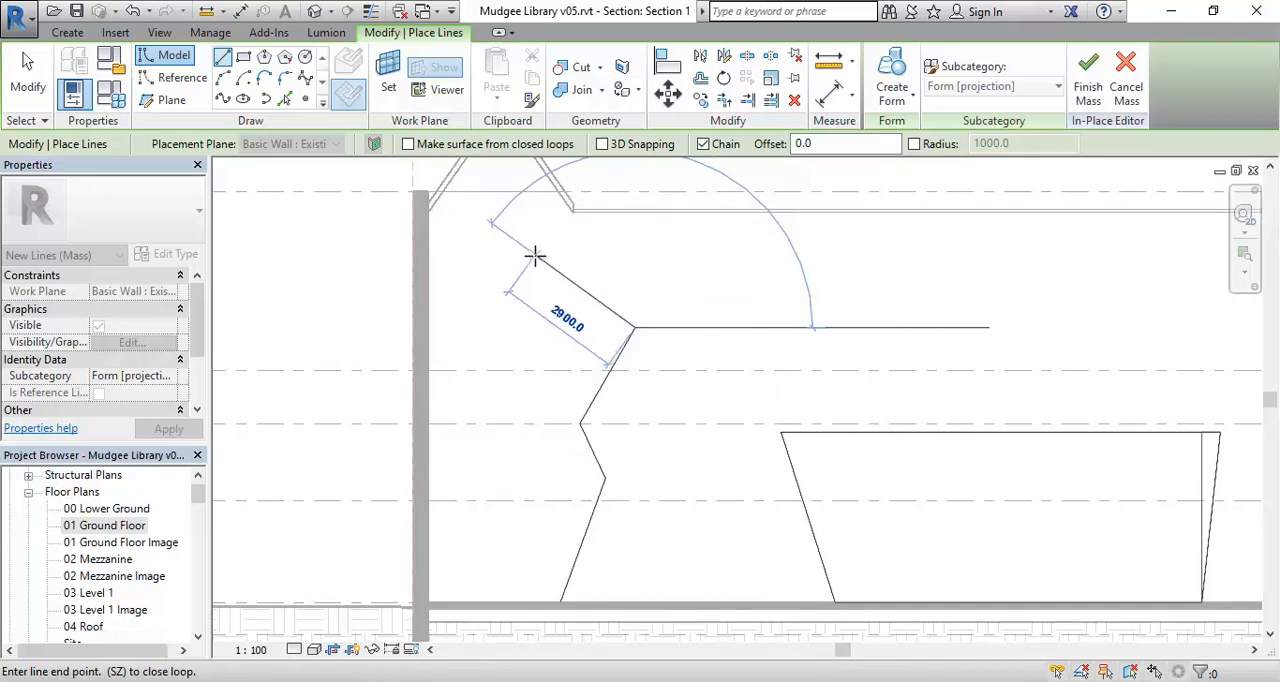
Close the profile with a horizontal top about 800 mm long, a vertical edge down to ground floor level and a base line.
scroll(528, 258, up, 1)
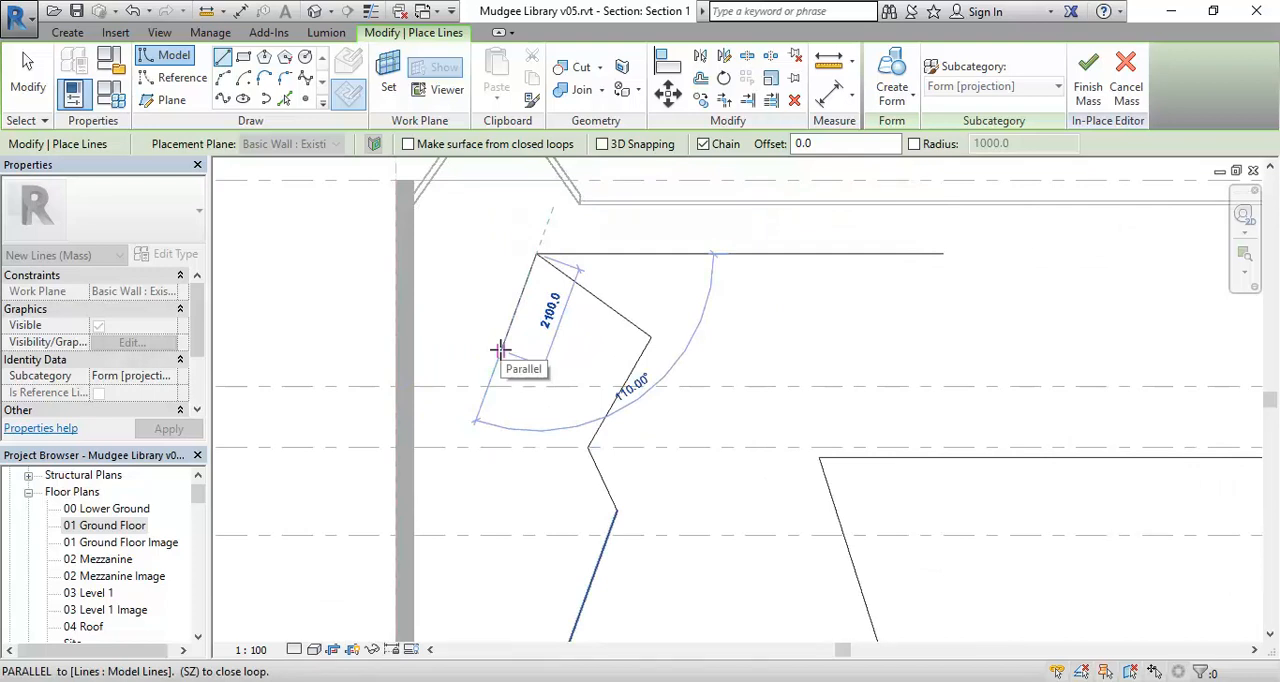
middle_drag(517, 363, 549, 357)
scroll(570, 298, down, 1)
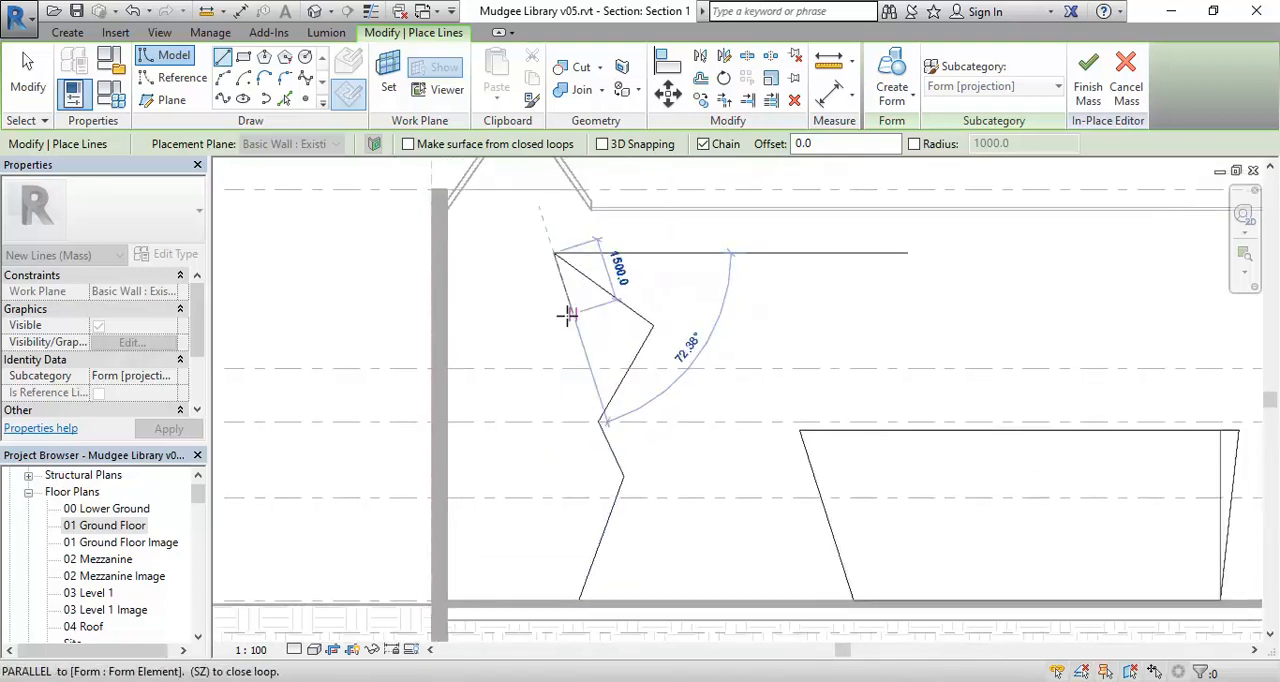
click(518, 252)
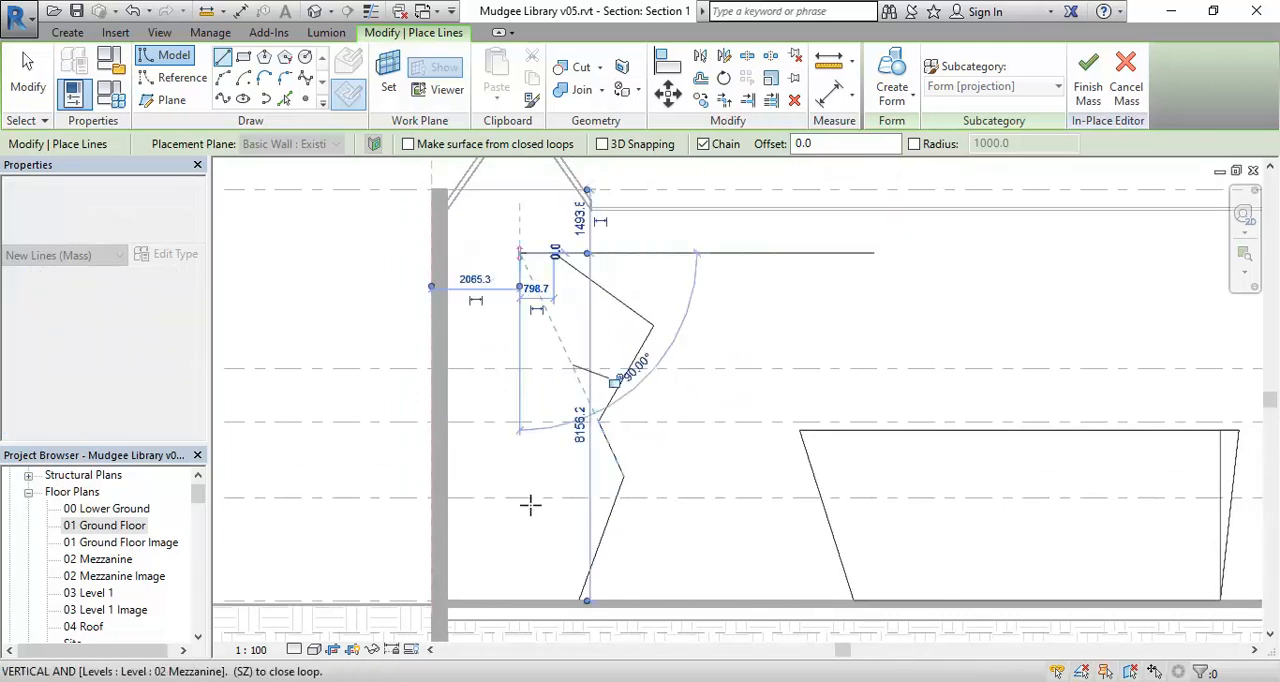
click(519, 600)
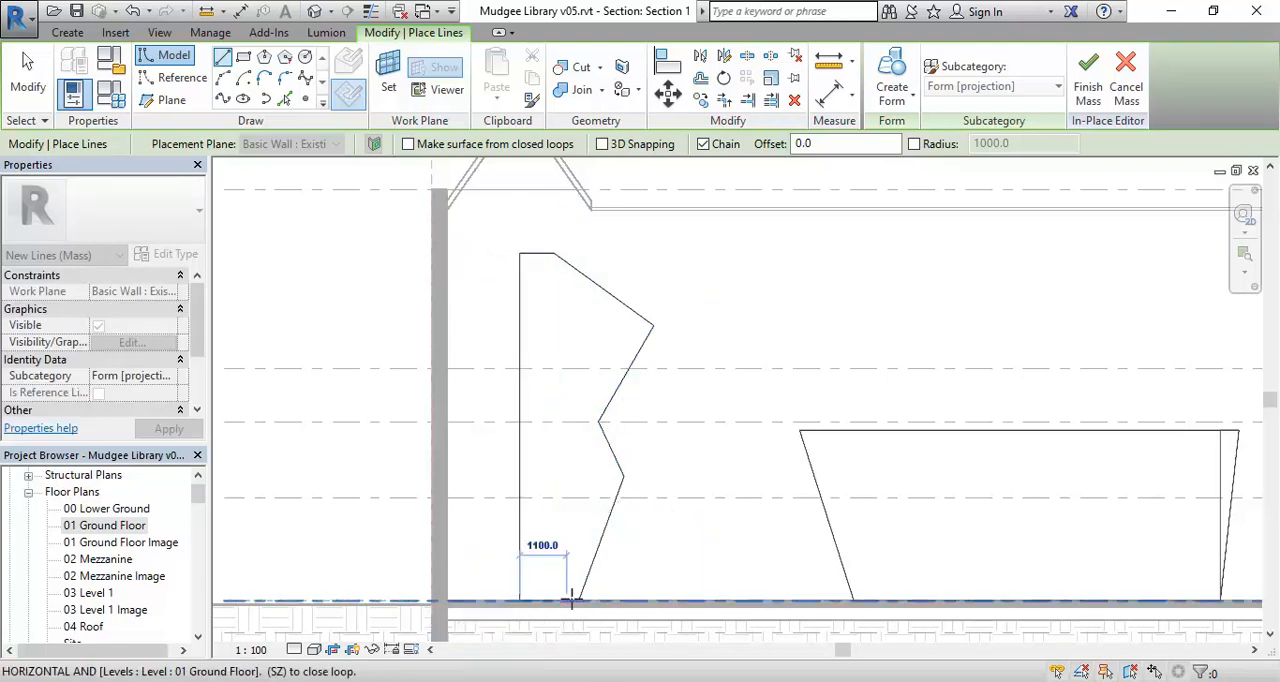
click(580, 600)
middle_drag(525, 453, 562, 437)
right_click(500, 295)
click(520, 309)
right_click(518, 309)
click(533, 324)
Select all seven lines of the zigzag profile and nudge them slightly closer to the nearby end wall.
drag(526, 220, 706, 624)
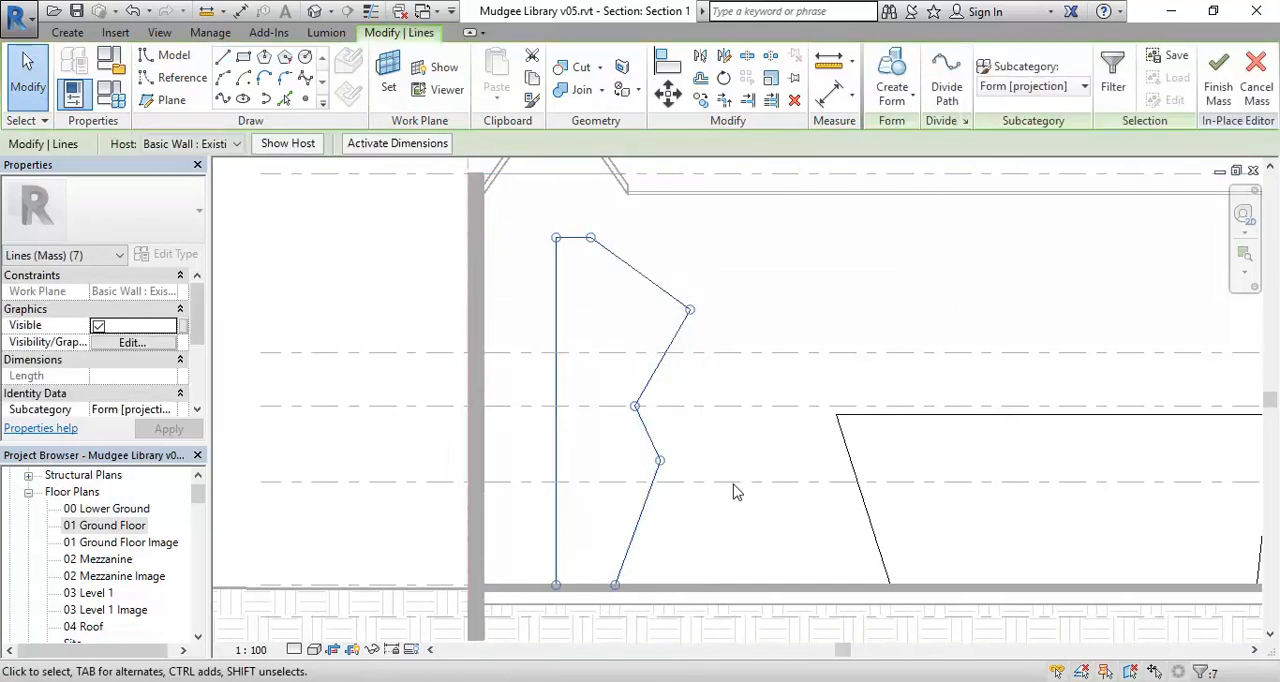
key(Left)
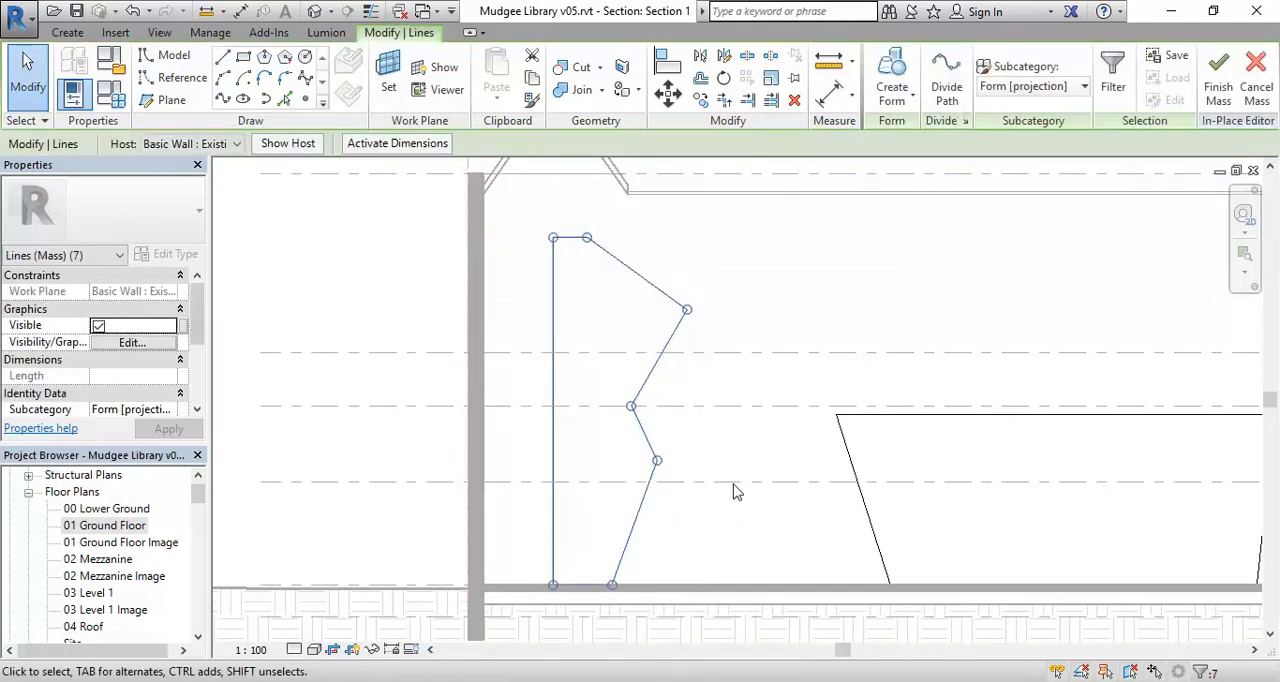
click(733, 485)
Check the zigzag profile by selecting its whole chain of lines, and clear the selection.
middle_drag(380, 348, 366, 340)
scroll(402, 363, up, 1)
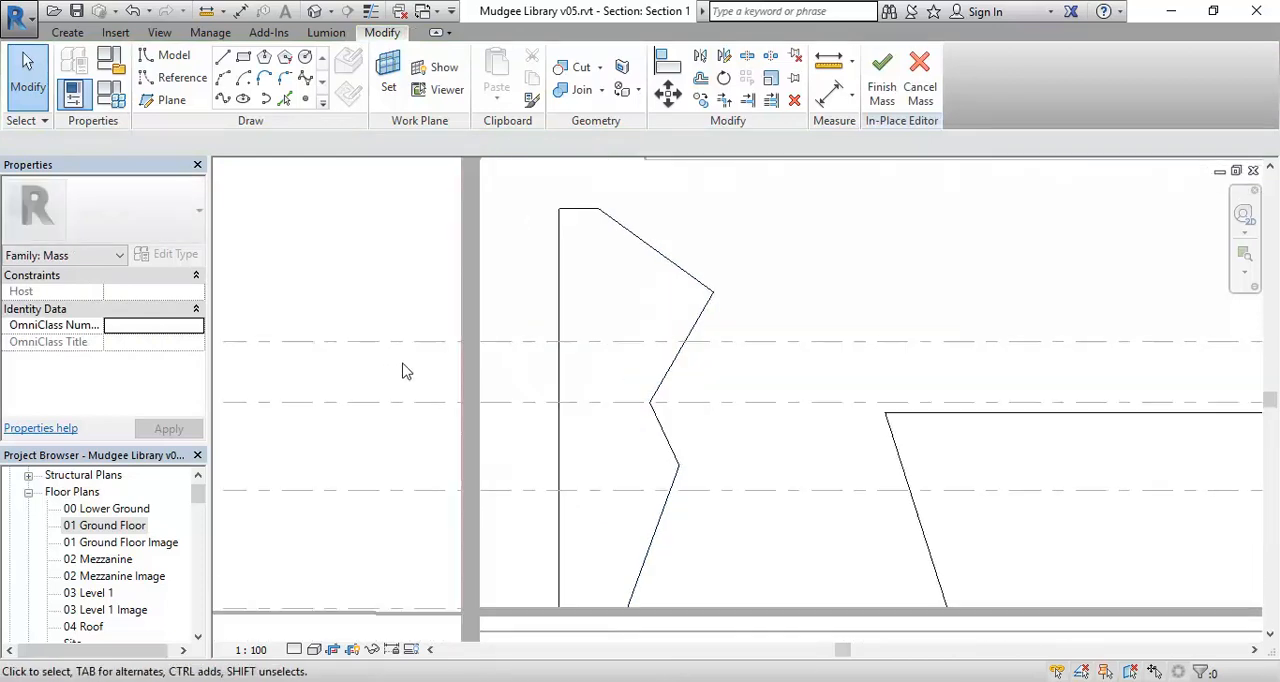
key(Tab)
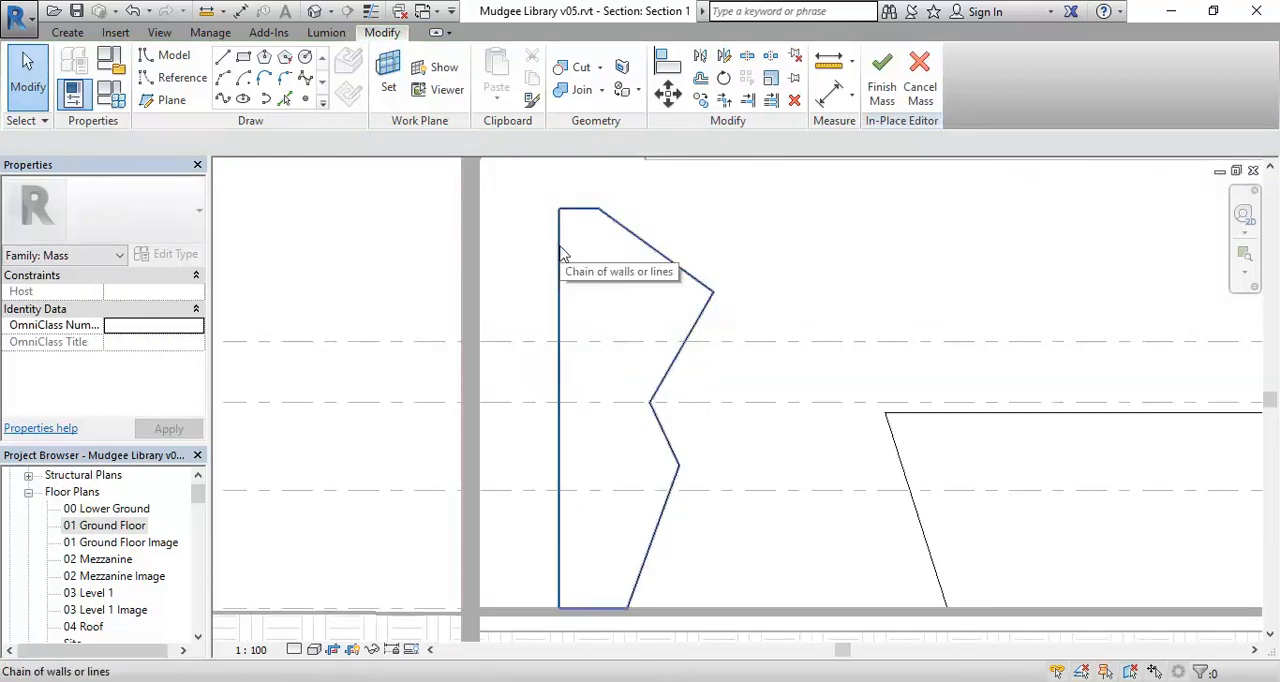
click(561, 253)
scroll(543, 315, down, 1)
click(548, 283)
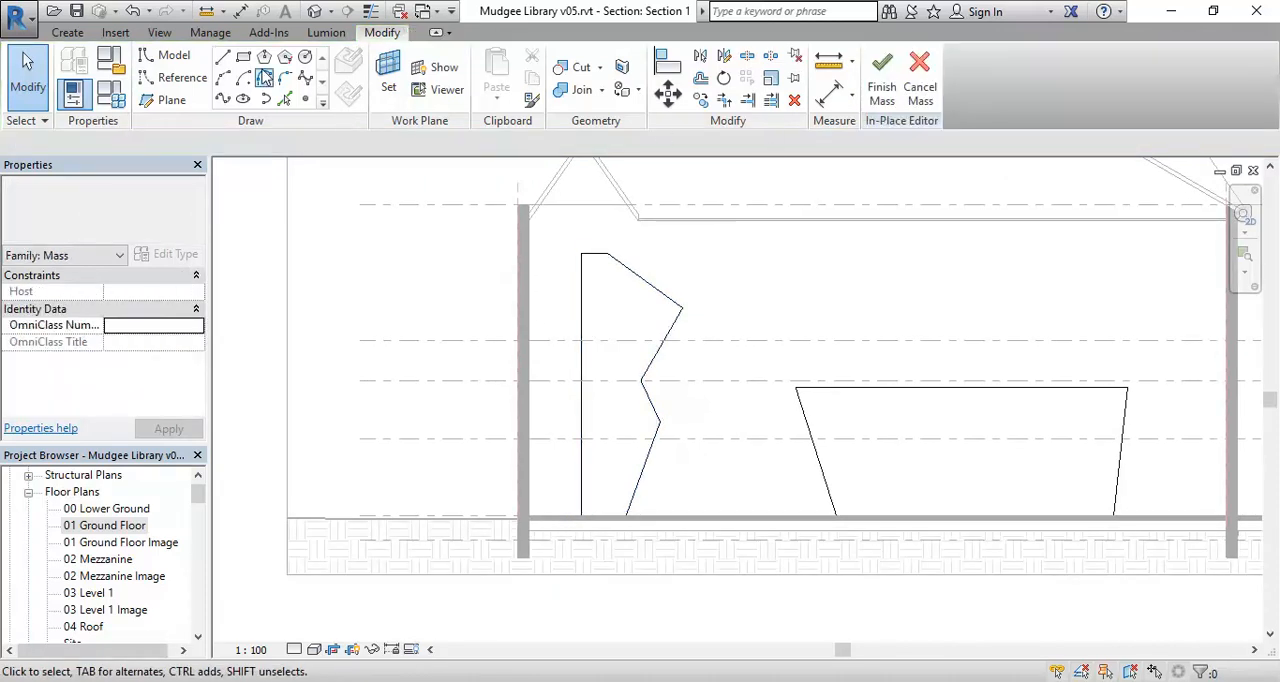
Draw a vertical model line about 1500 mm long just above the zigzag profile, in line with its vertical edge.
click(223, 57)
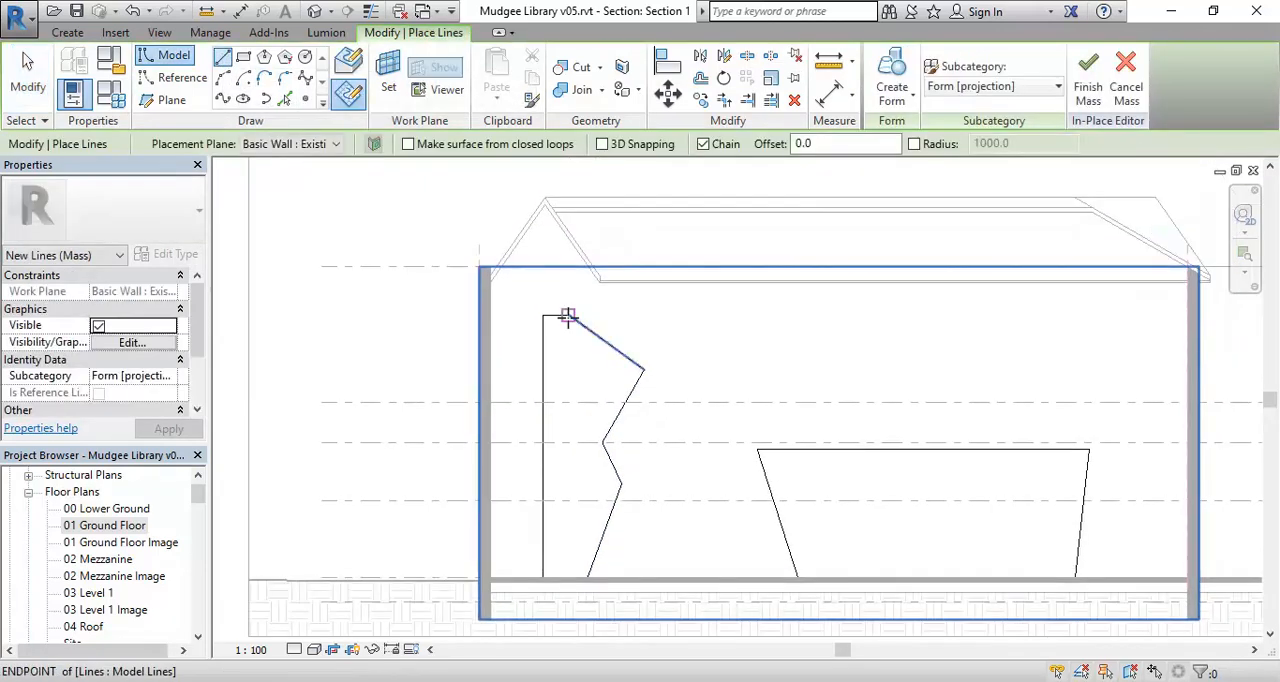
scroll(543, 286, up, 2)
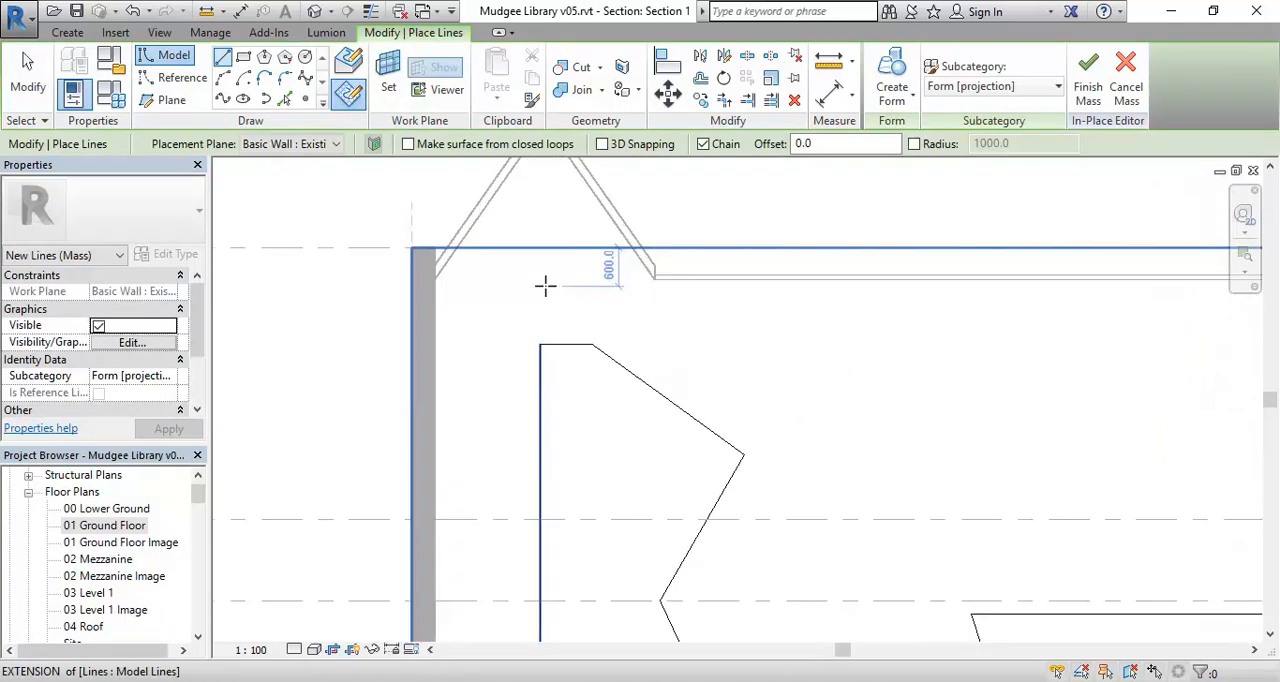
middle_drag(554, 340, 558, 358)
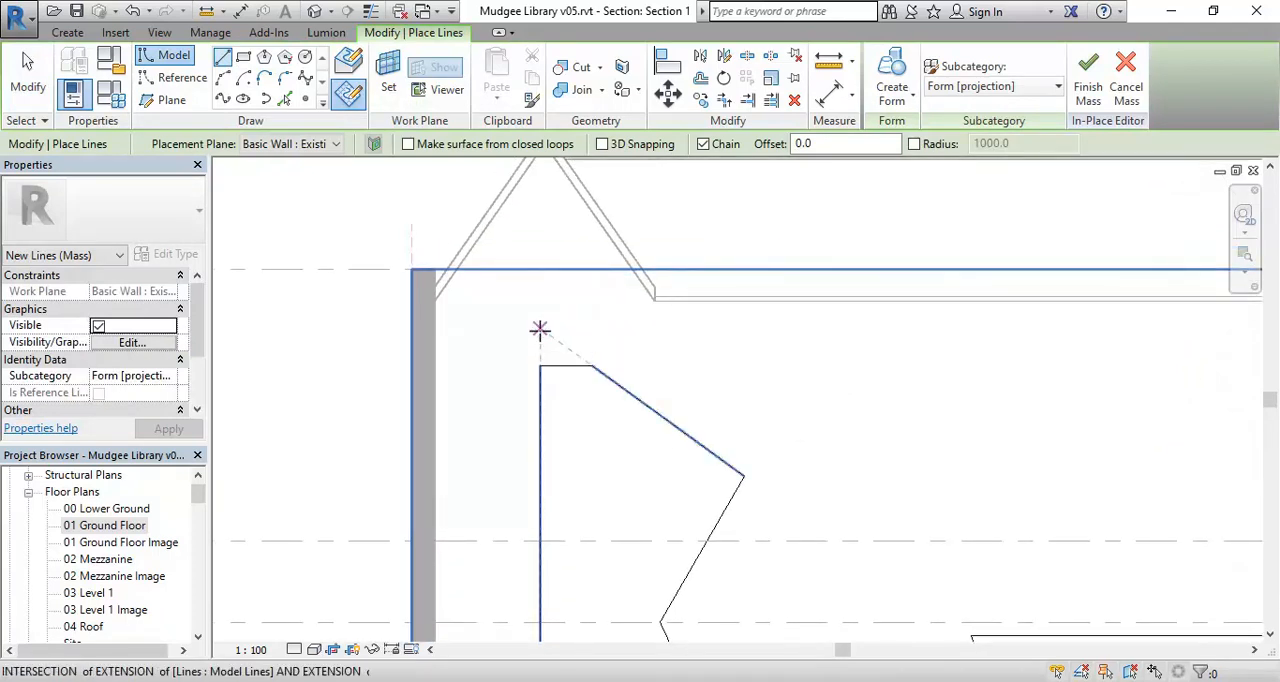
click(540, 327)
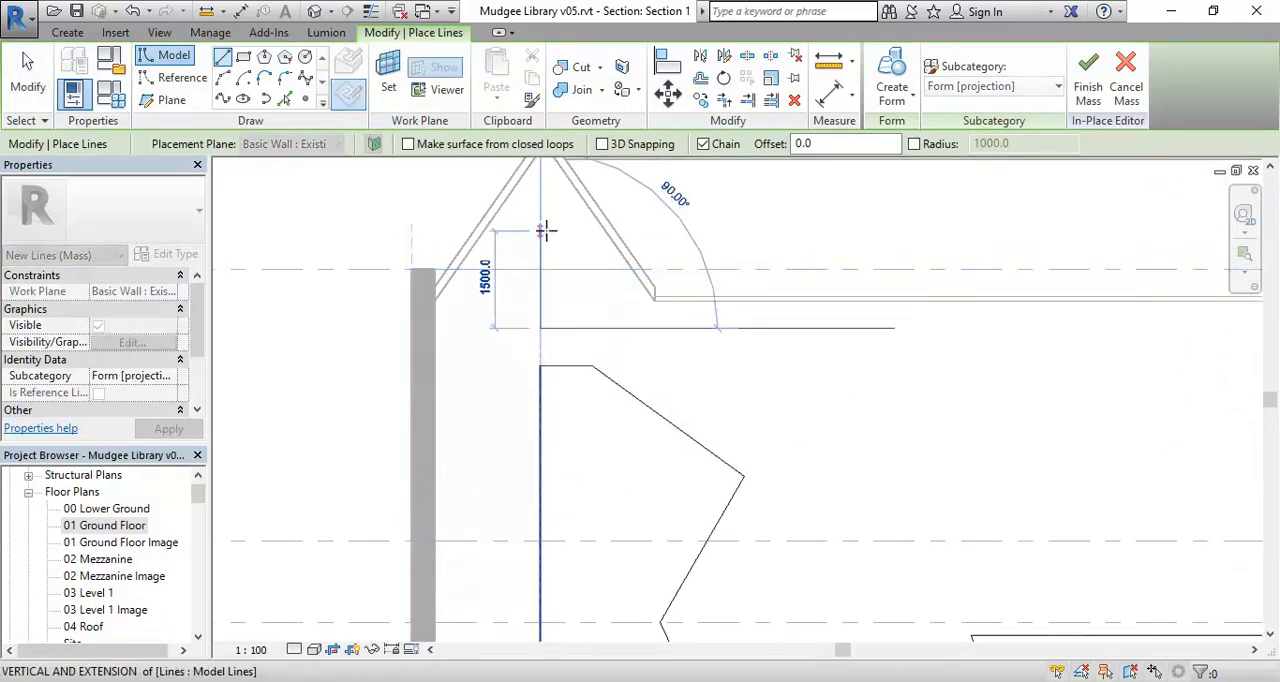
right_click(424, 212)
click(441, 227)
scroll(440, 330, down, 2)
middle_drag(440, 334, 437, 288)
scroll(668, 418, down, 2)
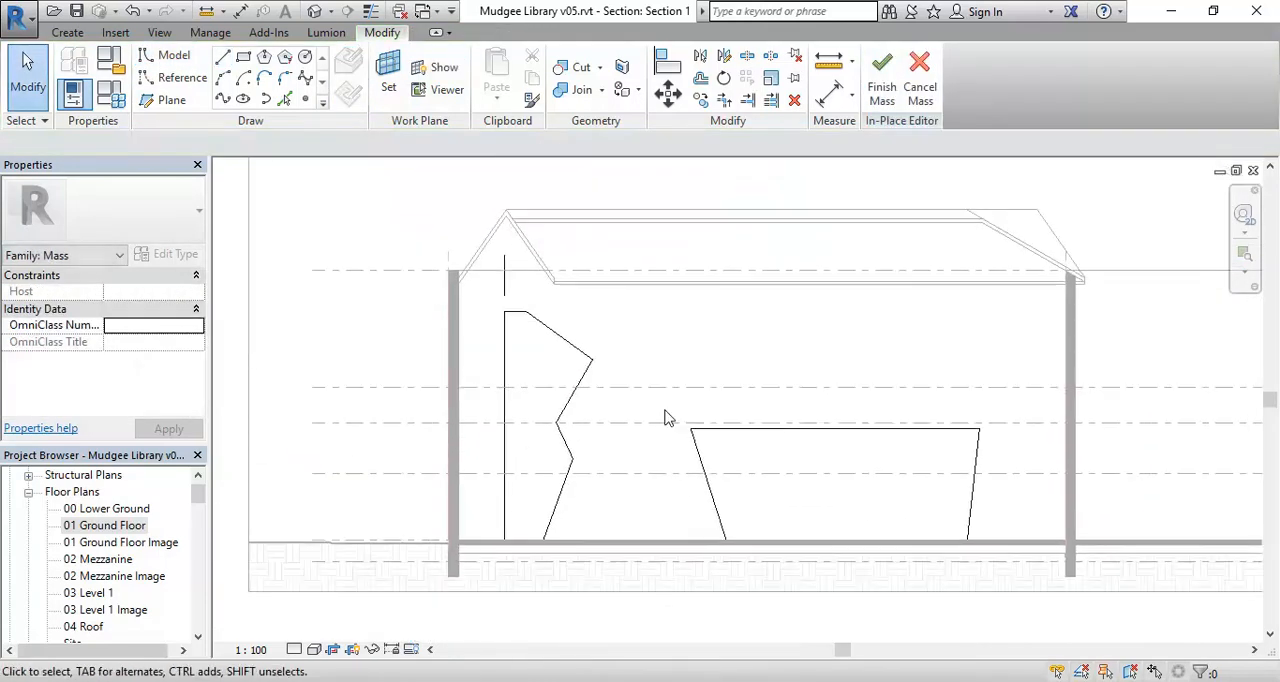
Try creating a revolved form from the zigzag profile and the short vertical axis line, and undo the form.
key(Tab)
click(572, 347)
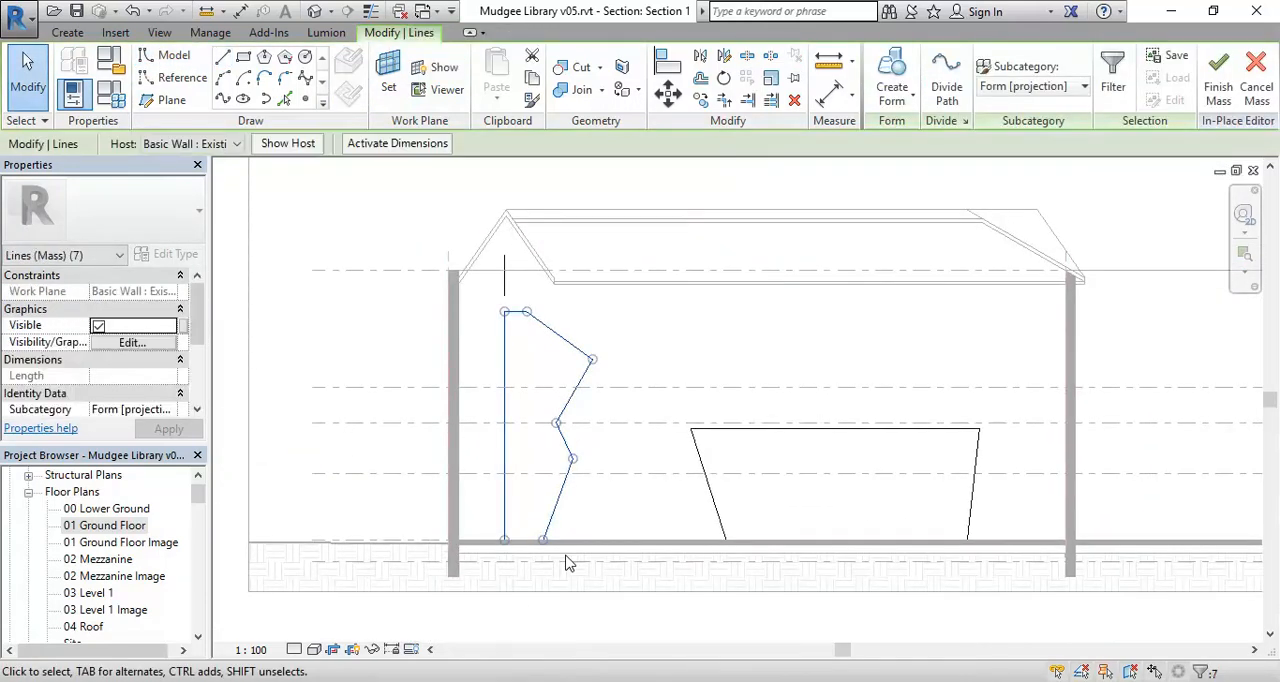
click(606, 326)
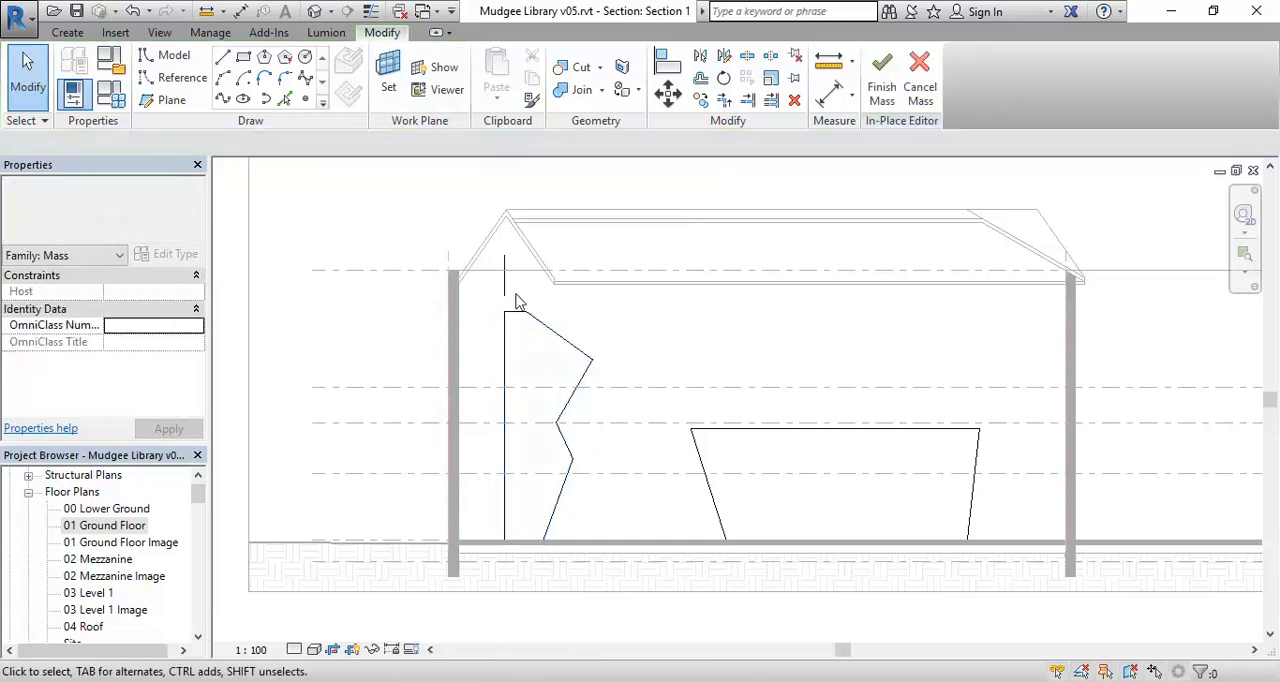
click(505, 277)
click(651, 451)
drag(471, 229, 663, 614)
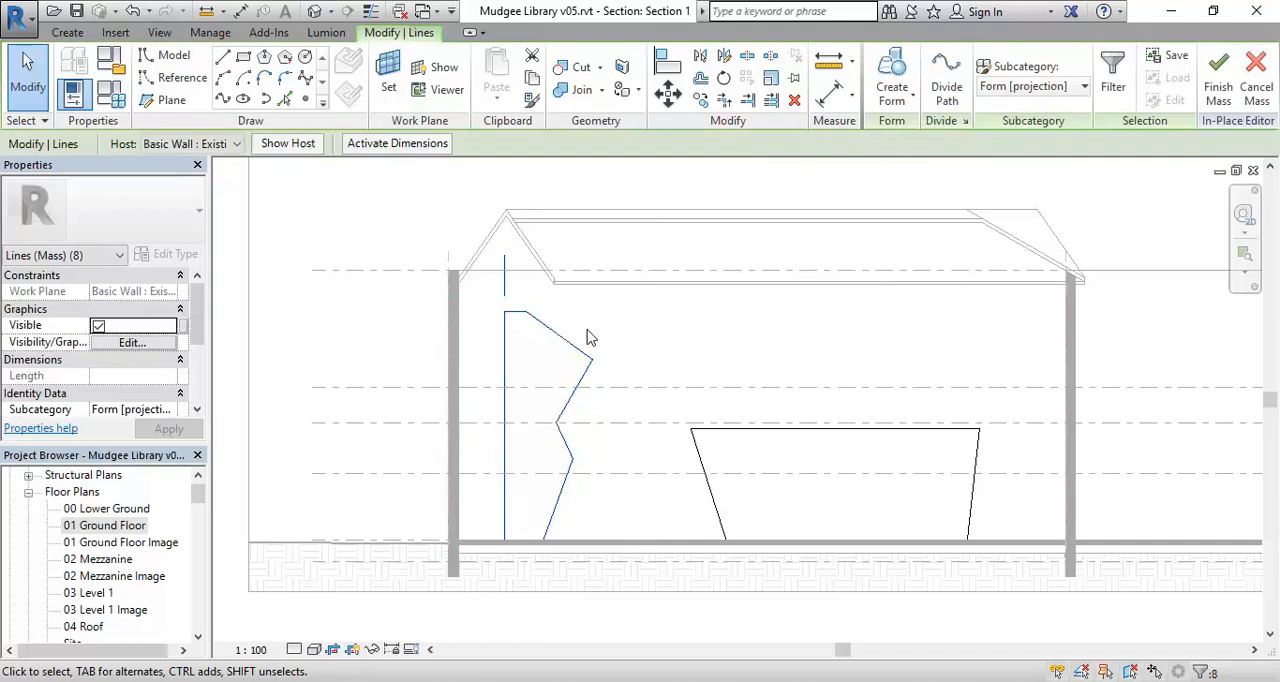
click(894, 66)
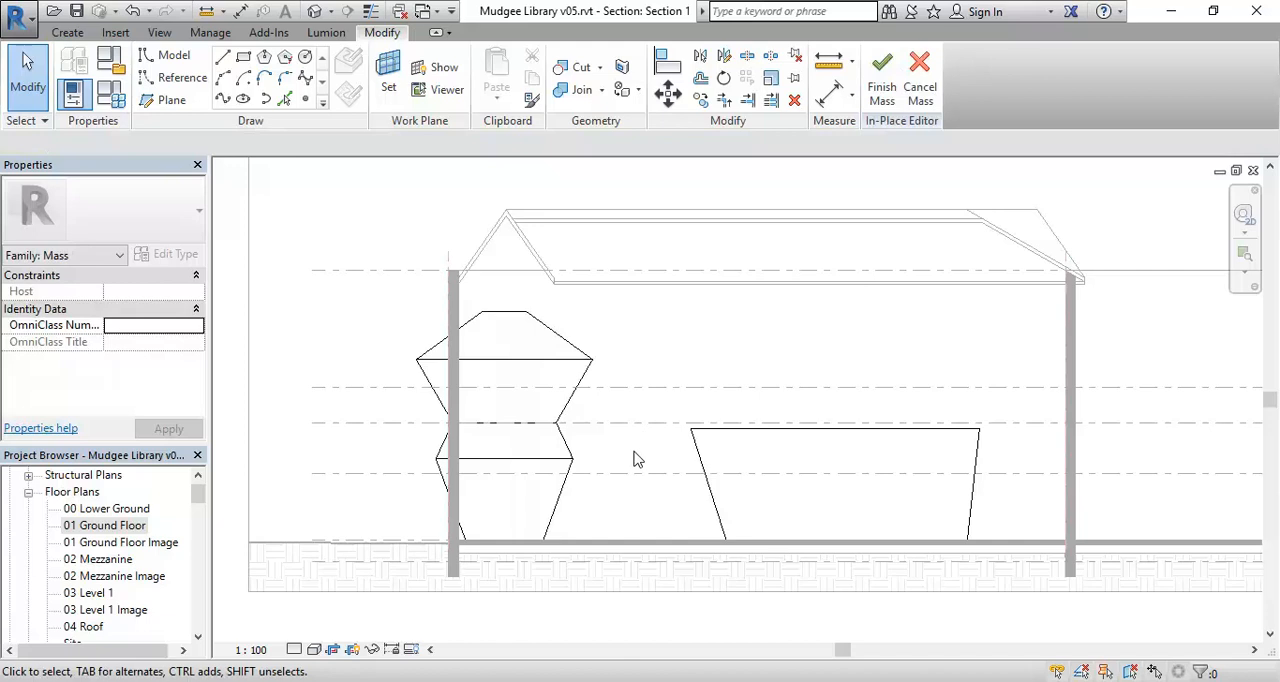
click(134, 12)
middle_drag(455, 486, 510, 458)
scroll(478, 446, up, 1)
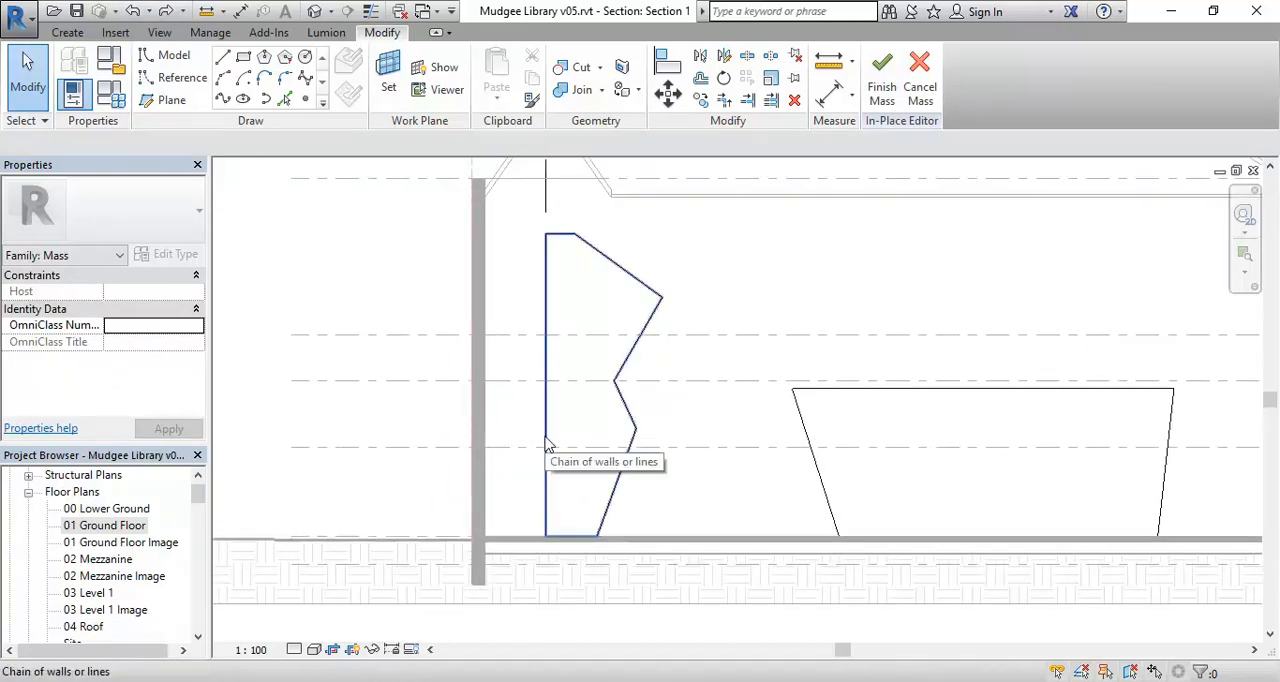
click(547, 444)
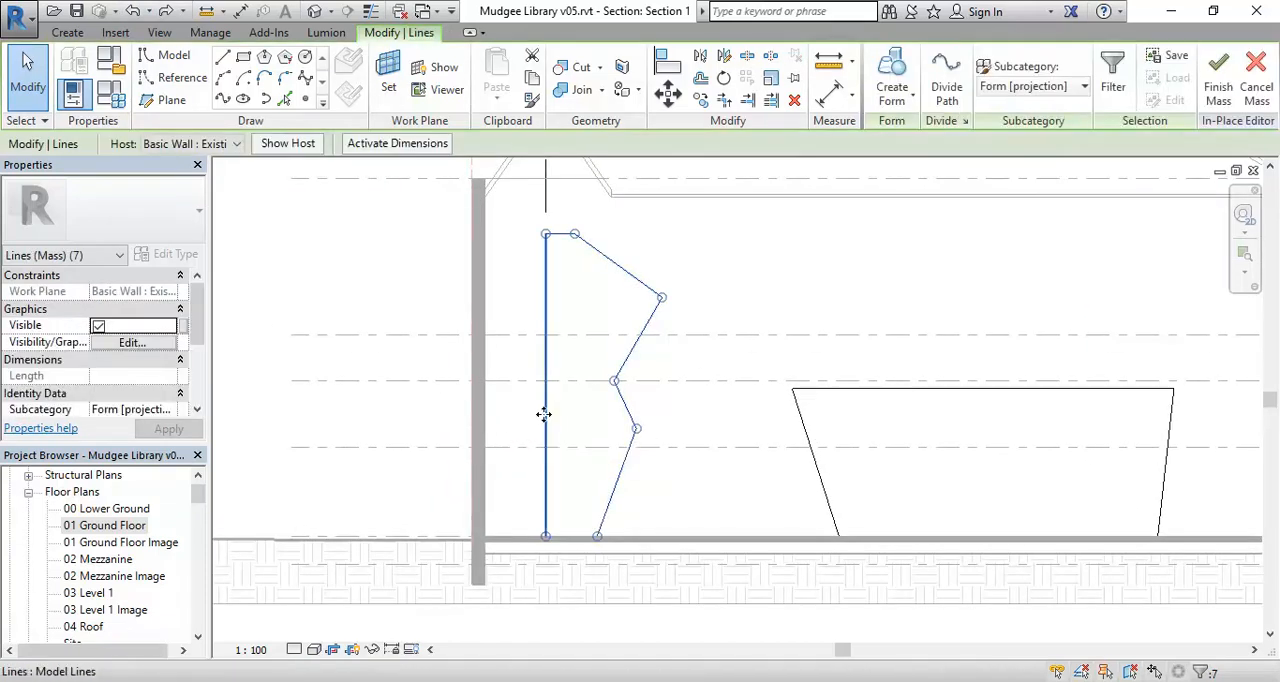
click(543, 415)
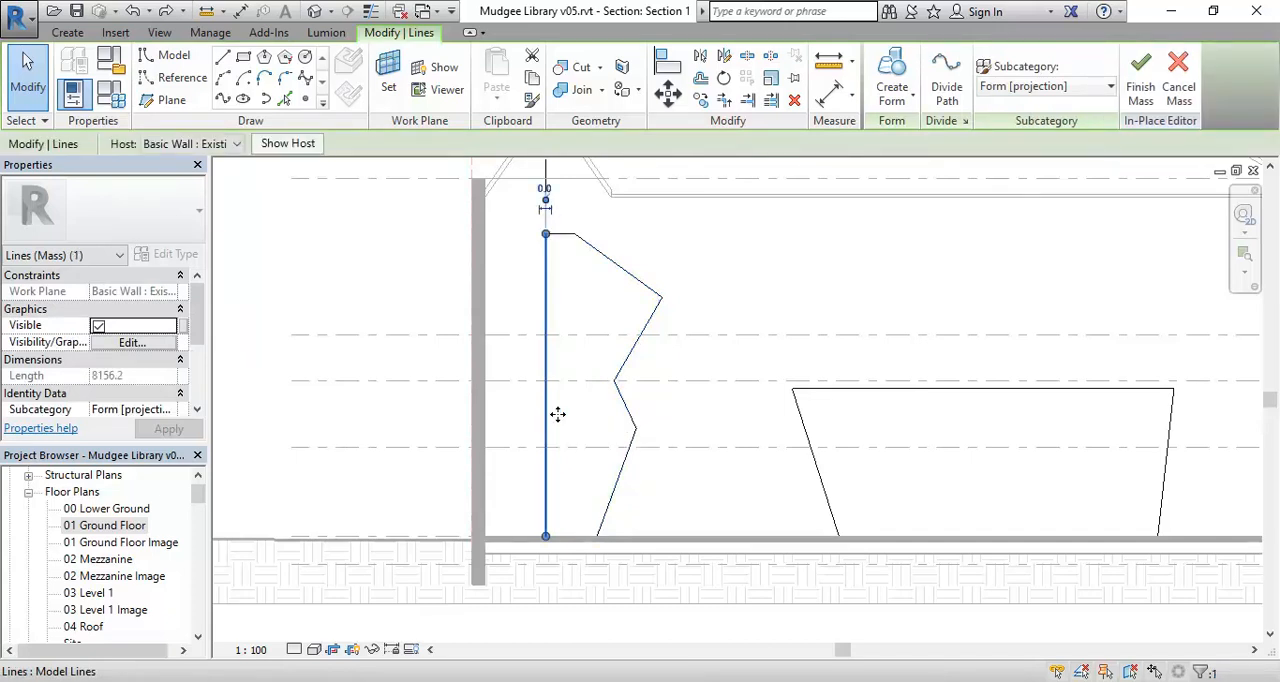
scroll(556, 332, down, 1)
middle_drag(557, 332, 537, 366)
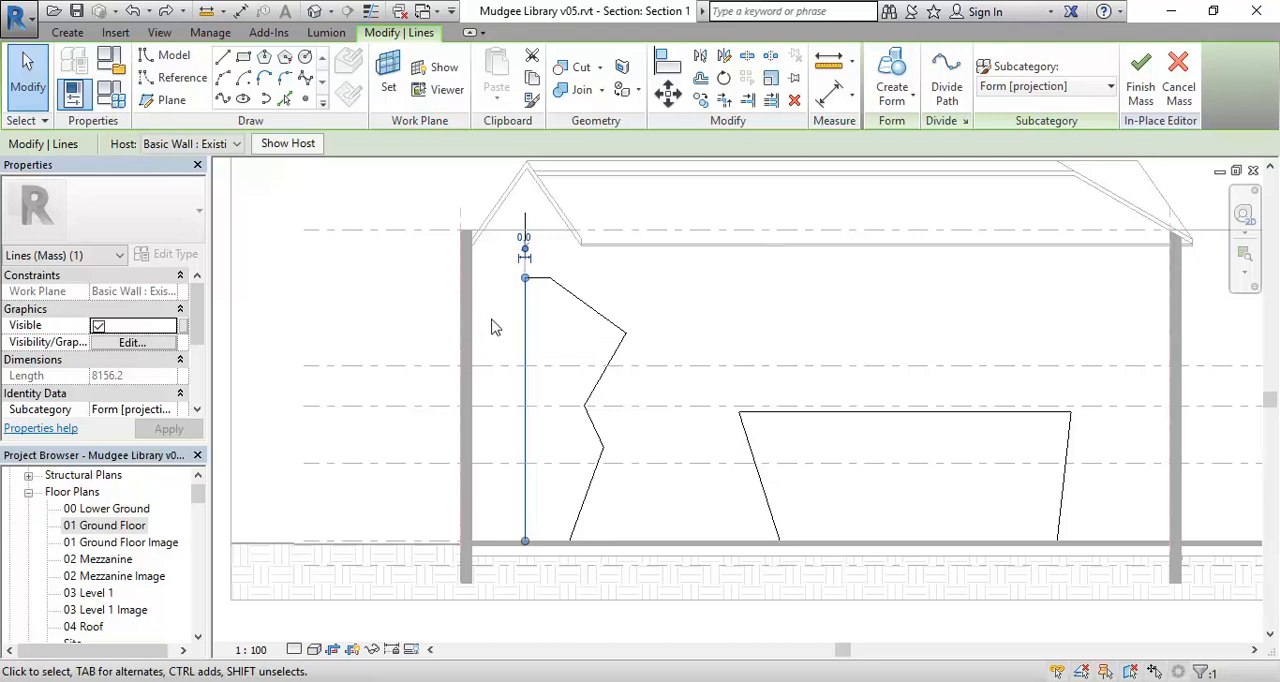
middle_drag(527, 331, 528, 343)
scroll(514, 335, up, 2)
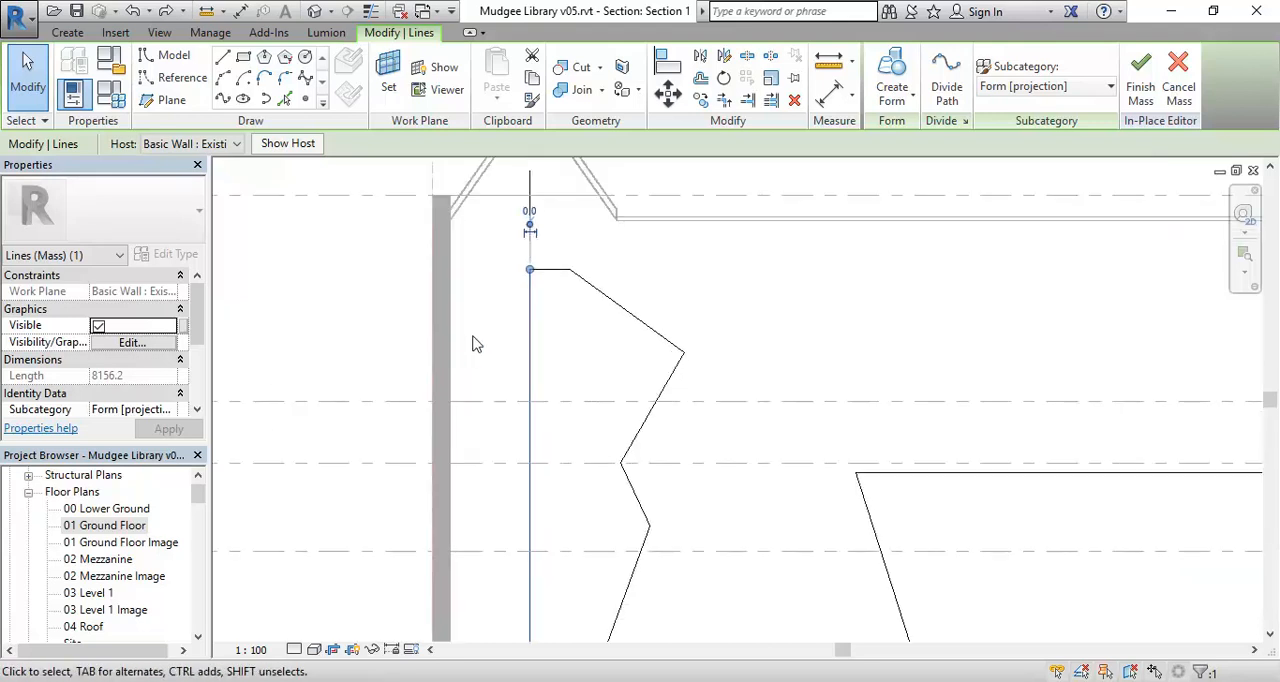
click(473, 336)
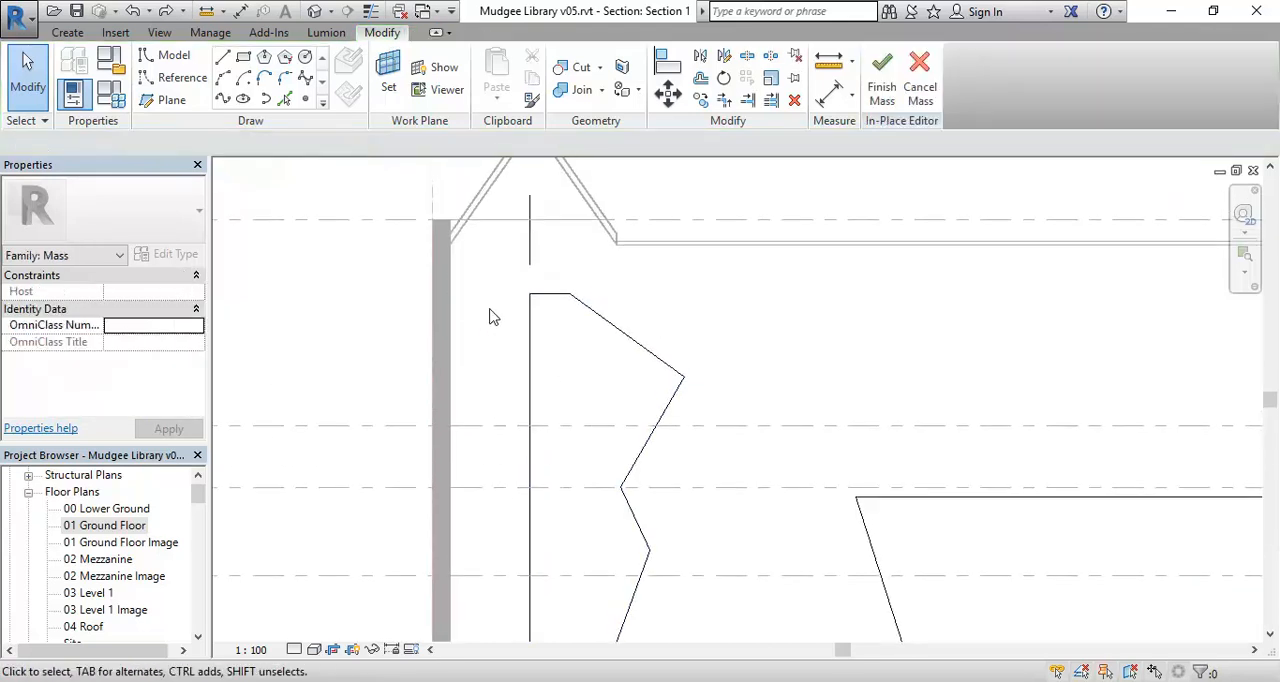
Select the zigzag profile's vertical edge together with the short axis line and nudge both three times toward the nearby end wall.
scroll(480, 309, up, 1)
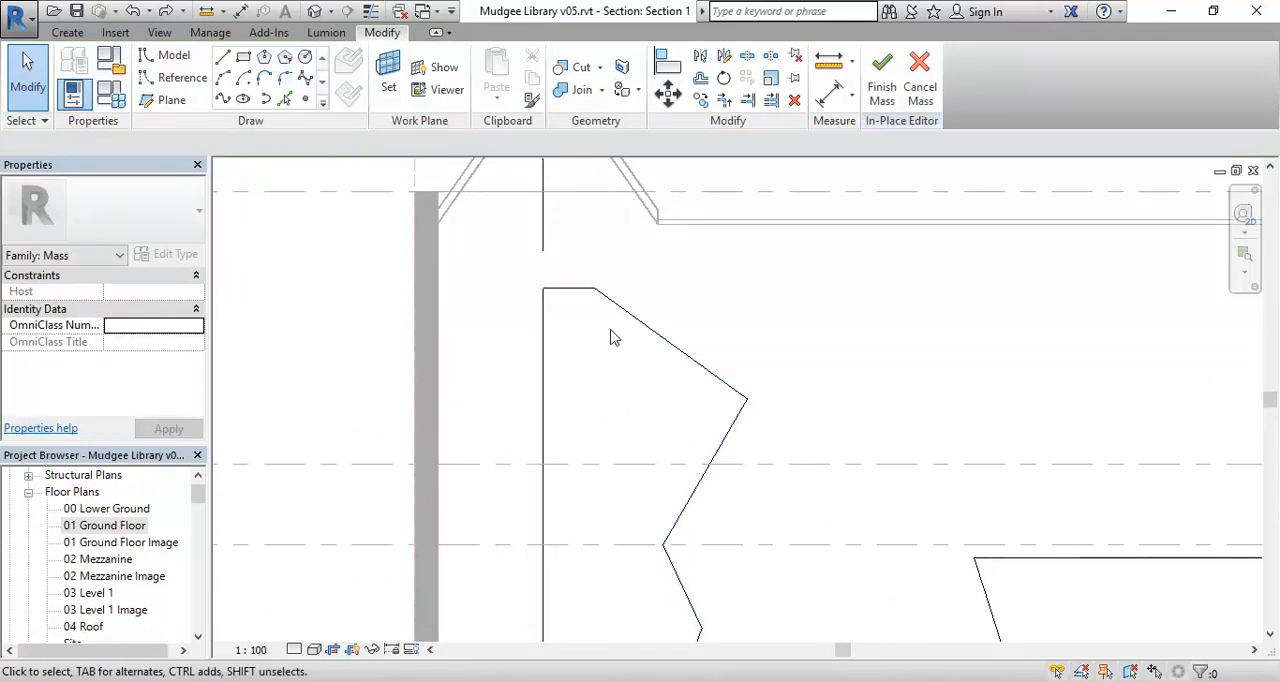
click(646, 324)
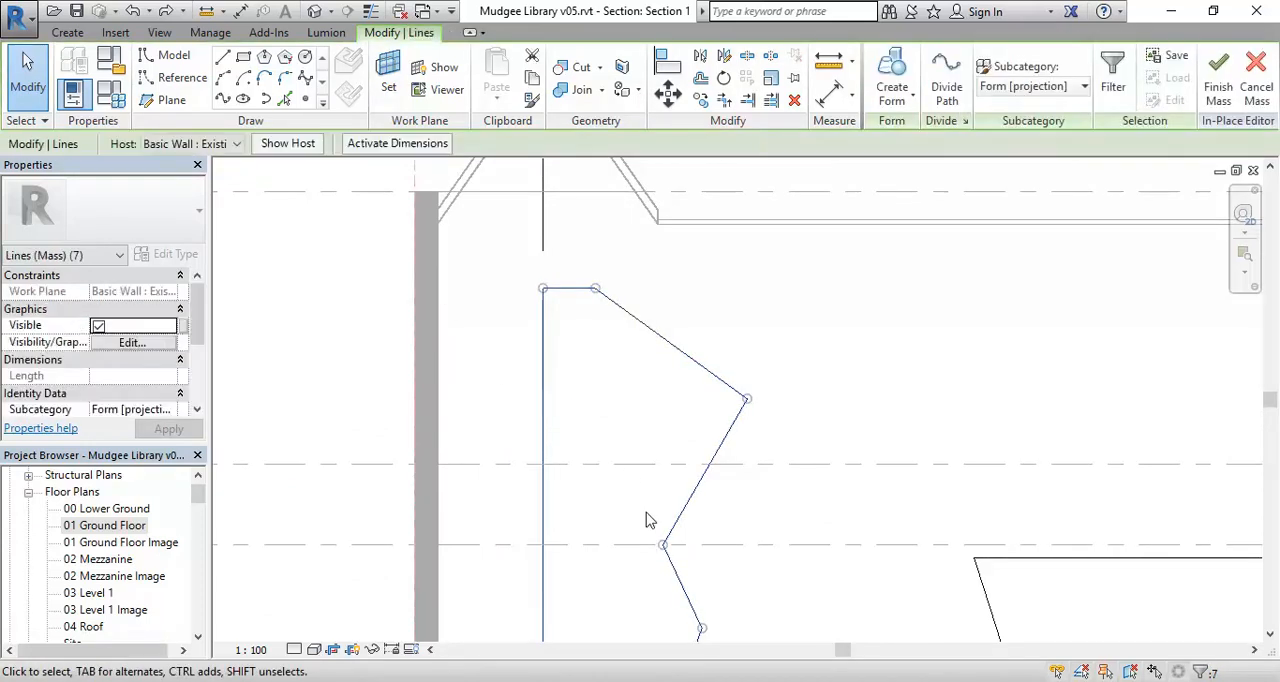
click(542, 391)
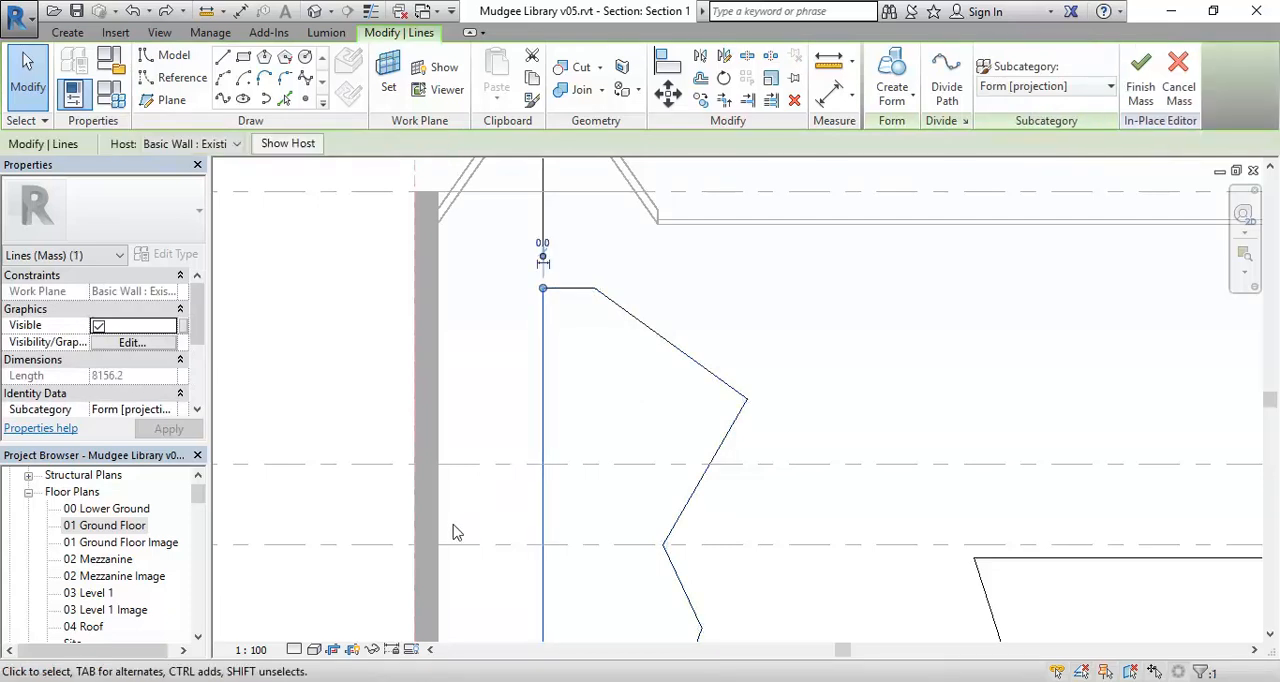
scroll(455, 496, down, 1)
middle_drag(477, 325, 512, 366)
ctrl+click(513, 385)
key(Left)
key(Left)
key(Left)
key(Left)
key(Left)
scroll(512, 366, down, 2)
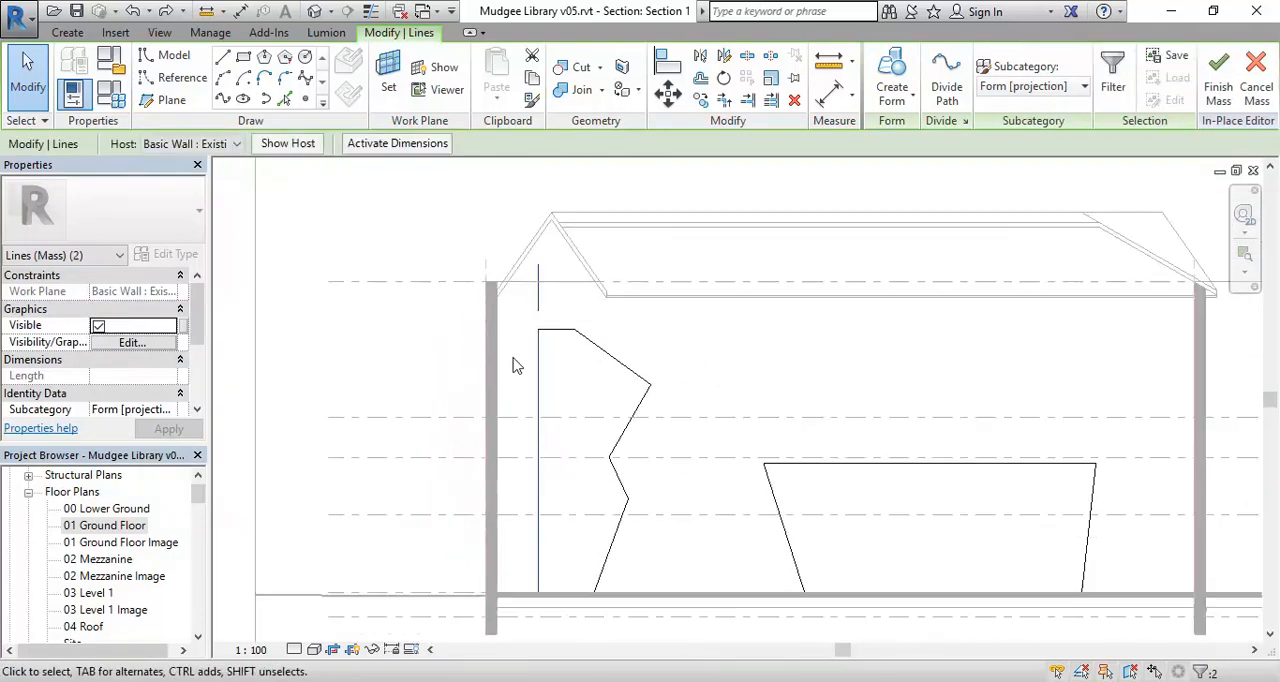
middle_drag(573, 373, 551, 365)
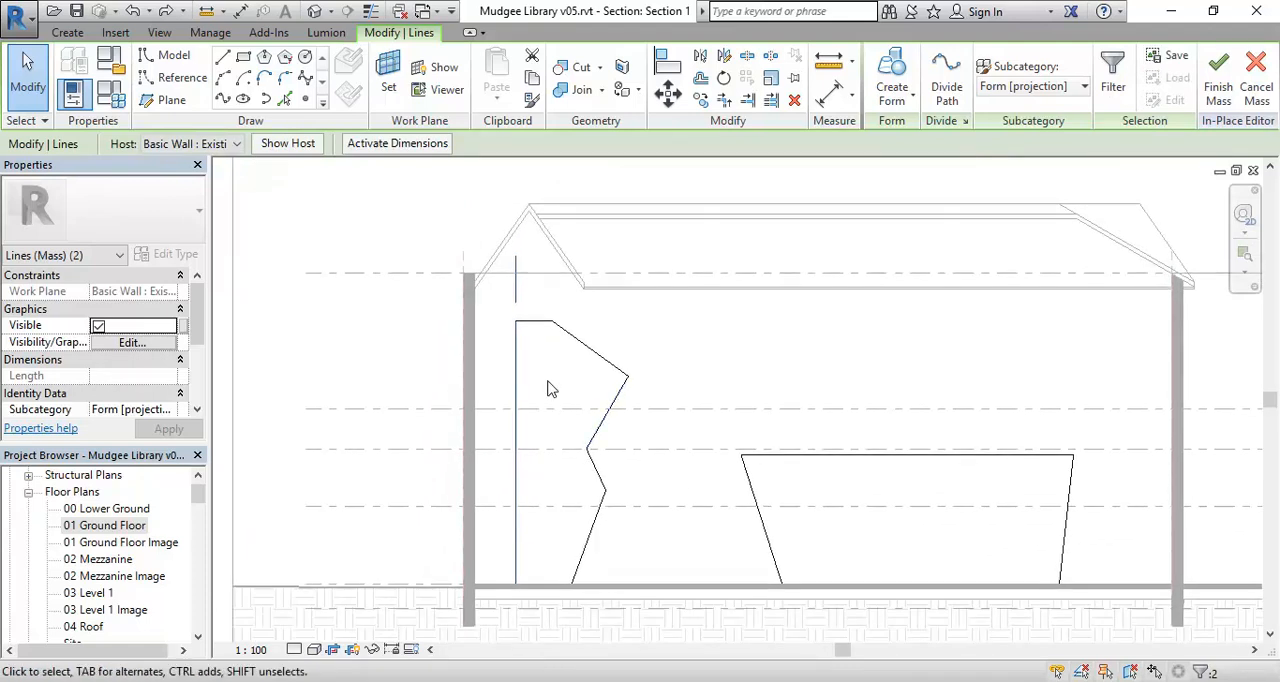
click(556, 381)
middle_drag(556, 381, 530, 369)
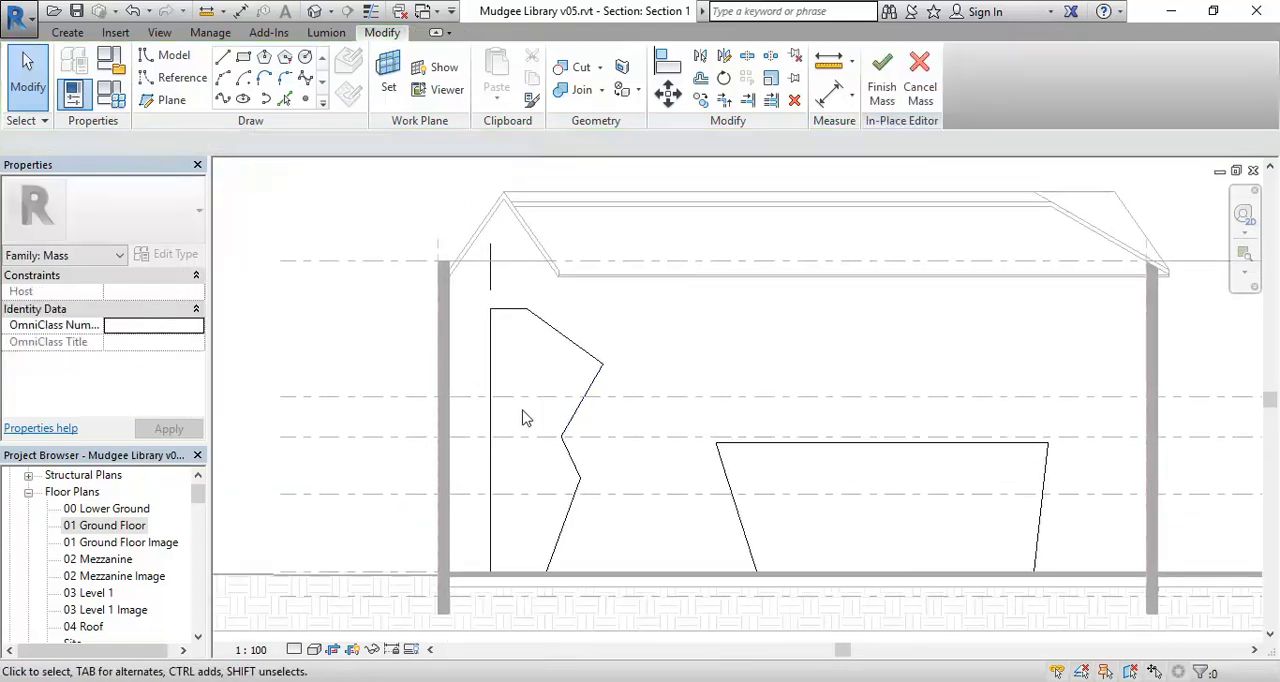
Create a revolved form from the widened zigzag profile chain and the short vertical axis line above it.
key(Tab)
click(492, 362)
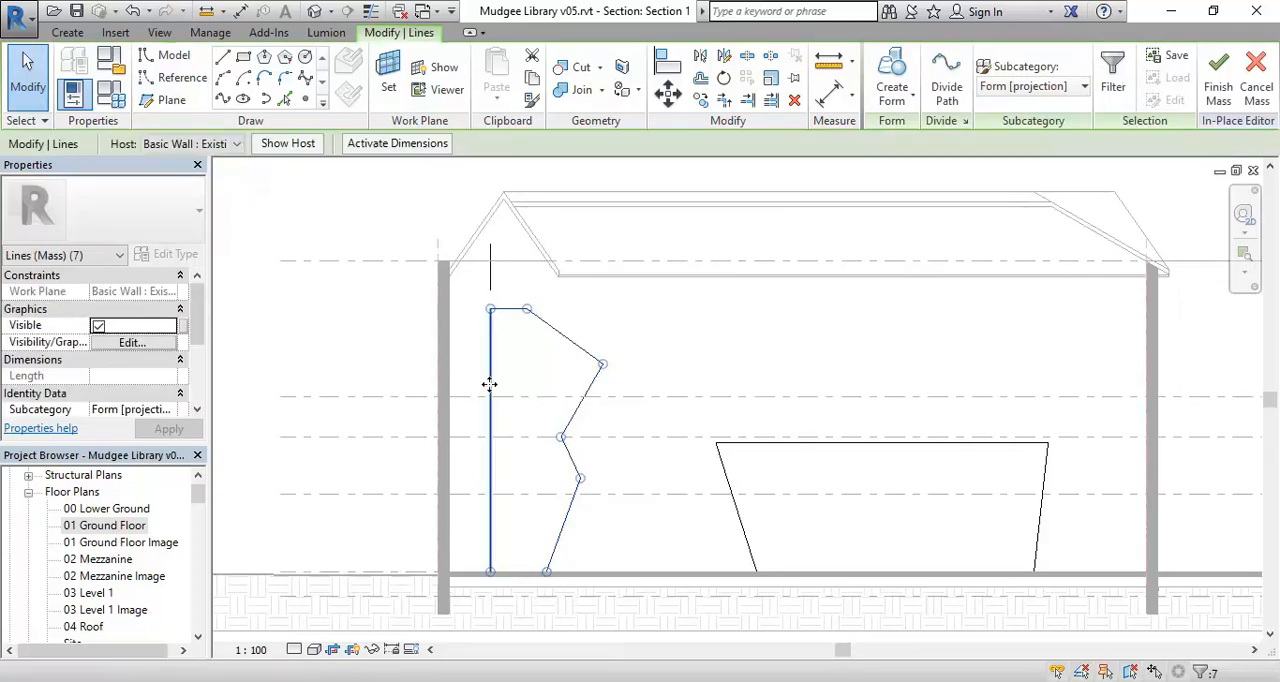
ctrl+click(490, 283)
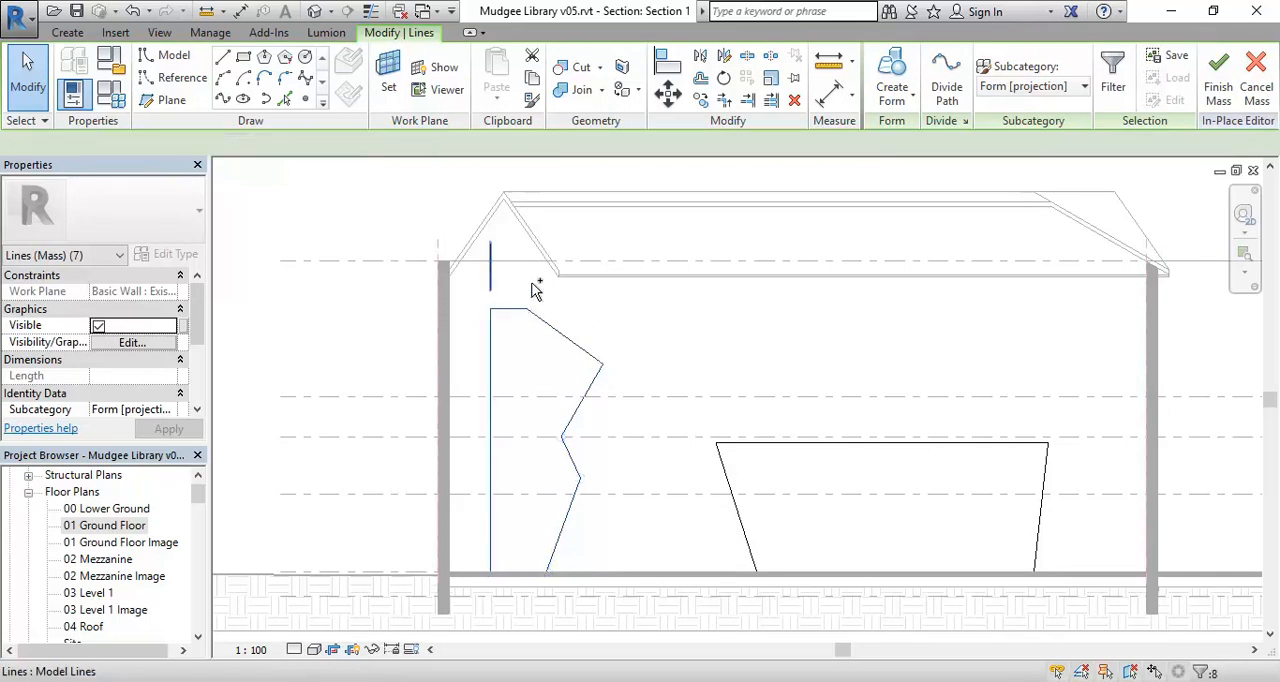
click(887, 64)
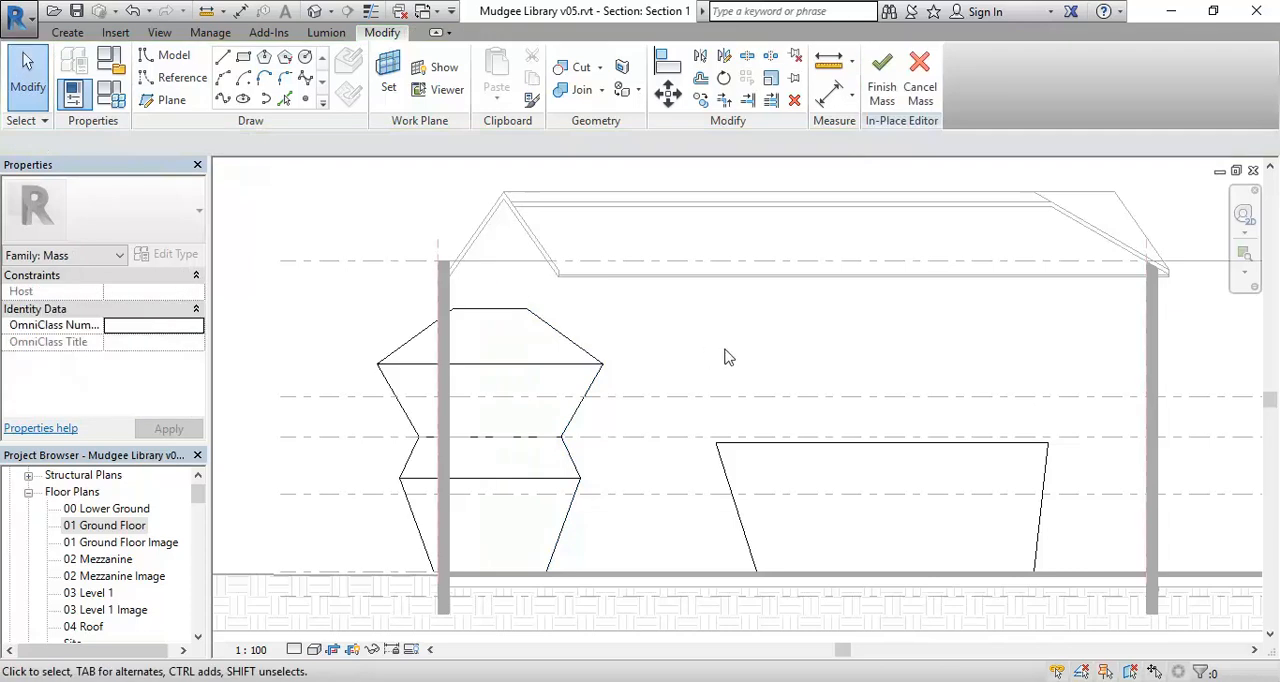
middle_drag(697, 386, 726, 362)
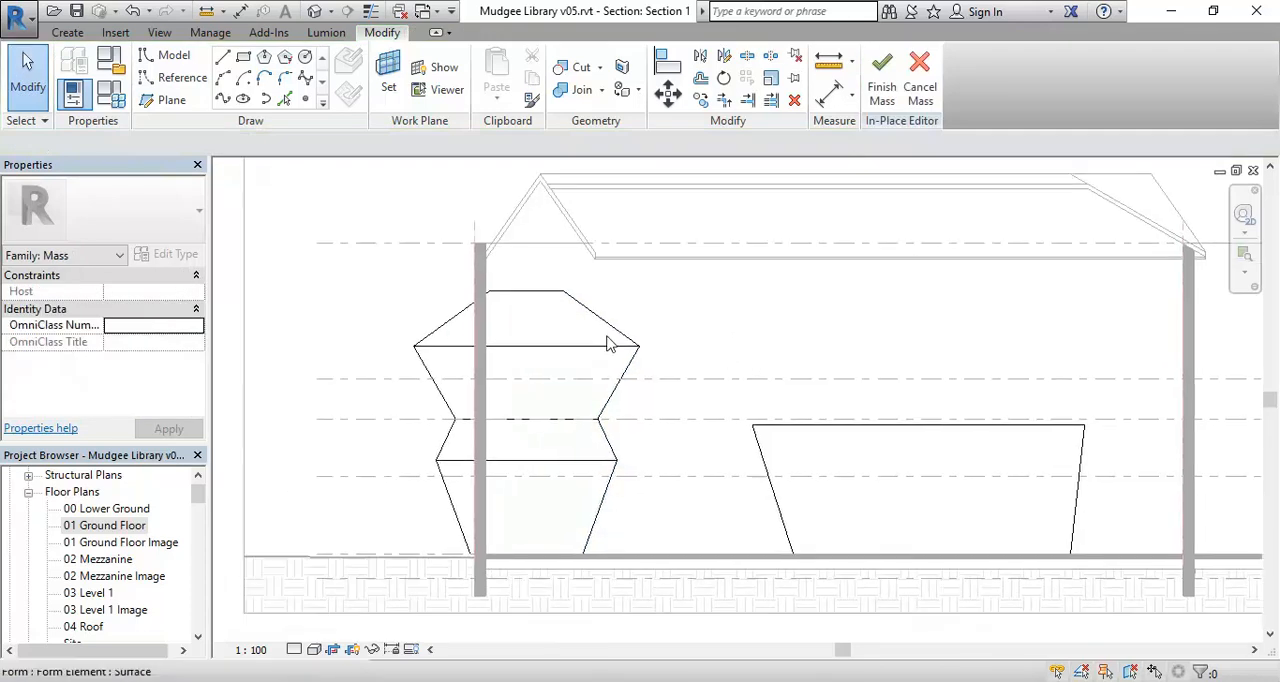
Open the 3D Massing view to examine the revolved form beside the tapered box mass.
click(103, 525)
scroll(103, 527, down, 3)
scroll(88, 566, down, 3)
double_click(87, 594)
middle_drag(443, 472, 885, 398)
scroll(549, 362, up, 5)
middle_drag(495, 448, 434, 466)
scroll(434, 467, up, 1)
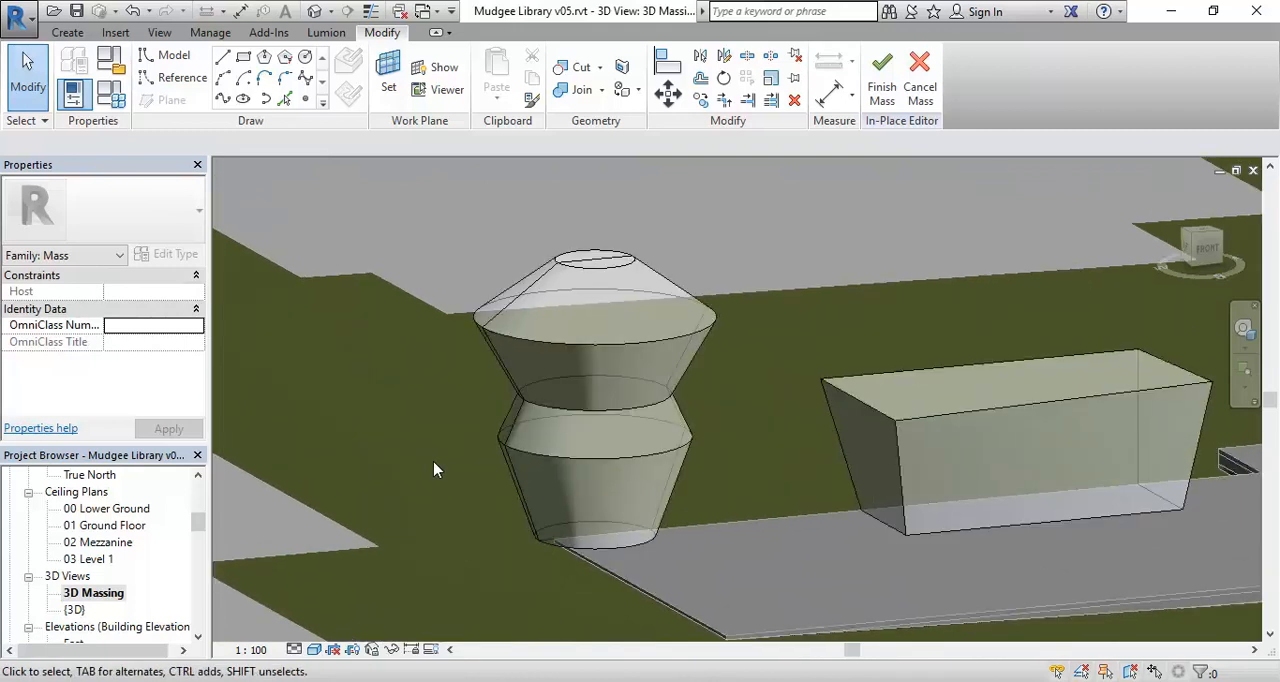
scroll(434, 469, up, 1)
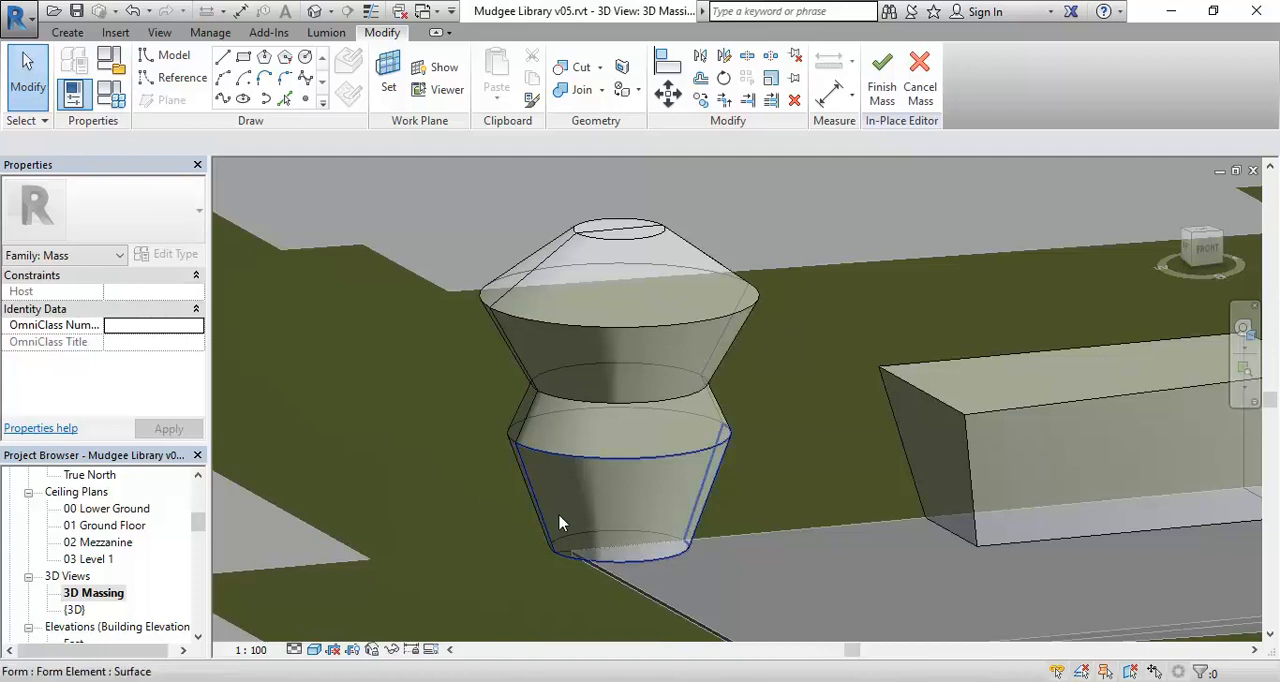
Select the entire revolved form and set its End Angle to 180°.
click(728, 318)
click(698, 448)
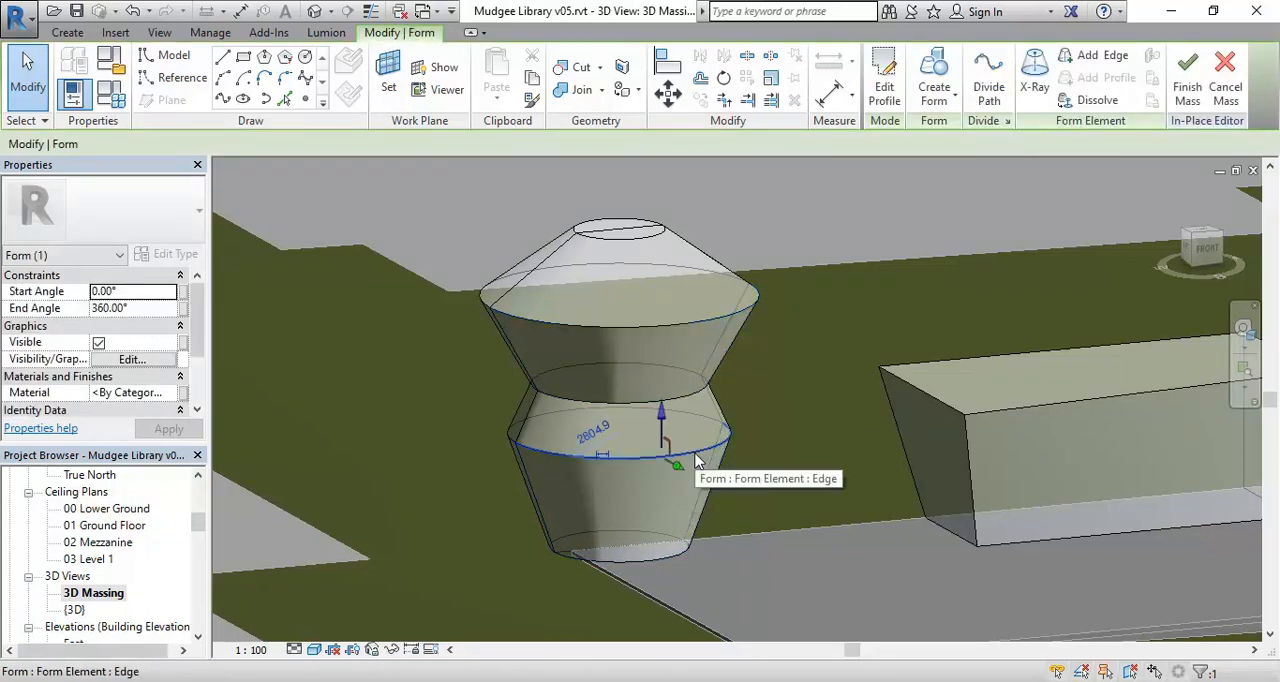
key(Tab)
click(675, 325)
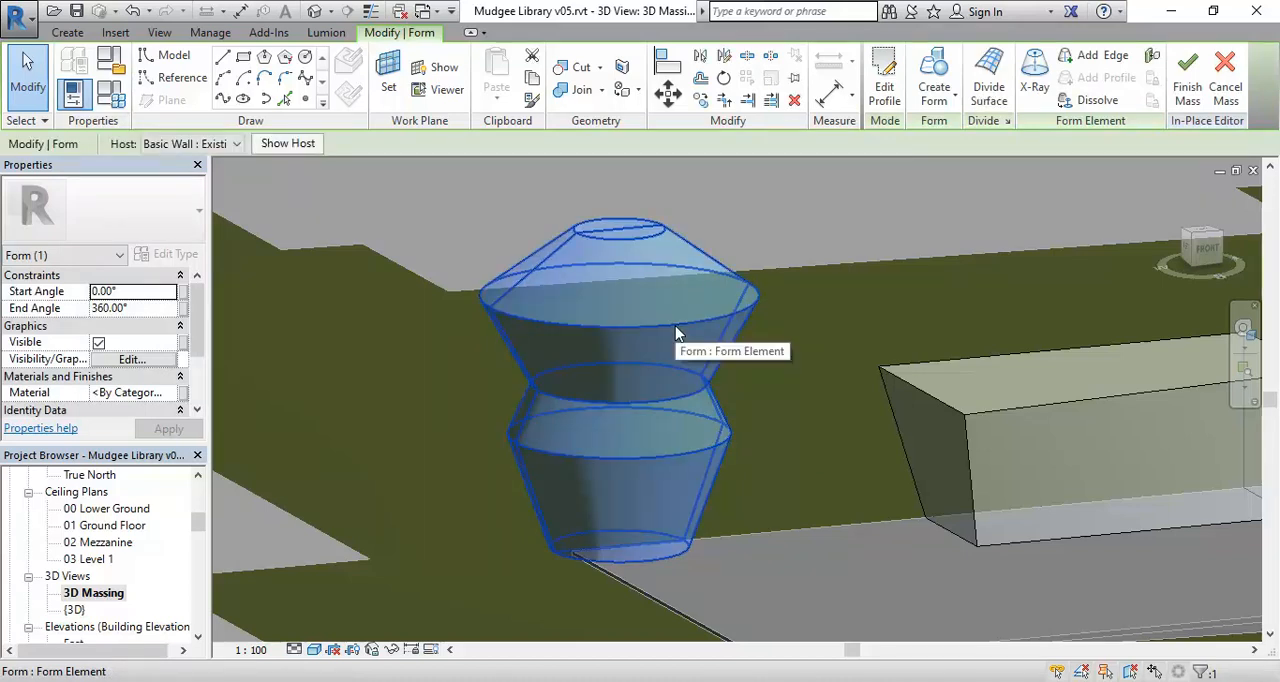
click(149, 311)
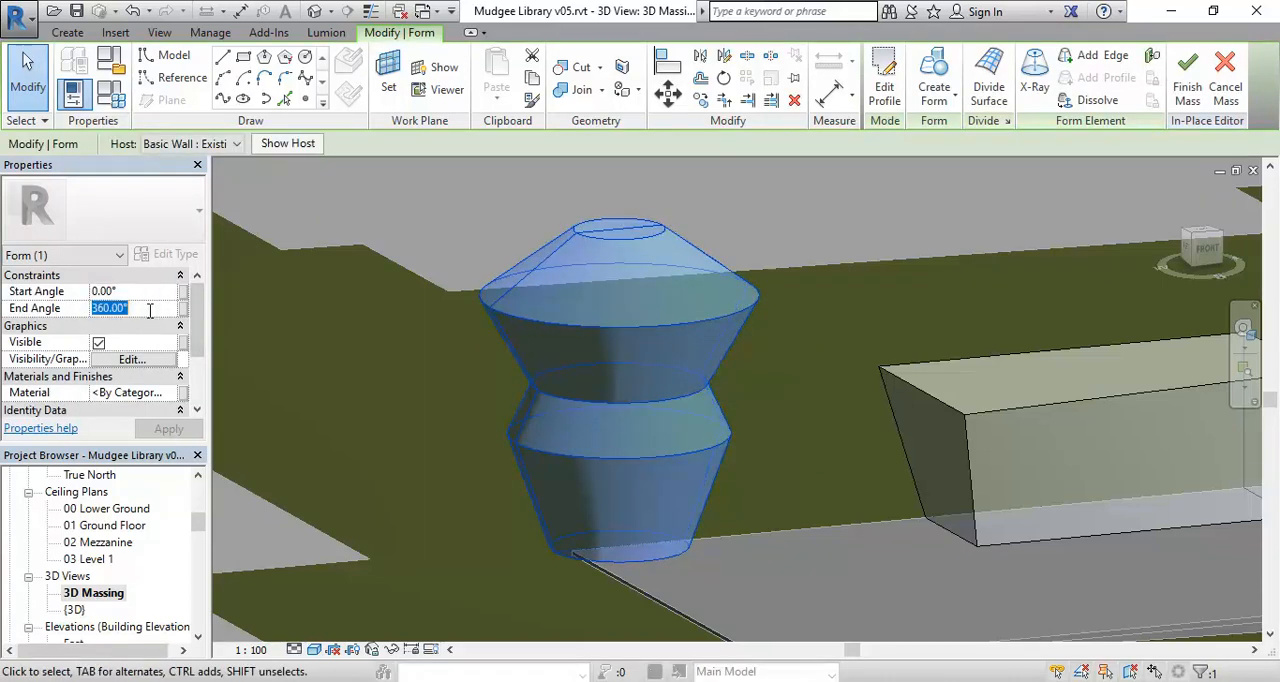
click(144, 291)
click(146, 308)
text(18)
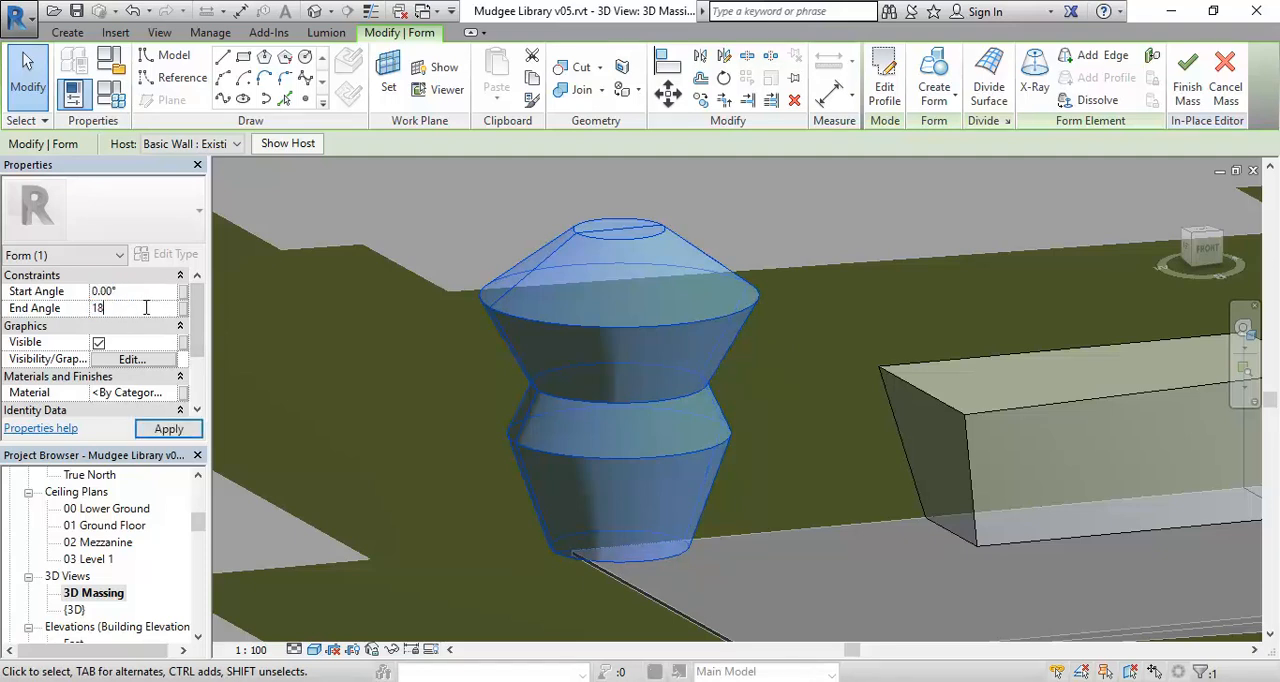
text(0)
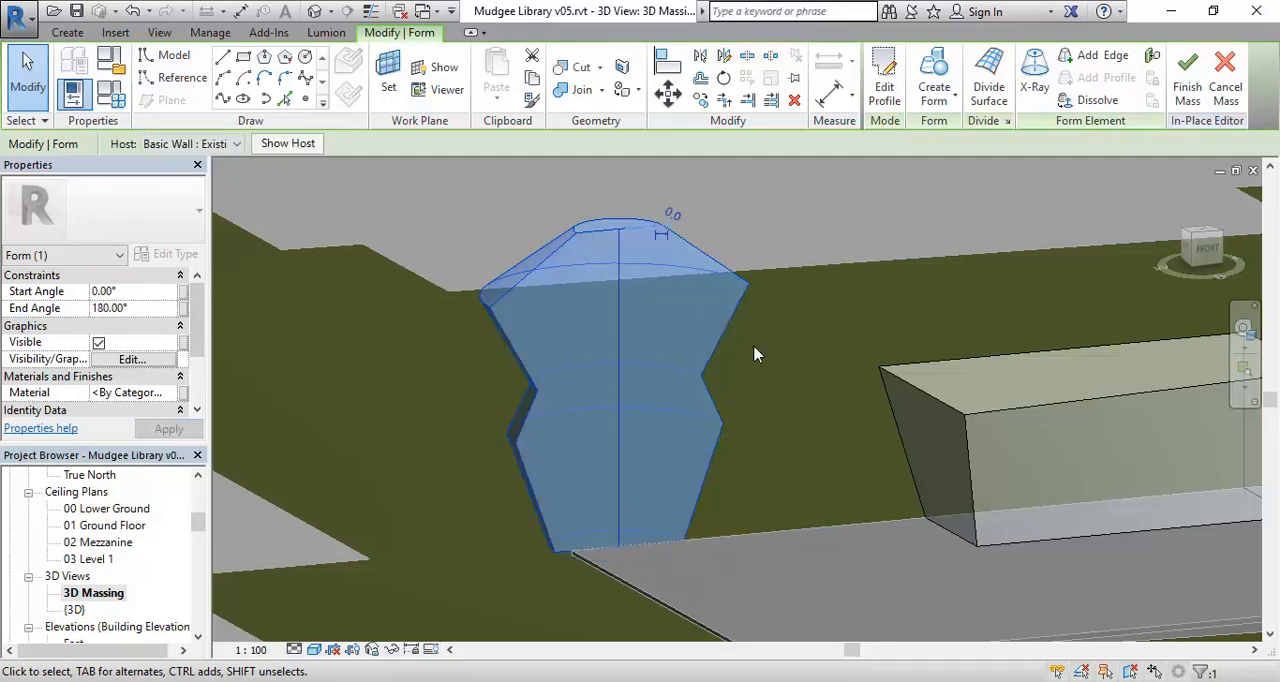
Set the revolved form's Start Angle to 179° and its End Angle to 360°.
shift+middle_drag(764, 371, 866, 428)
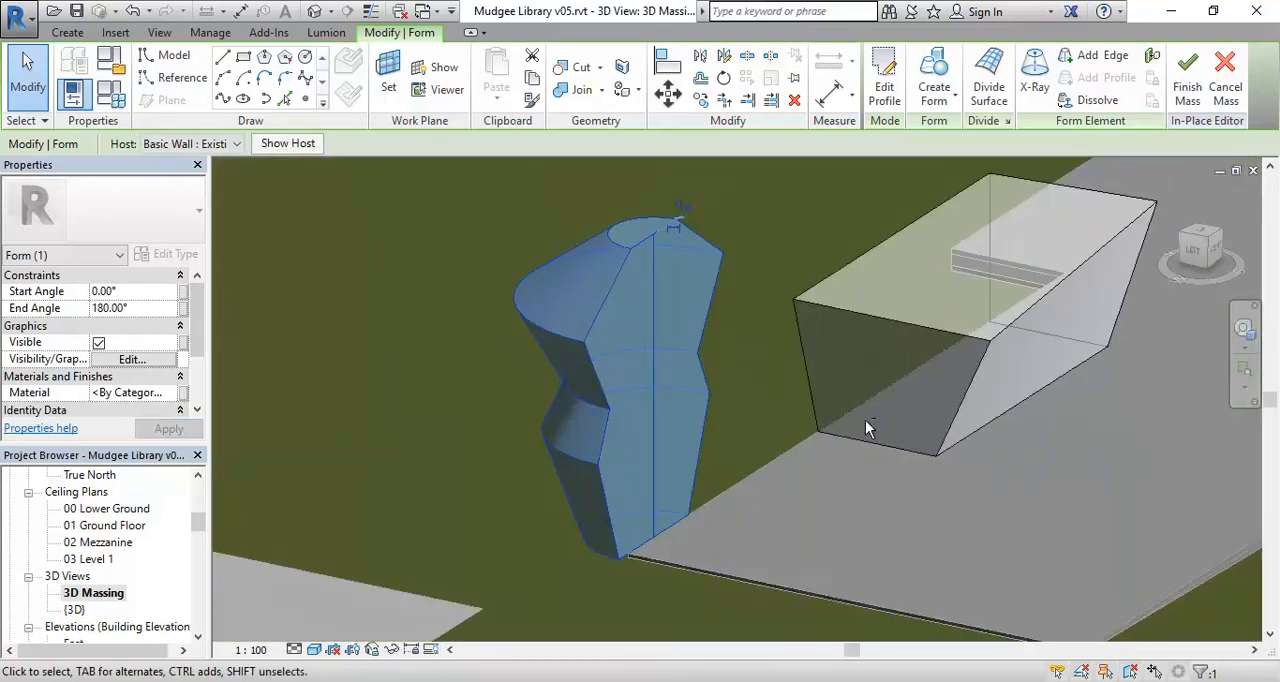
click(142, 292)
text(179)
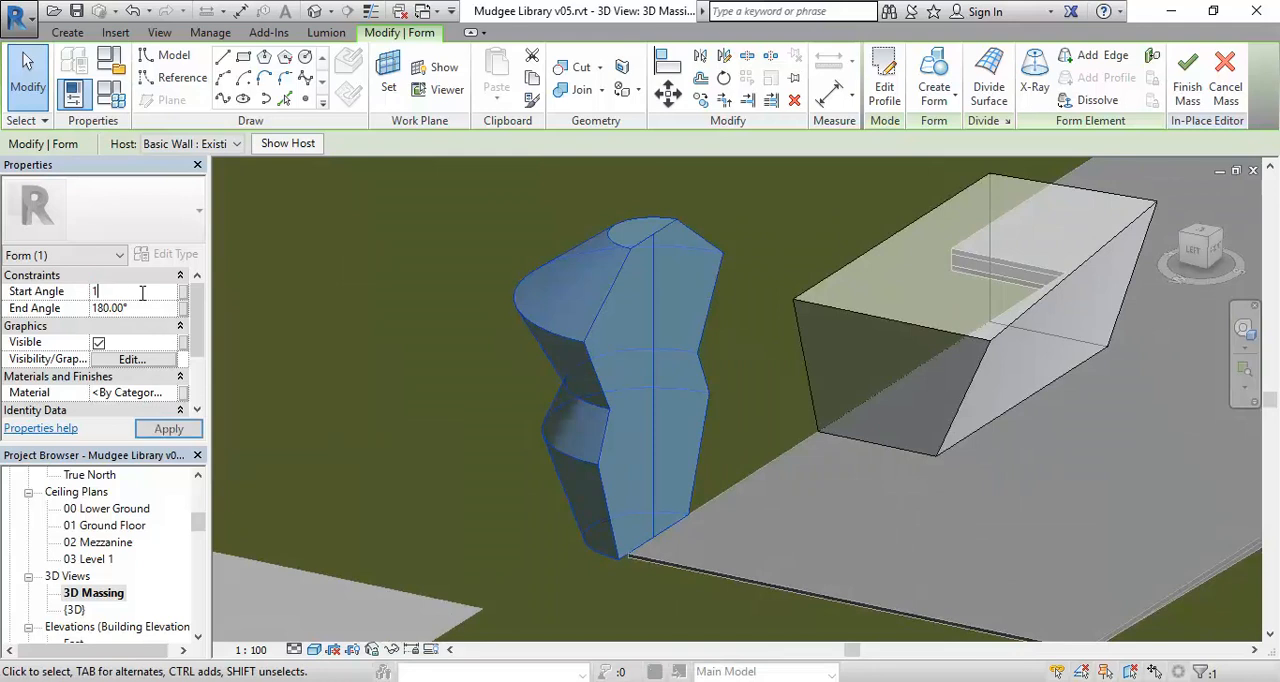
click(143, 310)
text(360)
key(Return)
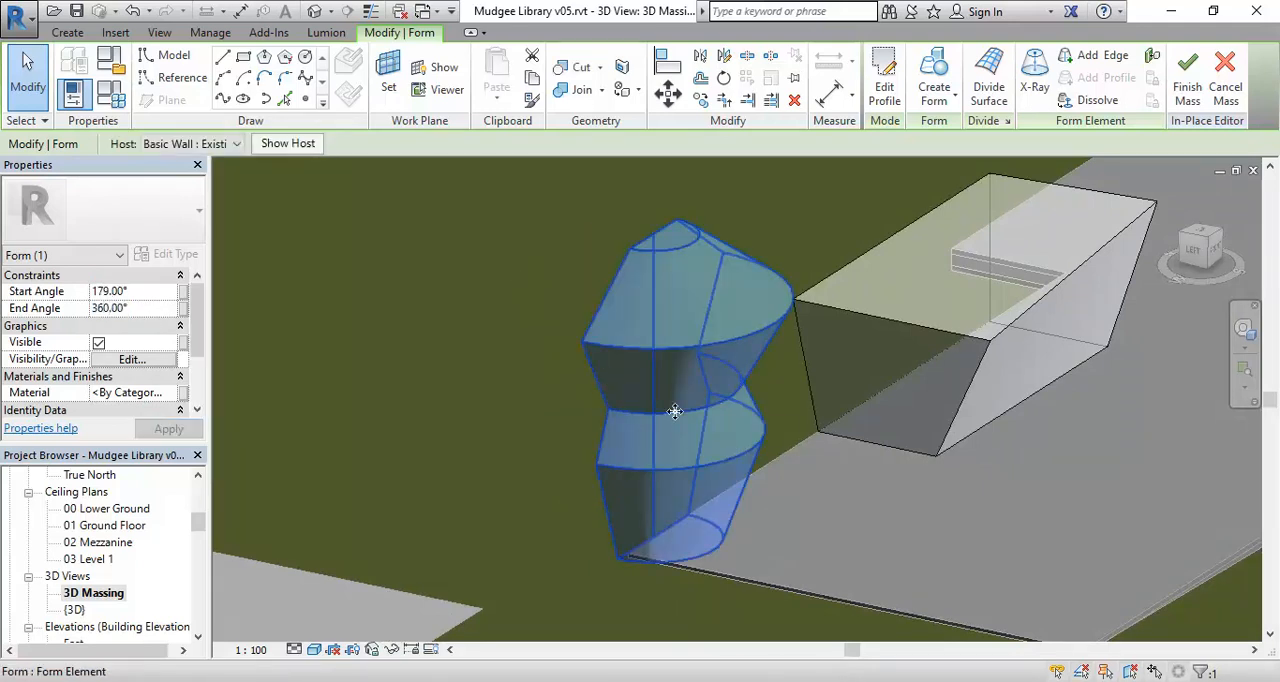
Deselect the revolved form and open the 01 Ground Floor plan at the wall corner where the form stands.
shift+middle_drag(600, 437, 523, 434)
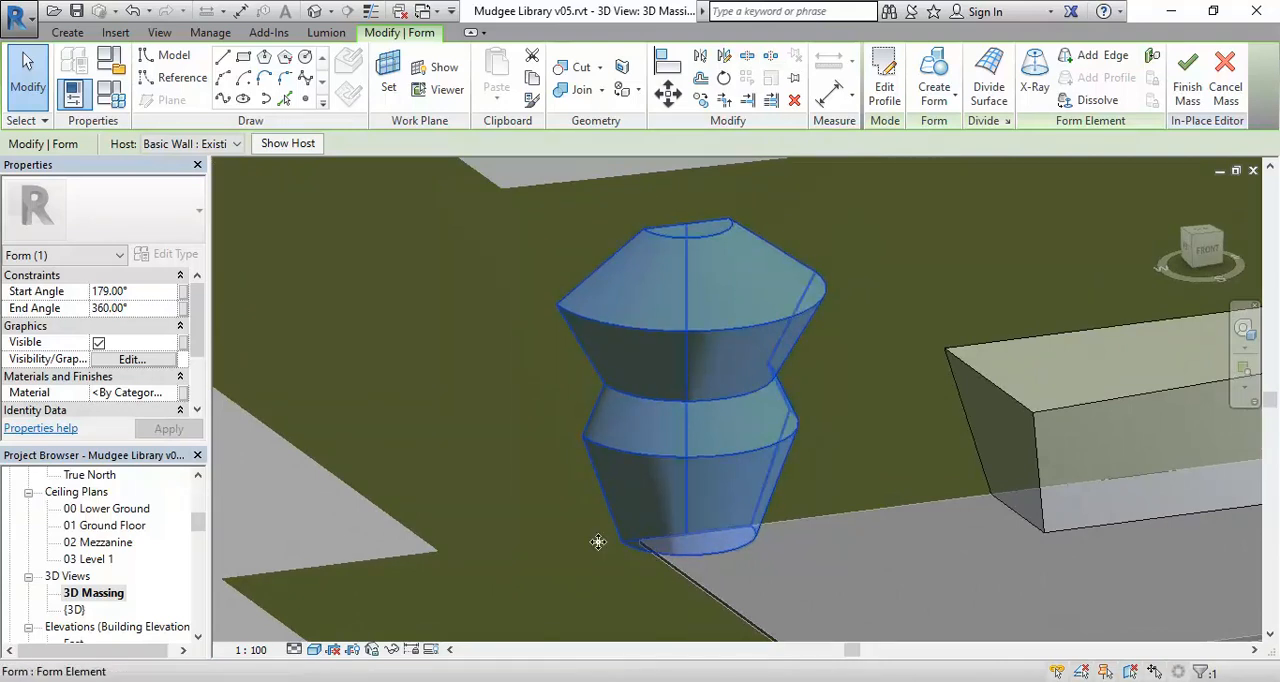
click(879, 590)
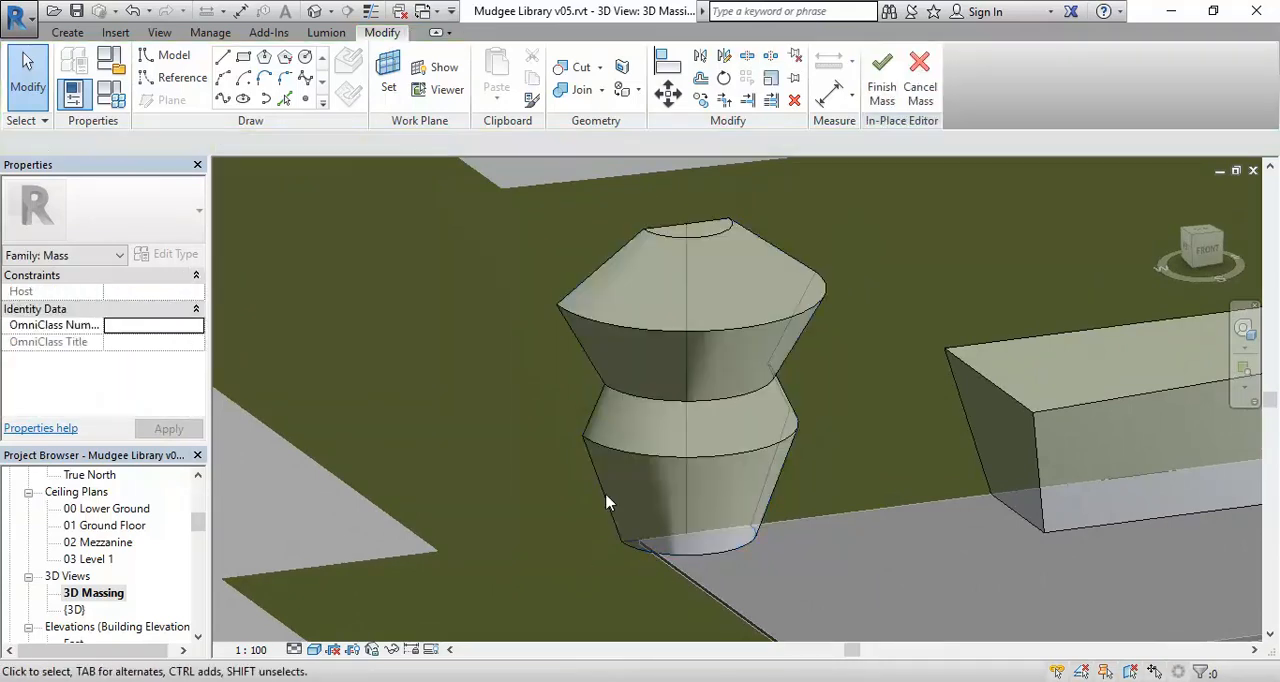
click(110, 543)
scroll(93, 541, up, 2)
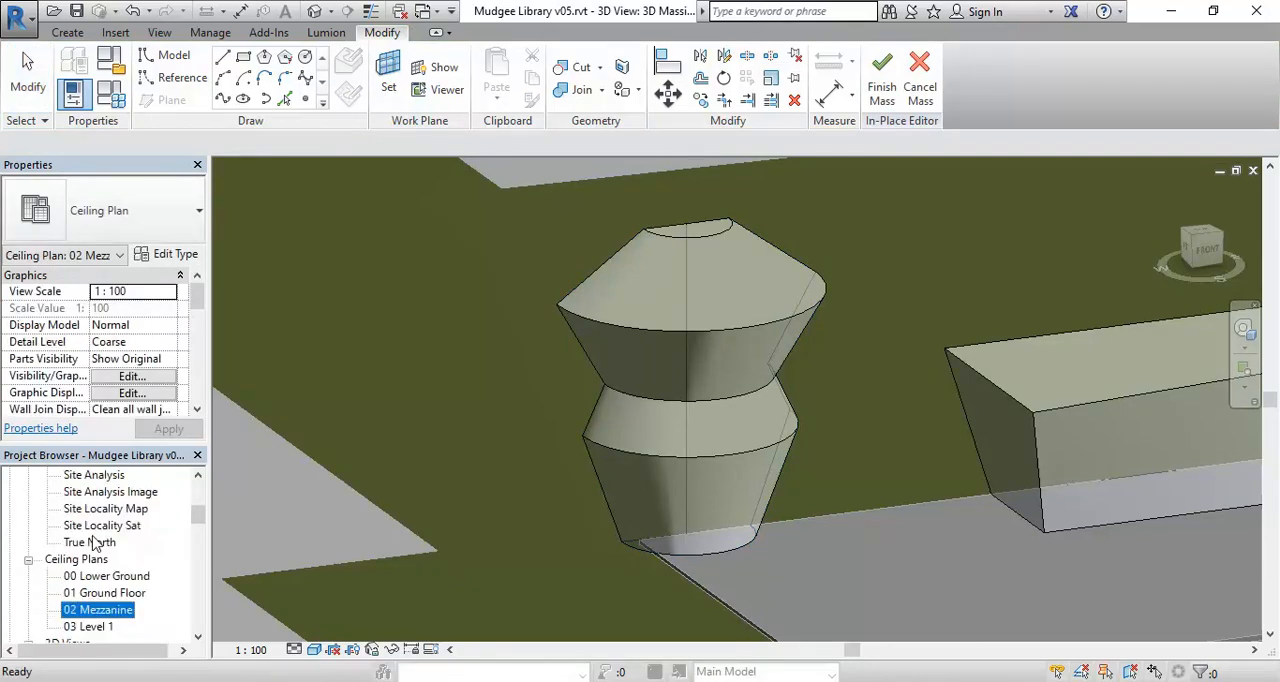
scroll(93, 541, up, 3)
click(97, 577)
double_click(97, 580)
double_click(105, 542)
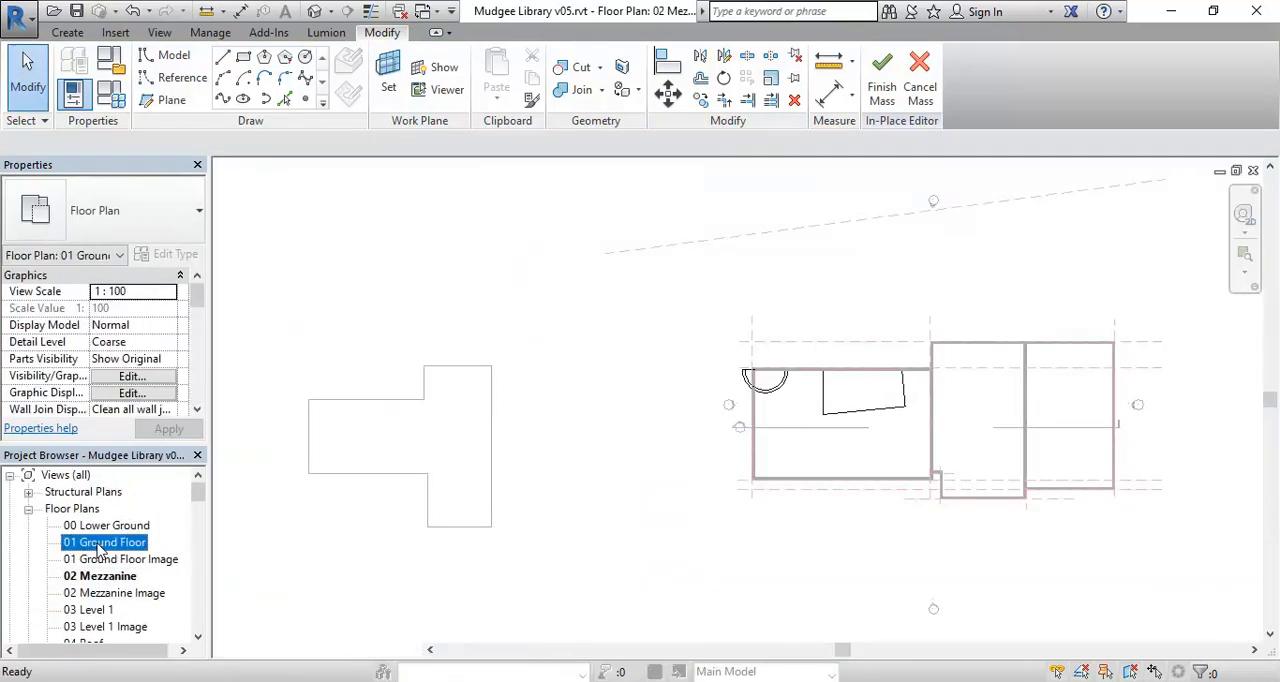
scroll(409, 360, up, 5)
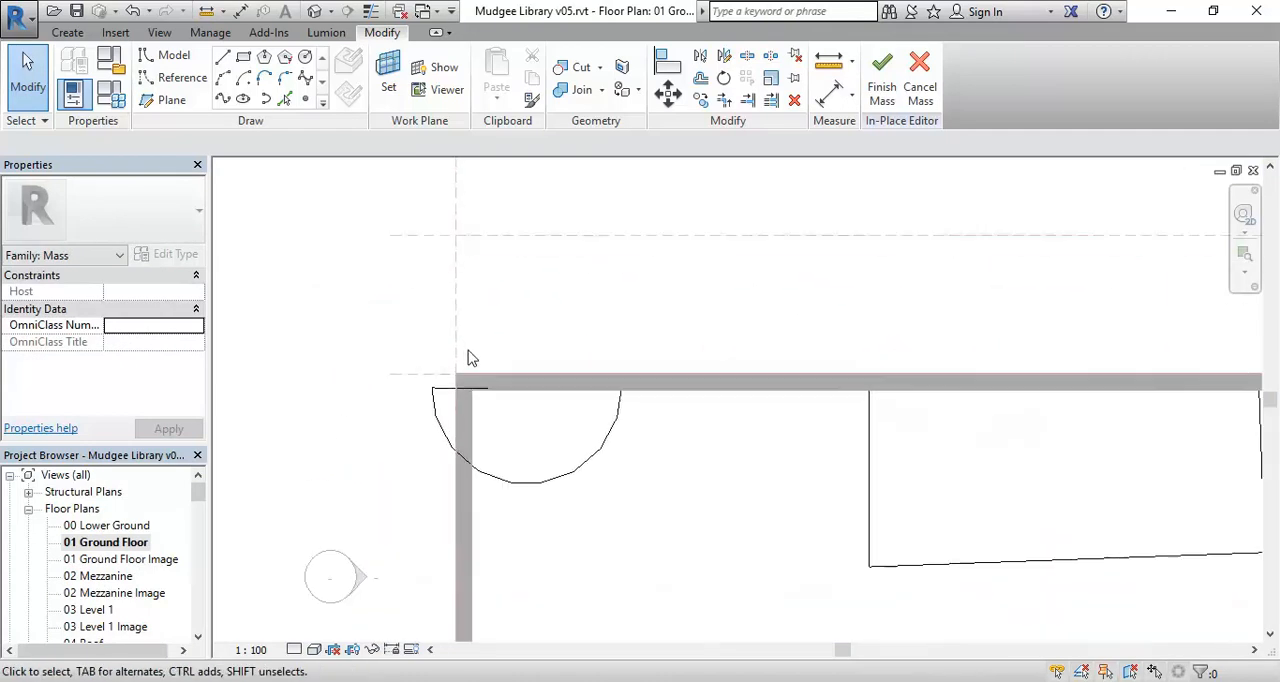
scroll(537, 477, up, 1)
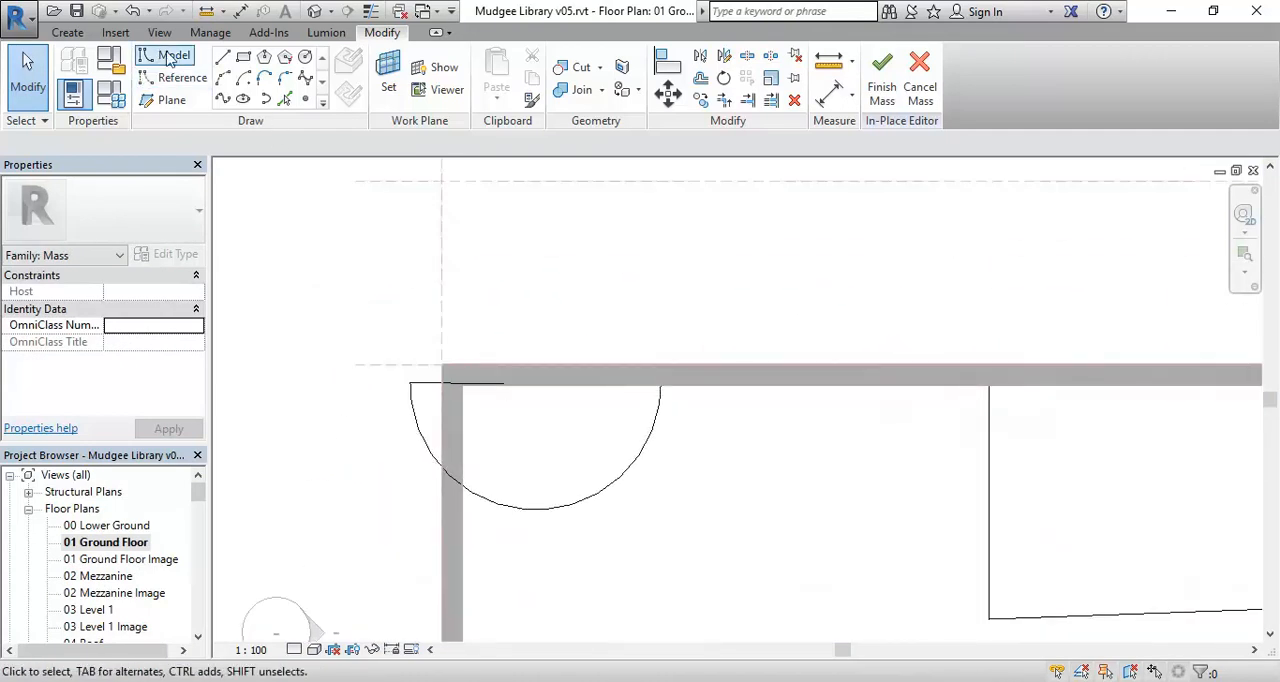
Draw a model-line rectangle about 2300 mm by 3300 mm on the 01 Ground Floor level, overlapping the wall corner and part of the revolved form.
click(243, 57)
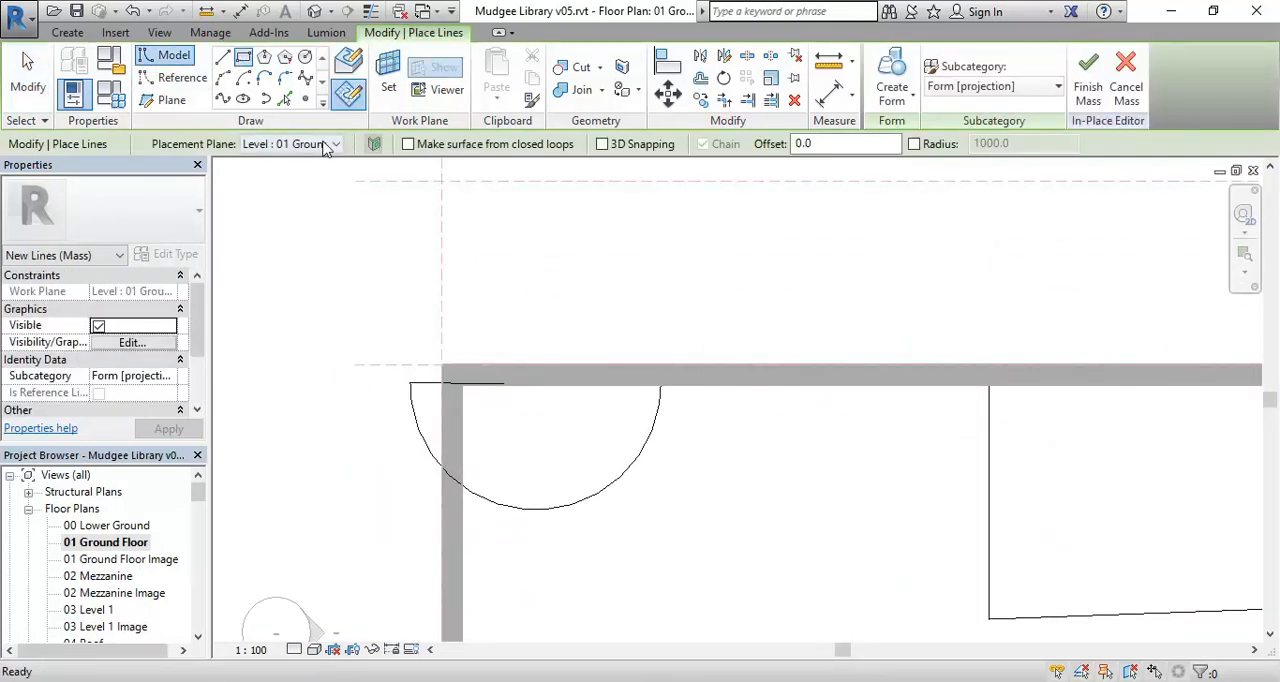
click(322, 146)
click(312, 178)
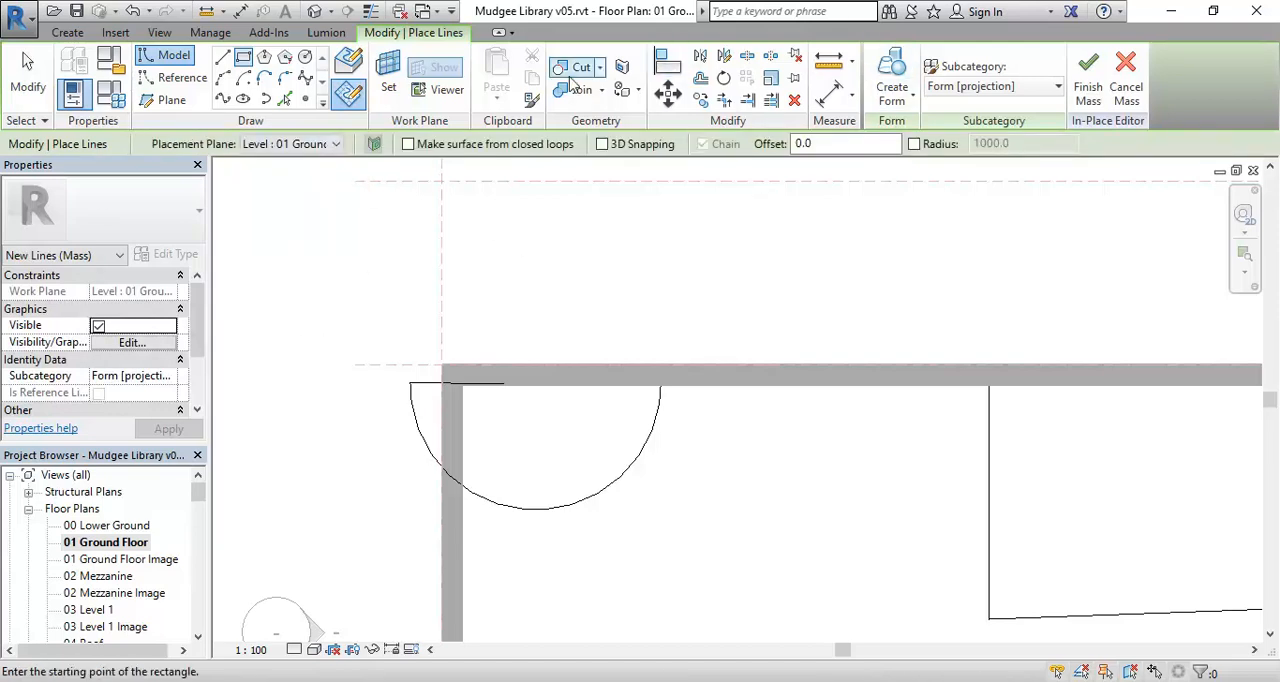
scroll(480, 395, up, 3)
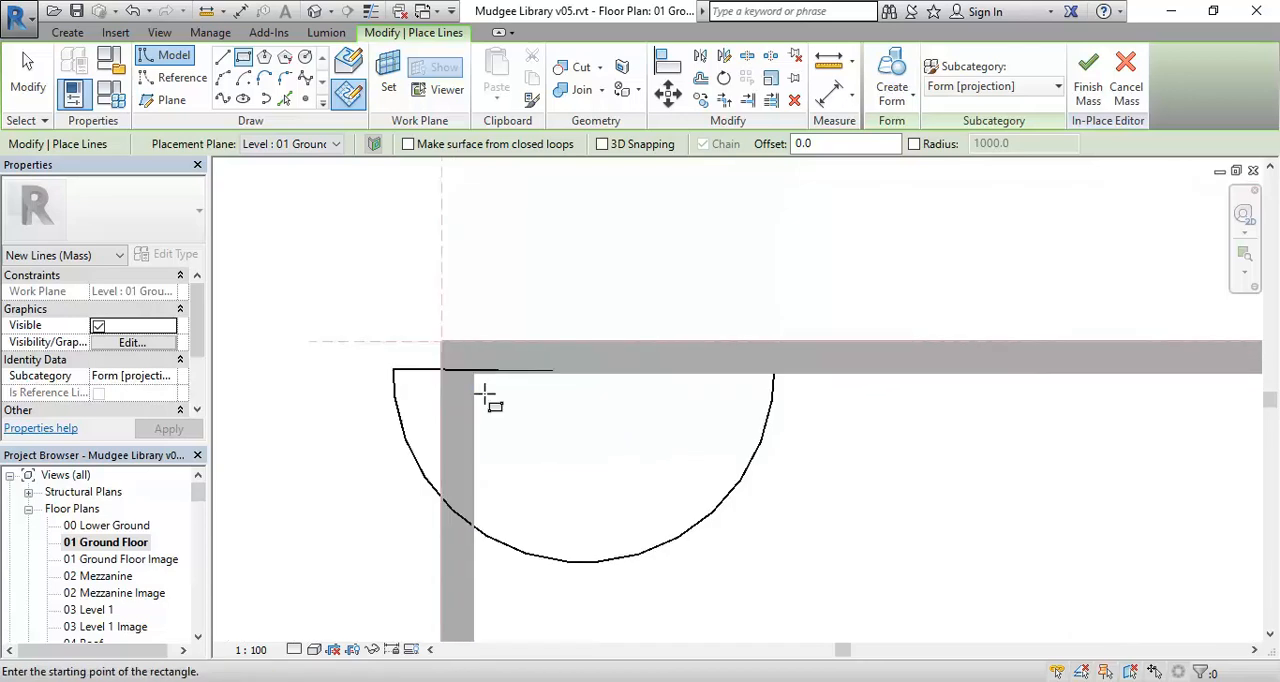
click(469, 615)
middle_drag(337, 334, 422, 344)
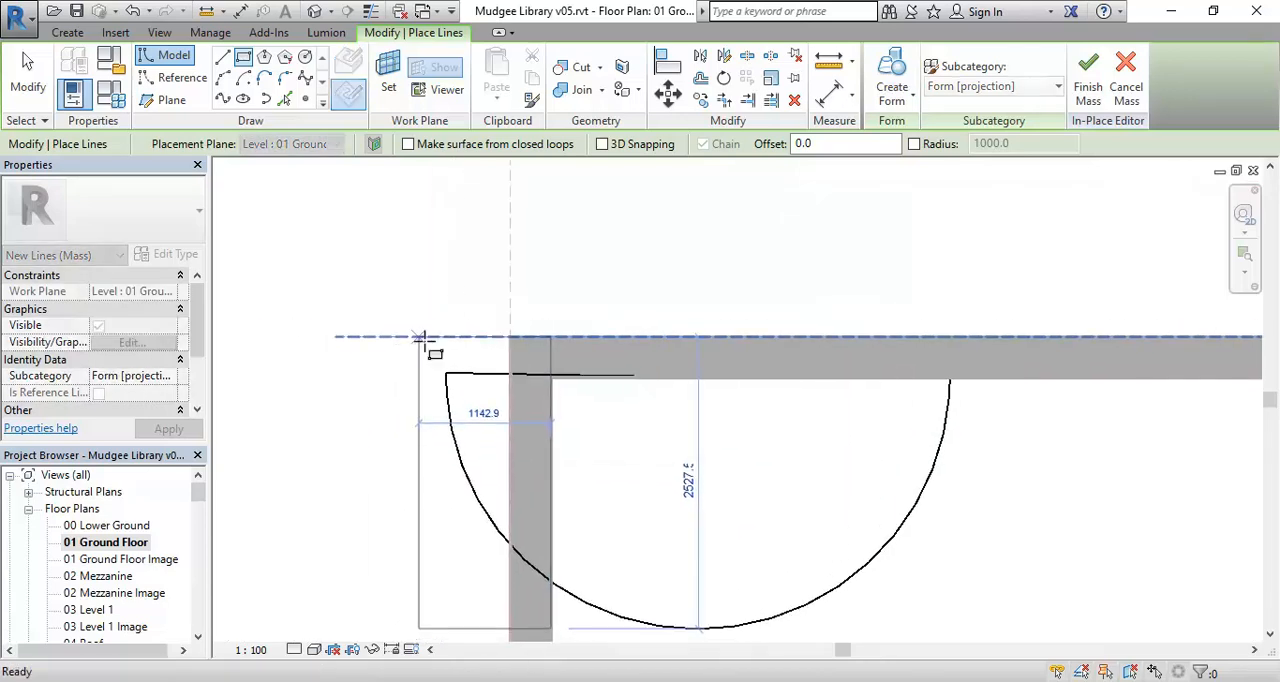
click(288, 250)
scroll(423, 349, down, 3)
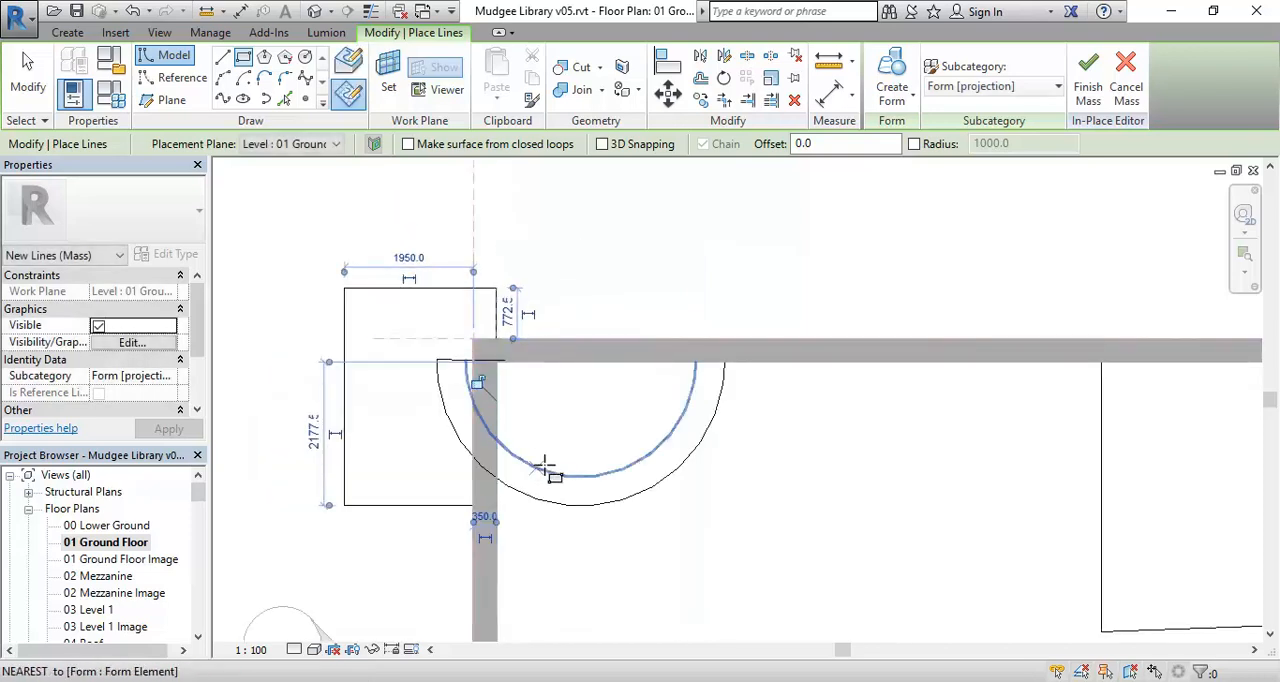
key(Escape)
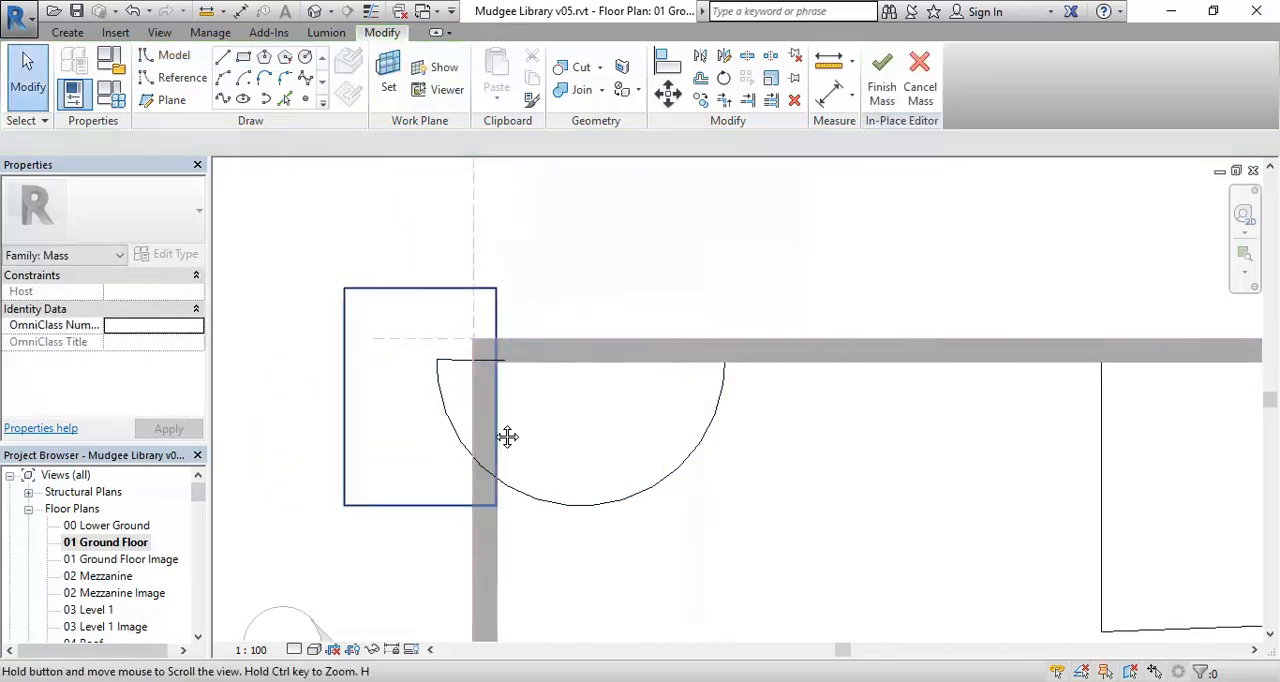
Create a solid form from the whole chain of rectangle lines at the wall corner.
scroll(532, 433, up, 2)
scroll(532, 433, up, 1)
scroll(388, 495, down, 2)
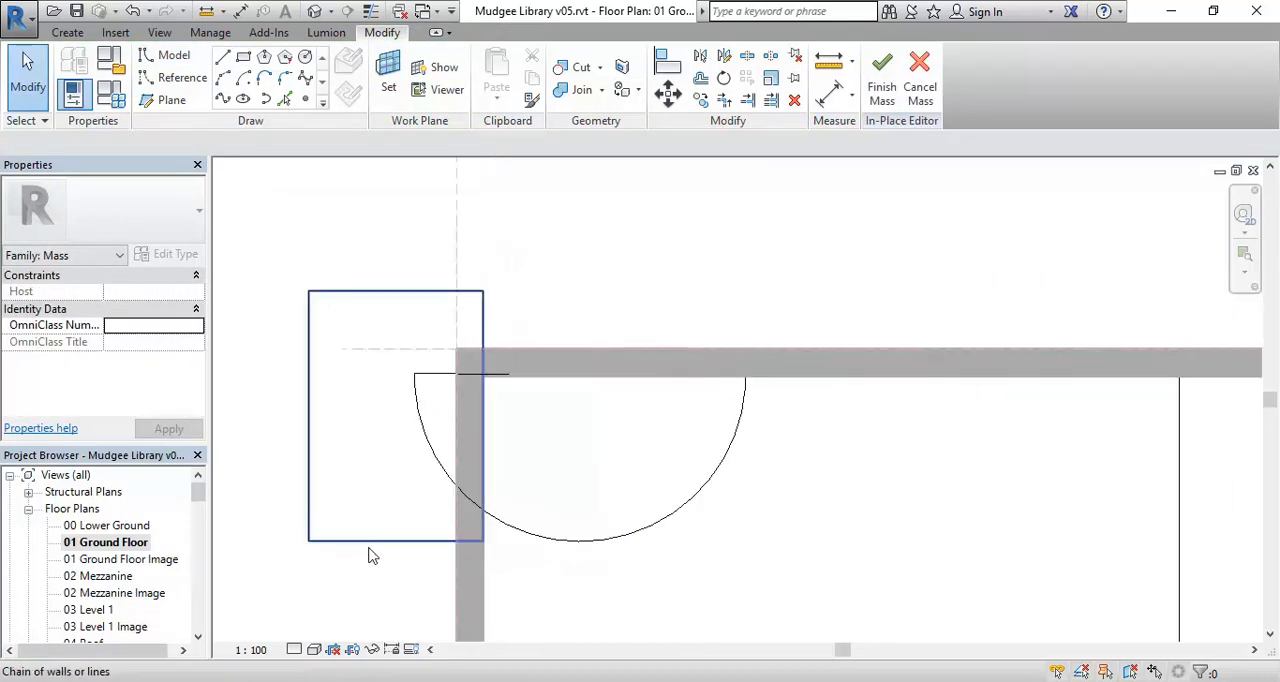
click(369, 551)
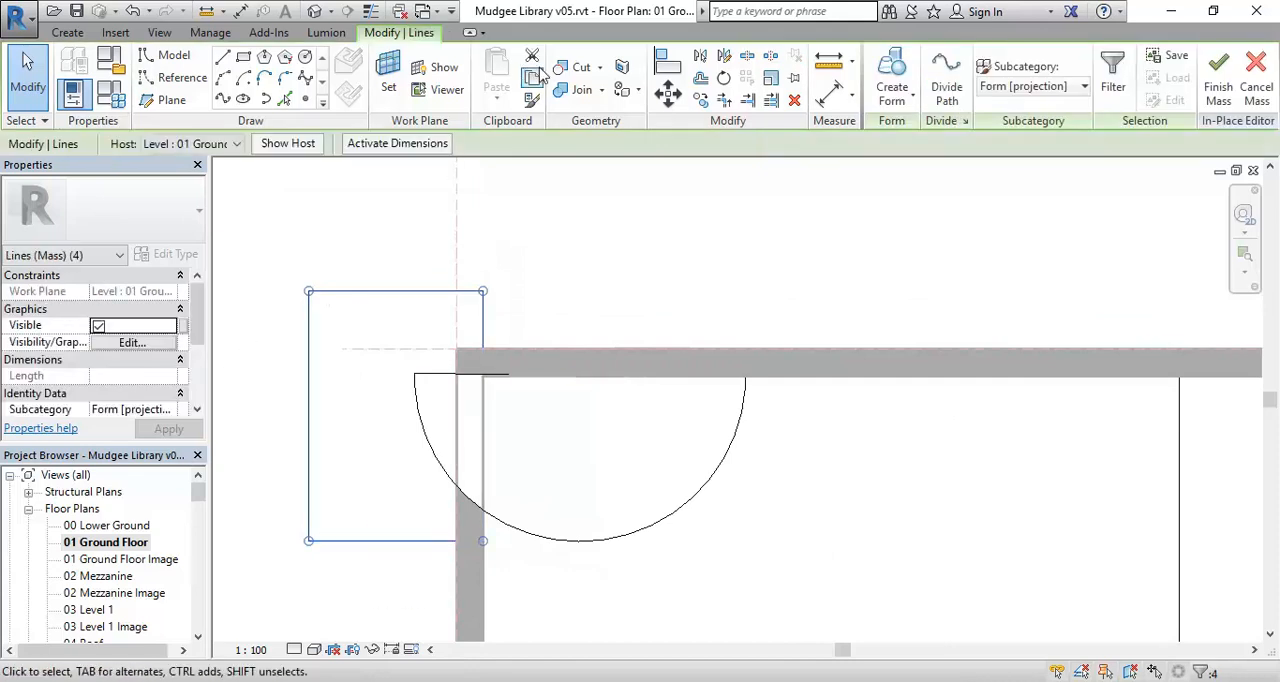
click(892, 80)
Open the 3D Massing view and raise the new box's top face to a height of about 8156 mm.
drag(199, 486, 200, 522)
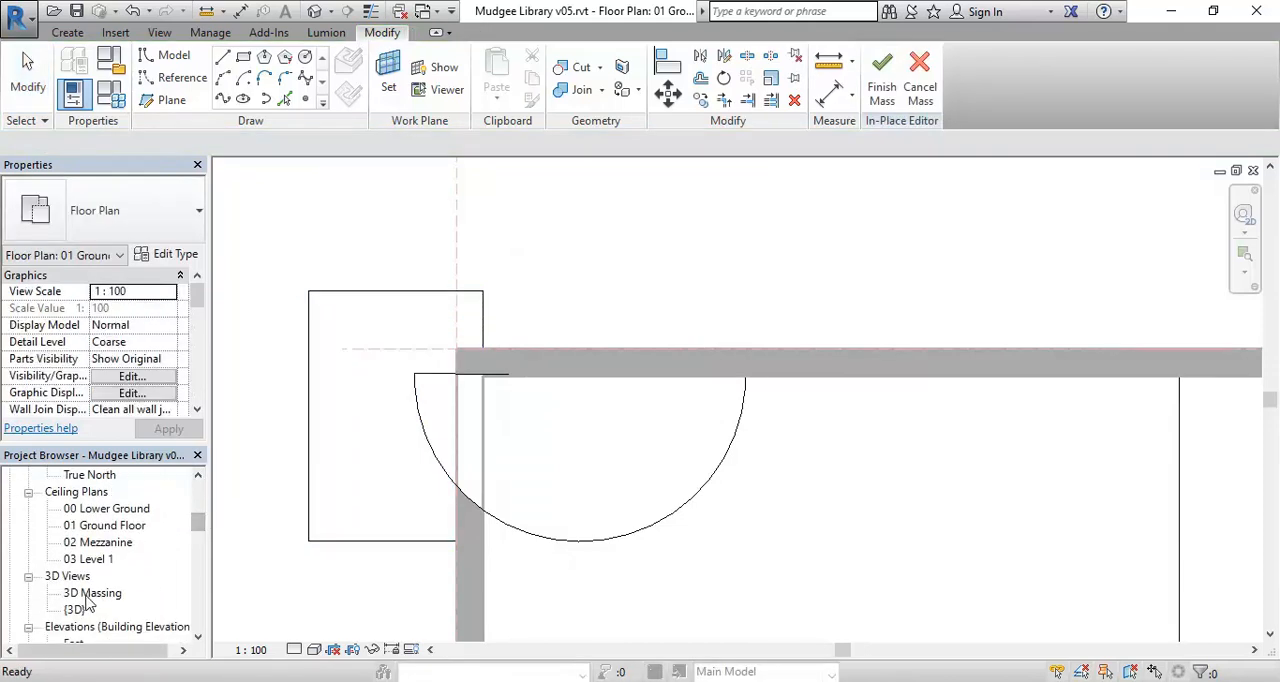
double_click(90, 594)
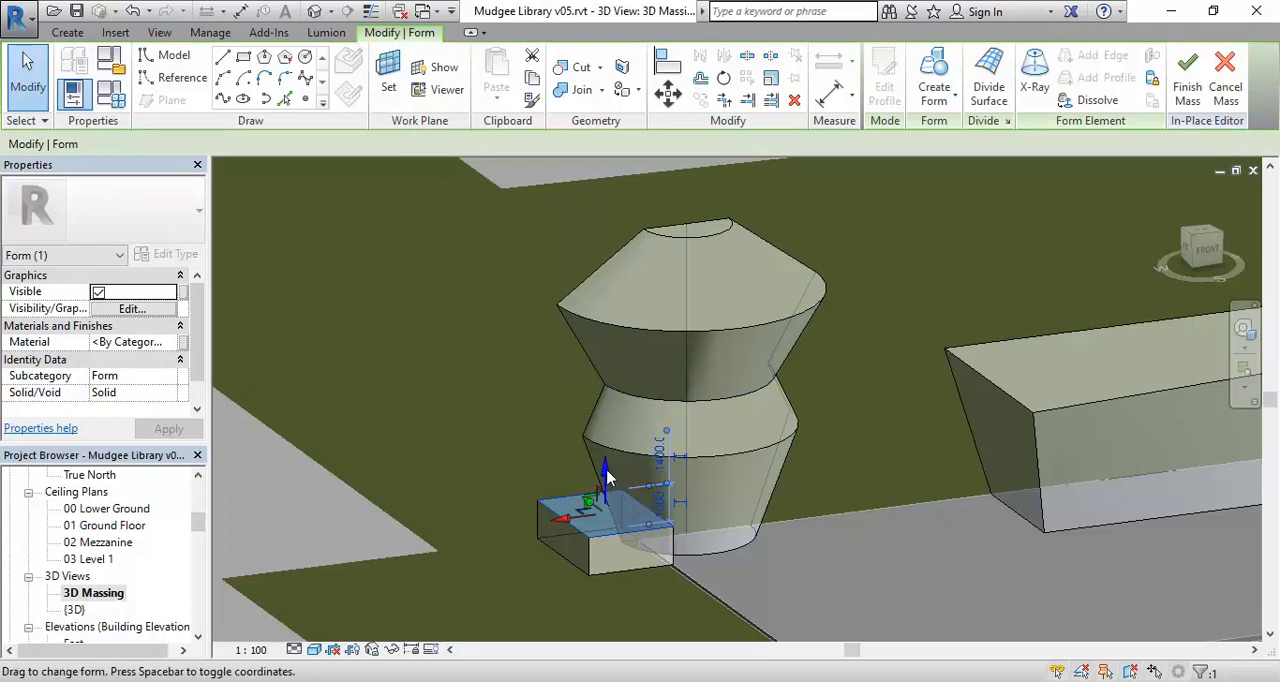
drag(609, 474, 583, 252)
drag(575, 197, 578, 200)
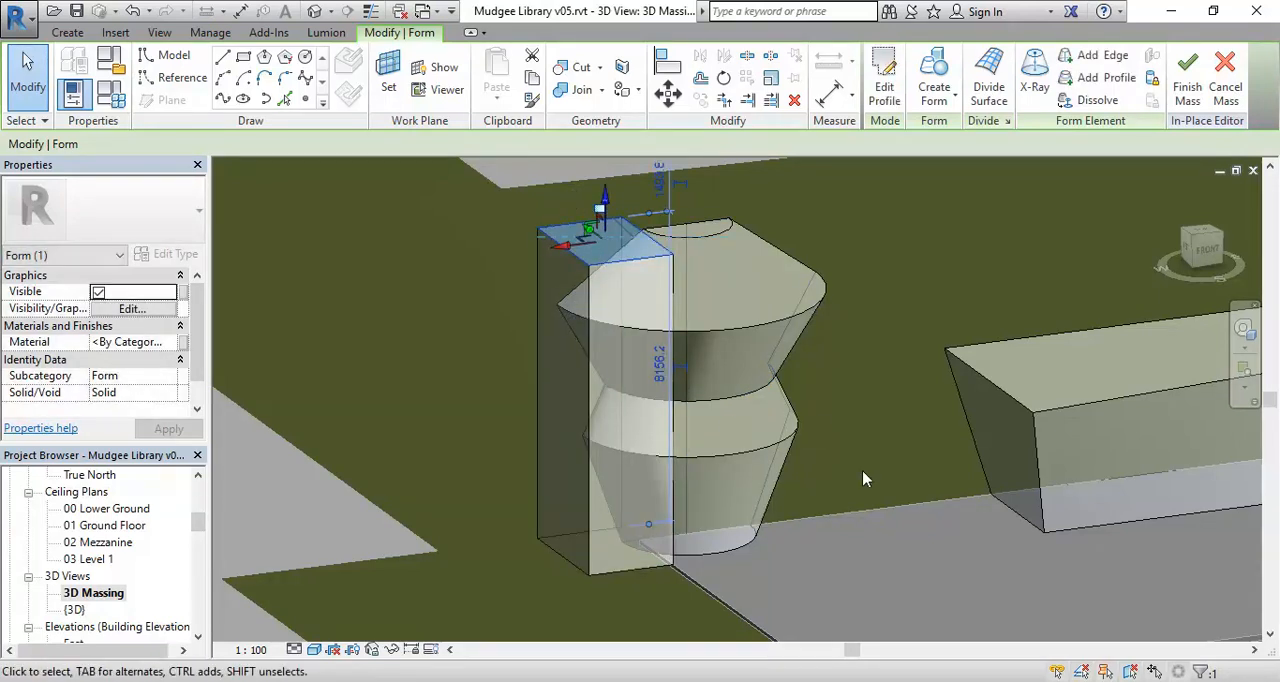
key(Escape)
Change the entire tall box from Solid to Void so that it cuts the revolved form.
shift+middle_drag(897, 480, 929, 497)
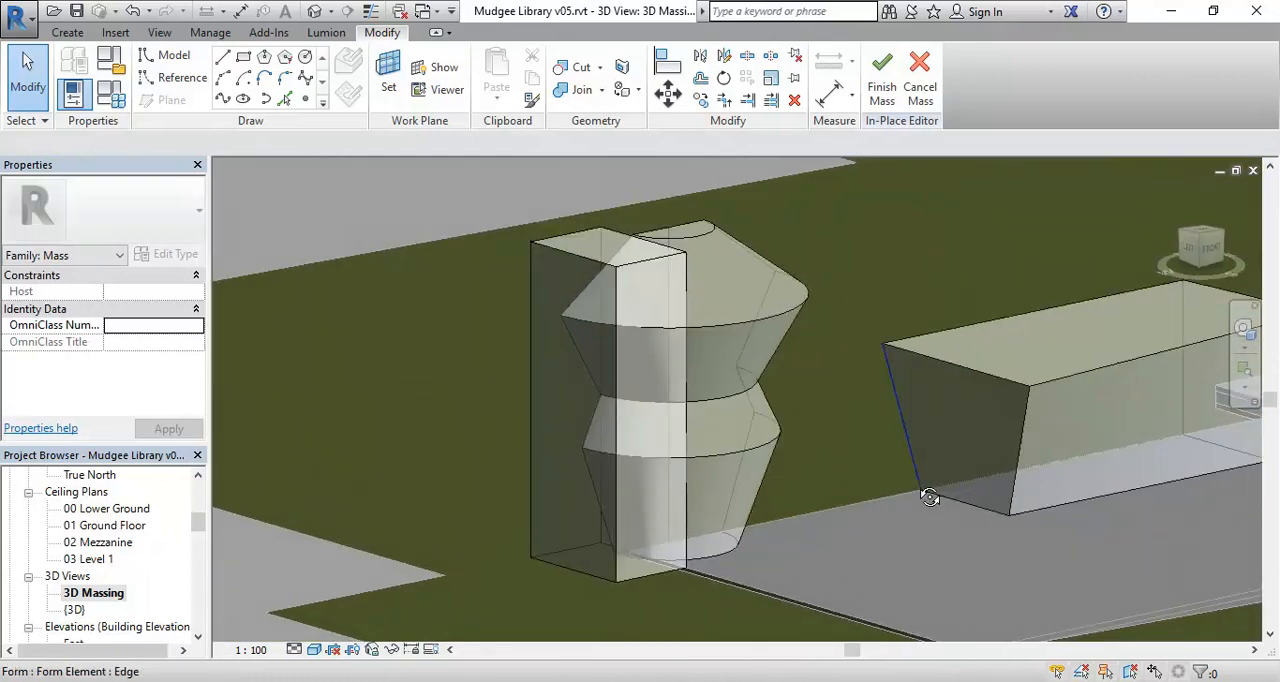
click(566, 260)
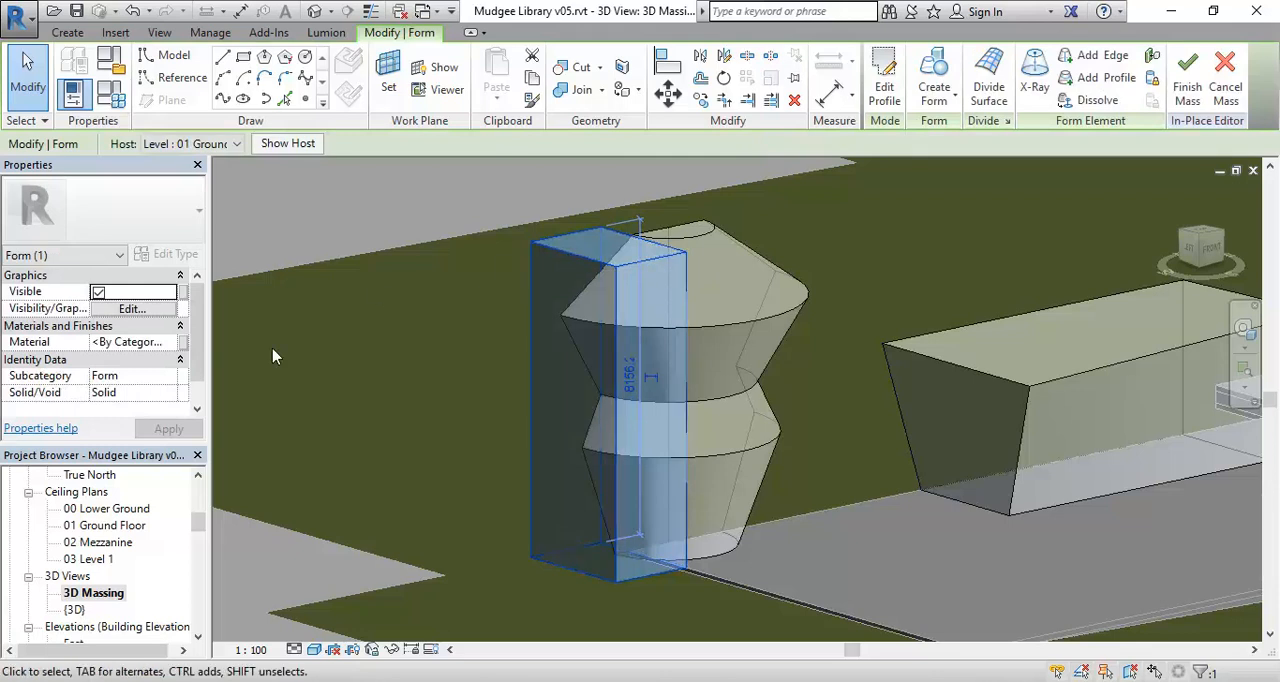
click(168, 396)
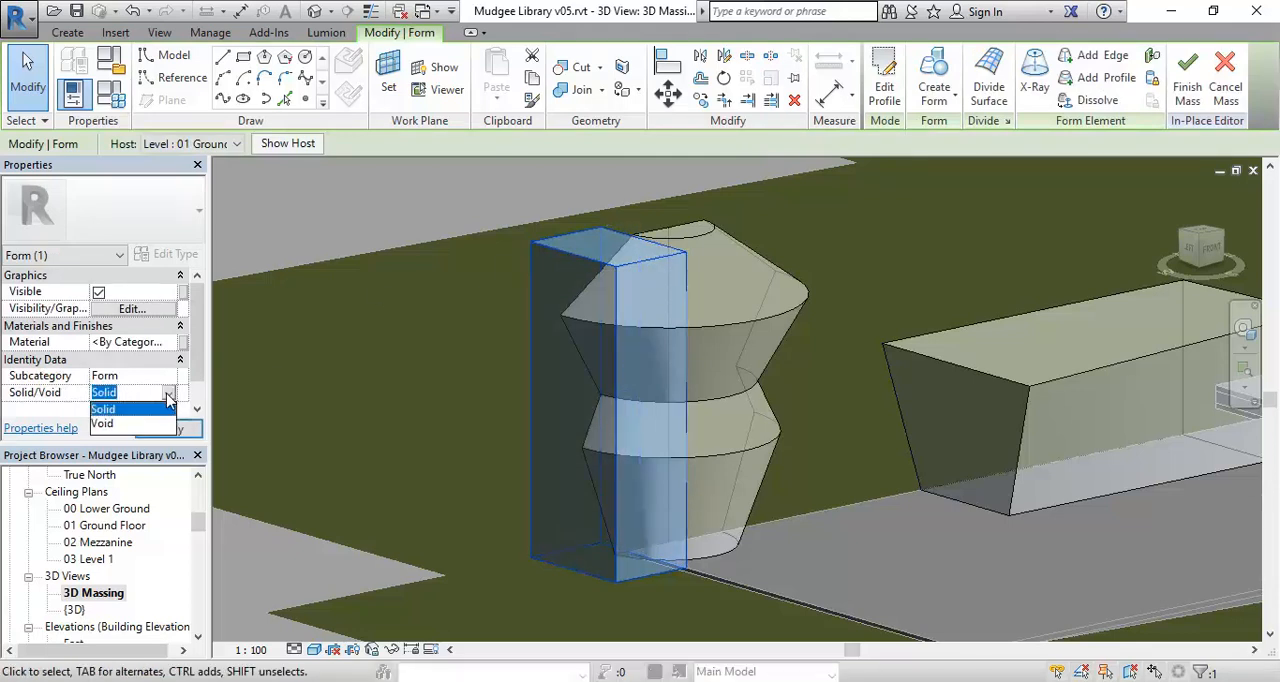
click(105, 424)
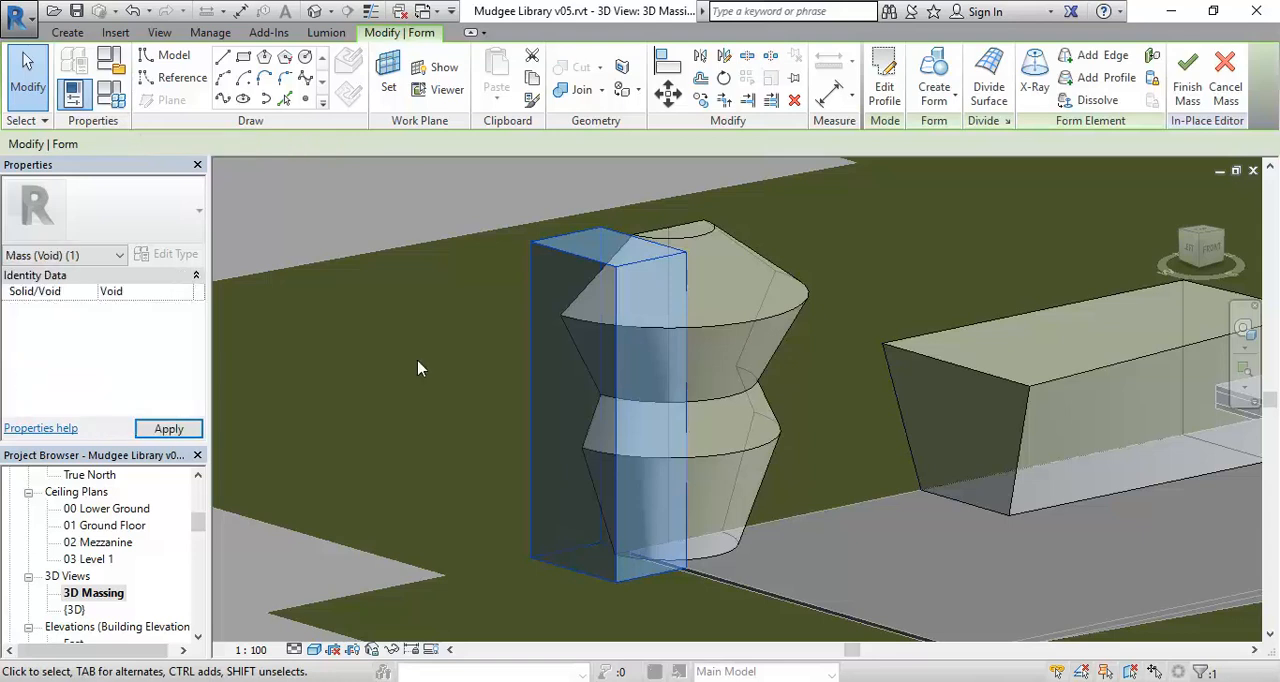
click(168, 428)
click(400, 289)
Extend the void box's front side face outward so it cuts across the full depth of the revolved form.
shift+middle_drag(757, 471, 1040, 501)
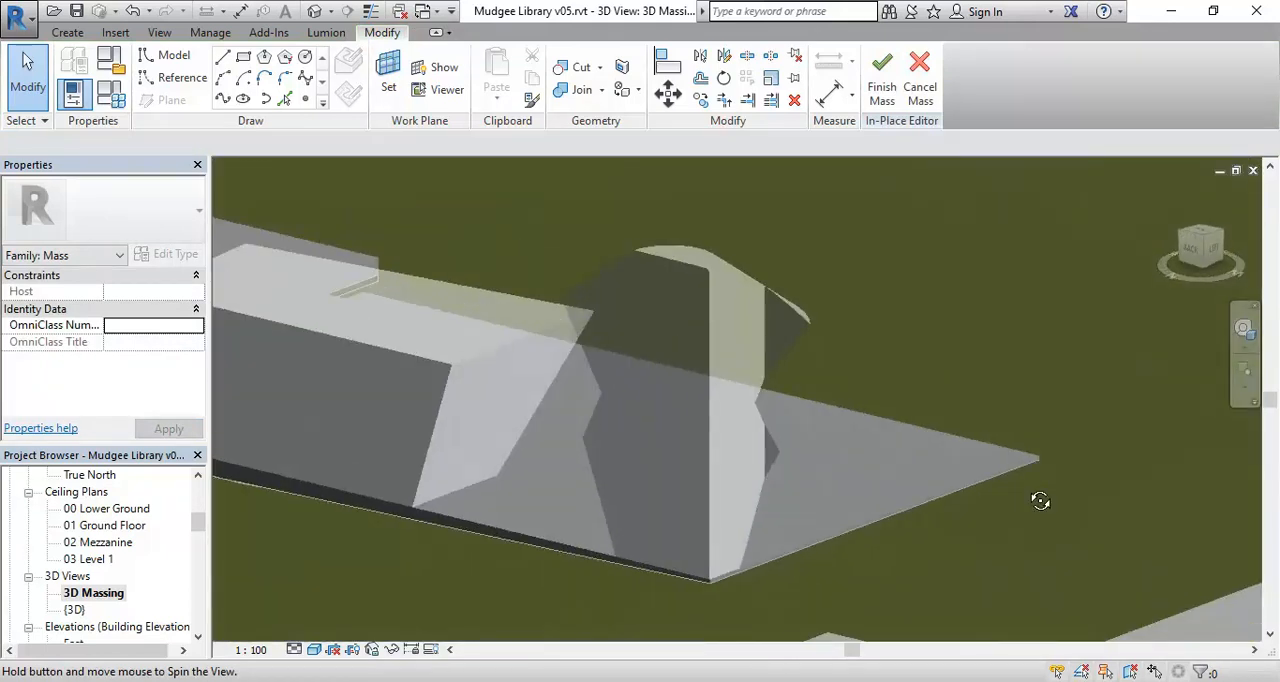
shift+middle_drag(1040, 501, 676, 537)
scroll(676, 537, up, 2)
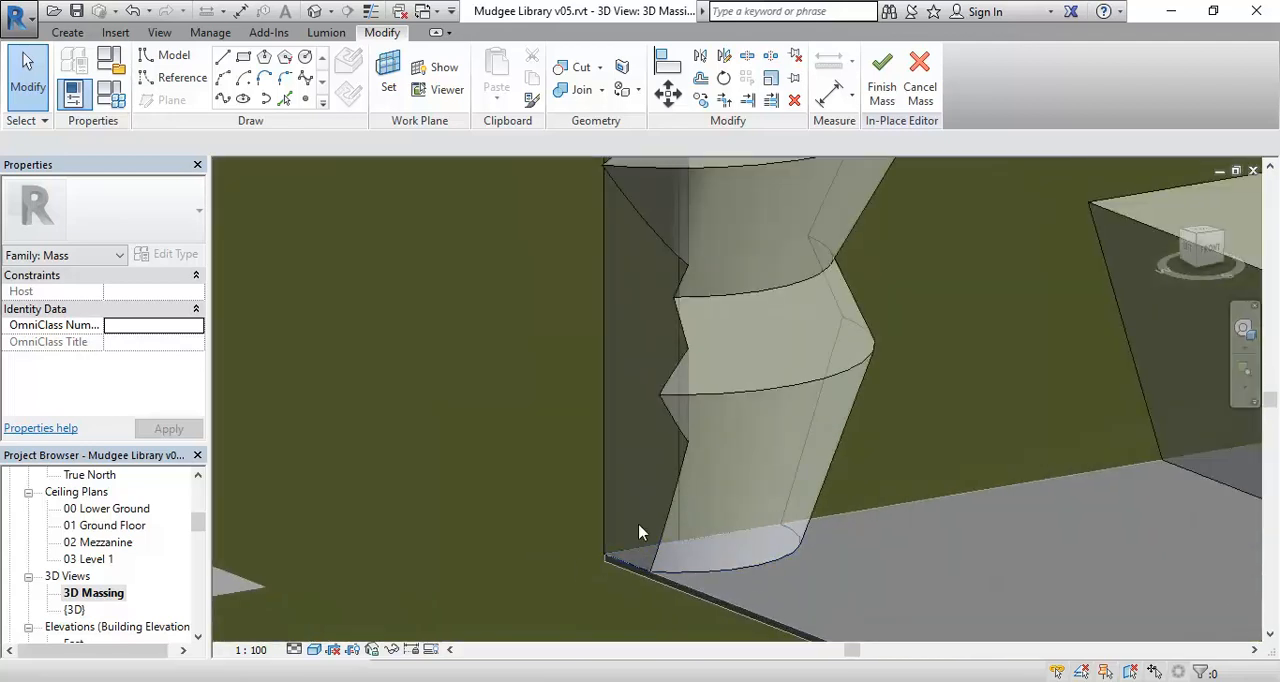
scroll(652, 366, down, 3)
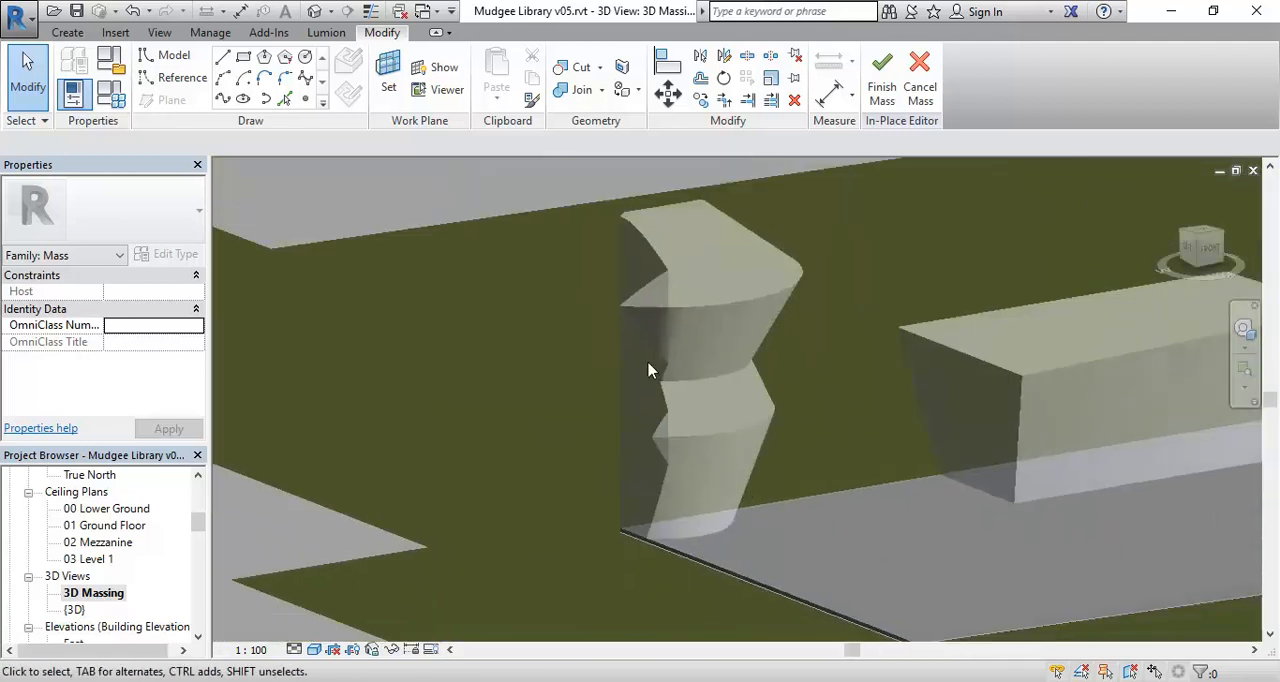
click(617, 407)
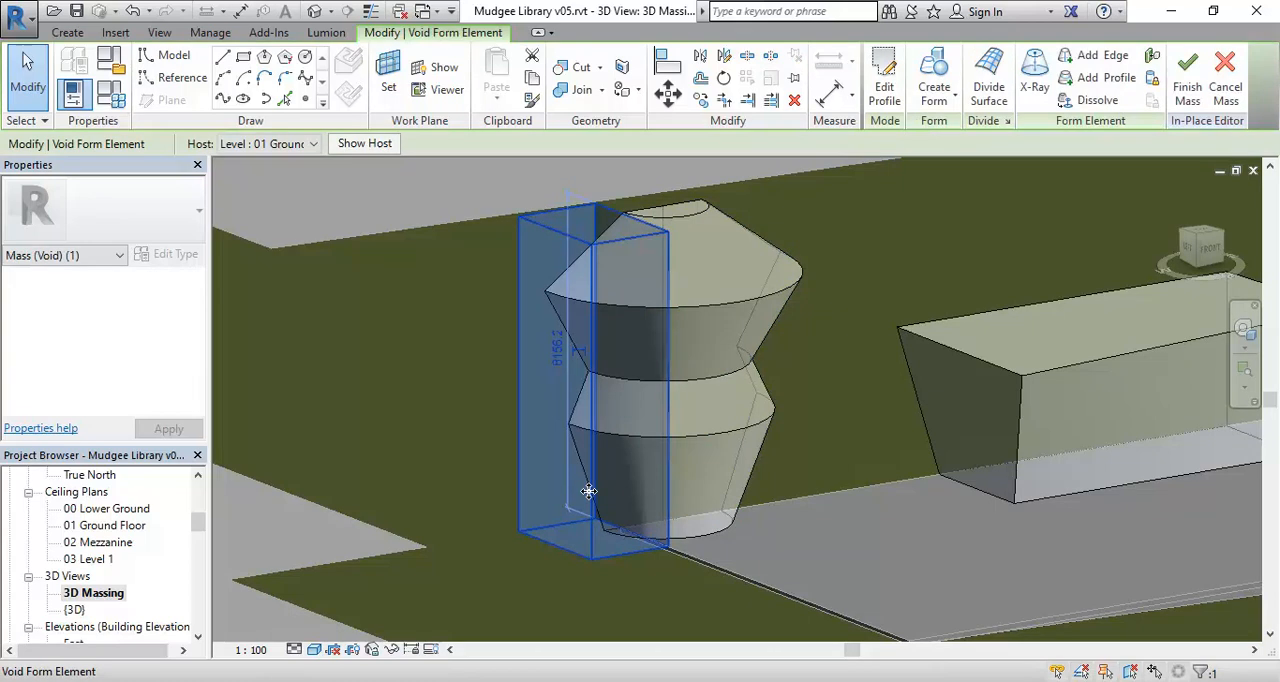
click(590, 548)
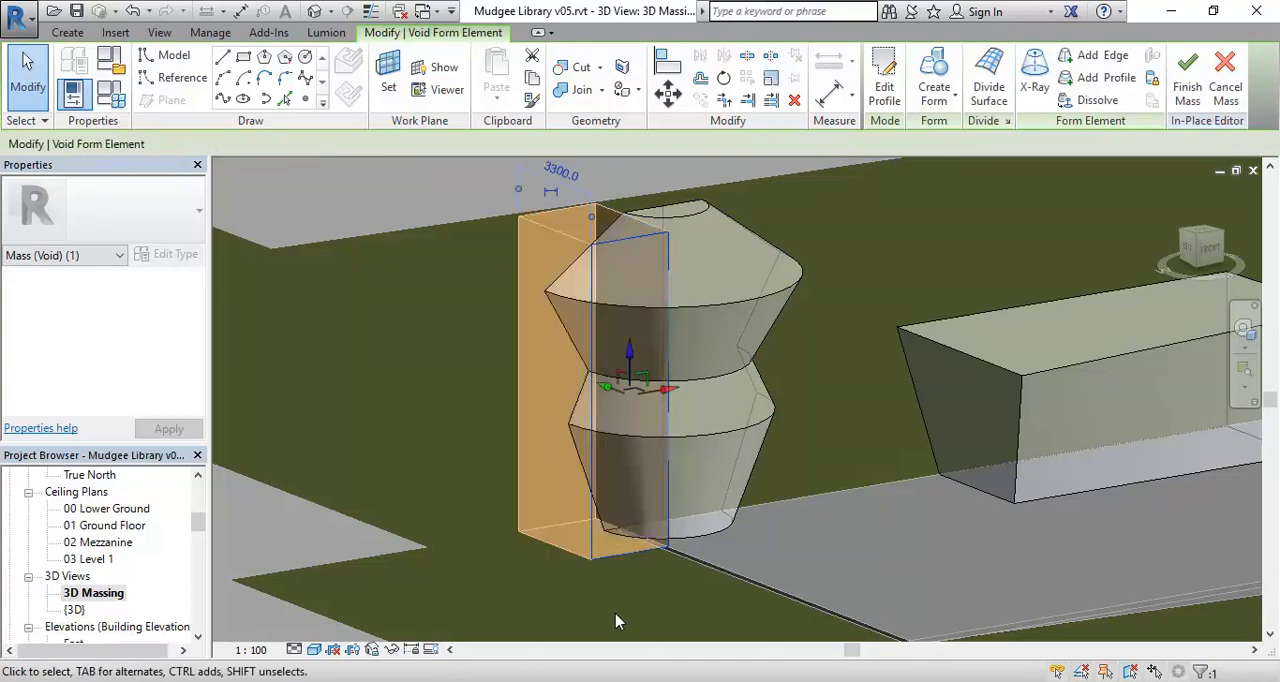
drag(612, 392, 650, 416)
click(445, 347)
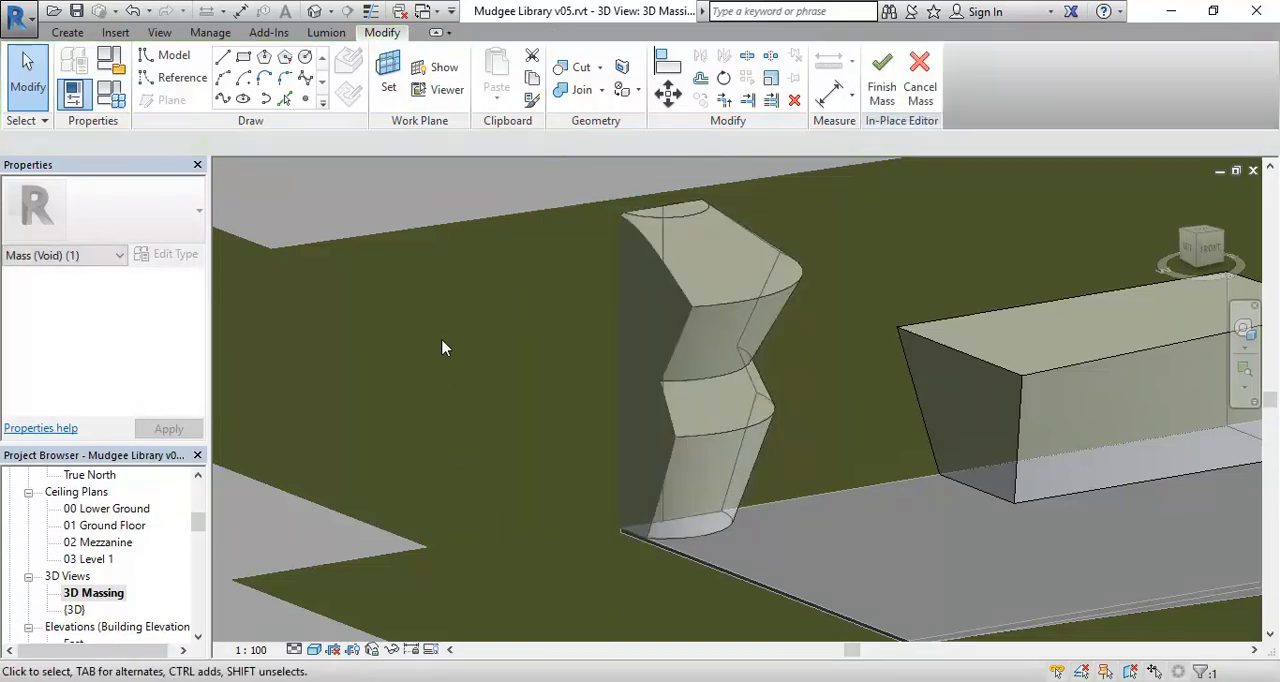
Examine the cut revolved form and the neighbouring masses from several angles.
shift+middle_drag(445, 347, 448, 473)
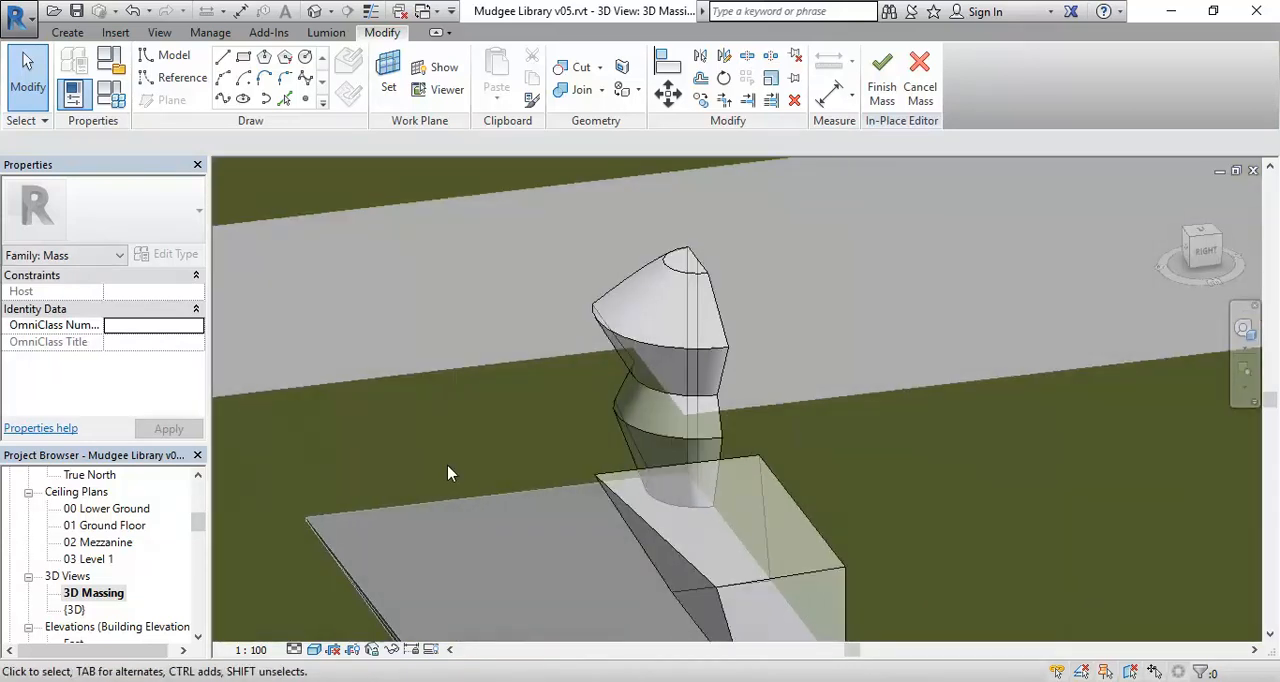
scroll(448, 473, down, 2)
shift+middle_drag(449, 471, 529, 441)
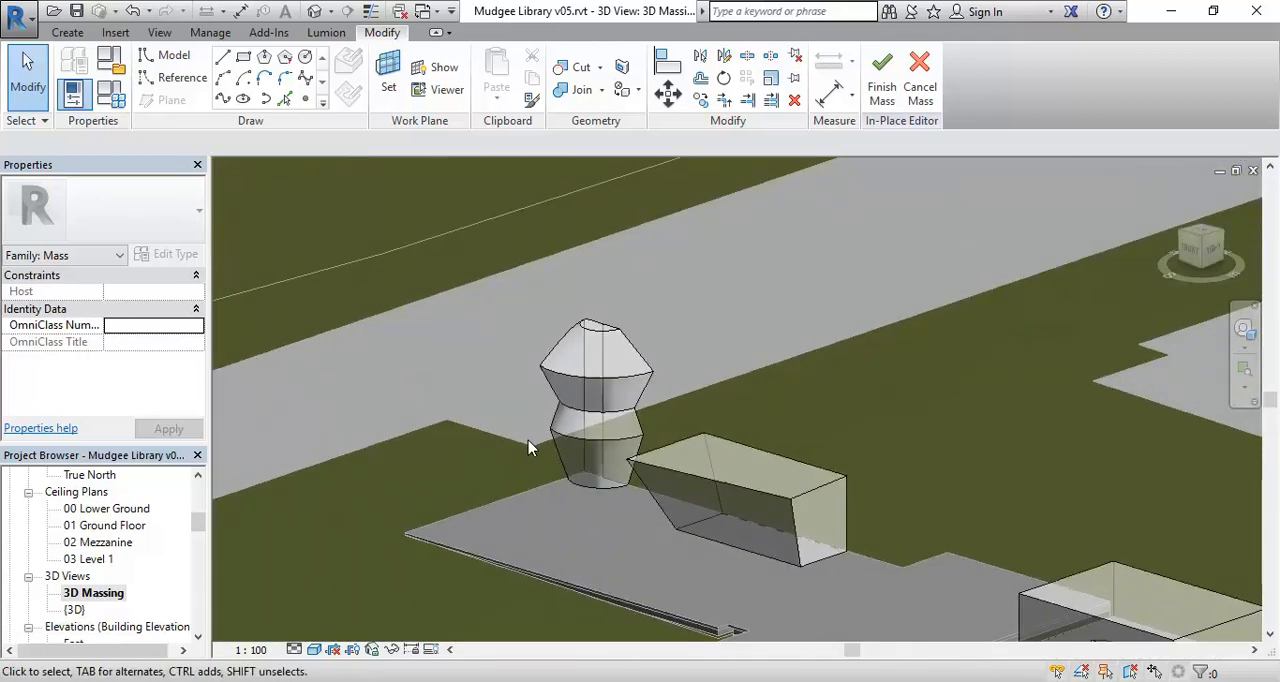
scroll(529, 445, down, 2)
shift+middle_drag(529, 443, 772, 440)
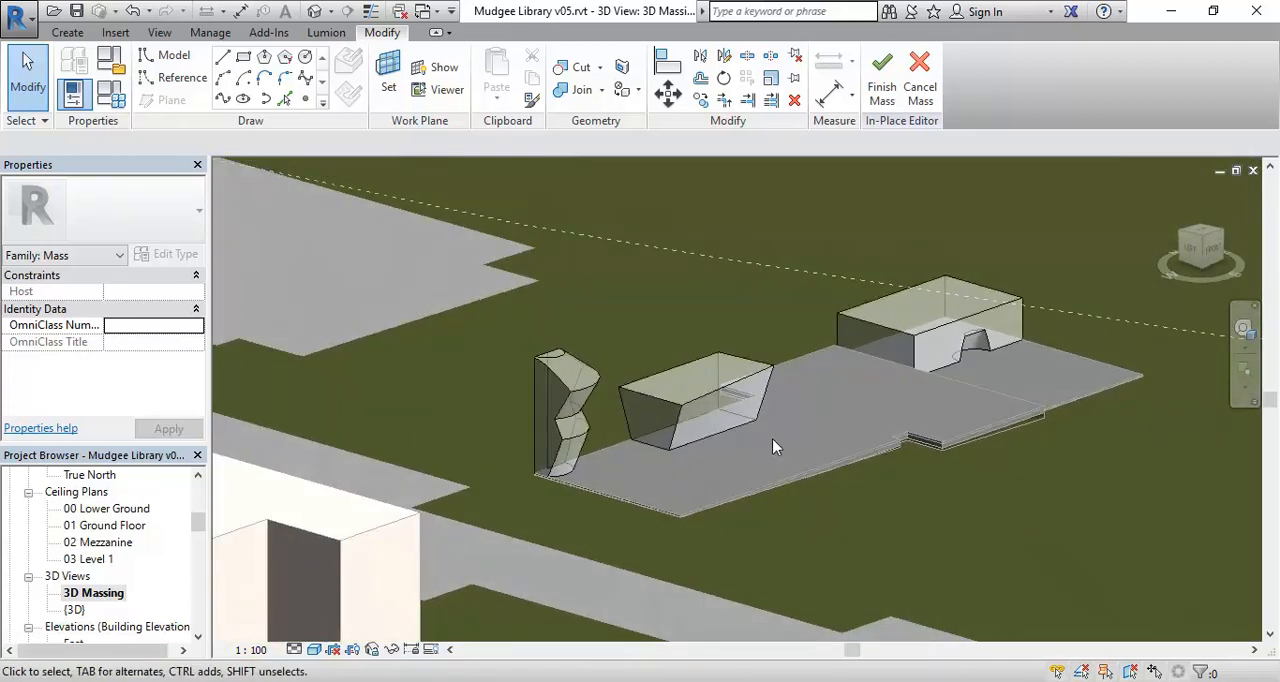
scroll(629, 352, up, 3)
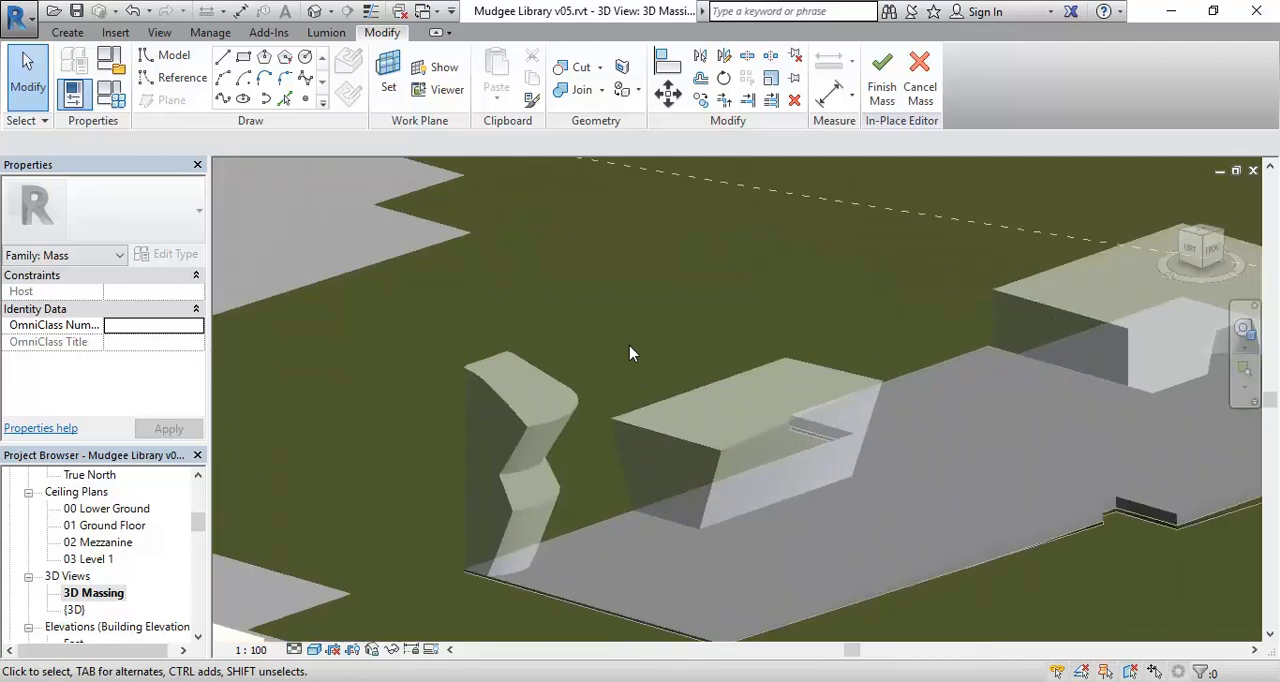
middle_drag(629, 352, 543, 327)
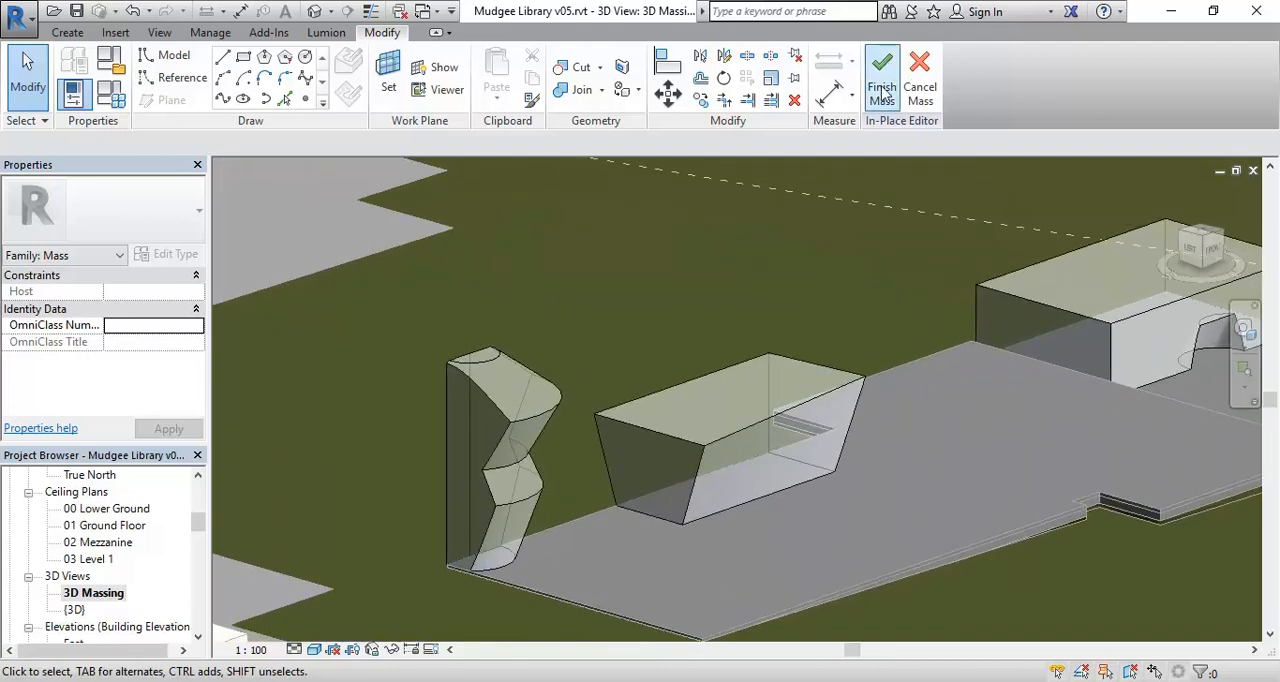
middle_drag(758, 540, 697, 545)
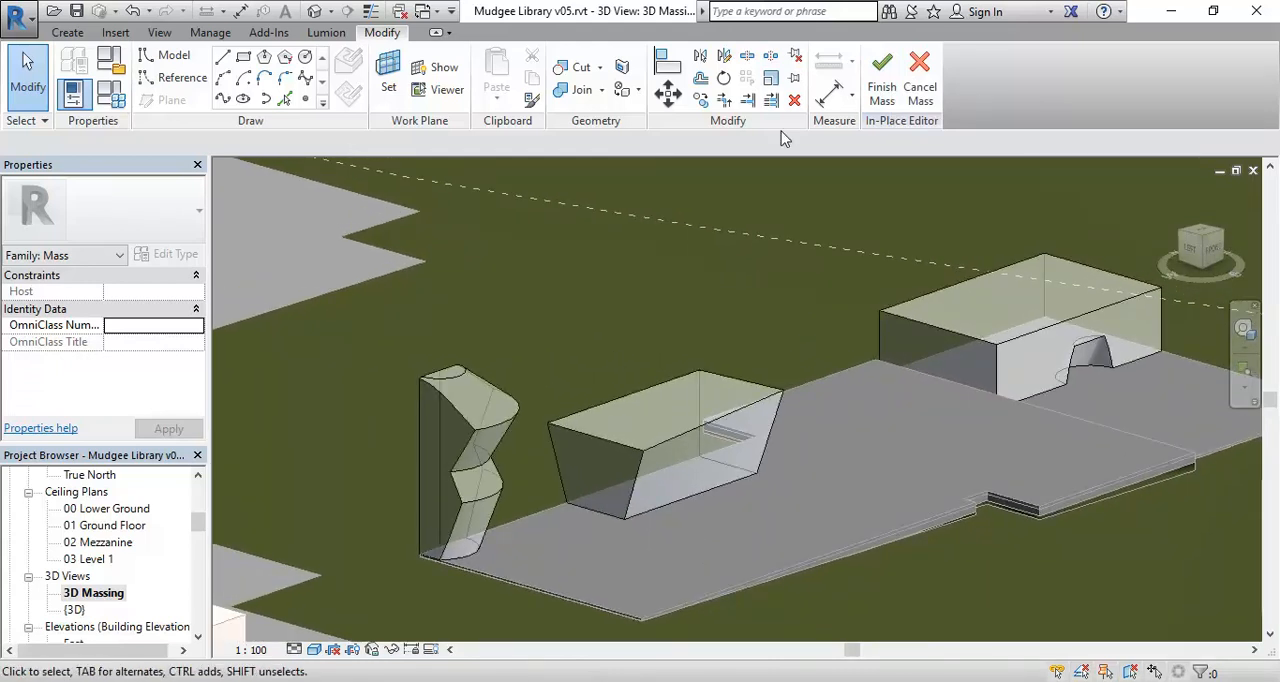
Finish the in-place mass and open the {3D} view.
click(882, 75)
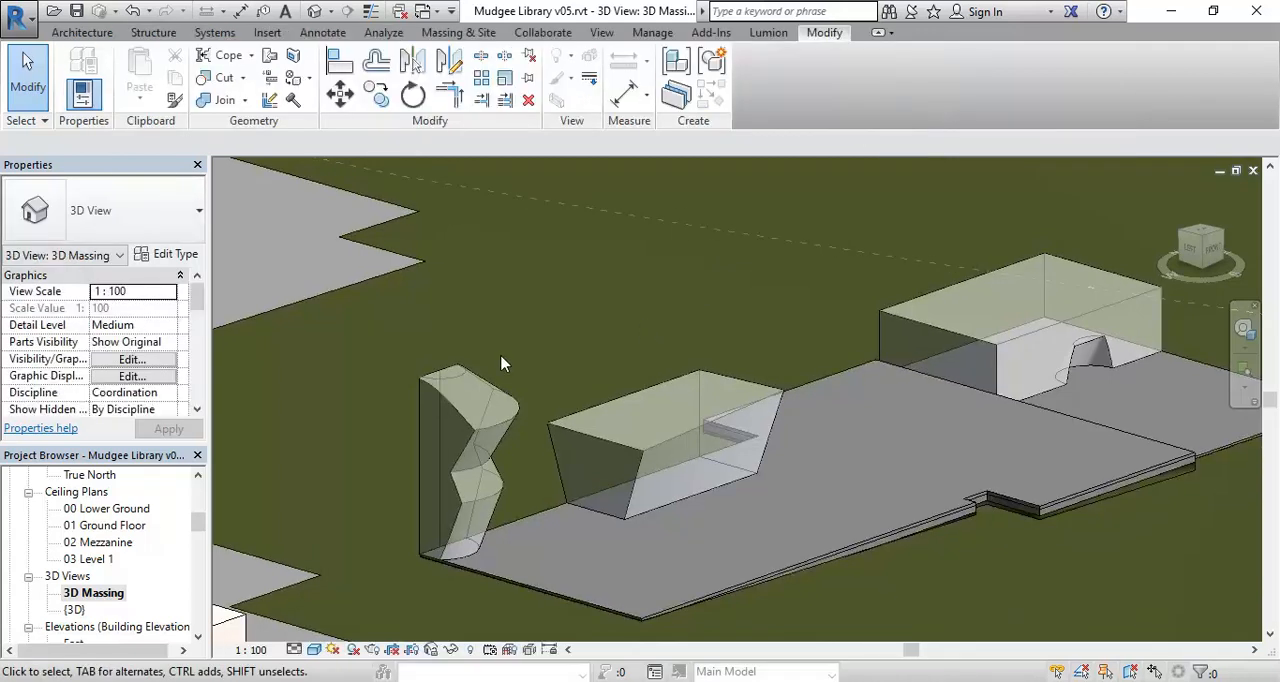
double_click(74, 610)
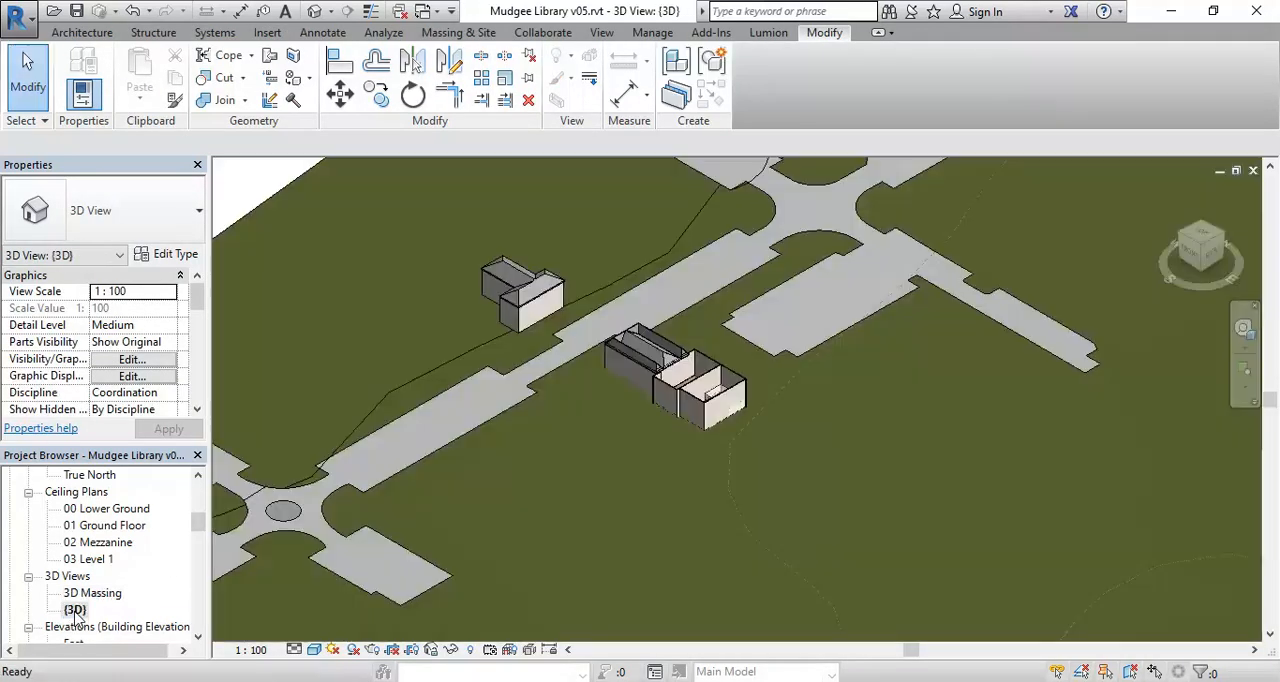
Duplicate the {3D} view and rename the copy as 3D Modelling.
right_click(74, 612)
mouse_move(195, 374)
click(418, 375)
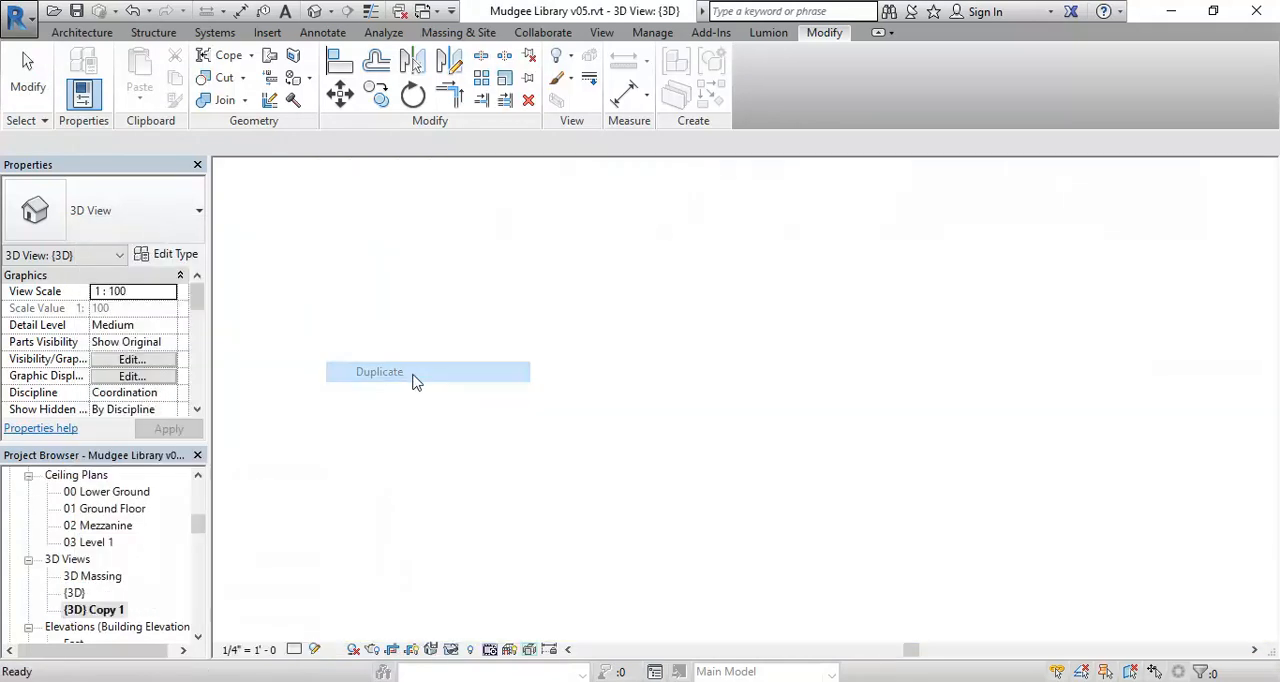
right_click(96, 612)
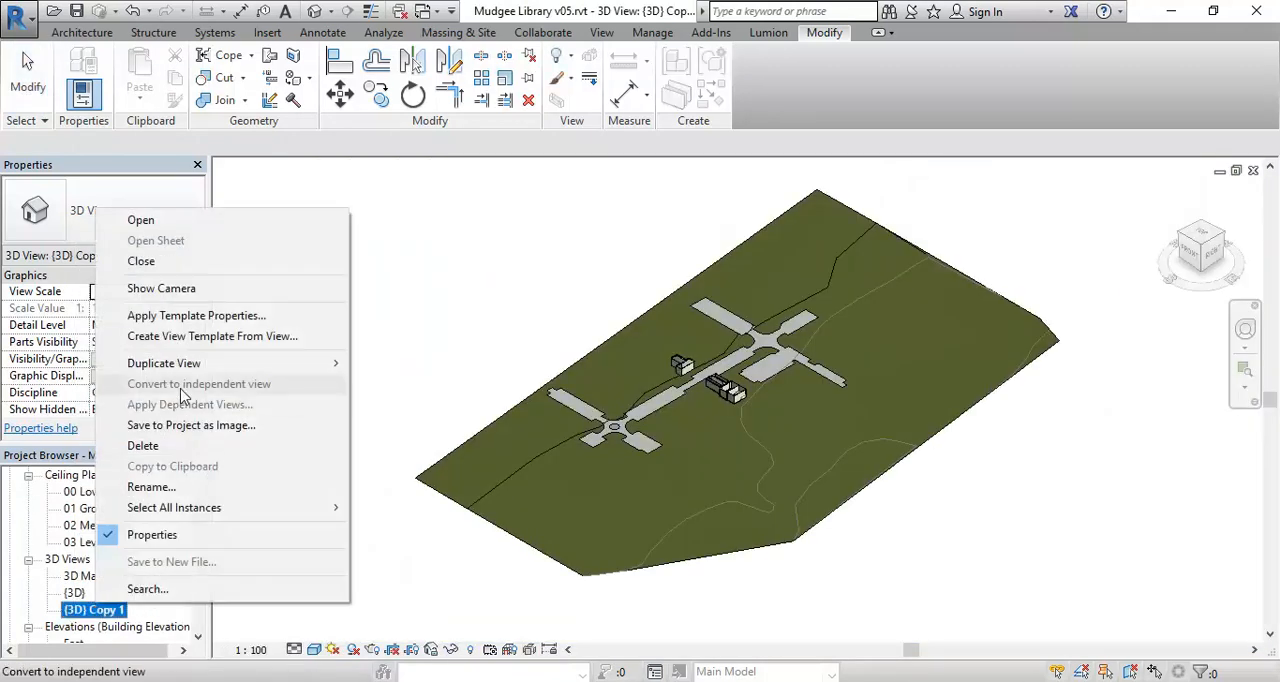
click(151, 487)
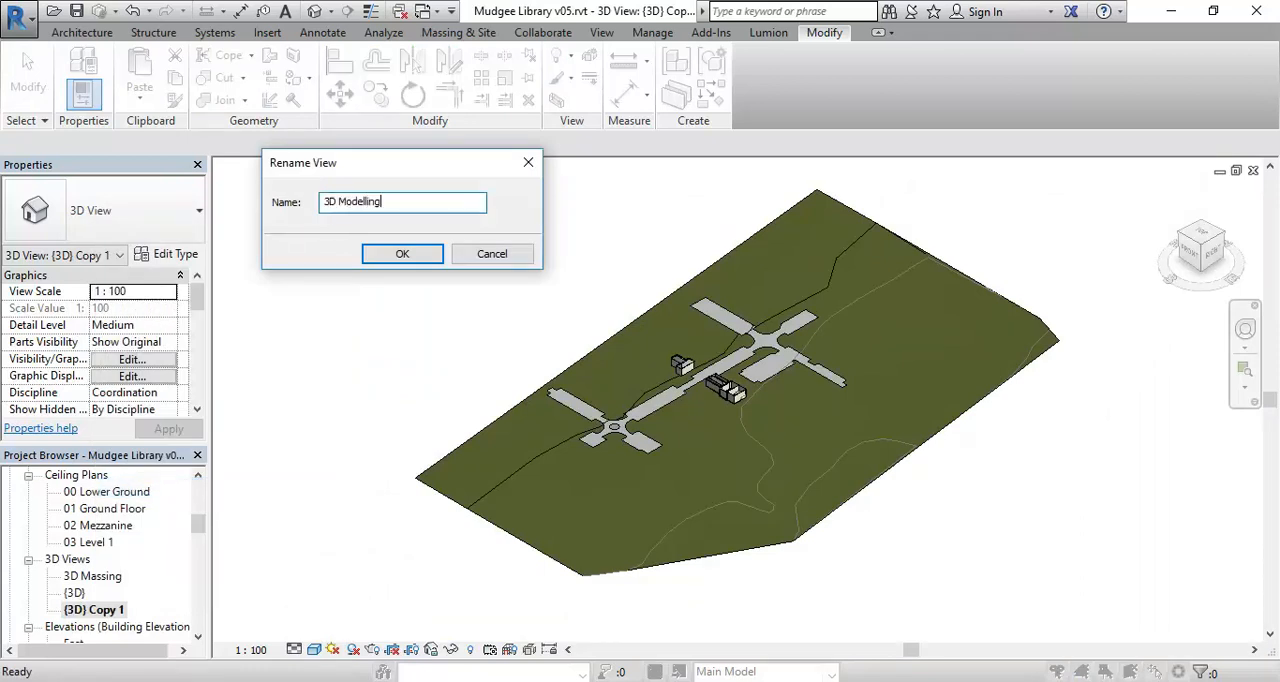
key(Return)
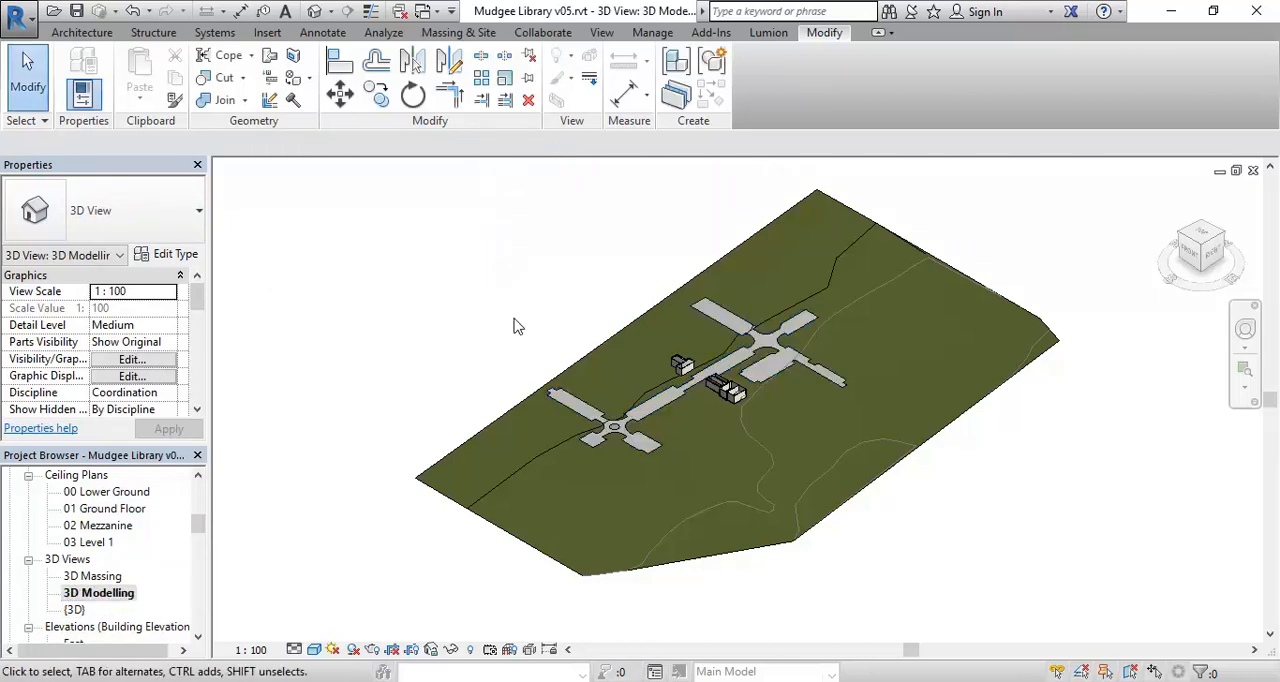
Turn on the section box for the 3D Modelling view and shrink it closely around the main library building.
scroll(185, 290, down, 3)
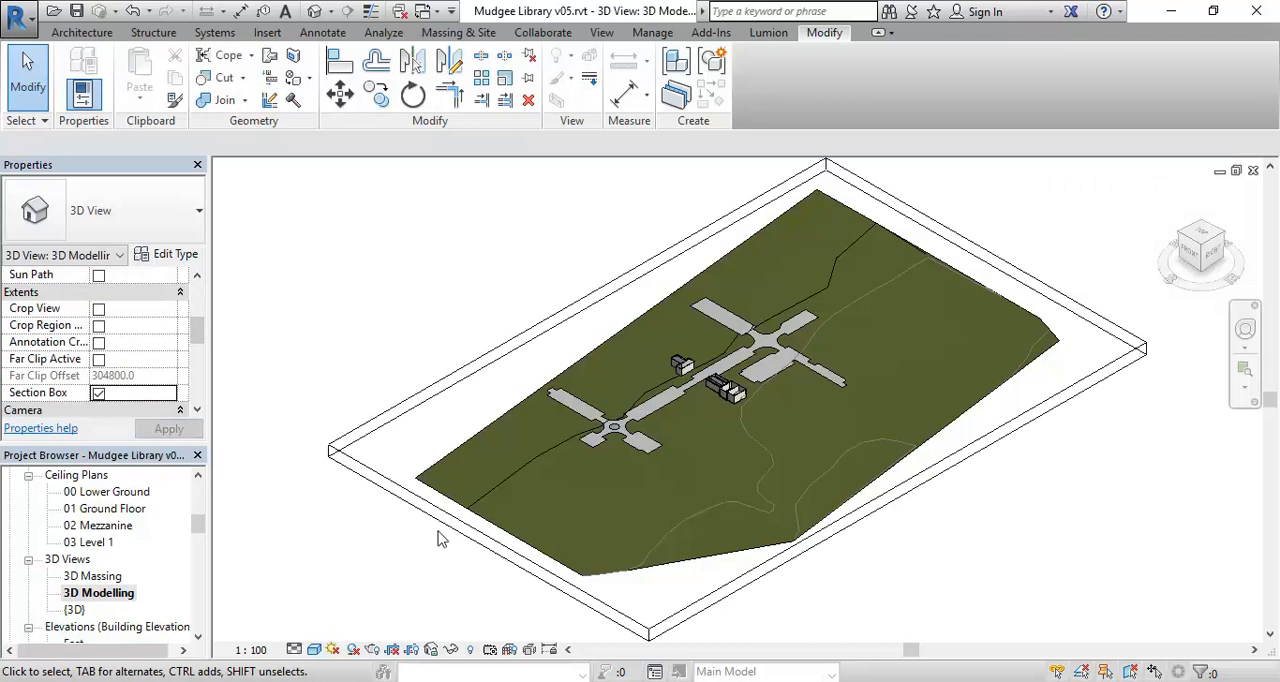
click(468, 543)
drag(489, 552, 692, 392)
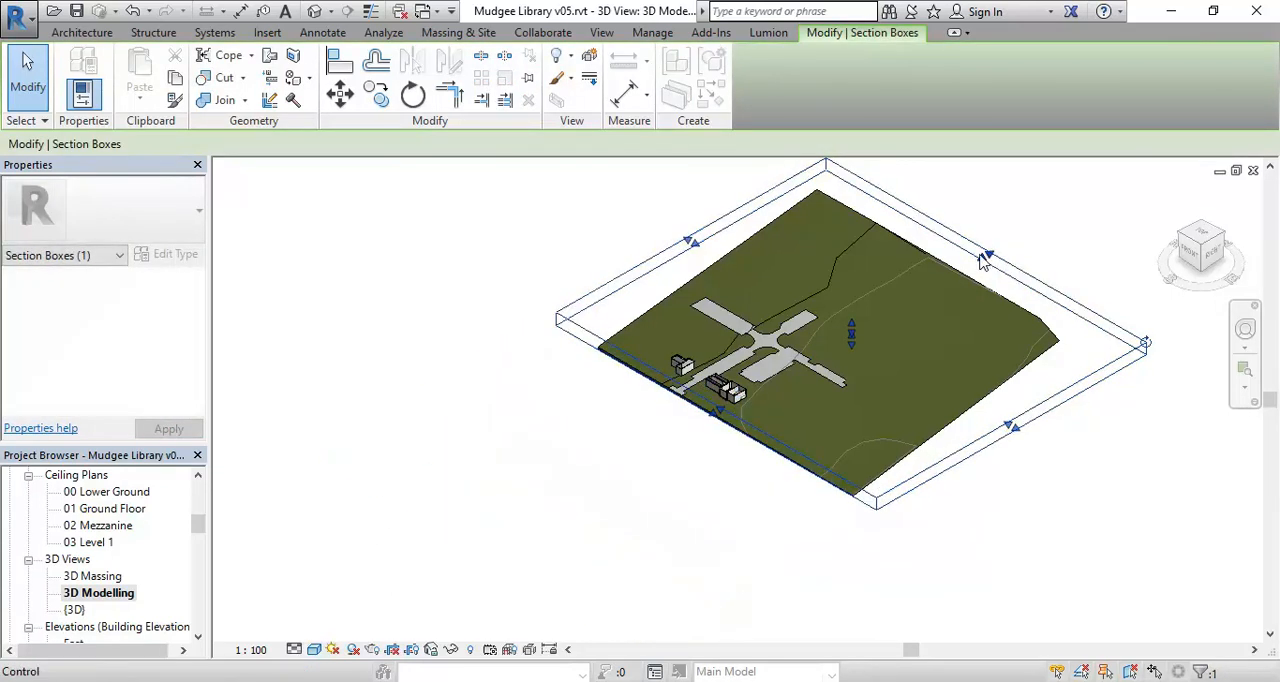
drag(775, 402, 766, 395)
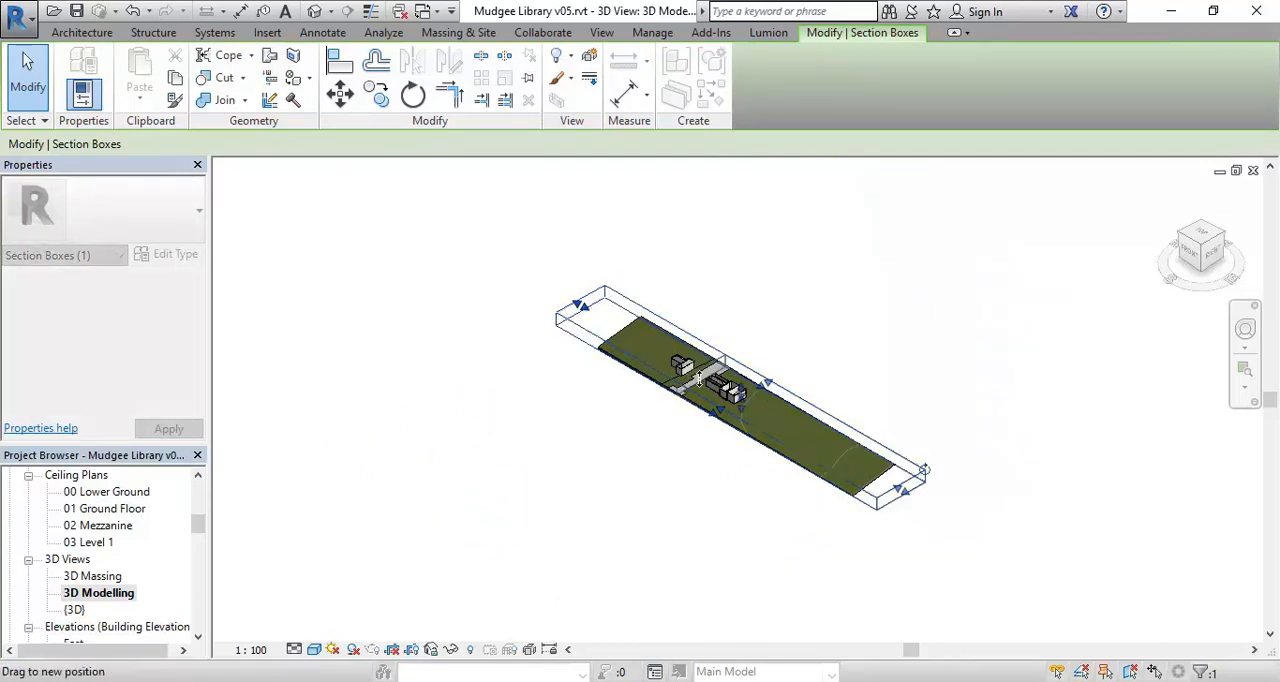
drag(708, 380, 740, 410)
scroll(720, 398, up, 6)
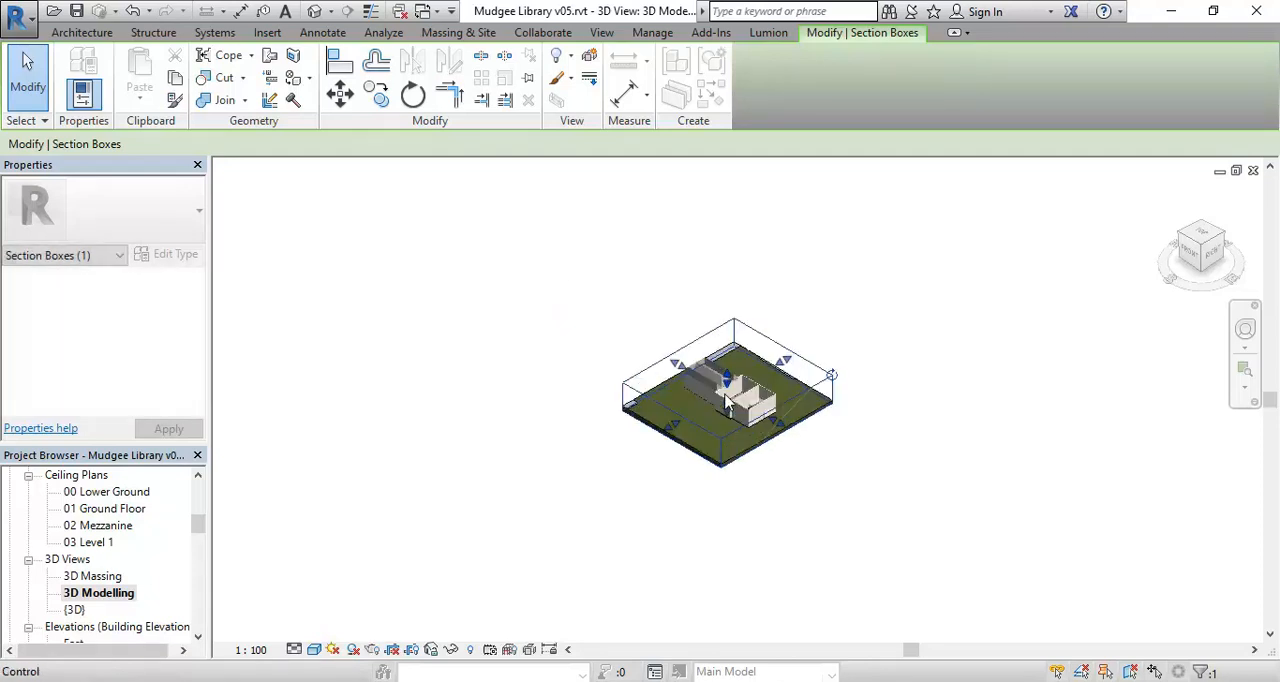
drag(640, 421, 702, 396)
drag(863, 294, 801, 330)
scroll(778, 322, up, 4)
mouse_move(714, 403)
middle_down()
mouse_move(794, 357)
mouse_move(674, 431)
mouse_move(731, 391)
middle_up()
scroll(794, 357, up, 2)
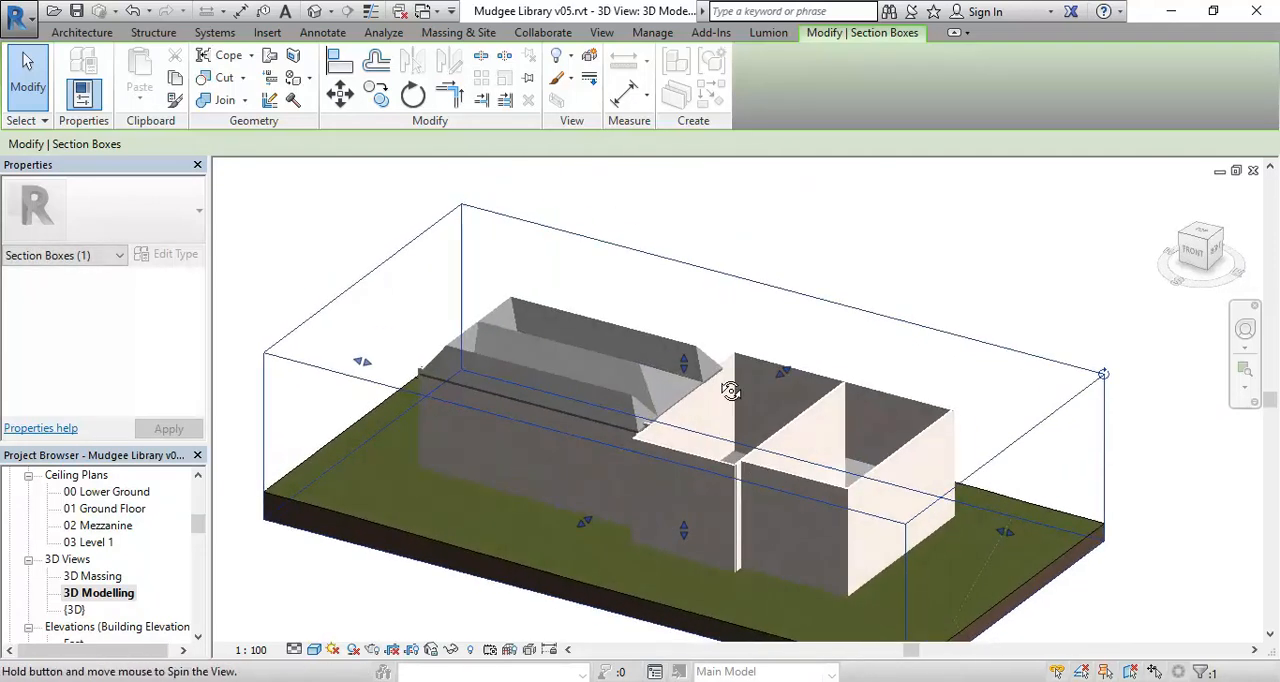
Select both roofs over the library building and hide their category in the view.
scroll(734, 380, up, 2)
scroll(606, 462, up, 3)
middle_drag(606, 462, 629, 401)
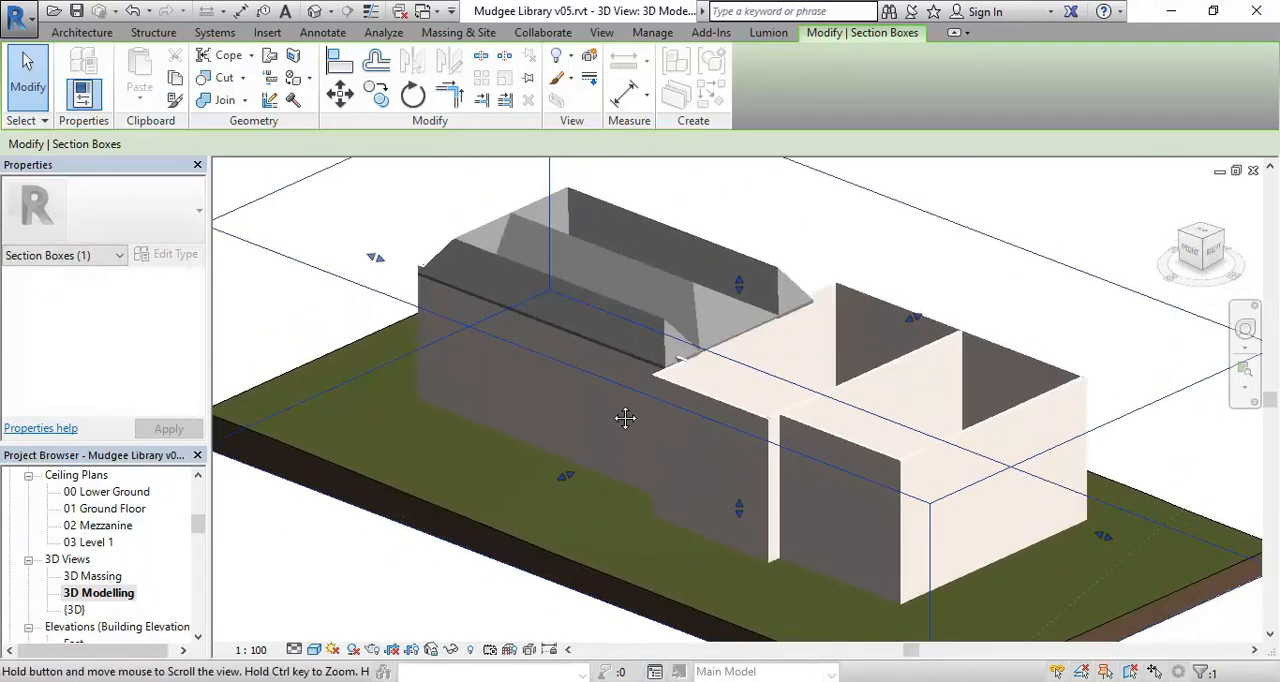
click(625, 319)
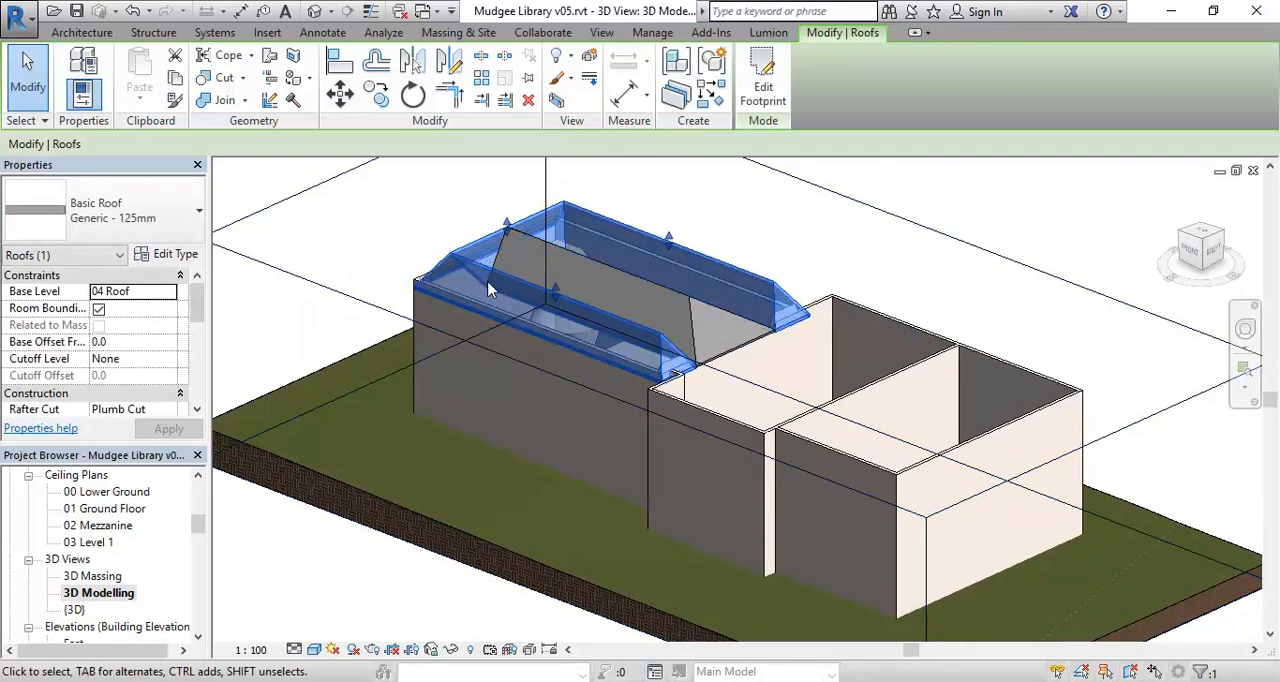
ctrl+click(692, 326)
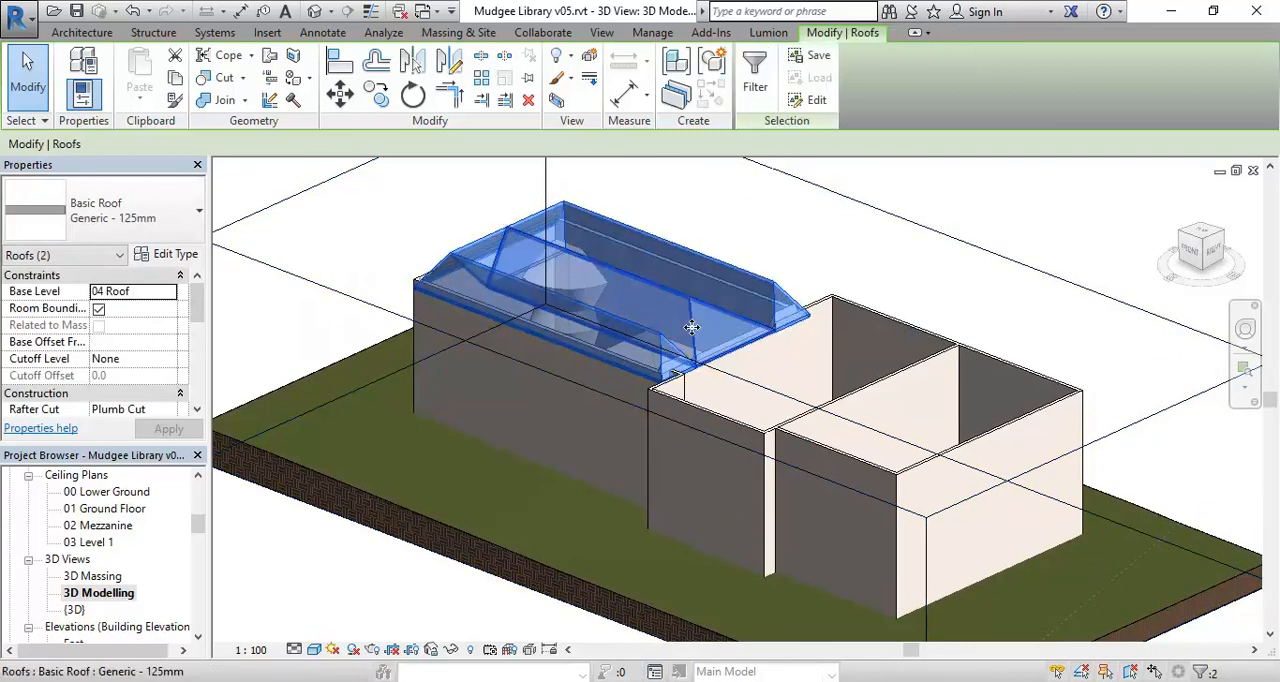
right_click(692, 326)
mouse_move(725, 360)
click(945, 355)
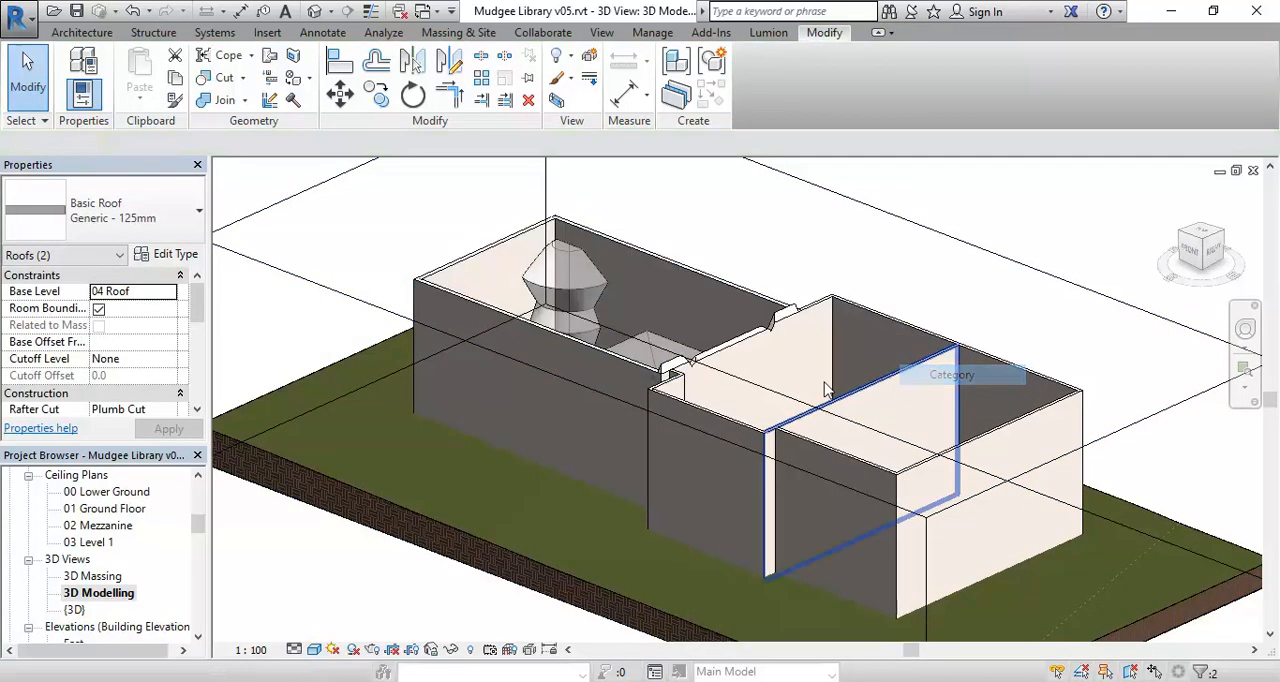
Select the four walls along the front of the building and hide those elements in the view to expose the masses inside.
middle_drag(700, 320, 743, 390)
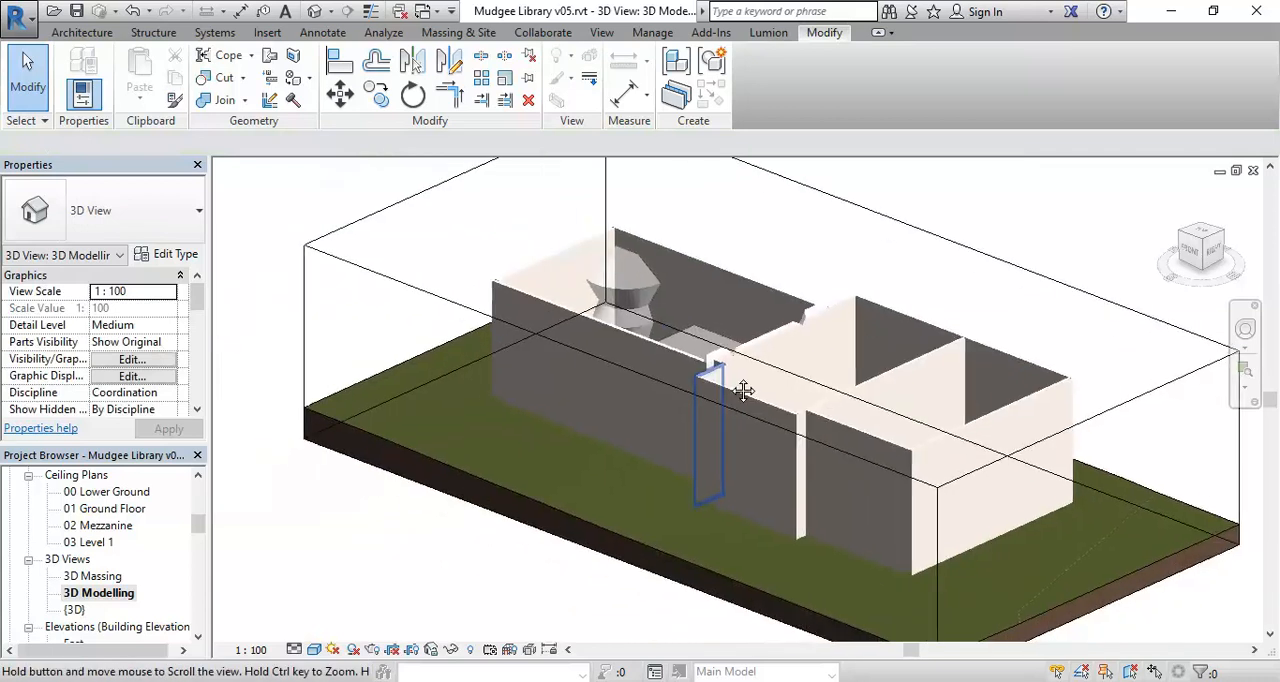
click(657, 351)
scroll(690, 362, up, 5)
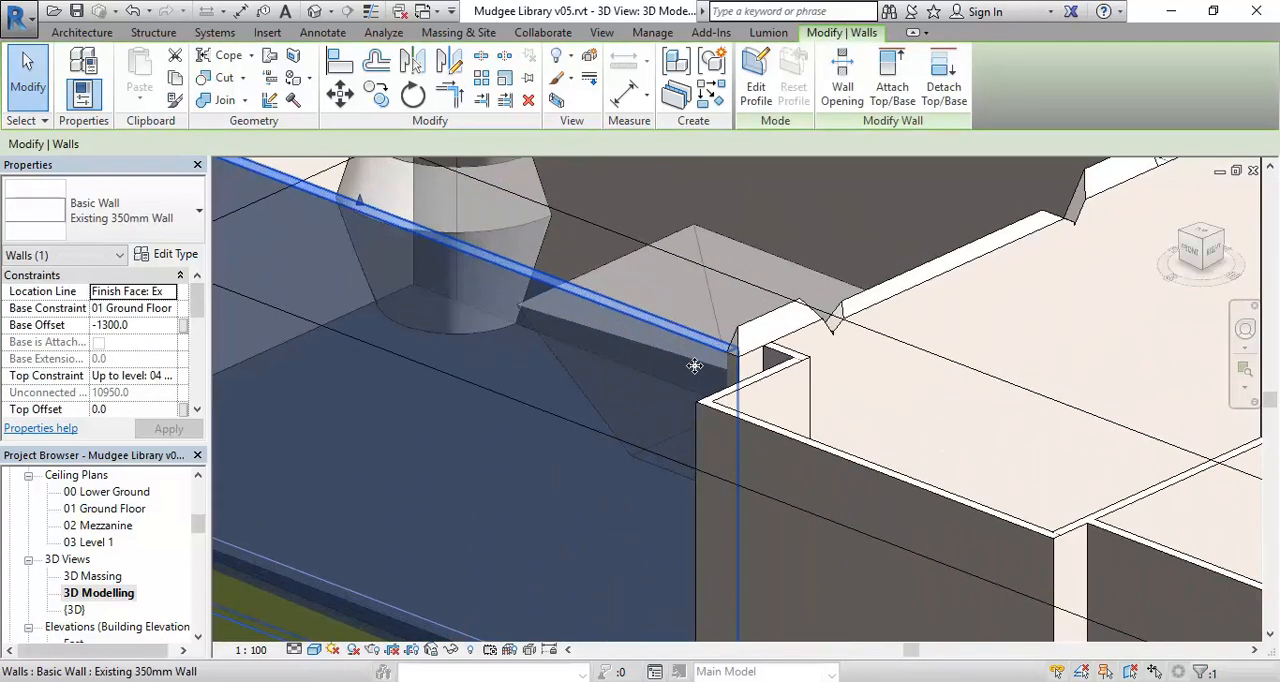
scroll(694, 366, down, 5)
scroll(712, 368, up, 5)
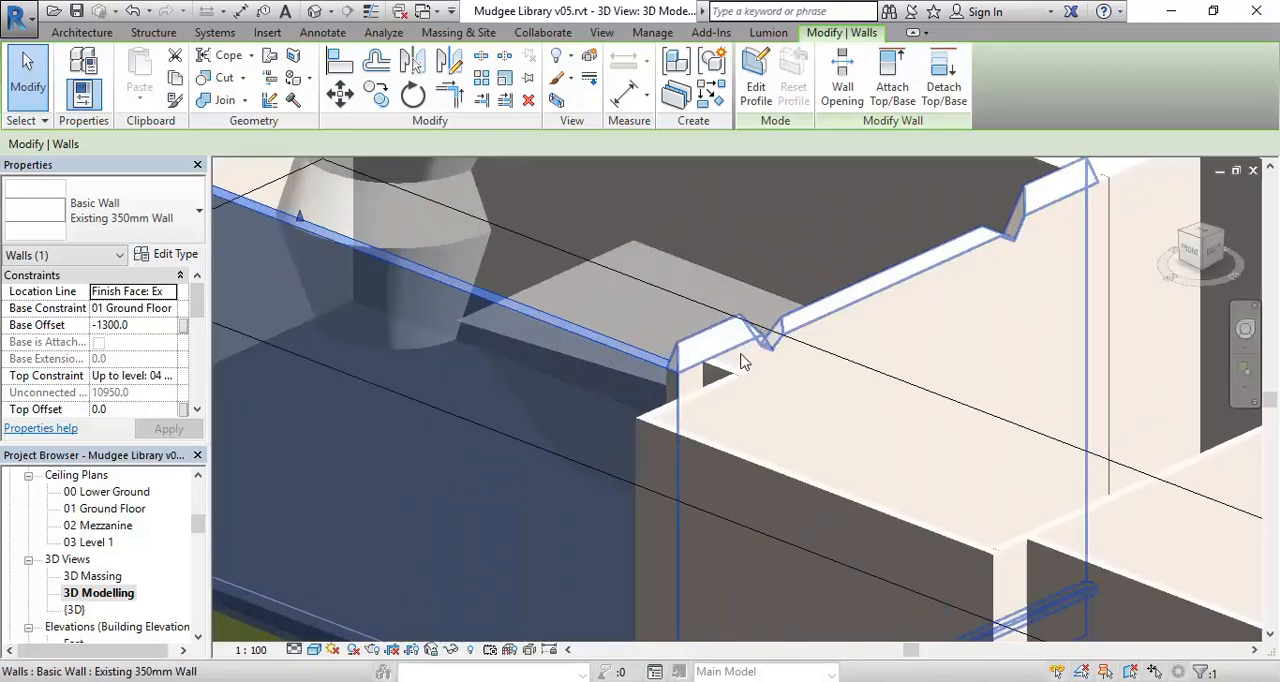
ctrl+click(720, 365)
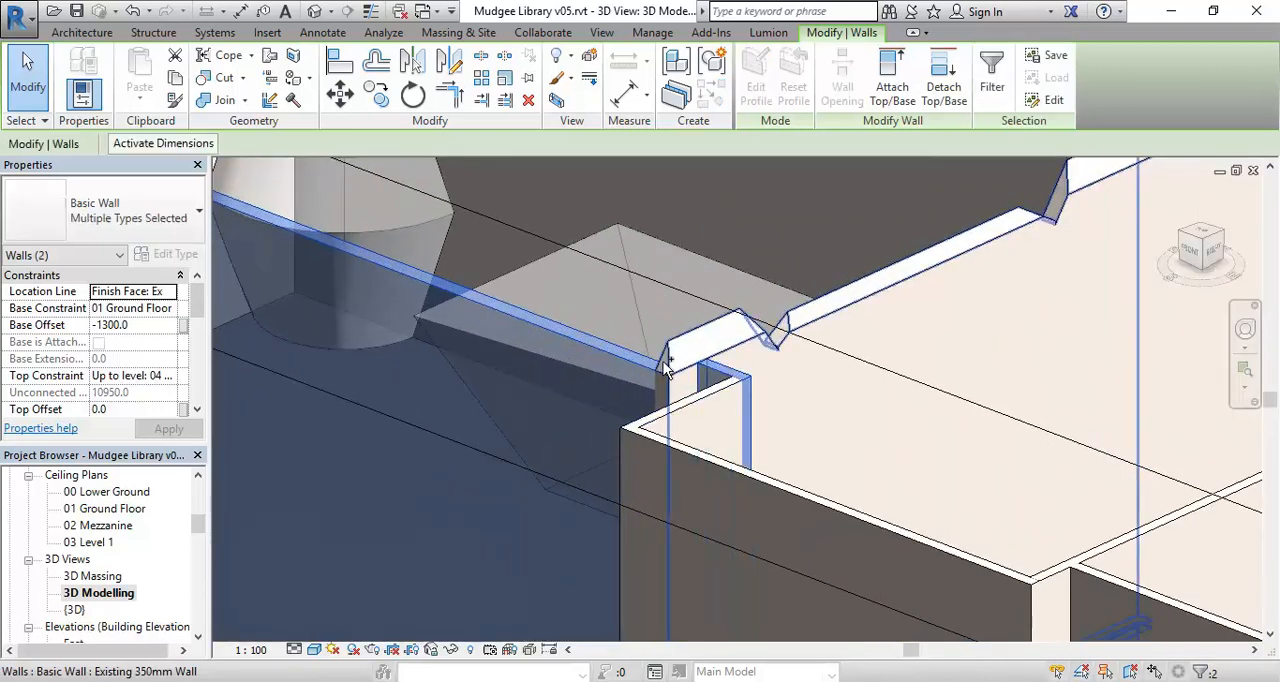
ctrl+click(674, 406)
ctrl+click(680, 450)
scroll(682, 424, down, 3)
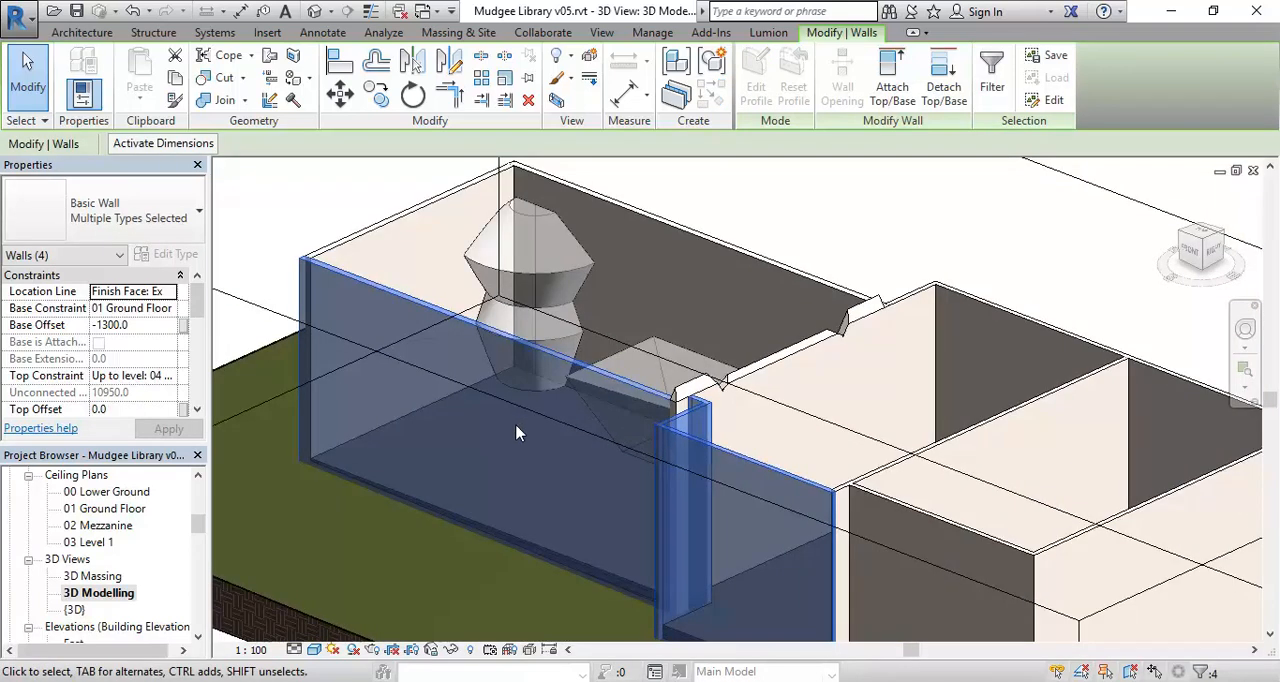
right_click(482, 490)
mouse_move(572, 165)
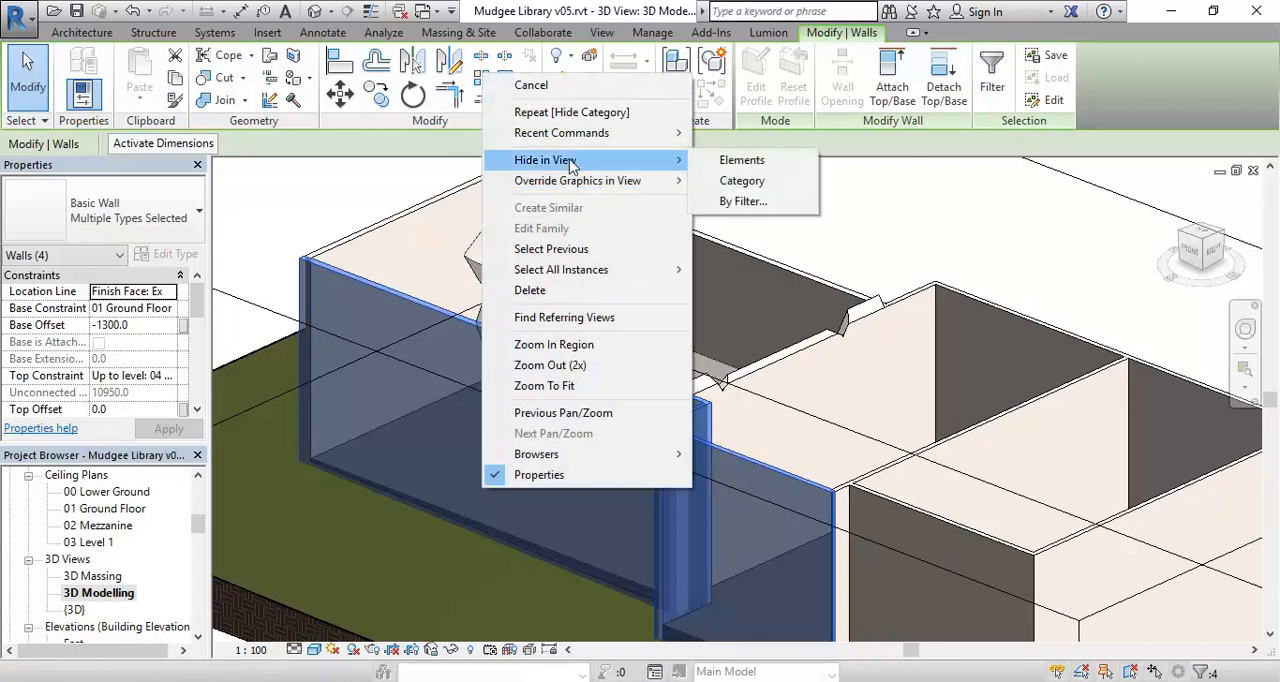
click(742, 160)
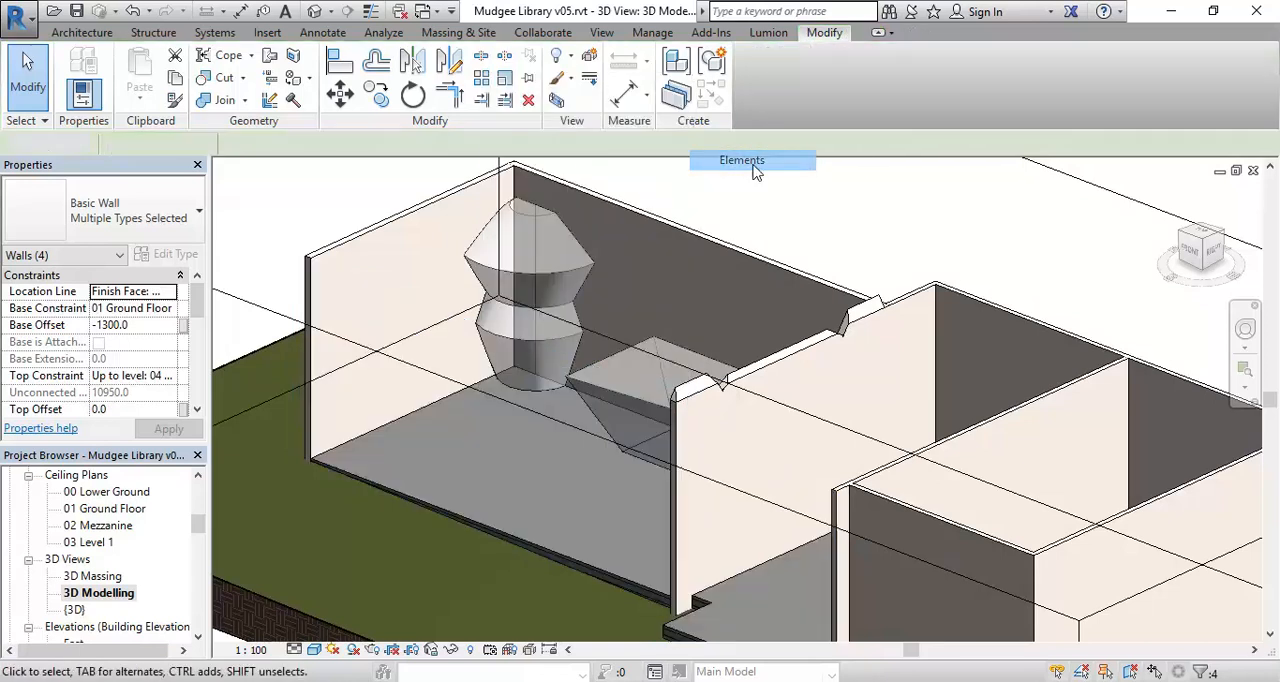
Hide the section box outline in the view.
scroll(628, 489, up, 3)
middle_drag(579, 557, 667, 526)
middle_drag(650, 483, 609, 525)
scroll(599, 515, down, 3)
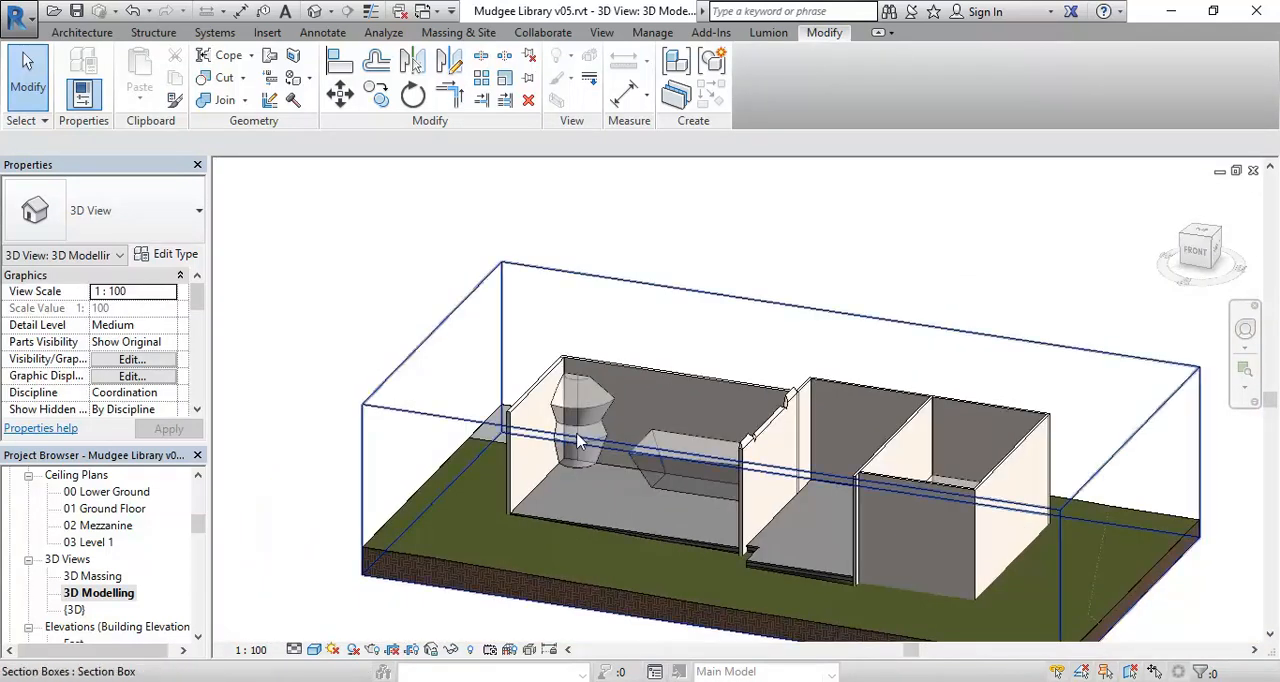
scroll(585, 430, up, 3)
scroll(617, 354, down, 4)
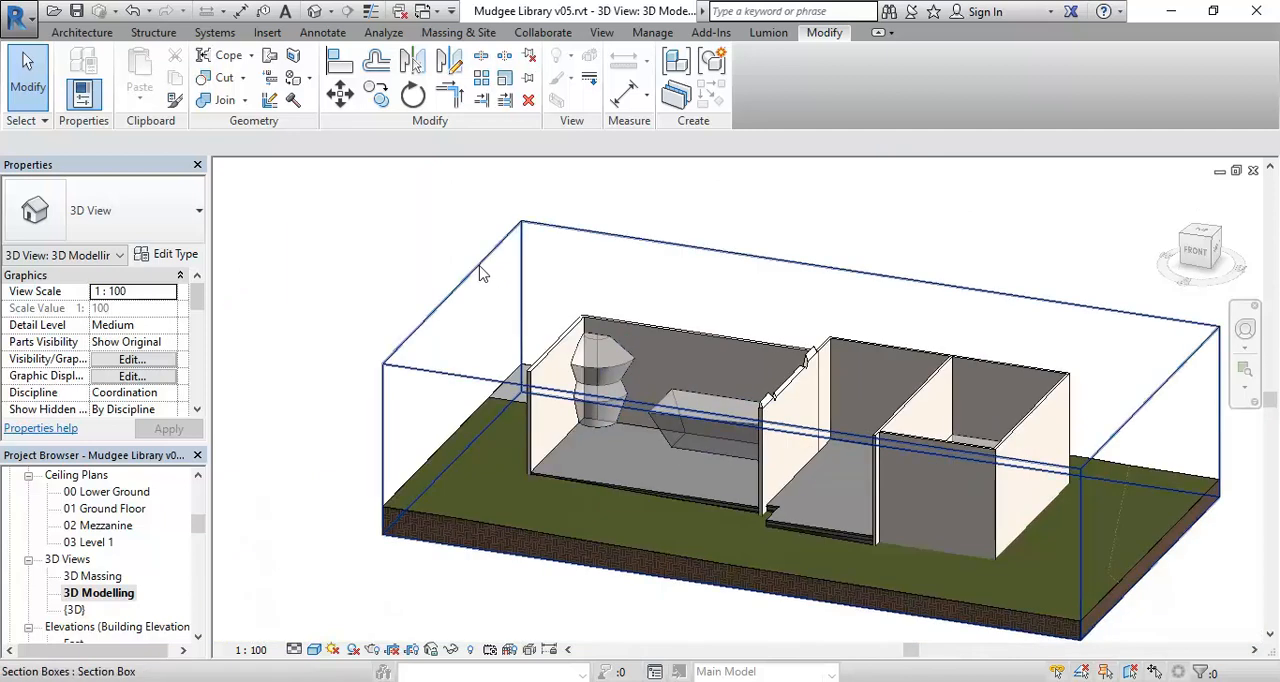
click(480, 275)
right_click(480, 275)
mouse_move(543, 354)
click(748, 351)
Place Existing 250mm walls by face on the two opposite end faces of the tapered box mass.
scroll(630, 411, up, 3)
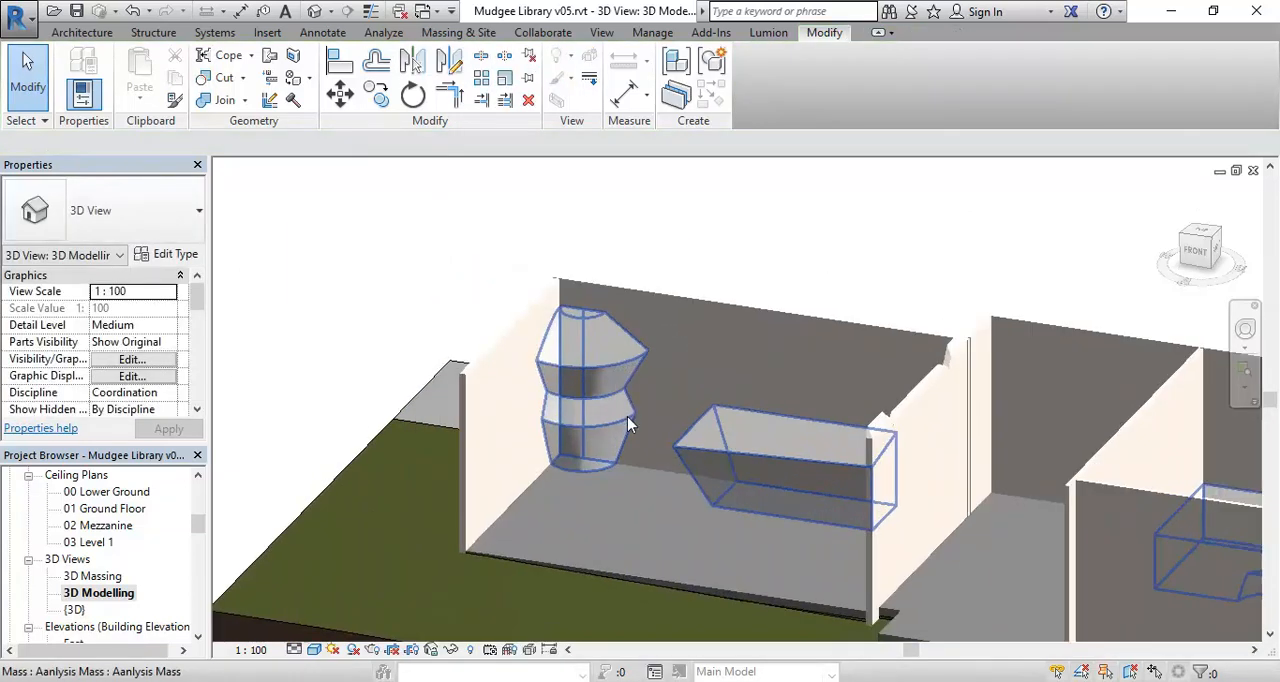
scroll(627, 420, up, 2)
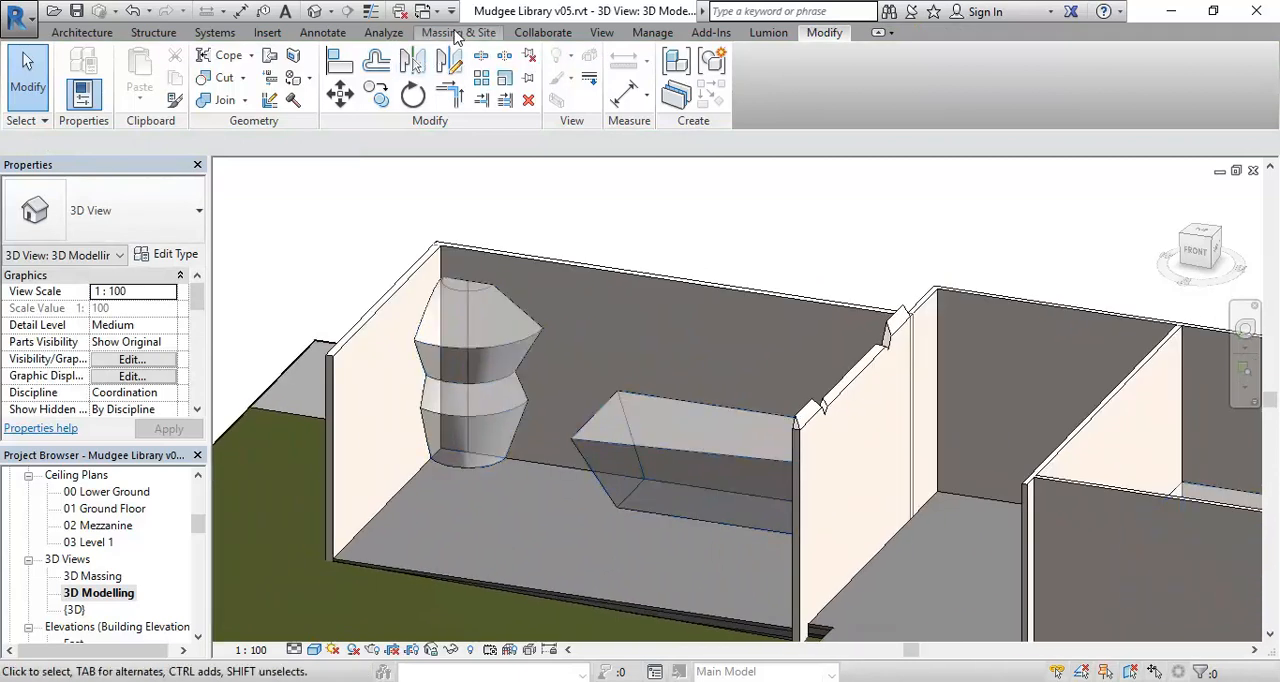
click(456, 33)
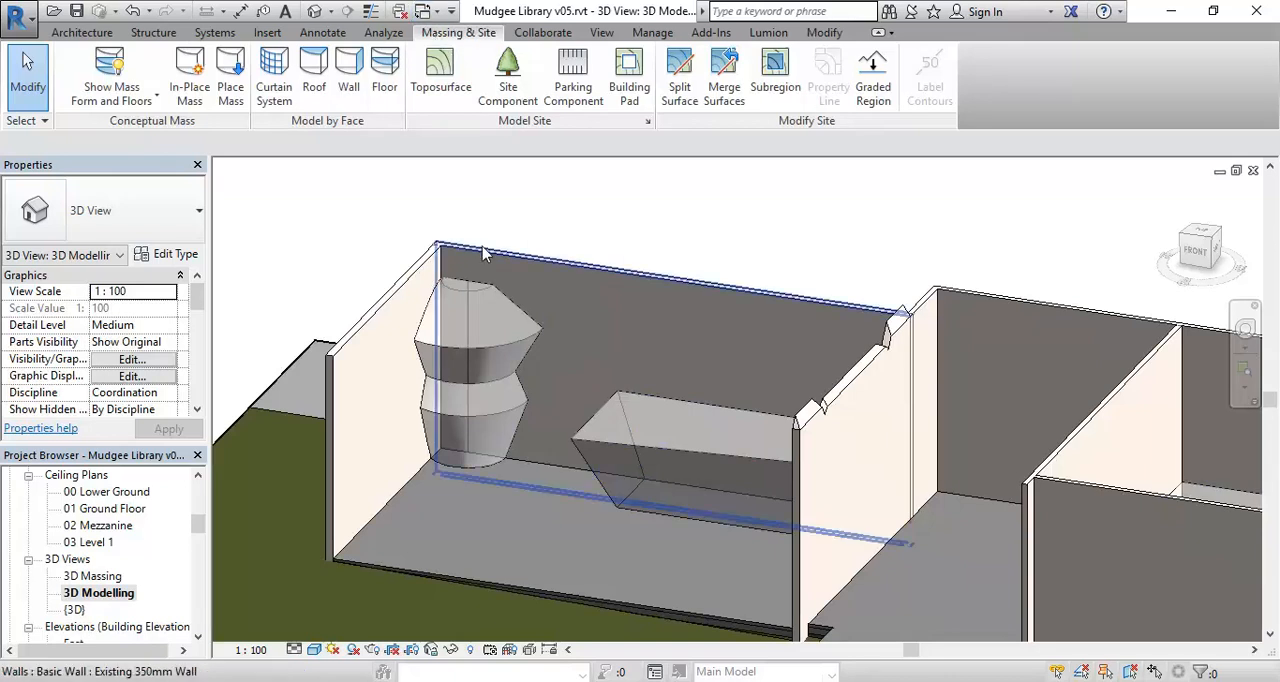
scroll(450, 295, up, 3)
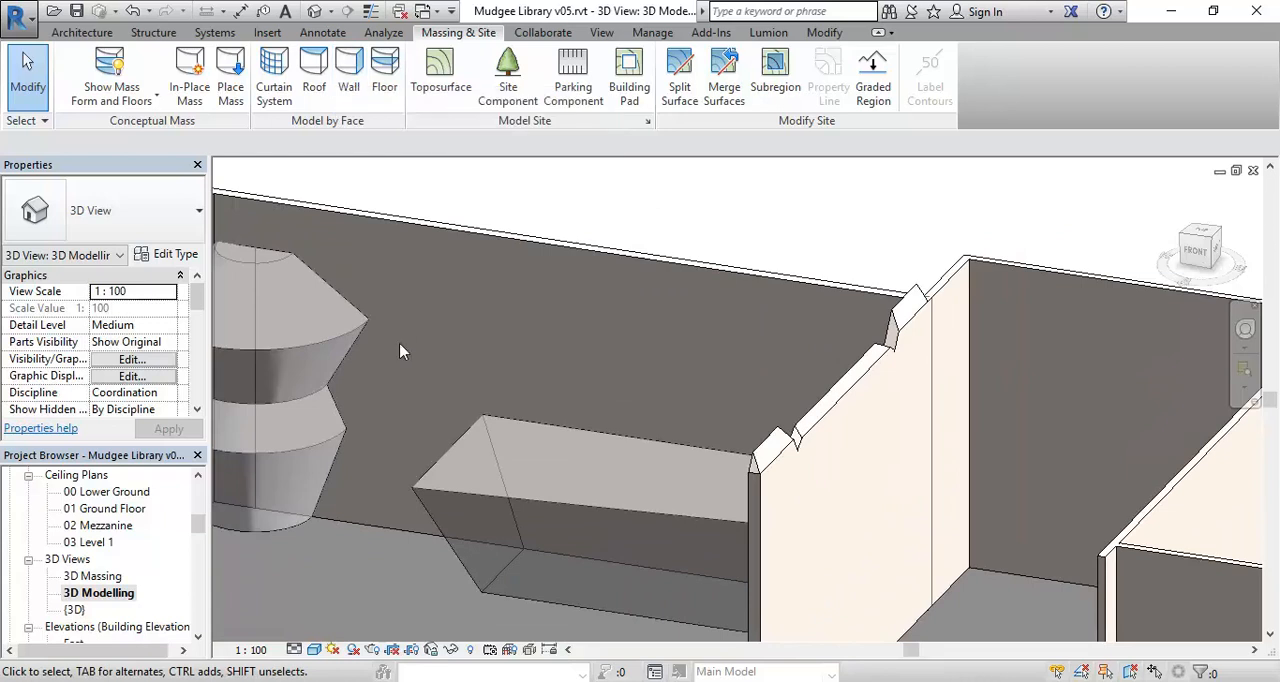
click(347, 79)
scroll(441, 498, down, 1)
middle_drag(441, 498, 615, 340)
scroll(554, 480, up, 4)
scroll(598, 459, up, 1)
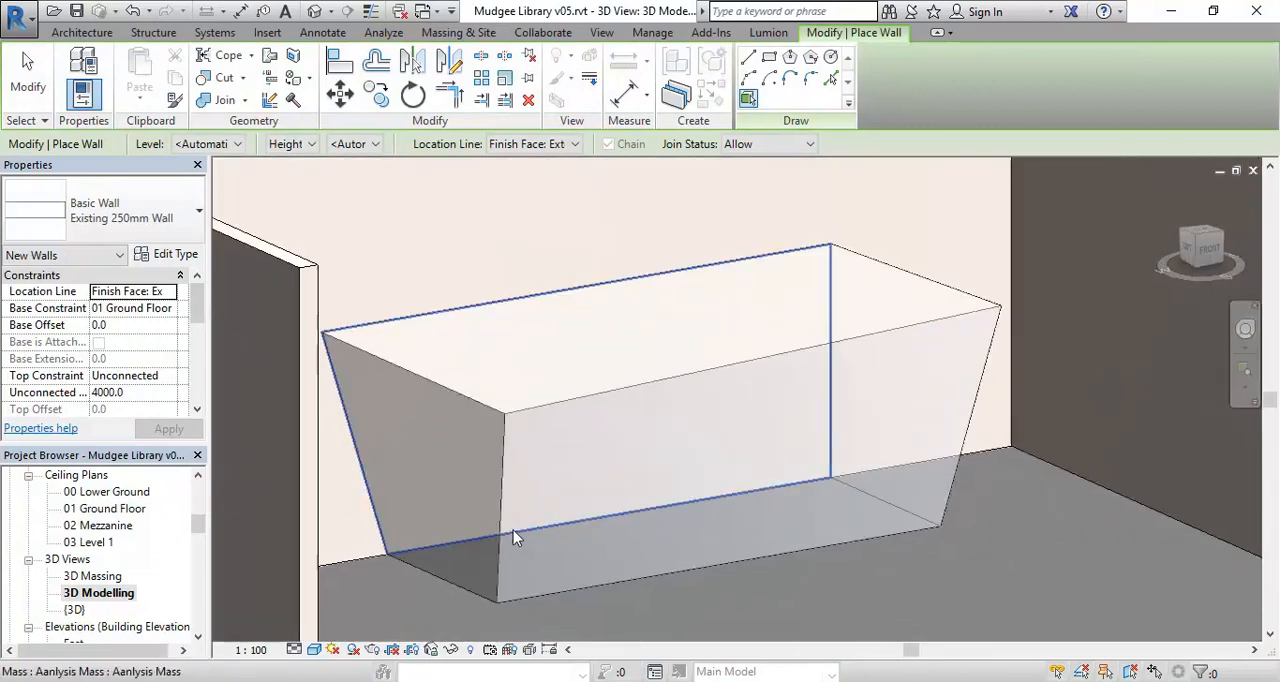
click(452, 590)
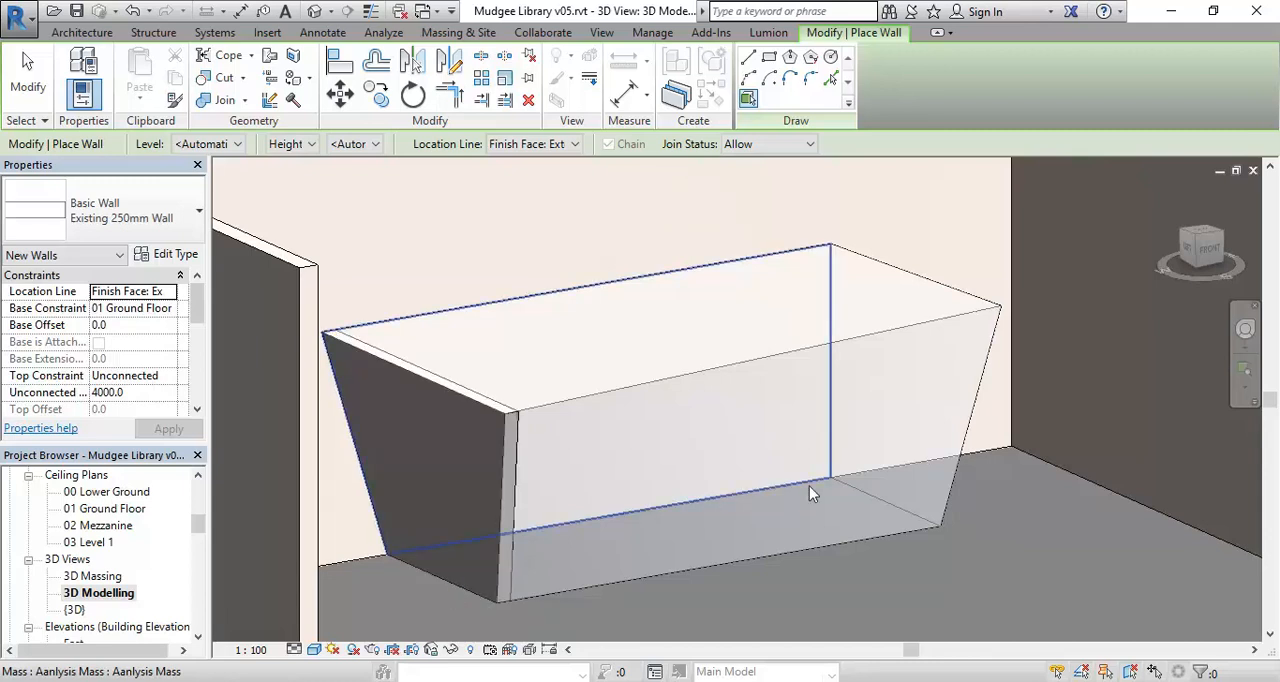
shift+middle_drag(900, 514, 418, 528)
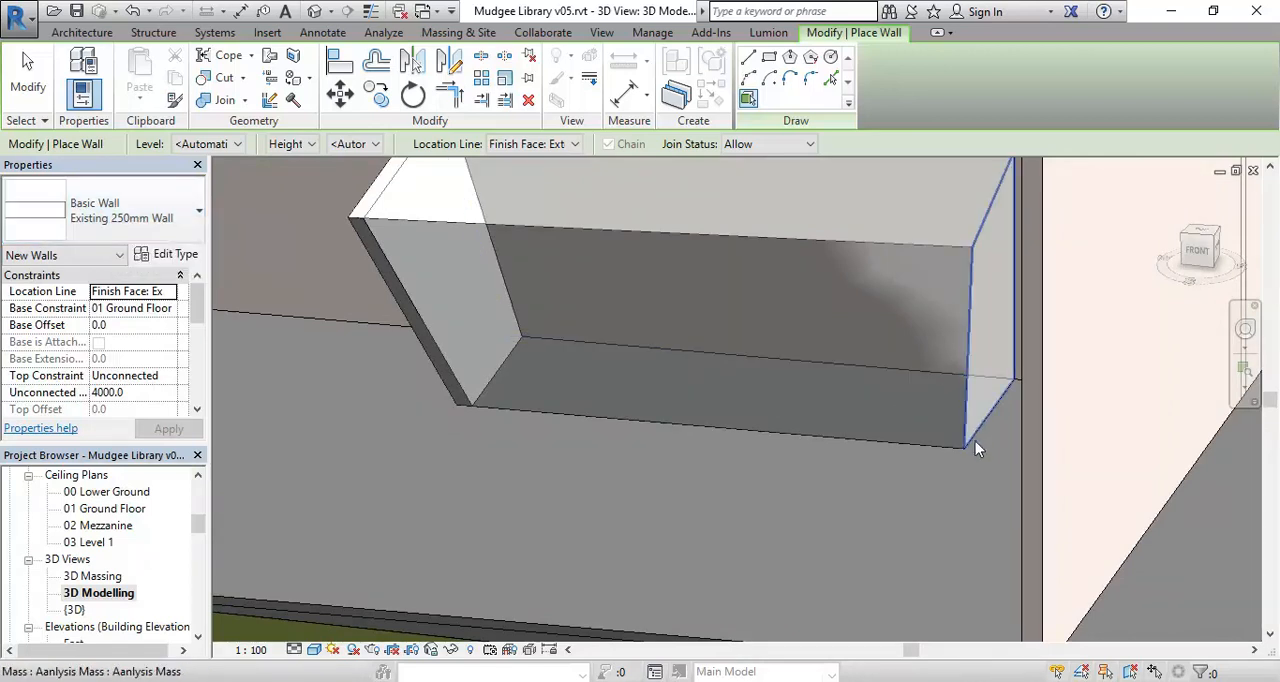
middle_drag(676, 442, 700, 455)
Try to place a Storefront wall by face on the long sloping front face of the tapered mass.
click(112, 214)
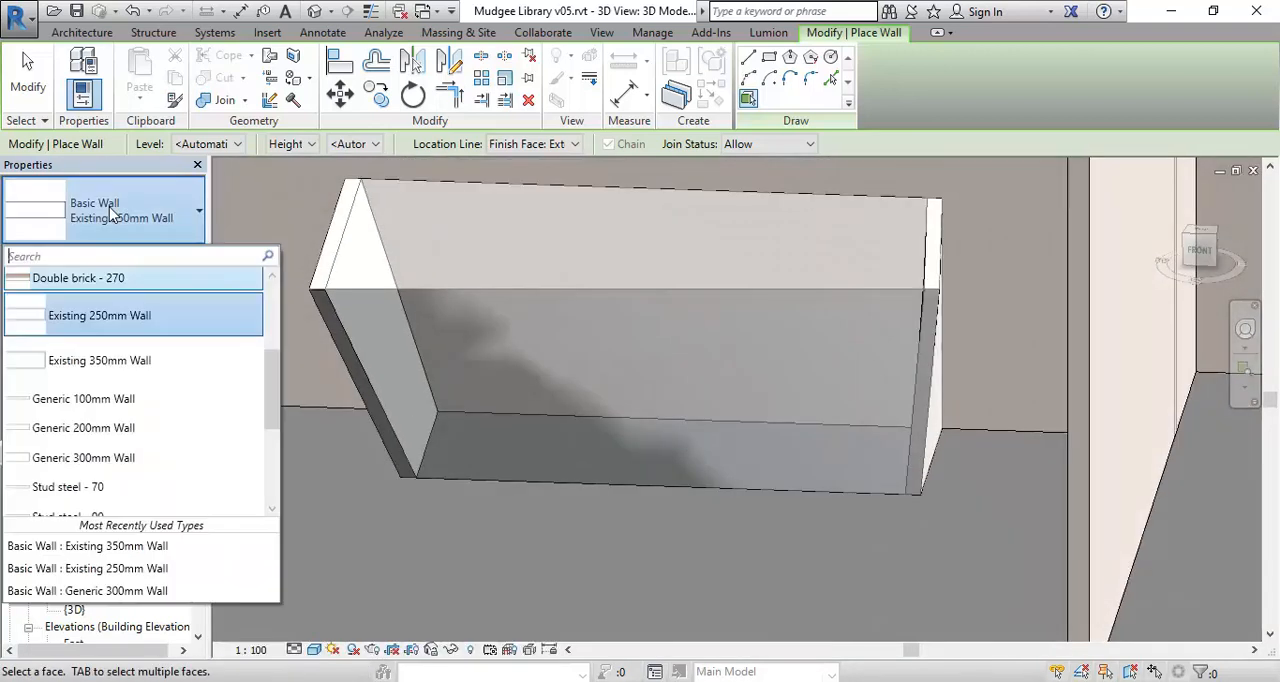
drag(273, 370, 276, 463)
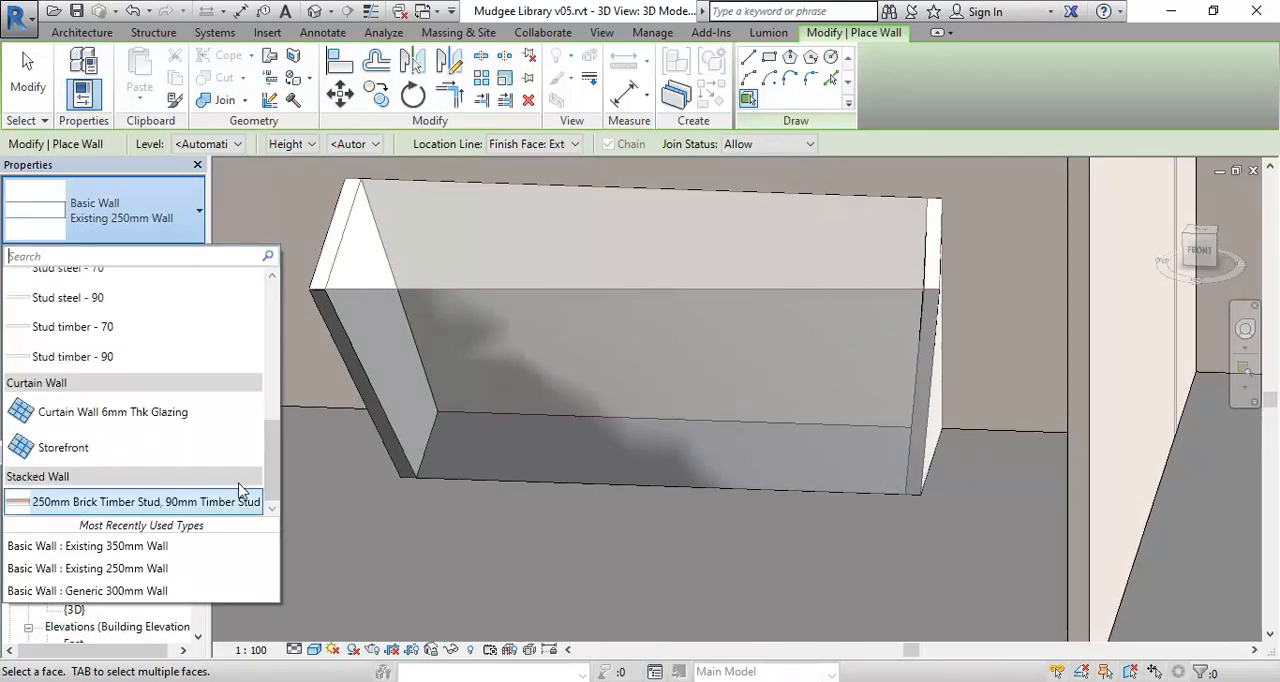
click(80, 447)
click(513, 490)
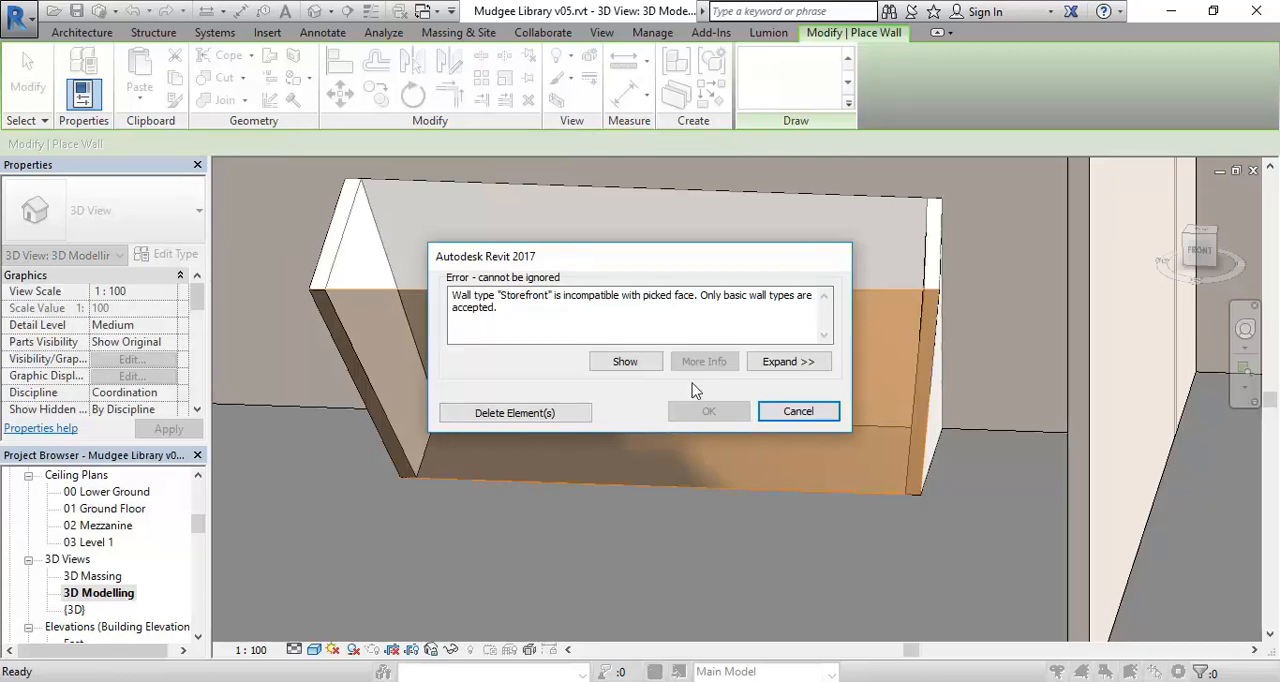
click(815, 414)
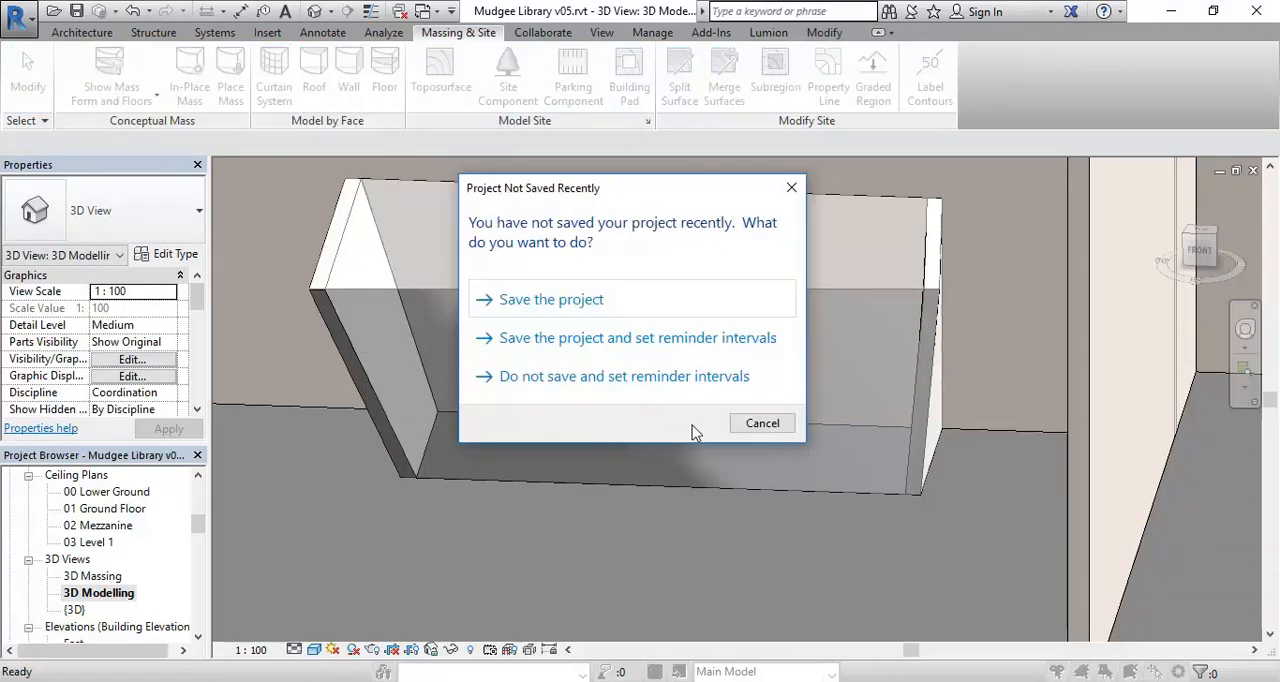
Dismiss the save reminder and create a 1500 x 3000mm curtain system on the tapered mass's long front face.
click(750, 423)
click(549, 302)
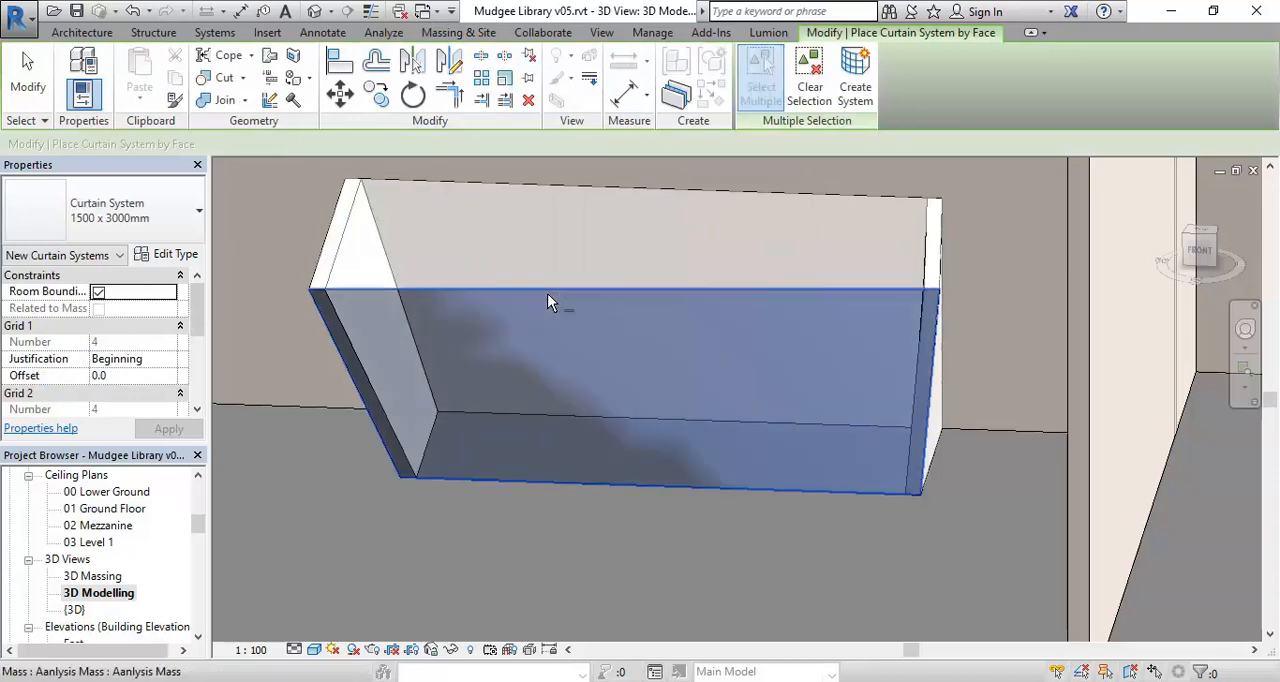
click(858, 93)
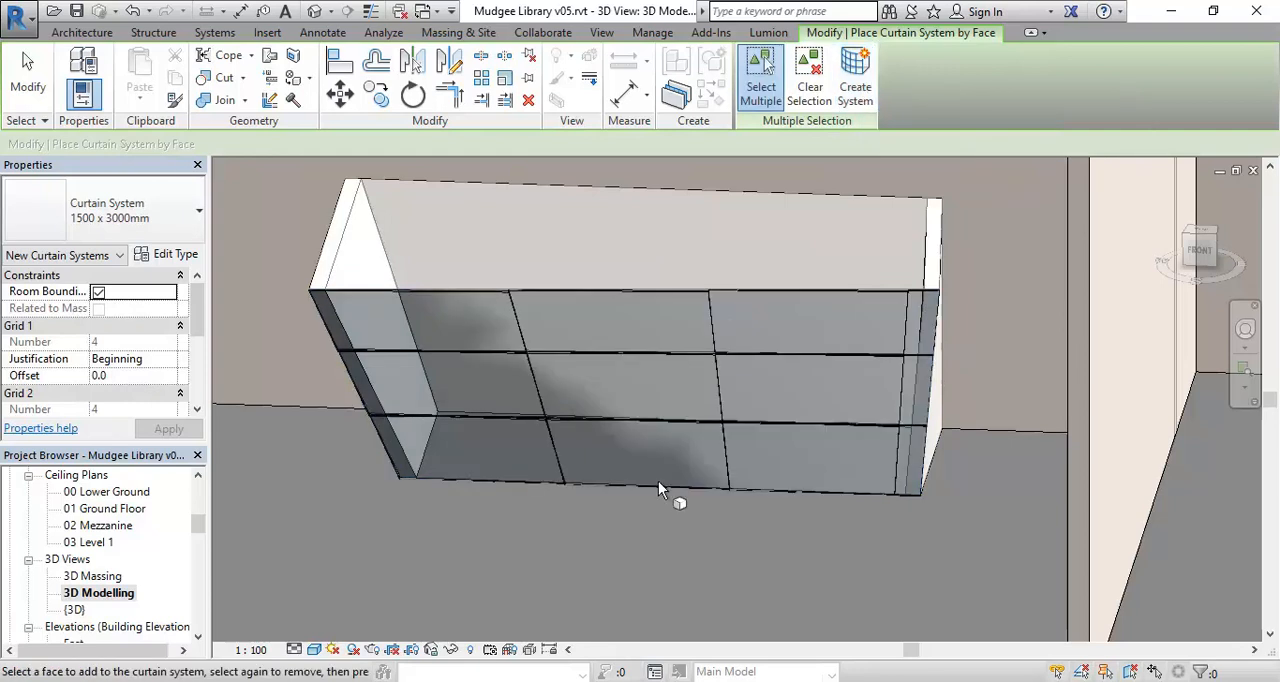
End the placement of the curtain system by face.
right_click(579, 280)
click(600, 291)
right_click(600, 291)
click(625, 310)
right_click(538, 232)
click(573, 243)
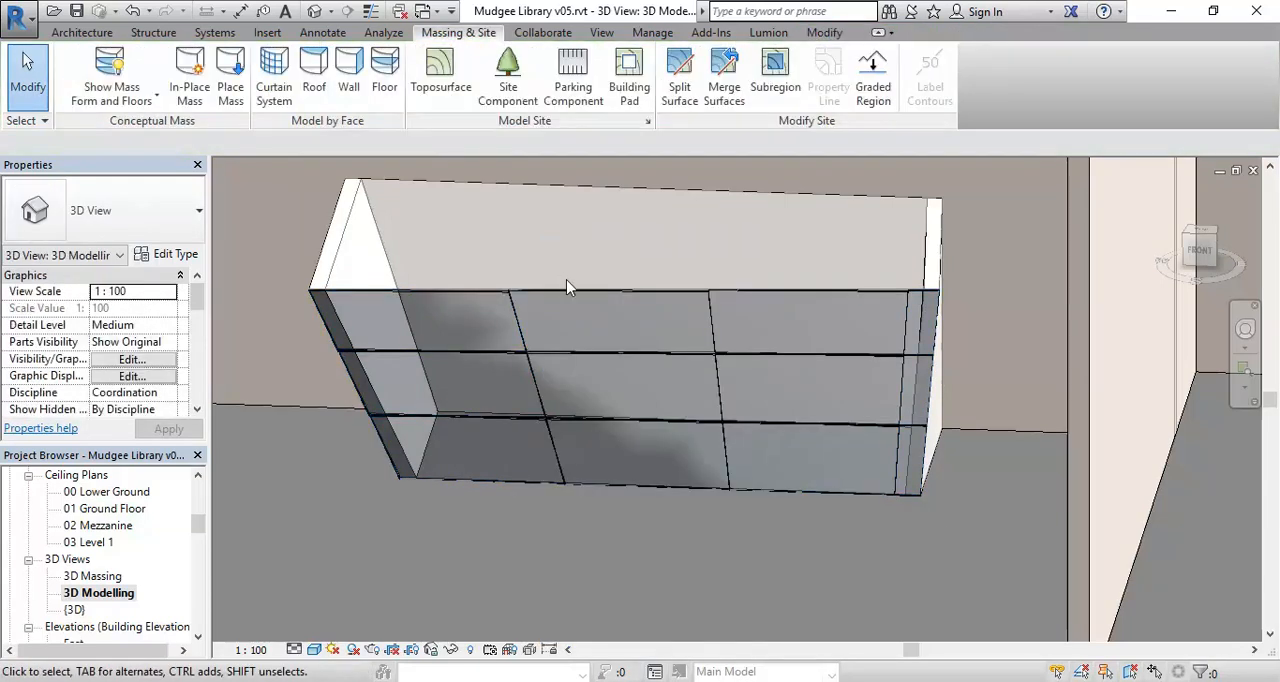
Set the interior mullions of Grid 1 and Grid 2 to Circular Mullion : 50mm Radius for the 1500 x 3000mm curtain system type.
key(Tab)
click(463, 300)
key(Escape)
key(Tab)
key(Tab)
key(Tab)
key(Tab)
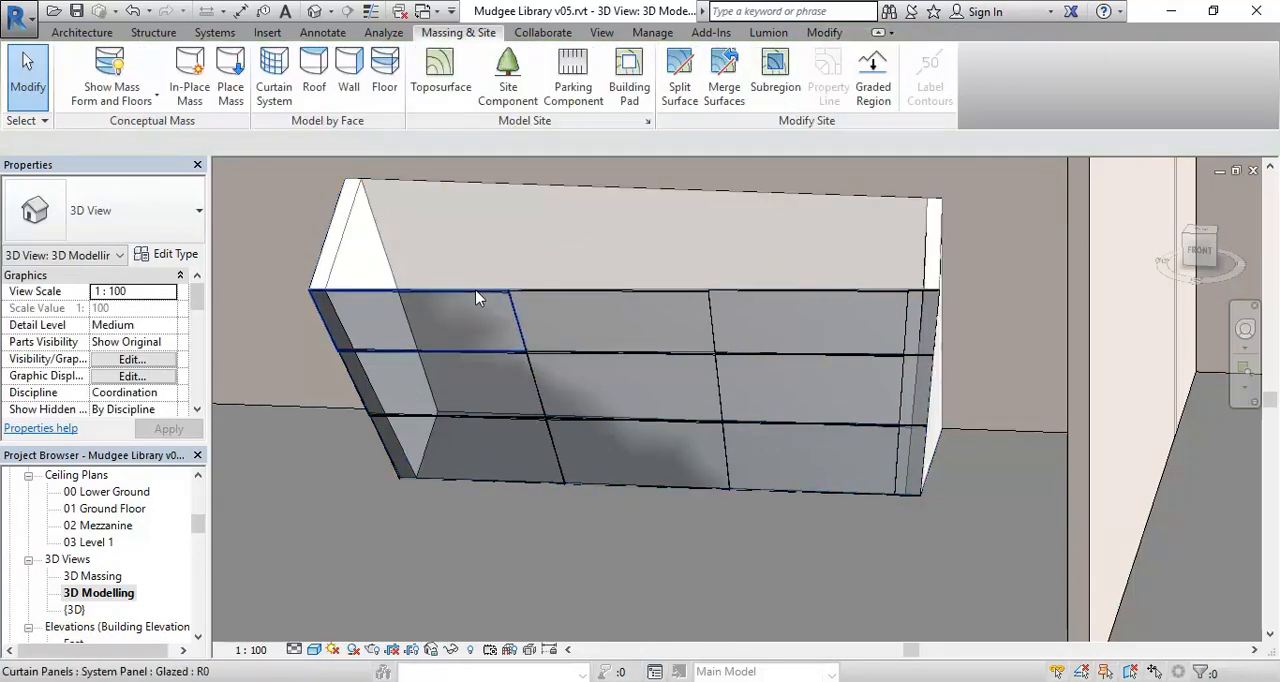
click(477, 298)
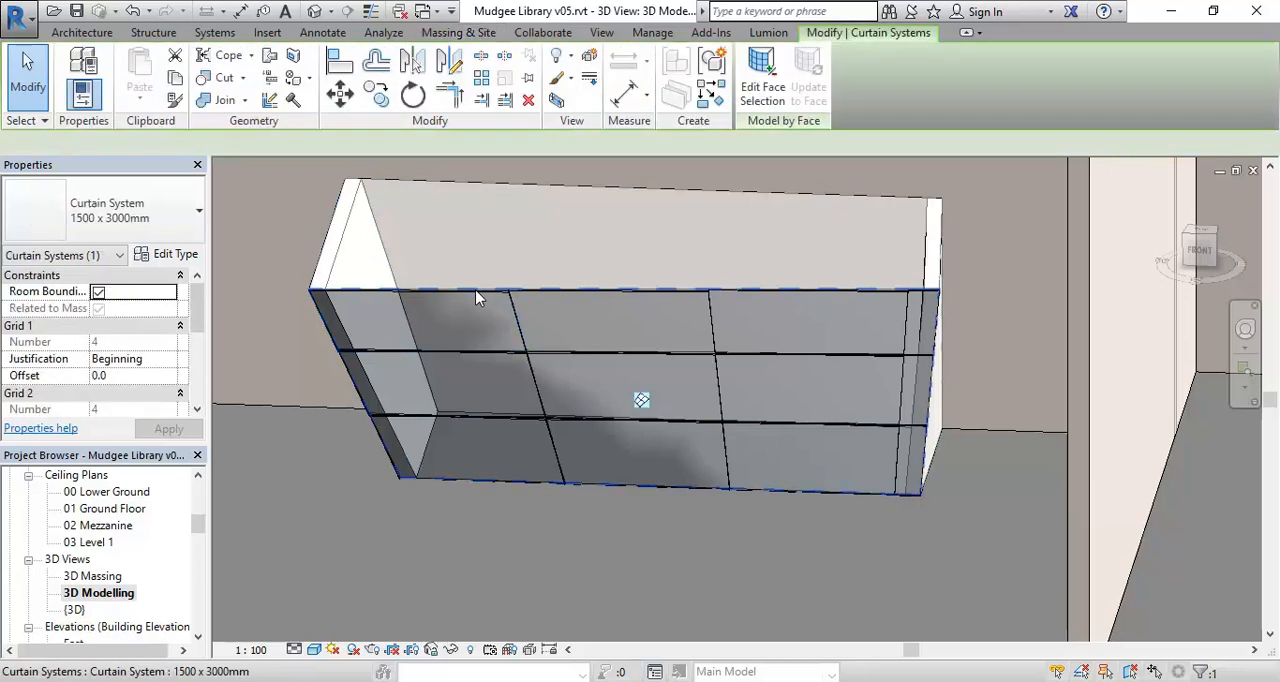
click(180, 254)
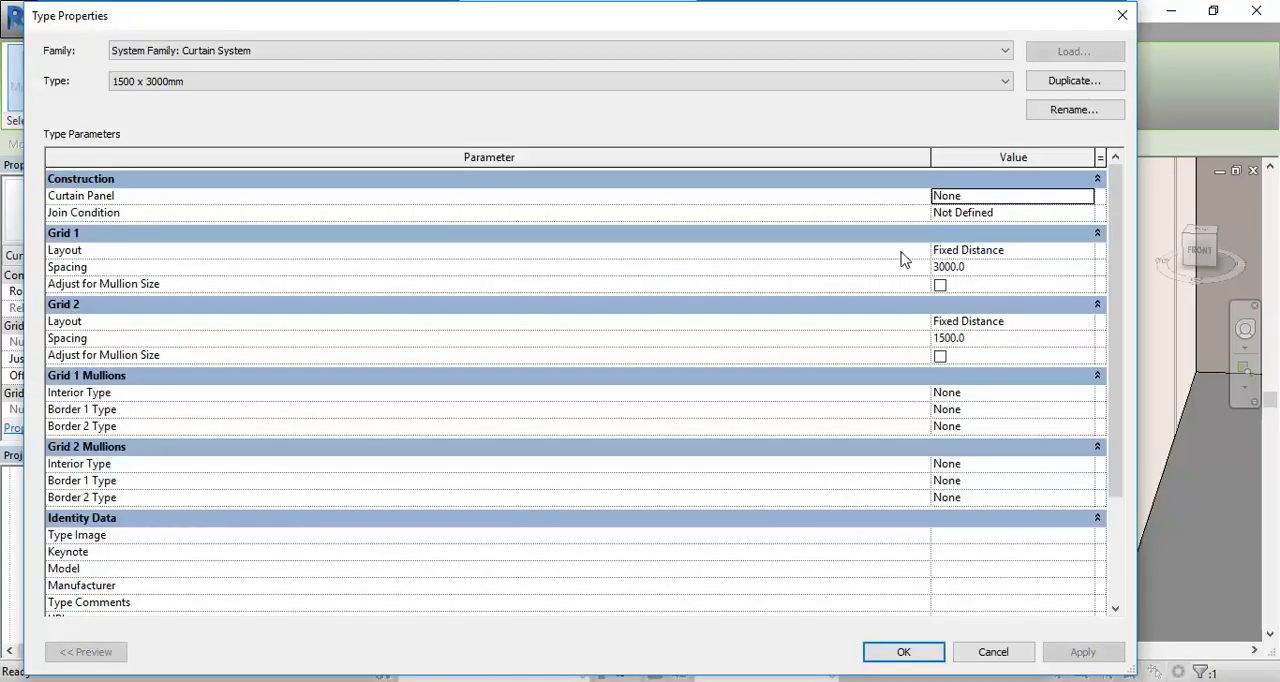
click(1089, 395)
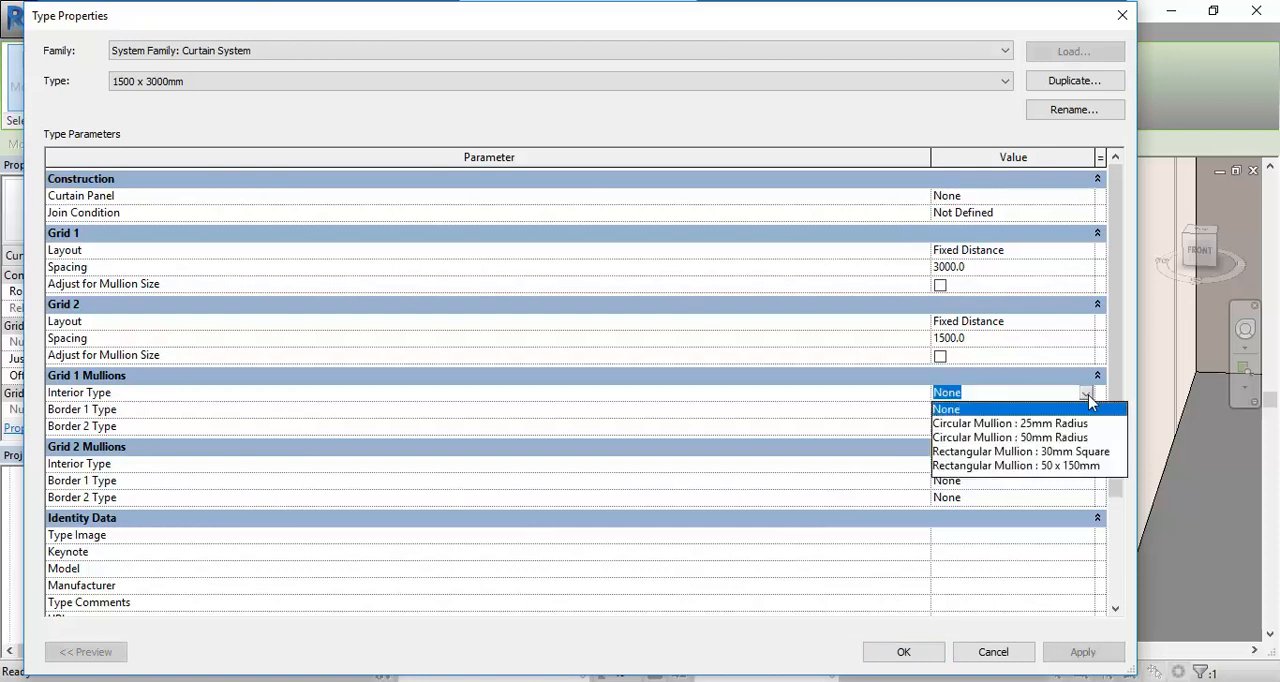
click(1001, 438)
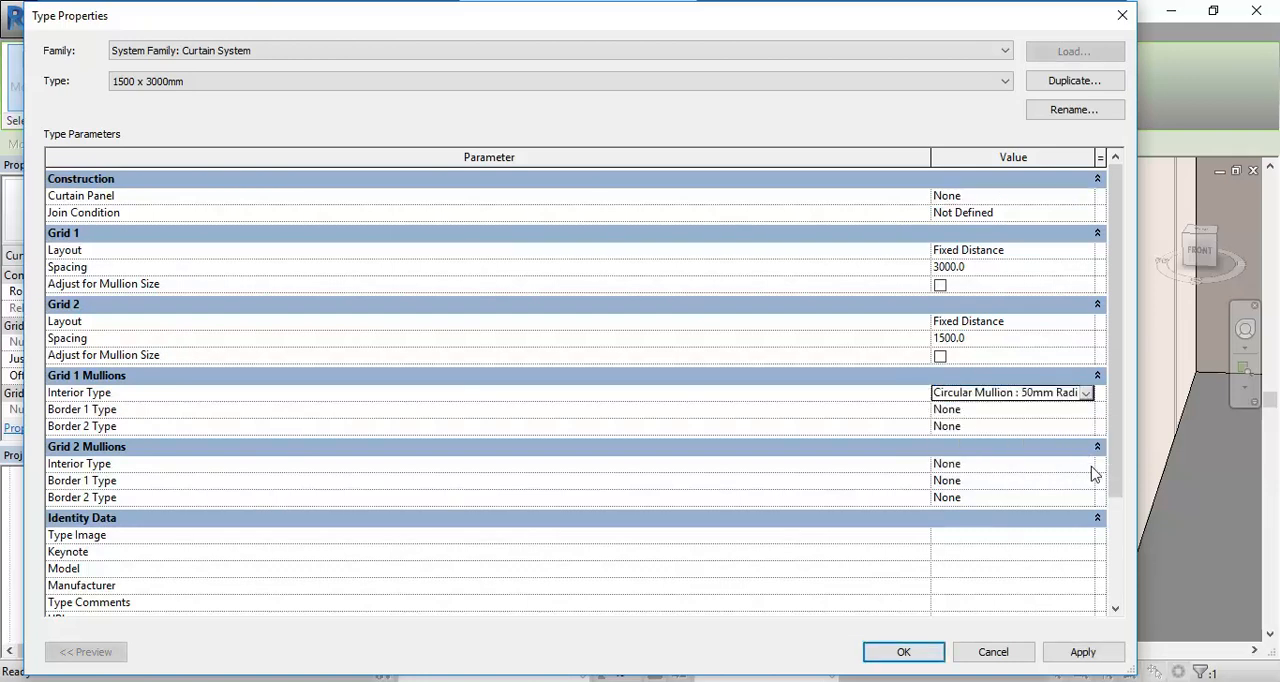
click(1087, 465)
click(1010, 509)
click(903, 651)
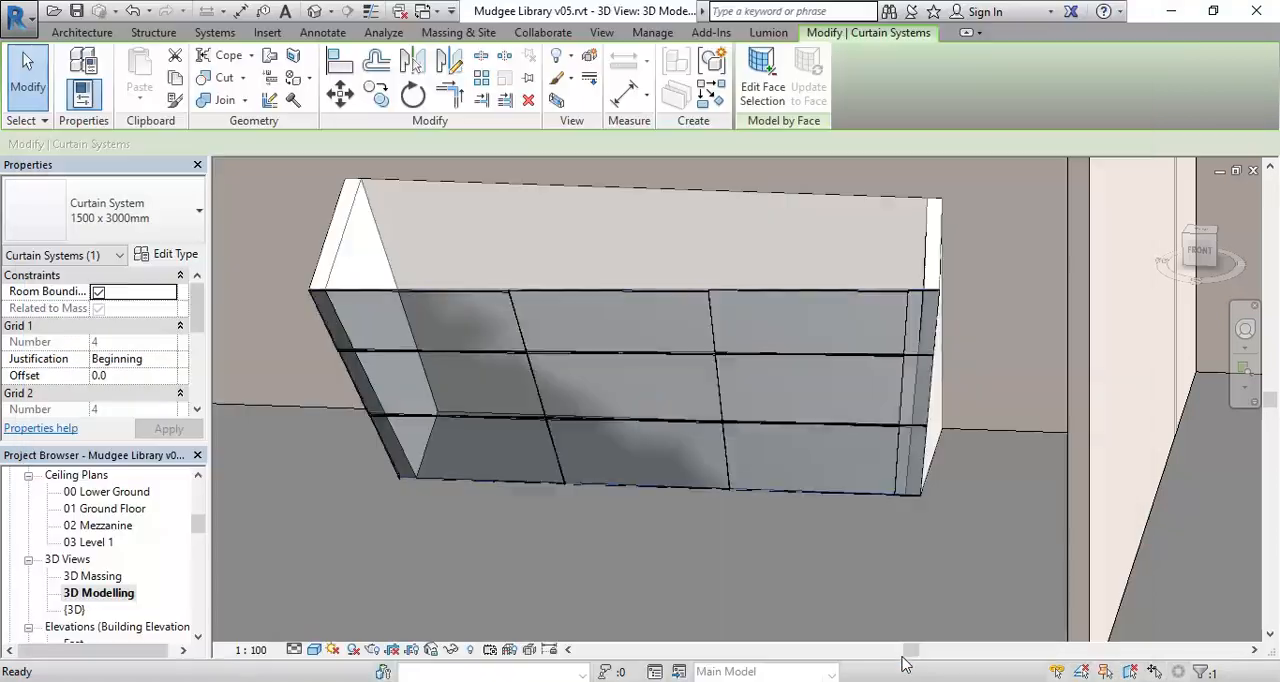
click(641, 555)
Create a mass floor at 03 Level 1 for the in-place mass containing the faceted tower.
shift+middle_drag(648, 561, 507, 352)
scroll(679, 520, down, 5)
scroll(519, 436, up, 4)
click(519, 436)
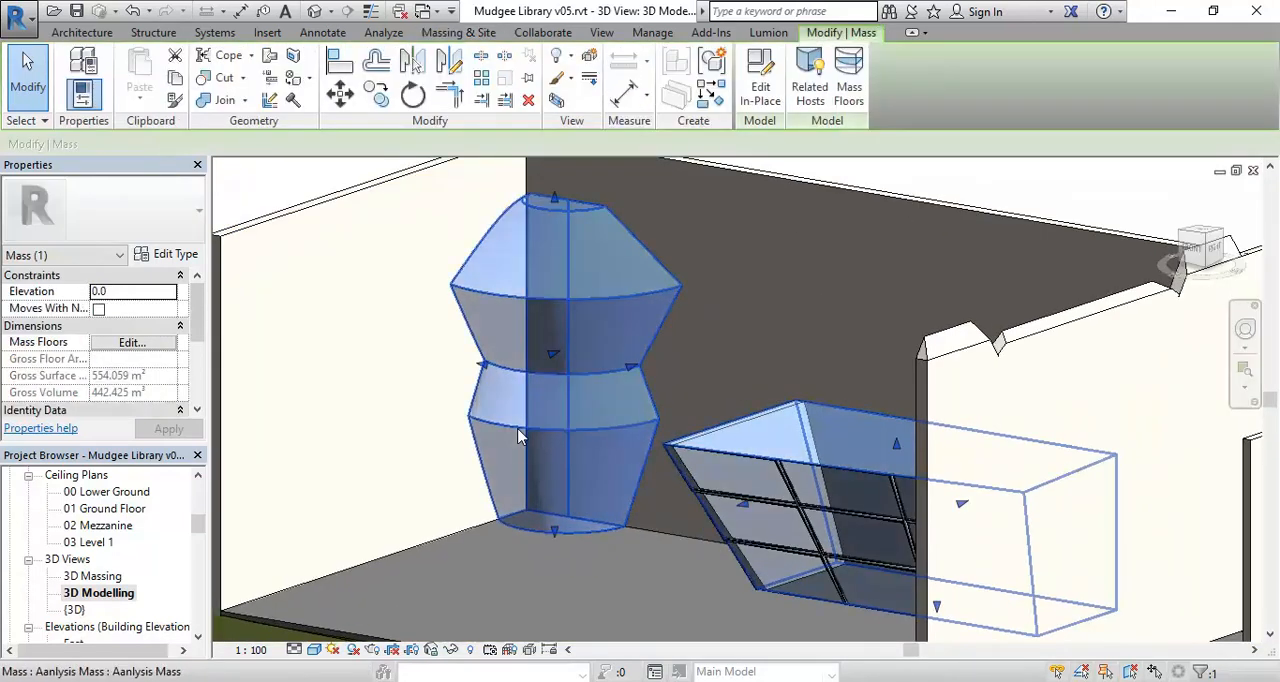
middle_drag(502, 427, 463, 447)
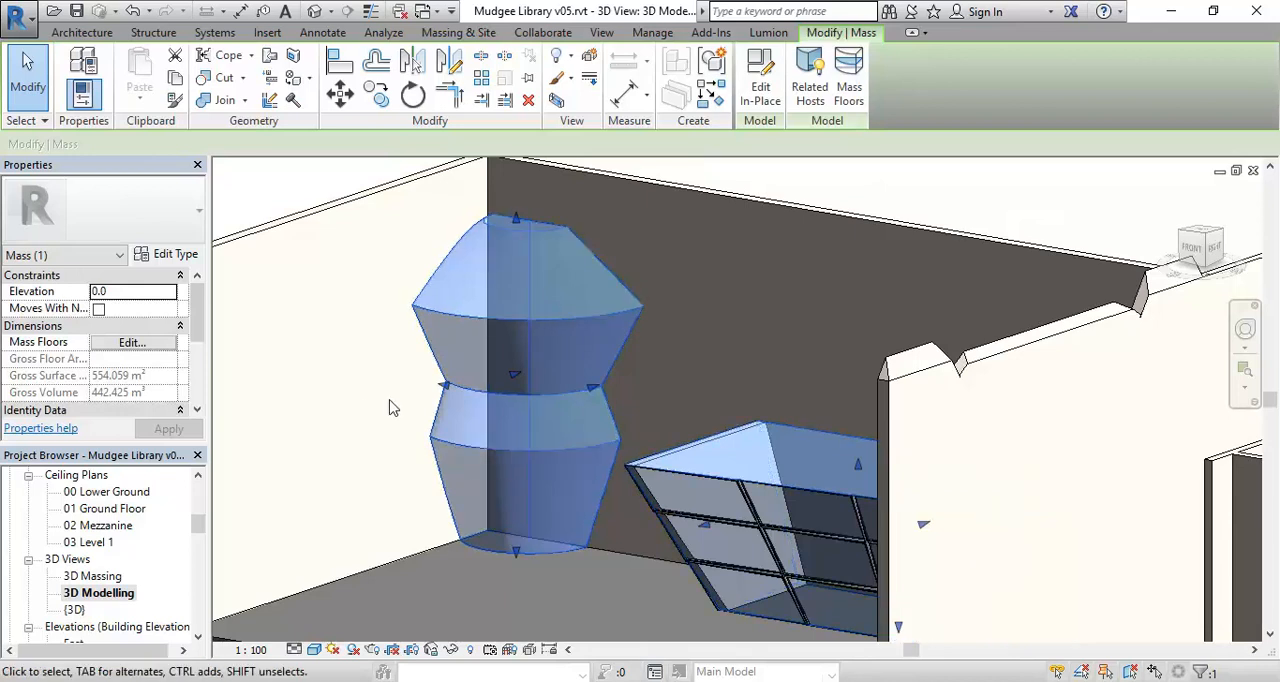
scroll(392, 407, down, 4)
scroll(392, 407, up, 1)
middle_drag(392, 407, 443, 422)
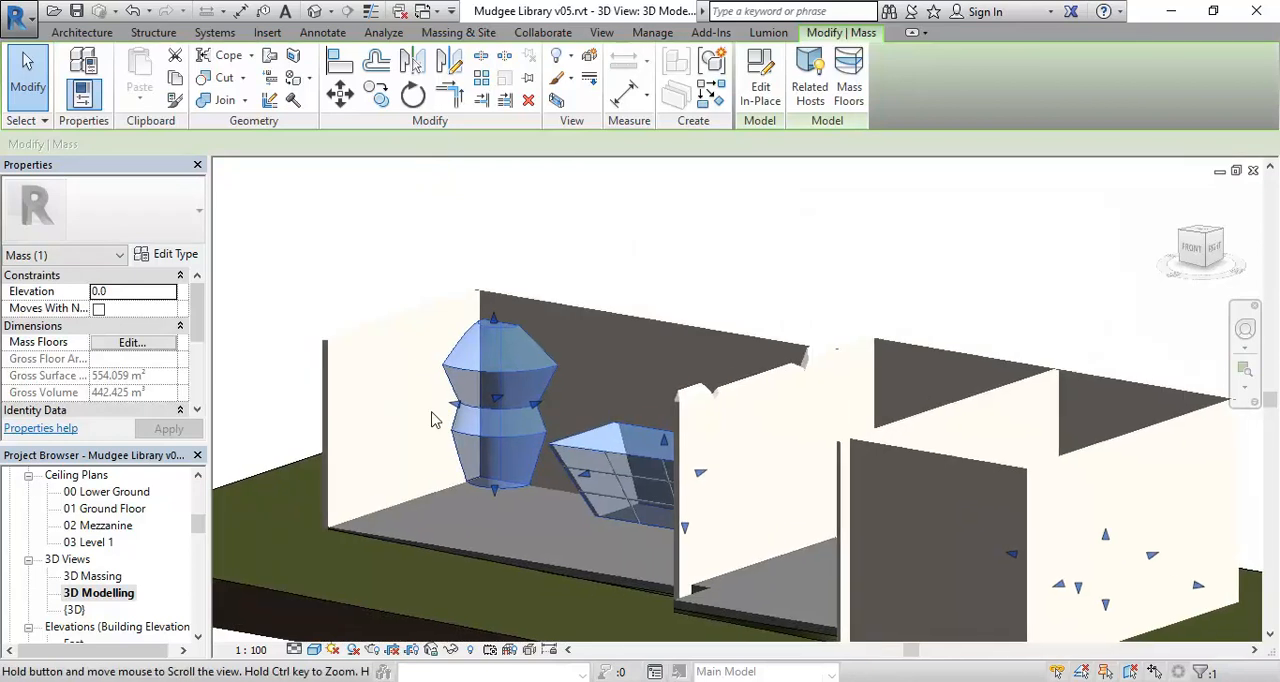
scroll(443, 422, up, 2)
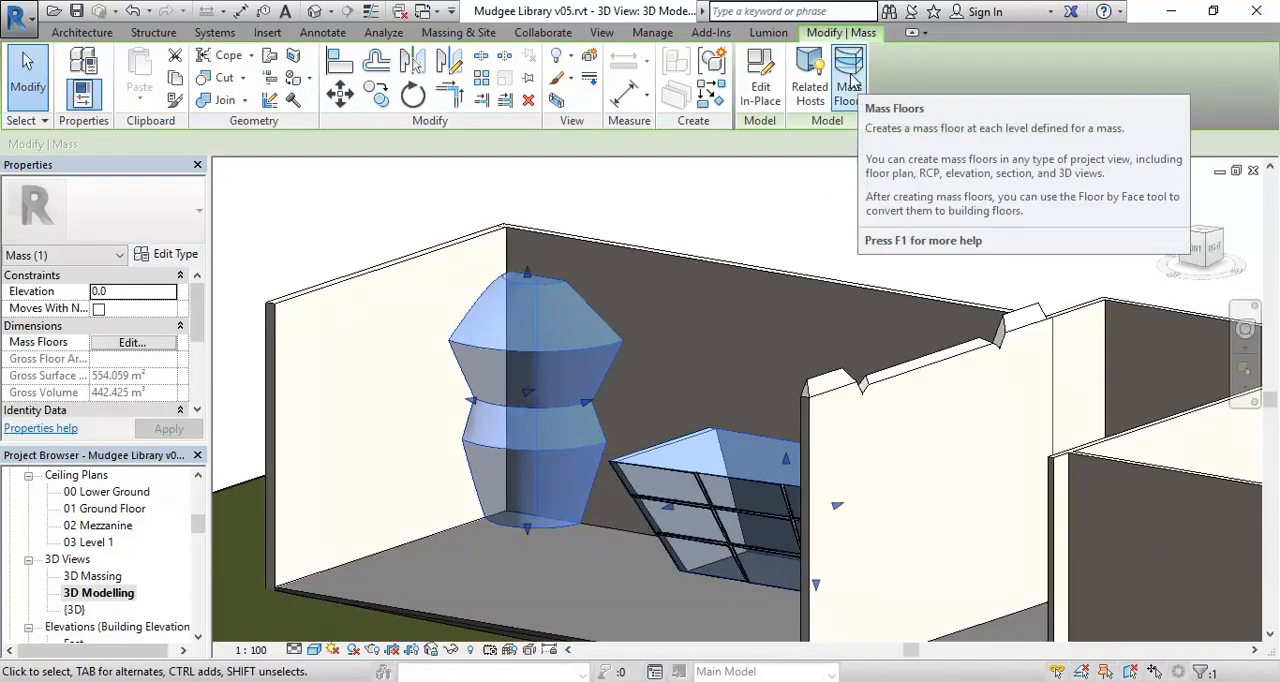
click(850, 84)
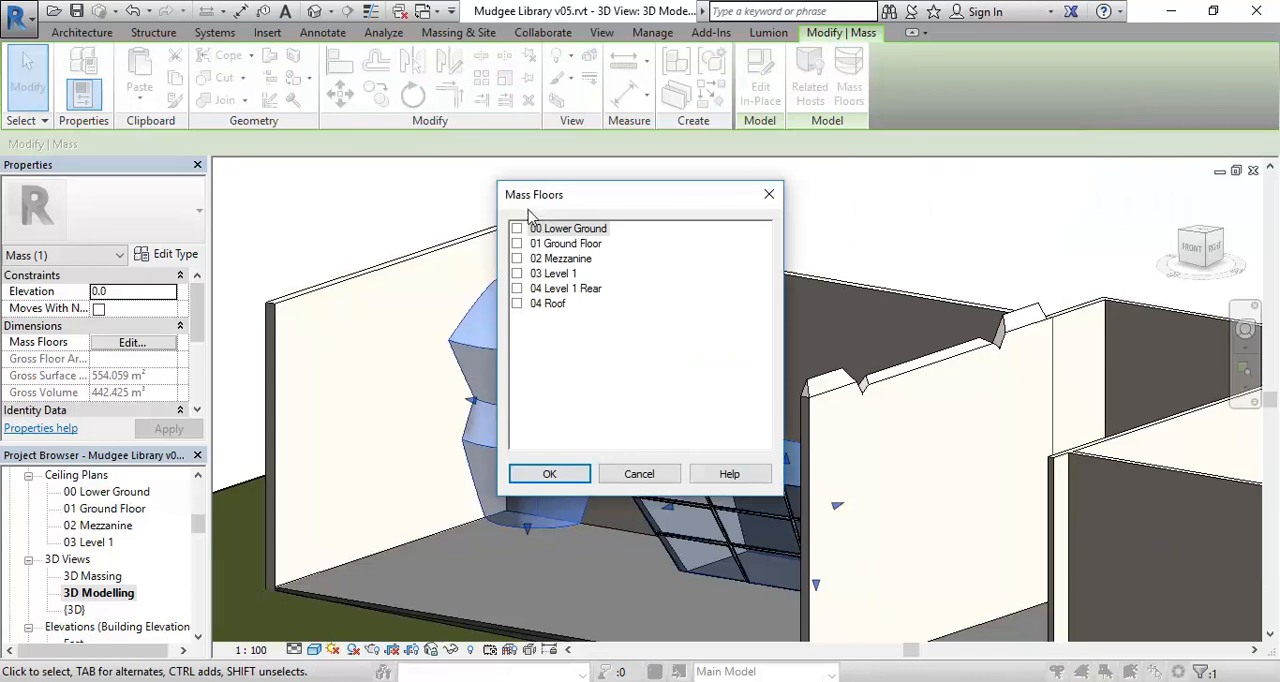
click(516, 274)
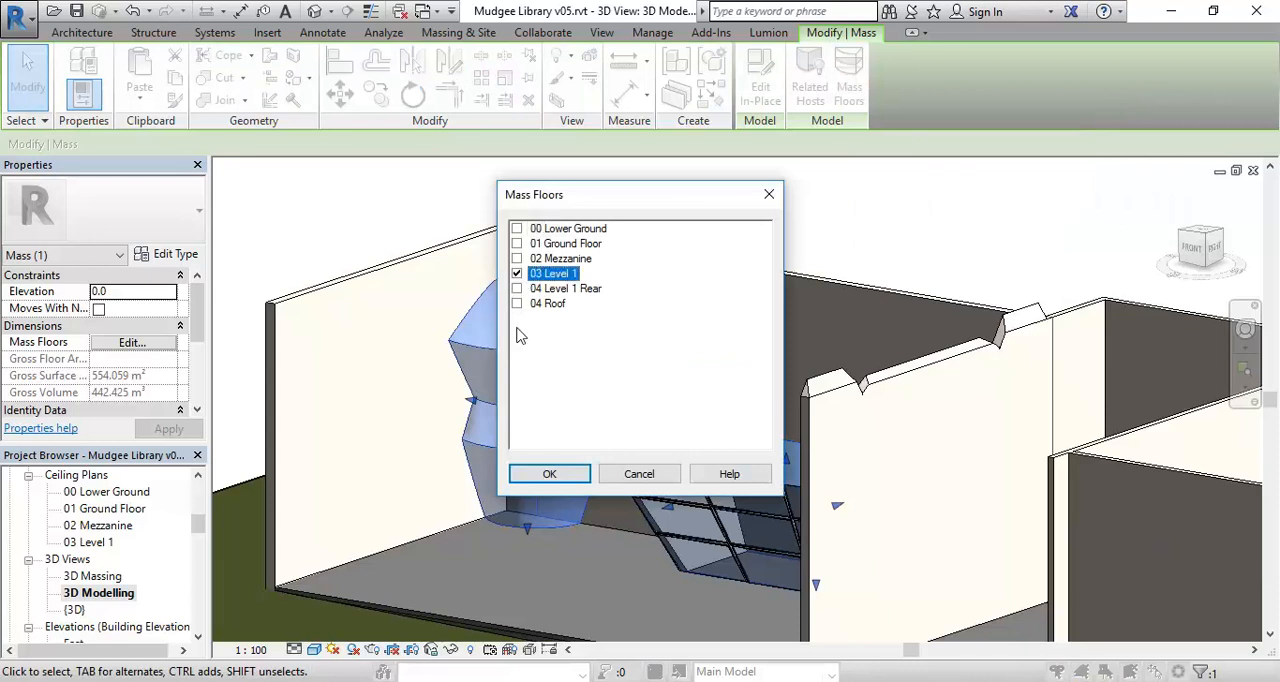
click(549, 476)
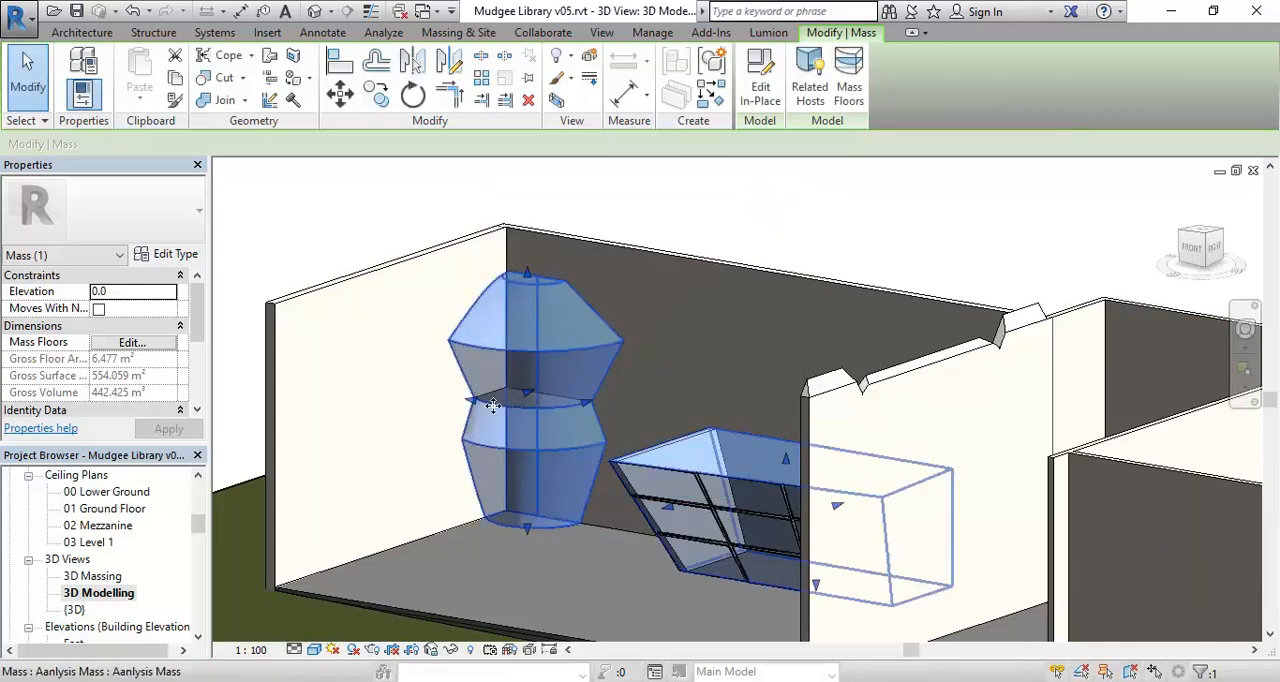
Examine the mass floor inside the faceted tower and clear the mass selection.
scroll(493, 405, up, 5)
scroll(493, 405, up, 3)
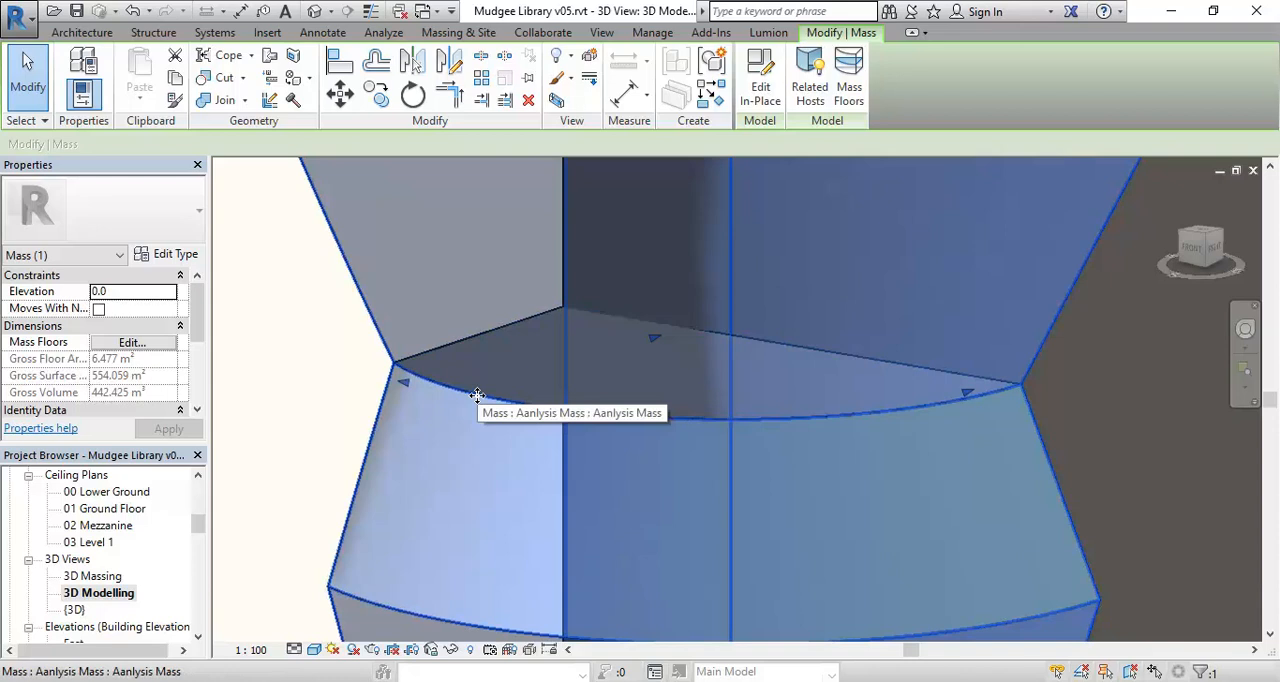
scroll(477, 395, down, 8)
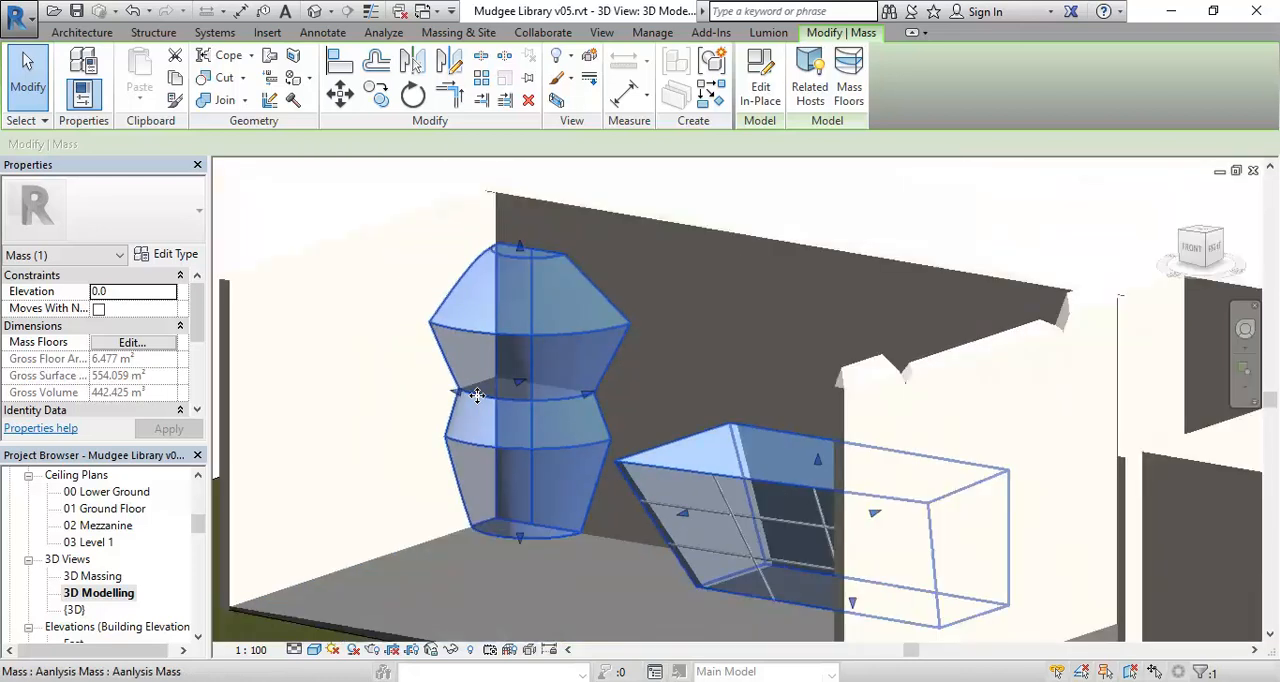
shift+middle_drag(497, 408, 584, 424)
scroll(526, 454, down, 3)
key(Escape)
scroll(620, 430, up, 5)
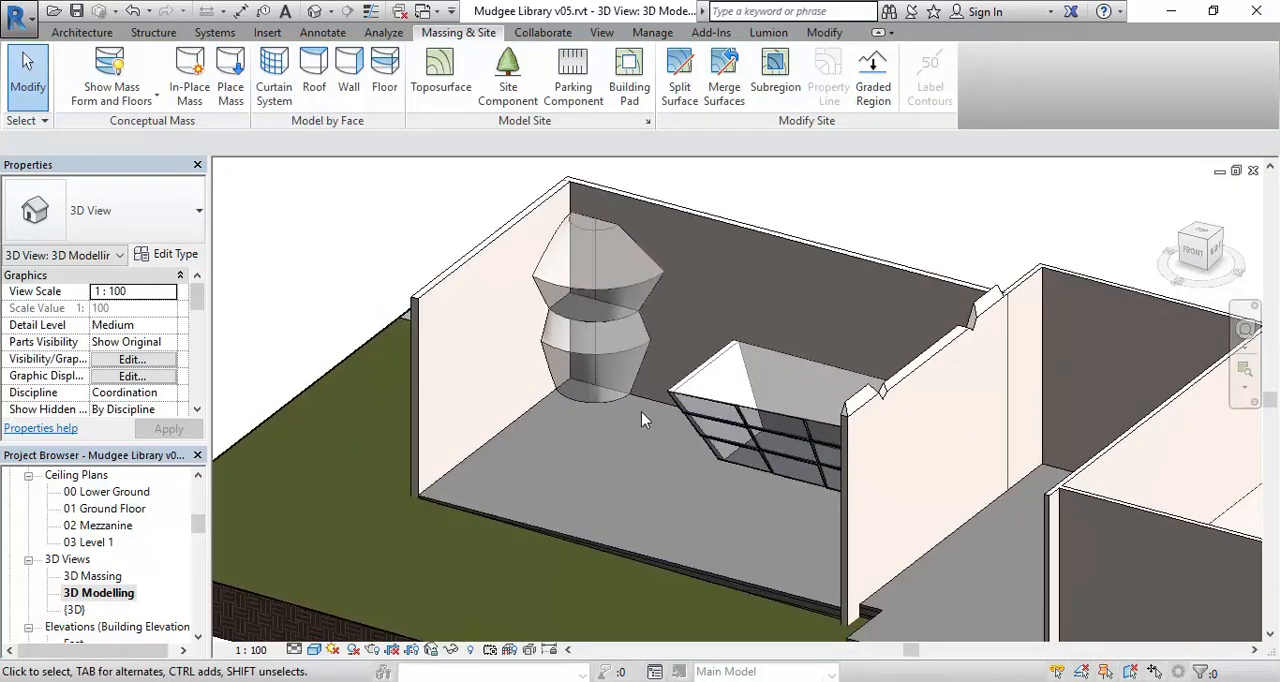
Start editing the in-place mass and open the 01 Ground Floor area plan.
click(569, 405)
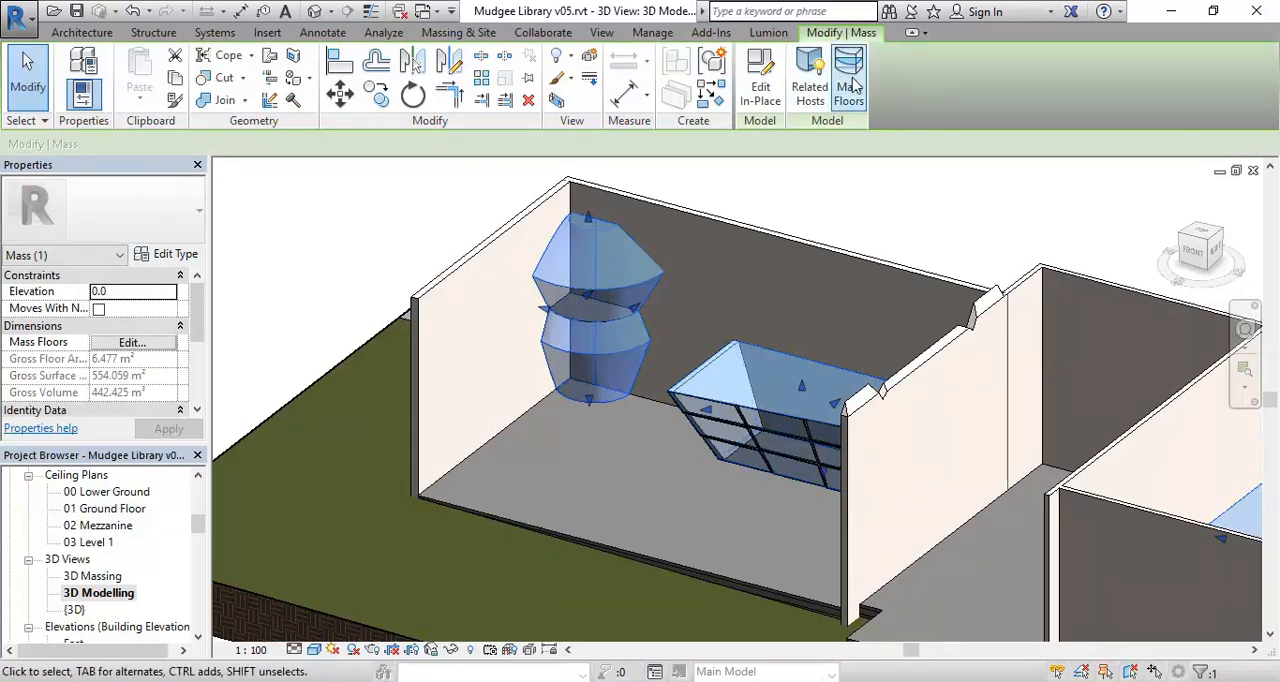
click(759, 90)
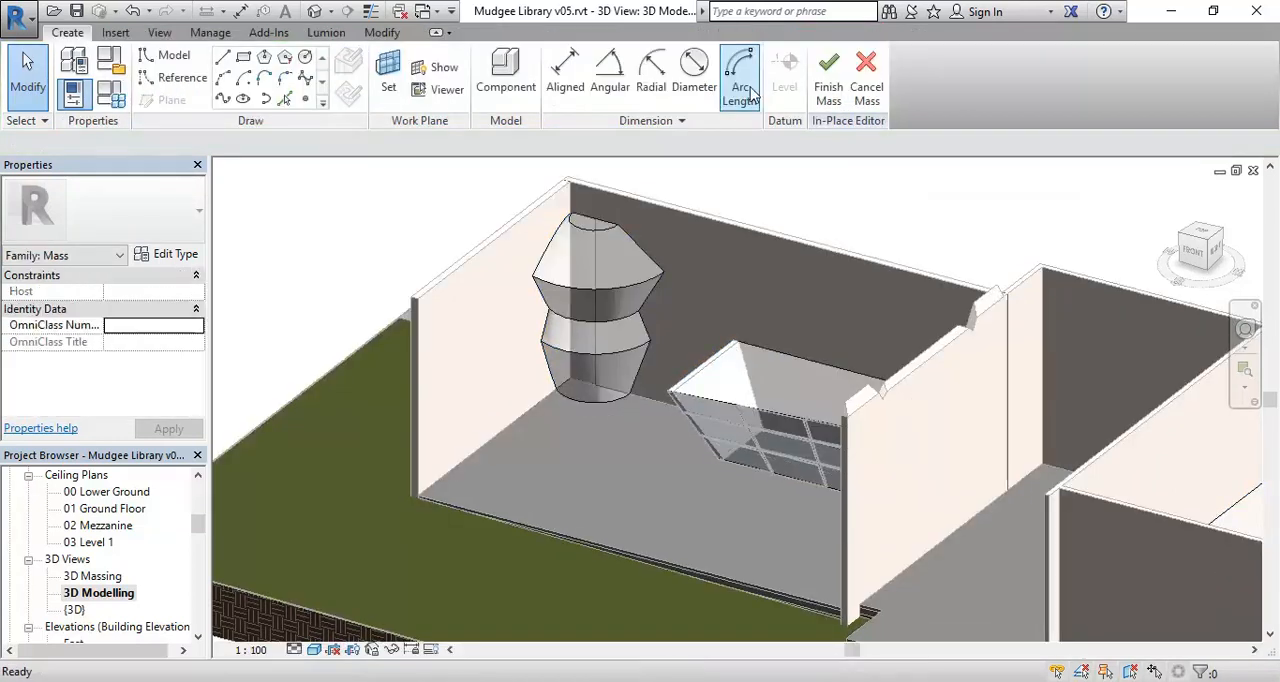
click(243, 57)
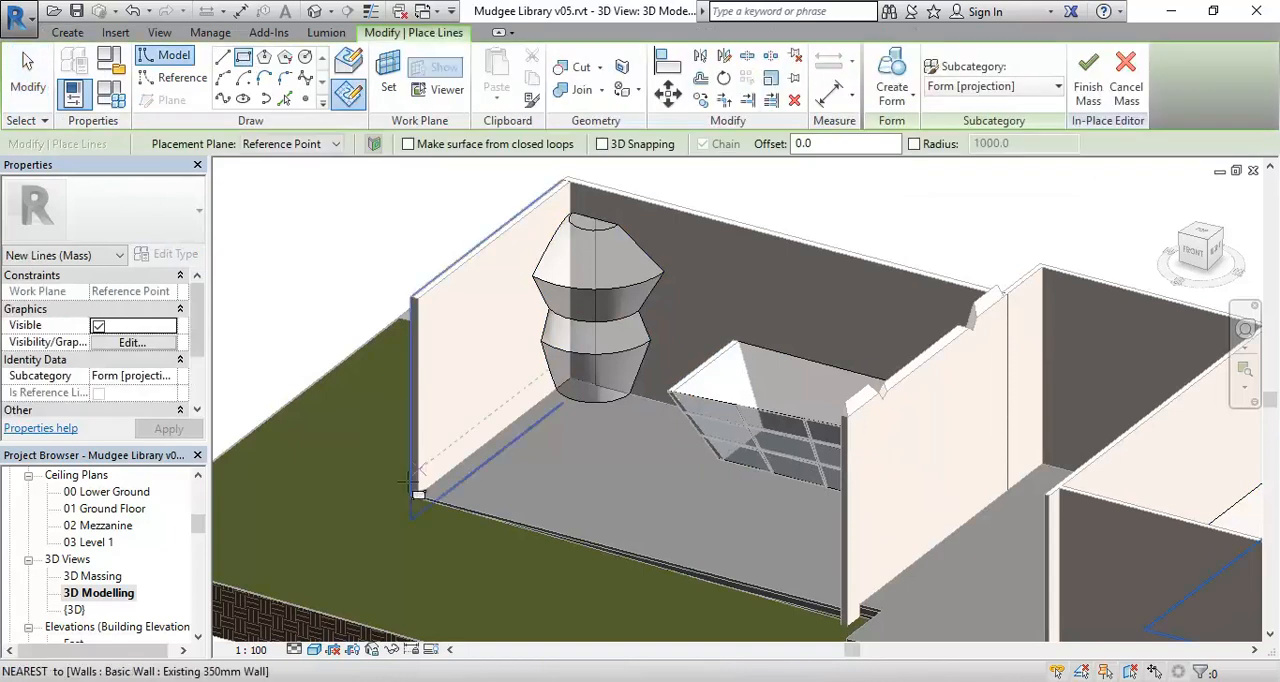
click(106, 491)
scroll(107, 510, up, 3)
scroll(107, 510, up, 2)
scroll(106, 525, down, 8)
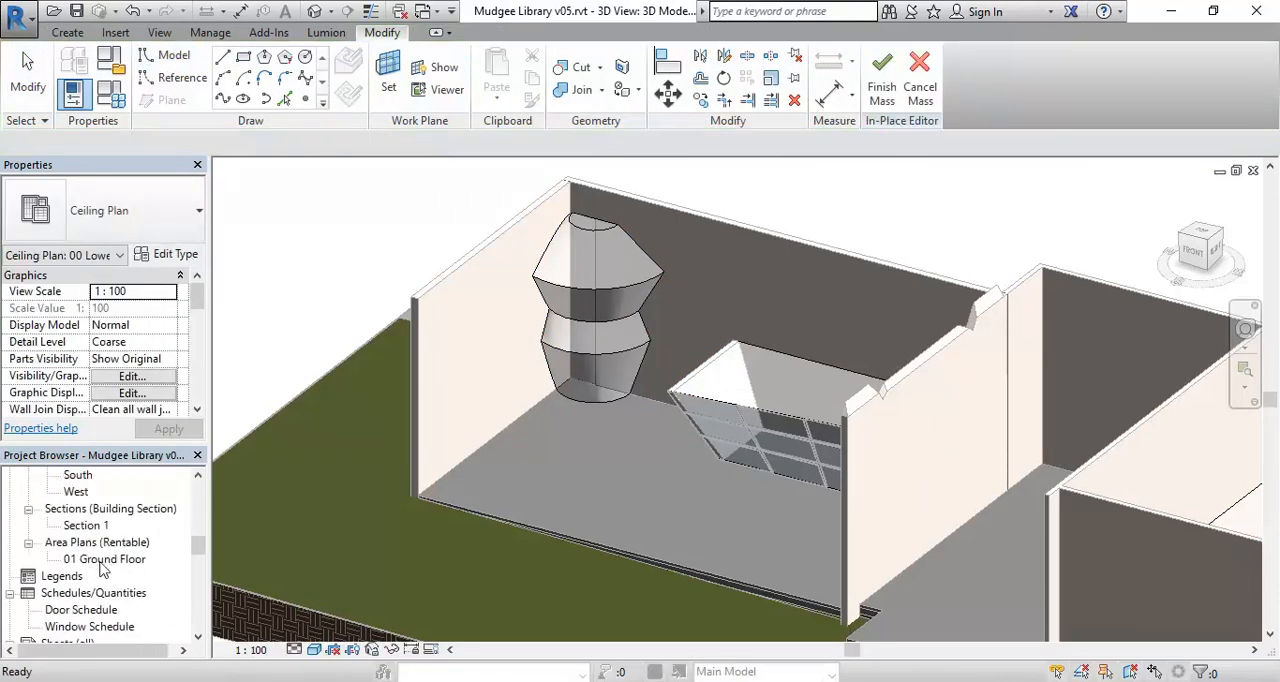
double_click(104, 559)
Sketch a model-line rectangle about 11000 x 5050 mm from the lower wall's midpoint to the hall's left wall, below the Access strip, and finish the mass.
middle_drag(568, 425, 990, 345)
scroll(990, 345, down, 1)
middle_drag(602, 446, 984, 444)
scroll(658, 466, up, 2)
middle_drag(658, 466, 533, 468)
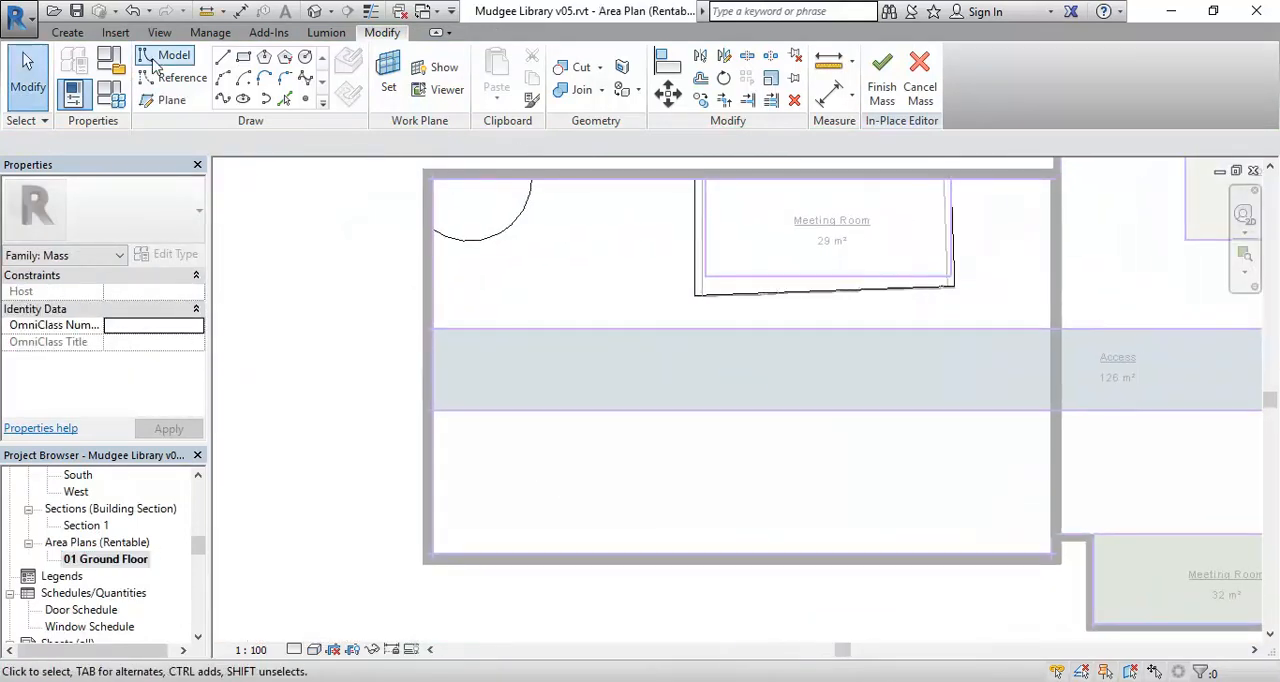
click(243, 57)
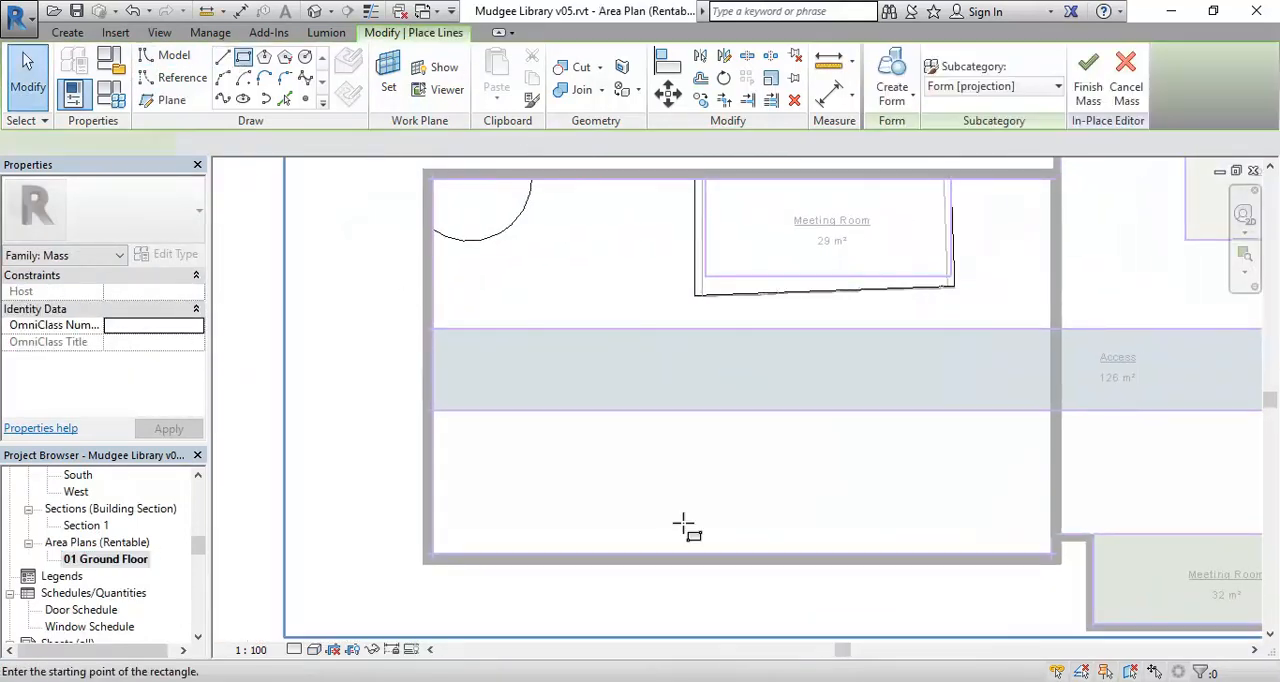
click(741, 553)
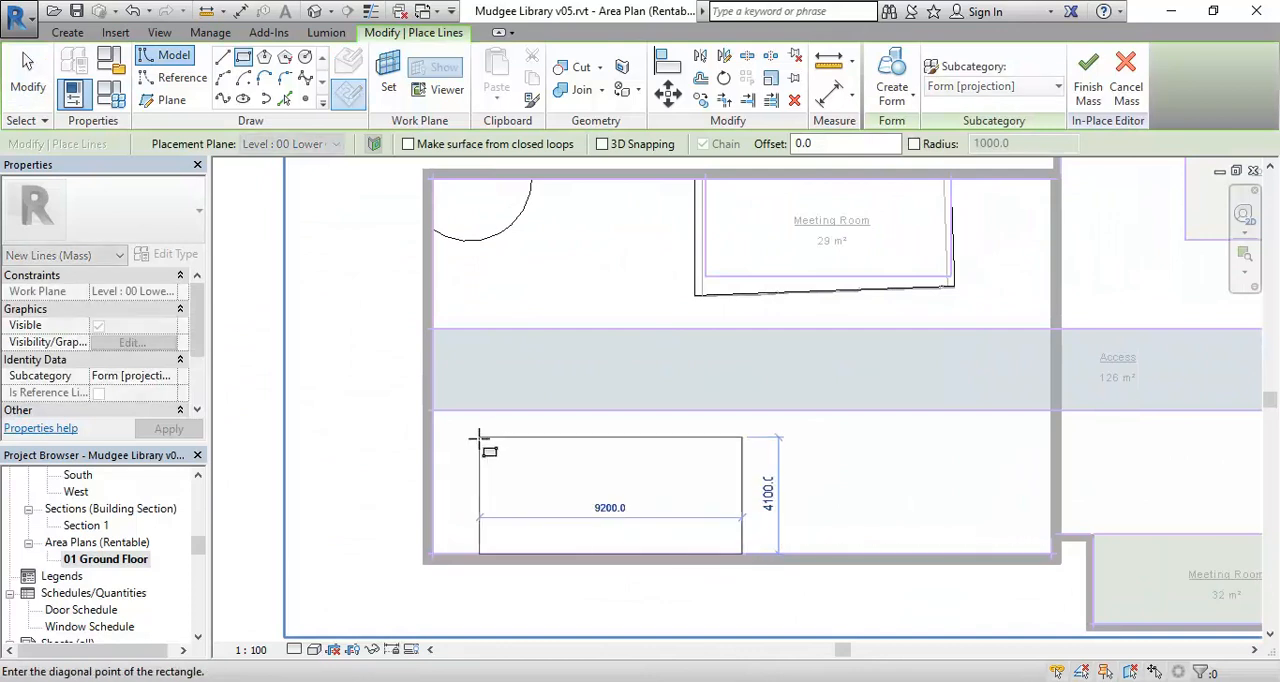
click(433, 410)
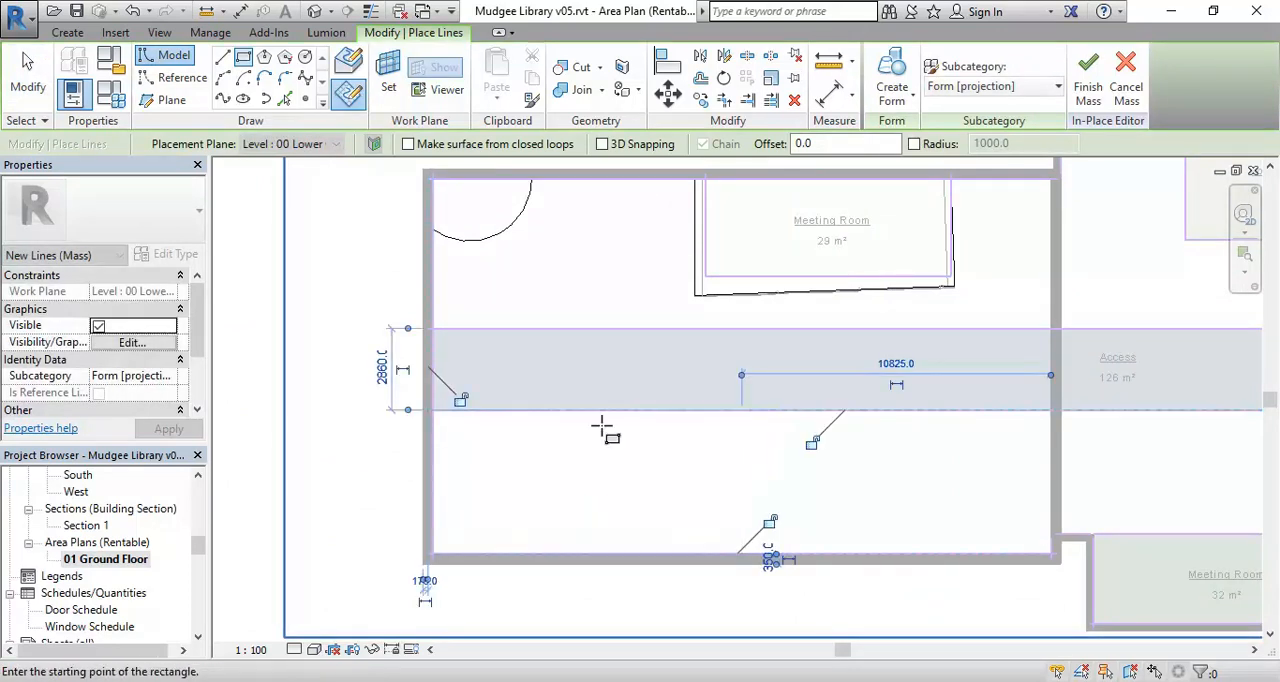
click(1088, 80)
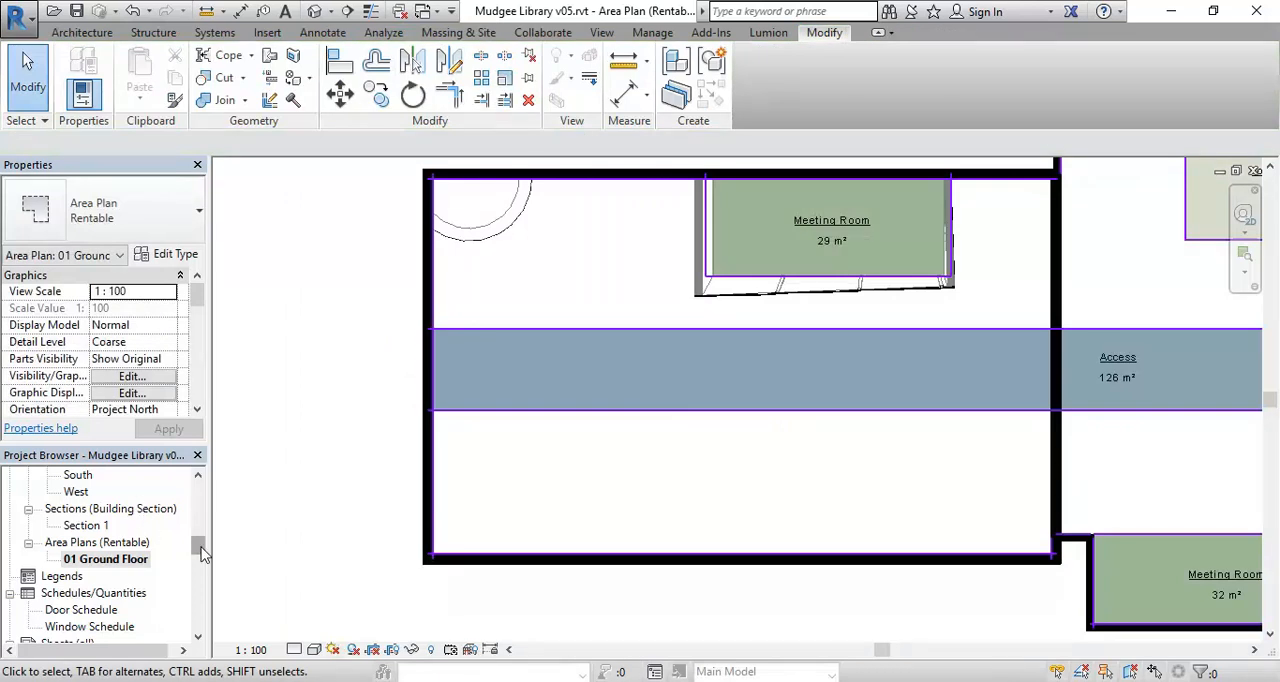
Reopen the 3D Modelling view and show the floor area in front of the tower and tapered masses.
drag(201, 547, 197, 544)
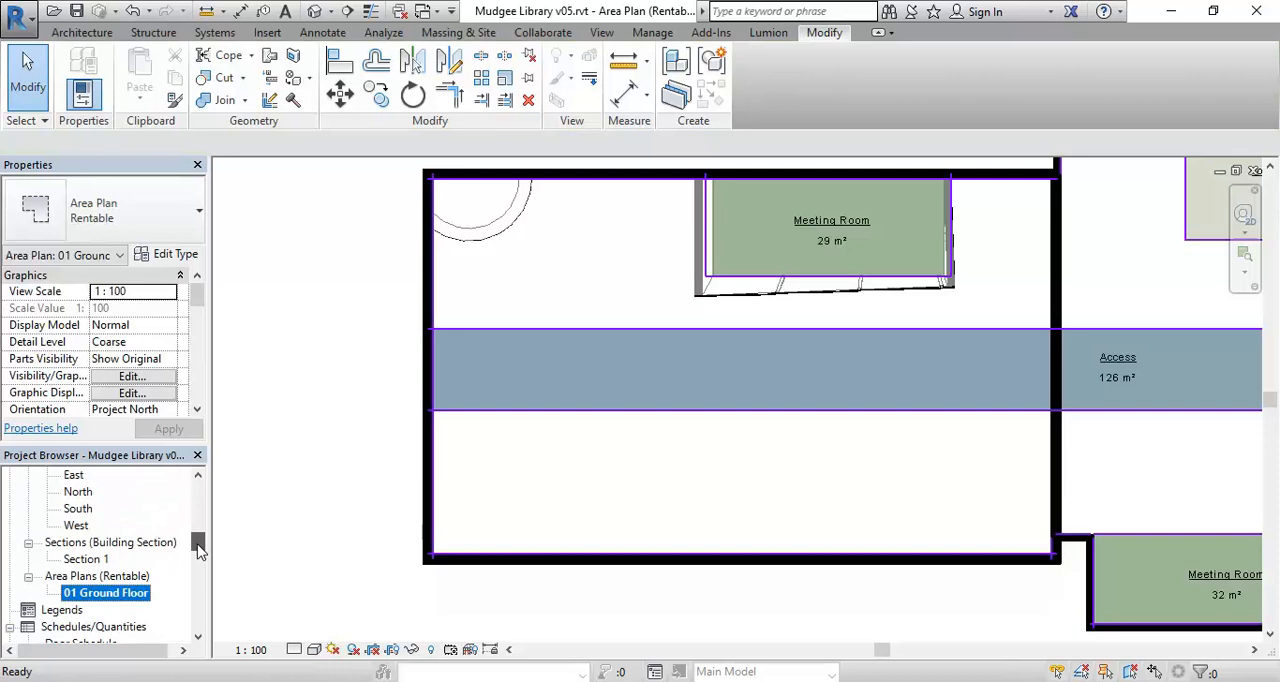
scroll(98, 556, up, 2)
double_click(84, 542)
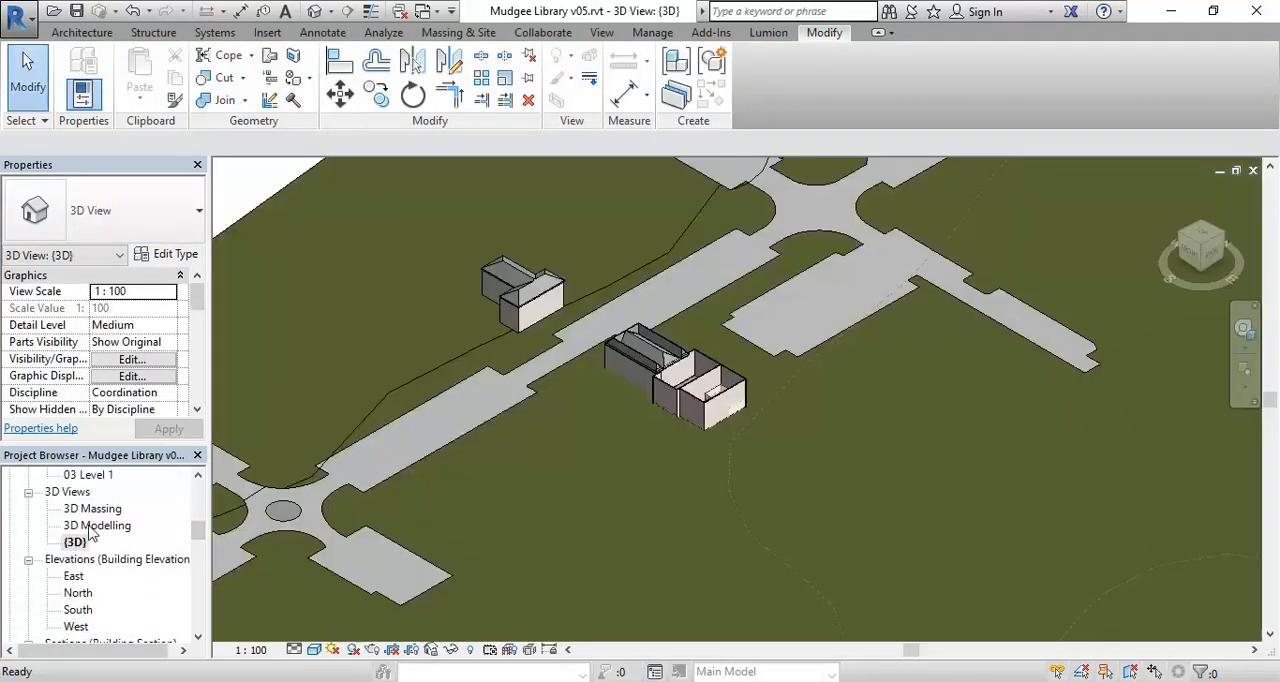
double_click(95, 525)
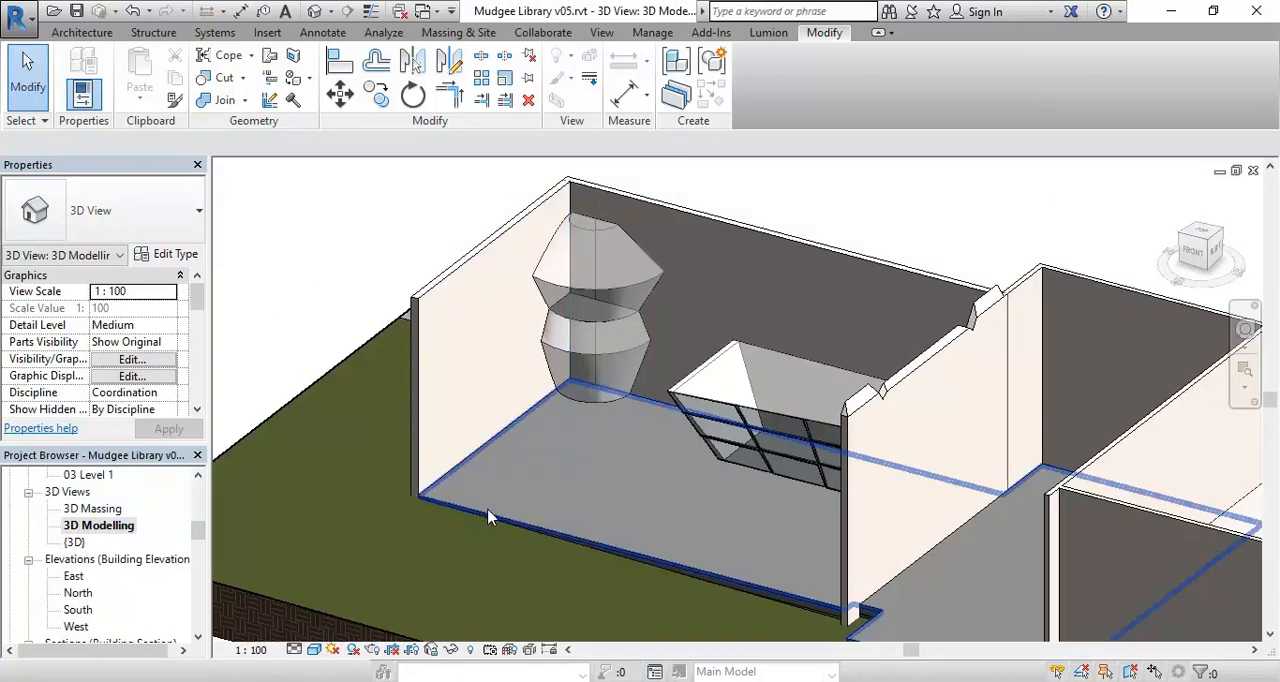
middle_drag(500, 497, 461, 540)
scroll(477, 493, up, 1)
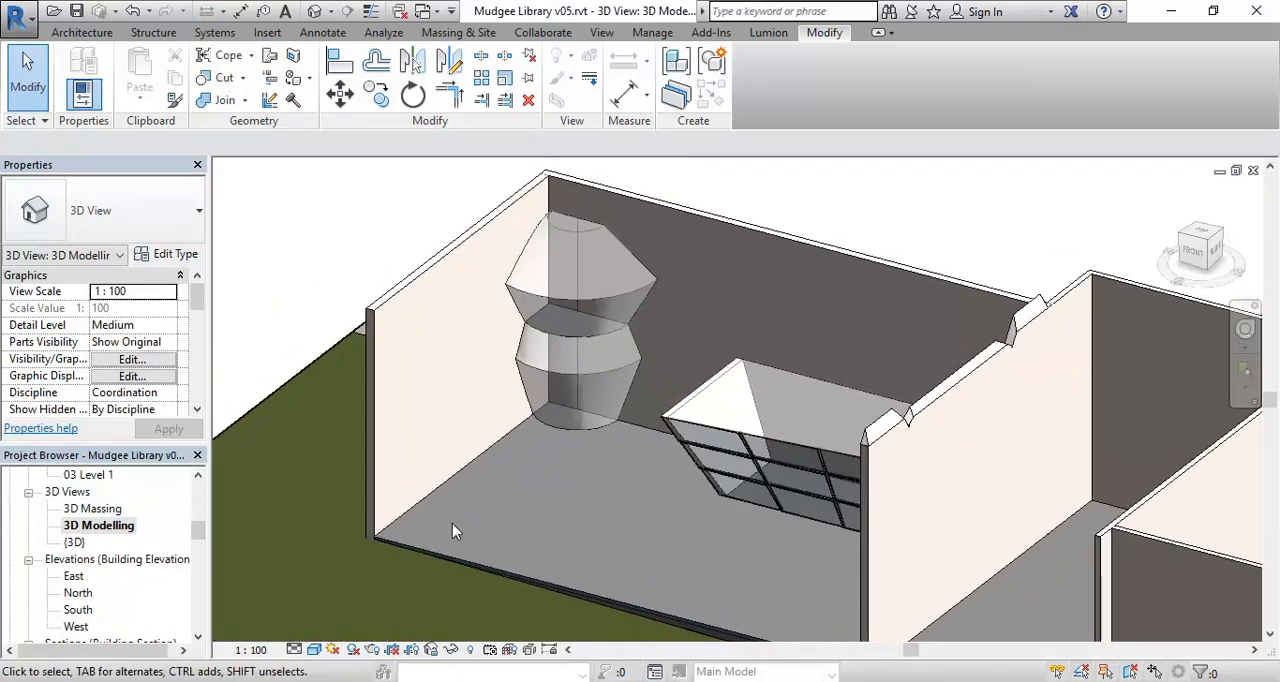
scroll(455, 524, up, 3)
scroll(542, 452, down, 2)
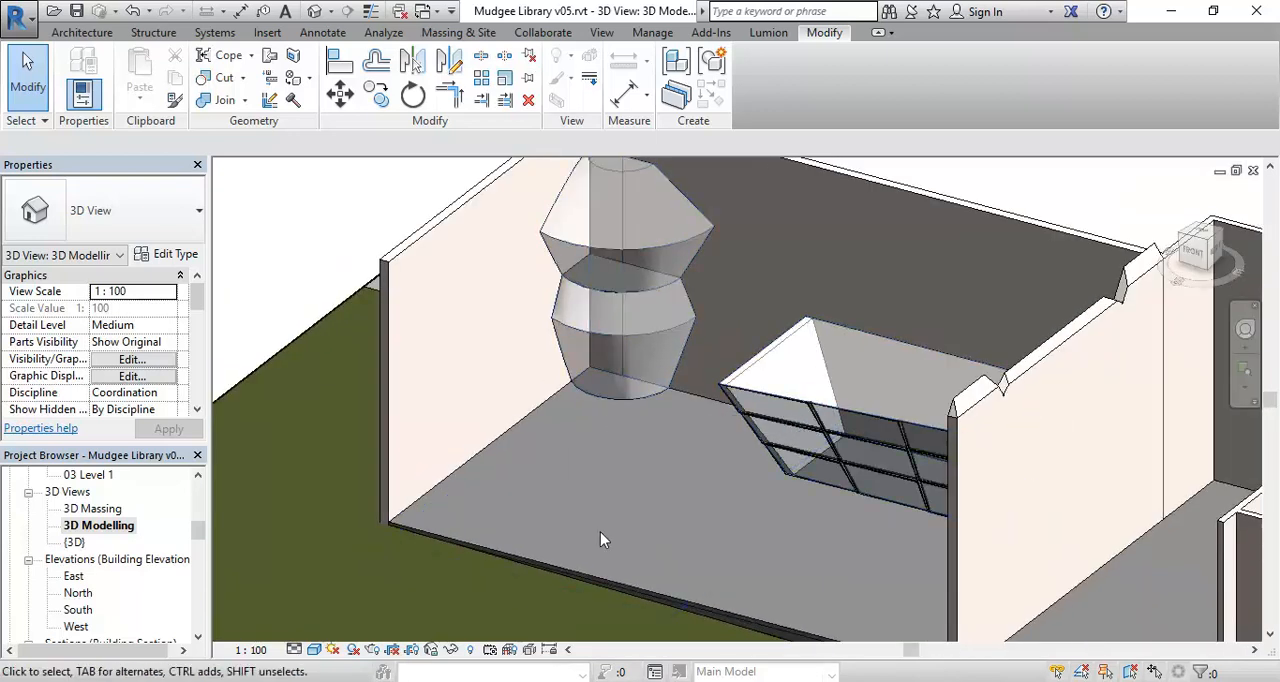
Edit the mass in place and rehost the sketched rectangle's four lines to Level : 01 Ground Floor.
click(598, 472)
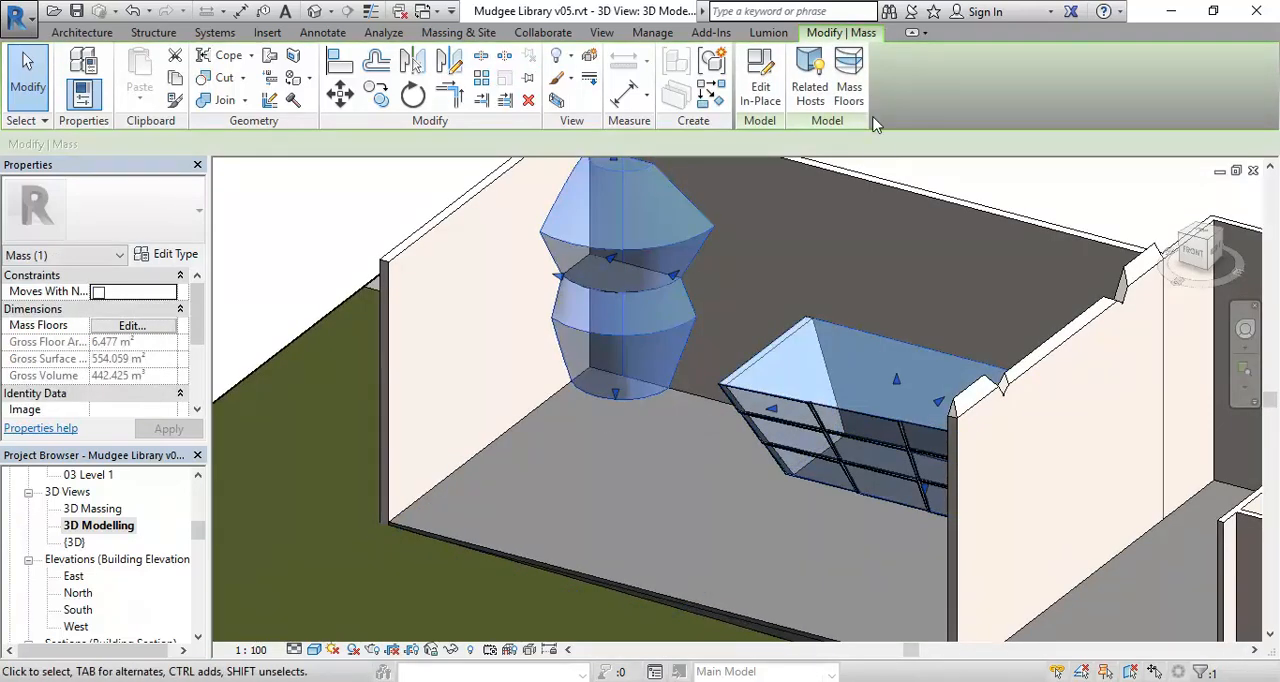
click(760, 87)
scroll(585, 426, down, 2)
mouse_move(390, 411)
mouse_down()
mouse_move(550, 530)
mouse_move(709, 595)
mouse_up()
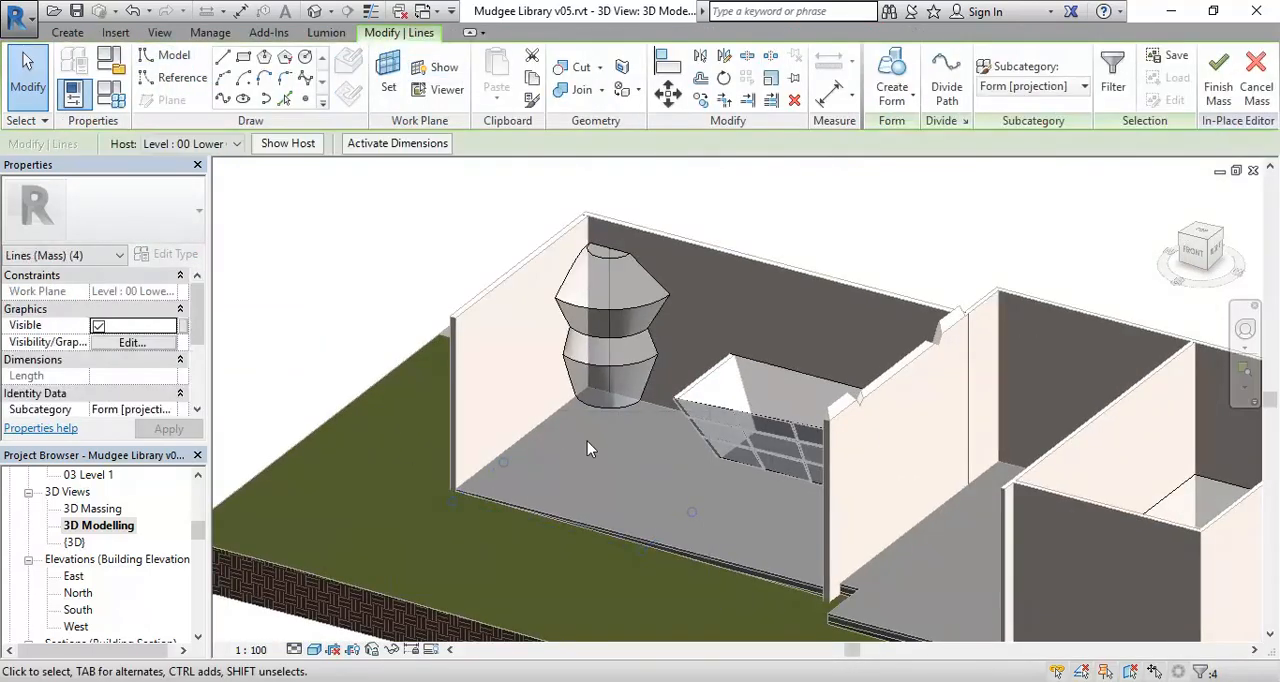
click(222, 146)
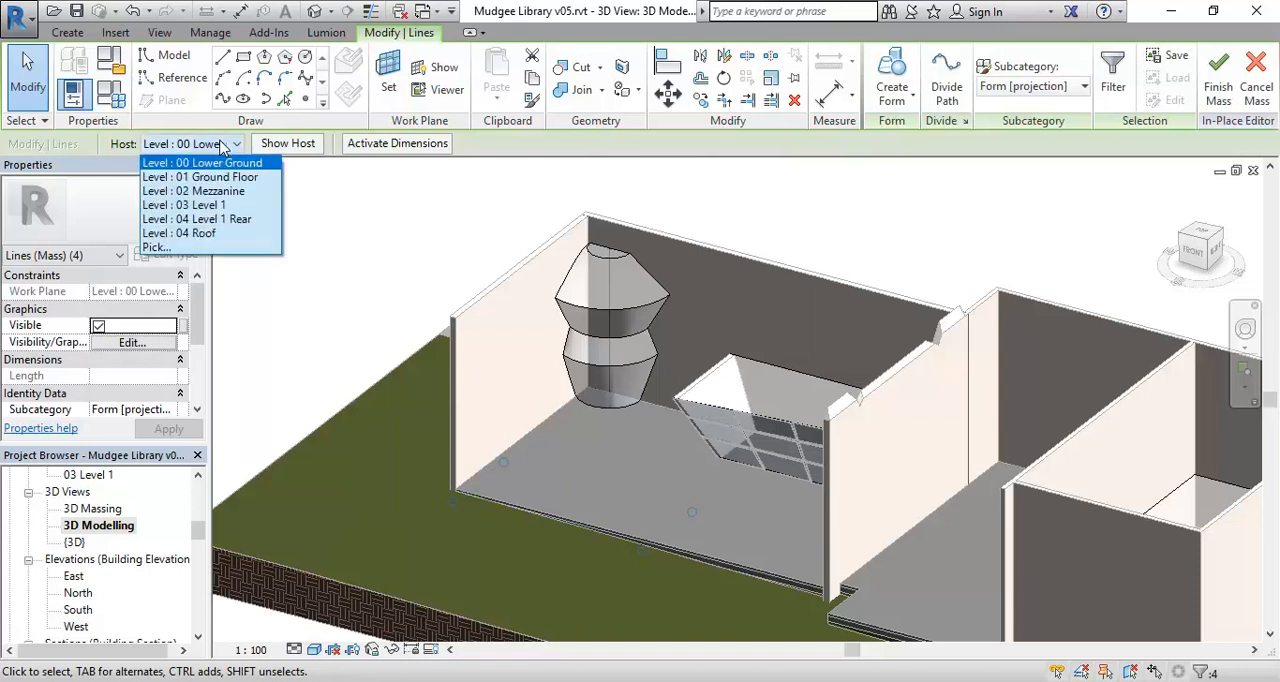
click(183, 178)
scroll(646, 491, up, 3)
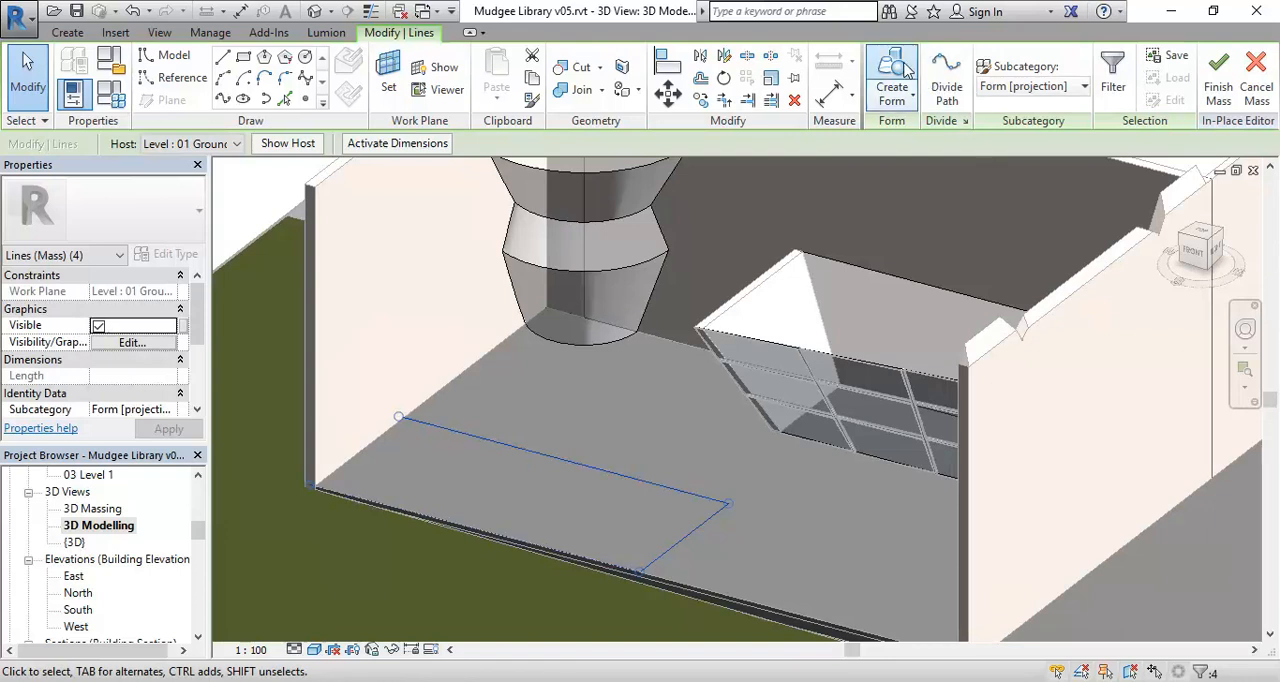
Create a solid form from the selected rectangle, lower its top face to a height of about 8700 mm and finish the mass.
click(891, 80)
drag(511, 368, 455, 163)
middle_drag(432, 293, 400, 431)
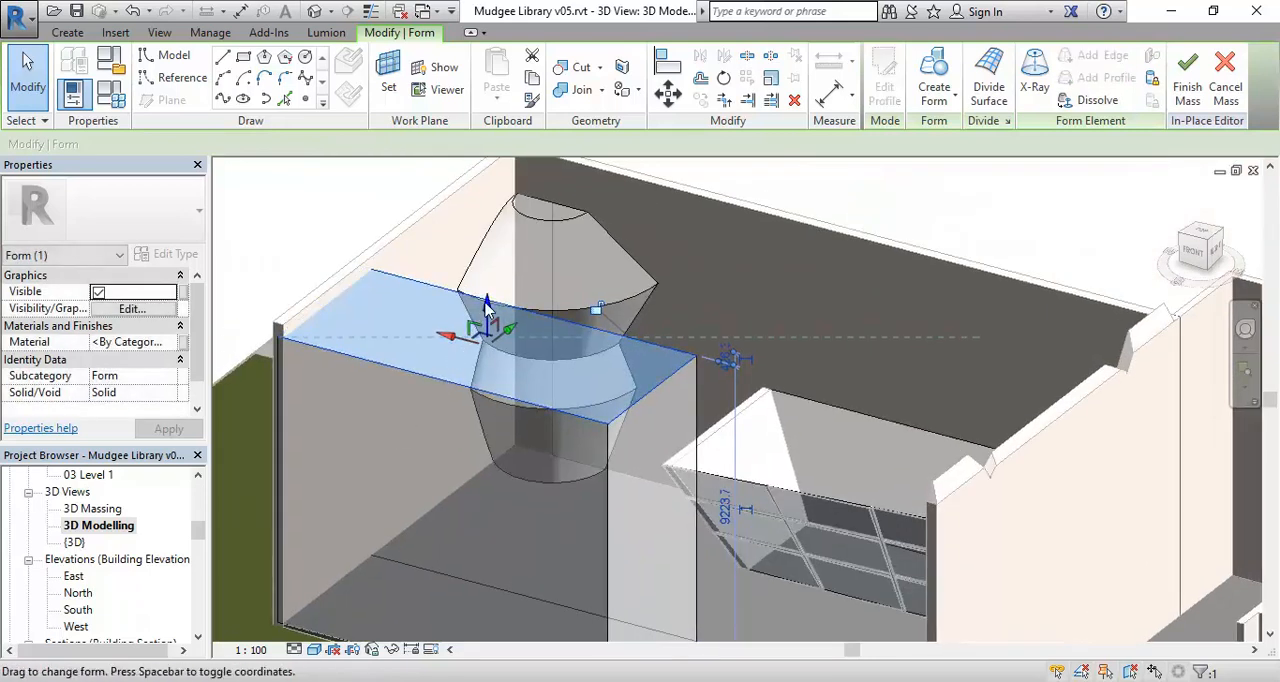
drag(488, 309, 488, 326)
click(364, 547)
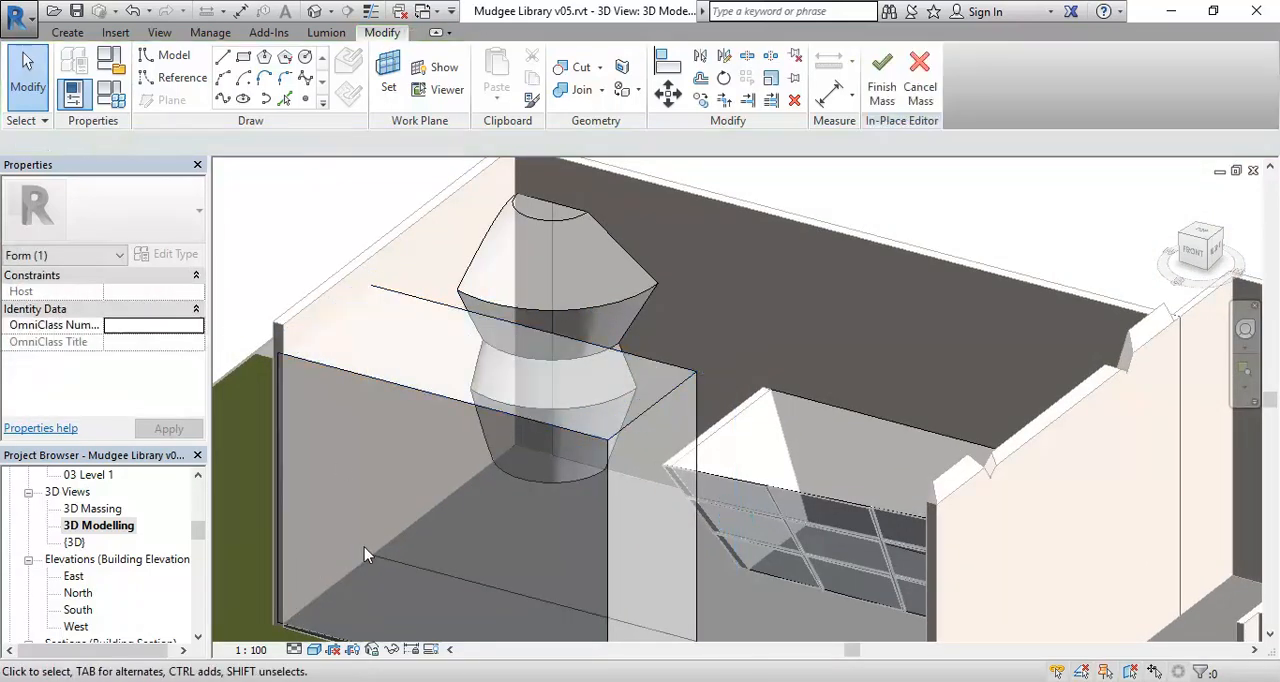
click(882, 80)
Add a mass floor at 02 Mezzanine to the in-place mass.
scroll(520, 430, up, 2)
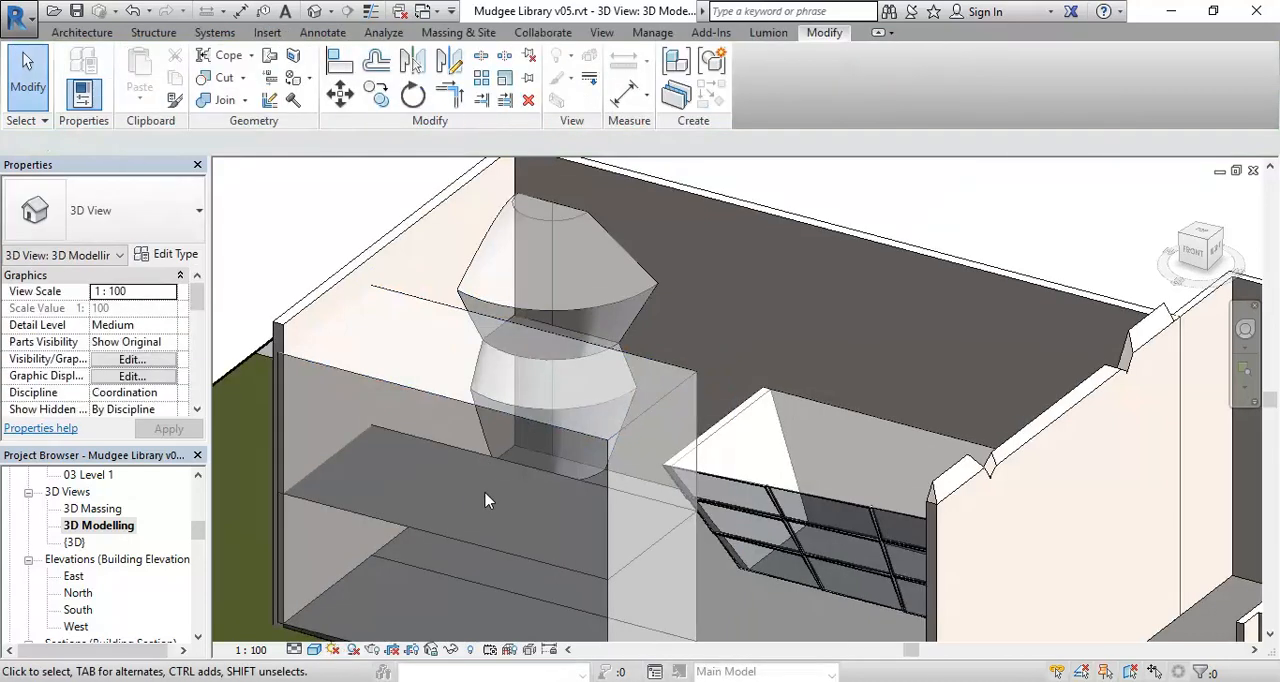
shift+middle_drag(570, 582, 623, 526)
scroll(625, 522, up, 2)
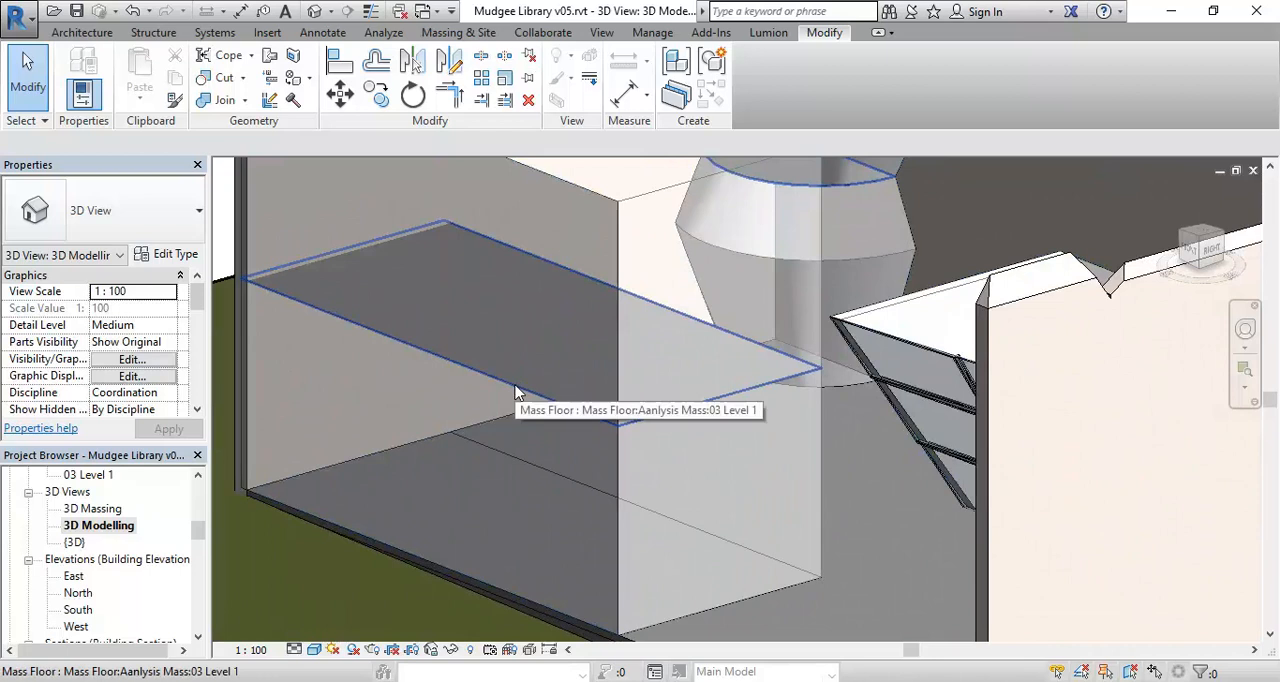
scroll(520, 440, down, 2)
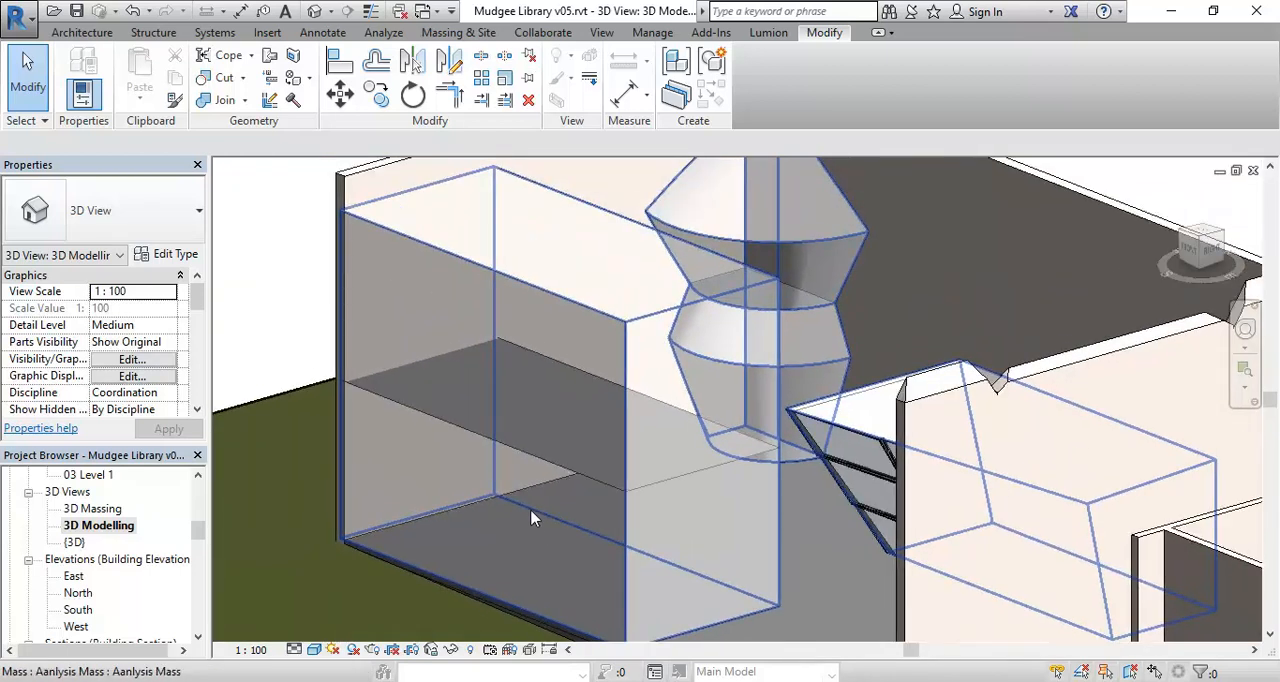
scroll(530, 519, down, 1)
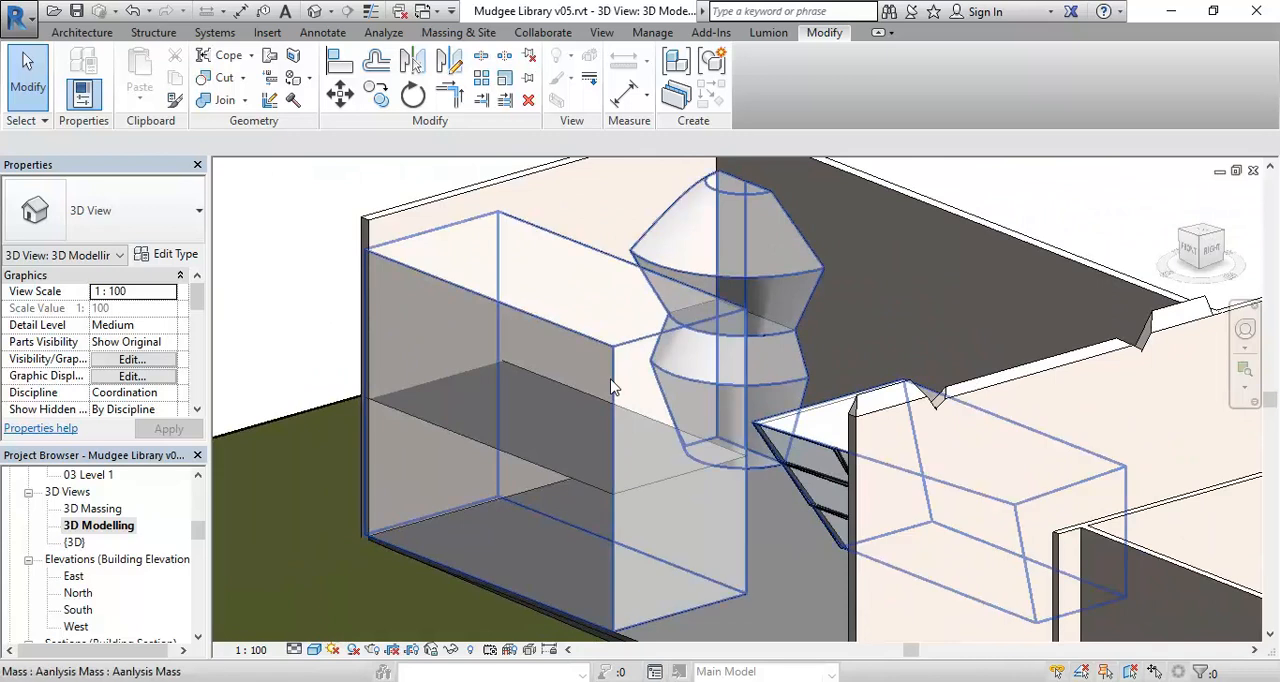
click(652, 325)
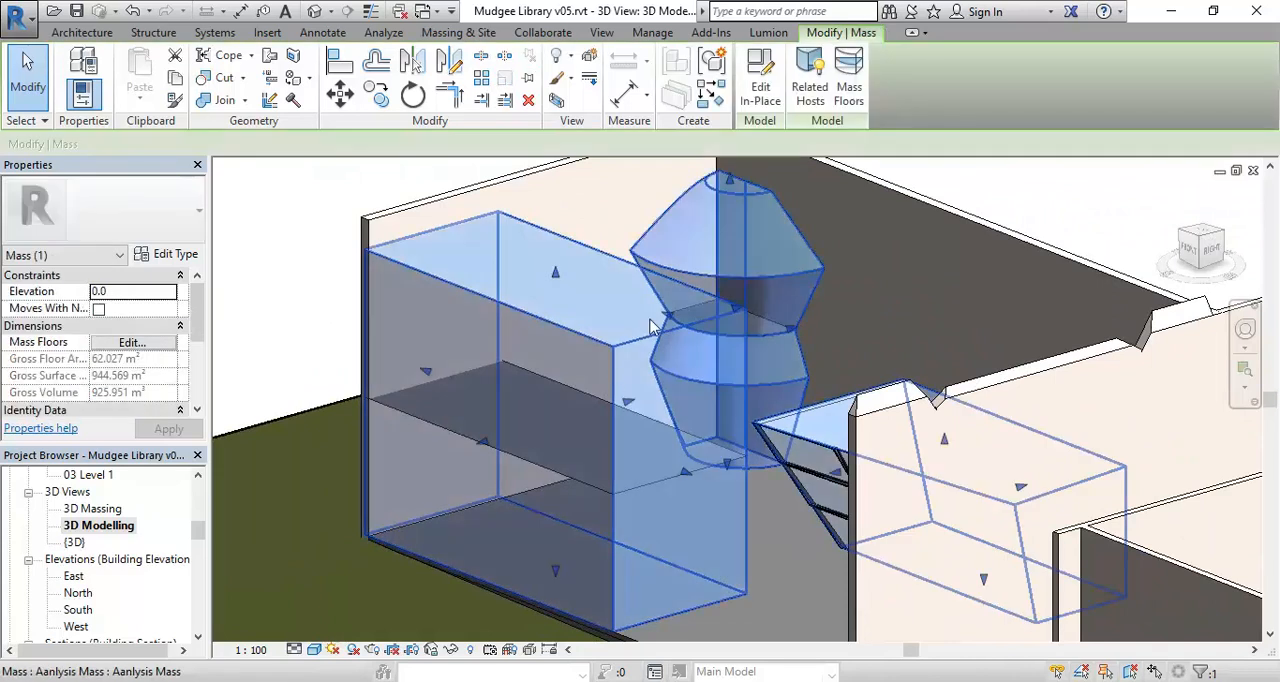
click(850, 88)
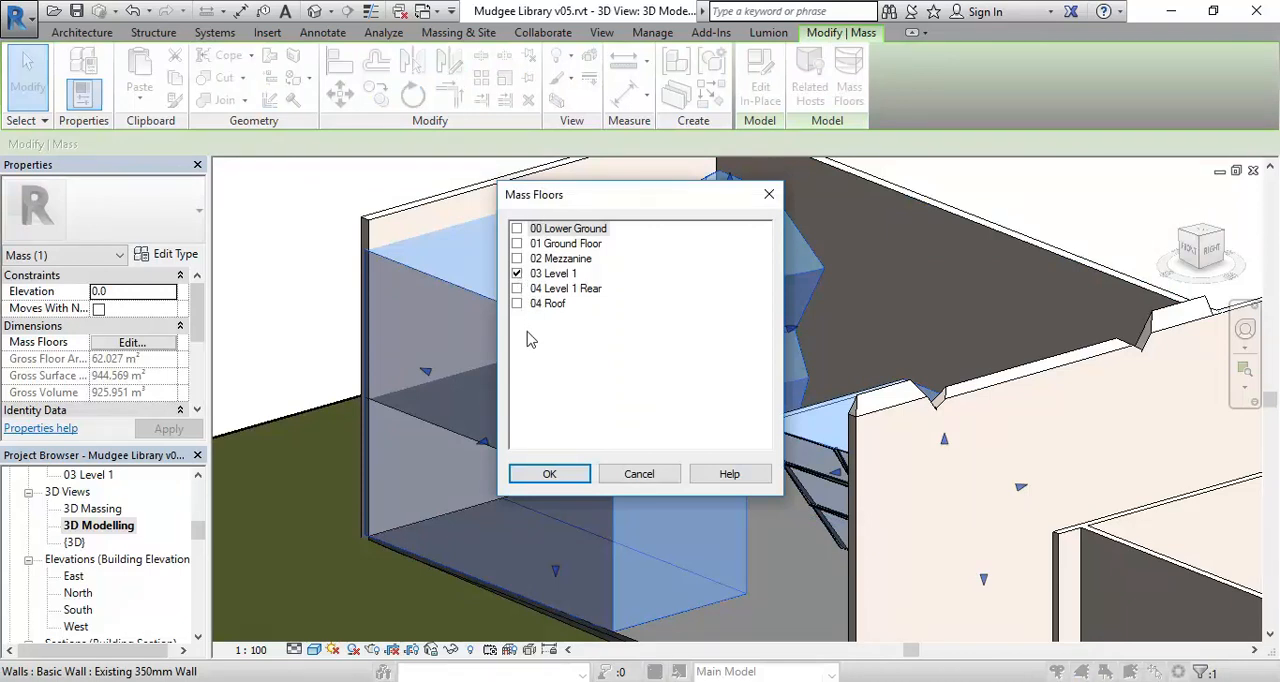
click(517, 259)
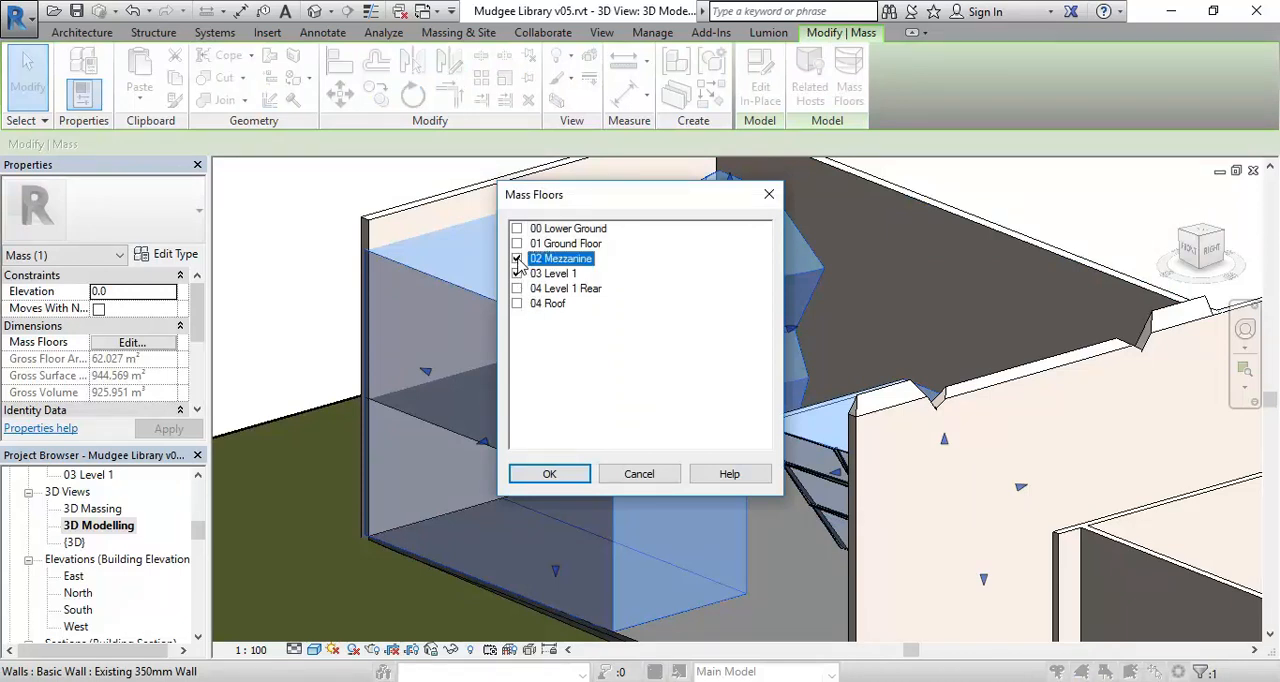
click(550, 475)
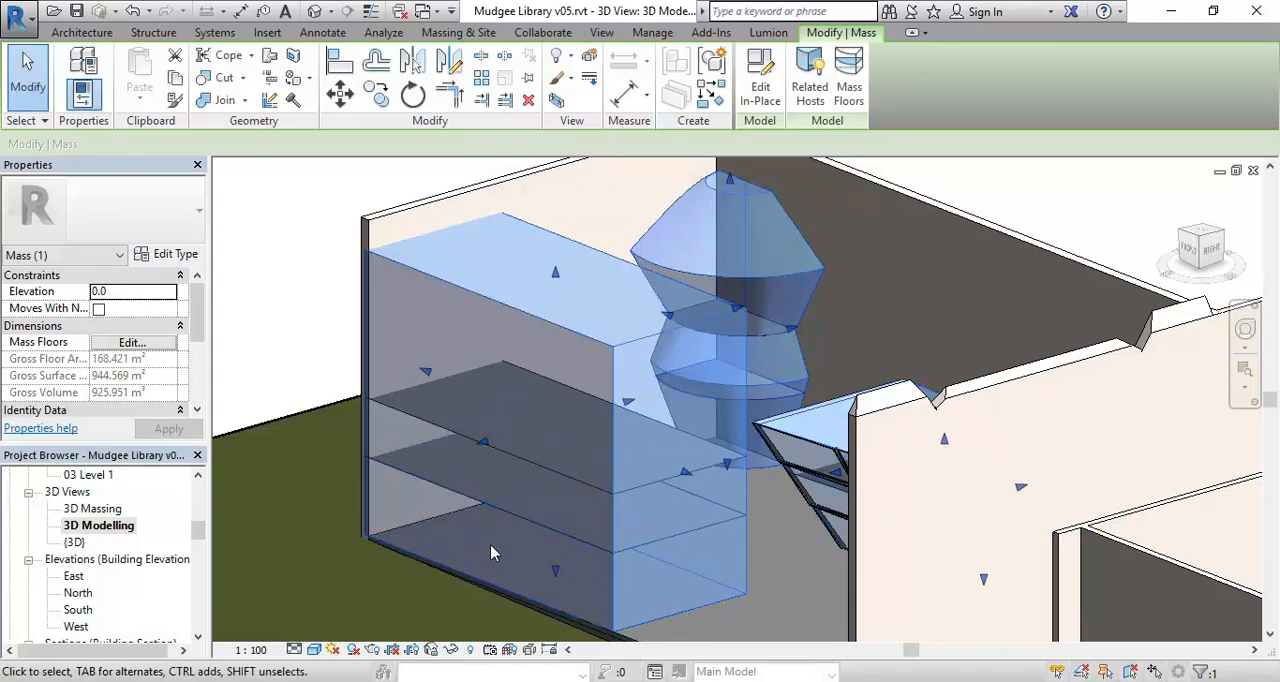
Edit the mass in place, moving the box's upper rear edge inward to about 3877 mm and its lower rear edge outward to about 5760 mm.
click(770, 88)
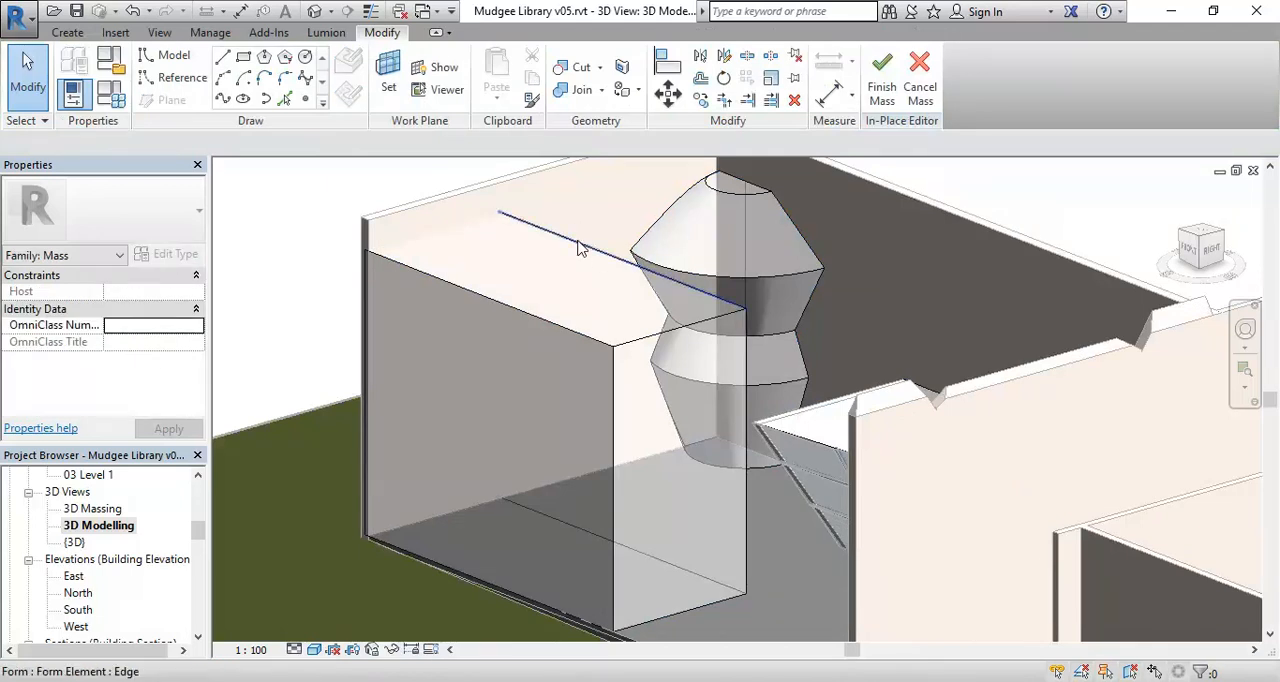
click(580, 244)
drag(660, 258, 625, 262)
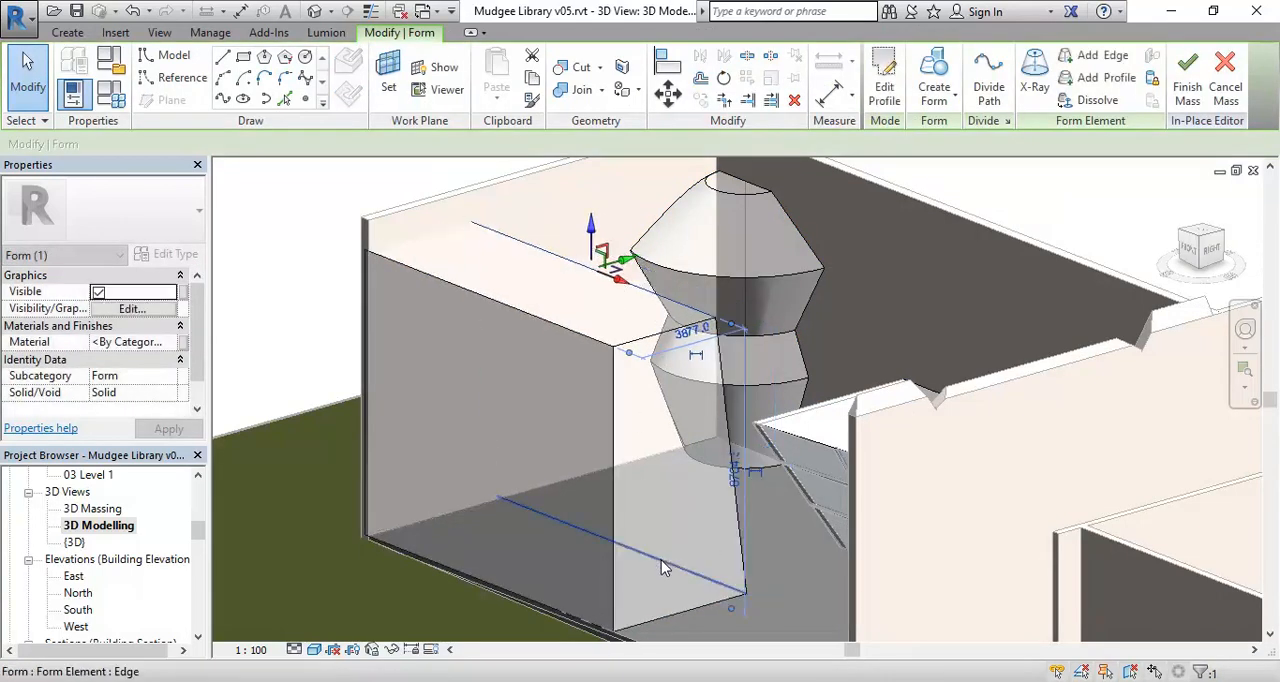
click(610, 538)
drag(660, 536, 685, 540)
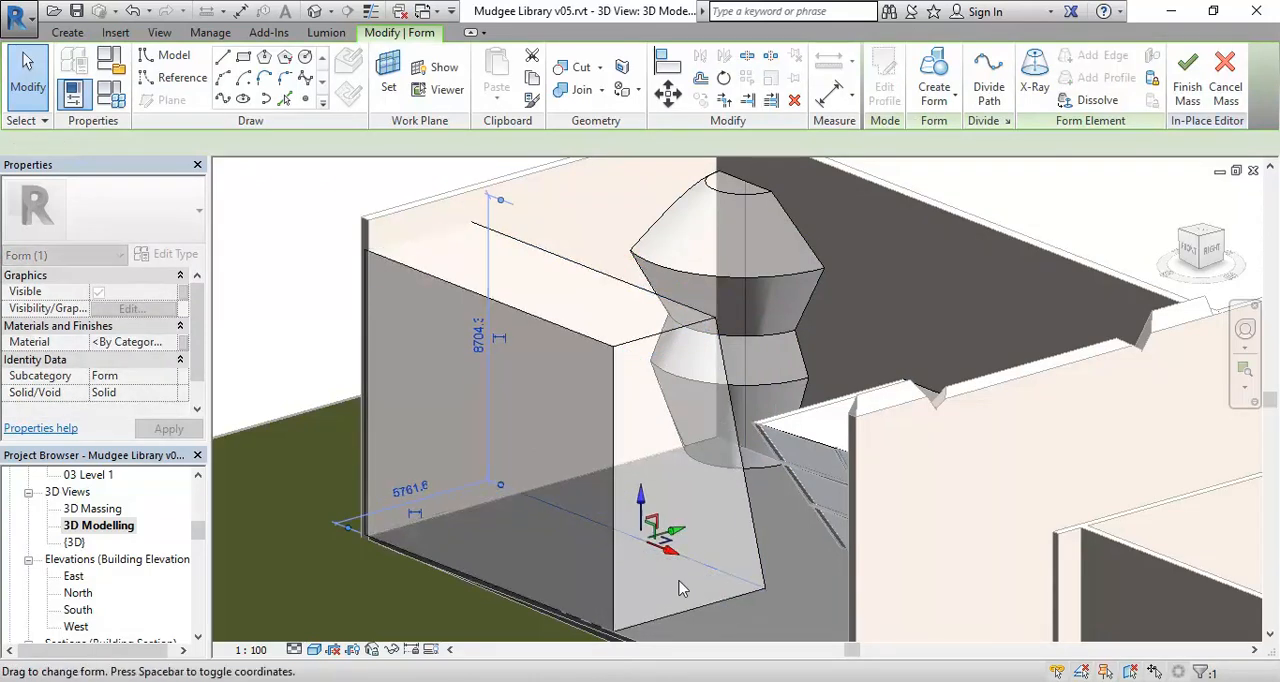
click(767, 618)
Try to move the box's upper rear edge inward to about 2960 mm from its front edge, and undo that move.
shift+middle_drag(767, 618, 455, 362)
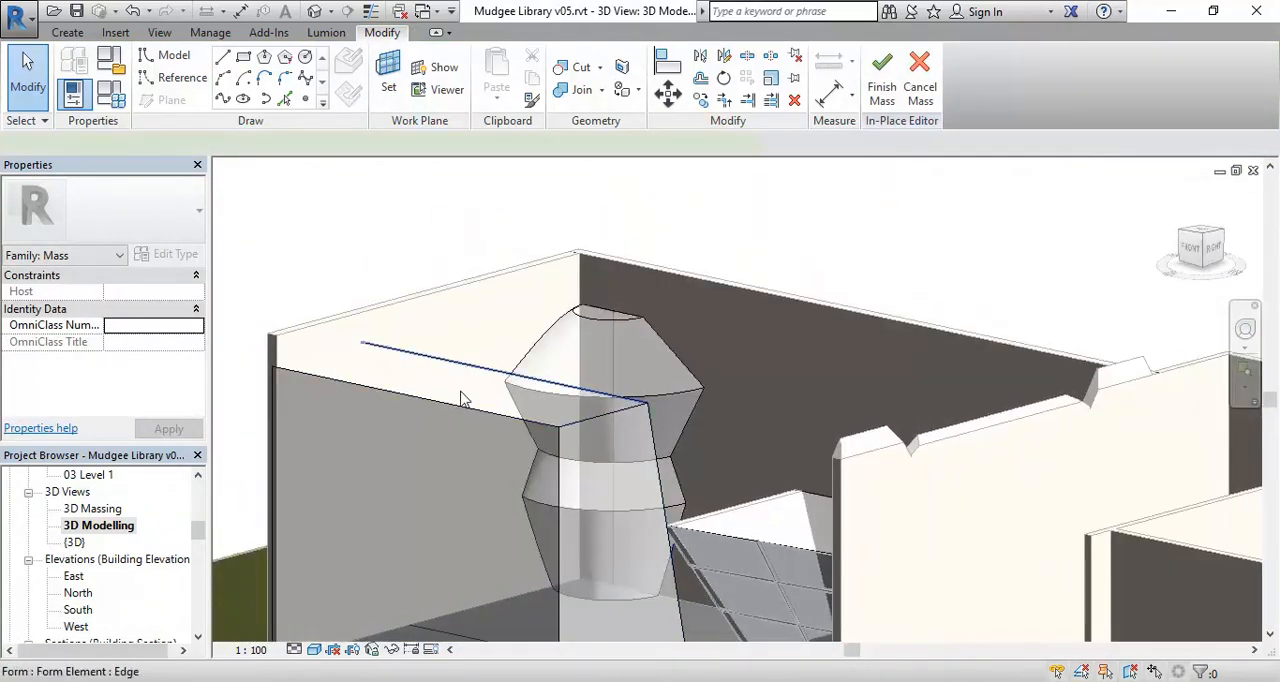
click(457, 363)
drag(519, 381, 511, 383)
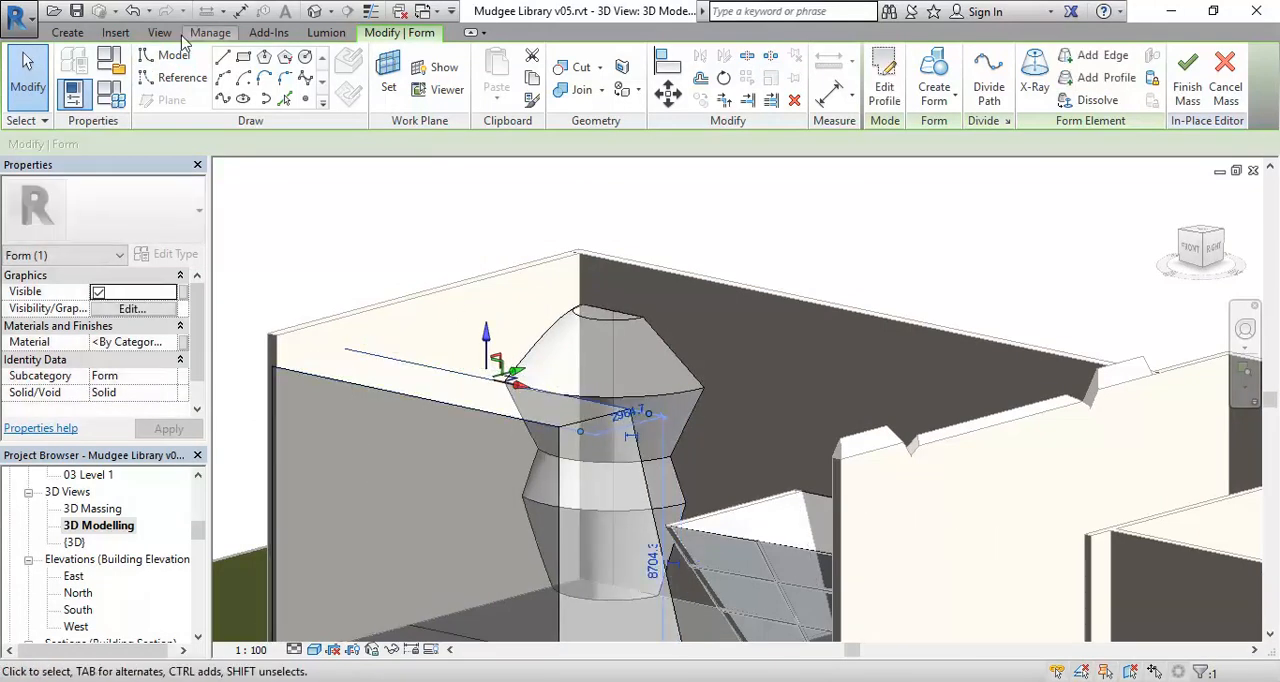
click(132, 12)
Move the box's upper rear edge inward to about 3250 mm from its front edge and finish the mass.
click(456, 363)
shift+middle_drag(470, 370, 566, 418)
scroll(550, 382, up, 2)
drag(542, 380, 514, 382)
scroll(503, 403, down, 2)
shift+middle_drag(446, 486, 852, 268)
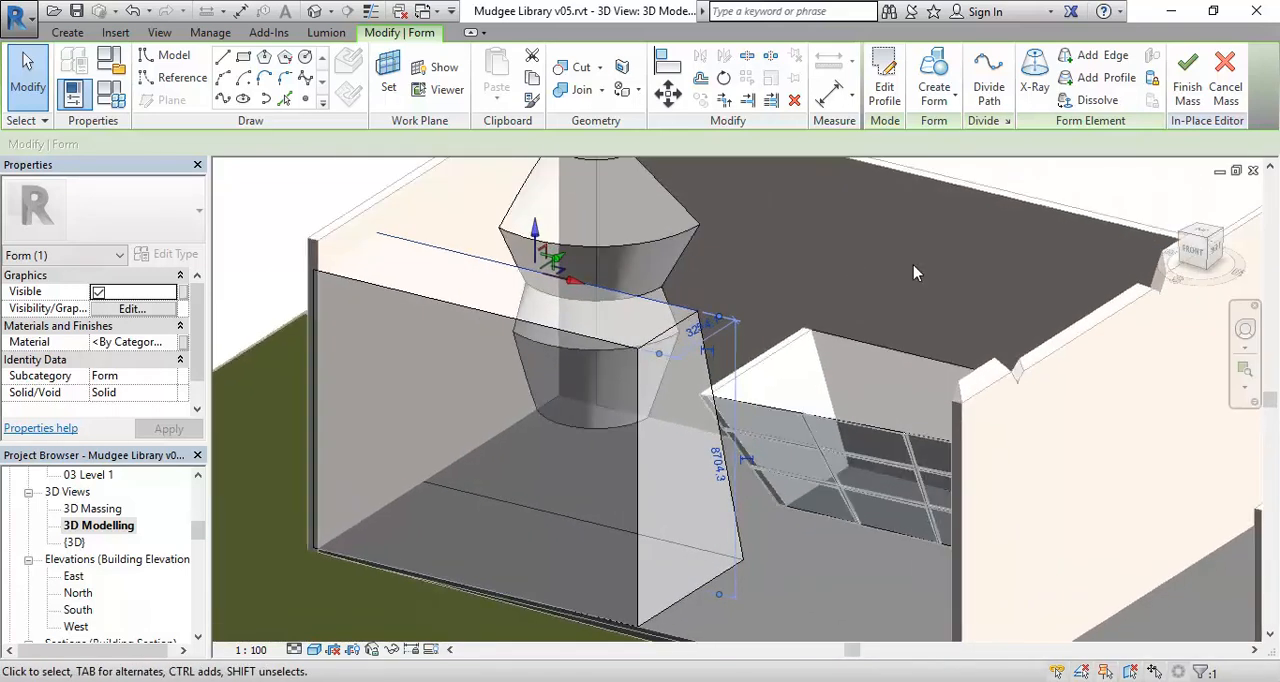
click(1187, 85)
Examine how the mass floors fit the sloped rear face of the reshaped box.
shift+middle_drag(718, 470, 594, 477)
scroll(640, 450, up, 5)
scroll(643, 433, down, 5)
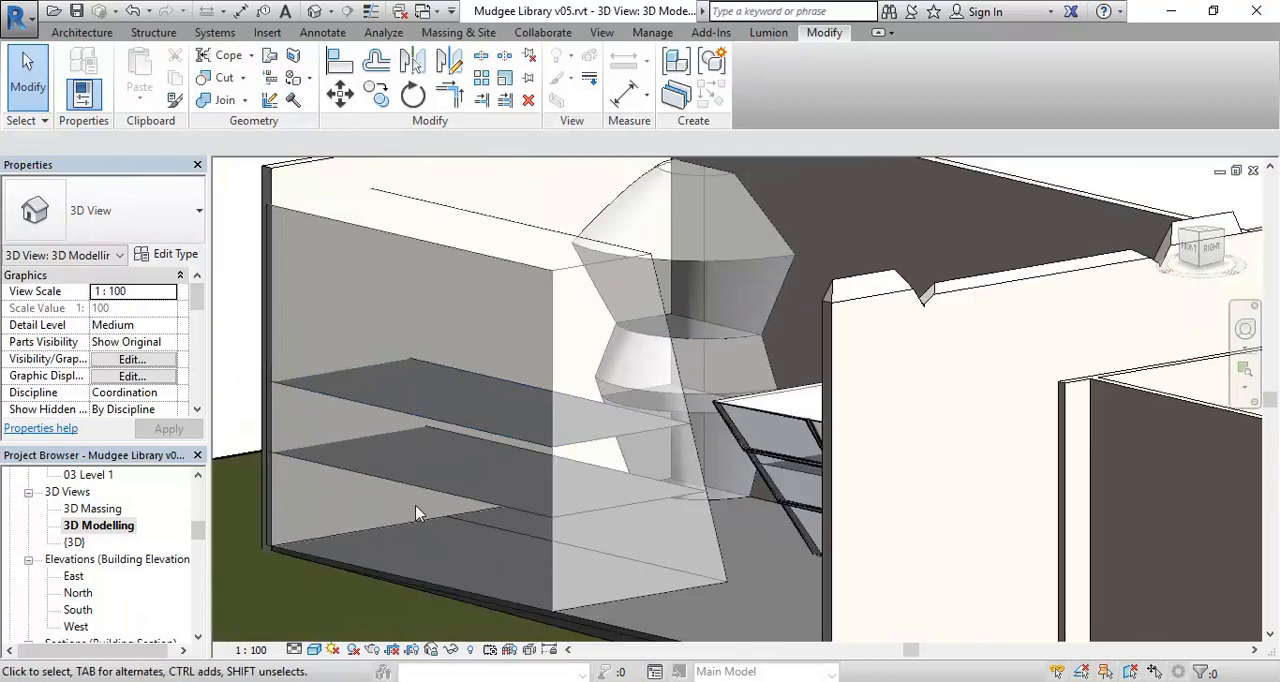
scroll(415, 512, up, 2)
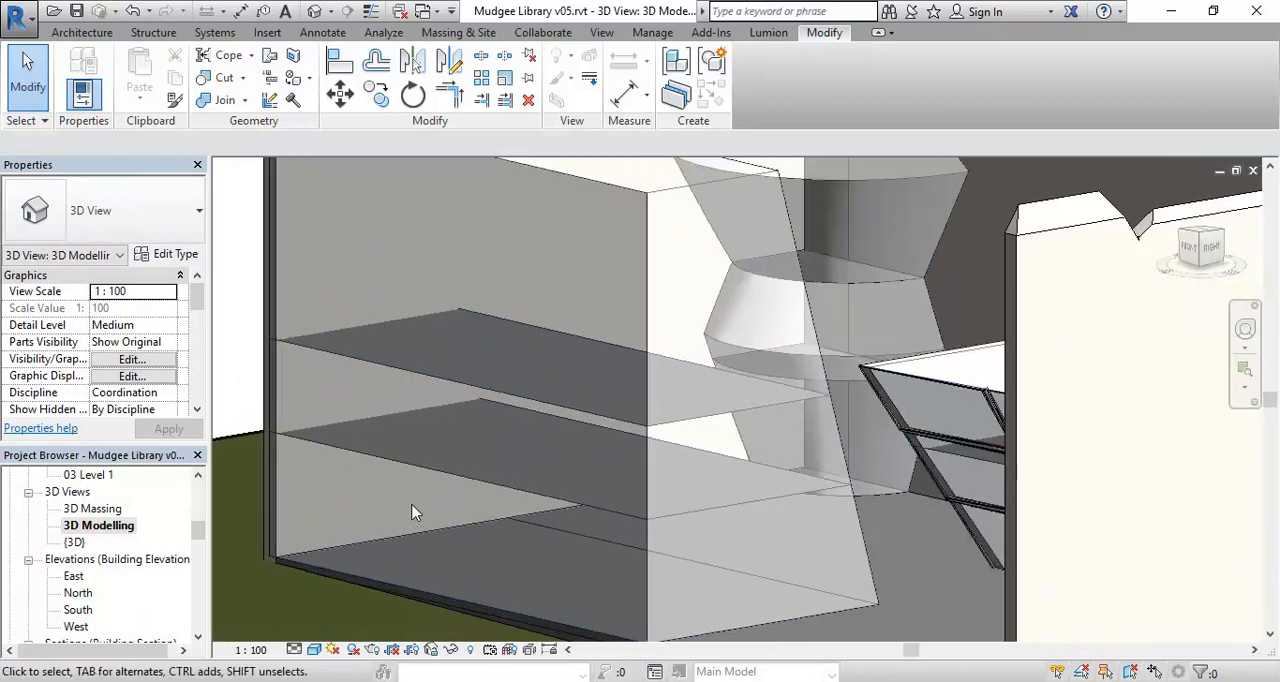
scroll(415, 512, down, 2)
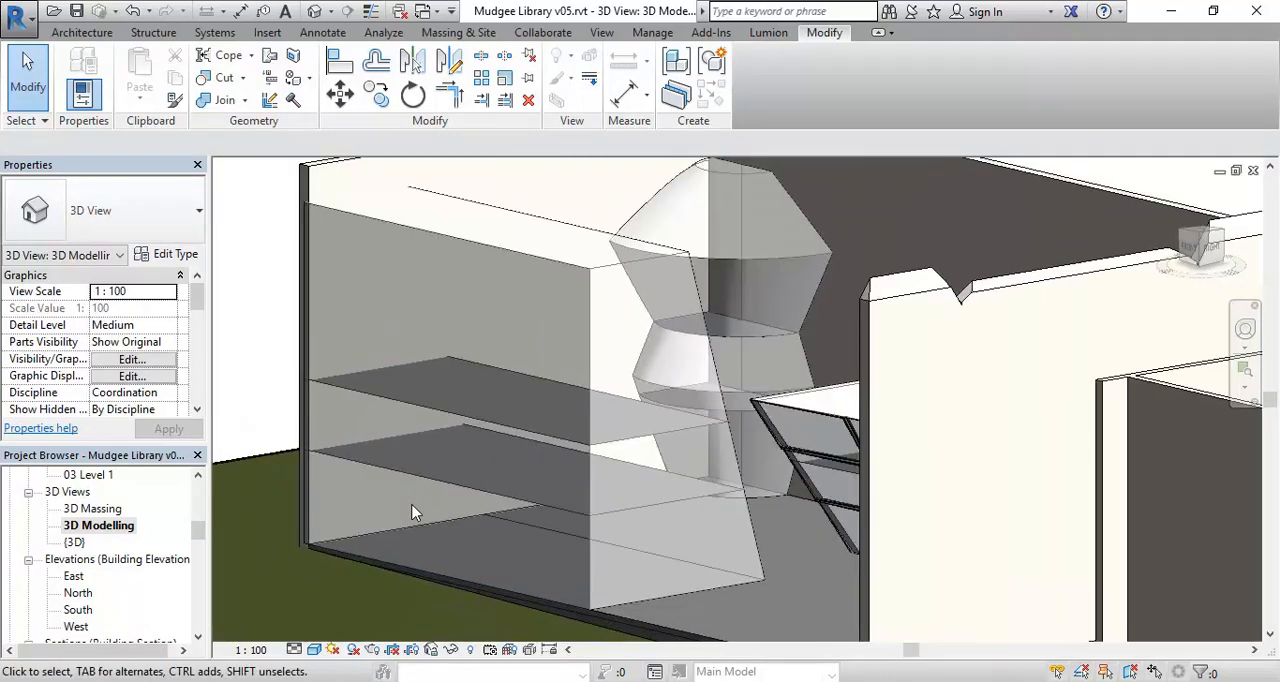
scroll(412, 505, down, 1)
shift+middle_drag(412, 505, 424, 521)
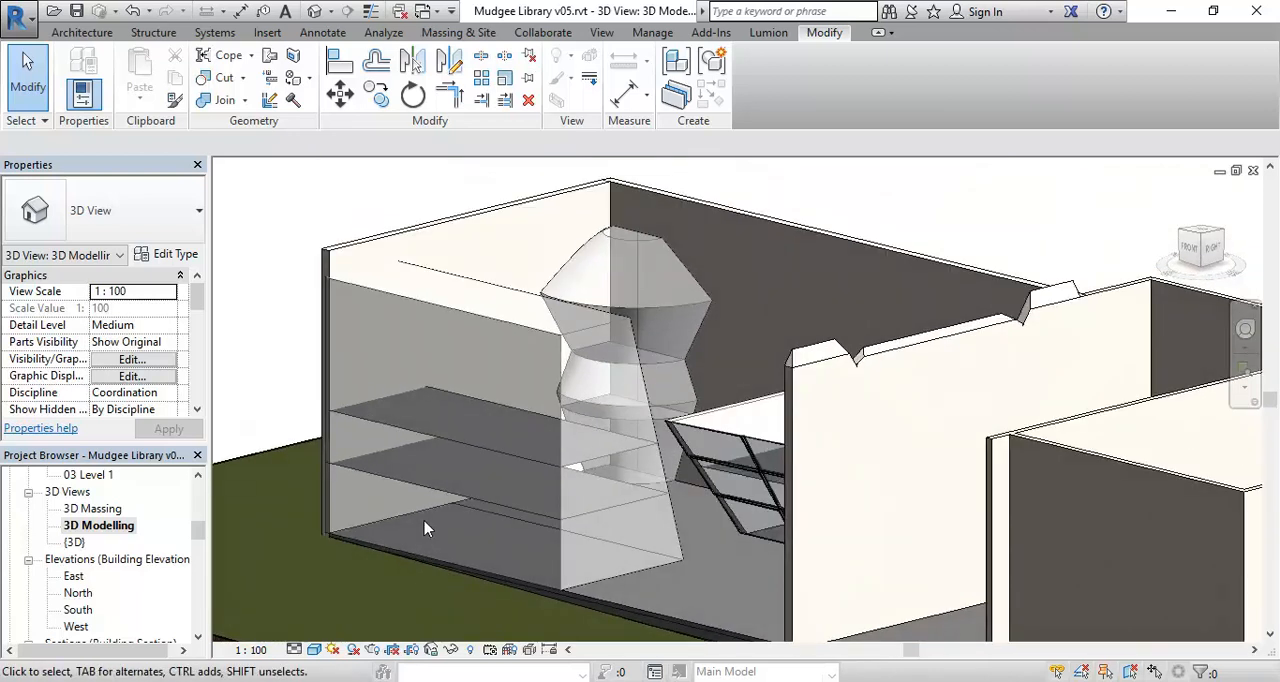
Compare the model with masses hidden and shown by switching between Show Mass by View Settings and Form and Floors, ending with Form and Floors.
click(461, 33)
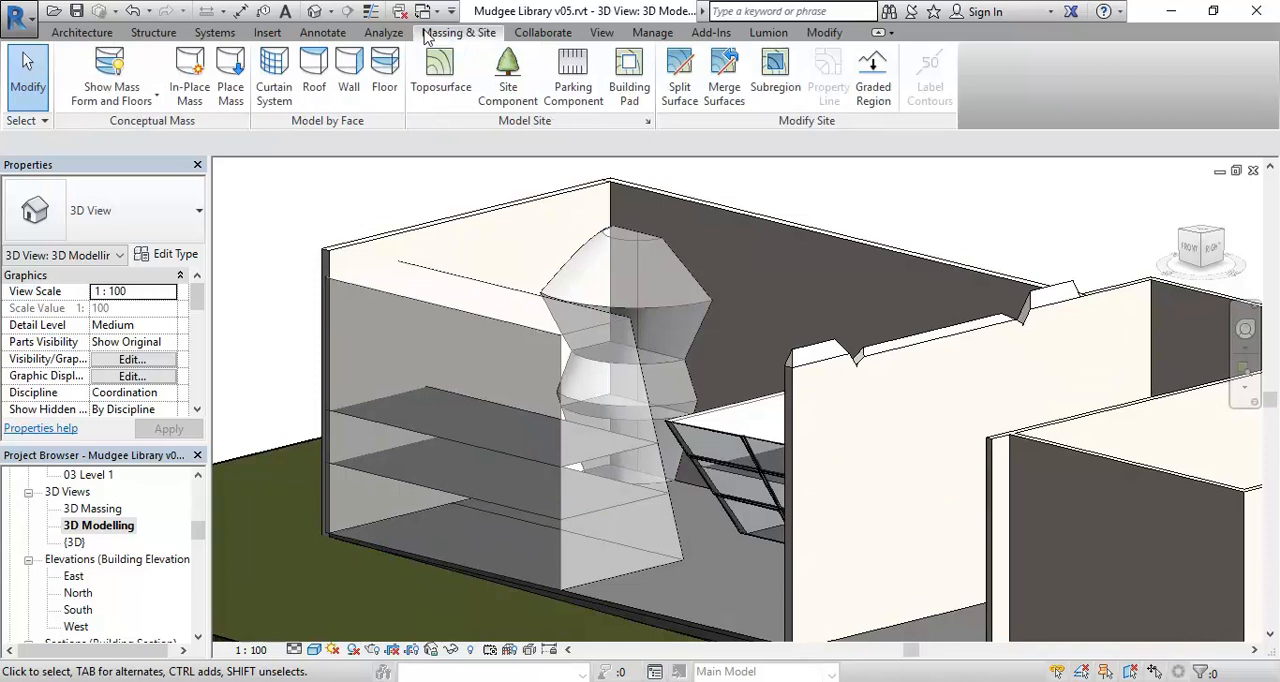
click(114, 70)
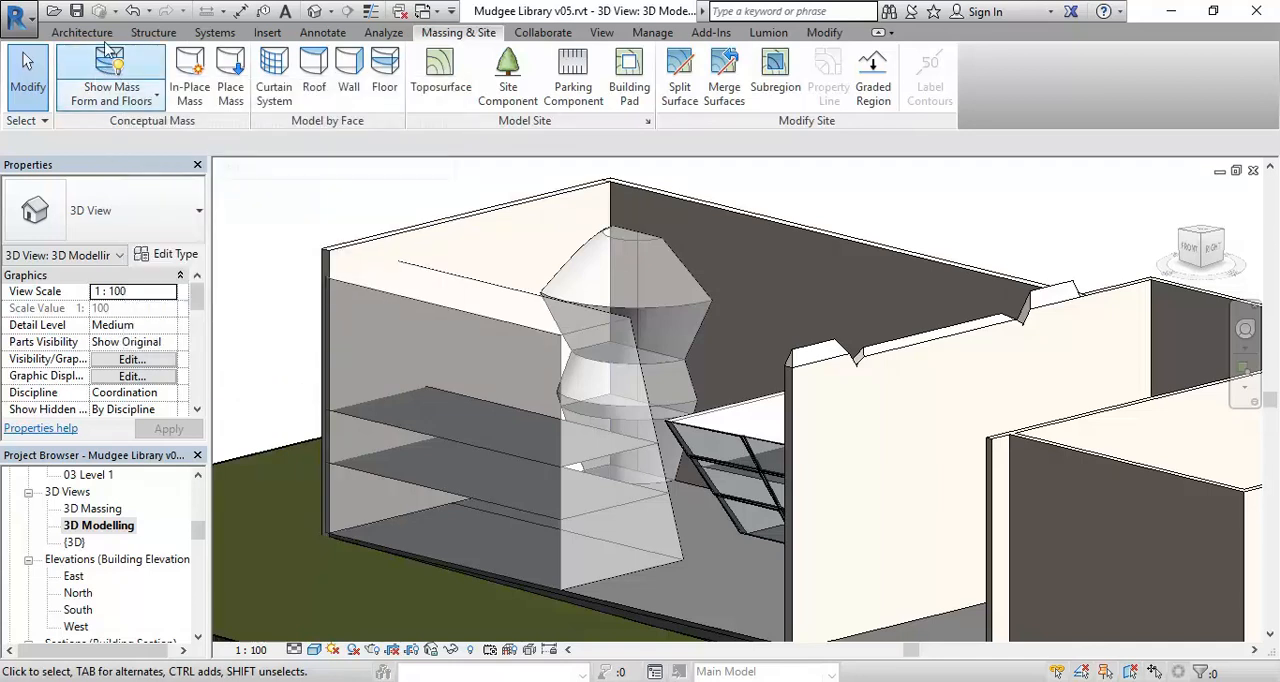
click(97, 100)
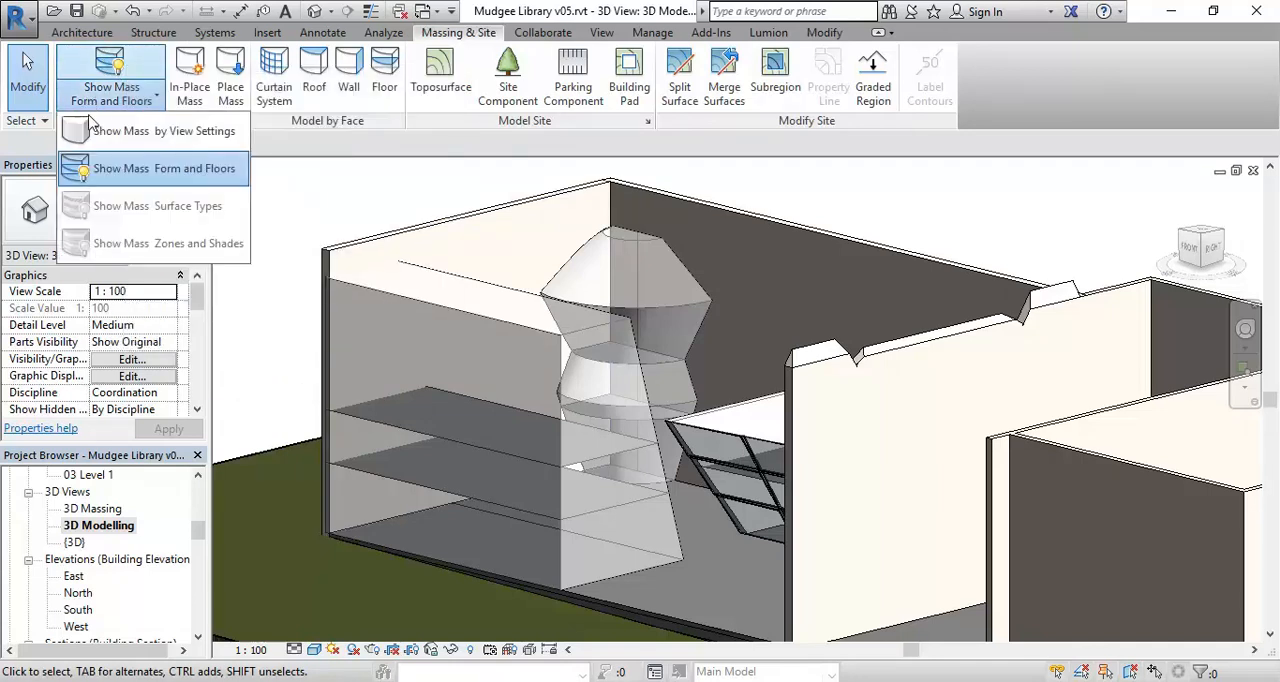
click(108, 100)
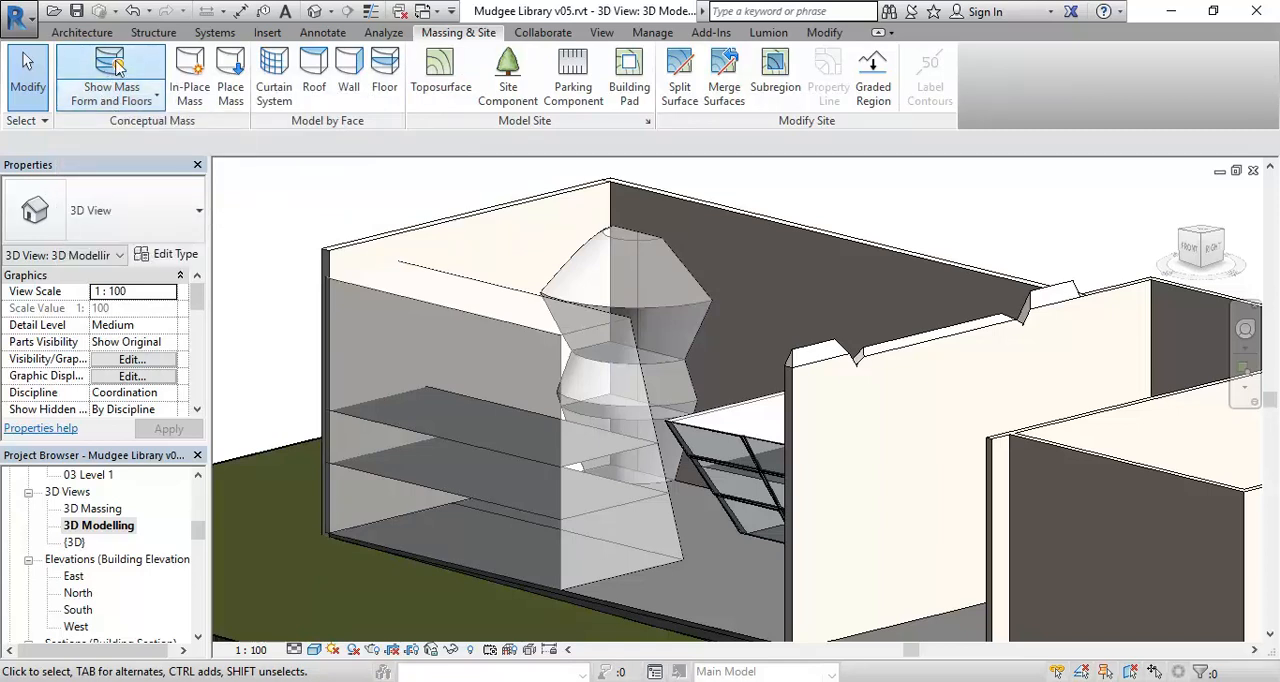
click(117, 66)
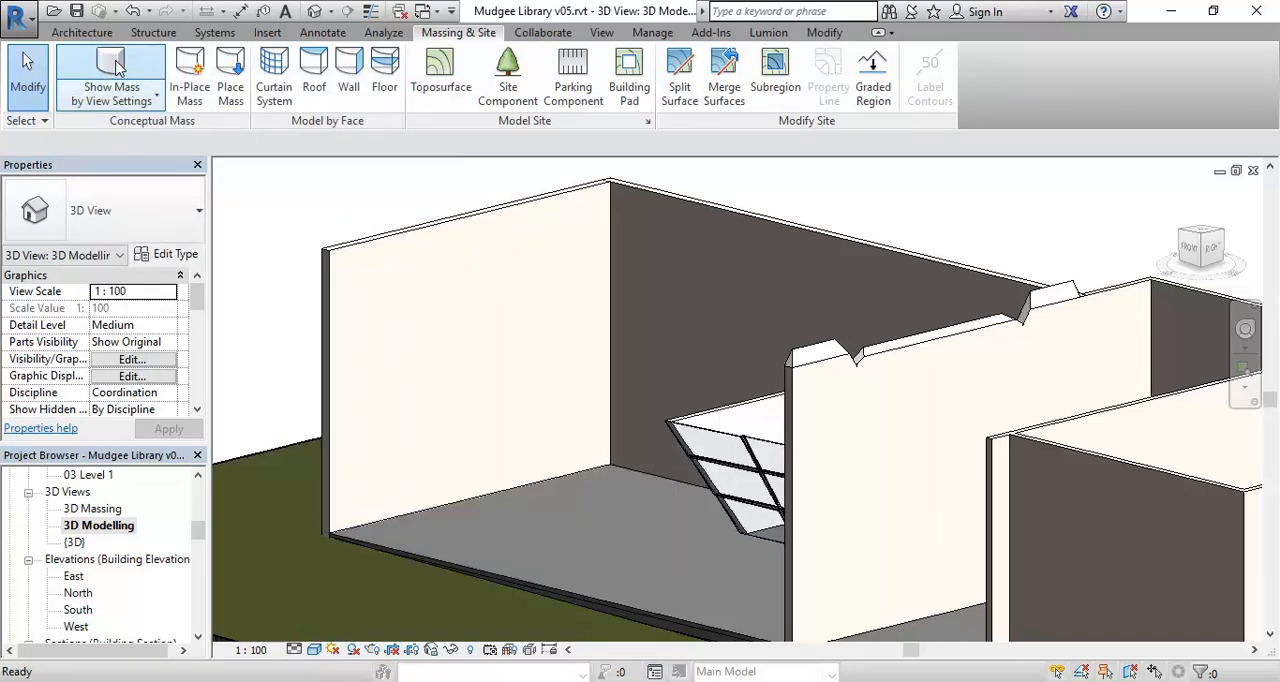
click(117, 66)
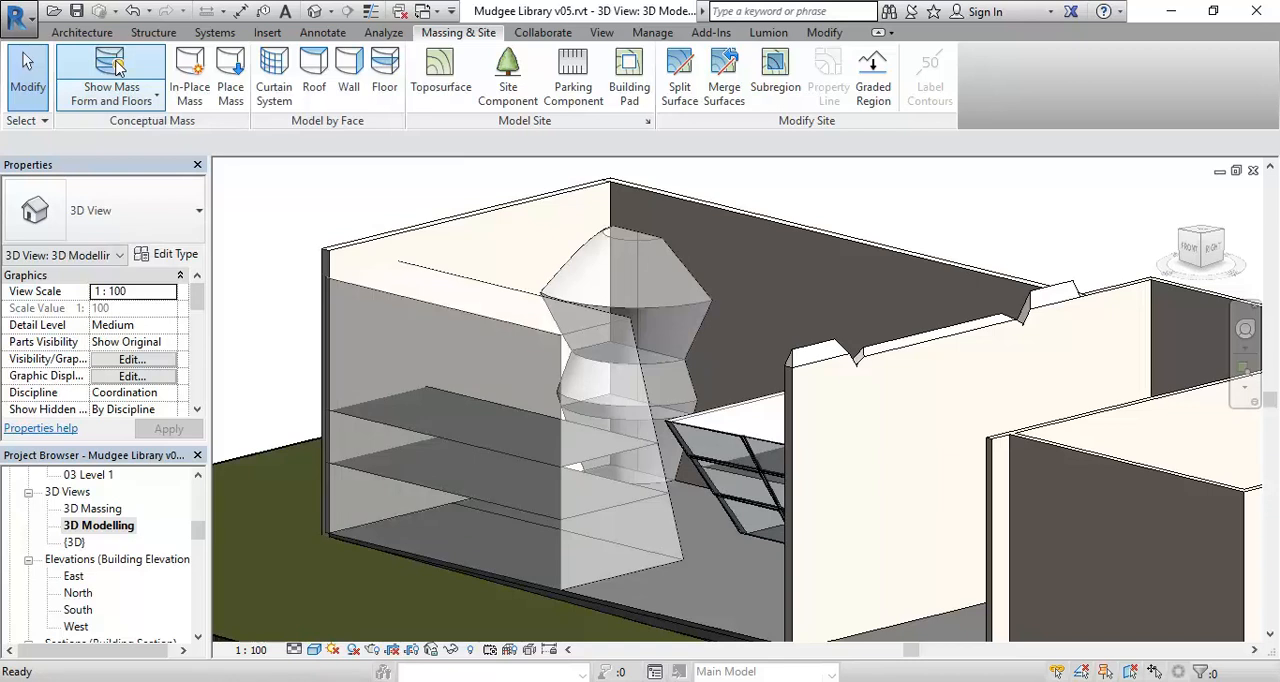
click(118, 66)
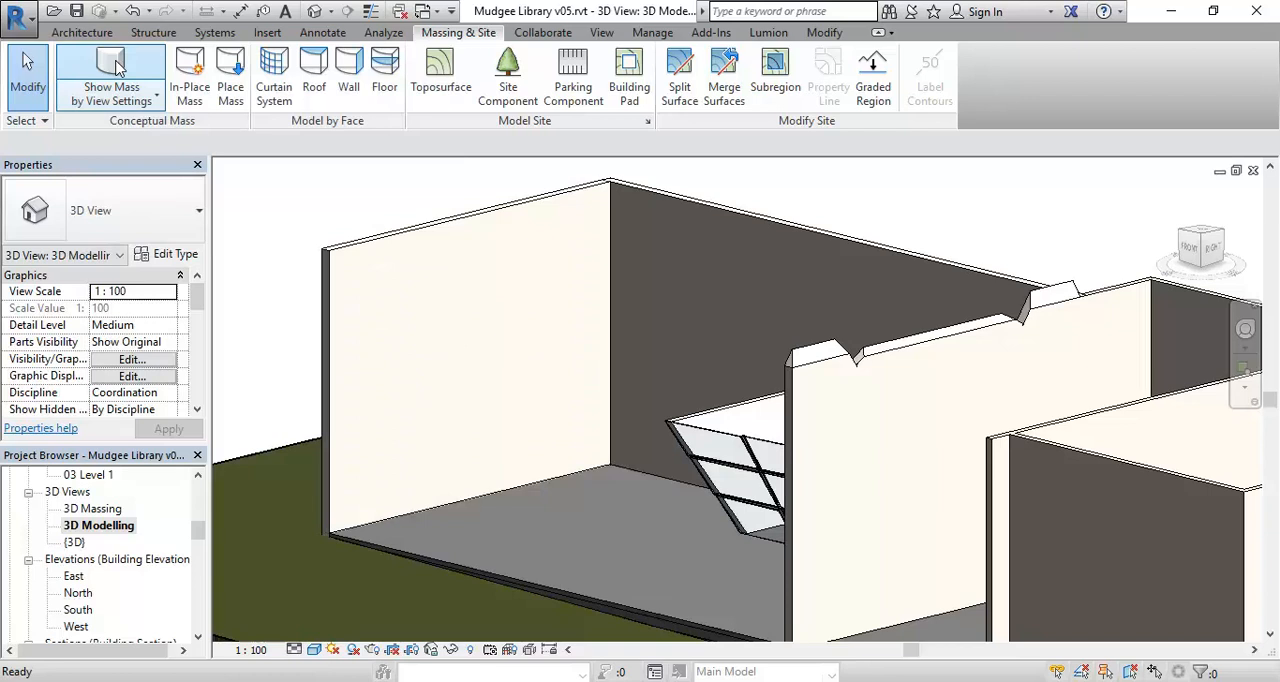
click(118, 66)
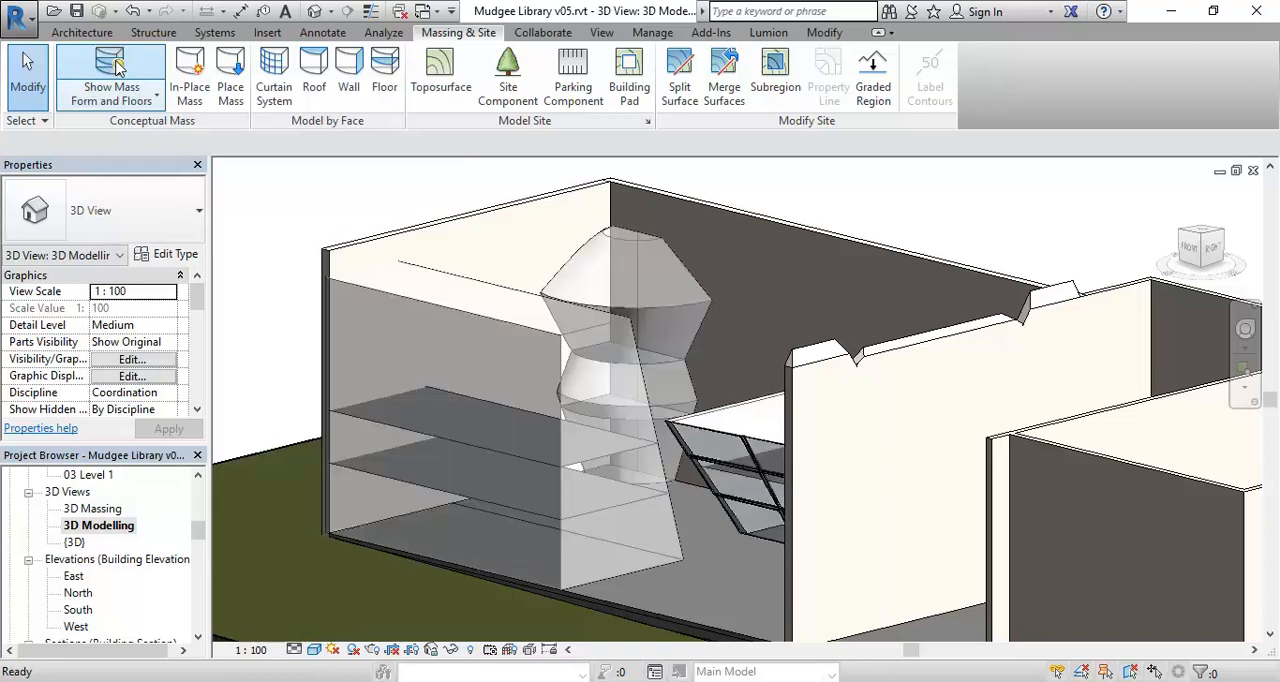
click(118, 66)
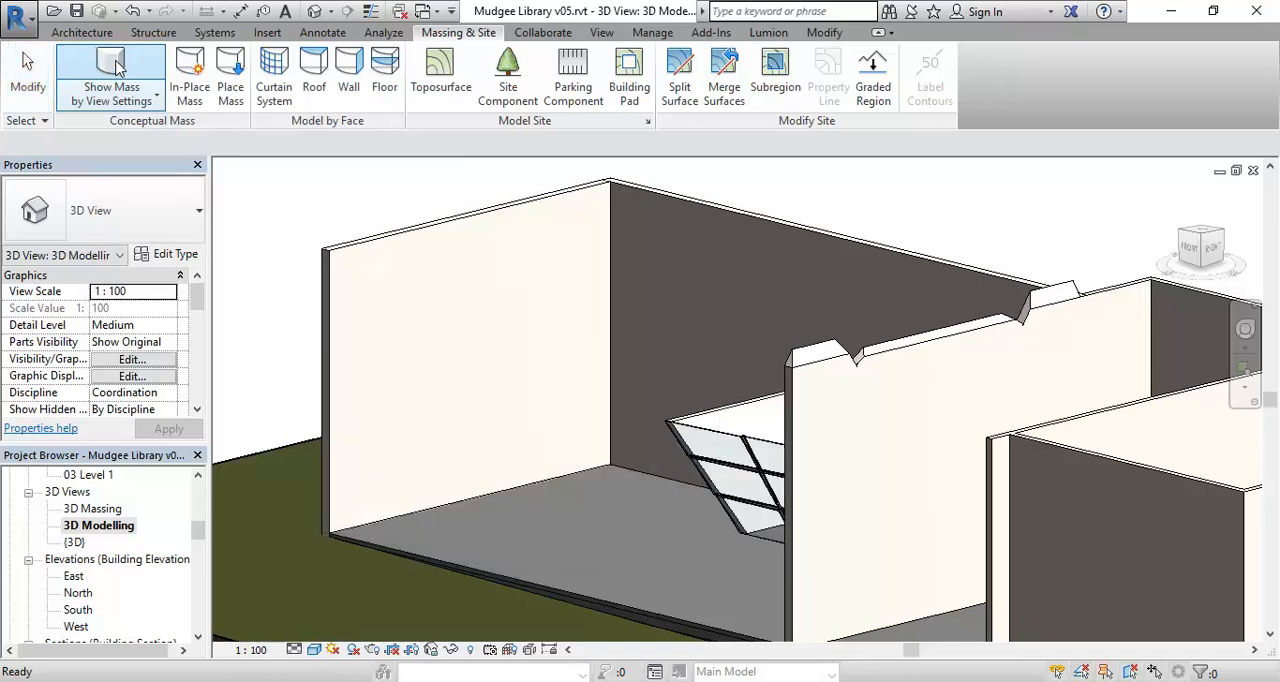
click(118, 66)
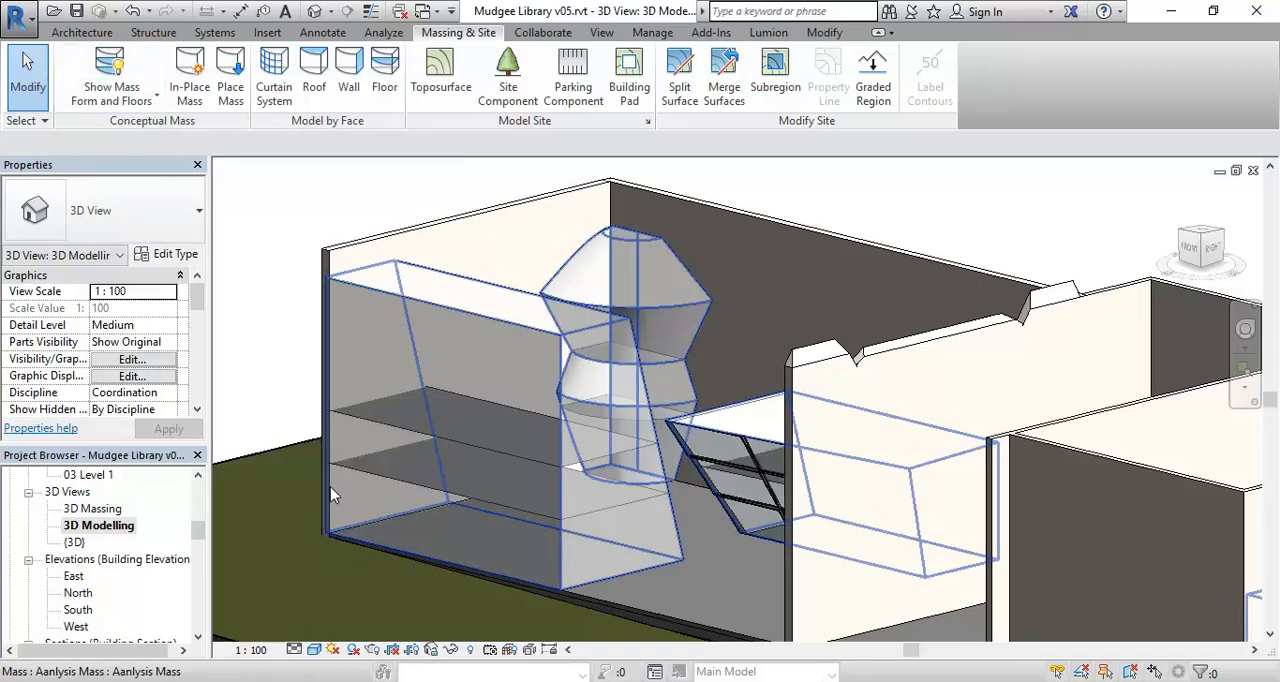
Create Generic 150mm floors by face from the 03 Level 1 mass floor of the box and tower.
scroll(330, 486, up, 2)
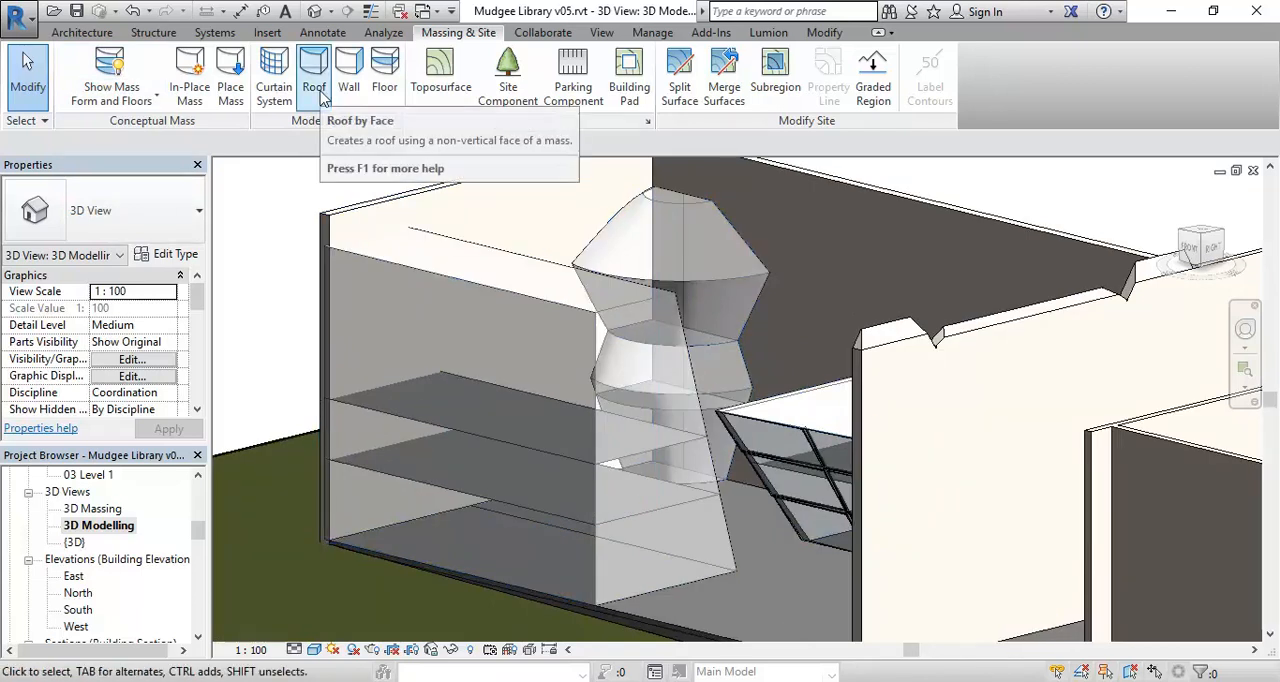
click(383, 82)
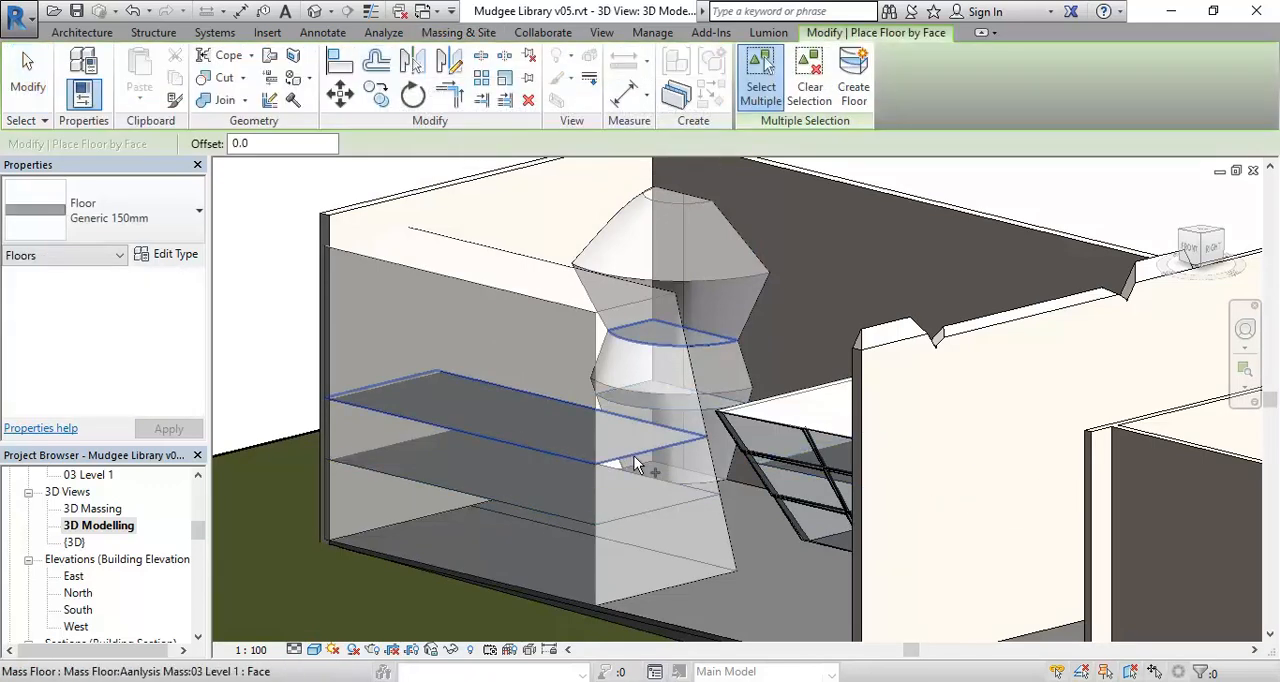
click(479, 382)
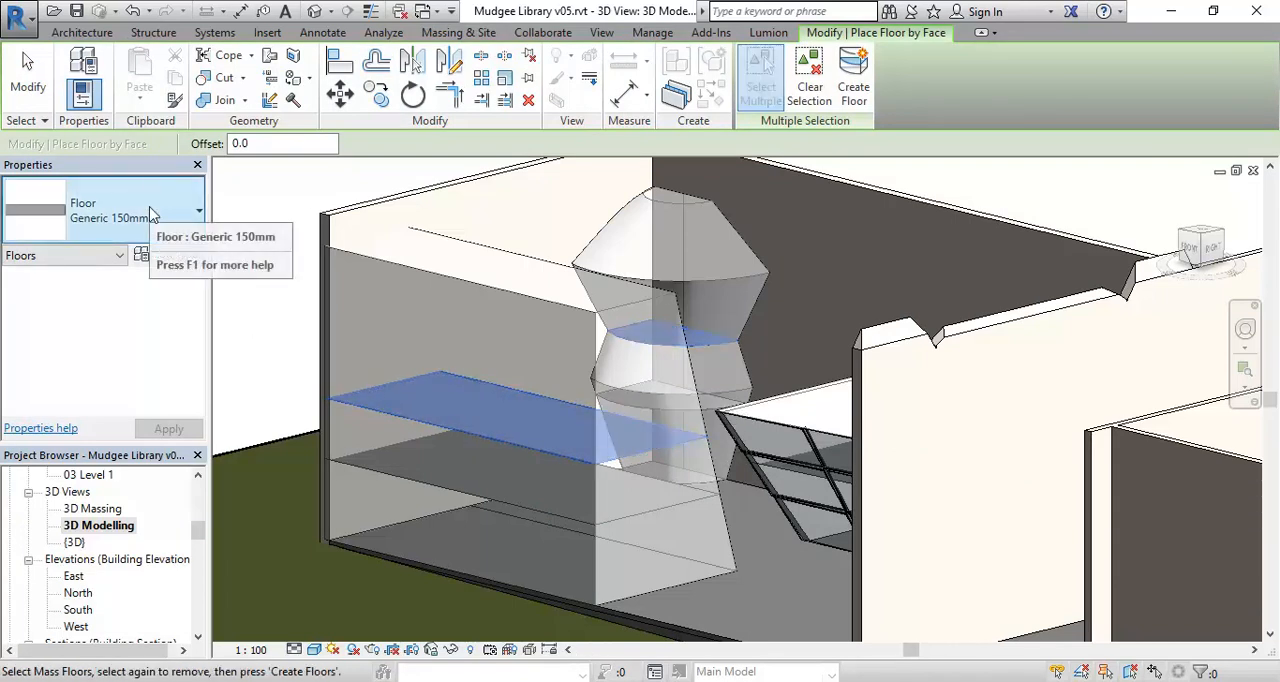
click(853, 80)
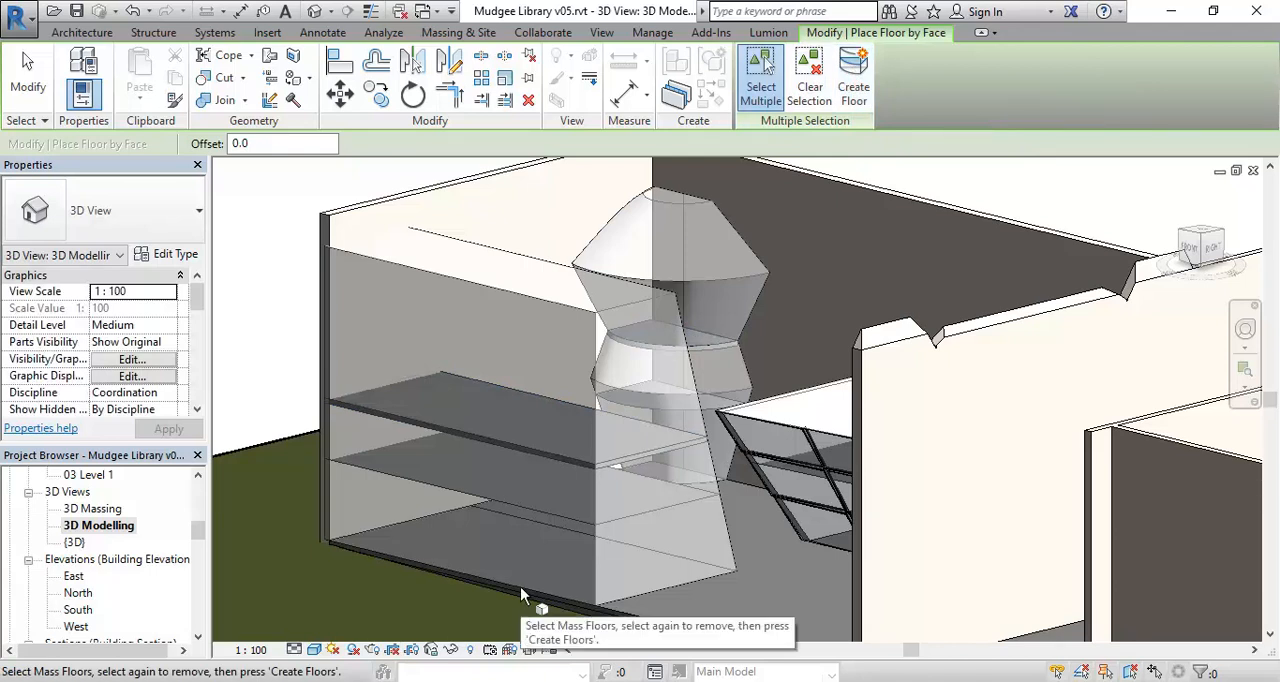
click(470, 38)
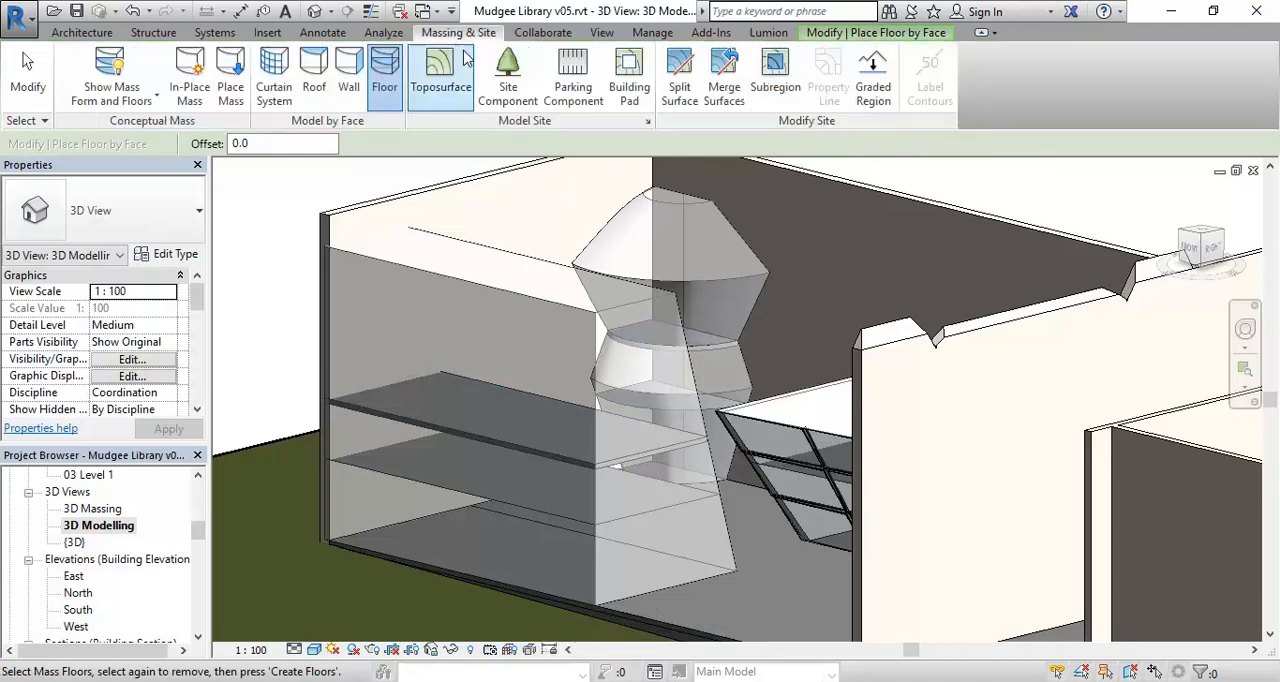
Check the new Generic 150mm floors with the masses hidden and shown, leaving Form and Floors displayed, and end the floor-by-face command.
click(110, 62)
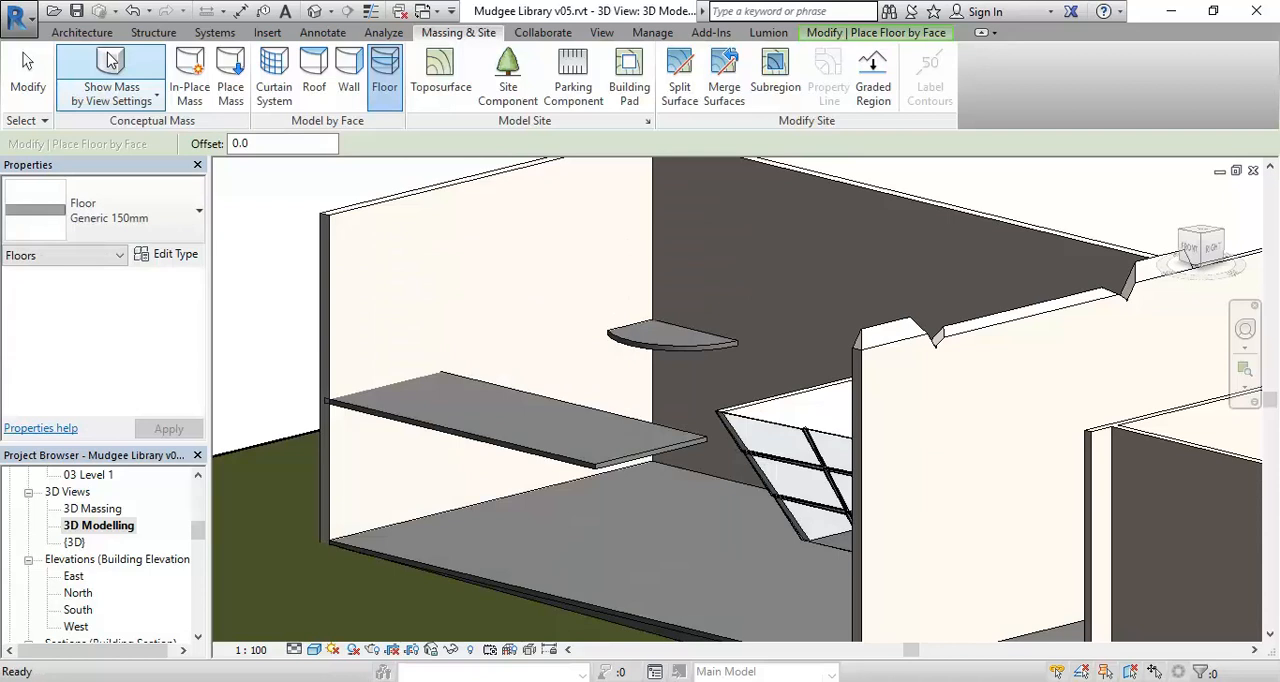
click(110, 62)
click(110, 62)
click(110, 62)
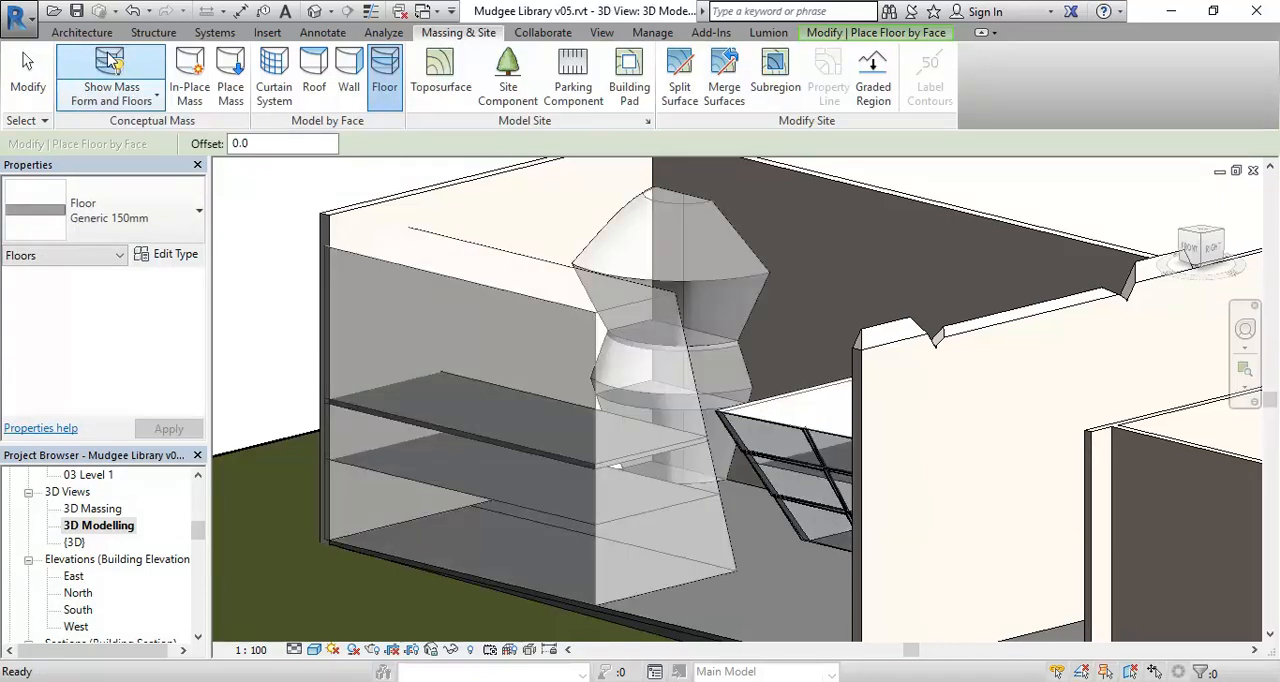
scroll(480, 388, down, 1)
scroll(474, 328, up, 1)
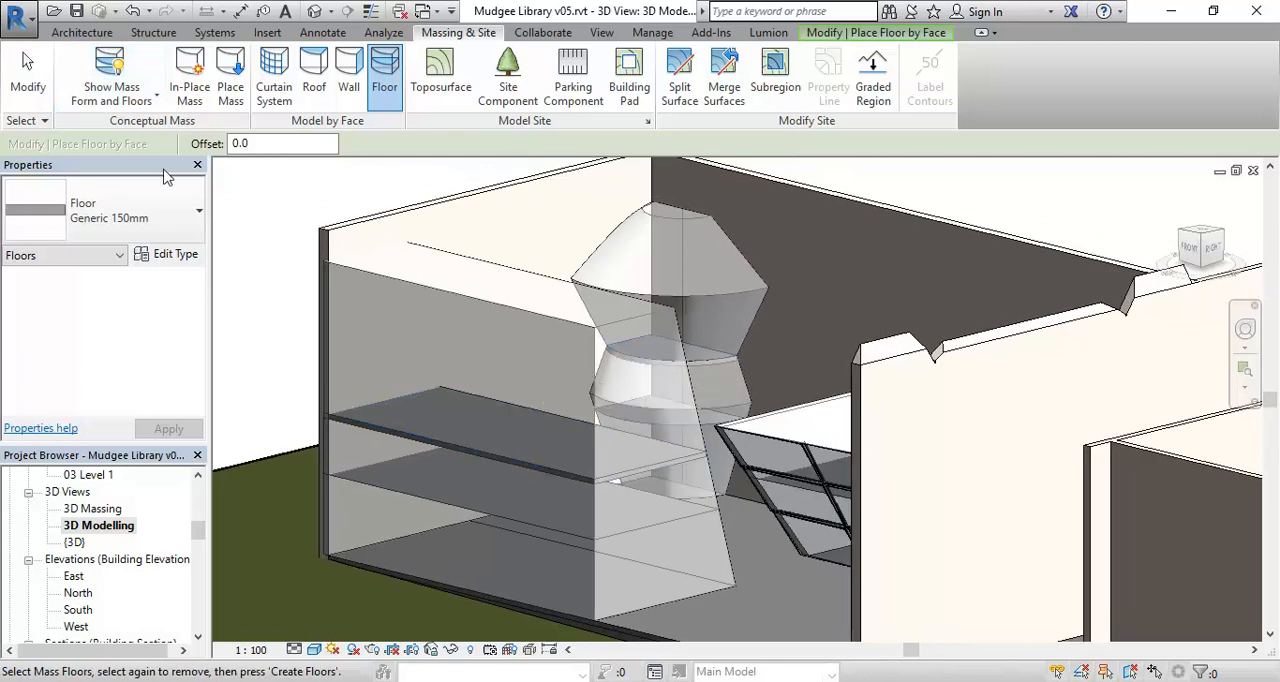
click(136, 78)
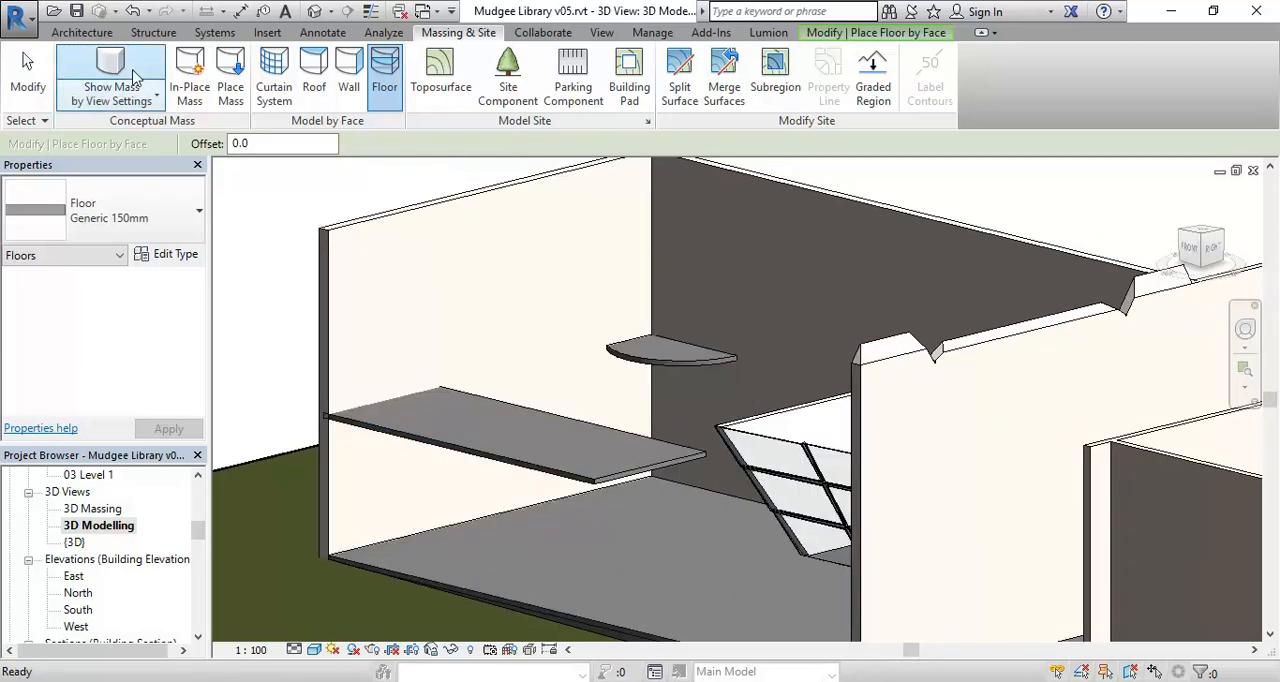
click(136, 78)
right_click(507, 254)
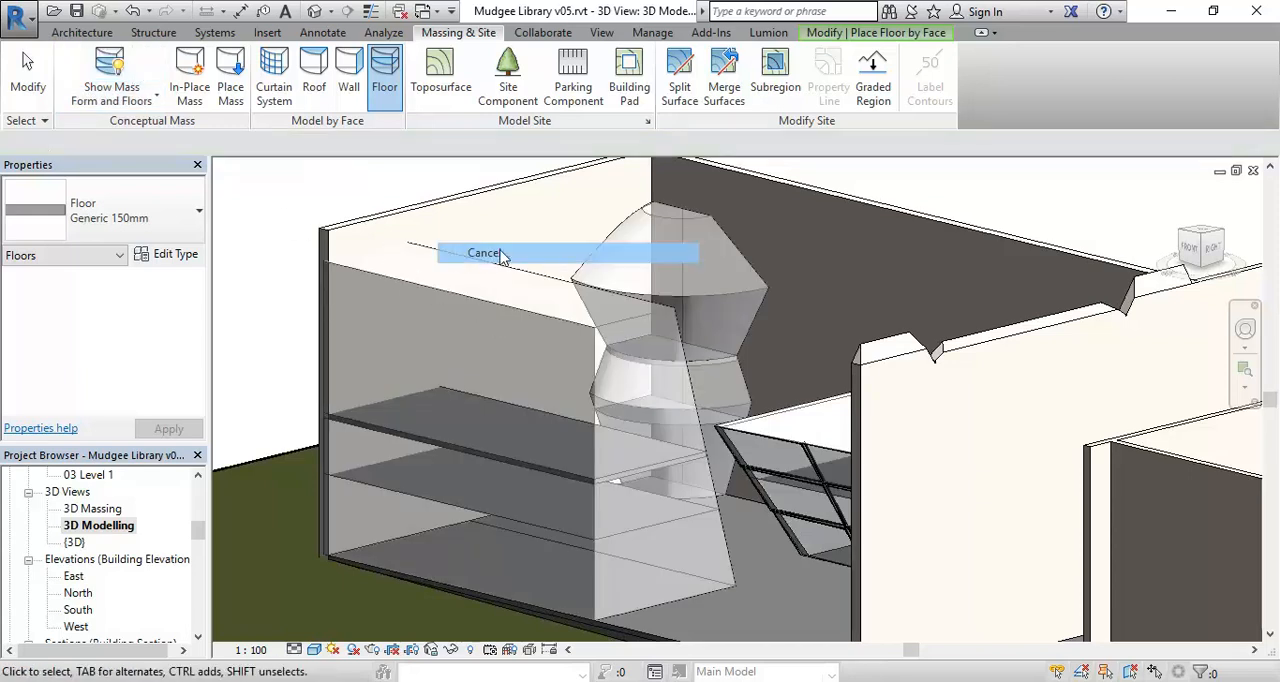
click(537, 266)
scroll(537, 270, down, 2)
middle_drag(538, 285, 508, 296)
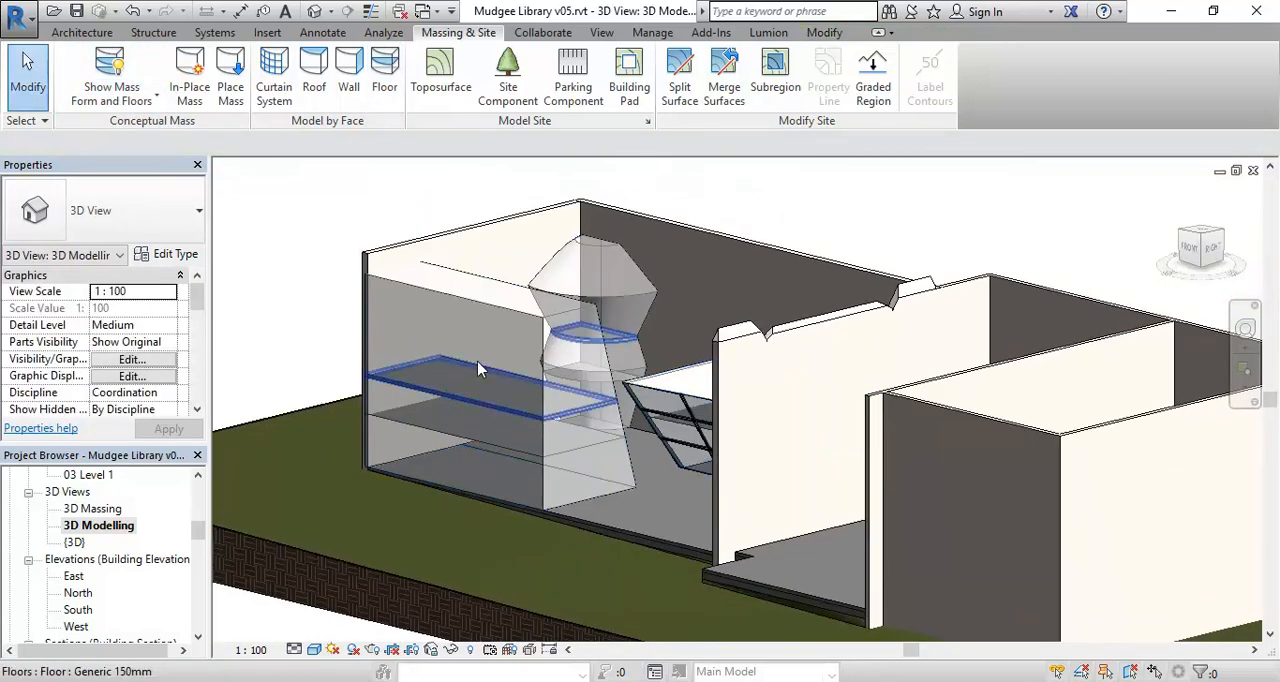
Switch to Adobe Acrobat to view the massing diagrams on page 4 of Assessment 1_CAD 4 2017.pdf and return to the Revit model.
click(440, 680)
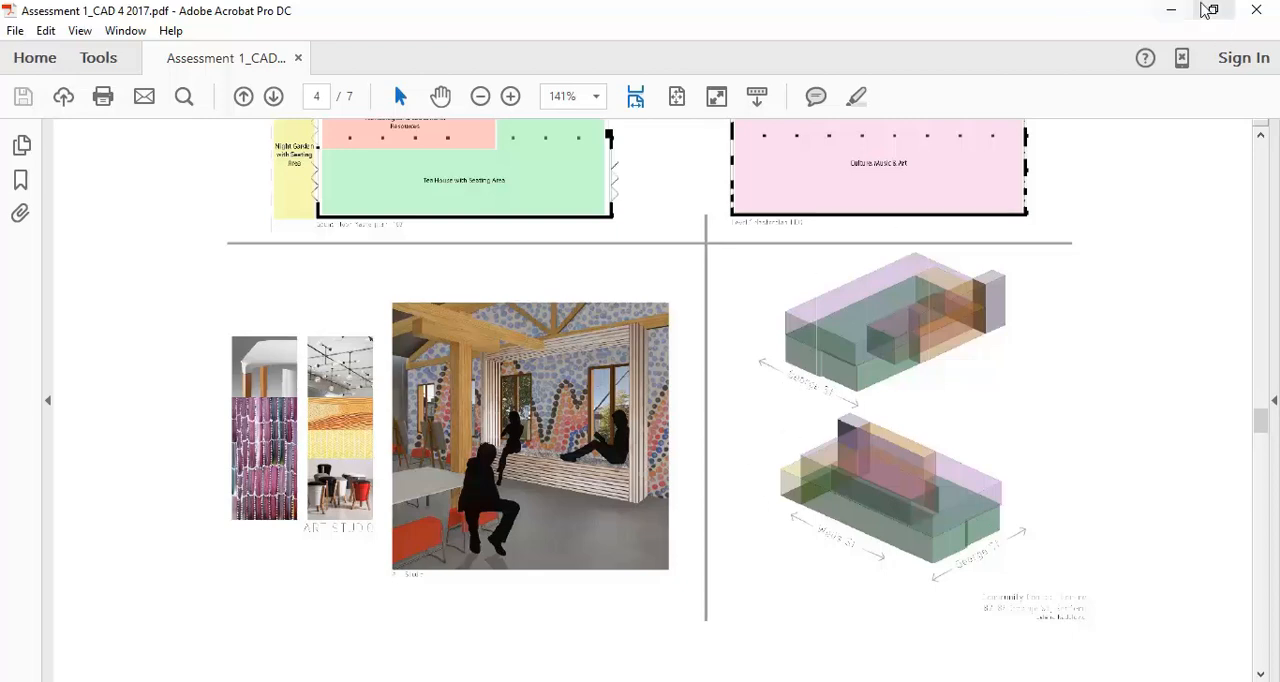
click(1210, 10)
click(474, 318)
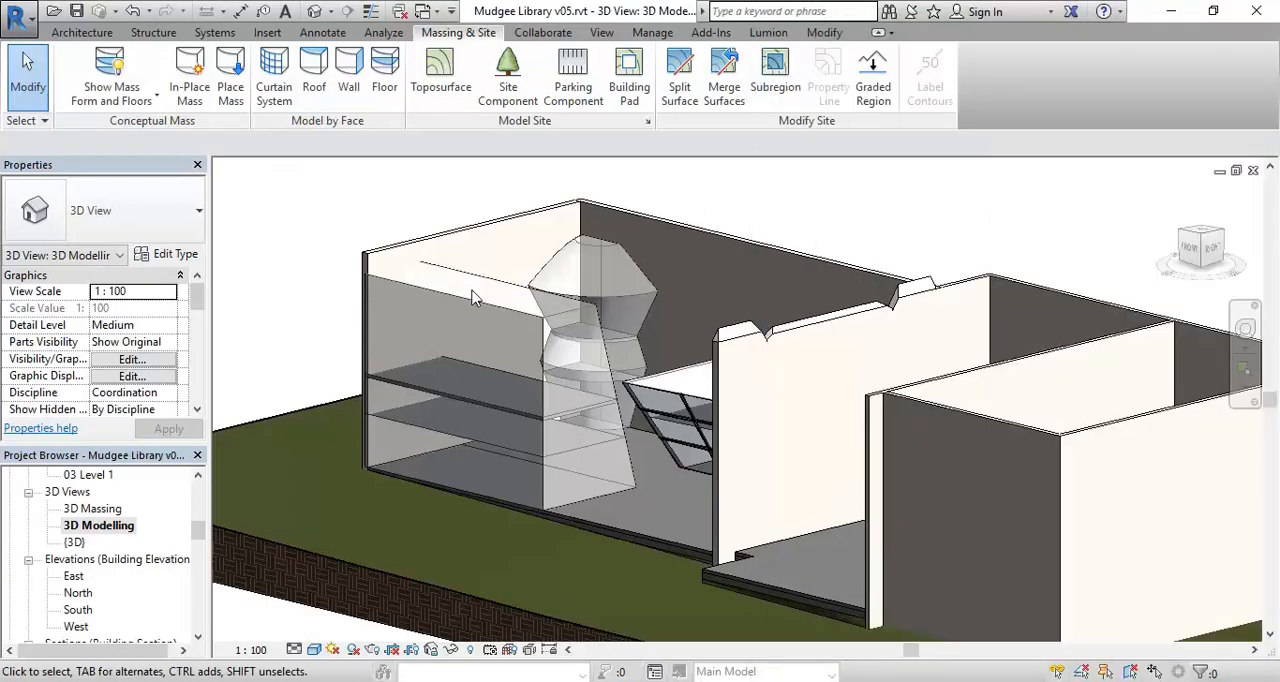
Select the in-place mass containing the sloped box and the tower.
click(462, 400)
scroll(462, 402, up, 2)
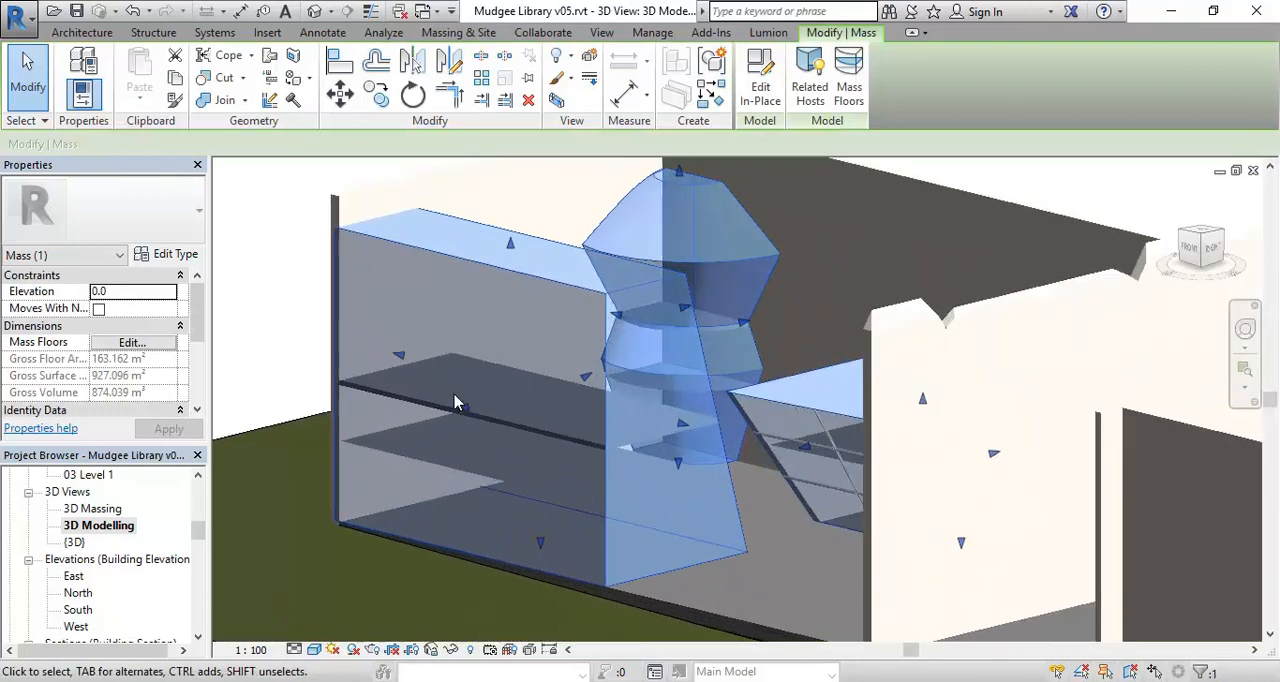
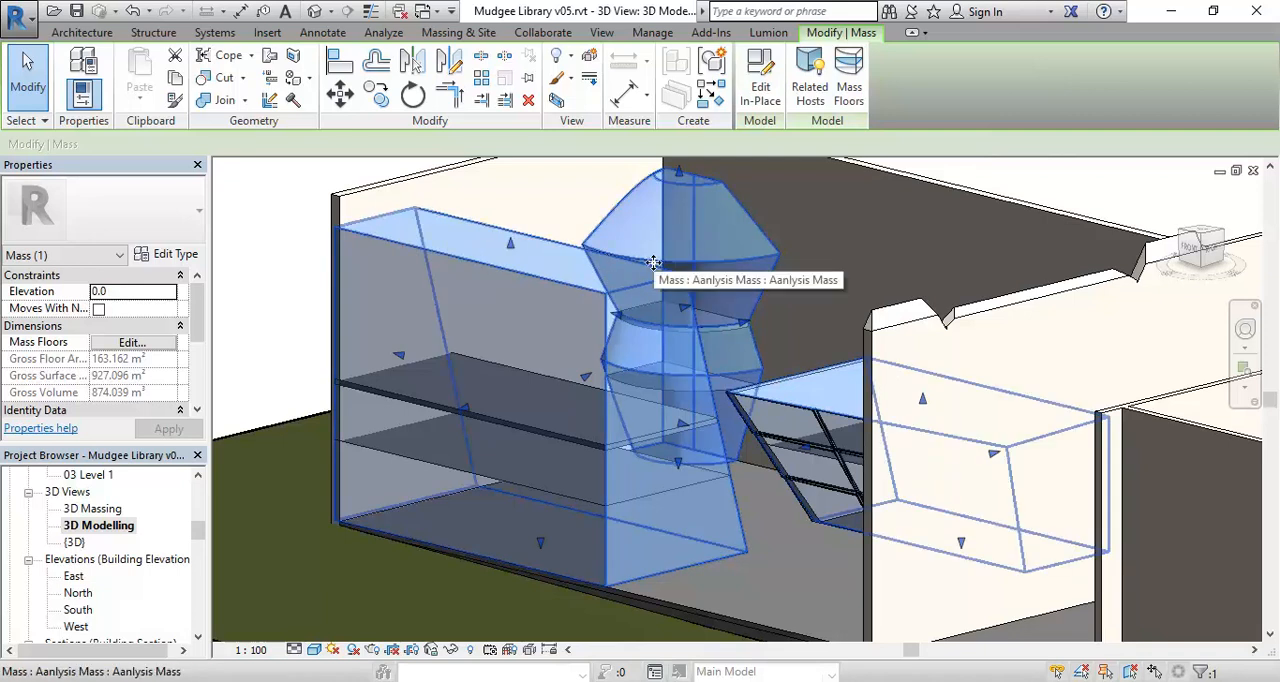
Edit the selected mass in place, select the whole sloped box form, and open its material choice.
mouse_move(197, 300)
mouse_down()
mouse_move(199, 355)
mouse_move(207, 278)
mouse_up()
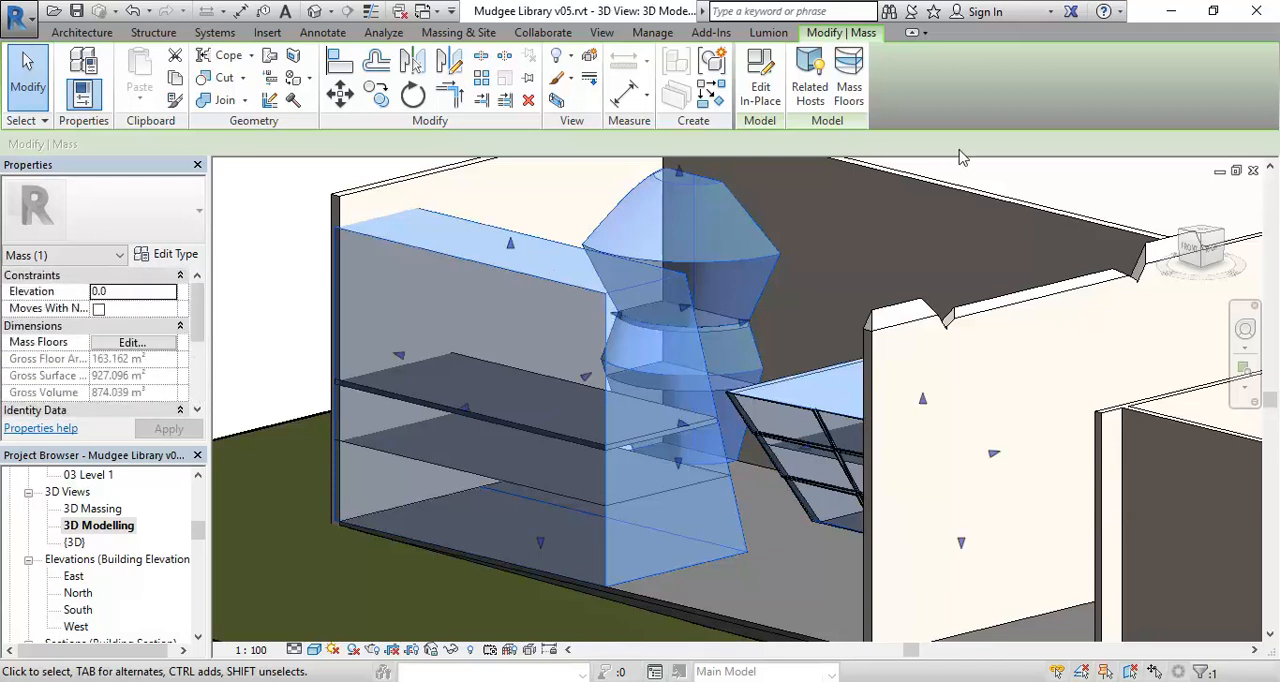
click(760, 80)
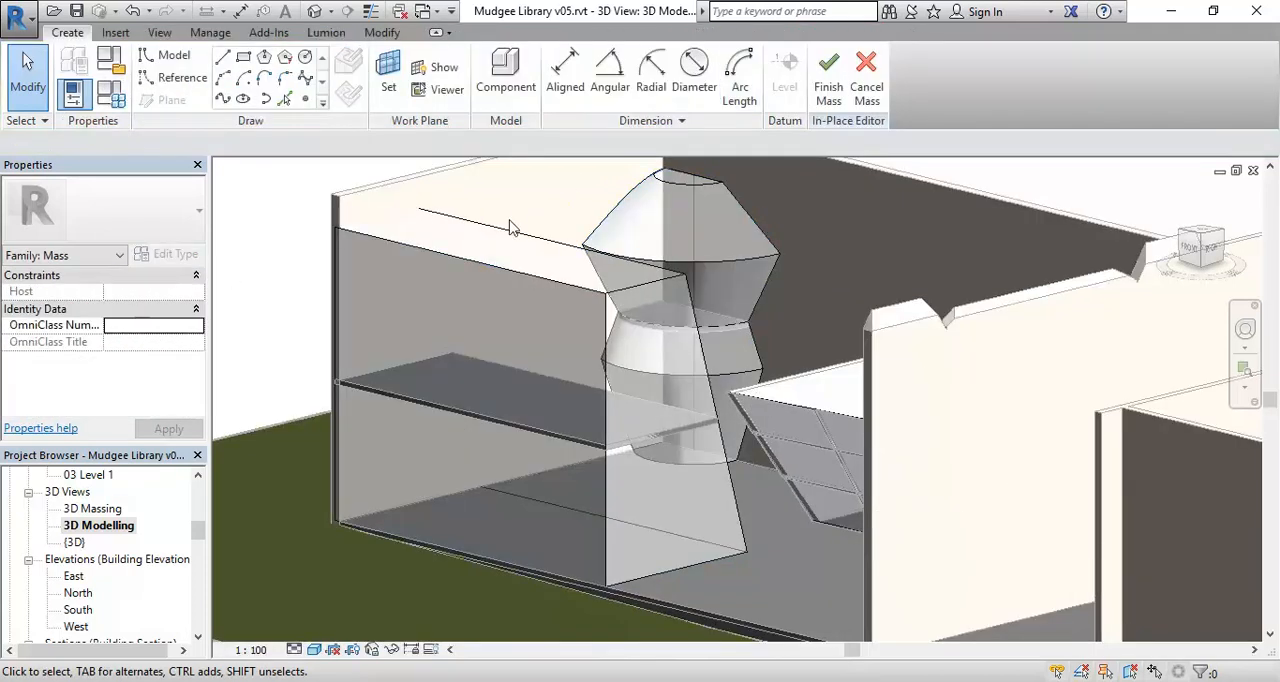
click(507, 233)
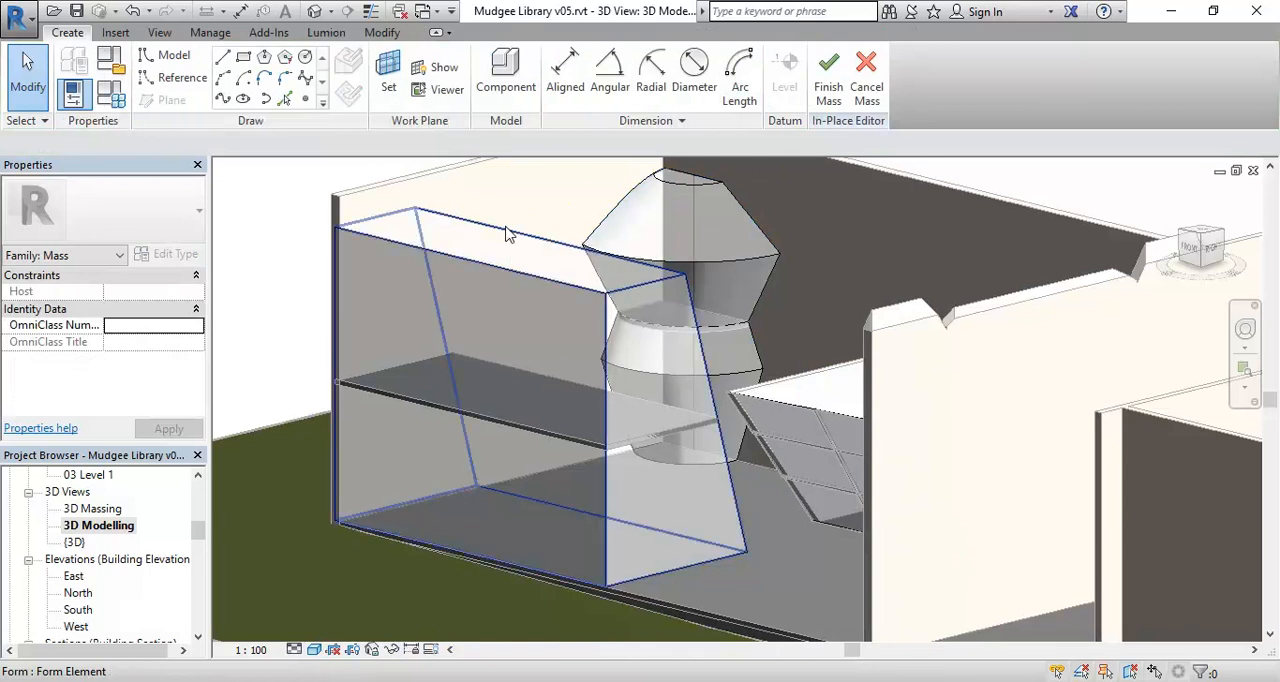
click(507, 233)
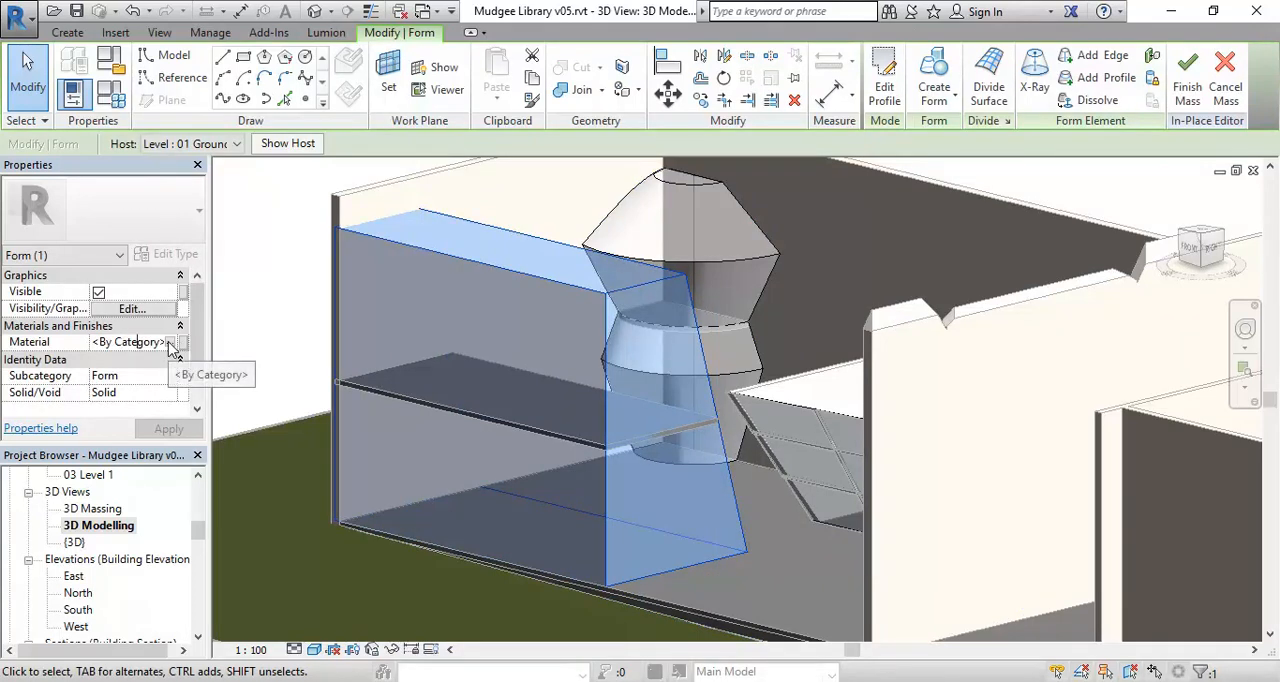
click(172, 343)
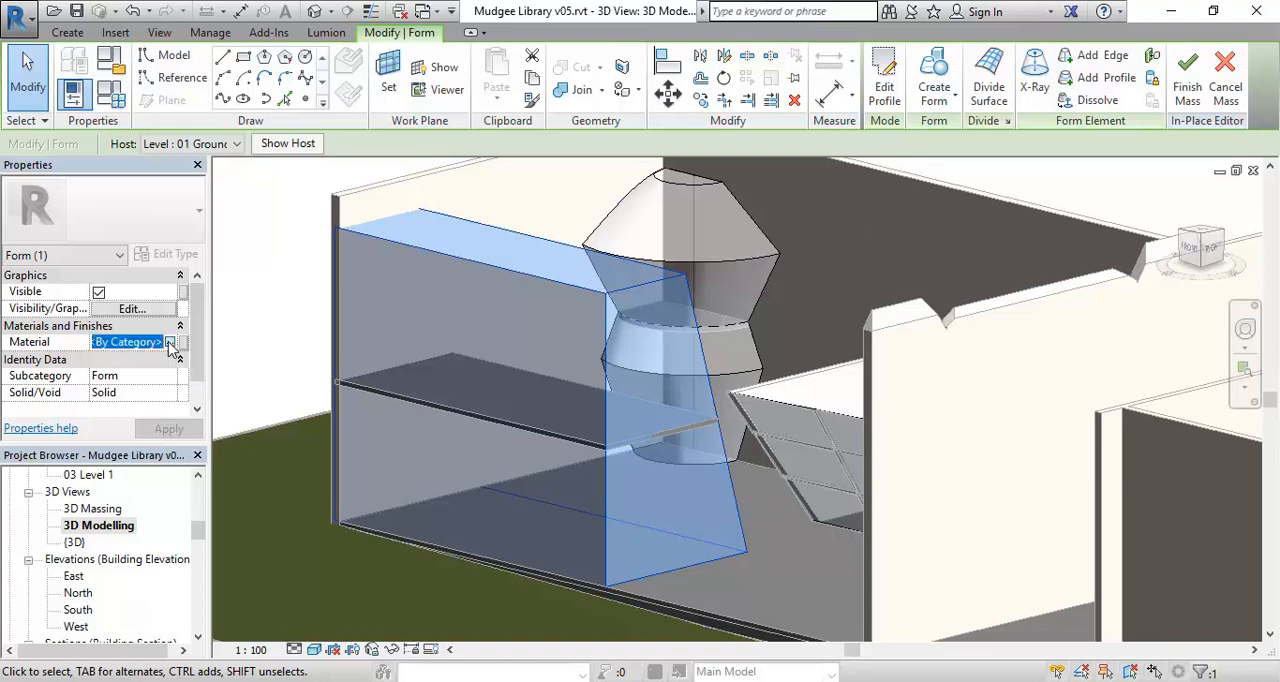
click(170, 342)
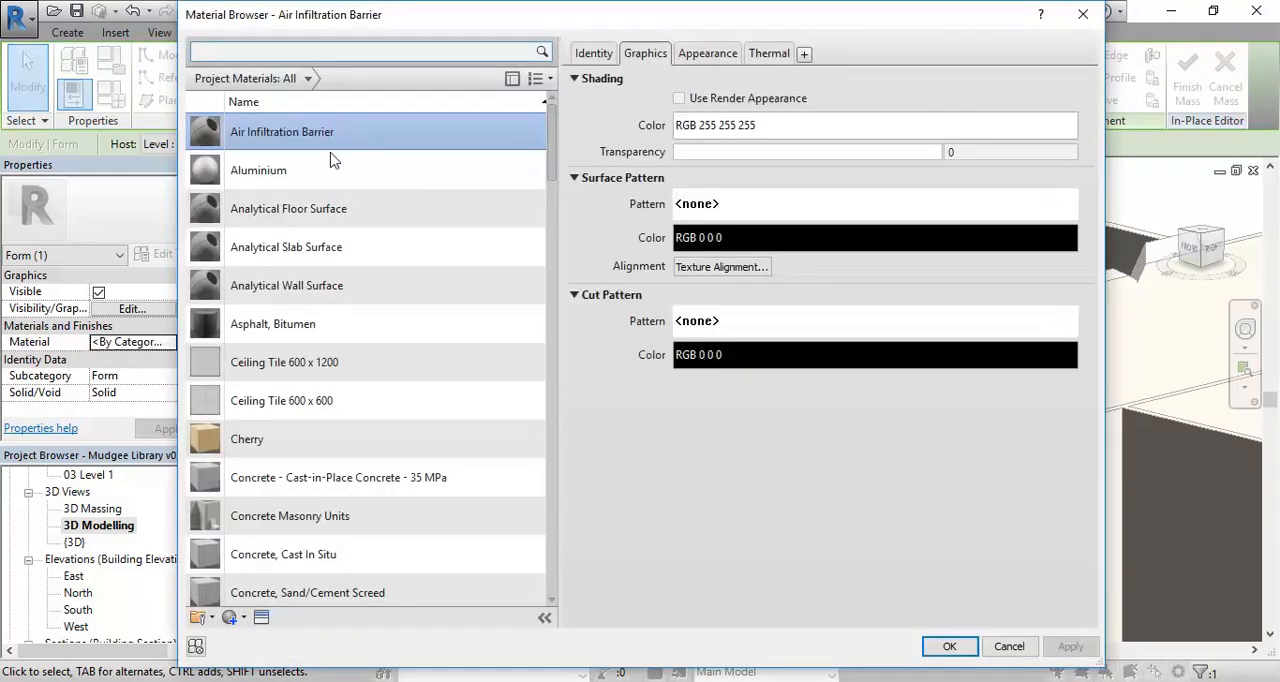
Duplicate the Default Mass Zone material and rename the copy Mass Zone Meeting.
drag(550, 146, 555, 242)
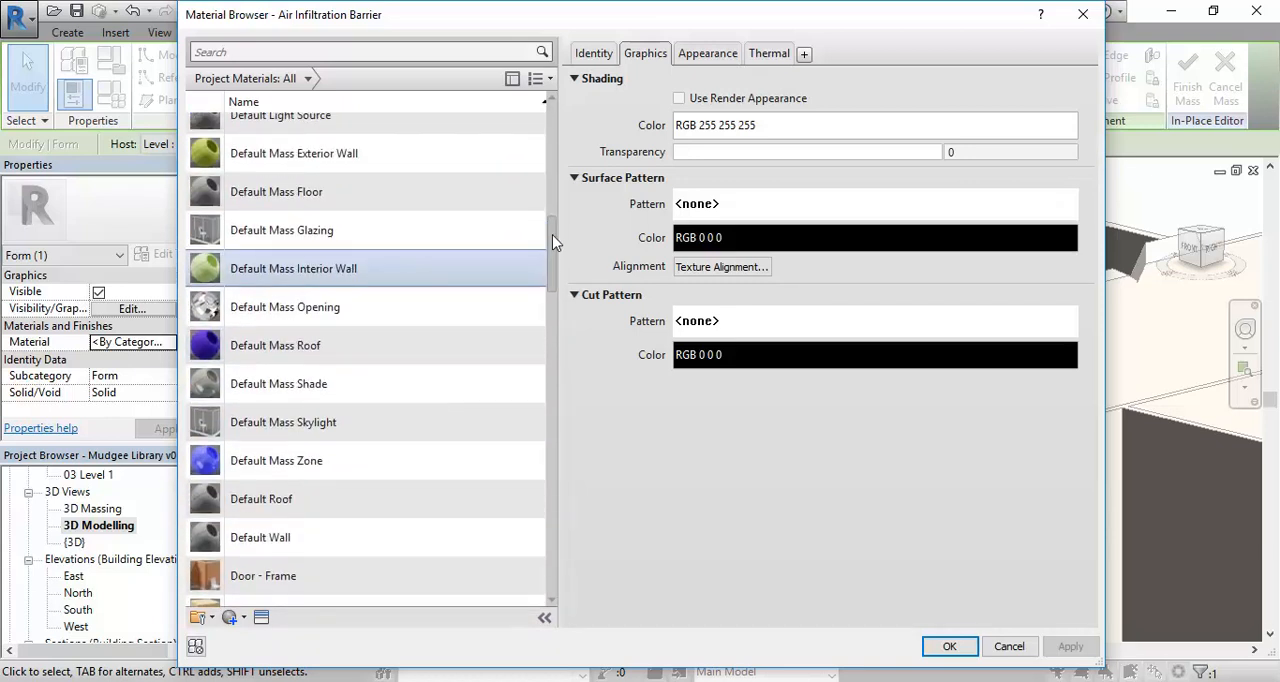
scroll(350, 234, up, 3)
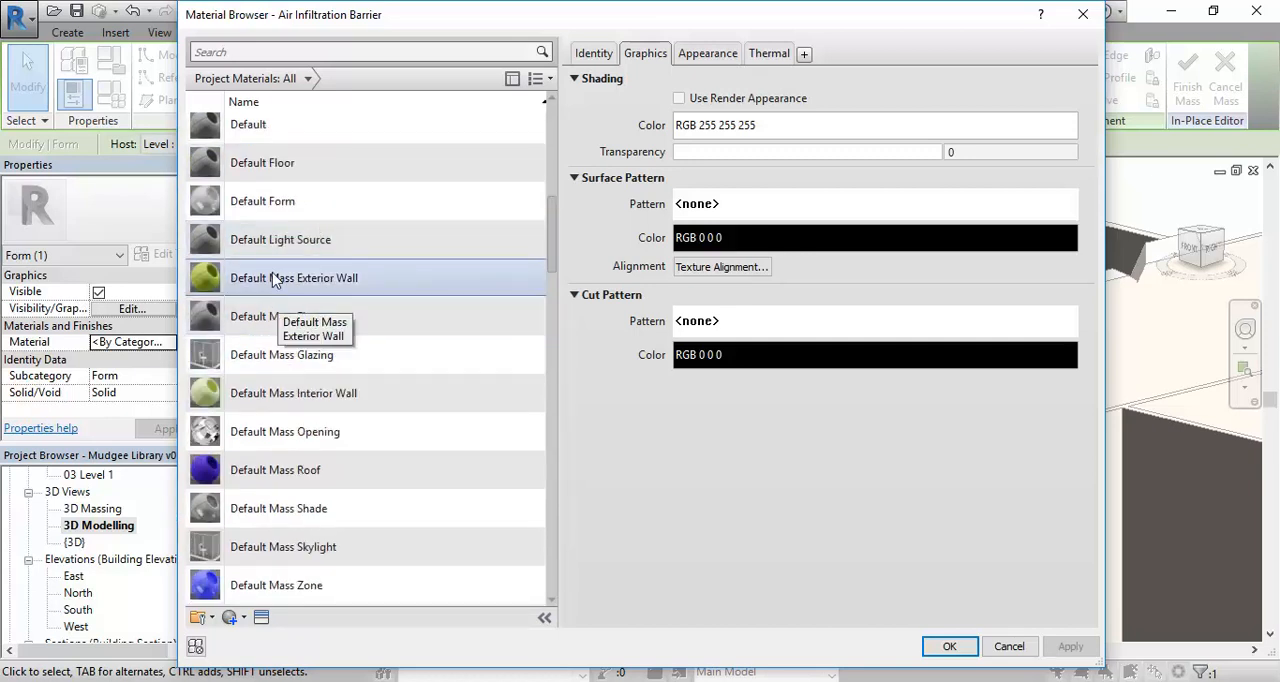
scroll(256, 460, down, 1)
click(255, 467)
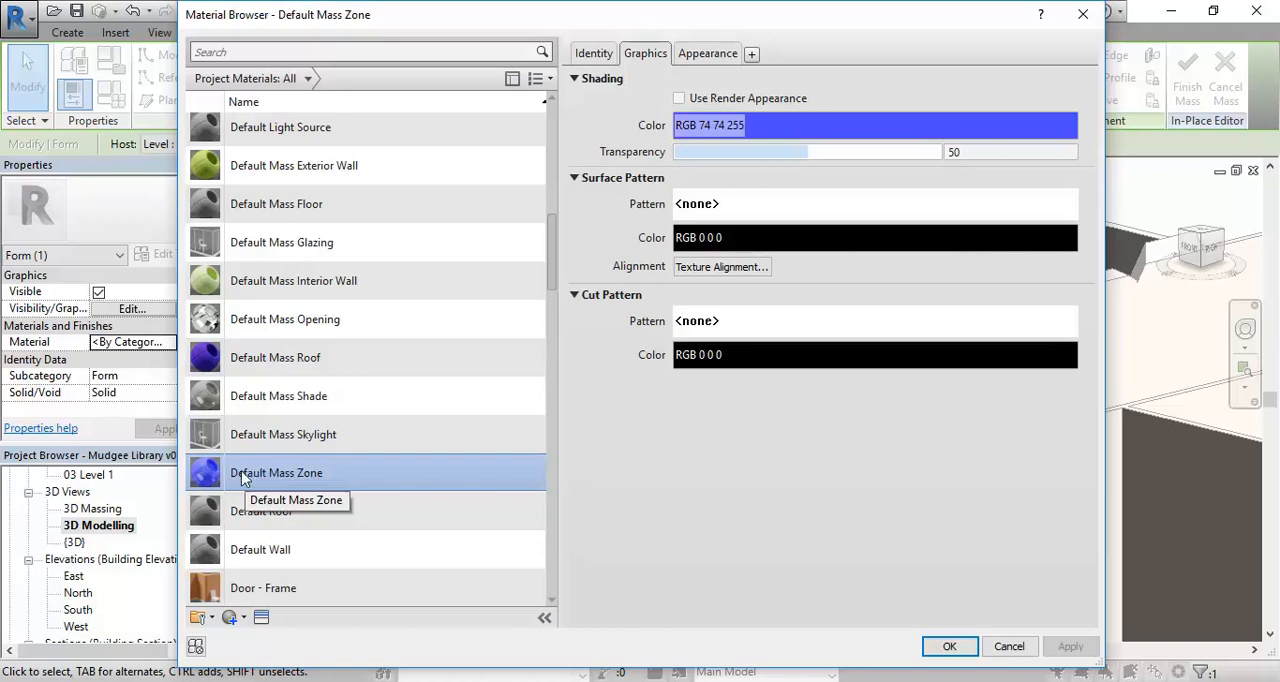
right_click(255, 473)
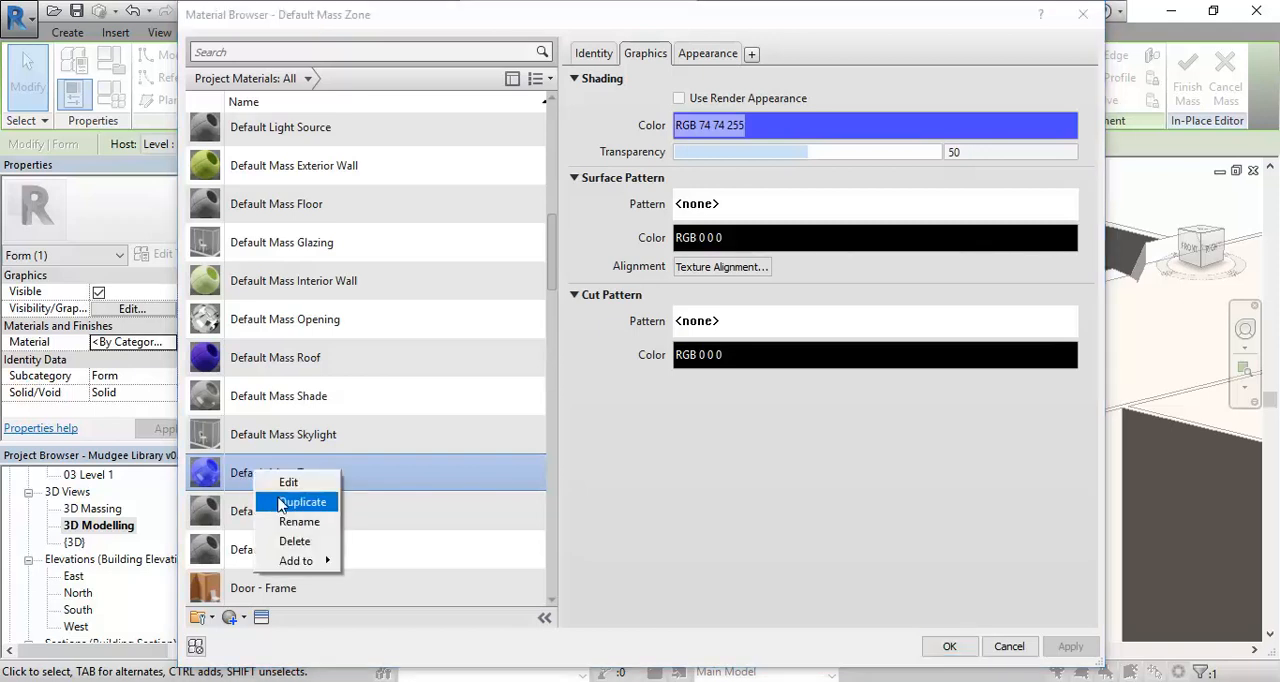
click(276, 501)
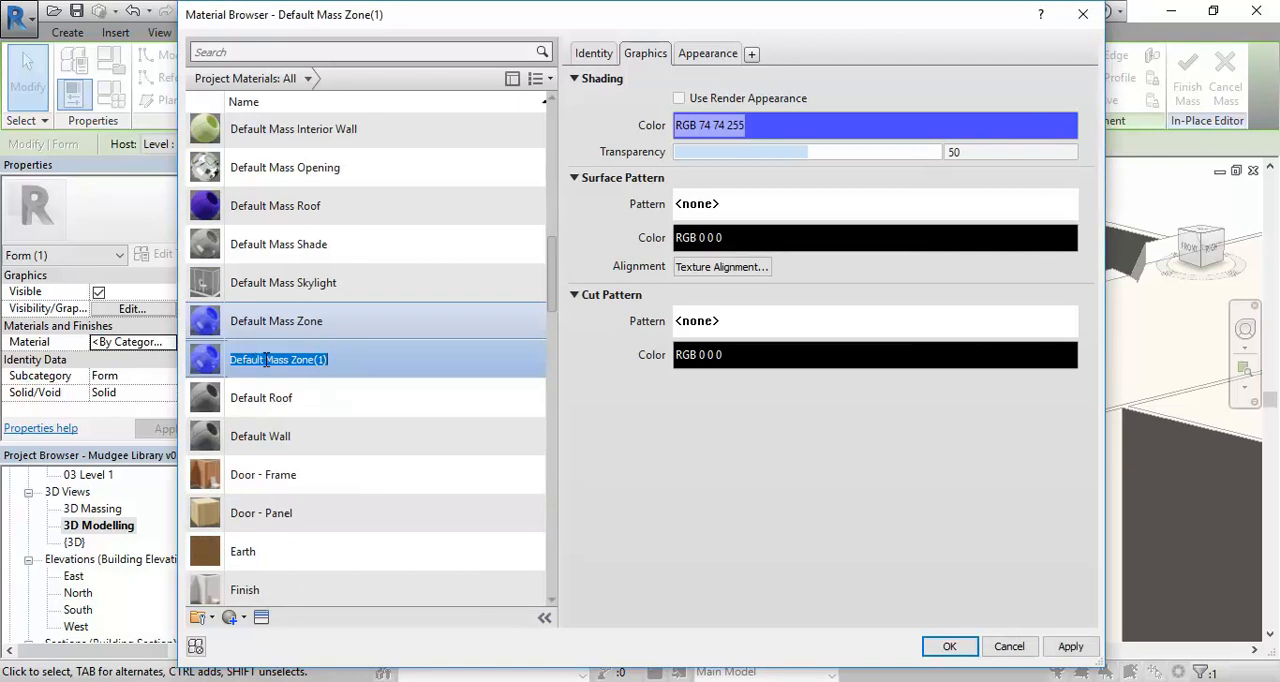
drag(266, 358, 183, 362)
key(Delete)
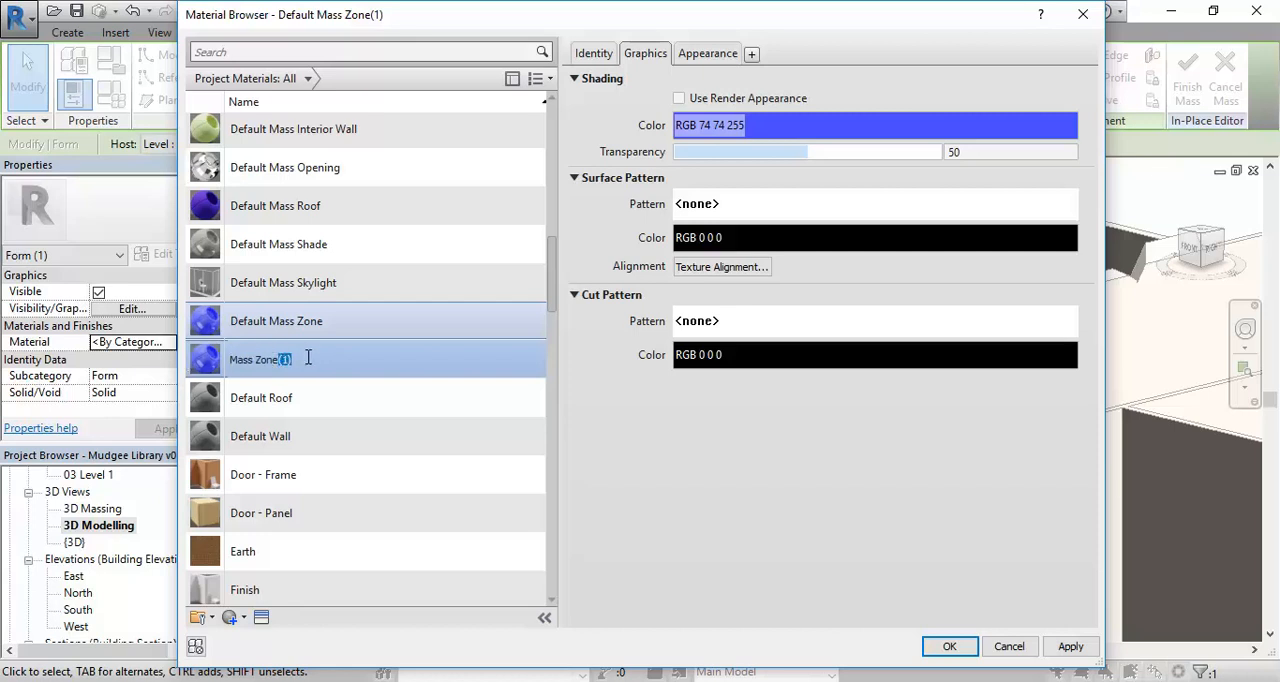
text(Meeting)
key(Return)
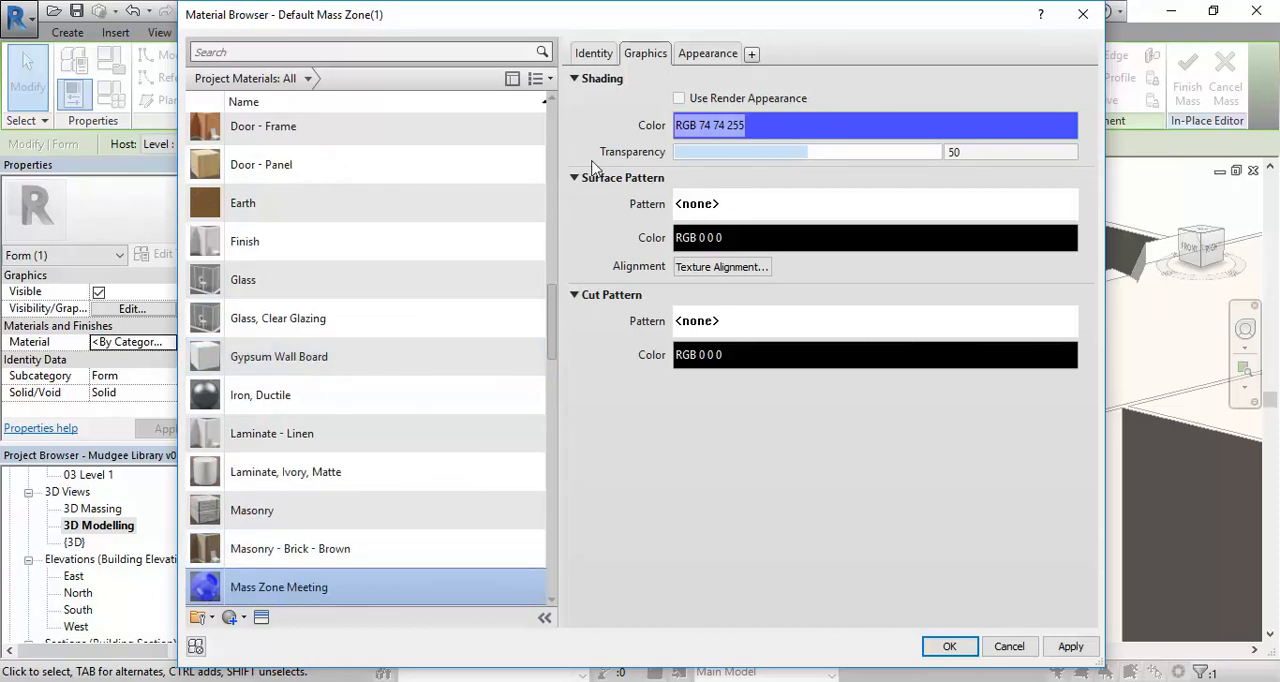
Duplicate the appearance asset of Mass Zone Meeting and set its generic color to RGB 128 128 192.
click(708, 55)
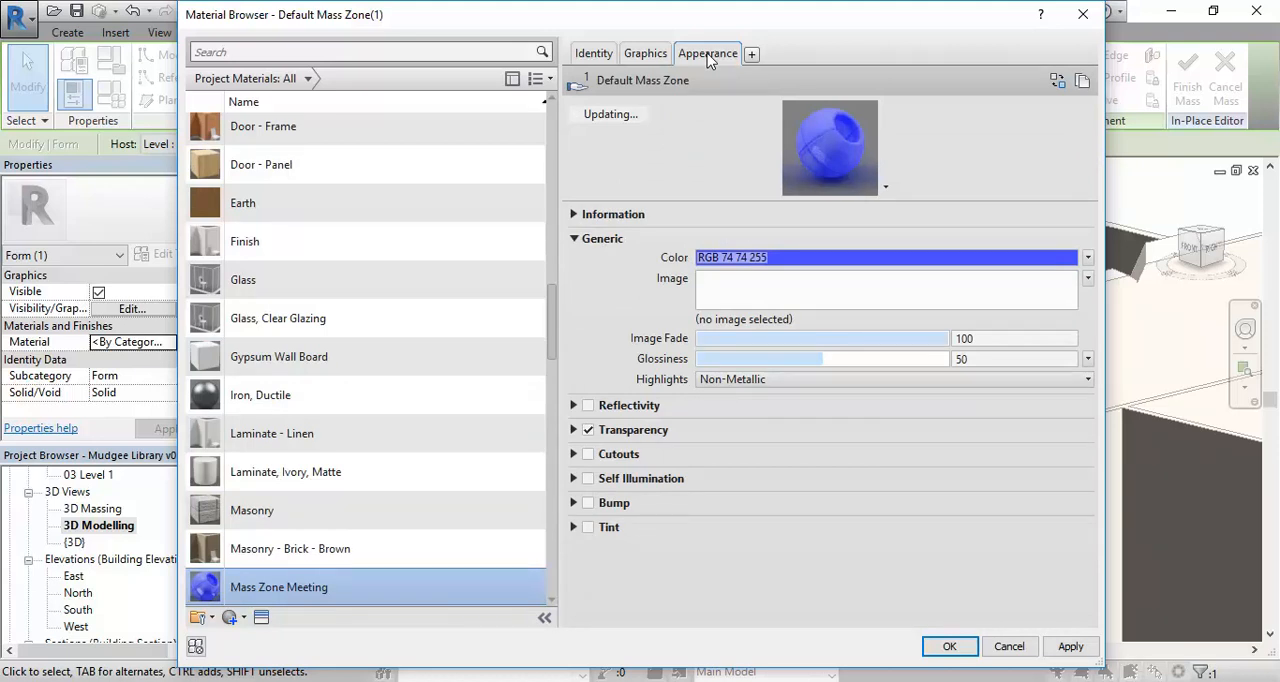
right_click(708, 58)
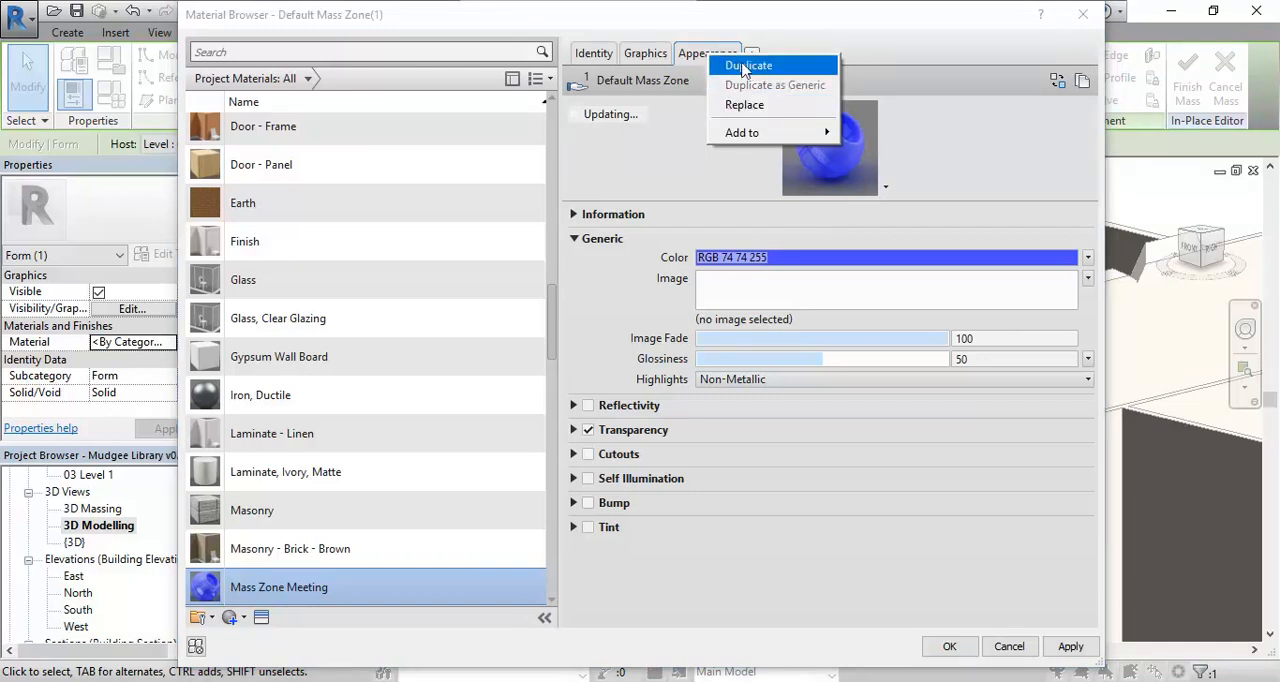
click(746, 65)
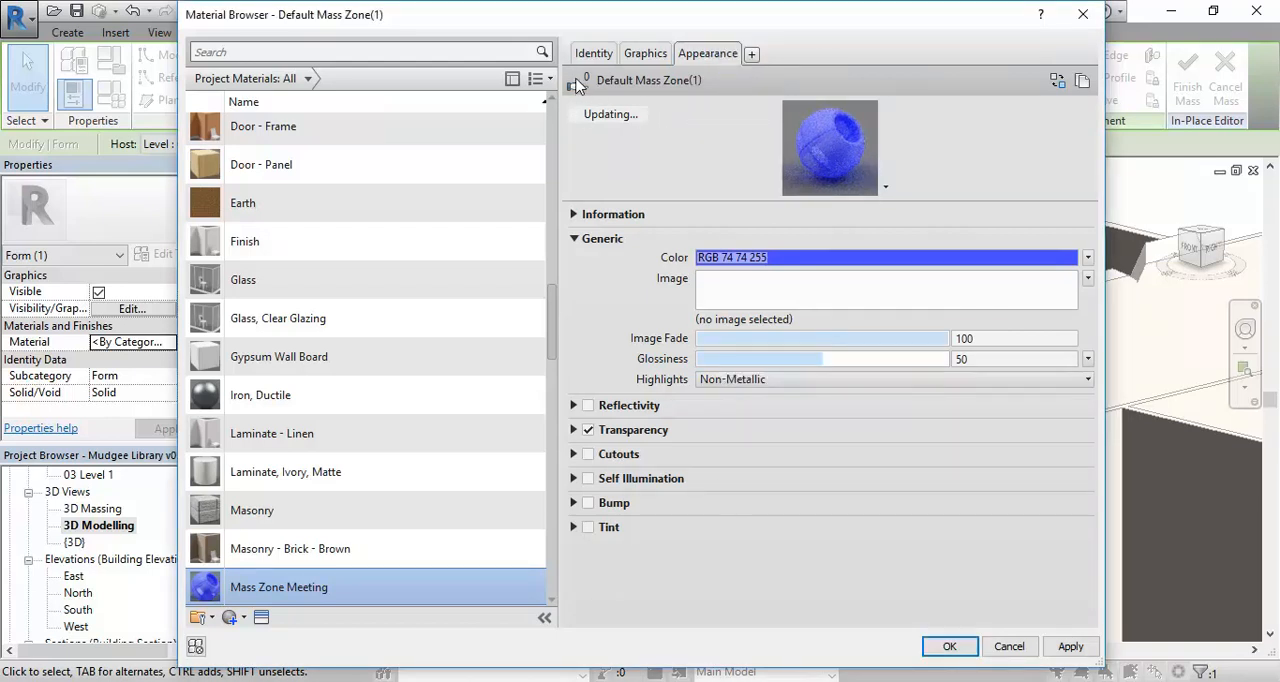
mouse_move(584, 80)
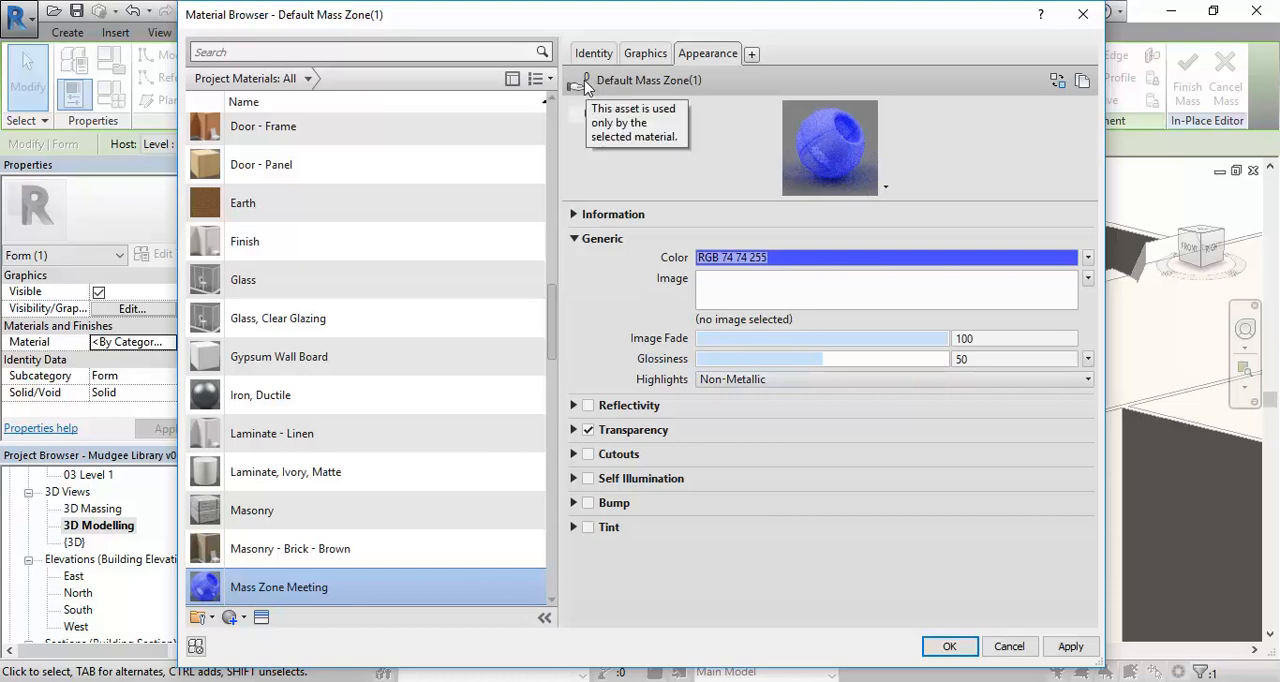
click(806, 258)
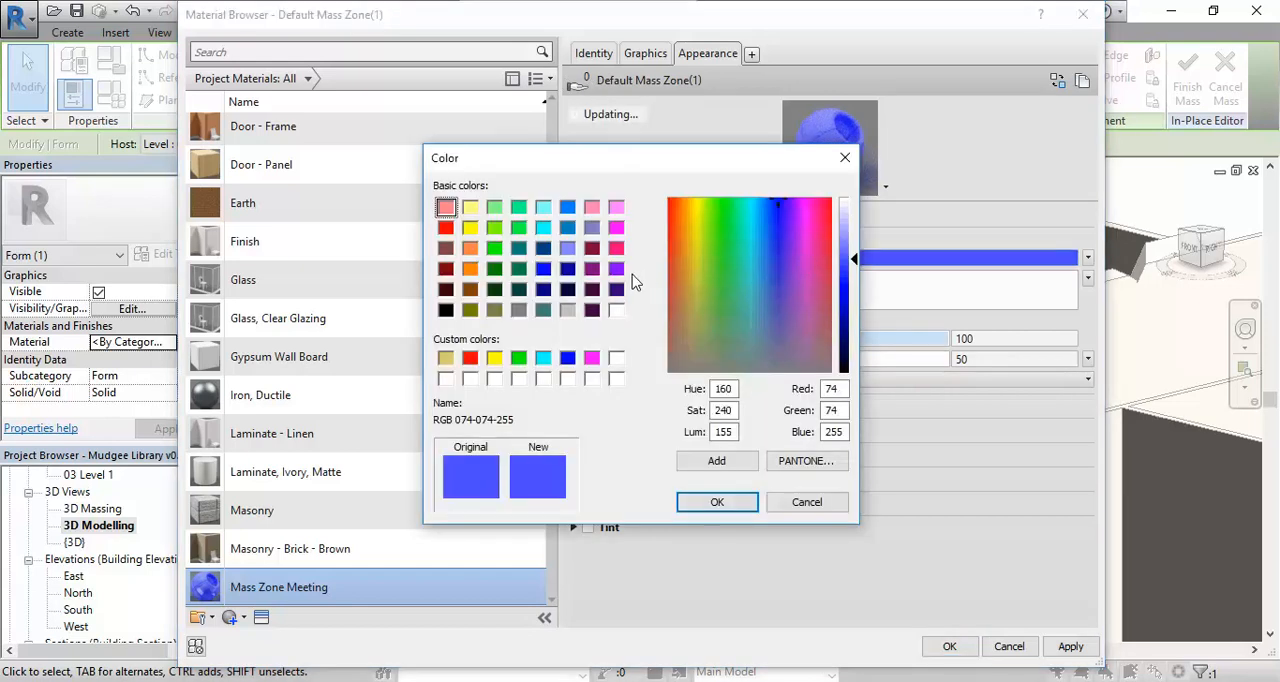
click(591, 229)
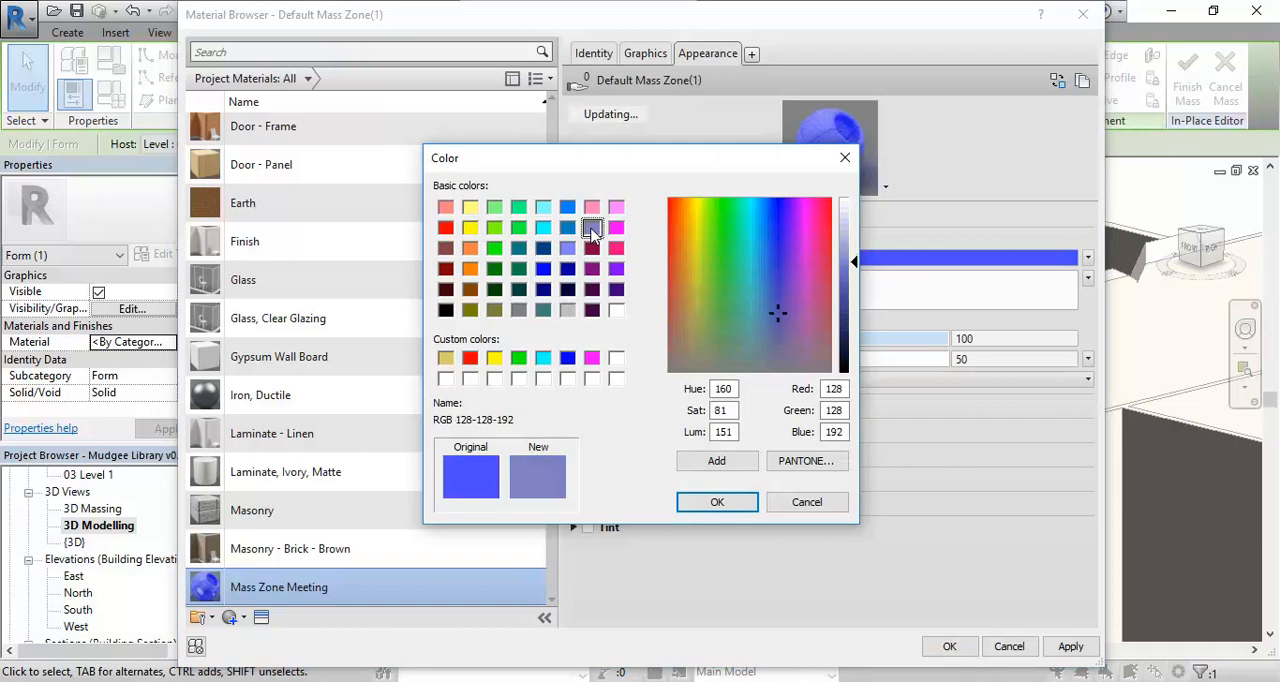
click(717, 503)
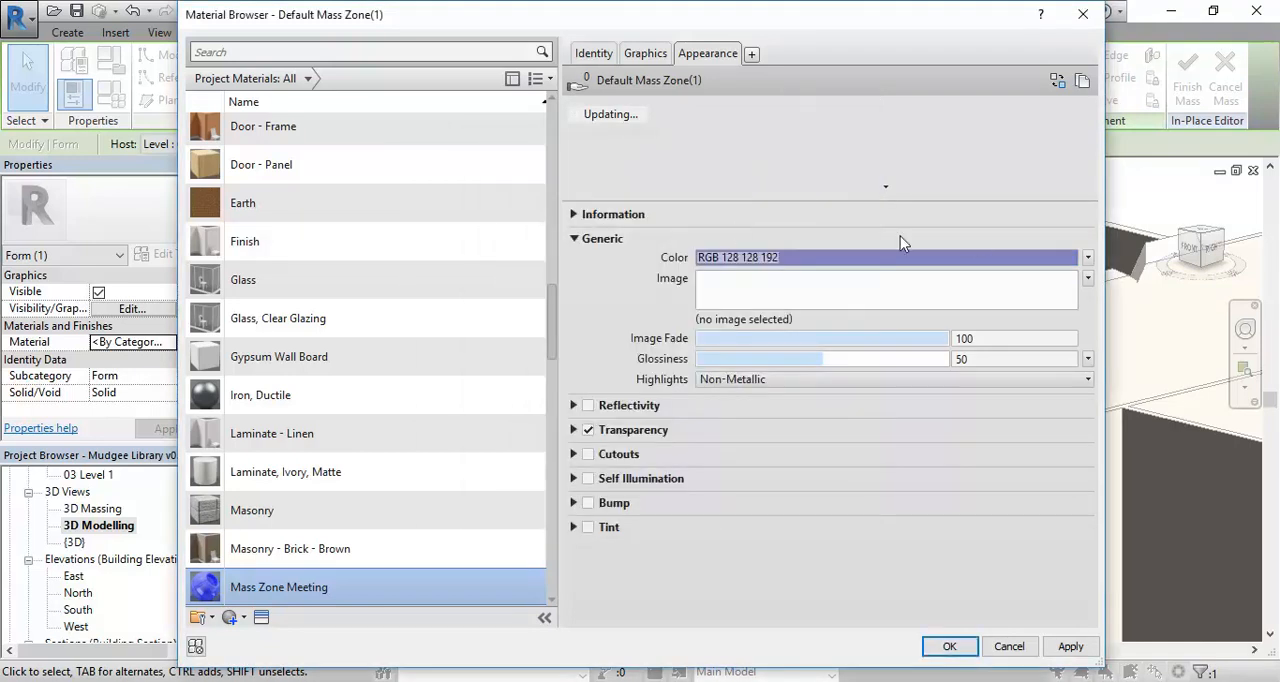
click(835, 263)
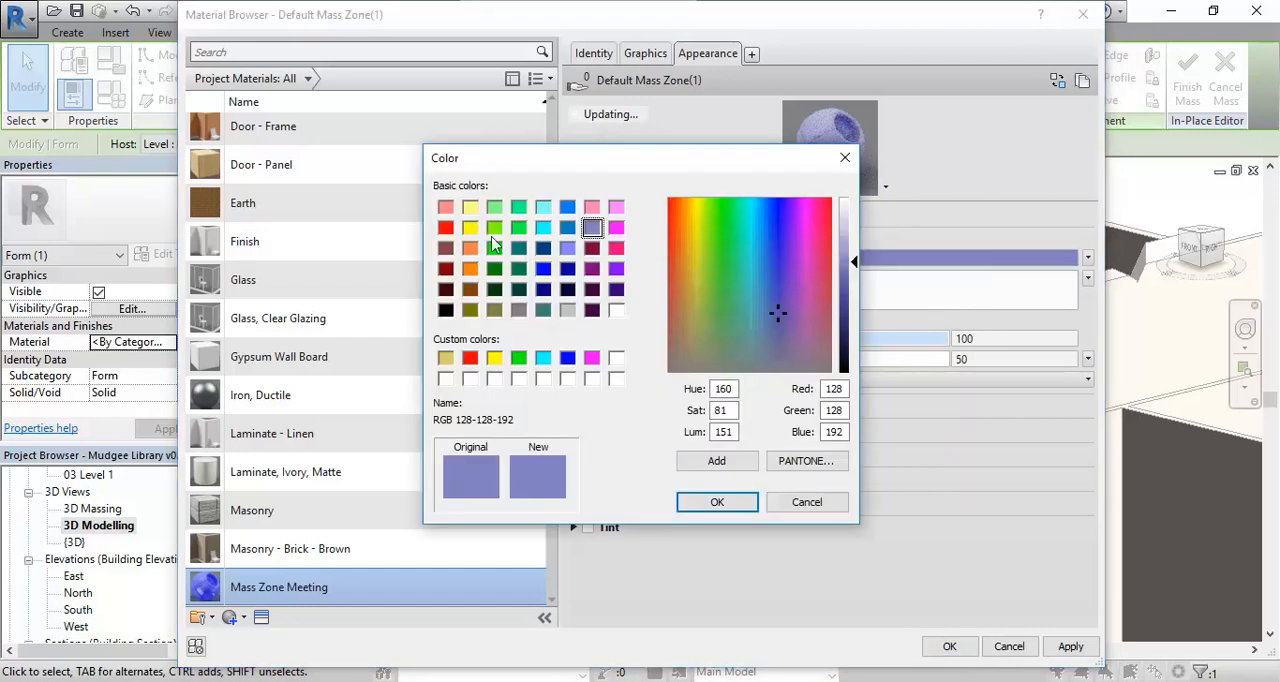
click(716, 502)
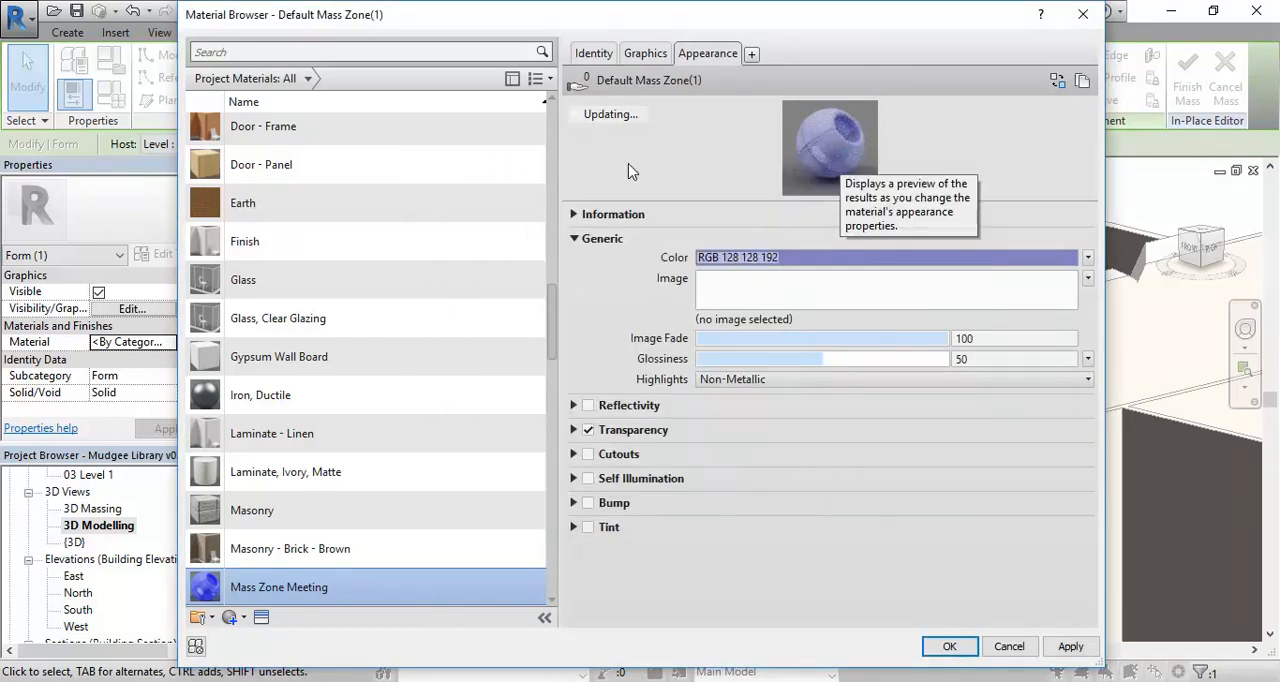
Make the Mass Zone Meeting shading use the render appearance and assign the material to the sloped box form.
click(646, 56)
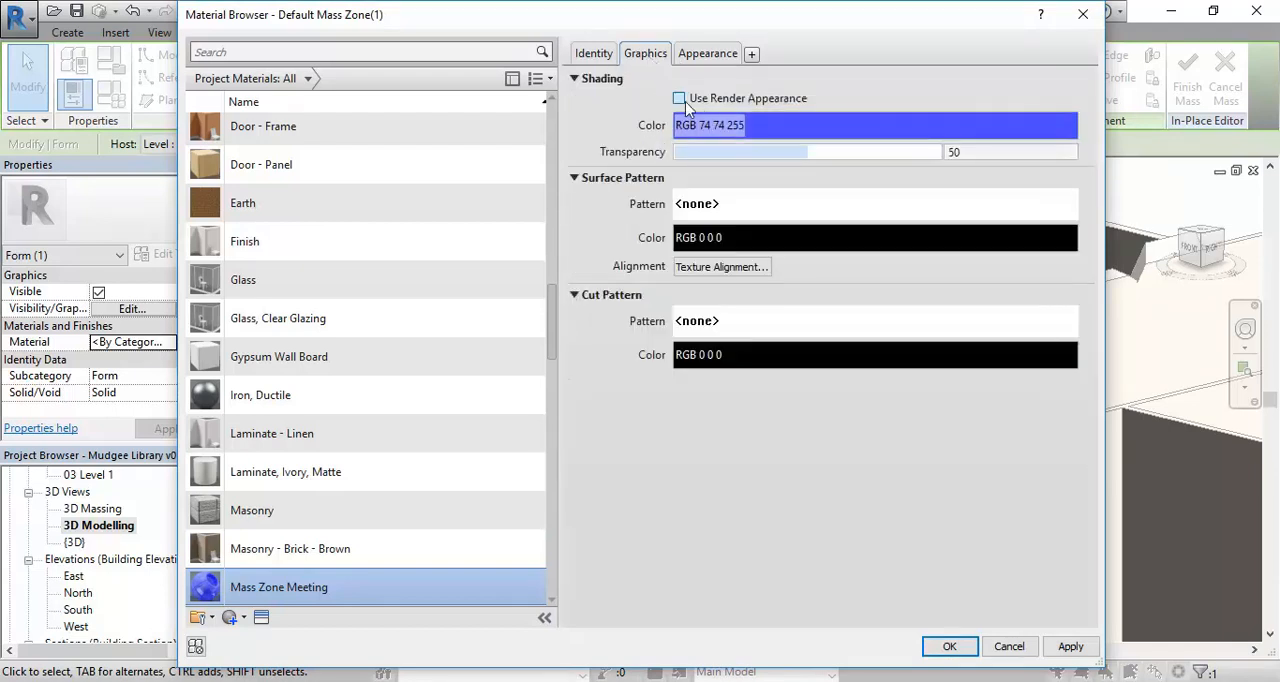
click(679, 99)
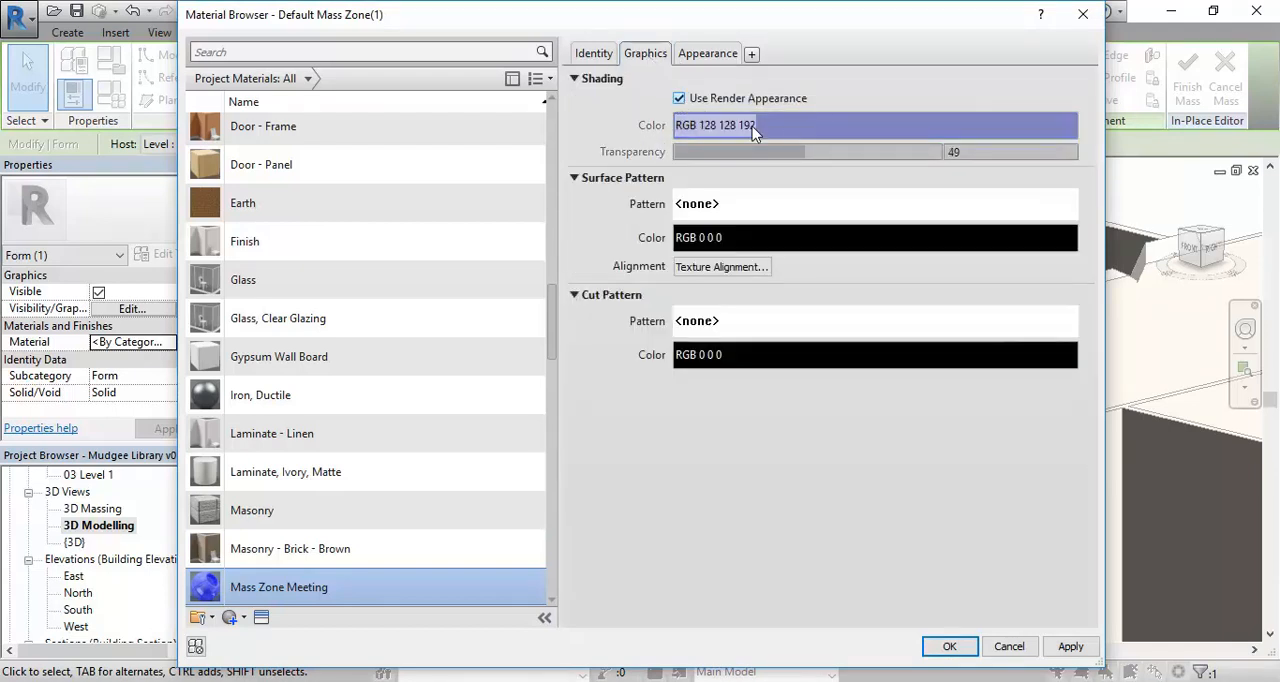
click(953, 650)
click(771, 597)
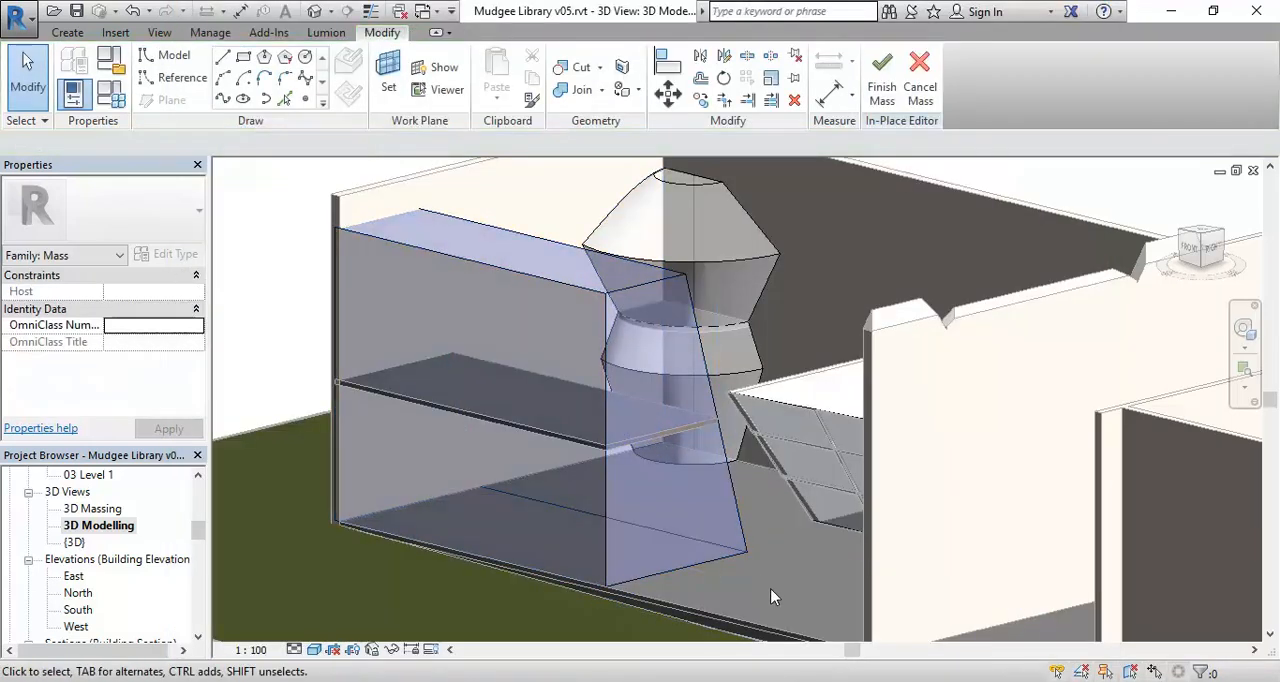
Assign the Mass Zone Meeting material to the whole tilted box form that carries the gridded curtain system.
scroll(771, 597, down, 2)
shift+middle_drag(630, 550, 766, 522)
scroll(846, 374, up, 3)
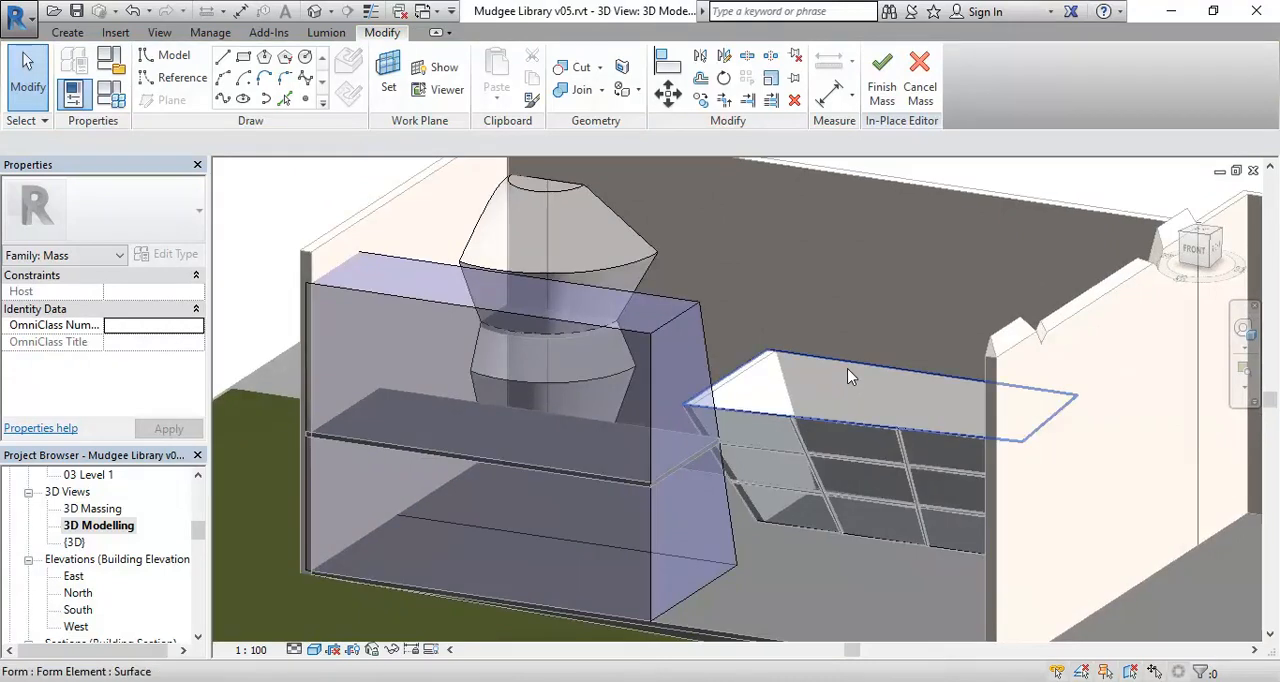
key(Tab)
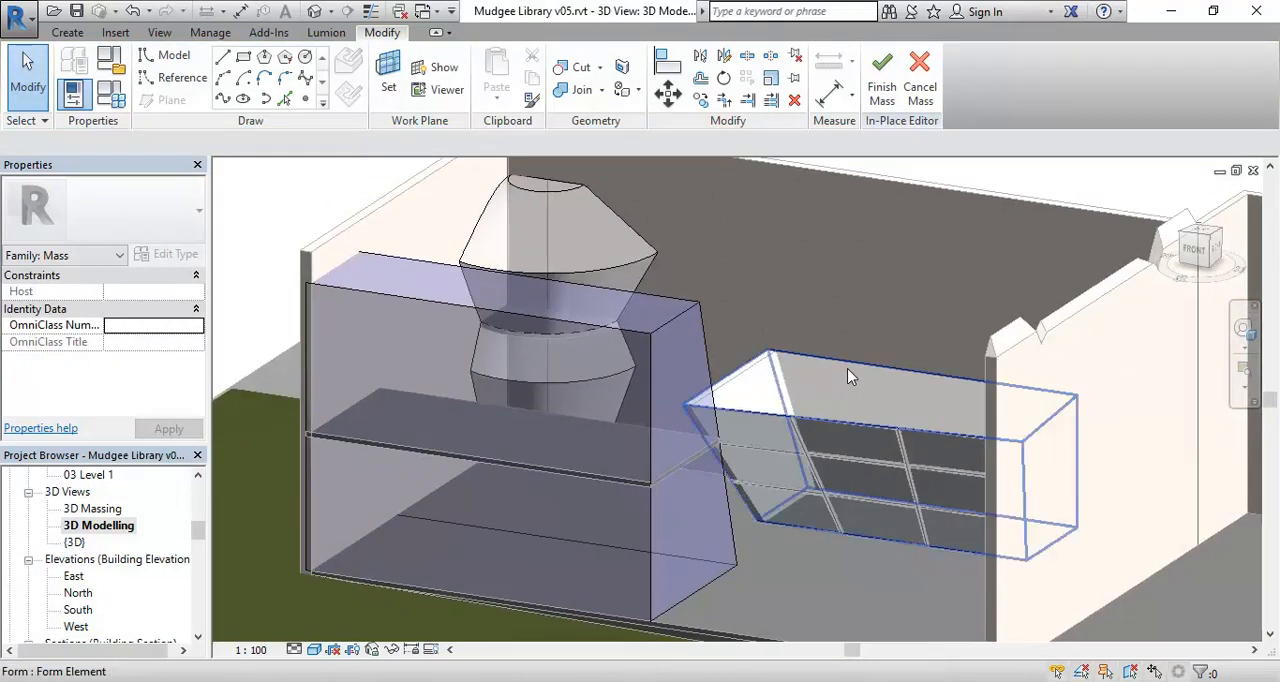
click(848, 376)
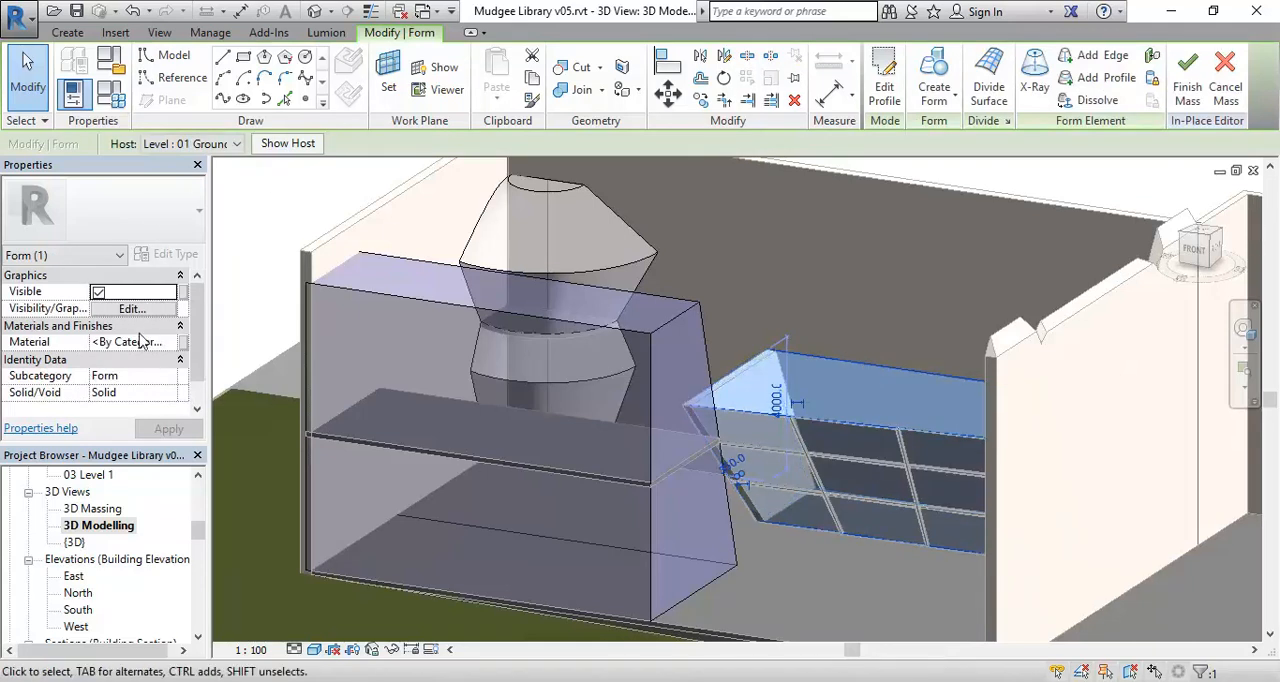
click(170, 342)
click(172, 342)
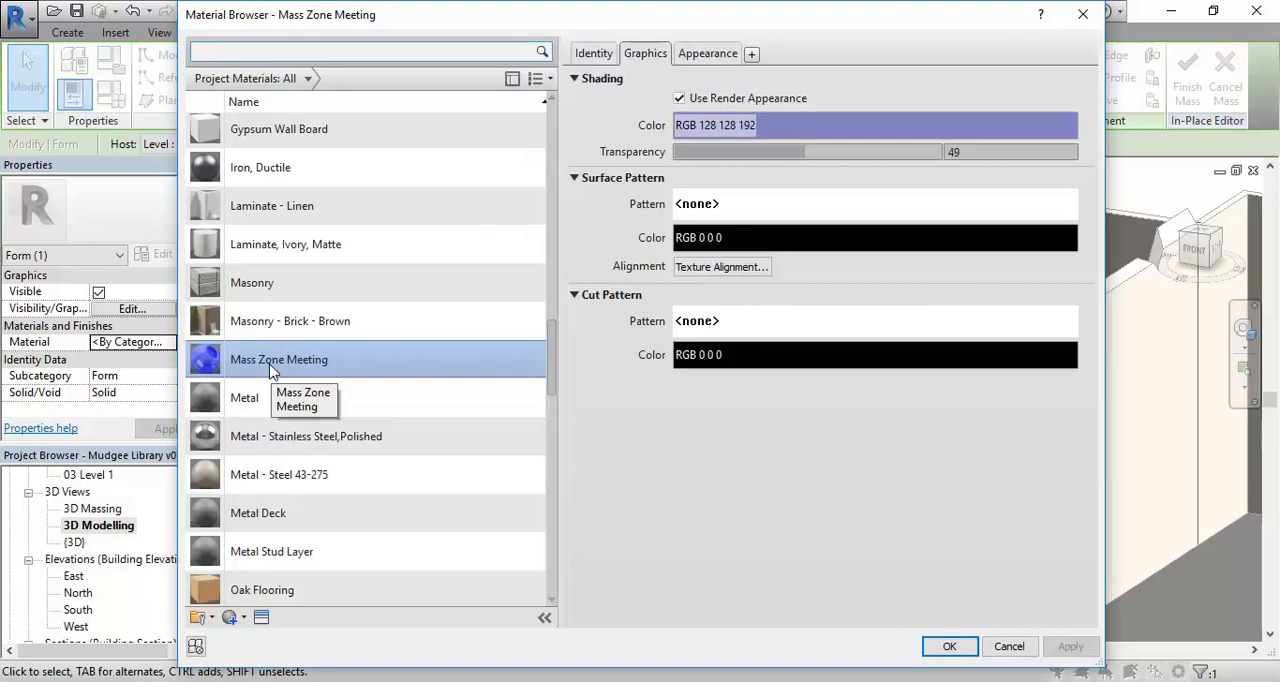
click(935, 648)
click(779, 565)
Select the joined solid form with the arched cut-out in the walled end room and open its material choice.
scroll(840, 575, down, 2)
middle_drag(850, 578, 492, 361)
scroll(505, 363, up, 1)
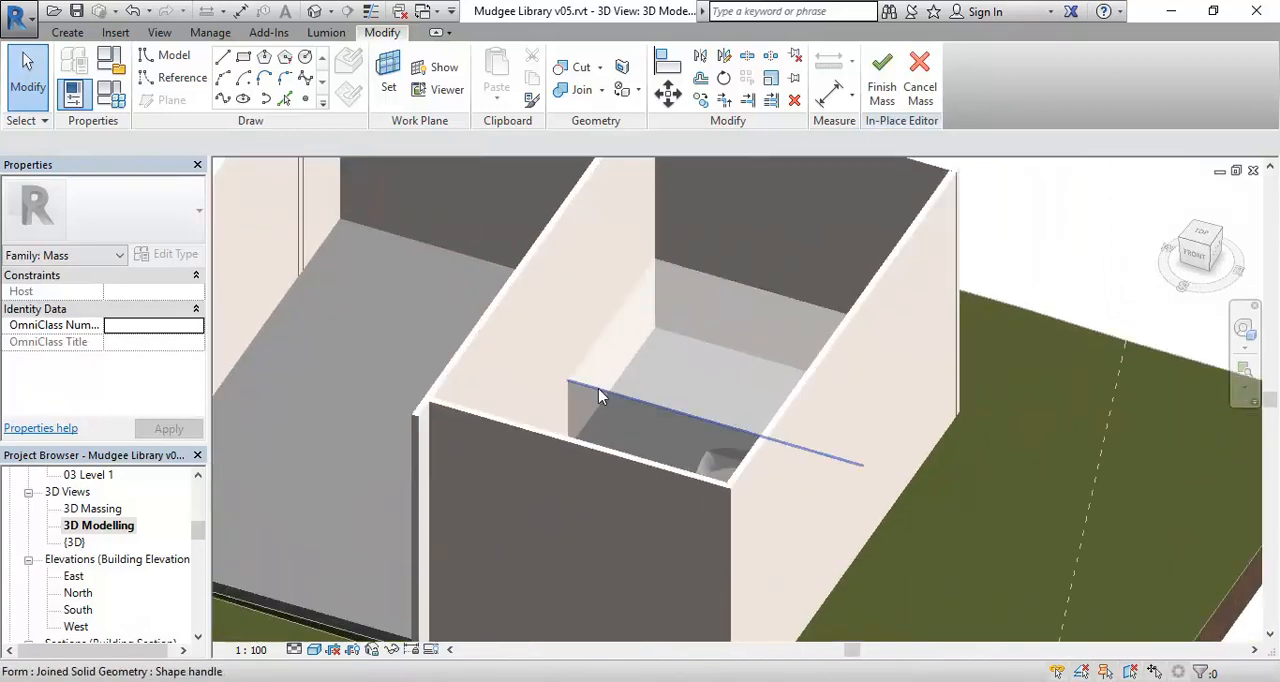
key(Tab)
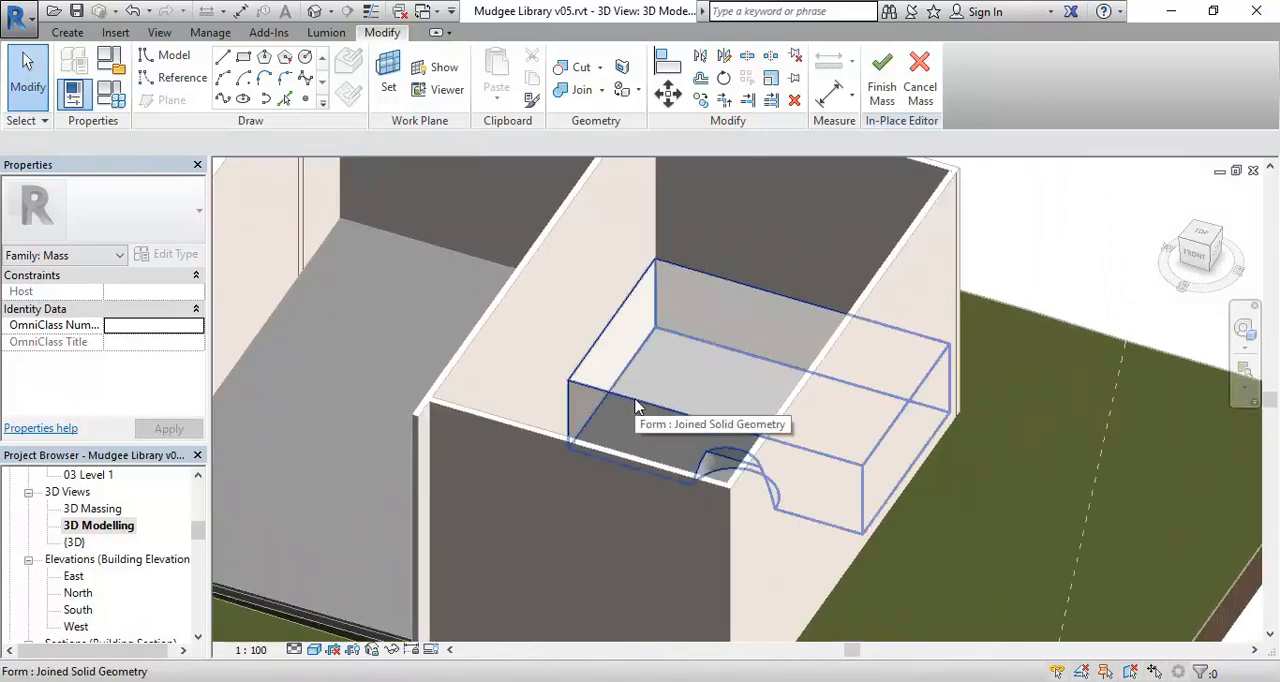
click(636, 406)
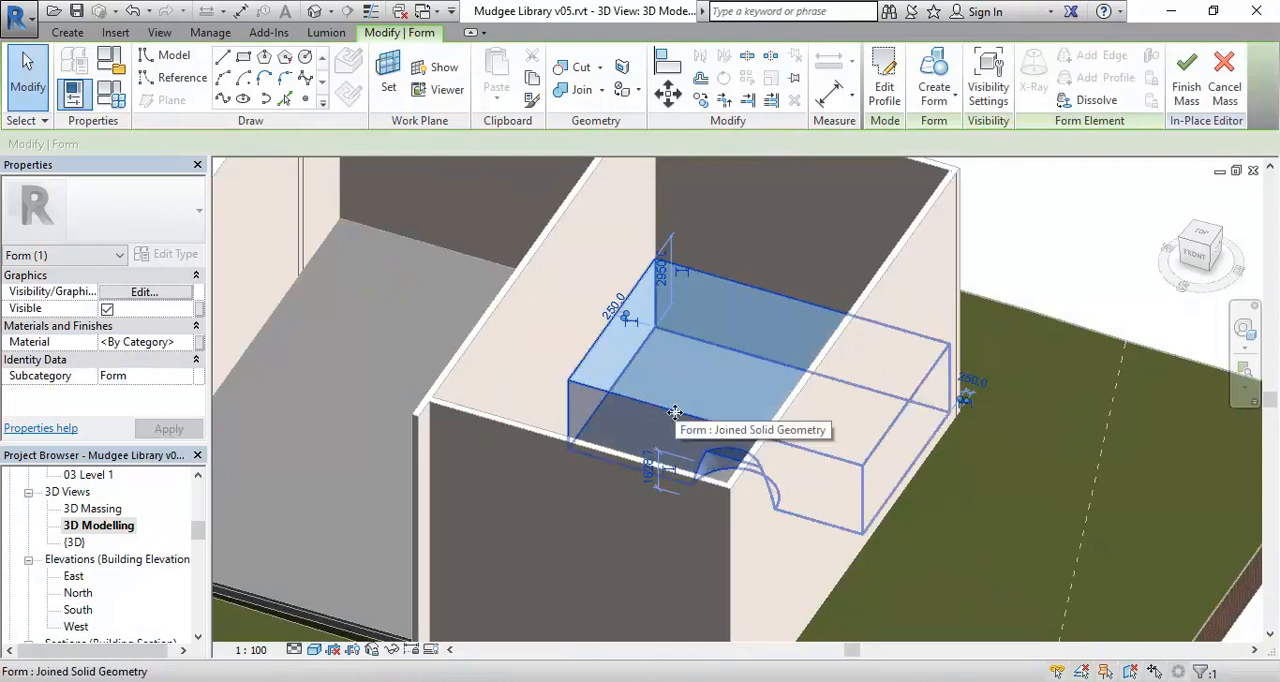
click(185, 341)
click(185, 341)
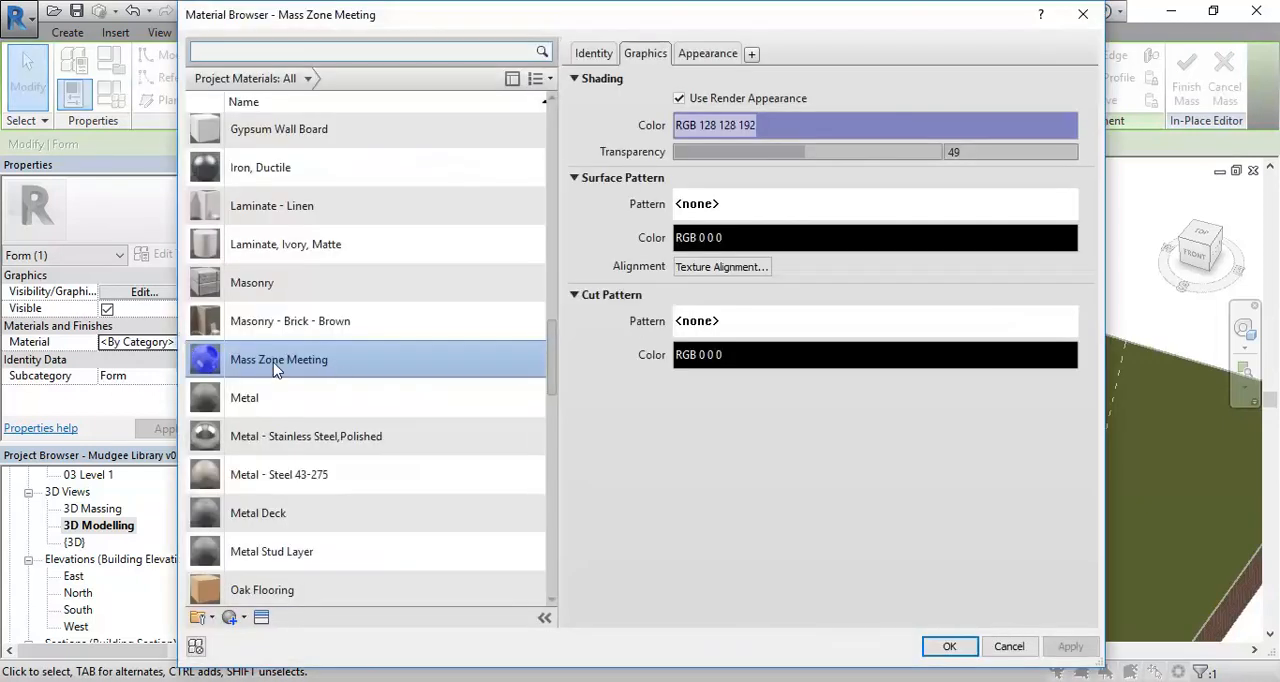
Duplicate the Mass Zone Meeting material and rename the copy Mass Zone Amenities.
right_click(278, 369)
click(312, 398)
drag(279, 357, 361, 360)
text(A)
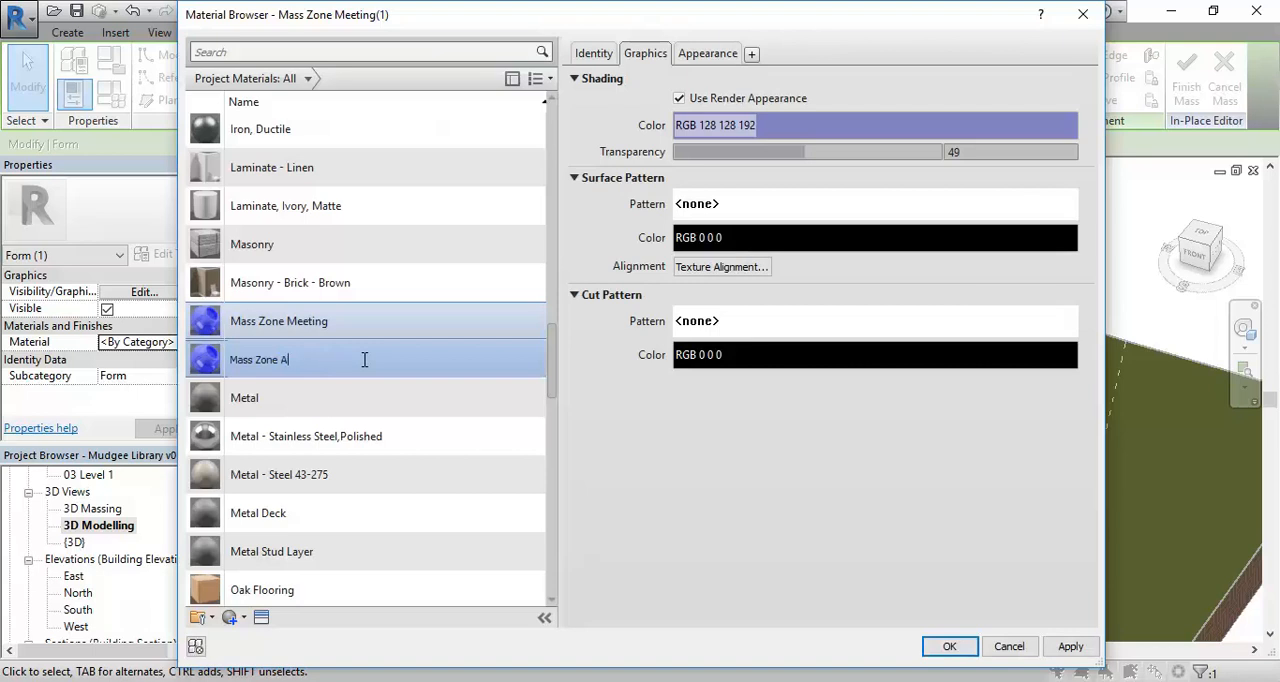
text(menities)
key(Return)
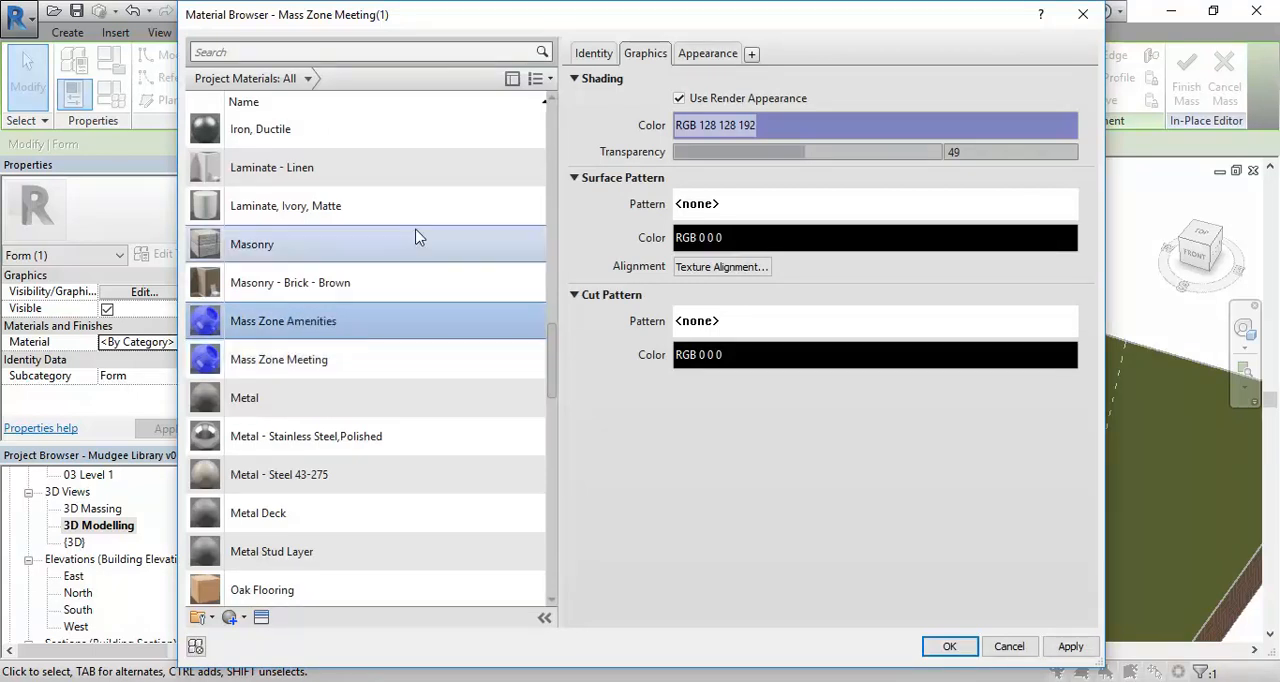
Duplicate the appearance asset of the Mass Zone Amenities material and set its generic color to RGB 0 128 128.
click(716, 55)
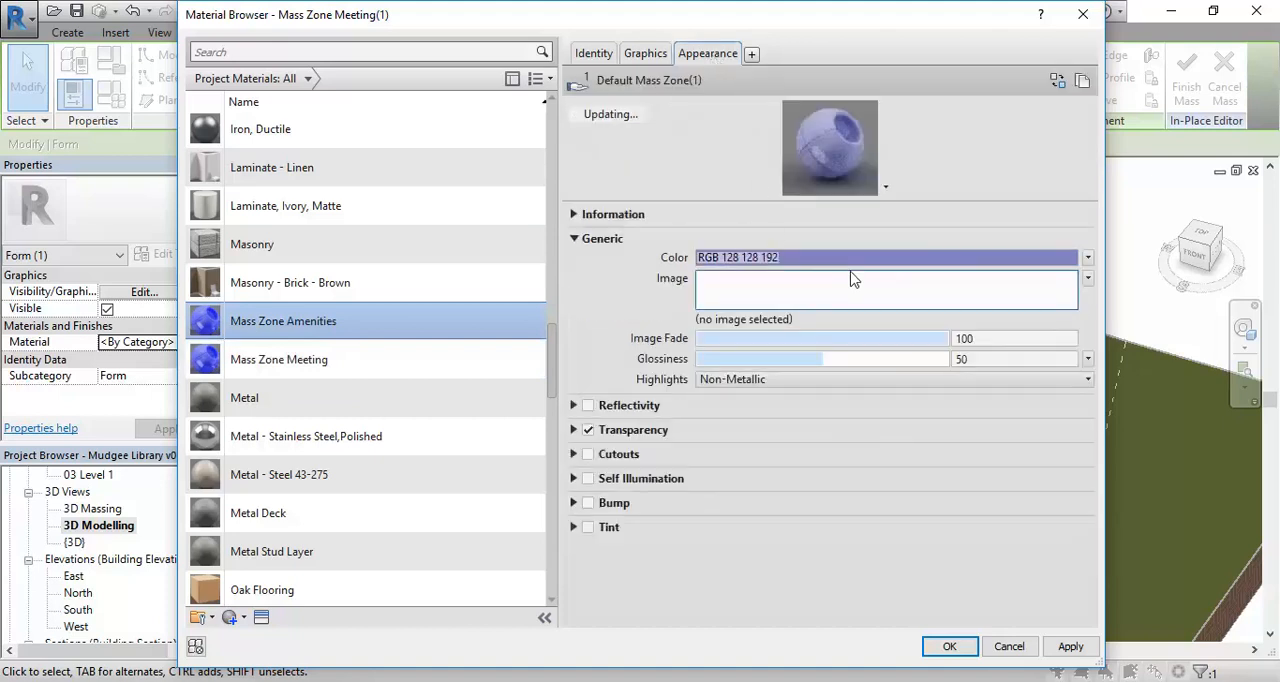
right_click(708, 60)
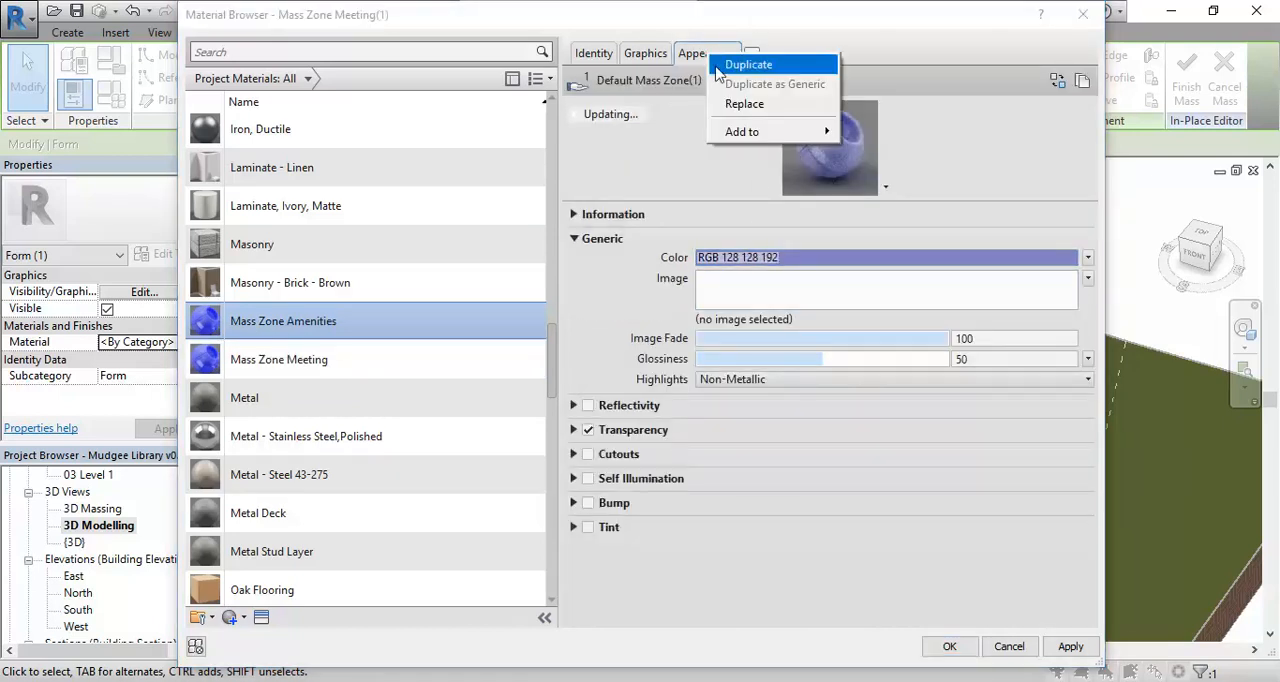
click(752, 64)
click(824, 262)
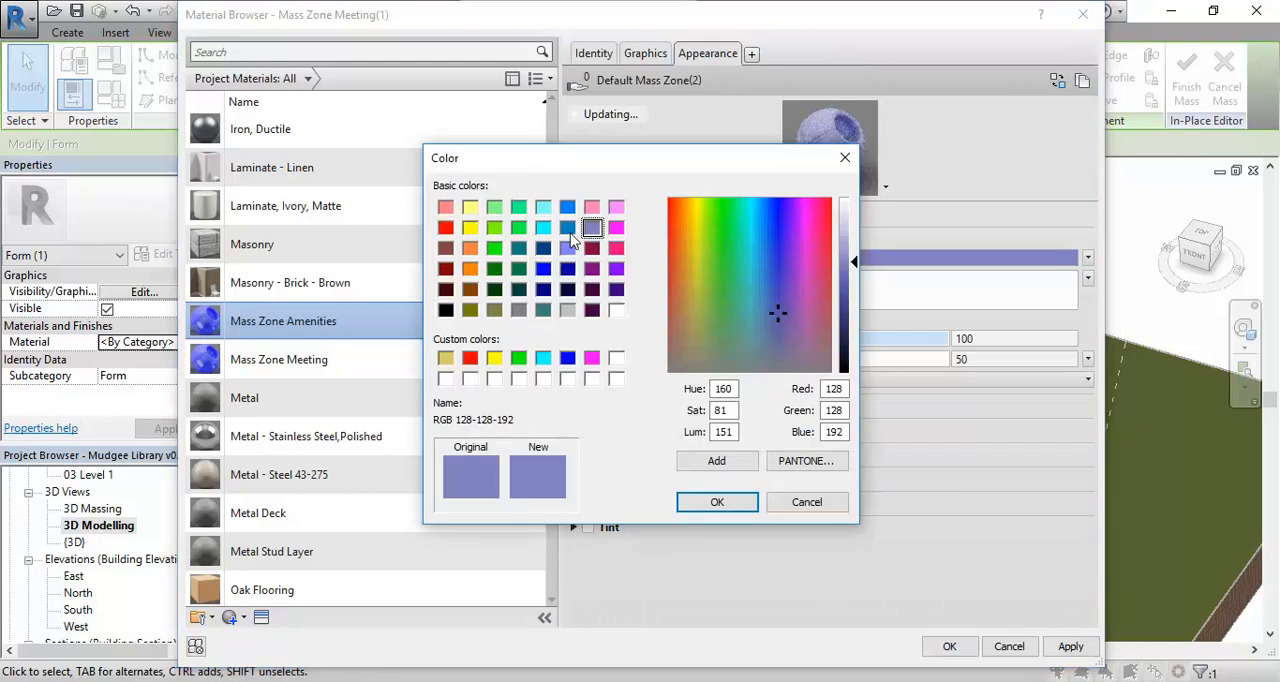
click(519, 248)
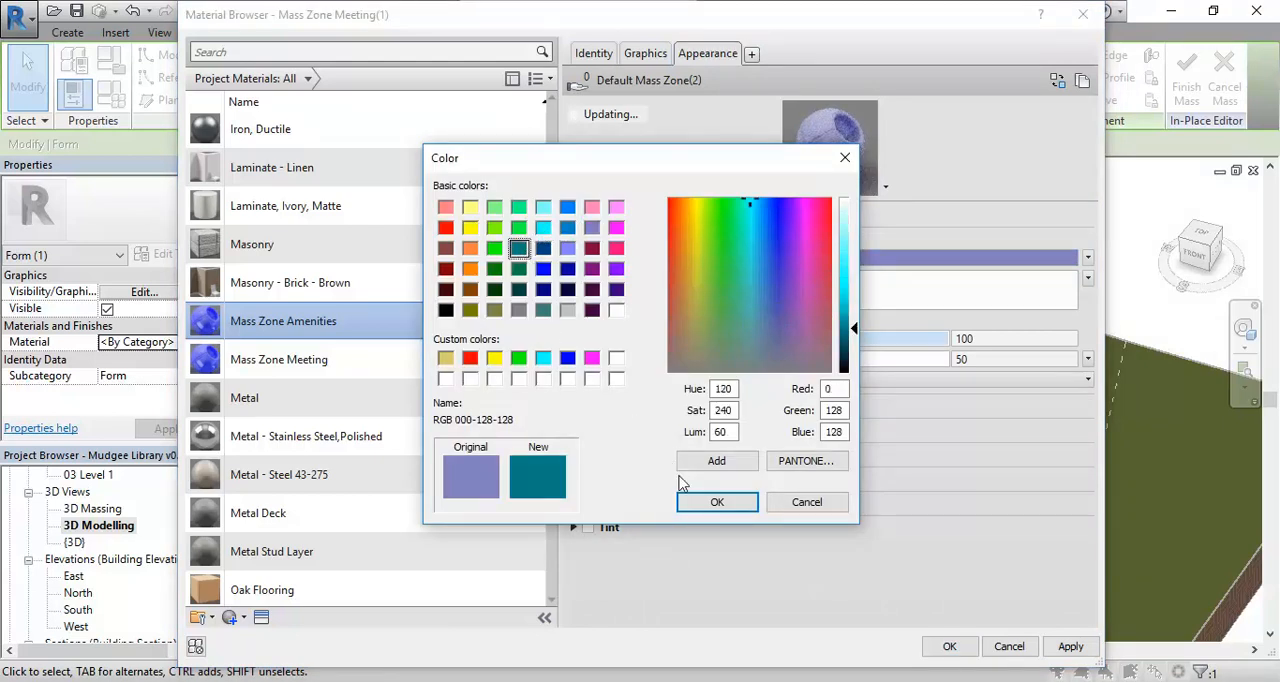
click(715, 502)
Assign the Mass Zone Amenities material to the selected form and finish editing the in-place mass.
click(646, 55)
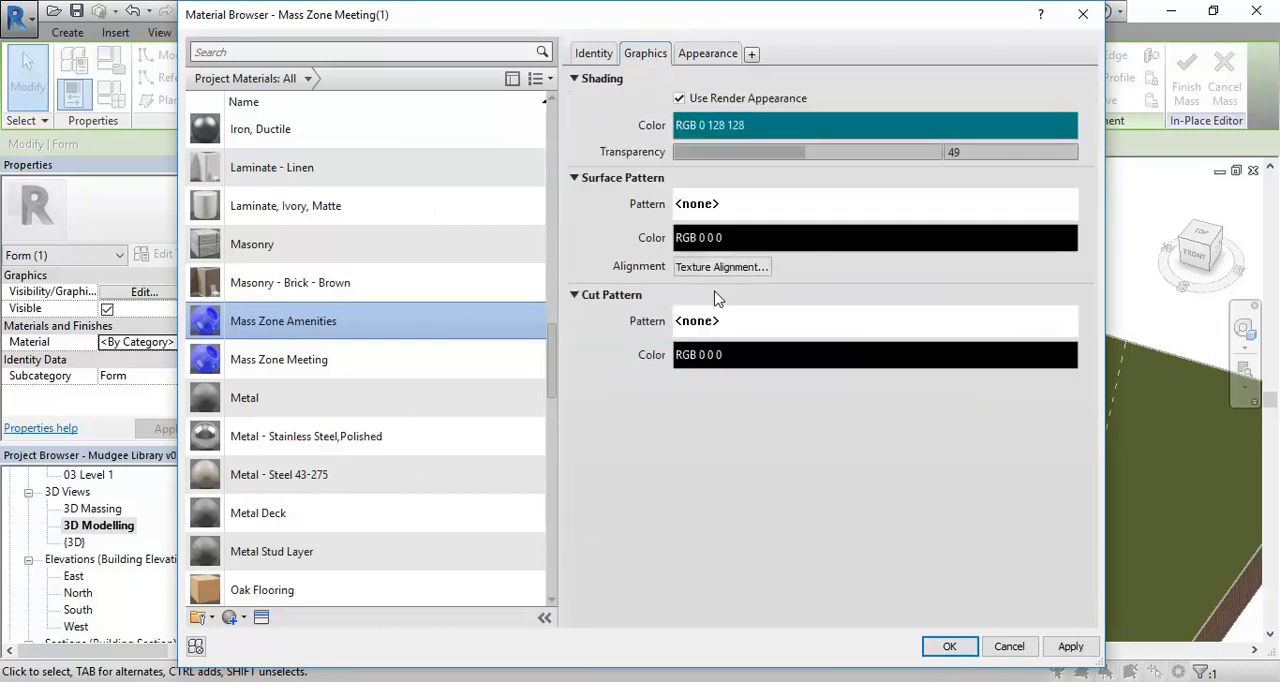
click(924, 646)
click(481, 286)
scroll(480, 286, down, 2)
shift+middle_drag(427, 350, 585, 424)
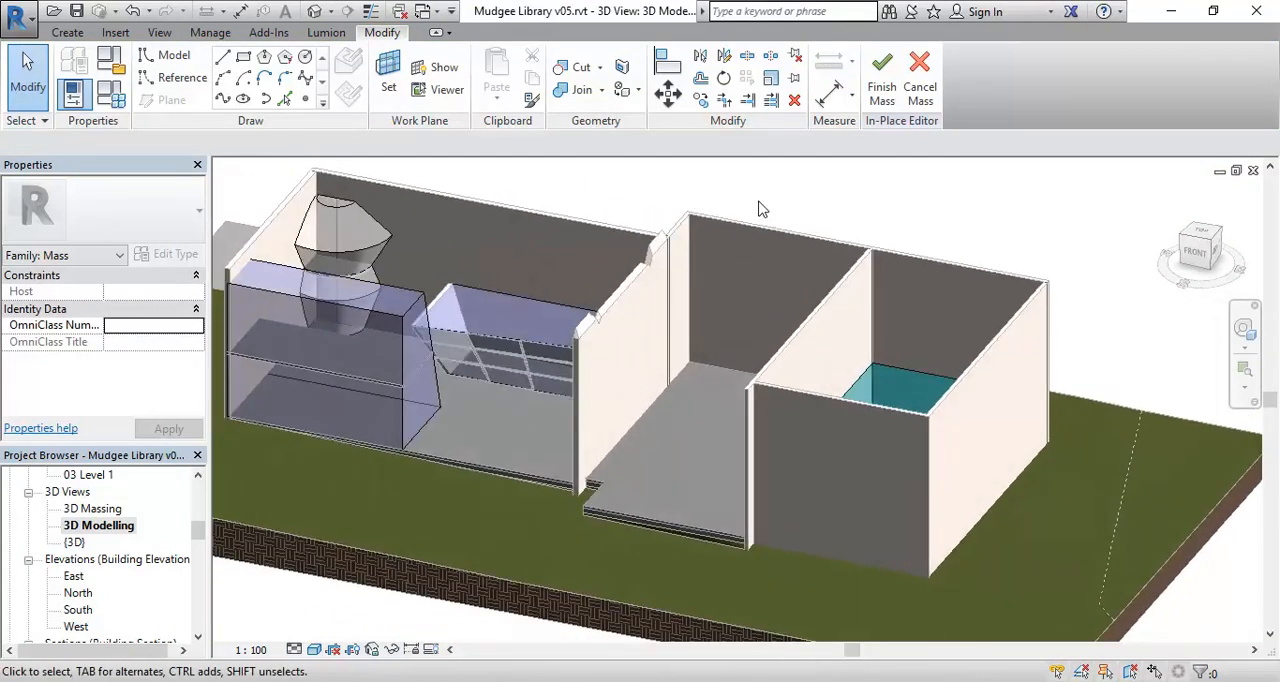
click(883, 75)
middle_drag(543, 440, 666, 406)
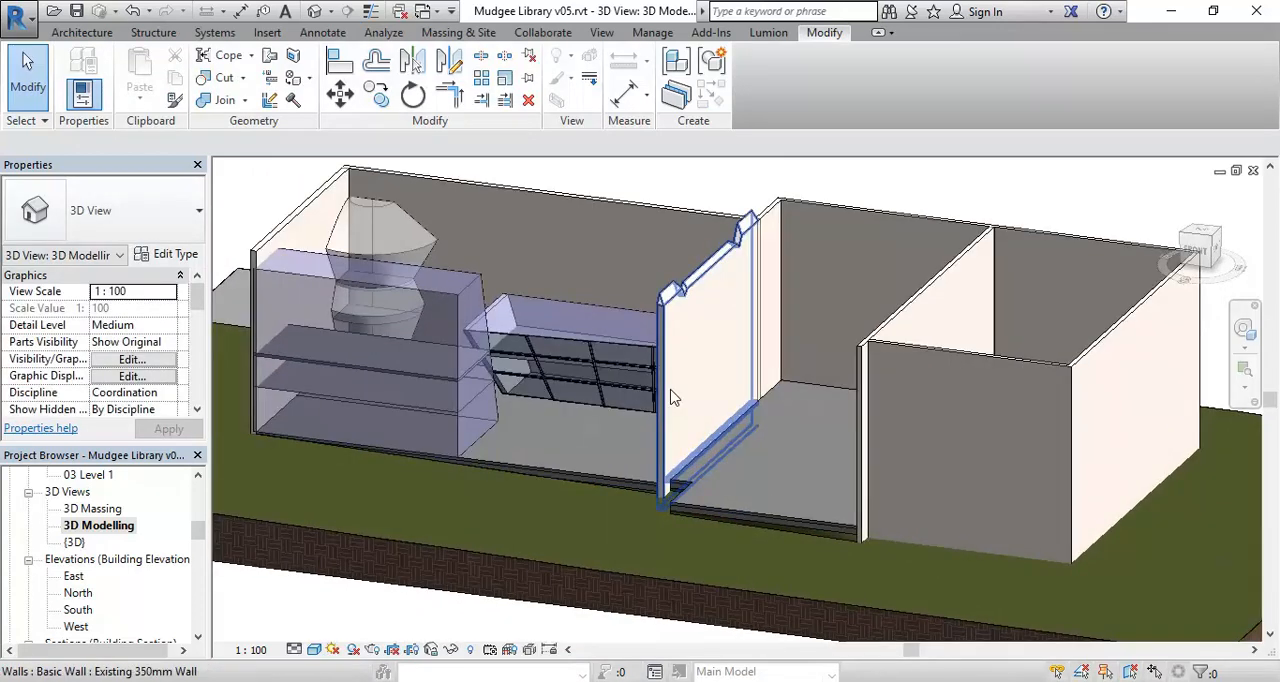
click(662, 440)
right_click(662, 440)
mouse_move(737, 353)
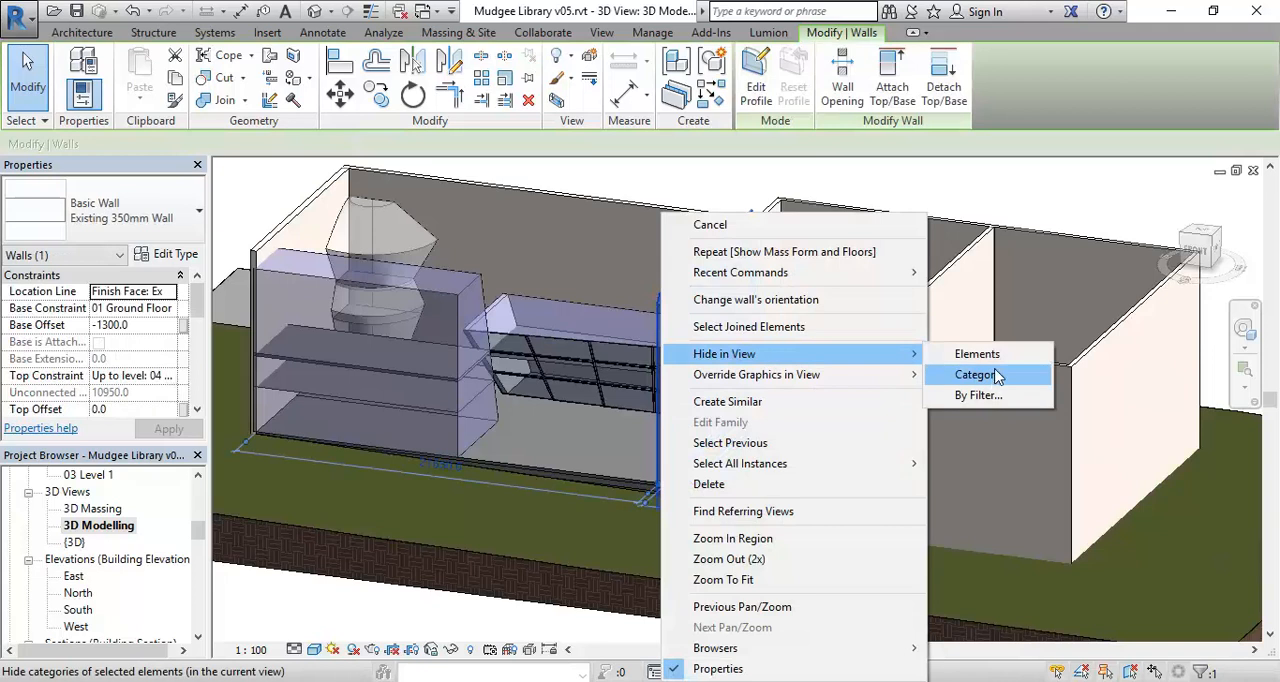
Open the 3D Massing view and hide the whole floor category in it.
double_click(89, 514)
middle_drag(897, 523, 605, 490)
middle_drag(573, 538, 645, 445)
click(556, 560)
right_click(556, 560)
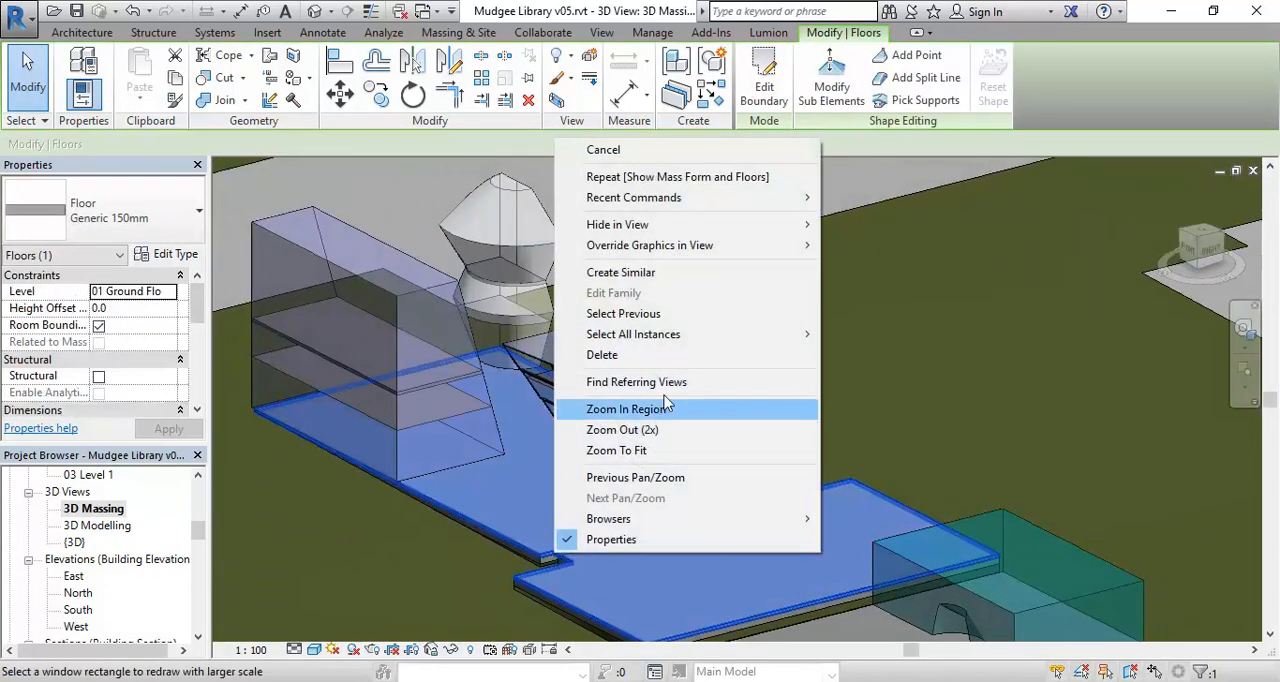
mouse_move(656, 226)
click(862, 245)
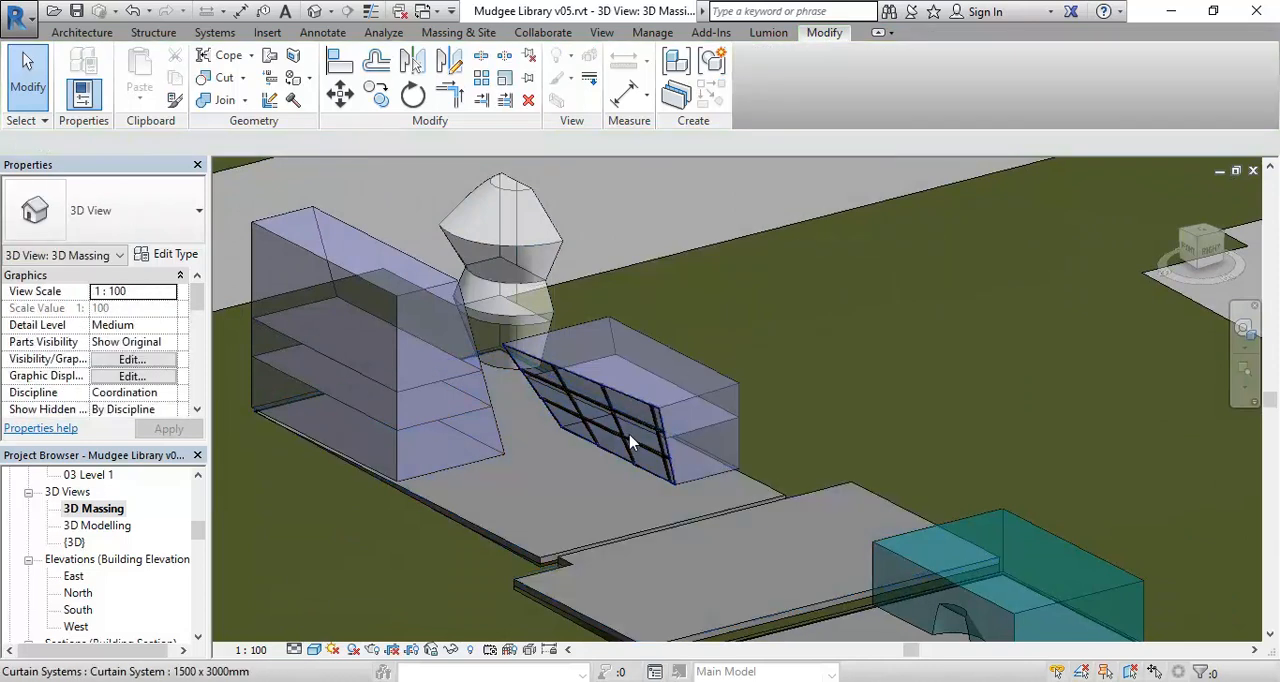
Hide the building pad category in the massing view using the pad beneath the mass forms.
middle_drag(630, 440, 707, 442)
click(694, 506)
right_click(694, 506)
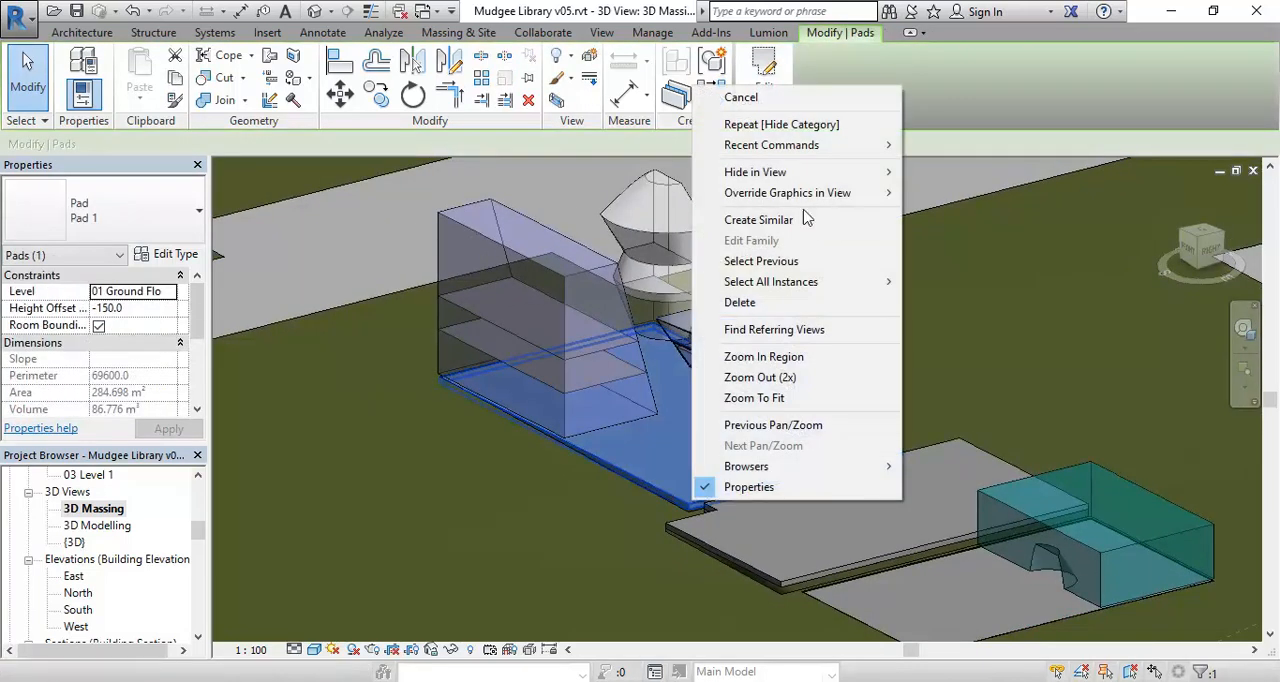
mouse_move(814, 173)
click(968, 196)
Select both the small and the large site topography surfaces and hide their category in the view.
scroll(720, 470, down, 4)
click(717, 484)
scroll(701, 506, down, 2)
middle_drag(702, 507, 715, 352)
scroll(711, 354, down, 5)
middle_drag(634, 486, 734, 358)
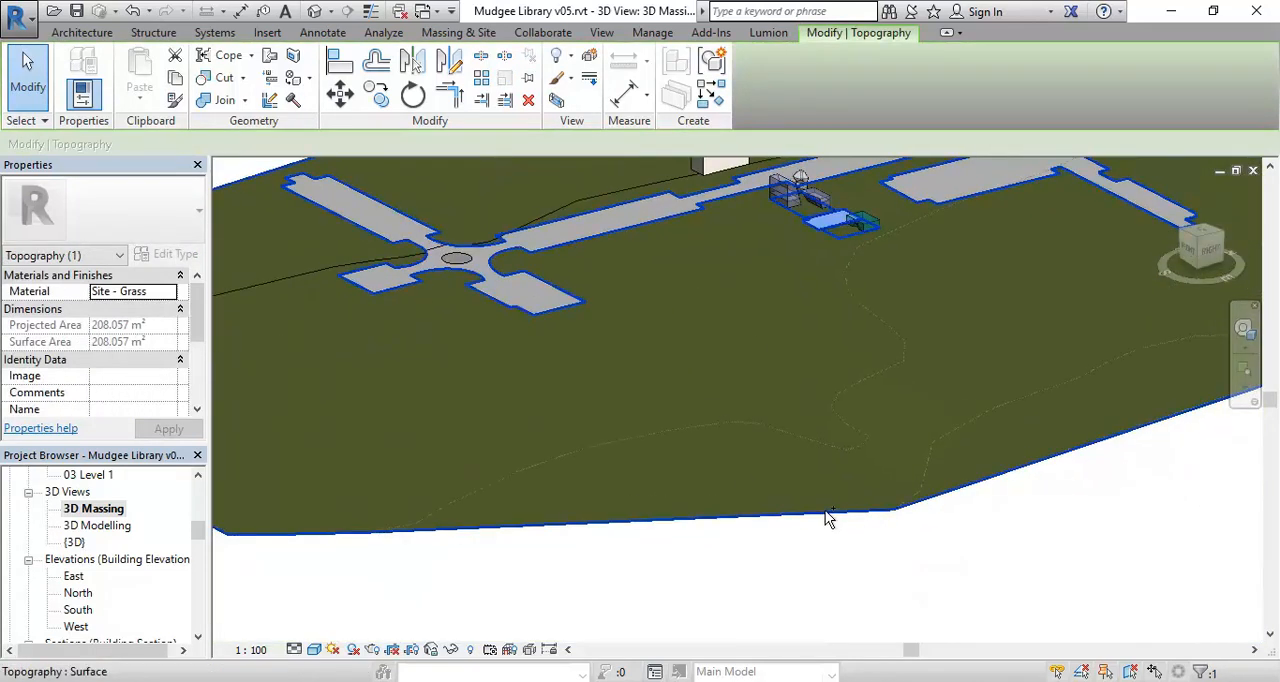
ctrl+click(825, 512)
shift+middle_drag(943, 380, 480, 409)
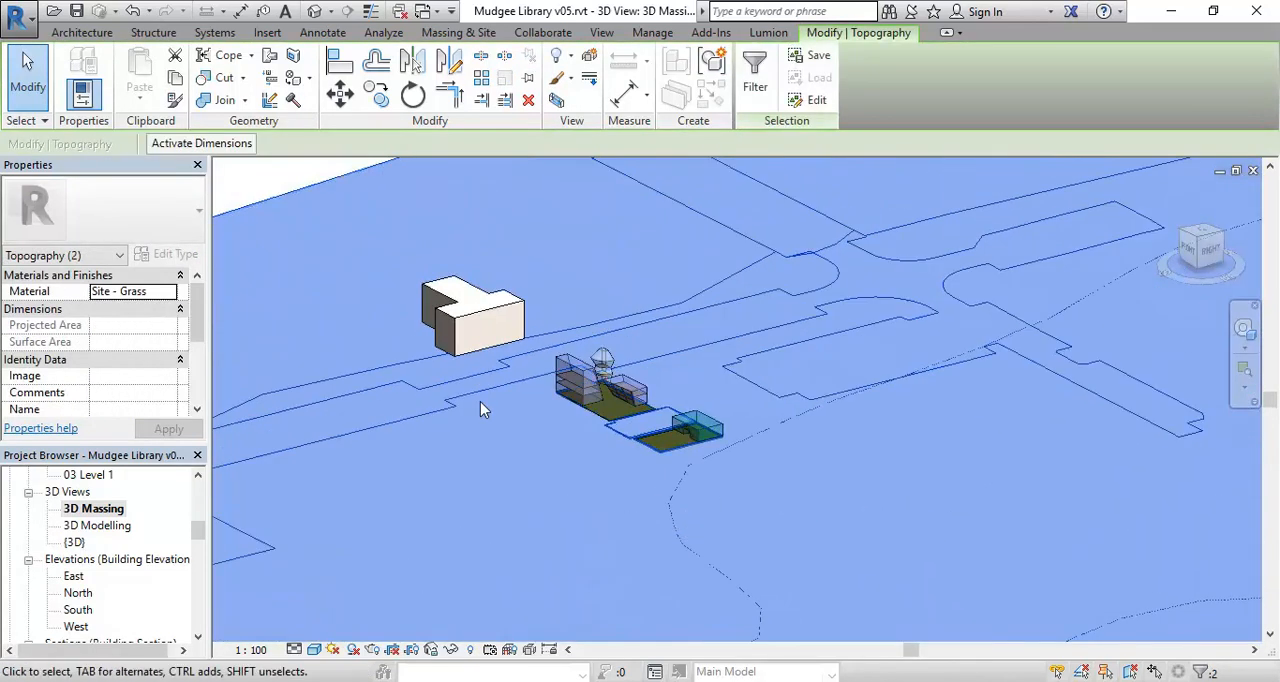
scroll(530, 416, up, 5)
middle_drag(608, 440, 526, 460)
scroll(526, 460, up, 1)
right_click(526, 460)
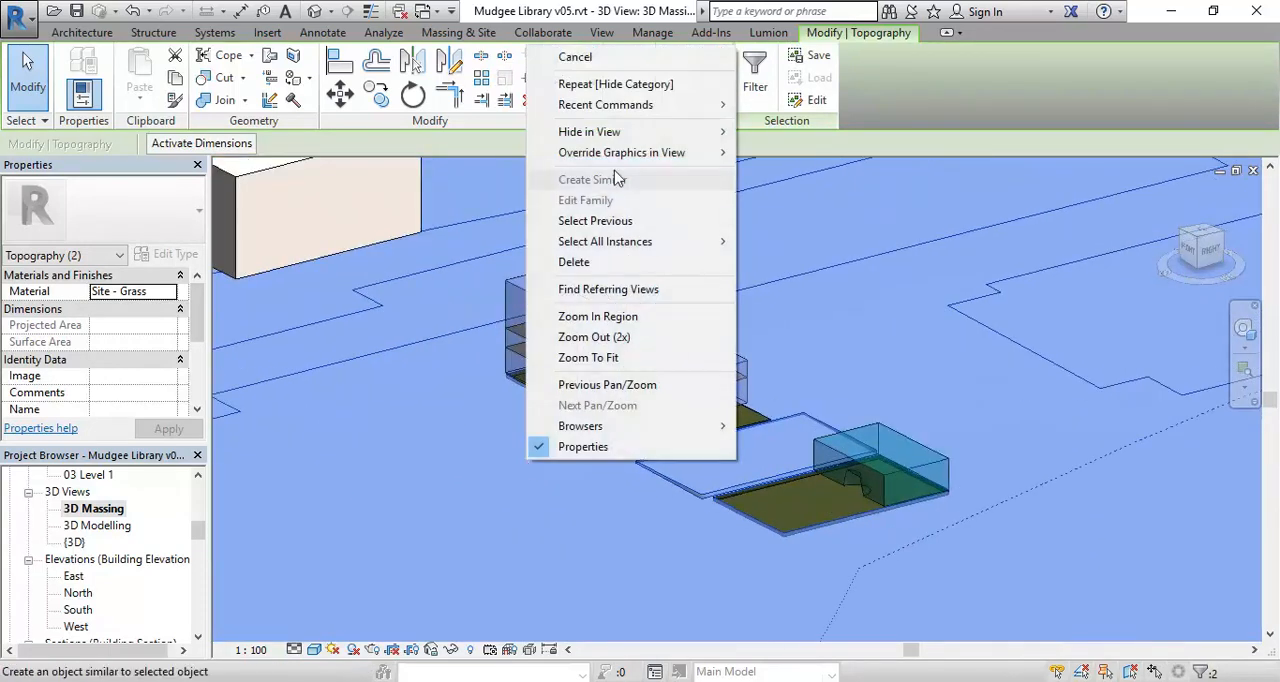
mouse_move(569, 130)
click(795, 153)
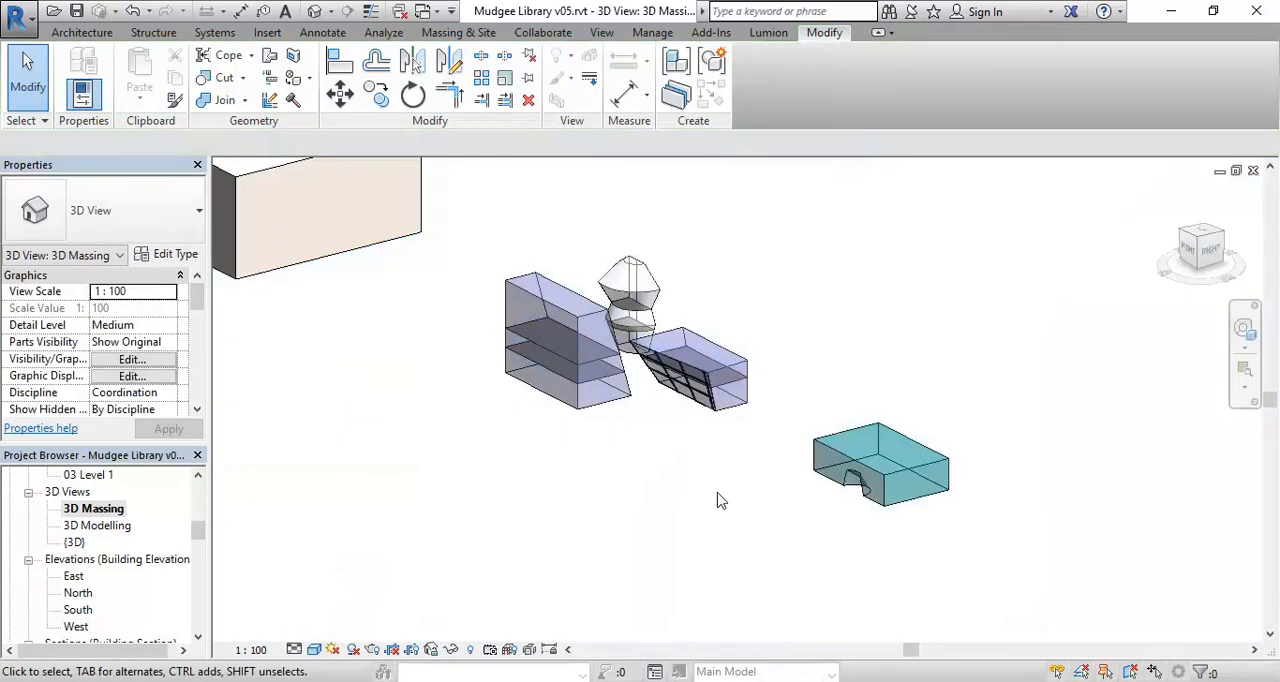
Hide the generic model category using the neighbouring L-shaped building block.
middle_drag(563, 471, 763, 566)
click(457, 366)
right_click(457, 366)
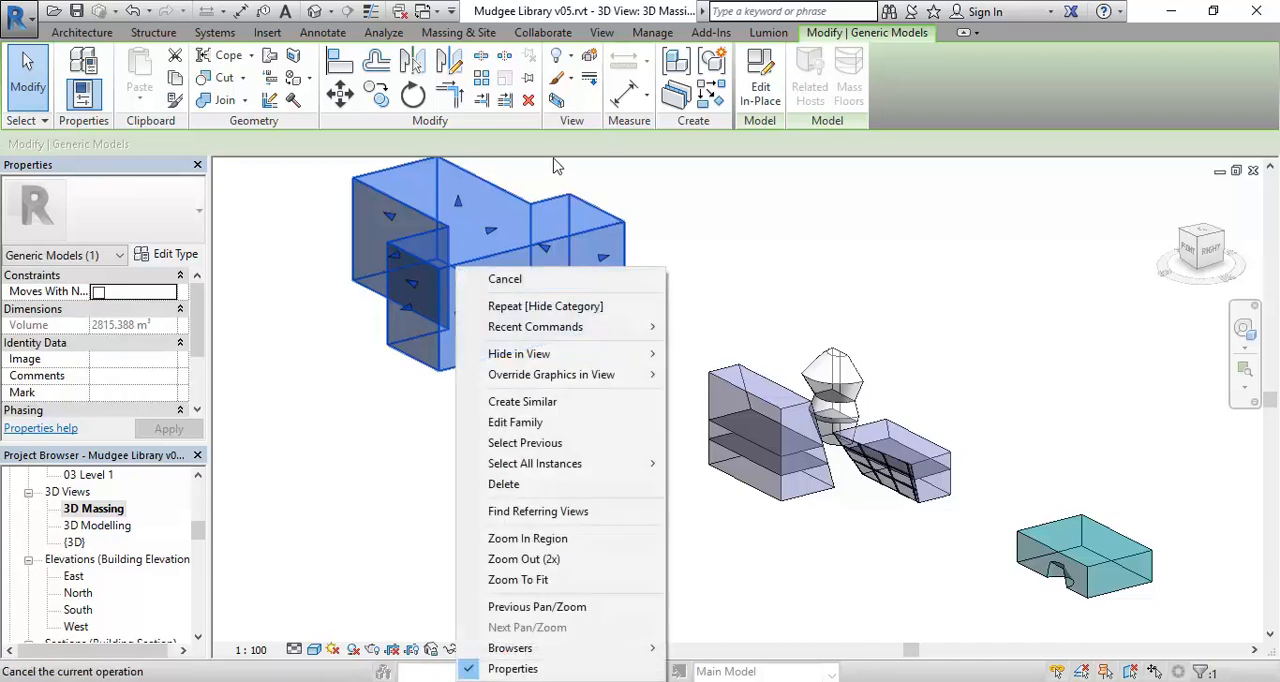
mouse_move(600, 354)
click(712, 377)
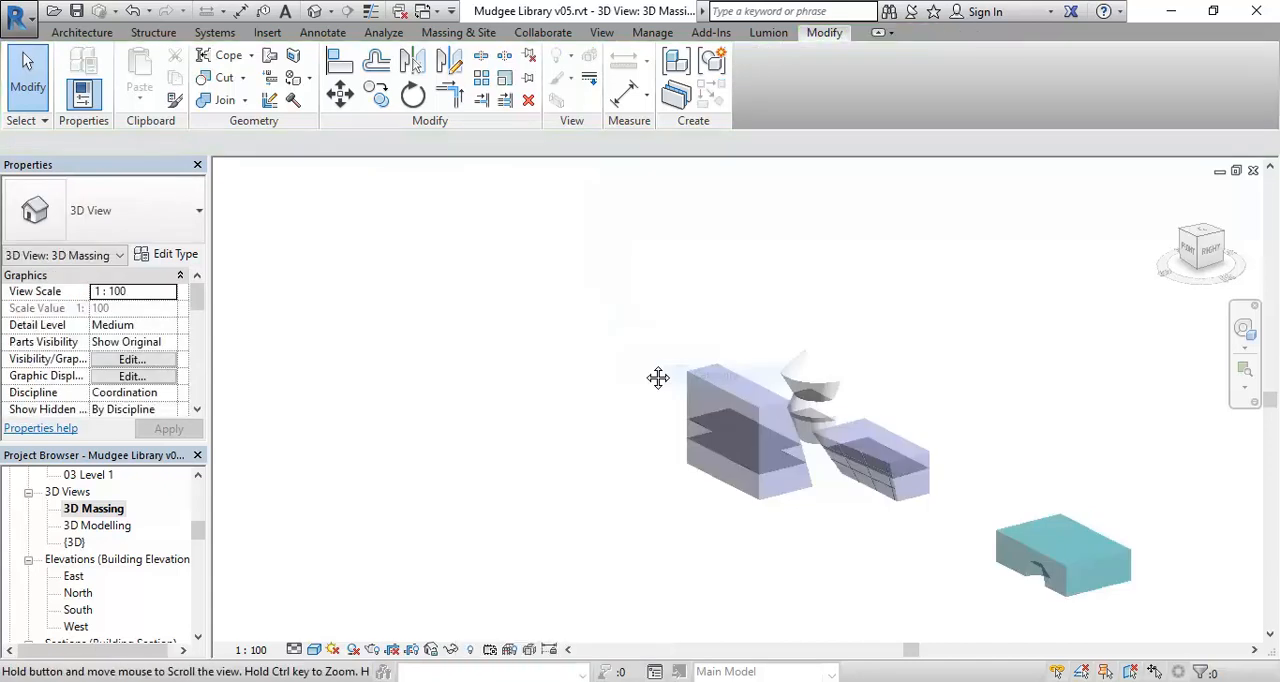
Select the curtain system with its panels and mullions on the sloped box form and hide their categories in the view.
scroll(740, 455, up, 5)
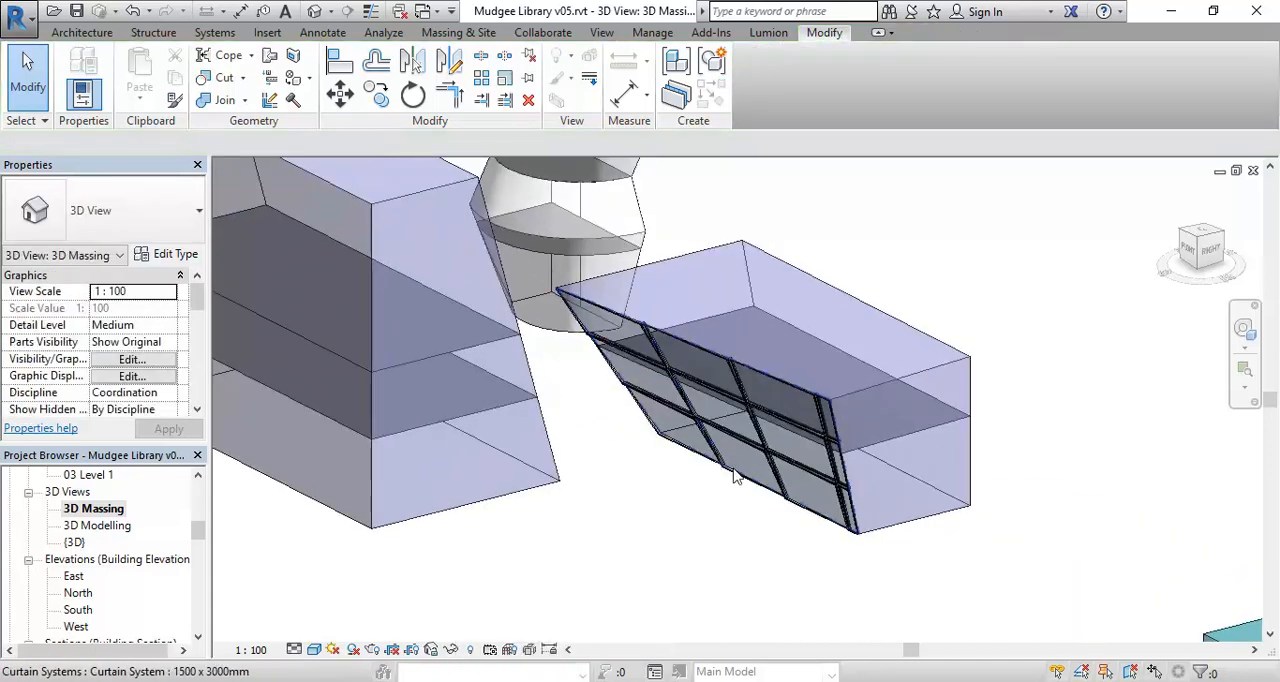
key(Tab)
scroll(736, 477, down, 5)
drag(560, 574, 828, 360)
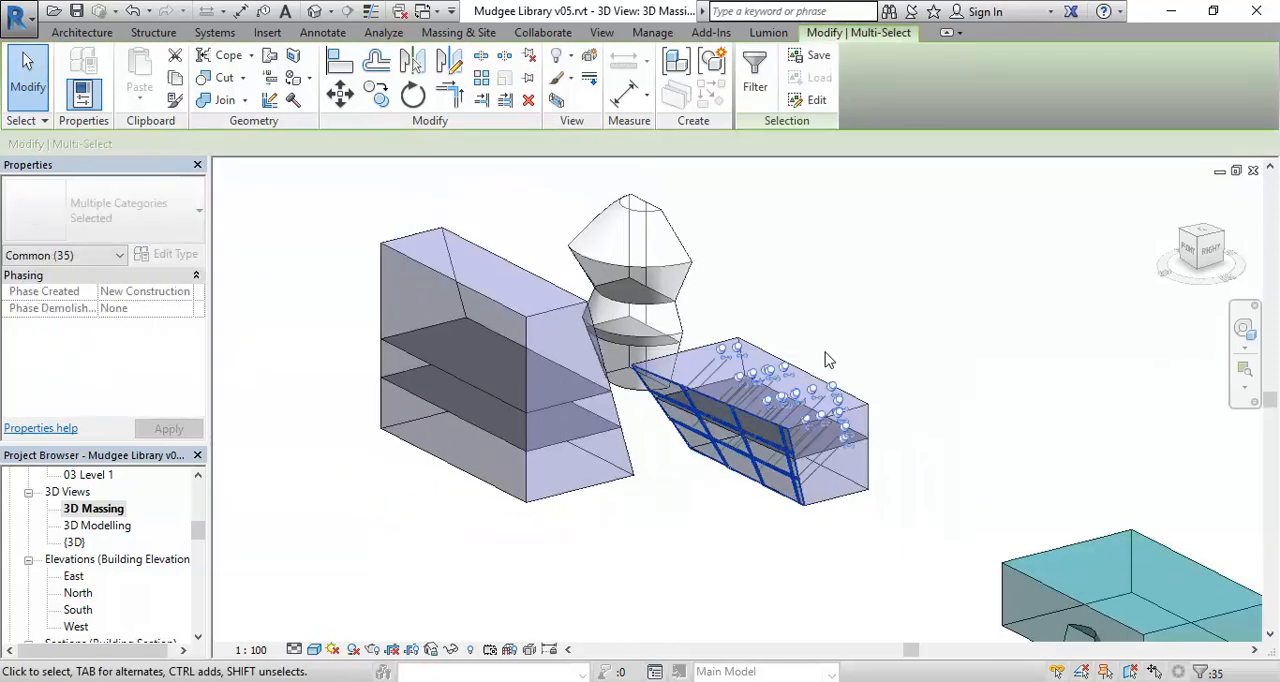
right_click(820, 234)
mouse_move(880, 311)
click(1075, 334)
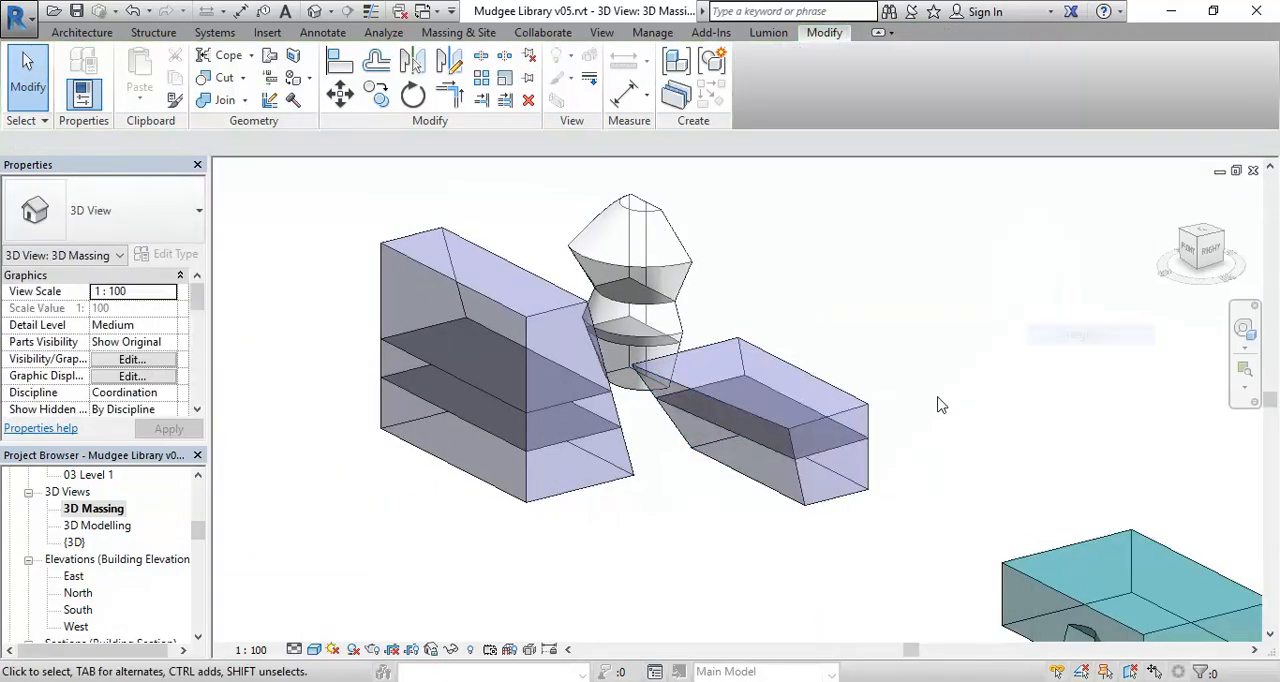
shift+middle_drag(700, 546, 577, 462)
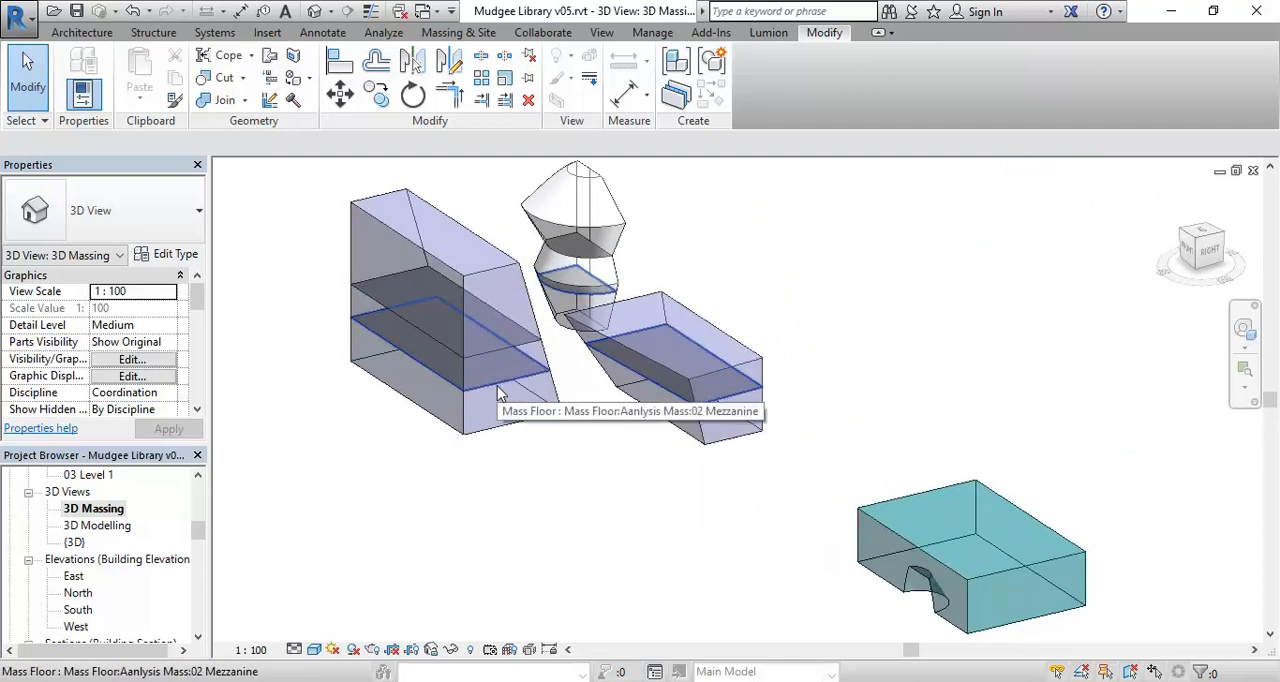
shift+middle_drag(449, 503, 408, 515)
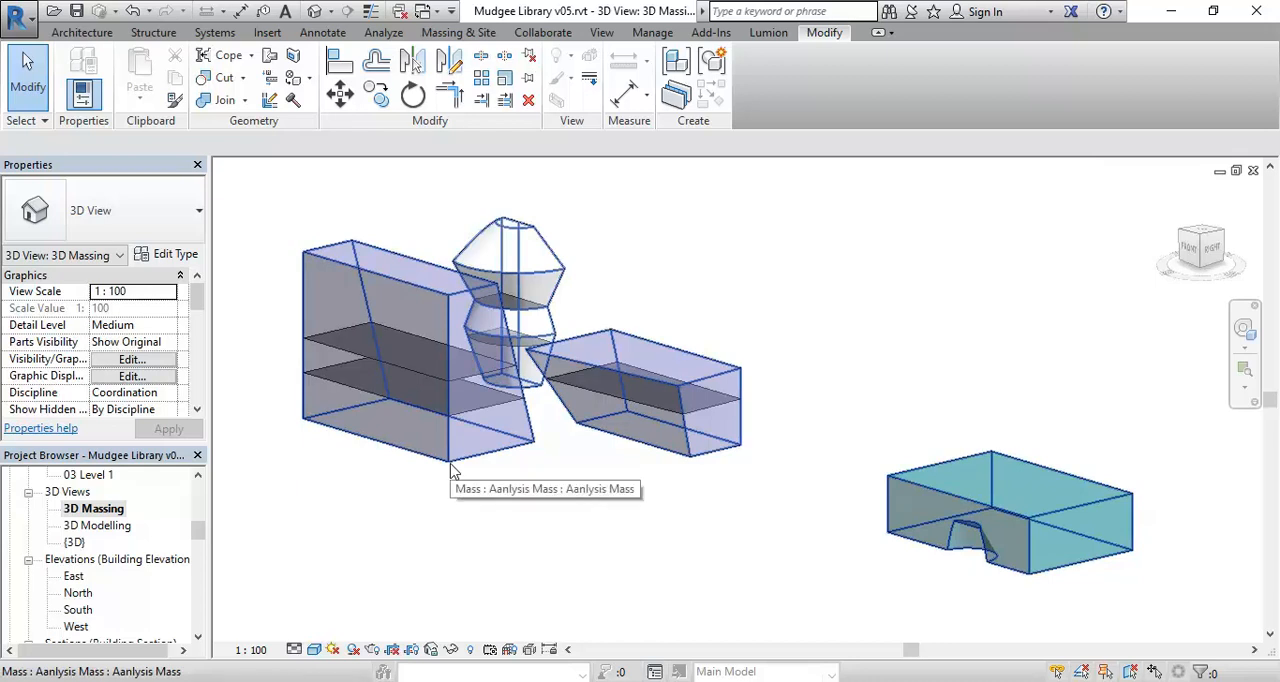
middle_drag(547, 520, 500, 506)
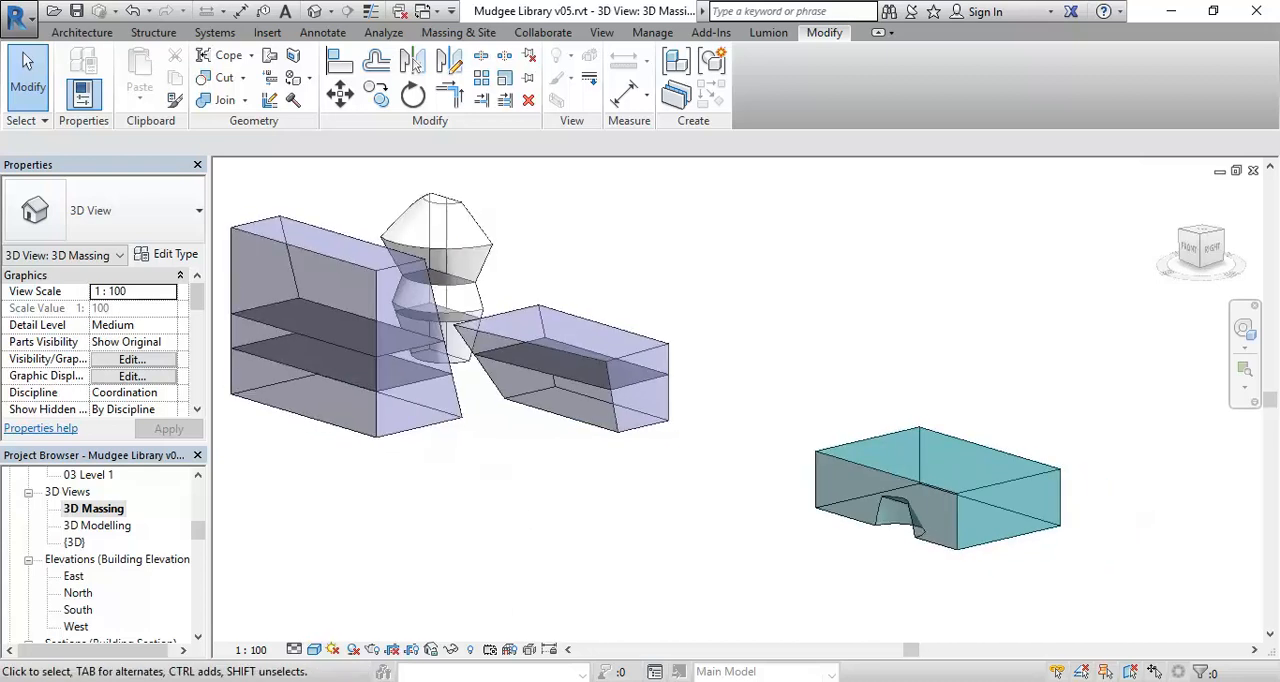